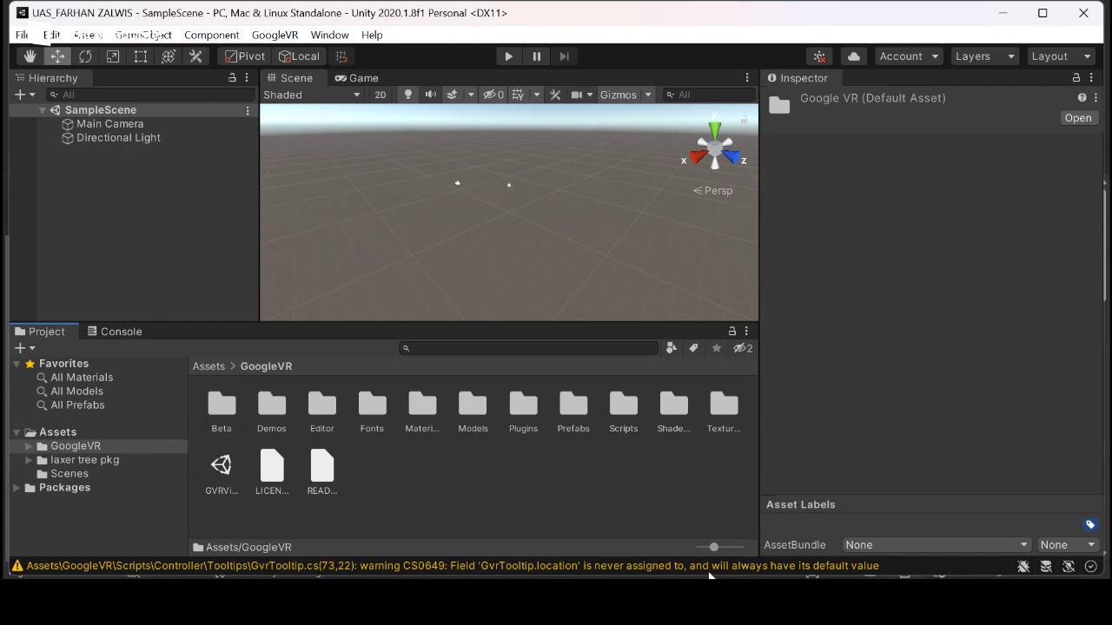
# - Add the GvrEditorEmulator and GvrEventSystem prefabs from the GoogleVR Prefabs folder to the scene hierarchy
pyautogui.hotkey('alt', 'Tab')
pyautogui.hotkey('alt', 'Tab')
pyautogui.doubleClick(575, 408)
pyautogui.moveTo(504, 405); pyautogui.dragTo(193, 211)
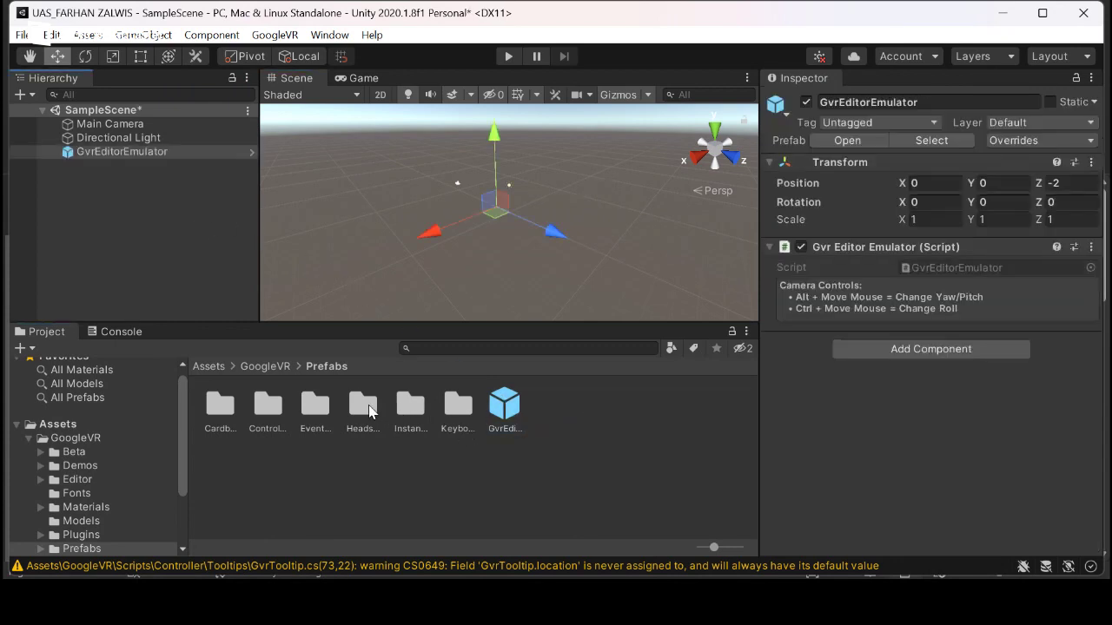
pyautogui.doubleClick(330, 410)
pyautogui.moveTo(221, 406); pyautogui.dragTo(185, 262)
# - Add the GvrControllerMain prefab from the Prefabs Controller folder to the scene hierarchy
pyautogui.click(318, 365)
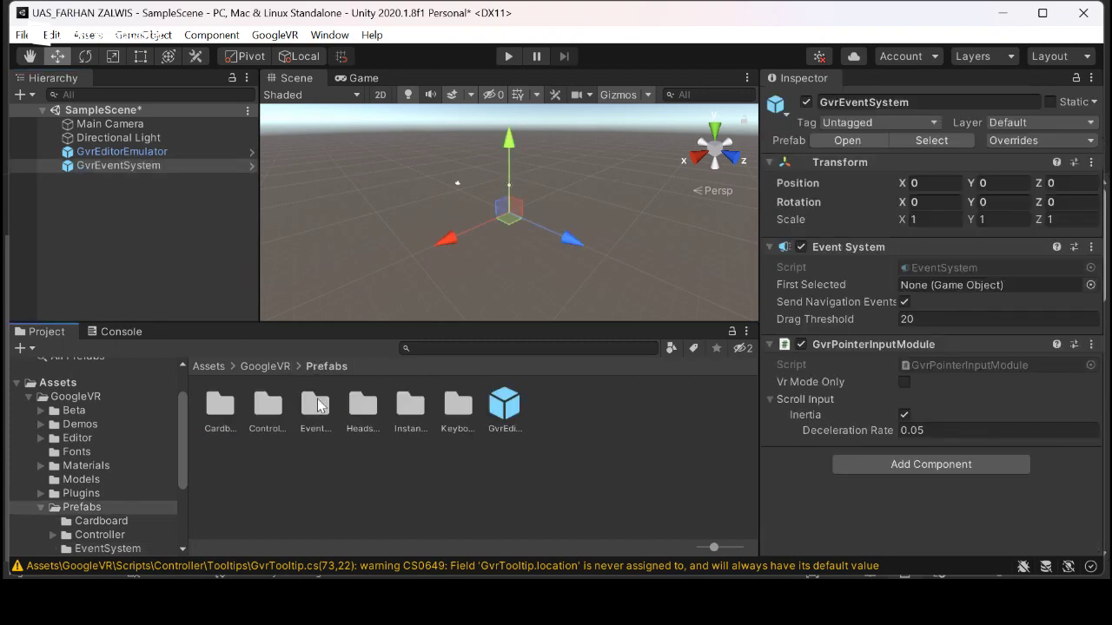
pyautogui.doubleClick(269, 406)
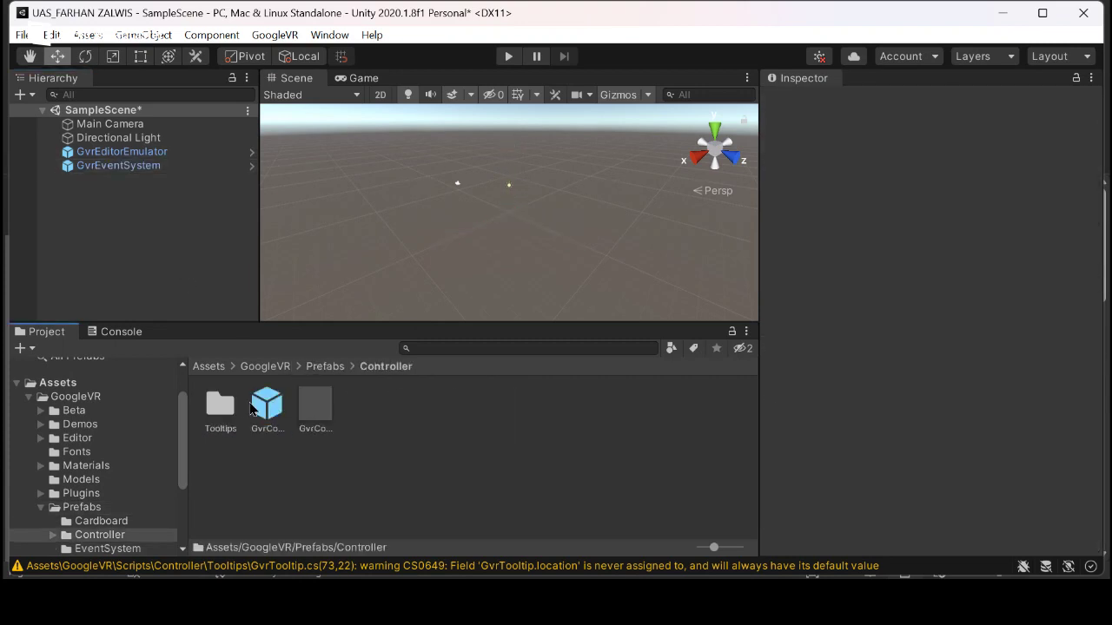
pyautogui.click(267, 405)
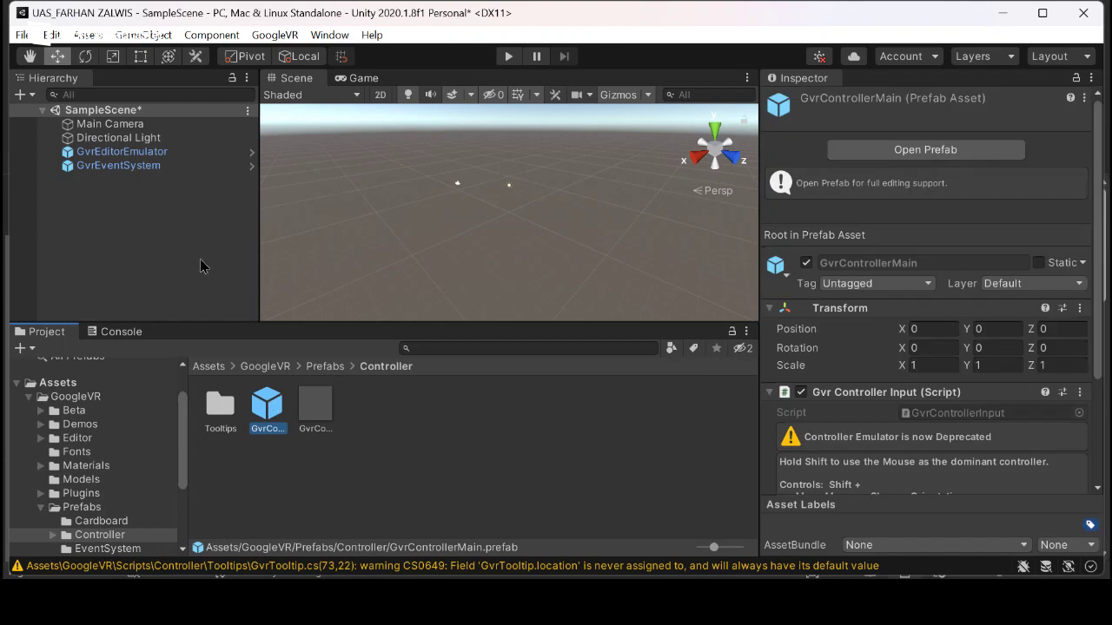
pyautogui.rightClick(264, 338)
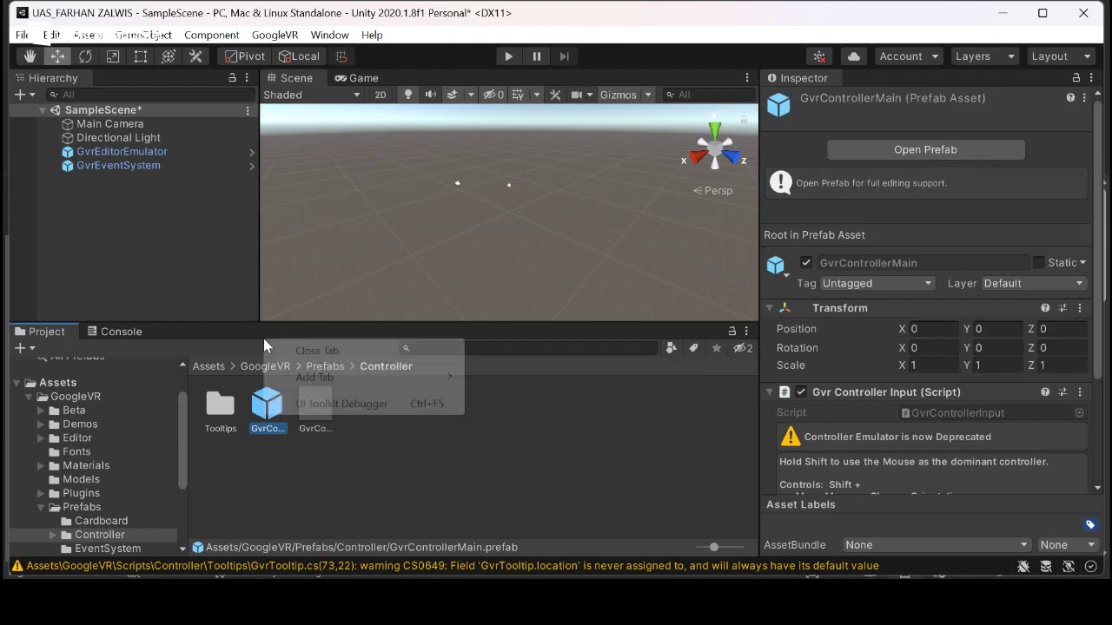
pyautogui.click(279, 432)
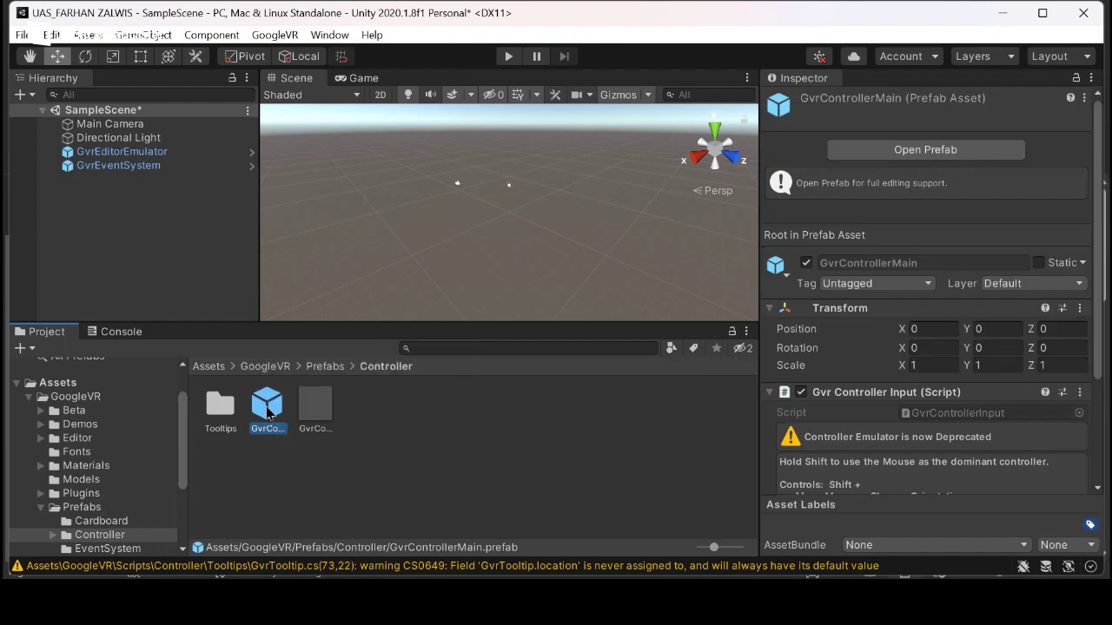
pyautogui.moveTo(268, 413); pyautogui.dragTo(182, 261)
# - Create a 3D Terrain object at the root of SampleScene and frame it in the scene view
pyautogui.click(180, 253)
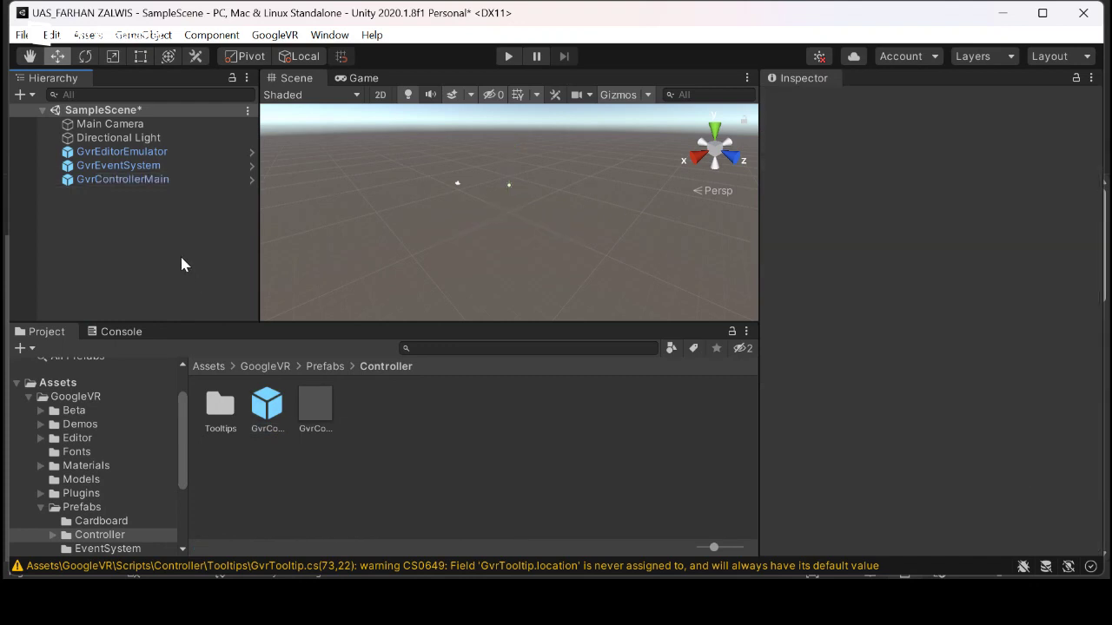
pyautogui.rightClick(181, 259)
pyautogui.moveTo(257, 450)
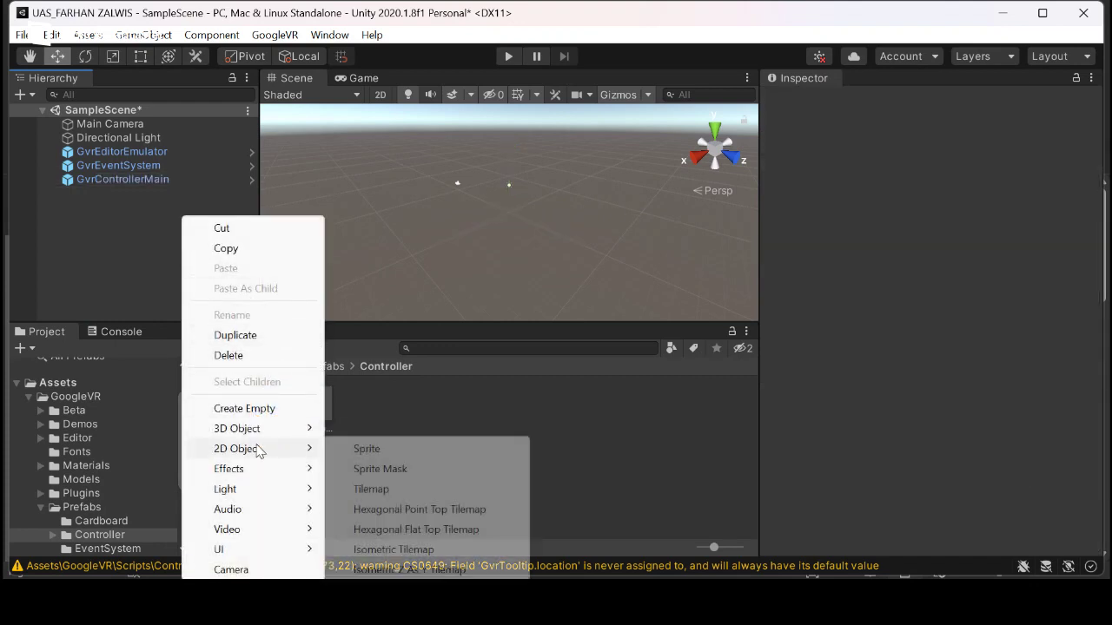
pyautogui.moveTo(248, 428)
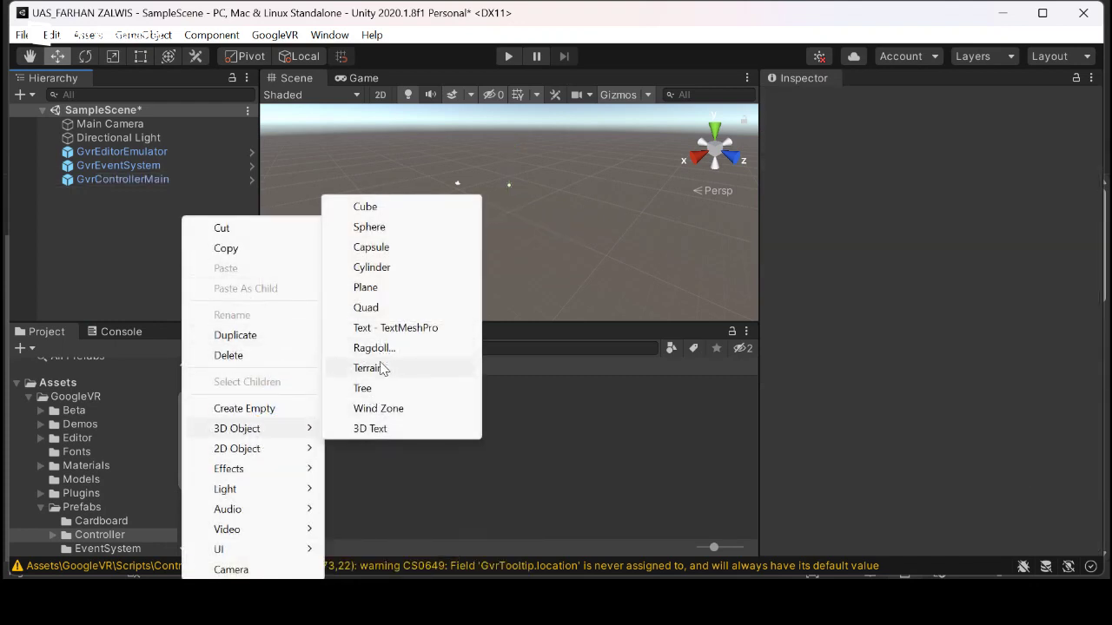
pyautogui.click(367, 368)
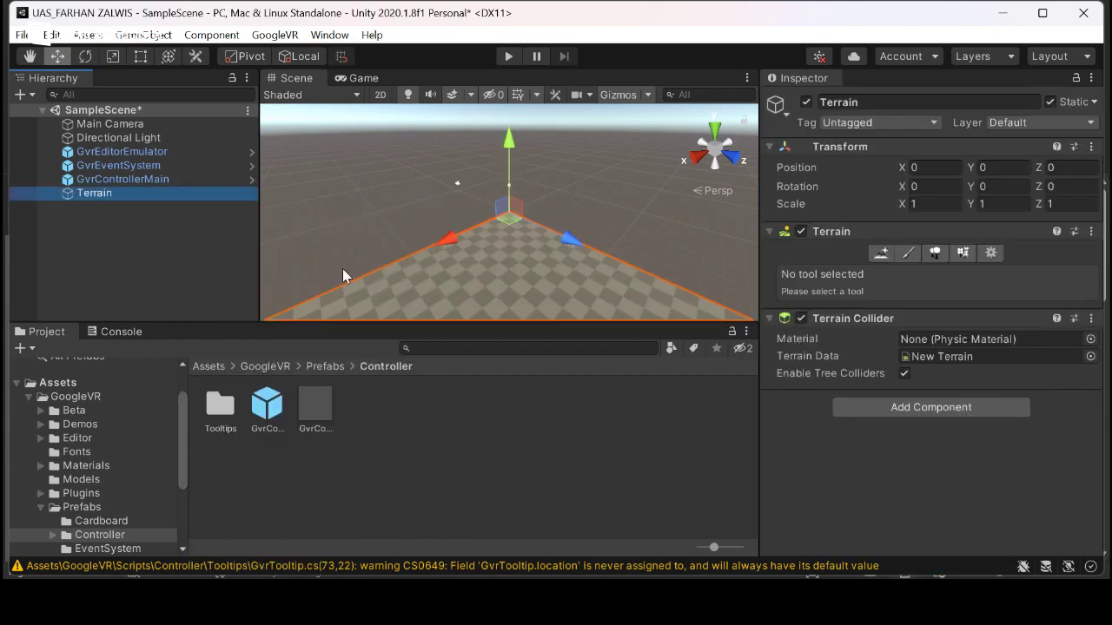
pyautogui.doubleClick(185, 192)
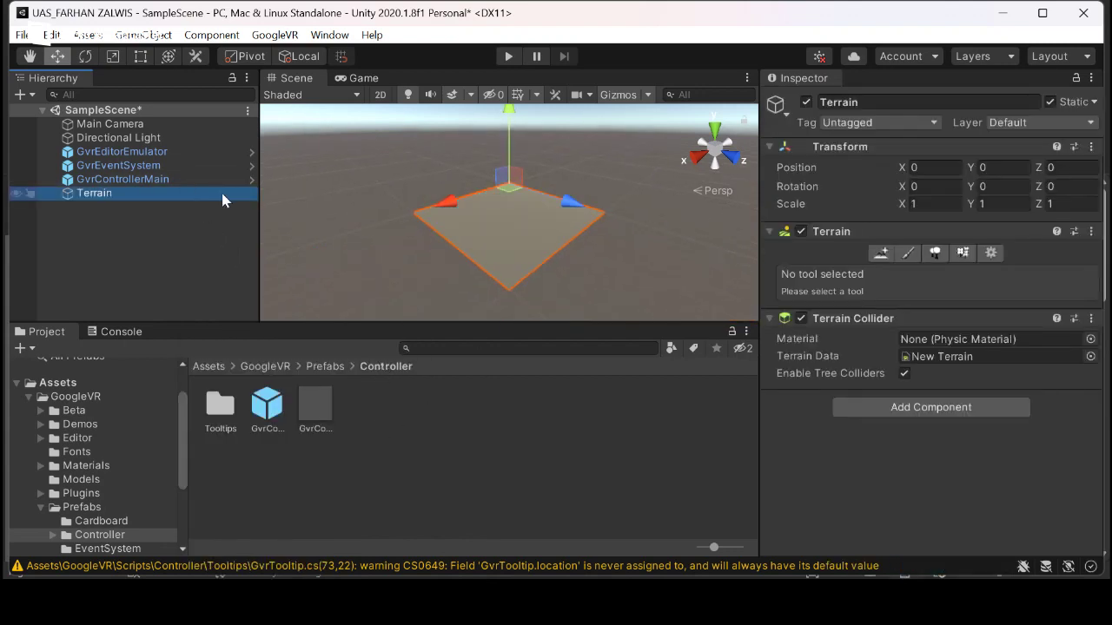
# - Activate terrain painting on the Terrain and set its mode to Raise or Lower Terrain
pyautogui.click(908, 252)
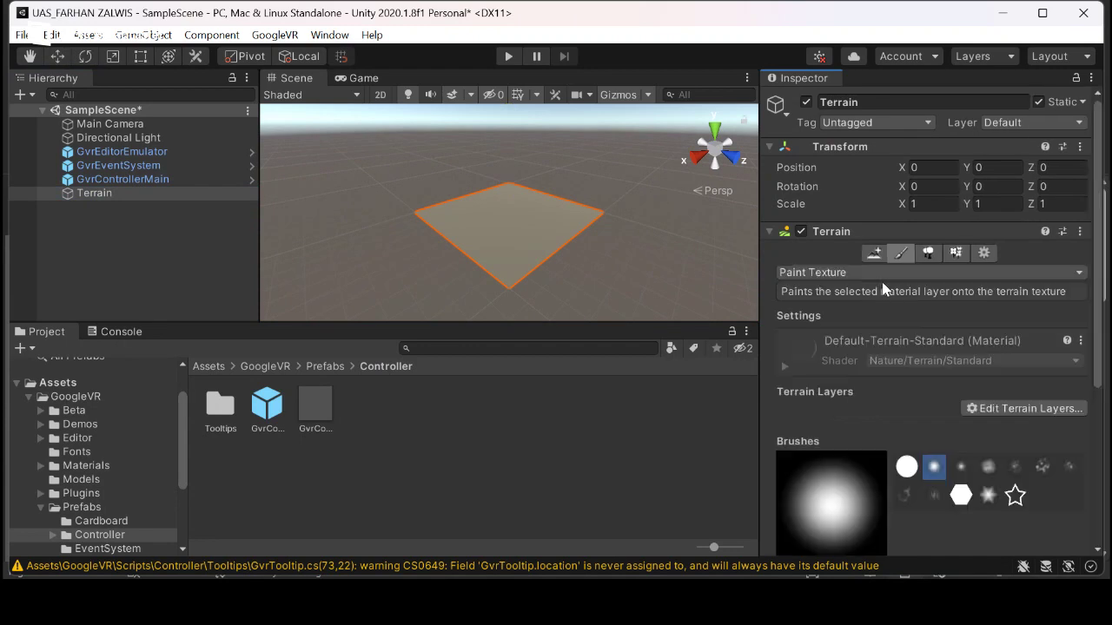
pyautogui.click(873, 277)
pyautogui.click(869, 291)
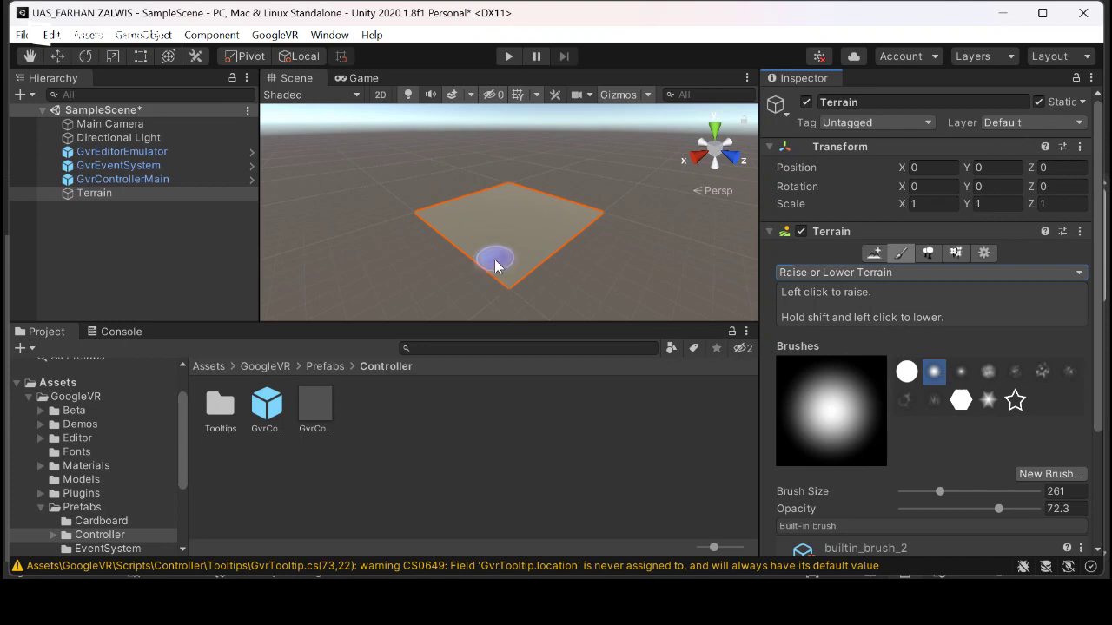
# - Try raising ridges of hills along the terrain's edges and undo the strokes
pyautogui.moveTo(442, 228)
pyautogui.mouseDown()
pyautogui.moveTo(491, 254)
pyautogui.moveTo(543, 231)
pyautogui.moveTo(581, 219)
pyautogui.mouseUp()
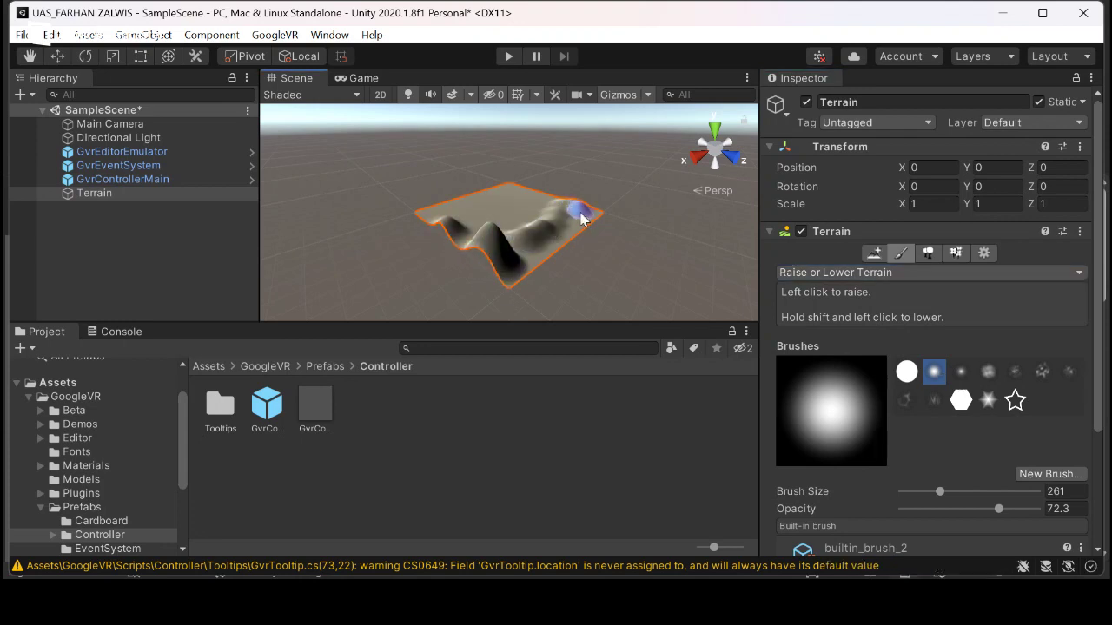
pyautogui.hotkey('ctrl', 'z')
pyautogui.hotkey('ctrl', 'z')
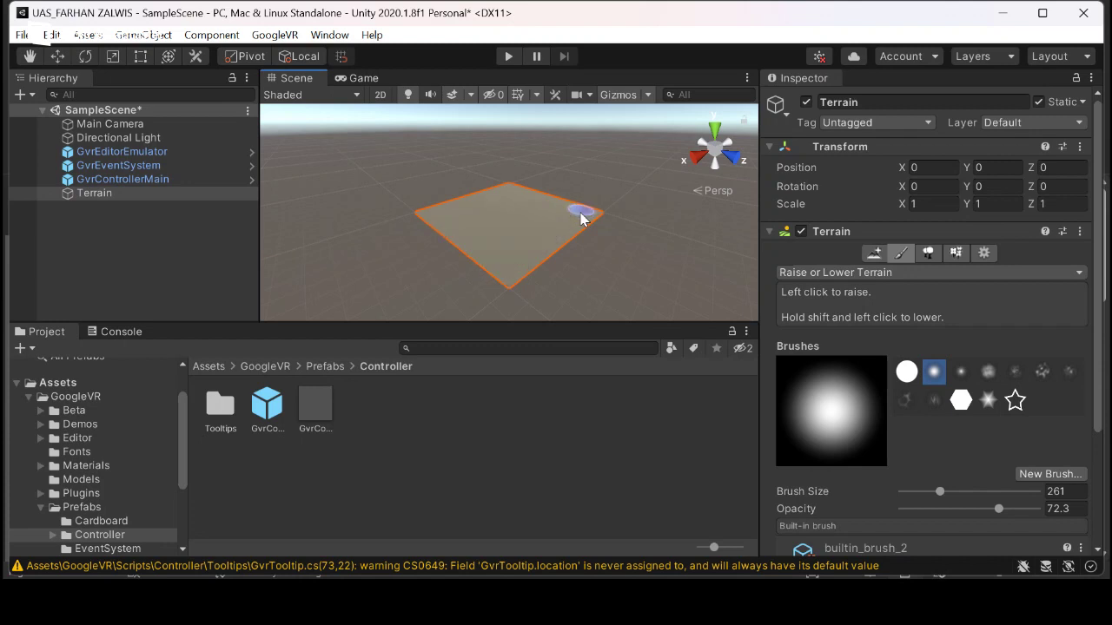
pyautogui.moveTo(582, 219)
pyautogui.mouseDown()
pyautogui.moveTo(537, 193)
pyautogui.moveTo(555, 212)
pyautogui.moveTo(516, 196)
pyautogui.moveTo(513, 177)
pyautogui.moveTo(446, 221)
pyautogui.moveTo(422, 200)
pyautogui.moveTo(459, 197)
pyautogui.moveTo(454, 240)
pyautogui.moveTo(490, 254)
pyautogui.moveTo(472, 212)
pyautogui.moveTo(477, 239)
pyautogui.moveTo(461, 236)
pyautogui.moveTo(454, 202)
pyautogui.moveTo(464, 233)
pyautogui.mouseUp()
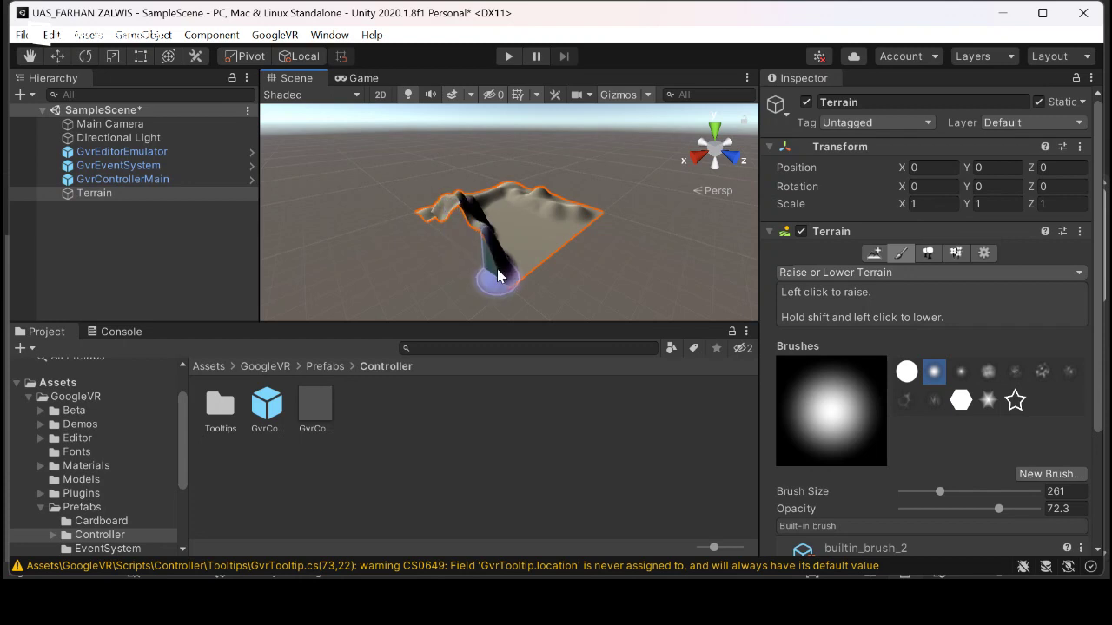
pyautogui.moveTo(497, 269)
pyautogui.mouseDown()
pyautogui.moveTo(516, 255)
pyautogui.moveTo(497, 229)
pyautogui.moveTo(476, 227)
pyautogui.moveTo(482, 201)
pyautogui.moveTo(459, 233)
pyautogui.mouseUp()
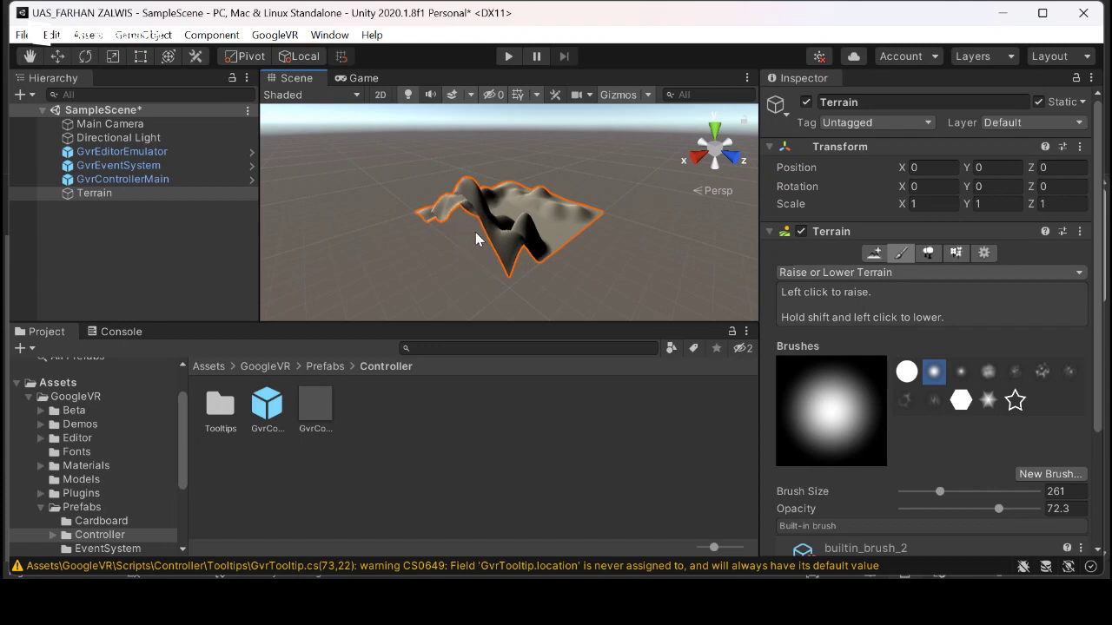
pyautogui.hotkey('ctrl', 'z')
pyautogui.hotkey('ctrl', 'z')
pyautogui.hotkey('ctrl', 'z')
pyautogui.hotkey('ctrl', 'z')
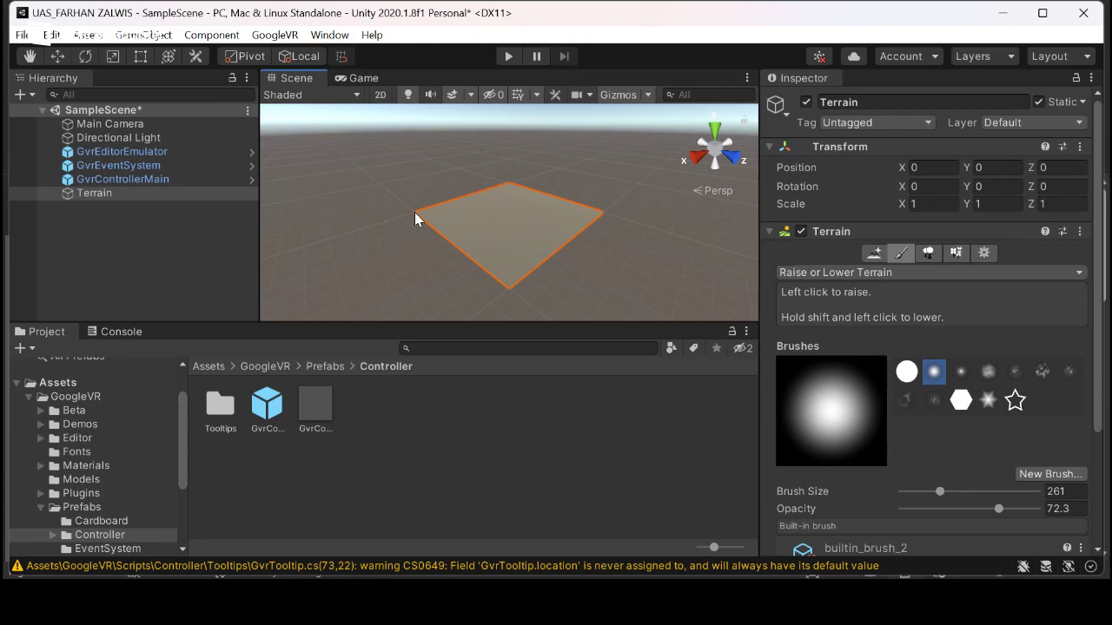
# - Try raising small bumps near the terrain's left corner and centre, and lower them again
pyautogui.moveTo(414, 217)
pyautogui.mouseDown(button='middle')
pyautogui.moveTo(446, 208)
pyautogui.moveTo(408, 208)
pyautogui.moveTo(415, 227)
pyautogui.moveTo(389, 201)
pyautogui.moveTo(397, 206)
pyautogui.mouseUp(button='middle')
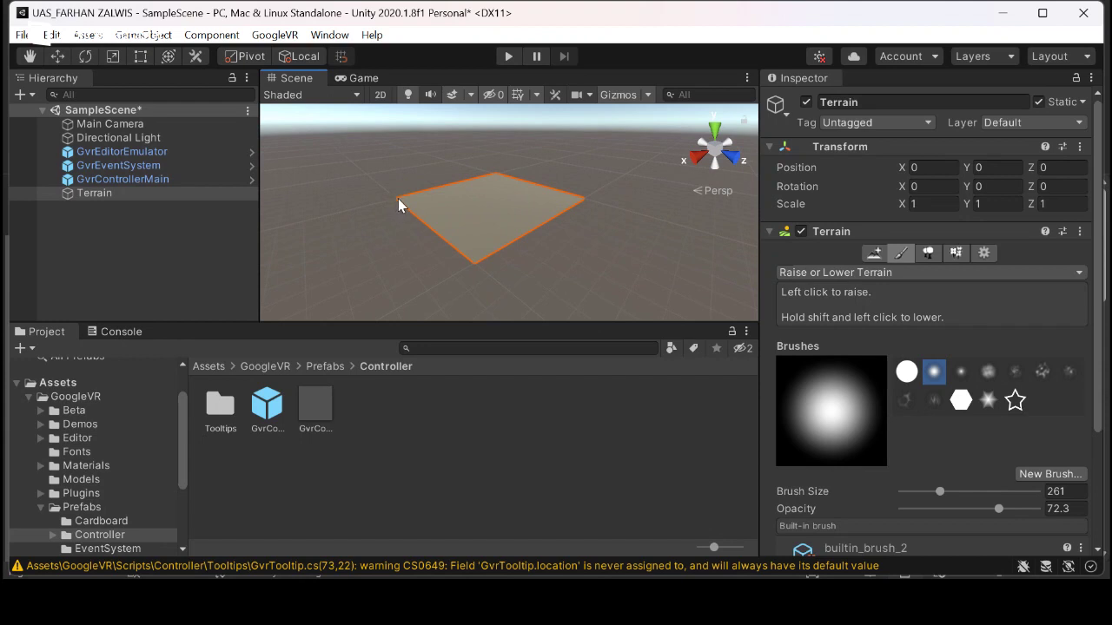
pyautogui.click(397, 199)
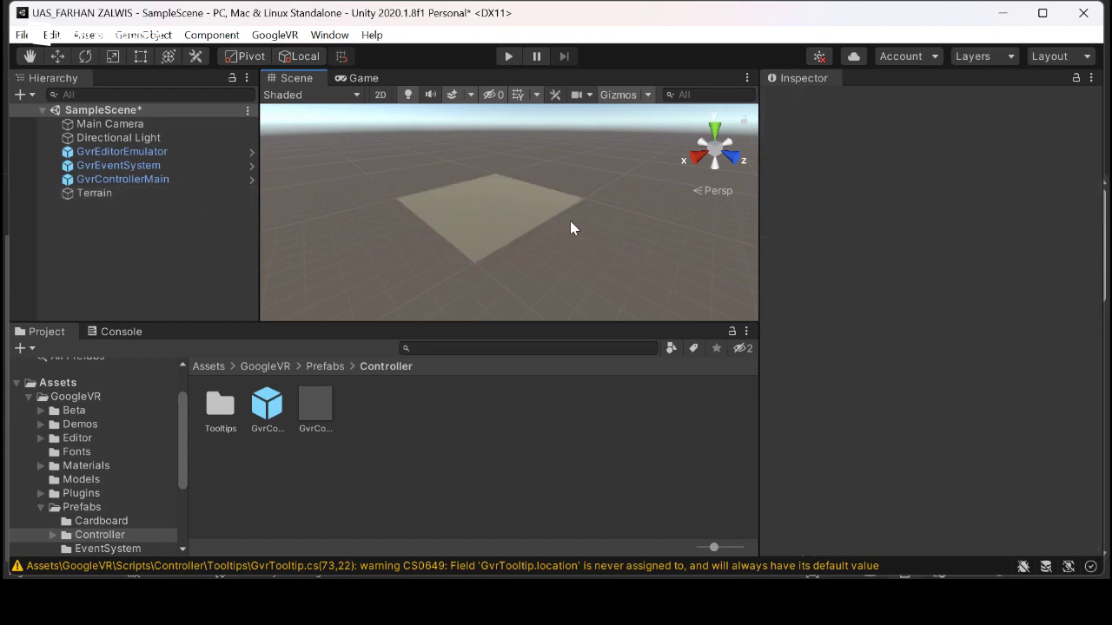
pyautogui.click(168, 196)
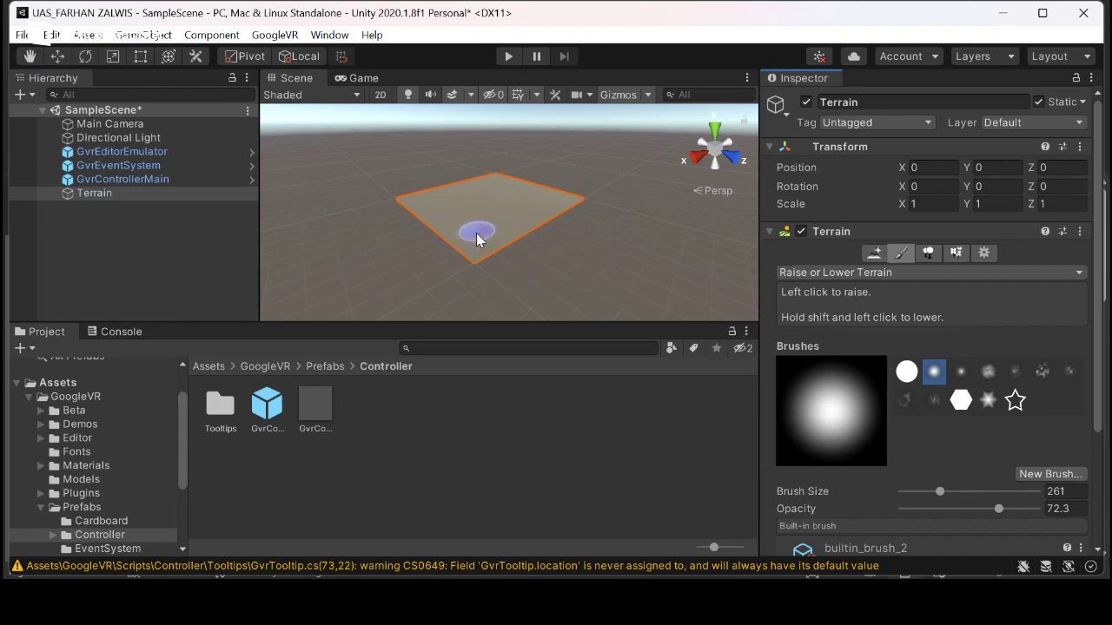
pyautogui.moveTo(422, 207); pyautogui.dragTo(418, 216, button='middle')
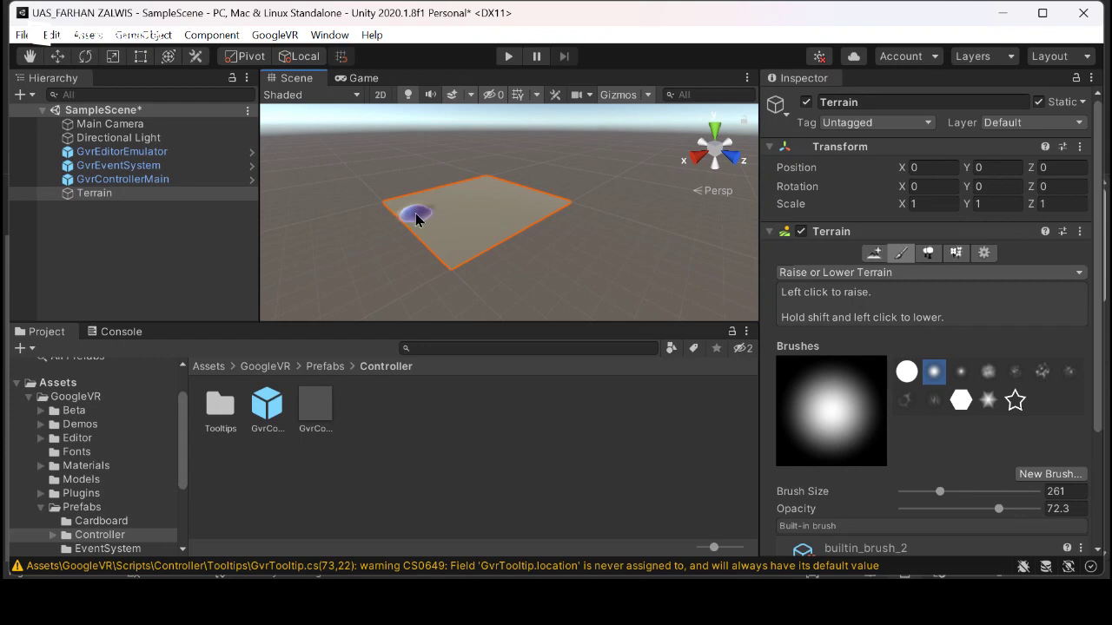
pyautogui.moveTo(414, 219); pyautogui.dragTo(414, 219, button='middle')
pyautogui.click(415, 219)
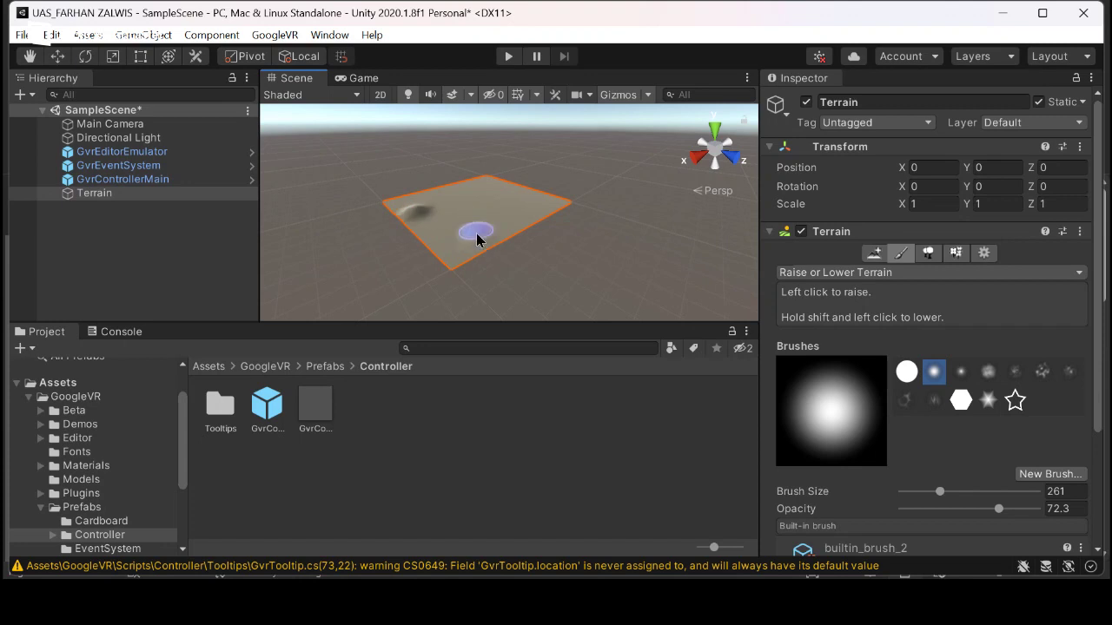
pyautogui.click(491, 216)
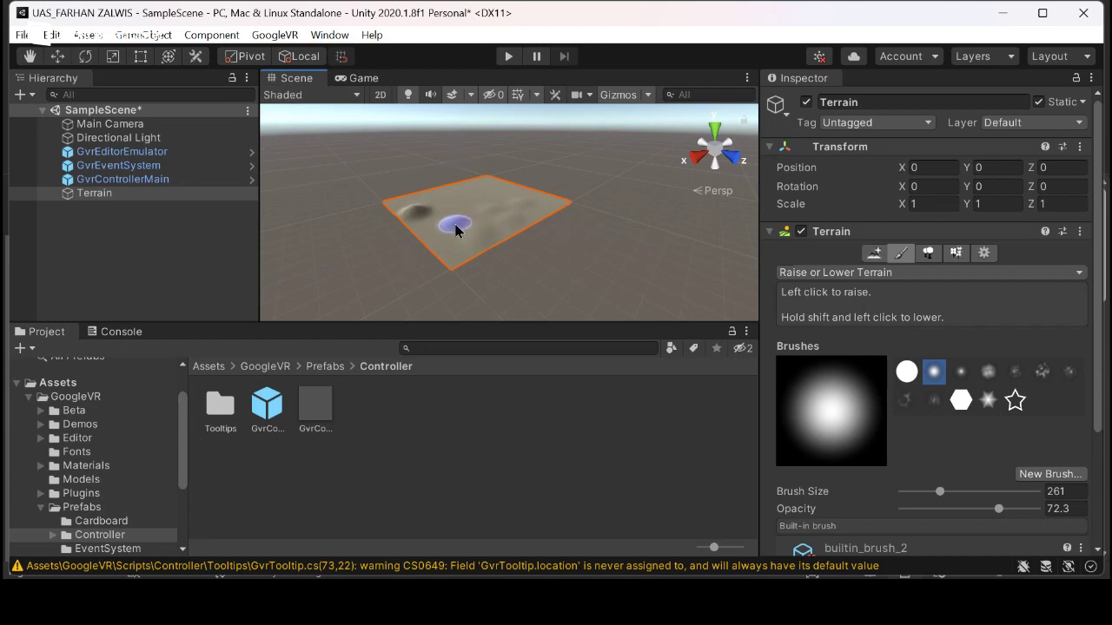
pyautogui.moveTo(485, 216)
pyautogui.keyDown('shift'); pyautogui.mouseDown()
pyautogui.moveTo(469, 205)
pyautogui.moveTo(443, 227)
pyautogui.moveTo(429, 221)
pyautogui.mouseUp(); pyautogui.keyUp('shift')
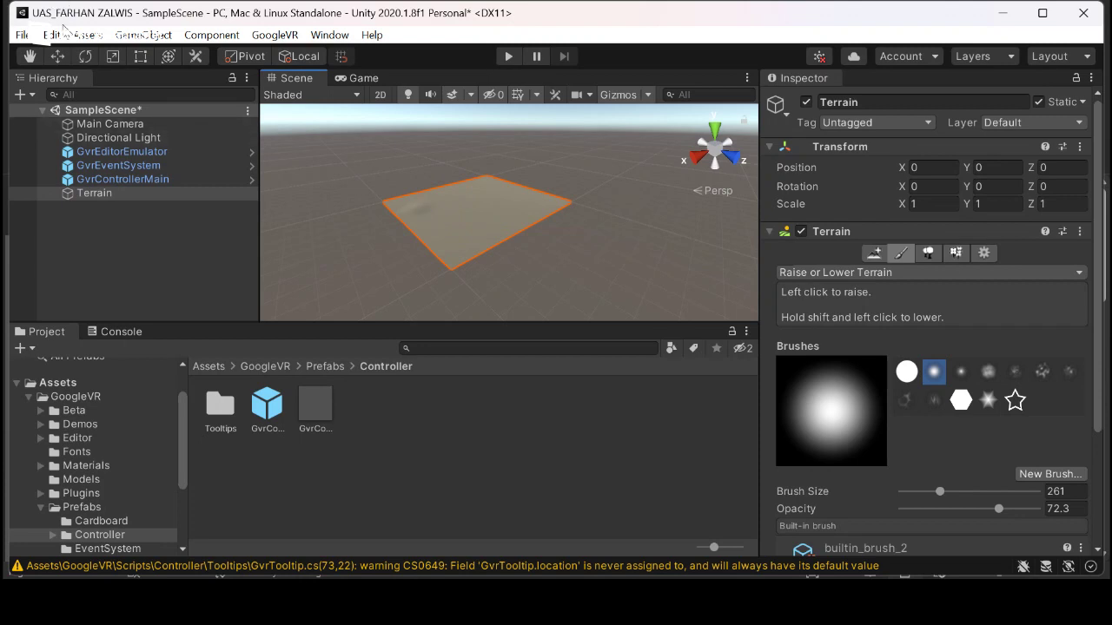
# - Try raising hills along the terrain's front-left edge and undo each stroke
pyautogui.moveTo(391, 203)
pyautogui.mouseDown()
pyautogui.moveTo(406, 236)
pyautogui.moveTo(423, 224)
pyautogui.moveTo(445, 241)
pyautogui.mouseUp()
pyautogui.hotkey('ctrl', 'z')
pyautogui.moveTo(397, 206); pyautogui.dragTo(423, 227)
pyautogui.hotkey('ctrl', 'z')
# - Raise tall peaks near the terrain's far and left corners, and undo the extra hills along its right and front edges
pyautogui.moveTo(484, 187); pyautogui.dragTo(455, 192)
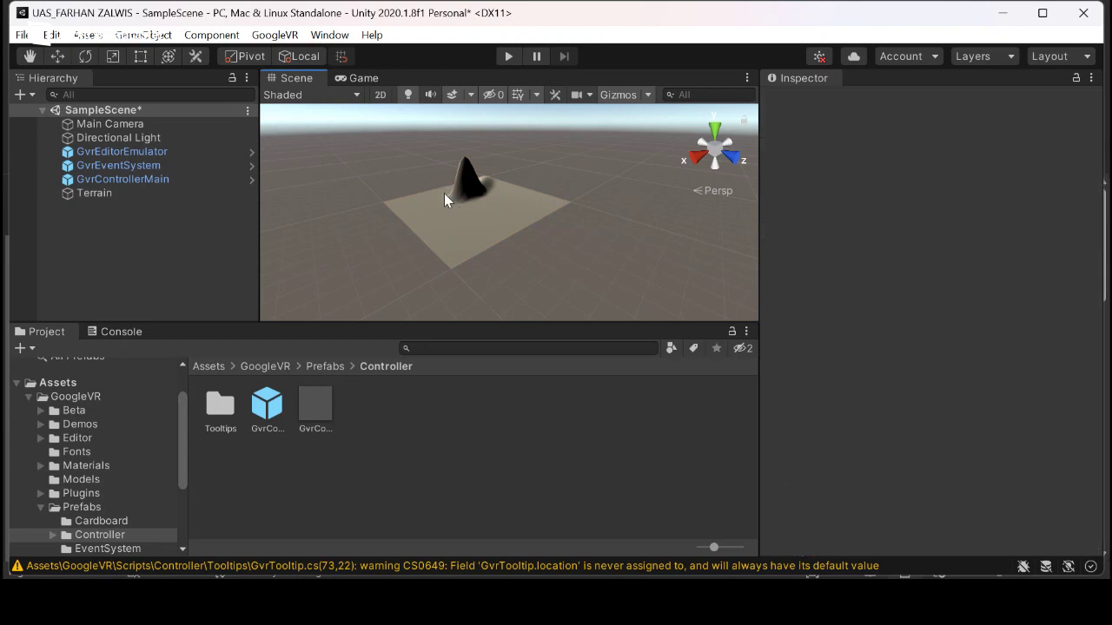
pyautogui.click(443, 193)
pyautogui.moveTo(447, 195)
pyautogui.mouseDown()
pyautogui.moveTo(396, 191)
pyautogui.moveTo(411, 213)
pyautogui.moveTo(478, 179)
pyautogui.moveTo(553, 198)
pyautogui.moveTo(475, 245)
pyautogui.mouseUp()
pyautogui.hotkey('ctrl', 'z')
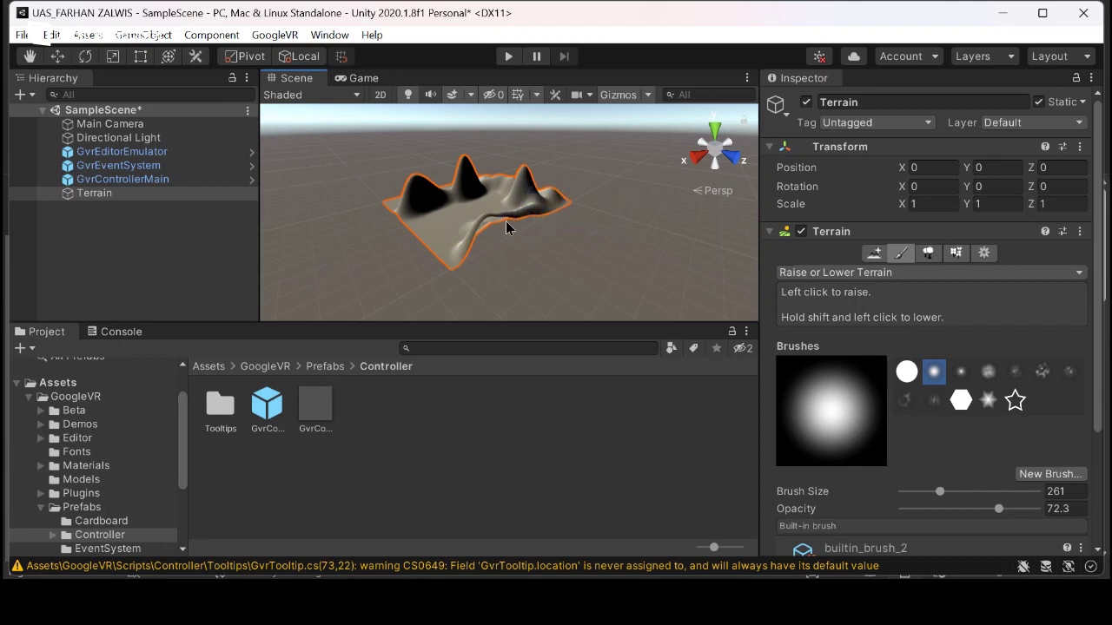
pyautogui.hotkey('ctrl', 'z')
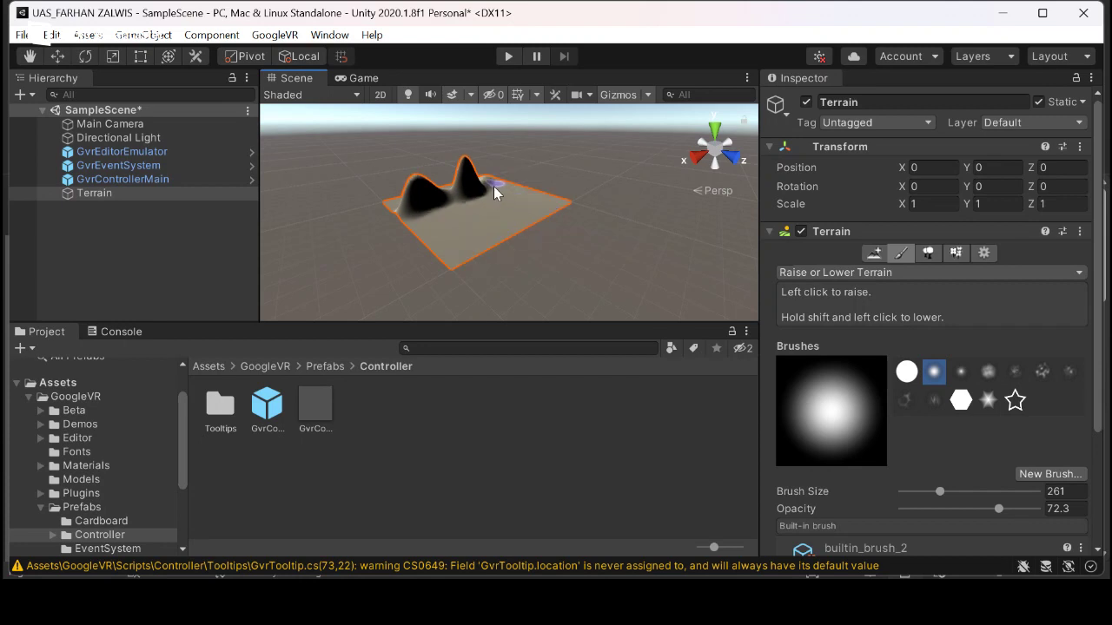
# - Try raising hills along the terrain's back-right edge and across its front, and undo all the sculpted hills
pyautogui.moveTo(560, 211); pyautogui.dragTo(488, 187)
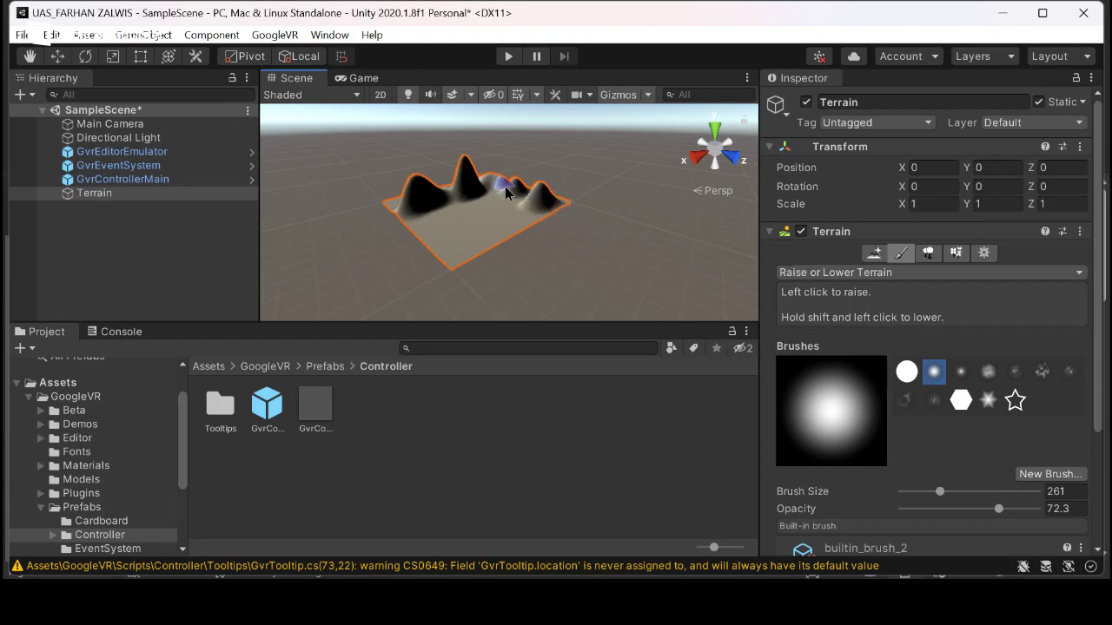
pyautogui.moveTo(445, 217)
pyautogui.mouseDown()
pyautogui.moveTo(484, 181)
pyautogui.moveTo(507, 198)
pyautogui.moveTo(472, 250)
pyautogui.moveTo(497, 229)
pyautogui.mouseUp()
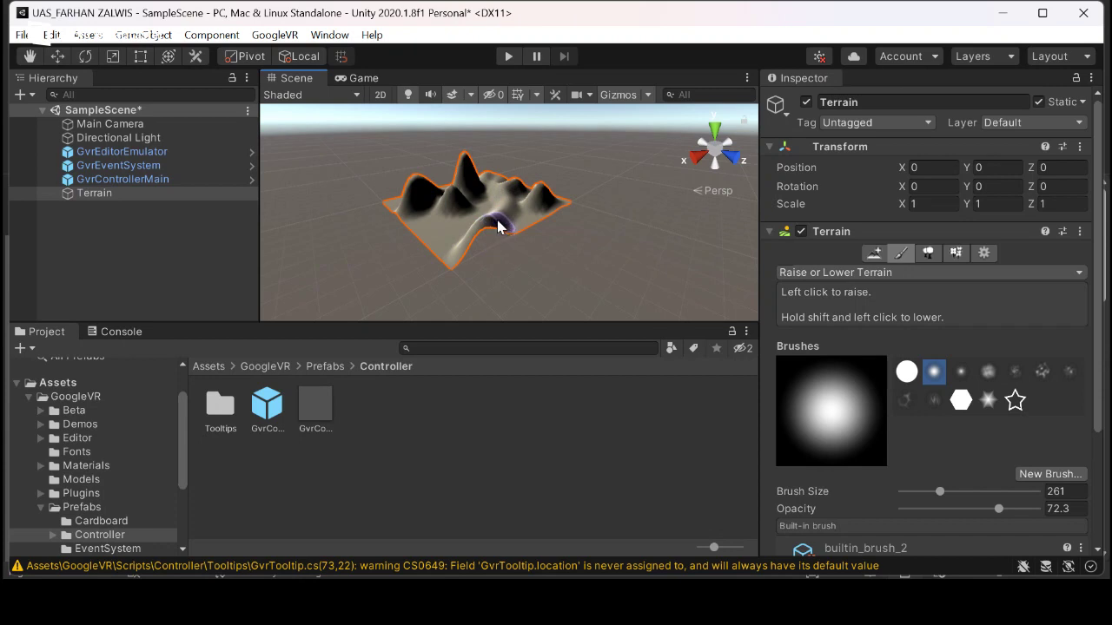
pyautogui.hotkey('ctrl', 'z')
pyautogui.hotkey('ctrl', 'z')
pyautogui.hotkey('ctrl', 'z')
pyautogui.hotkey('ctrl', 'z')
pyautogui.hotkey('ctrl', 'z')
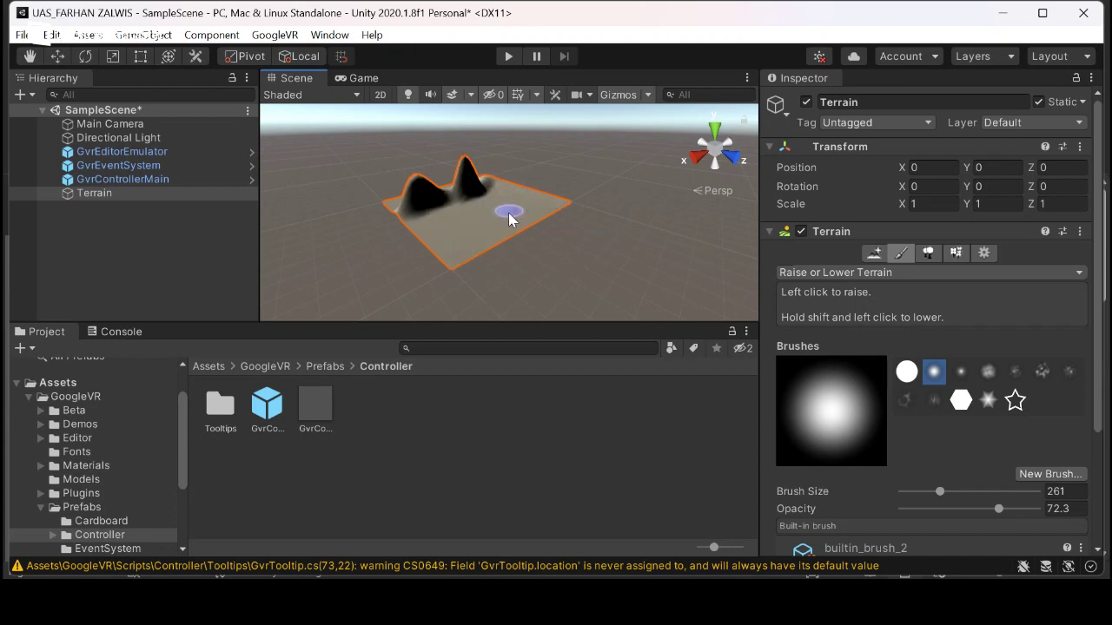
pyautogui.press('z')
pyautogui.click(490, 196)
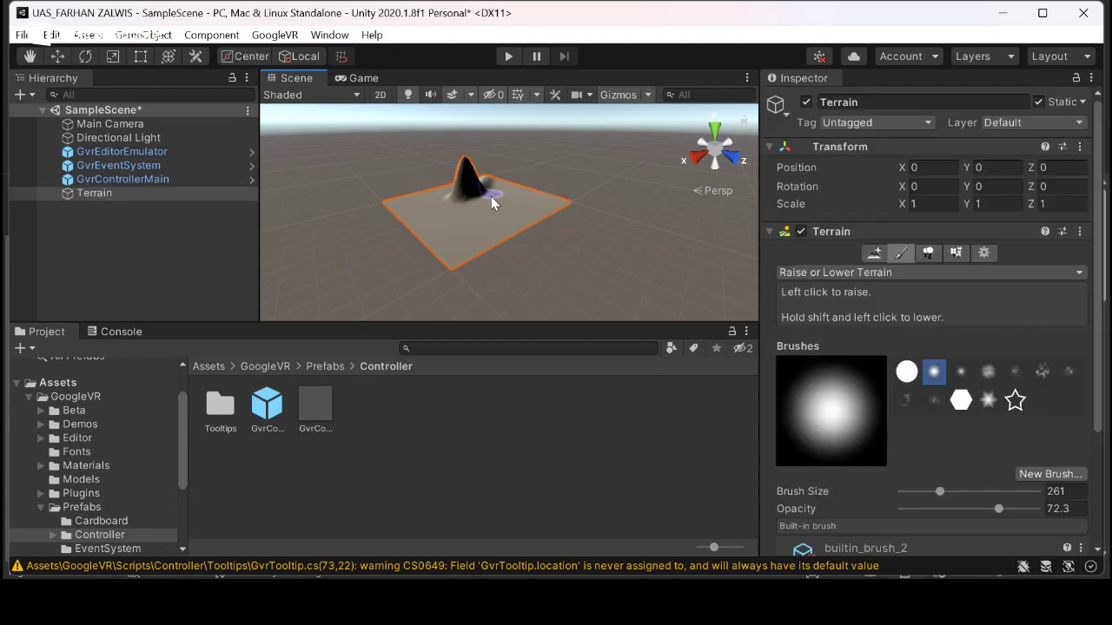
pyautogui.hotkey('ctrl', 'z')
# - Try raising hills near the terrain's left corner and undo the strokes
pyautogui.moveTo(479, 181)
pyautogui.mouseDown()
pyautogui.moveTo(407, 199)
pyautogui.moveTo(449, 189)
pyautogui.mouseUp()
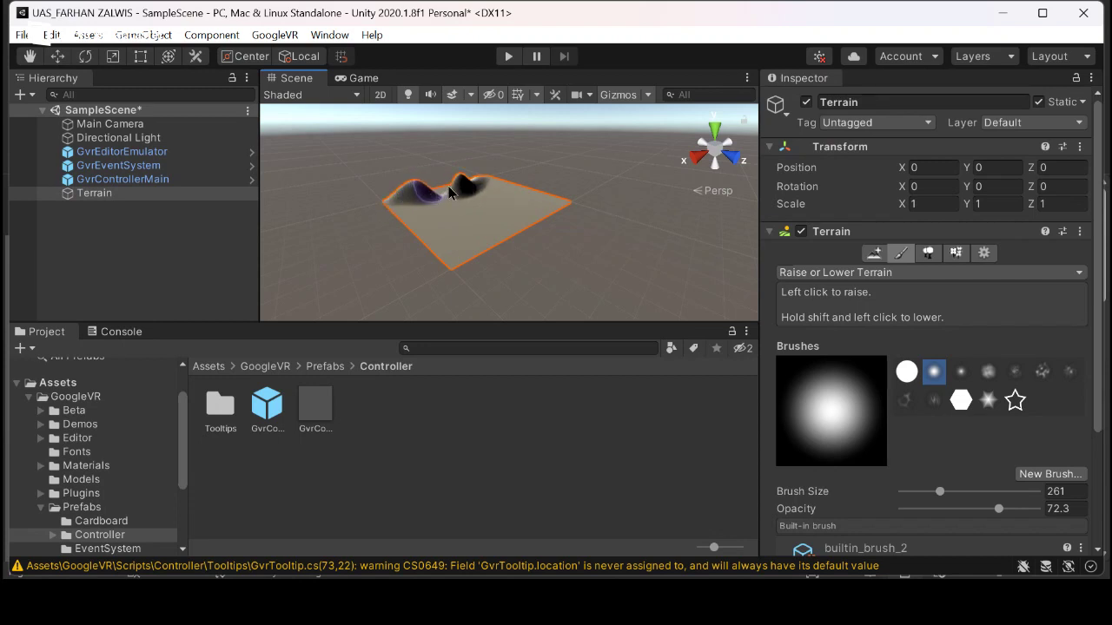
pyautogui.click(519, 201)
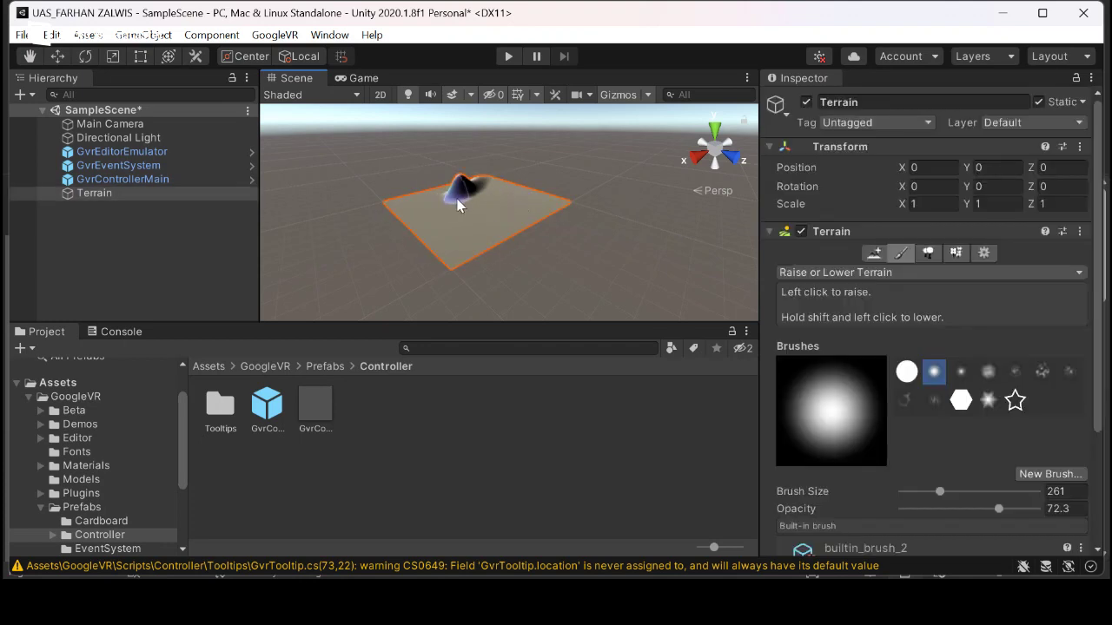
pyautogui.moveTo(397, 203); pyautogui.dragTo(435, 187)
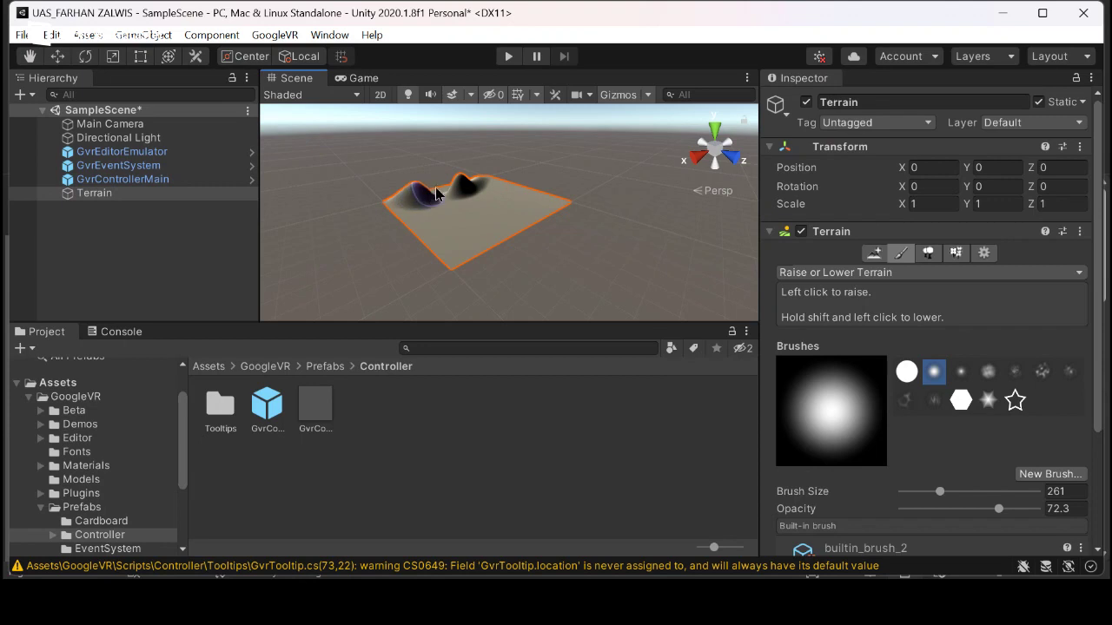
pyautogui.hotkey('ctrl', 'z')
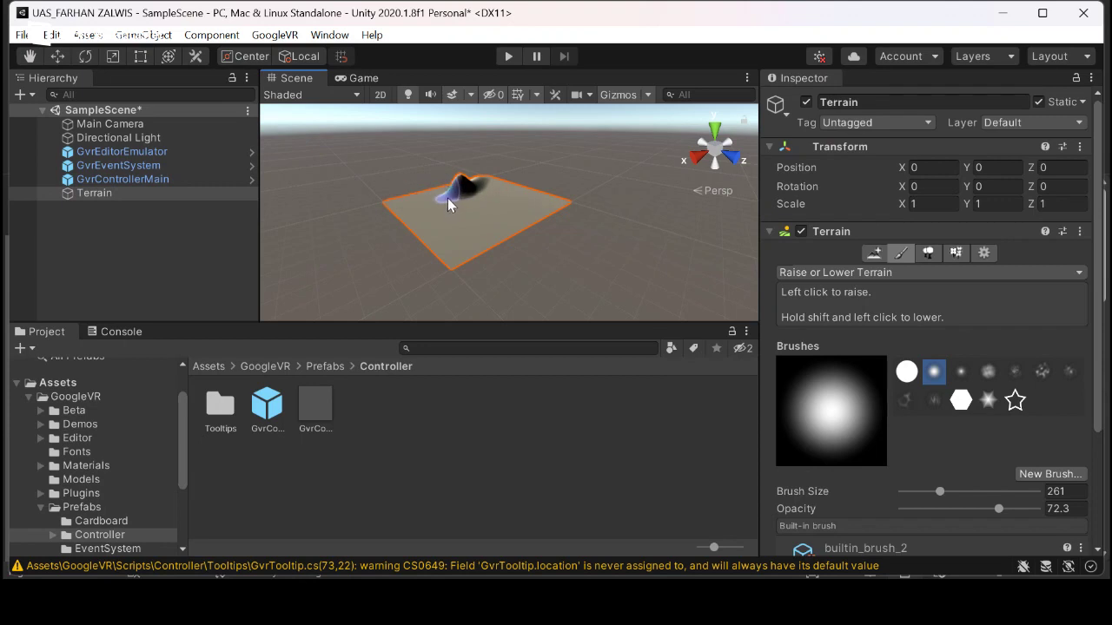
# - Raise hills at the terrain's left corner, back edge and right side, and undo the strokes across its front
pyautogui.moveTo(440, 200)
pyautogui.mouseDown()
pyautogui.moveTo(400, 197)
pyautogui.moveTo(426, 231)
pyautogui.mouseUp()
pyautogui.moveTo(424, 220); pyautogui.dragTo(434, 229)
pyautogui.hotkey('ctrl', 'z')
pyautogui.moveTo(487, 189)
pyautogui.mouseDown()
pyautogui.moveTo(512, 189)
pyautogui.moveTo(544, 199)
pyautogui.moveTo(527, 213)
pyautogui.moveTo(489, 209)
pyautogui.moveTo(521, 213)
pyautogui.moveTo(467, 242)
pyautogui.moveTo(543, 205)
pyautogui.moveTo(514, 228)
pyautogui.mouseUp()
pyautogui.hotkey('ctrl', 'z')
pyautogui.scroll(1, 515, 239)
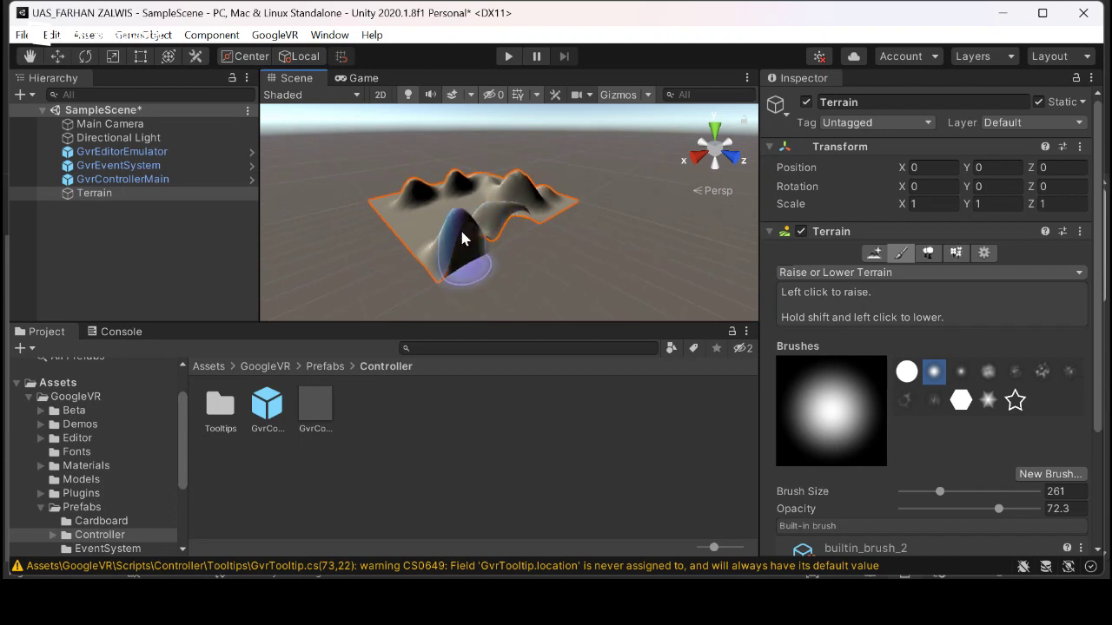
pyautogui.hotkey('ctrl', 'z')
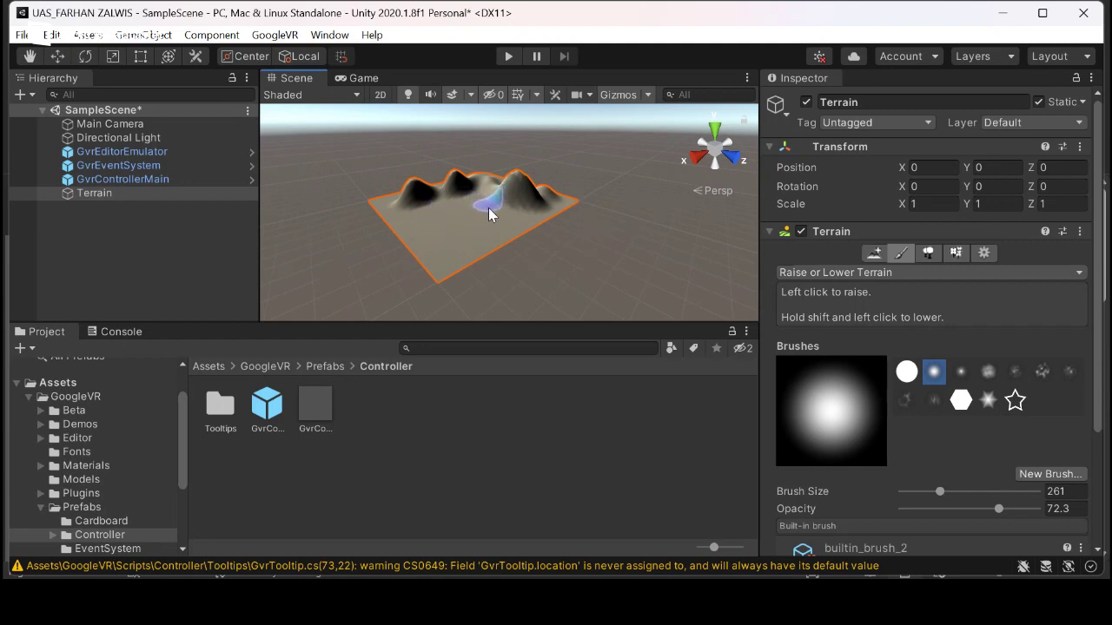
# - Raise a hill behind the terrain's centre and hills along its front-left edge, undoing the unwanted strokes along its front-right edge
pyautogui.moveTo(489, 214)
pyautogui.mouseDown()
pyautogui.moveTo(488, 198)
pyautogui.moveTo(513, 216)
pyautogui.moveTo(478, 250)
pyautogui.moveTo(446, 261)
pyautogui.moveTo(469, 237)
pyautogui.mouseUp()
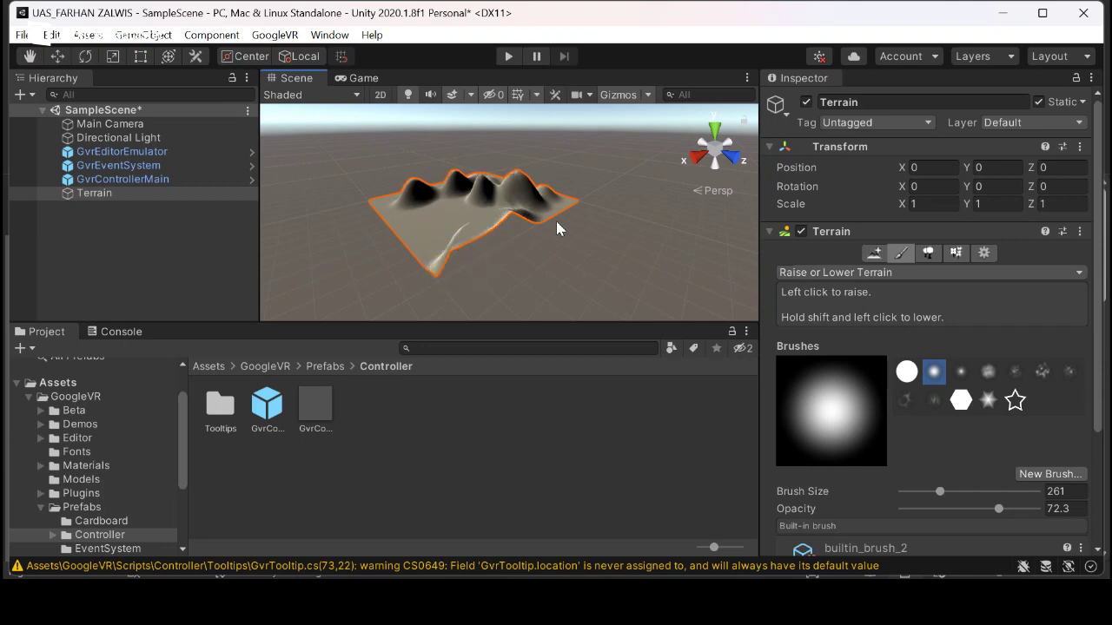
pyautogui.moveTo(543, 230)
pyautogui.keyDown('shift'); pyautogui.mouseDown()
pyautogui.moveTo(414, 231)
pyautogui.moveTo(398, 217)
pyautogui.moveTo(476, 291)
pyautogui.mouseUp(); pyautogui.keyUp('shift')
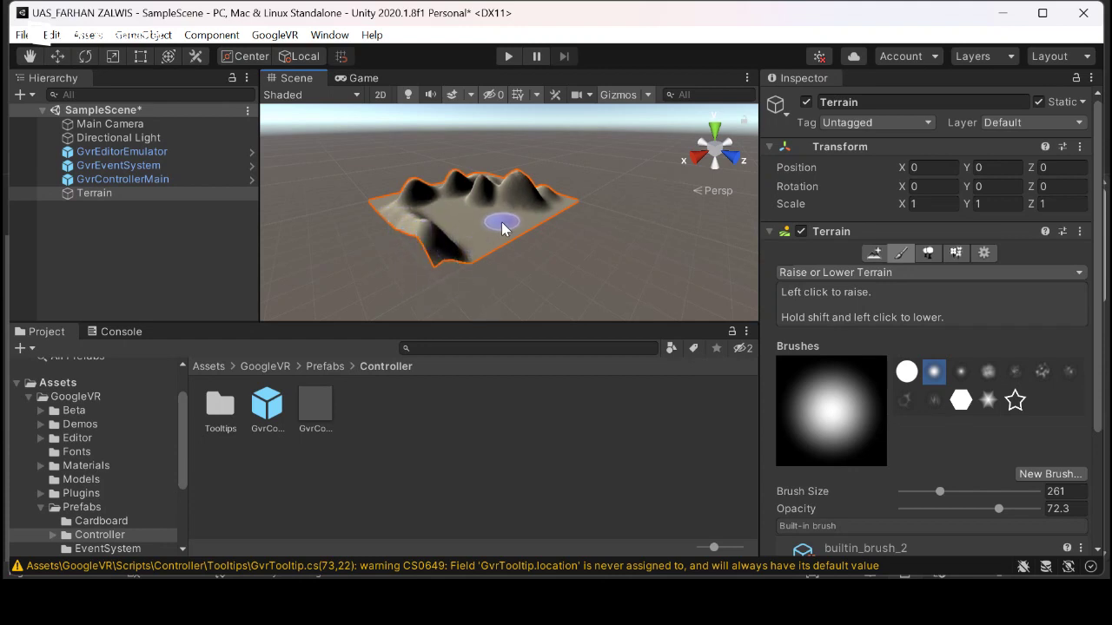
pyautogui.moveTo(483, 224); pyautogui.dragTo(508, 228)
pyautogui.hotkey('ctrl', 'z')
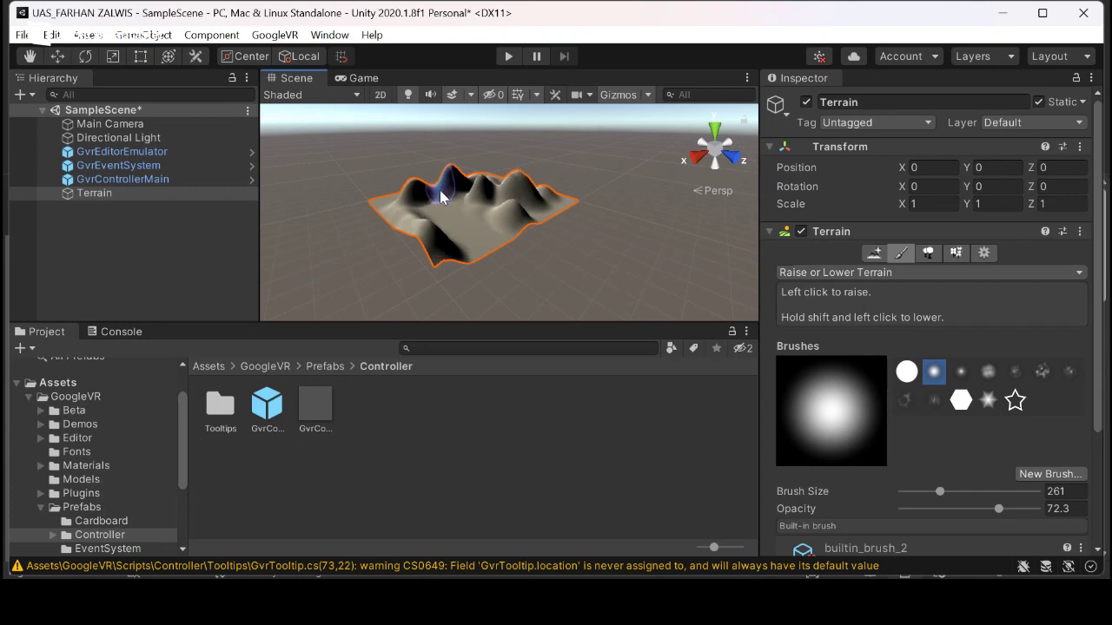
# - Raise more hills around the terrain's flat centre and tall peaks along its left, back and right edges
pyautogui.moveTo(437, 202)
pyautogui.mouseDown()
pyautogui.moveTo(476, 194)
pyautogui.moveTo(486, 206)
pyautogui.moveTo(453, 188)
pyautogui.moveTo(482, 214)
pyautogui.moveTo(495, 203)
pyautogui.moveTo(520, 219)
pyautogui.moveTo(554, 199)
pyautogui.moveTo(521, 221)
pyautogui.mouseUp()
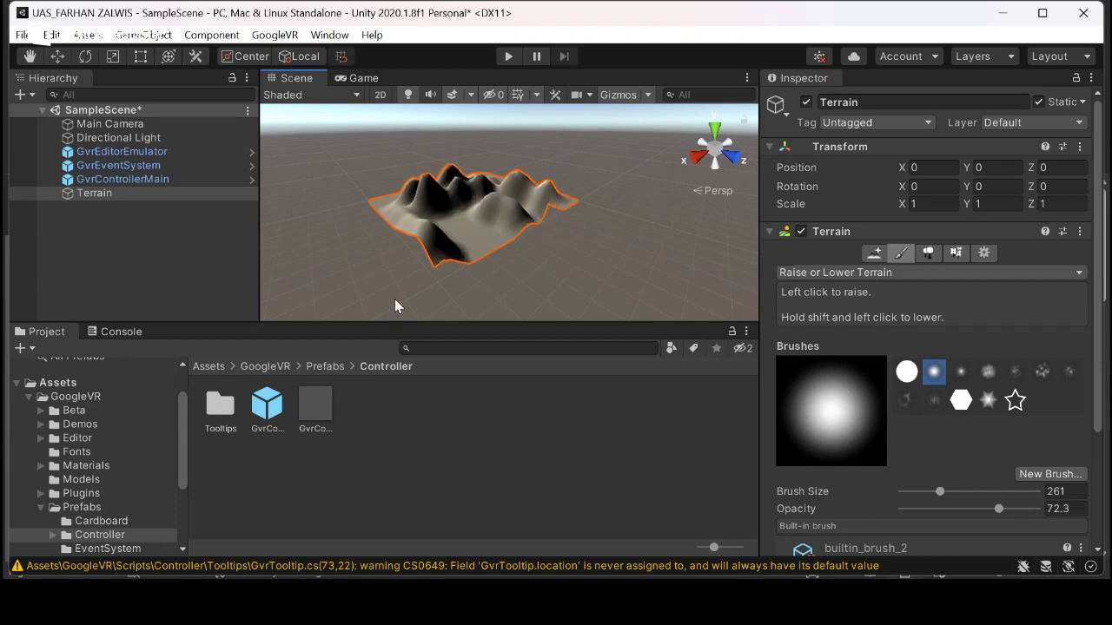
pyautogui.moveTo(394, 201)
pyautogui.mouseDown()
pyautogui.moveTo(480, 211)
pyautogui.moveTo(479, 200)
pyautogui.moveTo(401, 206)
pyautogui.moveTo(411, 197)
pyautogui.moveTo(453, 207)
pyautogui.moveTo(475, 164)
pyautogui.moveTo(478, 176)
pyautogui.moveTo(506, 189)
pyautogui.moveTo(501, 170)
pyautogui.moveTo(543, 198)
pyautogui.mouseUp()
pyautogui.click(500, 174)
pyautogui.click(540, 191)
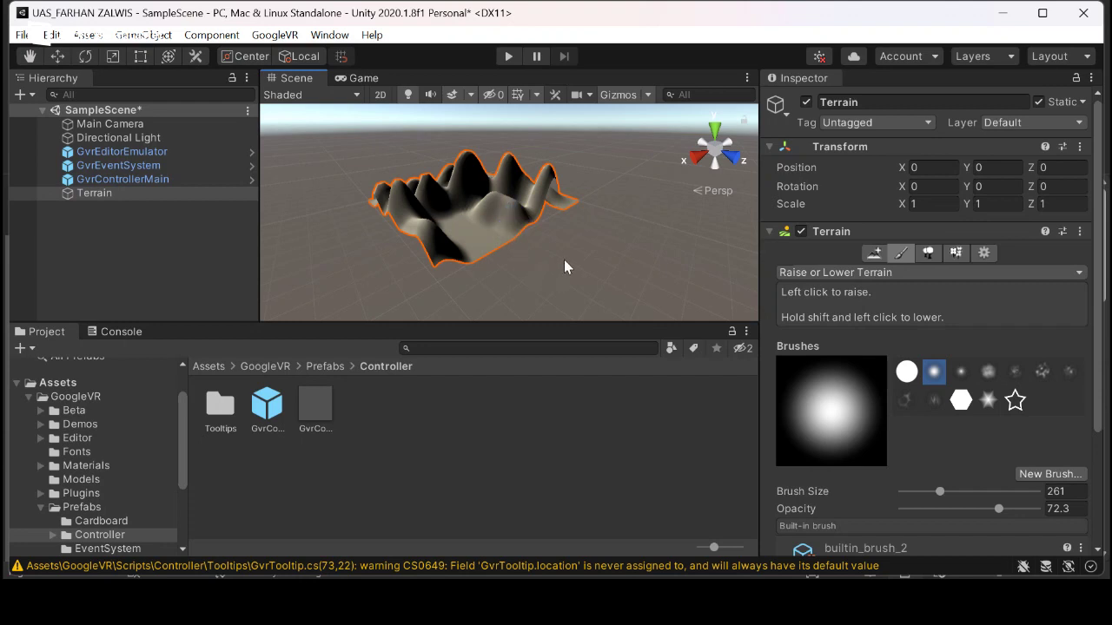
pyautogui.moveTo(509, 235); pyautogui.dragTo(489, 241)
# - Create an empty game object in SampleScene and name it tripod
pyautogui.rightClick(141, 246)
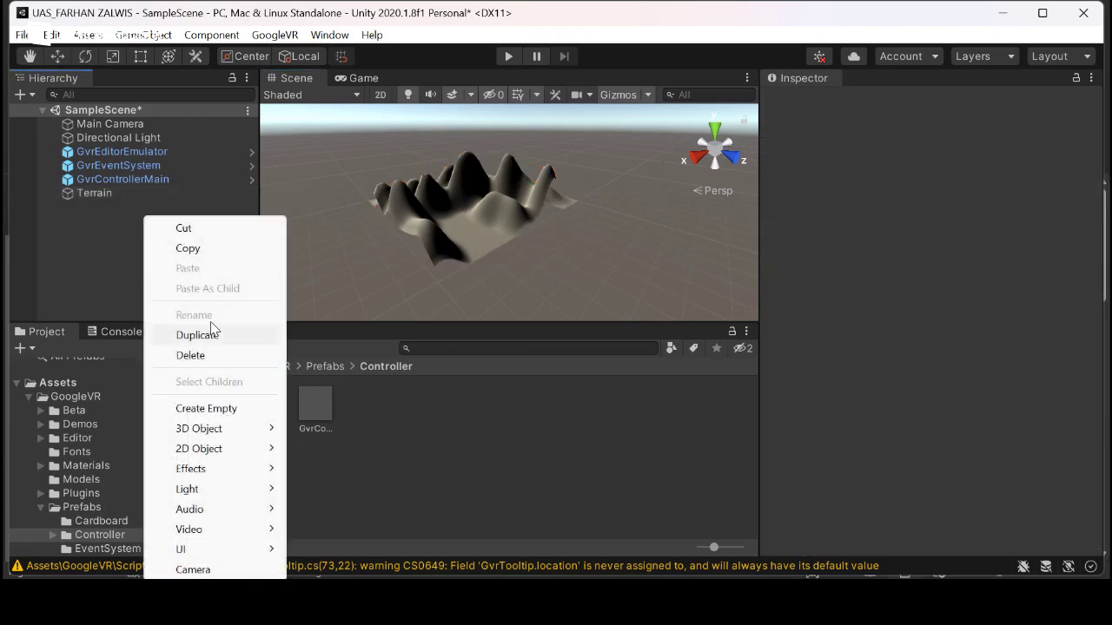
pyautogui.click(207, 408)
pyautogui.rightClick(167, 208)
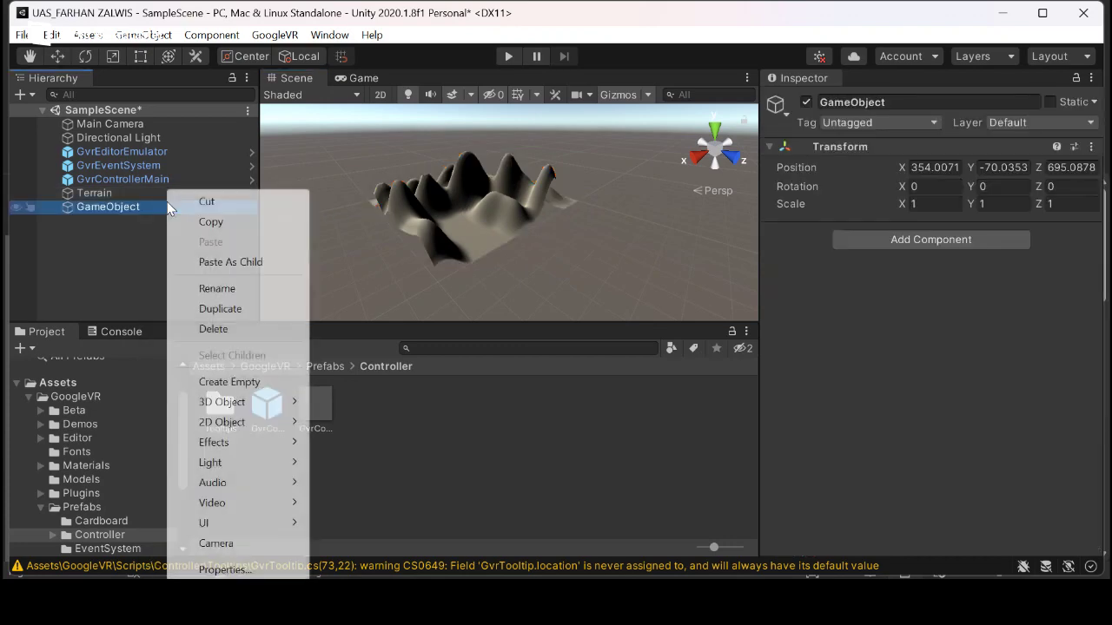
pyautogui.click(217, 289)
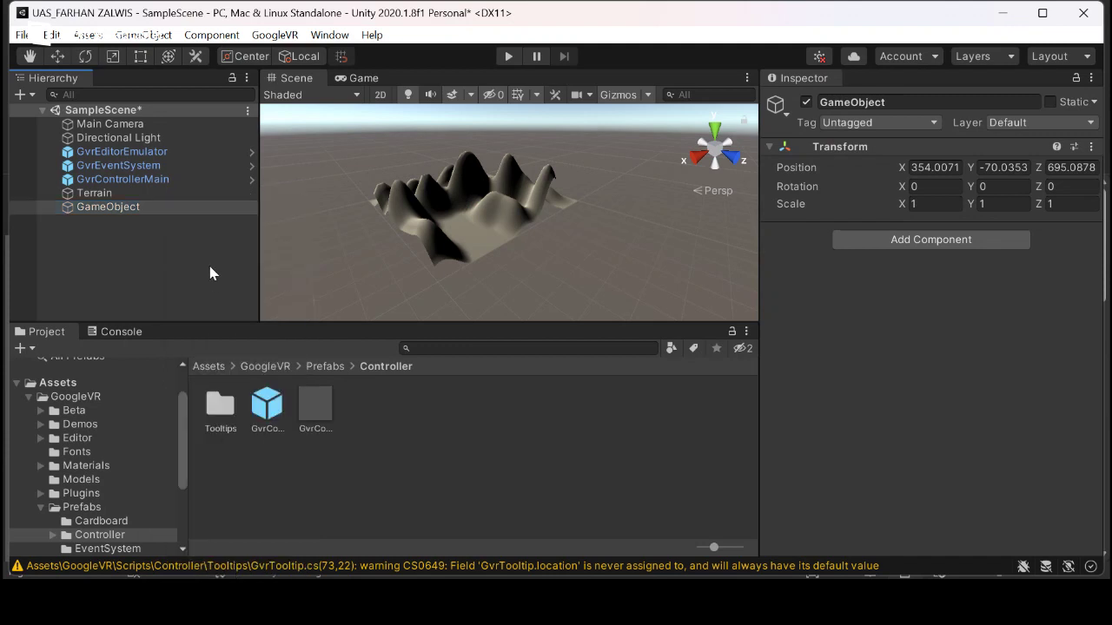
pyautogui.rightClick(191, 207)
pyautogui.click(241, 288)
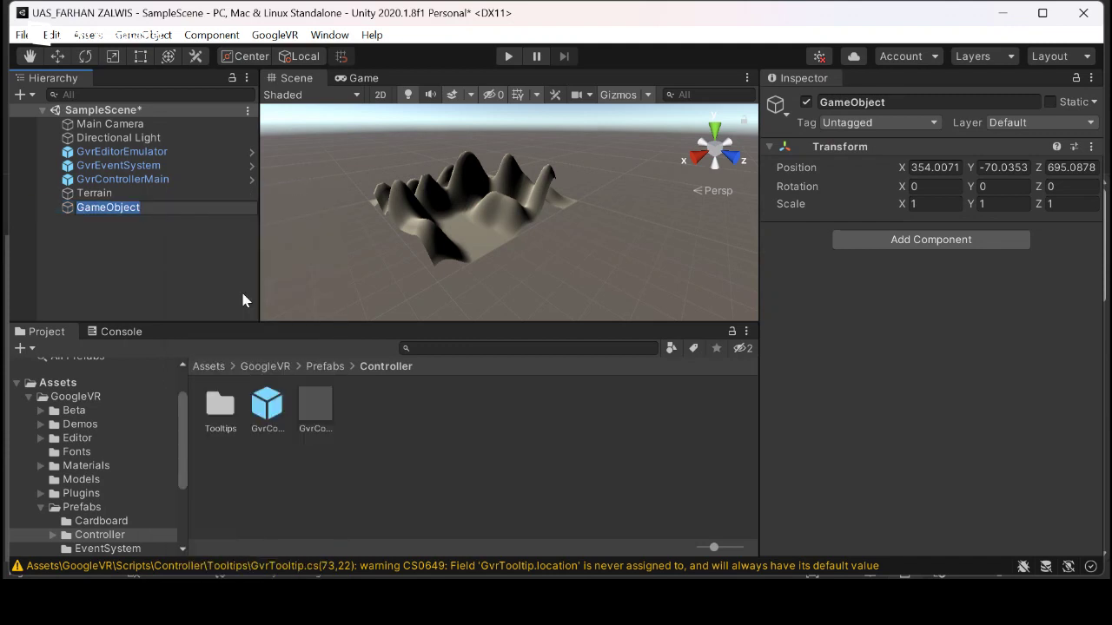
pyautogui.press('BackSpace')
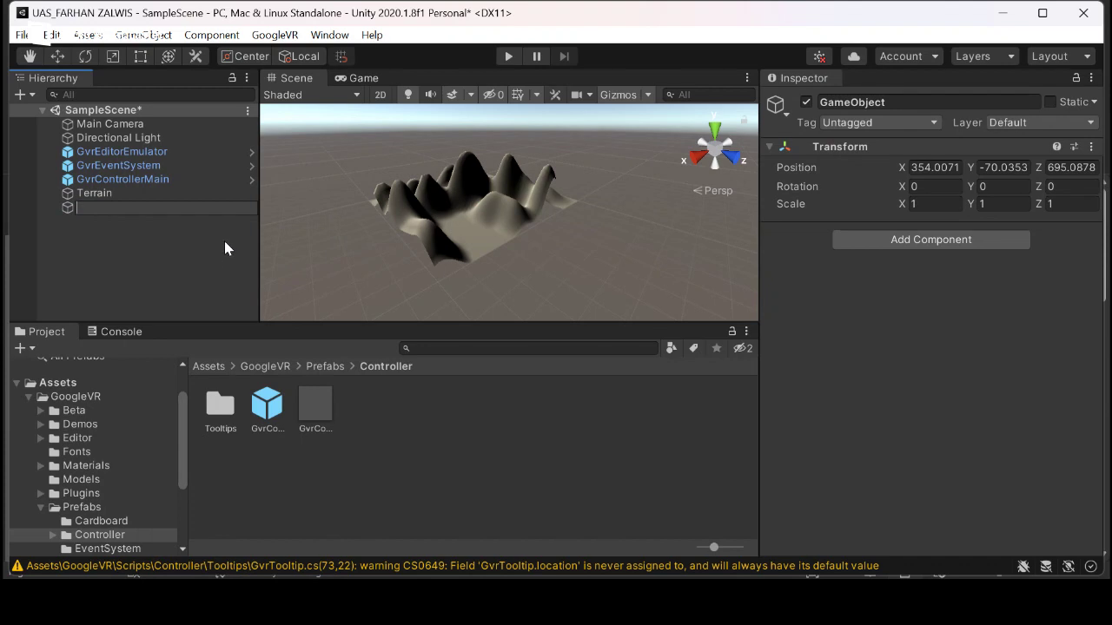
pyautogui.write('TRIPOD')
pyautogui.press('BackSpace')
pyautogui.press('BackSpace')
pyautogui.press('BackSpace')
pyautogui.press('BackSpace')
pyautogui.press('BackSpace')
pyautogui.press('BackSpace')
pyautogui.press('capslock')
pyautogui.write('tr')
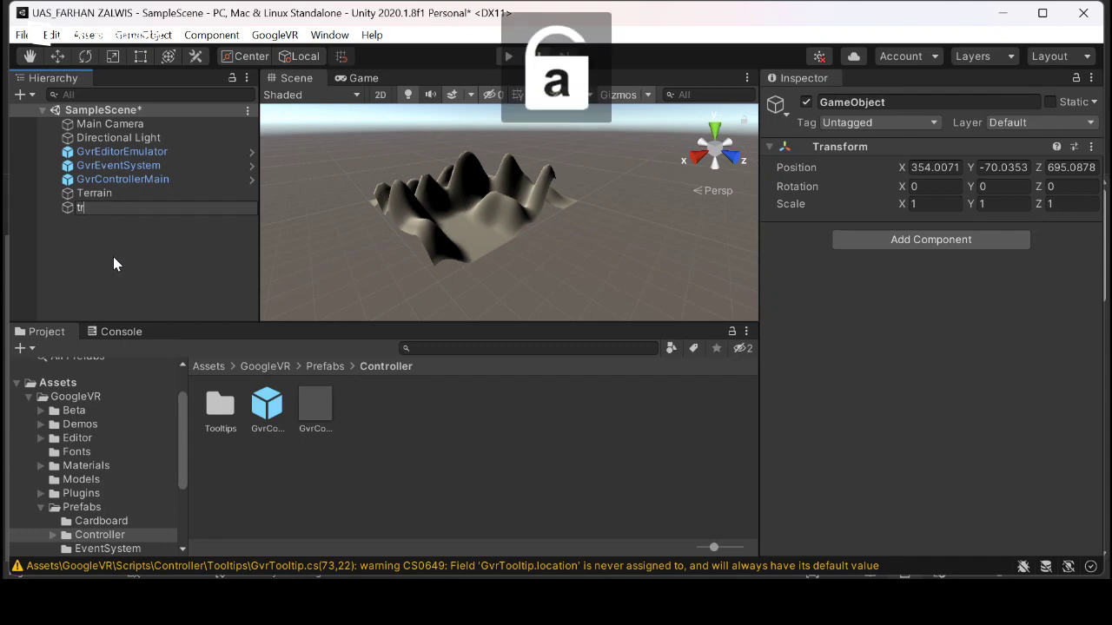
pyautogui.write('ipod')
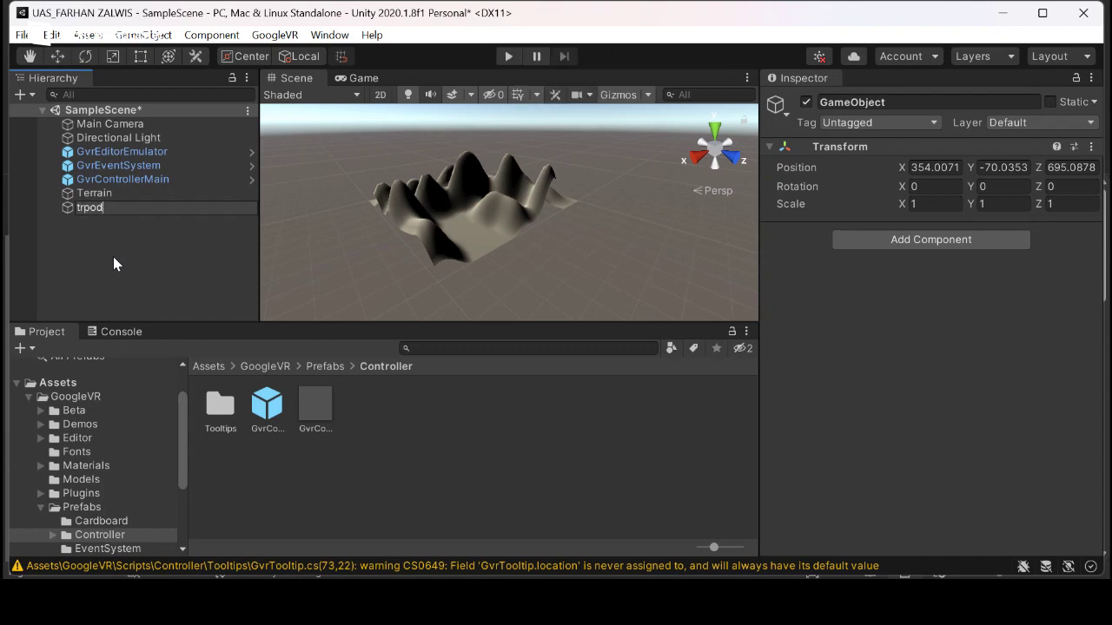
pyautogui.press('BackSpace')
pyautogui.press('BackSpace')
pyautogui.press('BackSpace')
pyautogui.press('BackSpace')
pyautogui.write('ipod')
pyautogui.press('Return')
# - Make Main Camera a child of the tripod object and select the tripod
pyautogui.click(99, 255)
pyautogui.moveTo(99, 255); pyautogui.dragTo(171, 208)
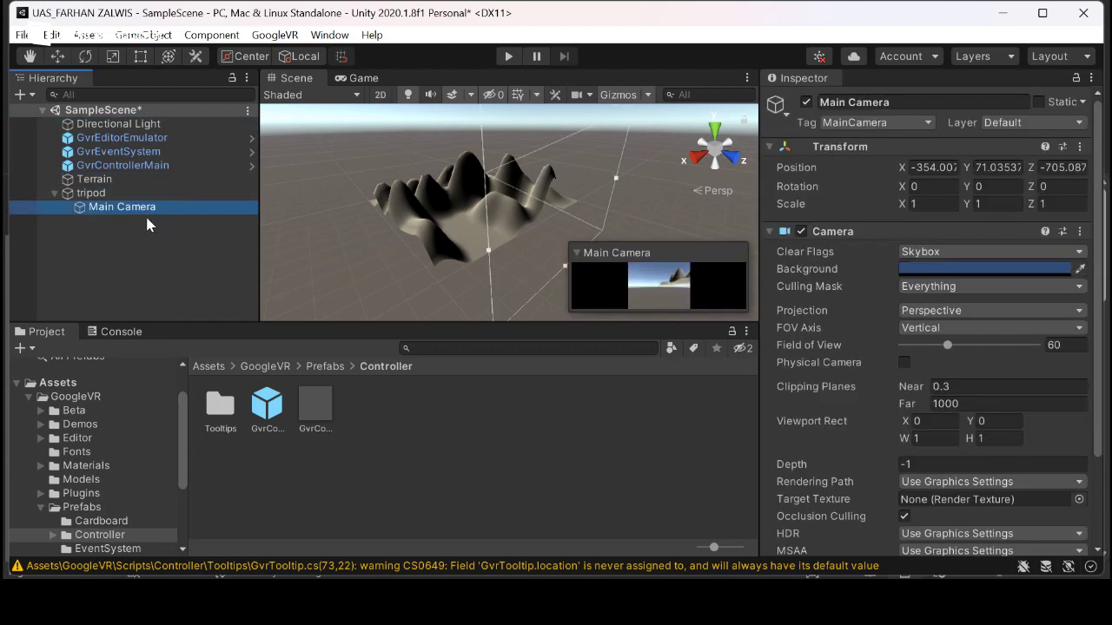
pyautogui.click(133, 194)
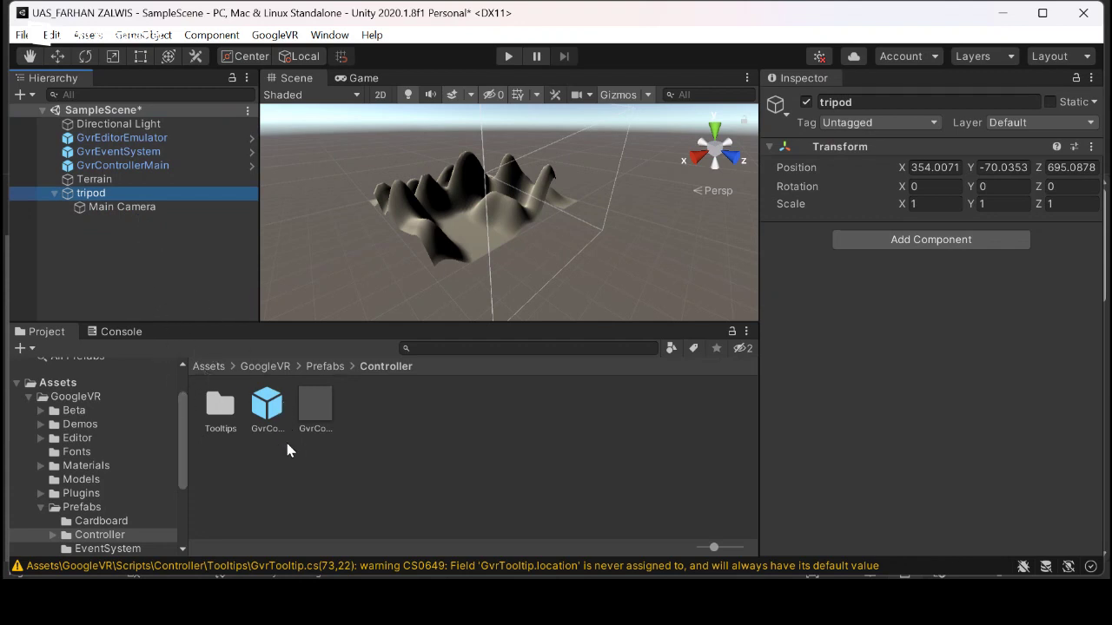
pyautogui.click(212, 367)
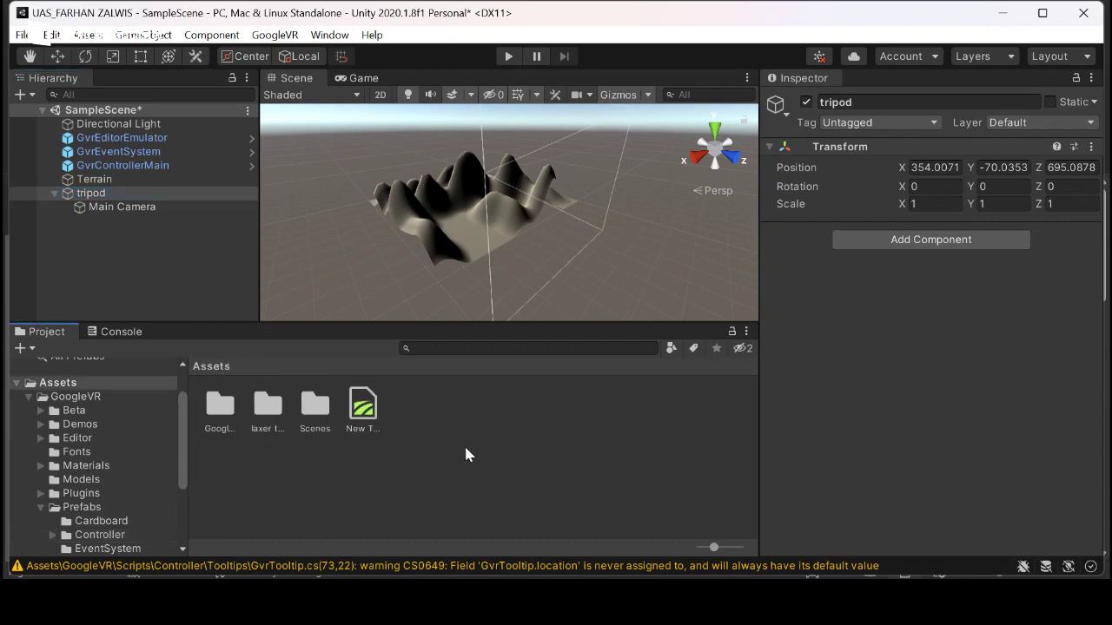
pyautogui.rightClick(464, 444)
pyautogui.moveTo(665, 104)
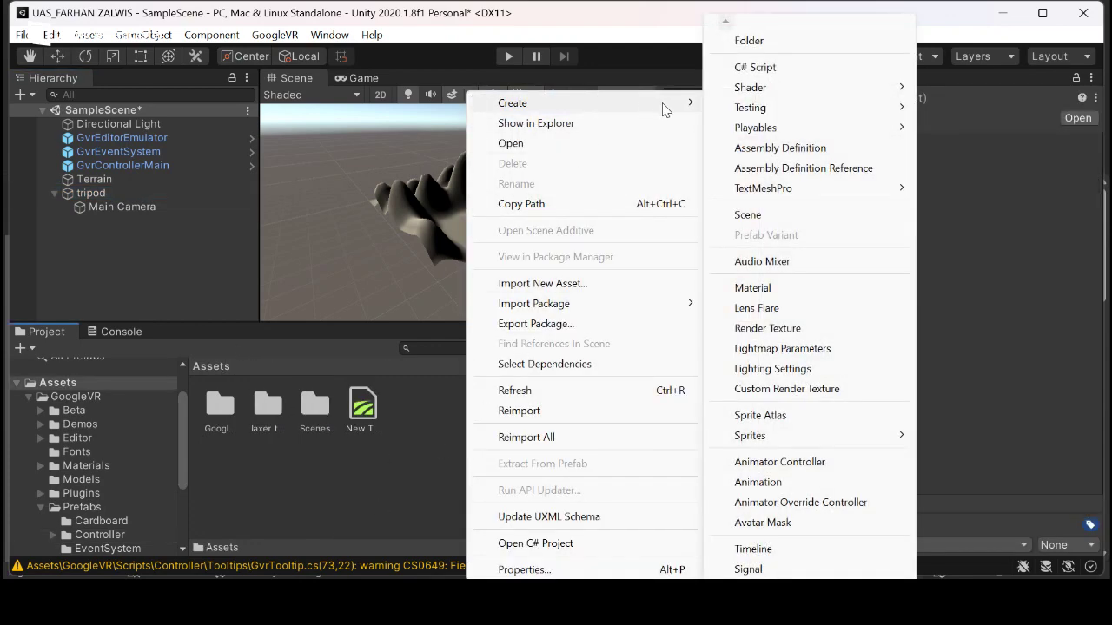
pyautogui.click(195, 191)
# - Add a Character Controller component to the tripod and set its height to about 3.31
pyautogui.click(185, 193)
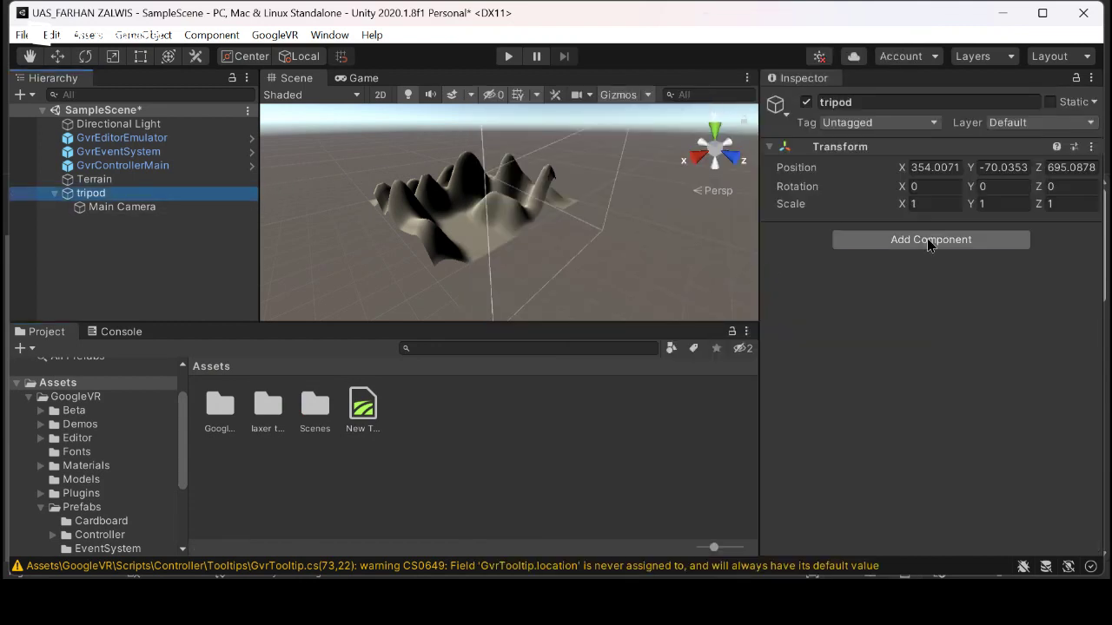
pyautogui.click(927, 239)
pyautogui.press('BackSpace')
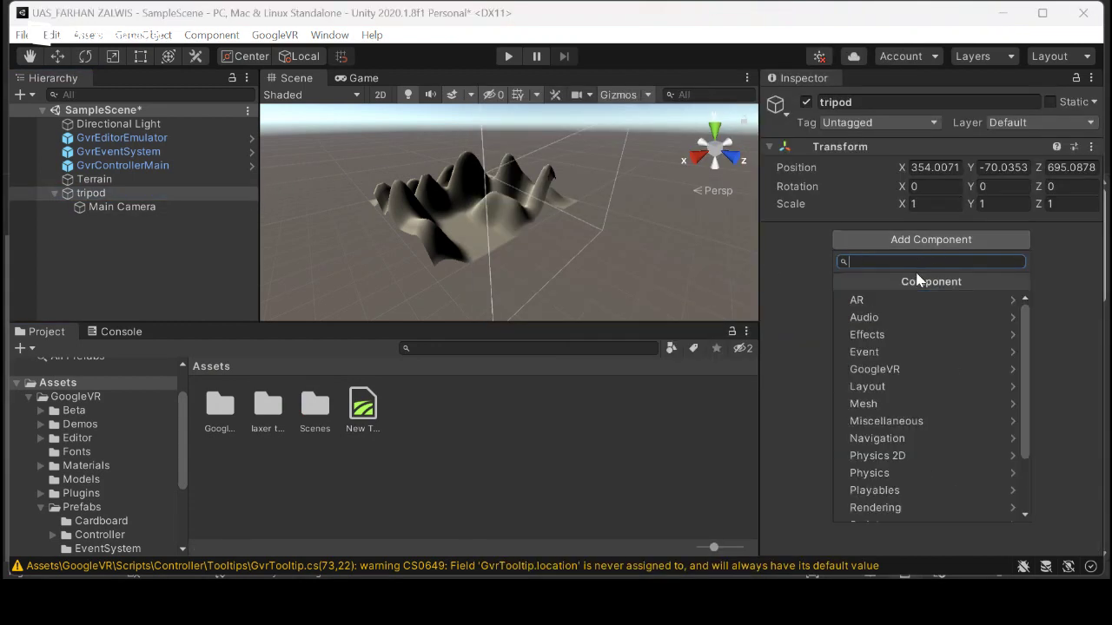
pyautogui.write('ch')
pyautogui.click(923, 302)
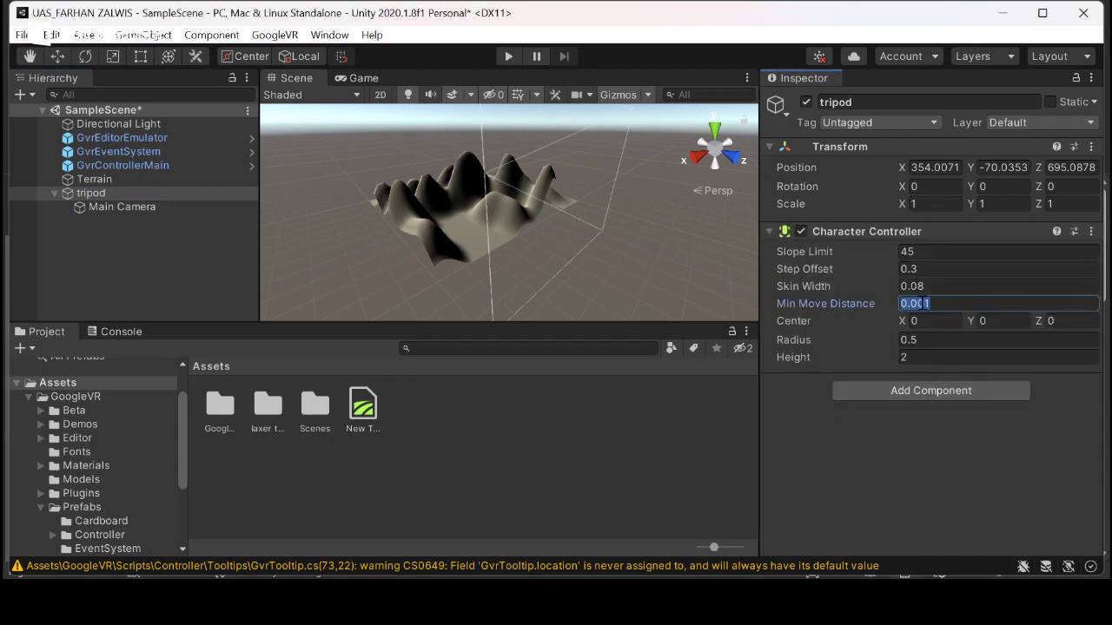
pyautogui.moveTo(862, 359); pyautogui.dragTo(892, 358)
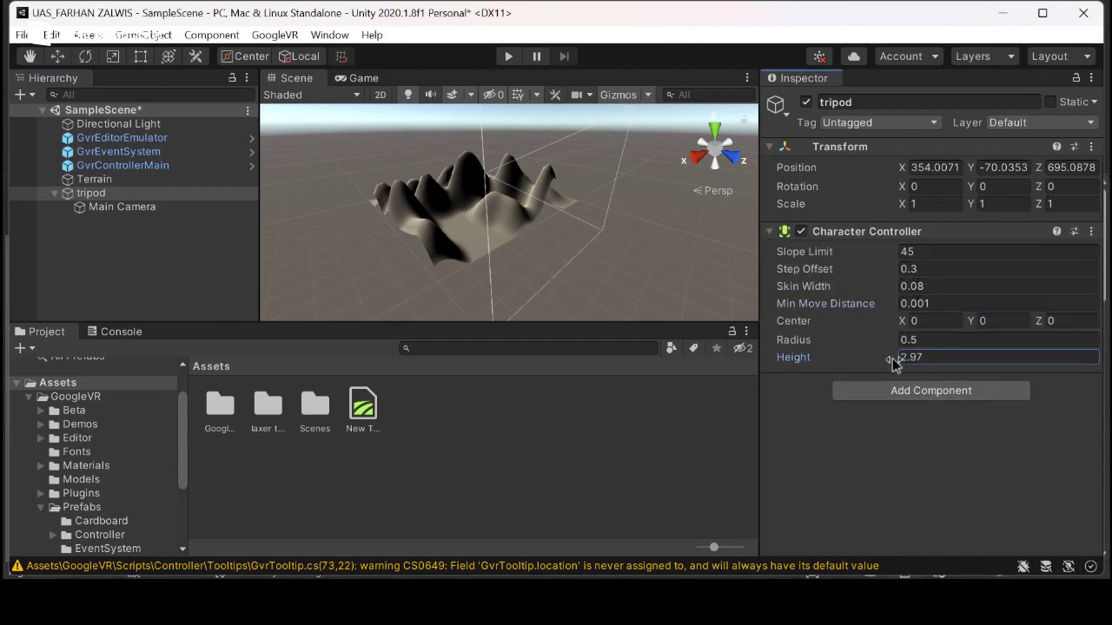
pyautogui.click(704, 389)
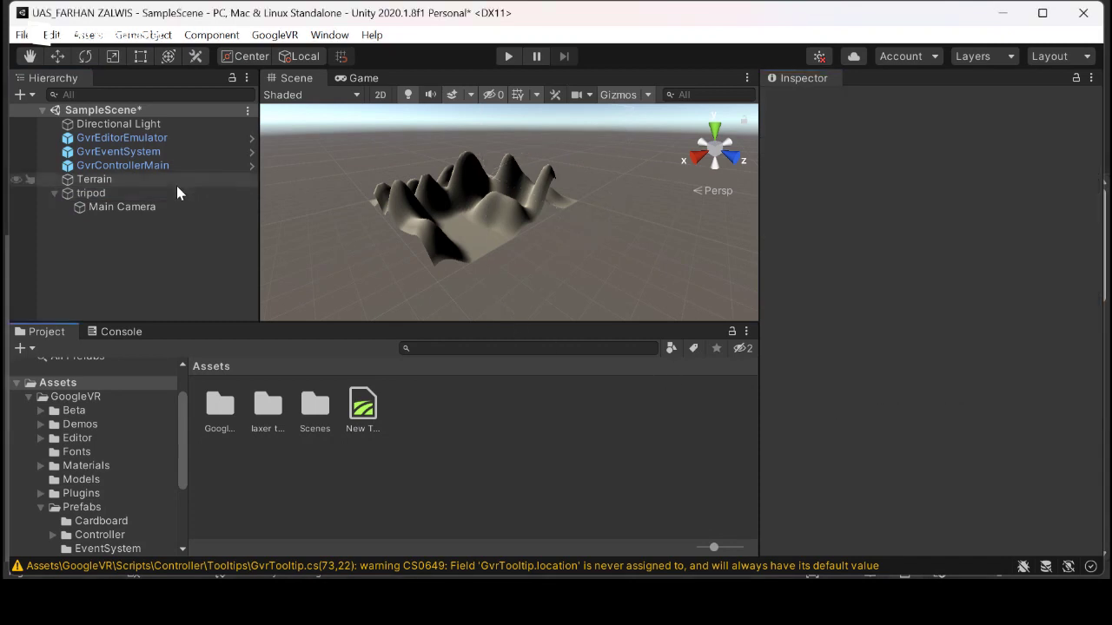
# - Move the tripod among the terrain's hills to about X 753, Y 125, Z 852
pyautogui.click(142, 192)
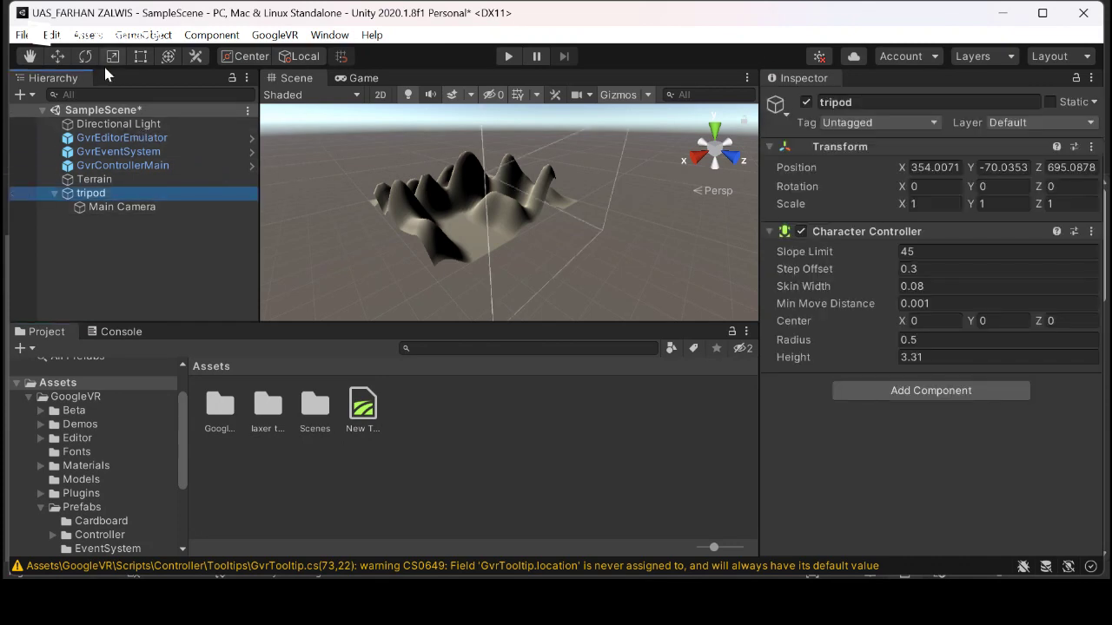
pyautogui.click(56, 56)
pyautogui.scroll(5, 513, 170)
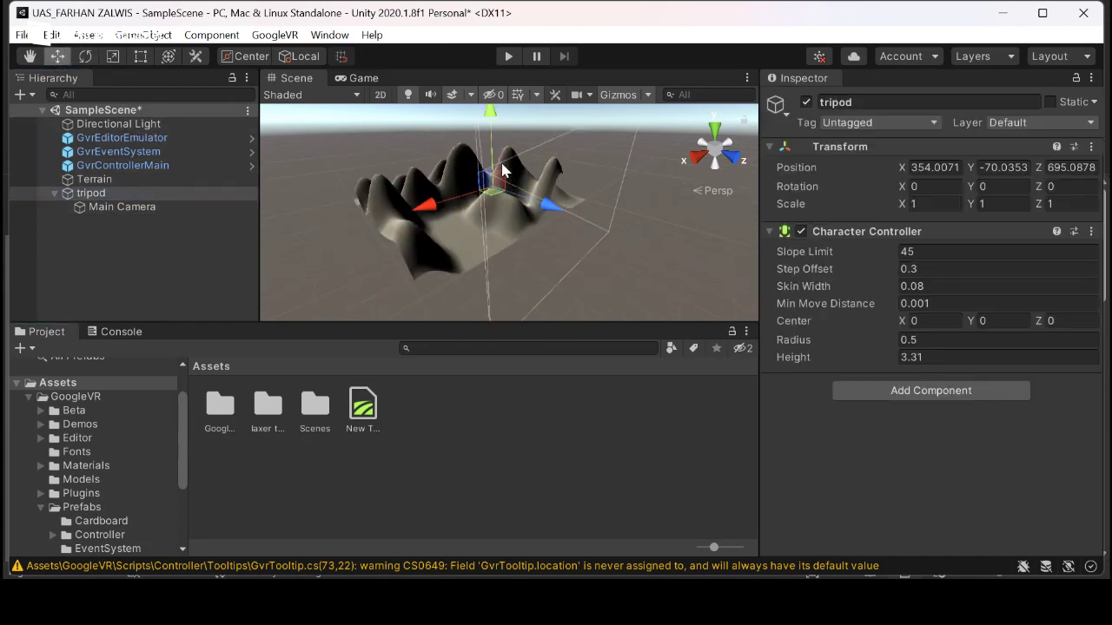
pyautogui.scroll(-4, 513, 169)
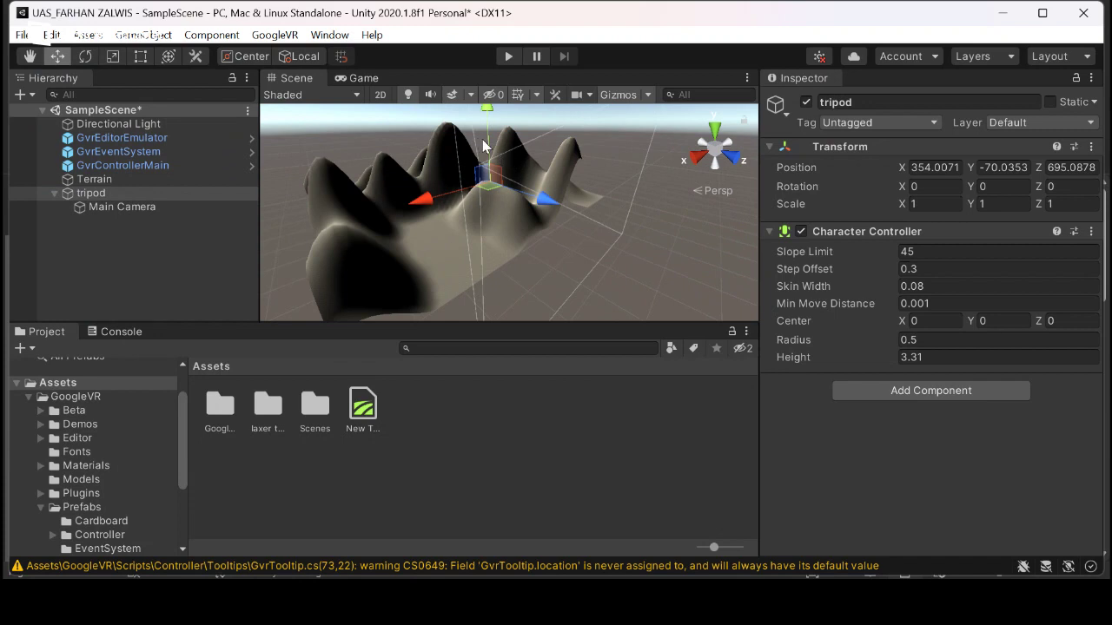
pyautogui.moveTo(484, 146); pyautogui.dragTo(542, 141)
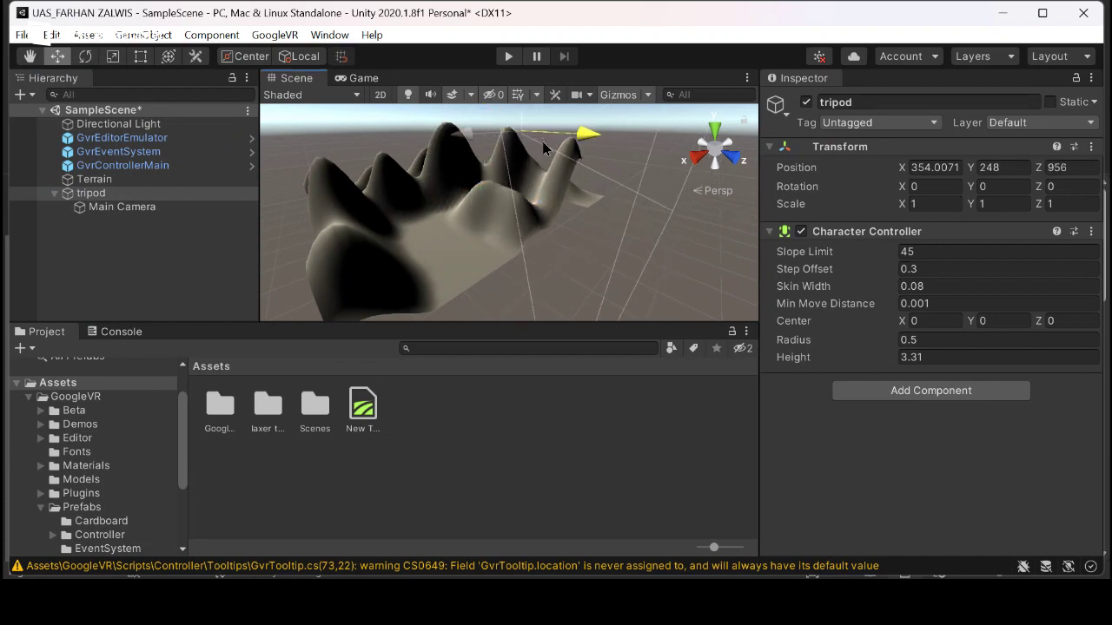
pyautogui.click(348, 151)
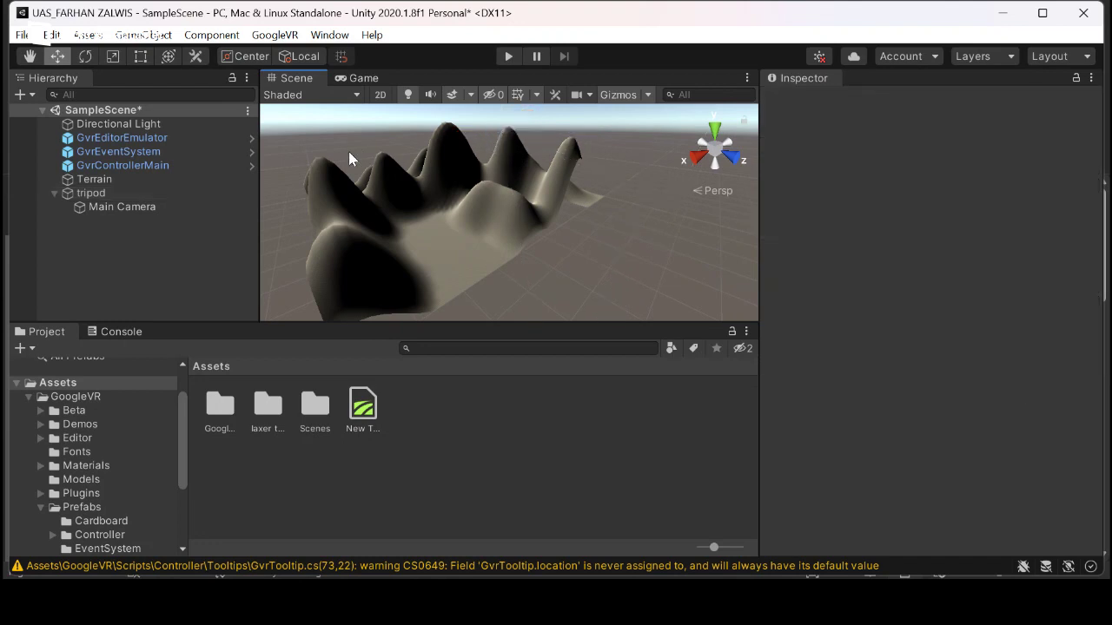
pyautogui.click(87, 179)
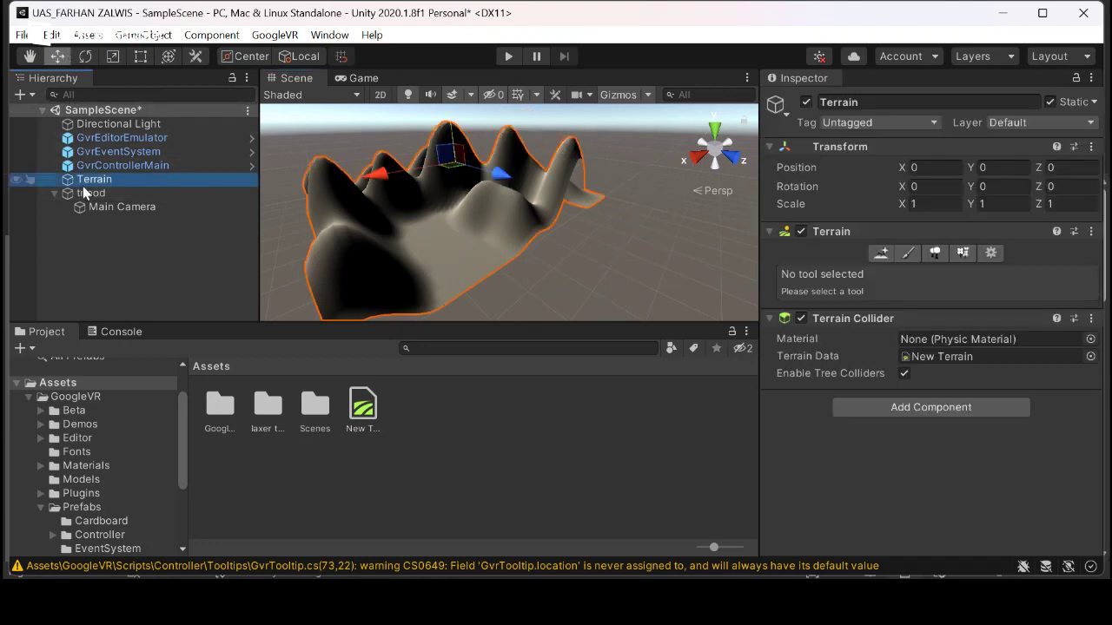
pyautogui.click(106, 193)
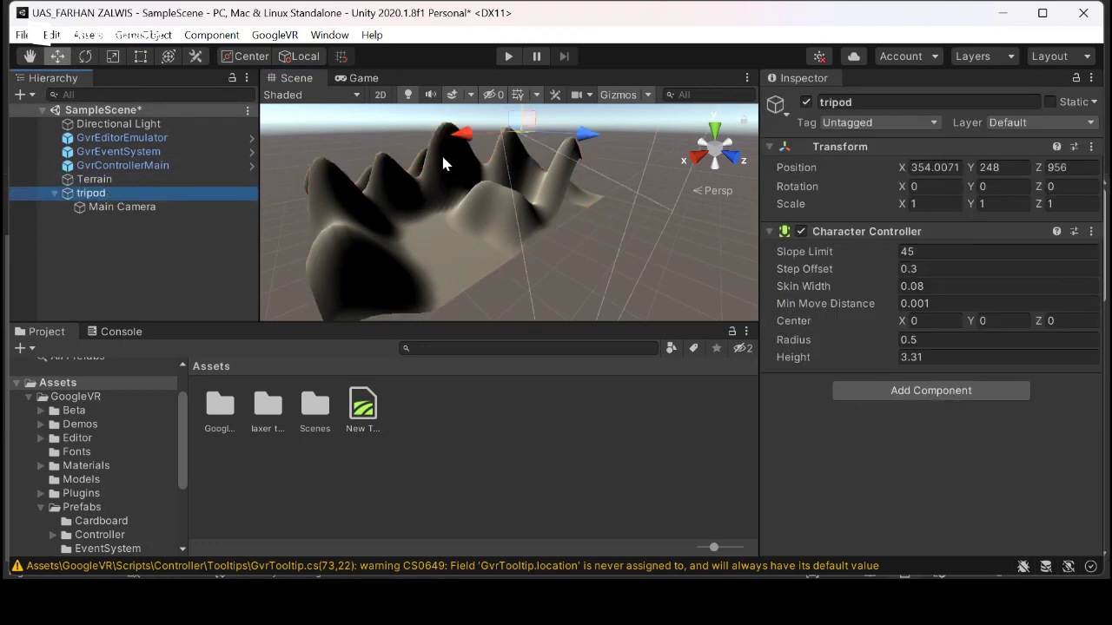
pyautogui.moveTo(460, 137); pyautogui.dragTo(369, 139)
pyautogui.moveTo(489, 150); pyautogui.dragTo(454, 134)
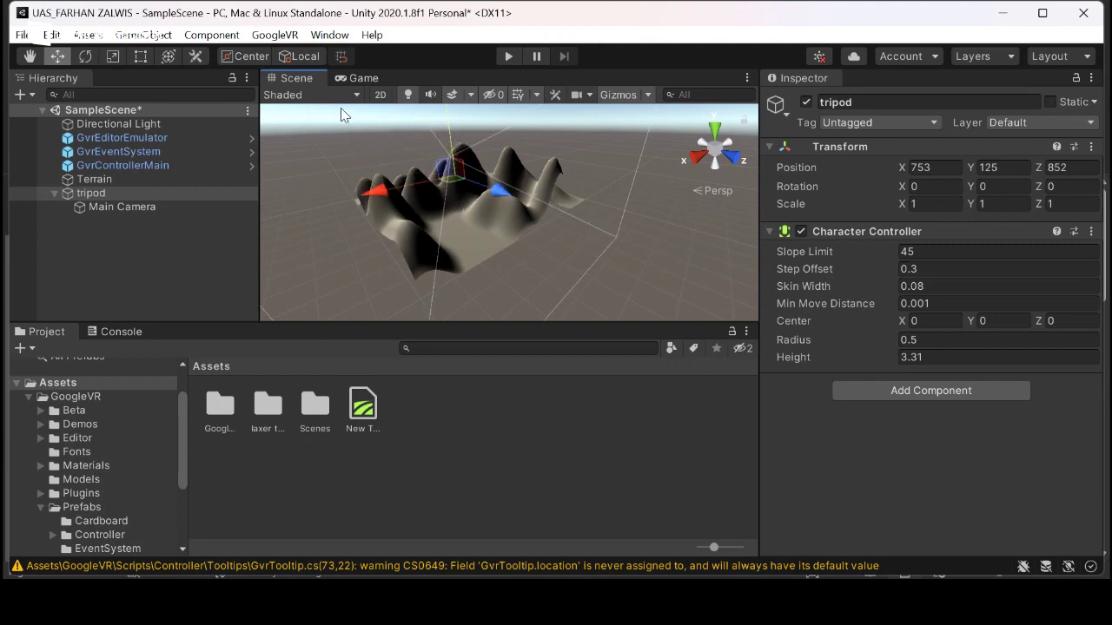
# - Create a C# script in the Assets folder and name it scriptpergerakan
pyautogui.click(168, 248)
pyautogui.rightClick(416, 420)
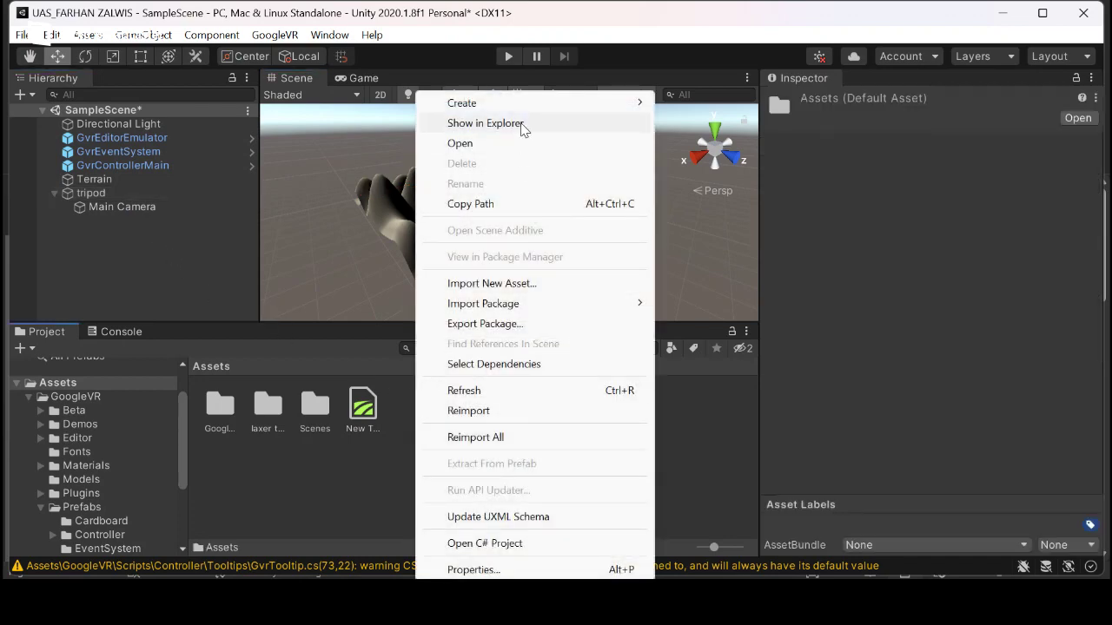
pyautogui.moveTo(516, 103)
pyautogui.click(705, 67)
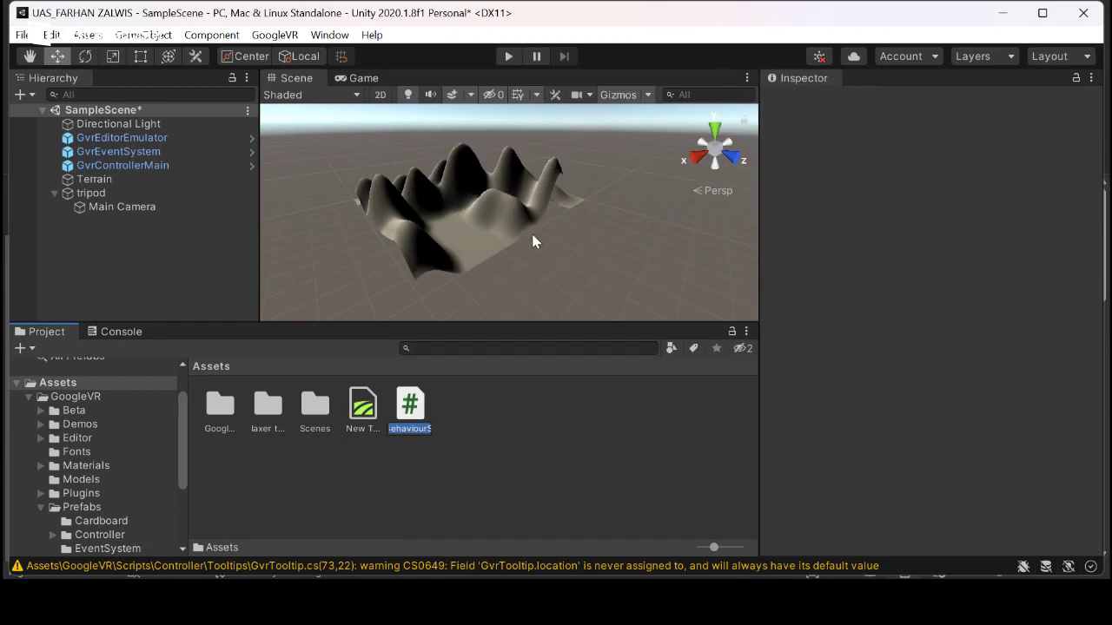
pyautogui.press('BackSpace')
pyautogui.write('script per')
pyautogui.press('BackSpace')
pyautogui.press('BackSpace')
pyautogui.press('BackSpace')
pyautogui.press('BackSpace')
pyautogui.write('pergerakan')
pyautogui.press('Return')
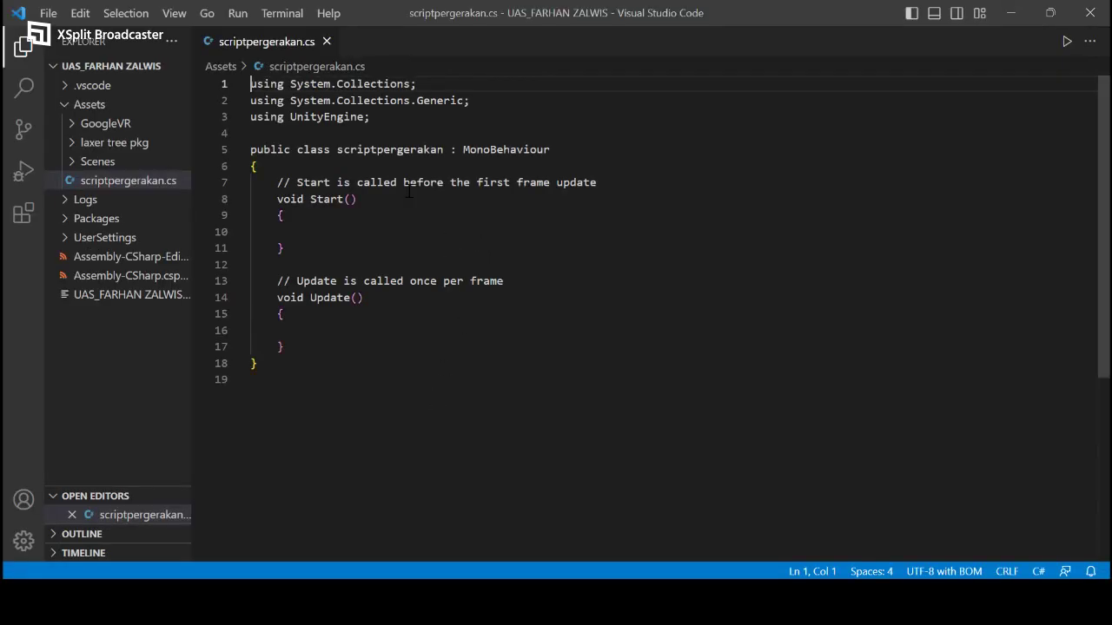
# - Delete all the template code in scriptpergerakan.cs and dismiss the .NET Core SDK notification
pyautogui.click(411, 205)
pyautogui.hotkey('ctrl', 'a')
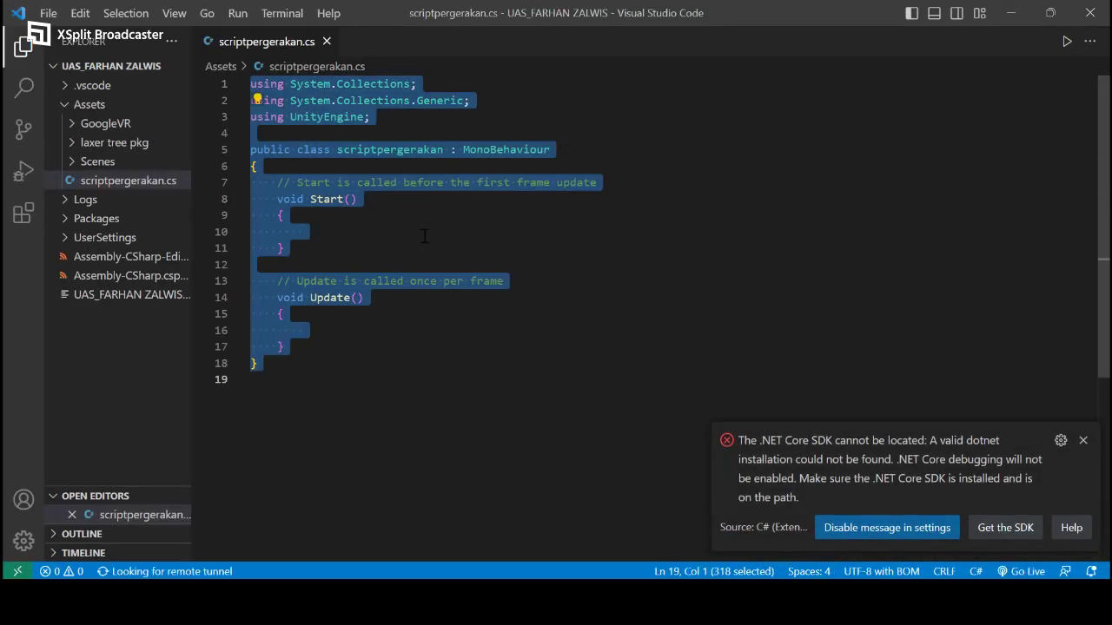
pyautogui.press('BackSpace')
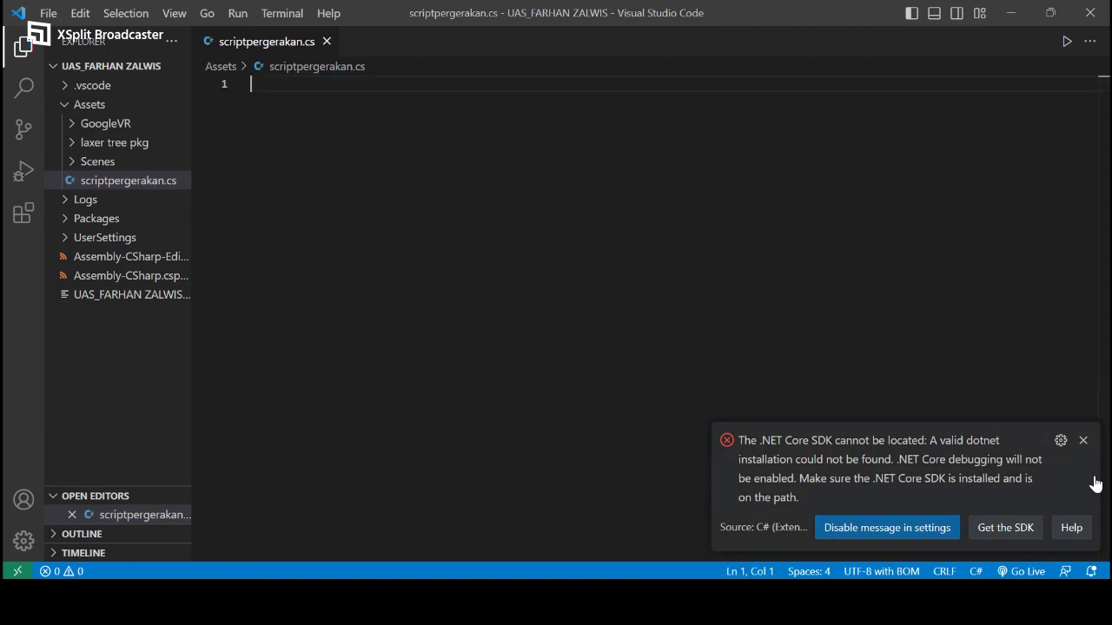
pyautogui.click(1083, 441)
# - Copy the movement script code from SCRIPT PERGERAKAN.docx in Word and paste it into scriptpergerakan.cs in Visual Studio Code
pyautogui.hotkey('alt', 'Tab')
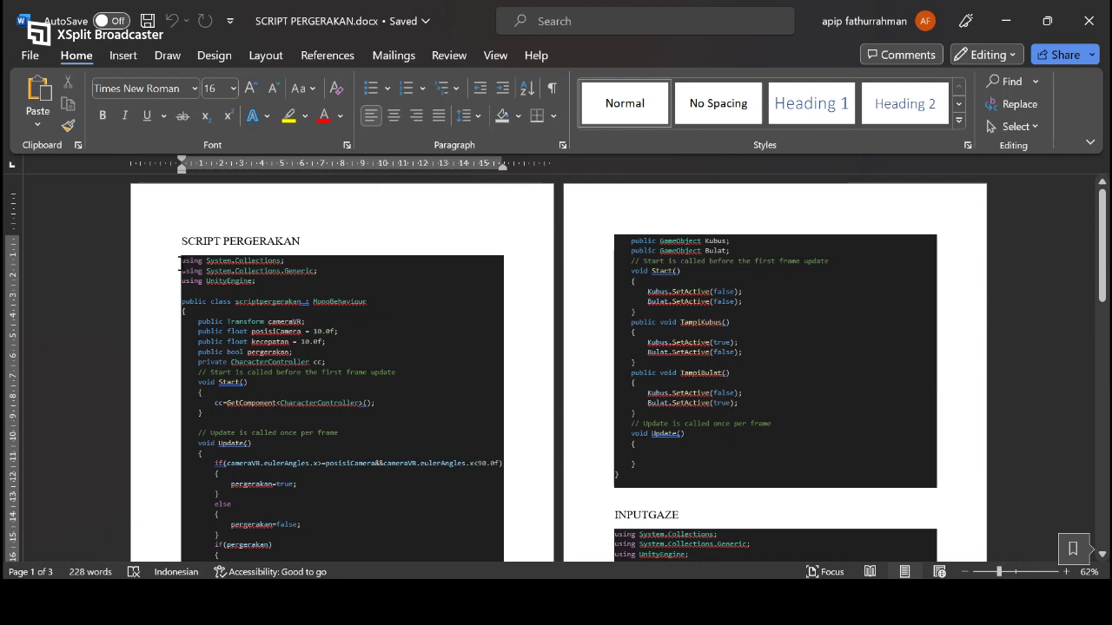
pyautogui.click(618, 469)
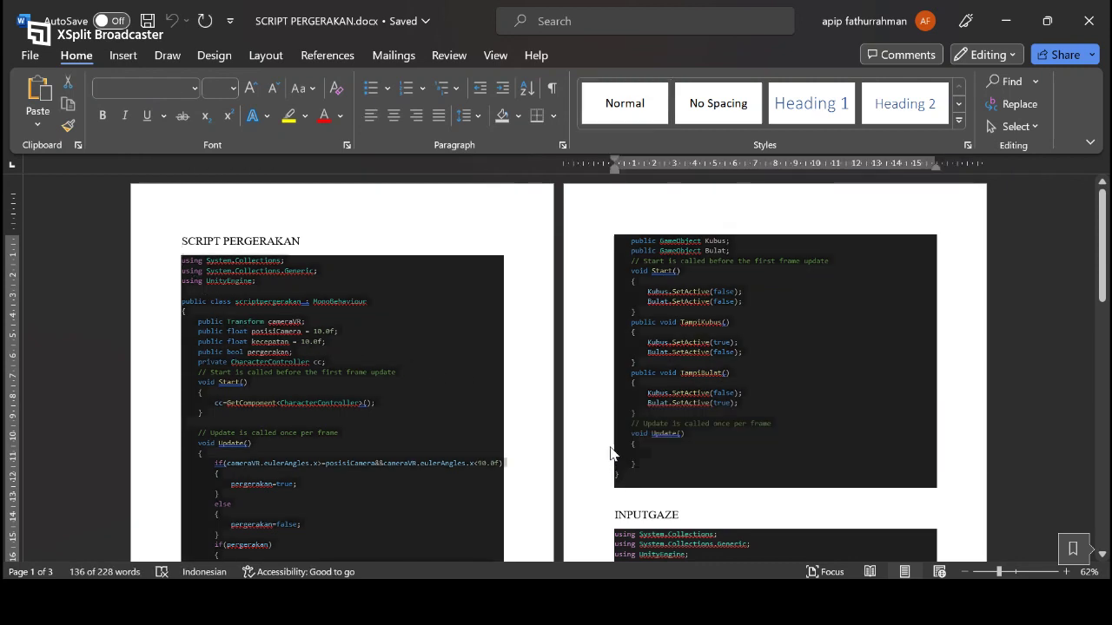
pyautogui.click(780, 599)
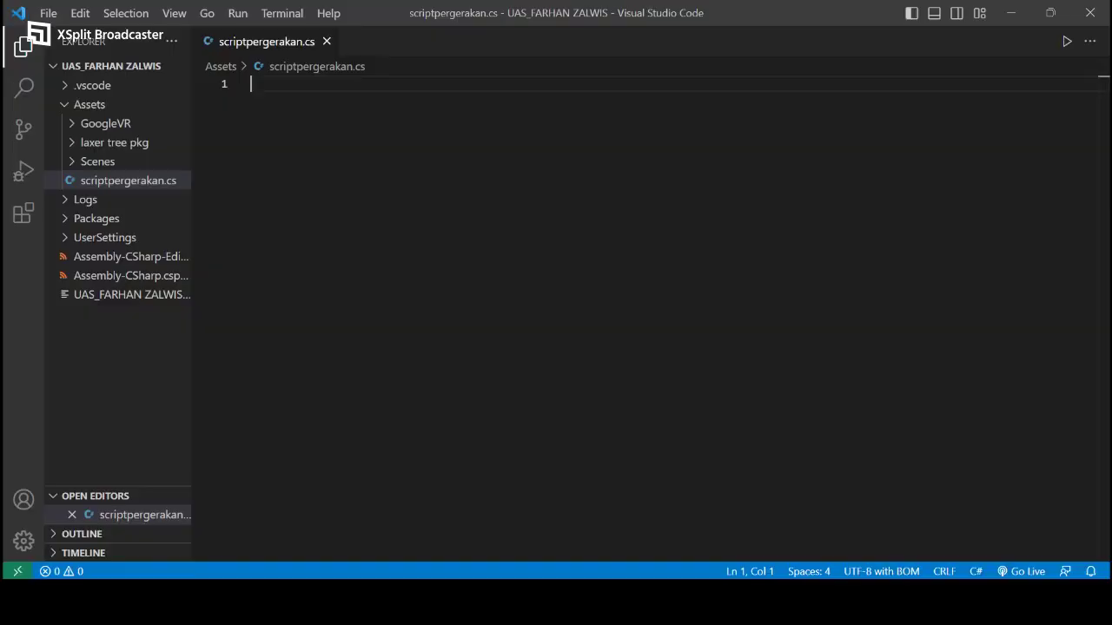
pyautogui.hotkey('ctrl', 'v')
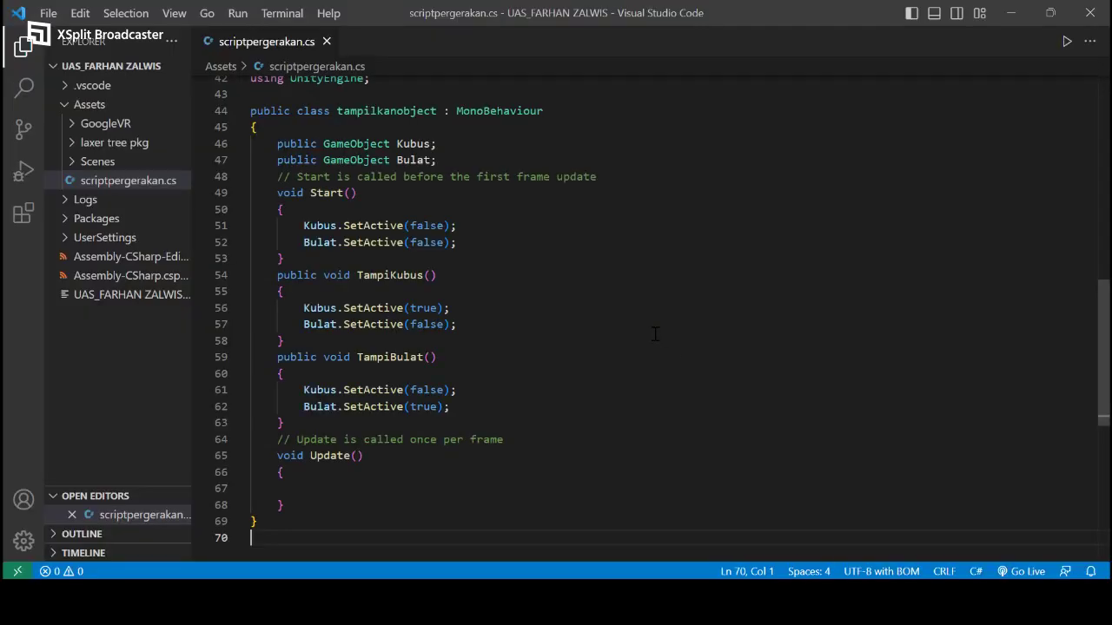
# - Delete everything after the scriptpergerakan class's closing brace, from the TAMPILKAN OBJECT heading through the tampilkanobject class
pyautogui.scroll(9, 585, 359)
pyautogui.scroll(2, 487, 307)
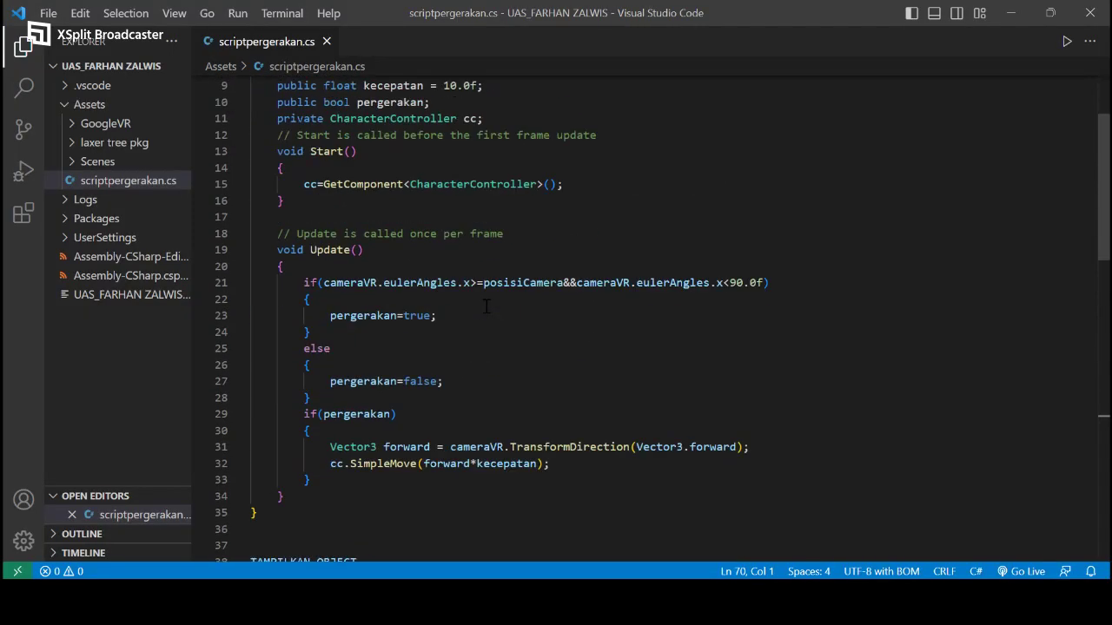
pyautogui.scroll(-7, 486, 307)
pyautogui.scroll(-8, 486, 307)
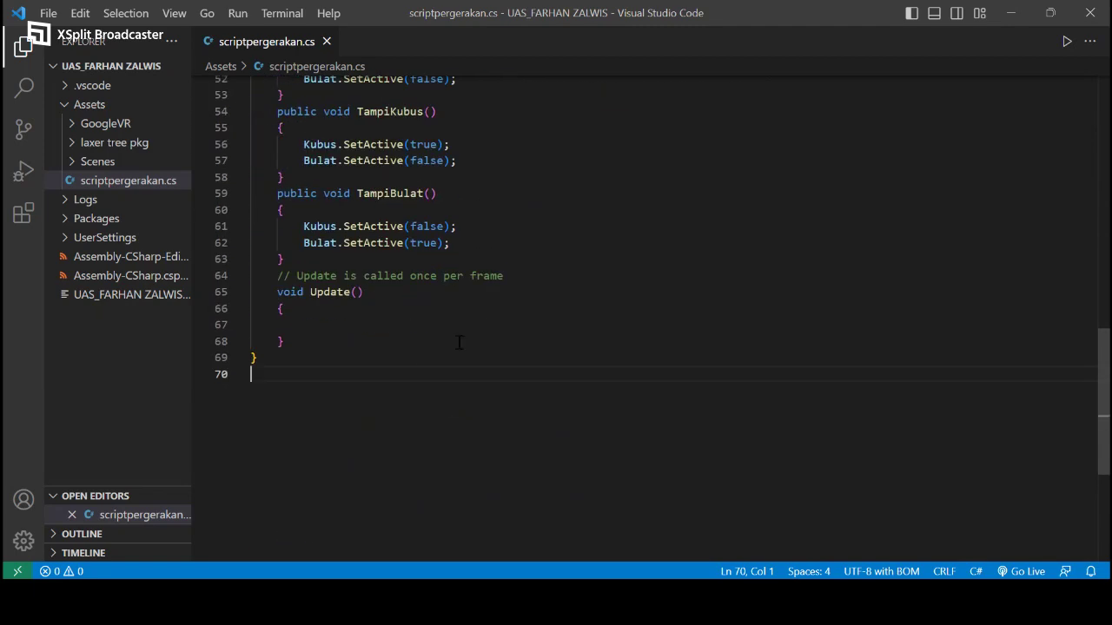
pyautogui.moveTo(381, 365); pyautogui.dragTo(244, 519)
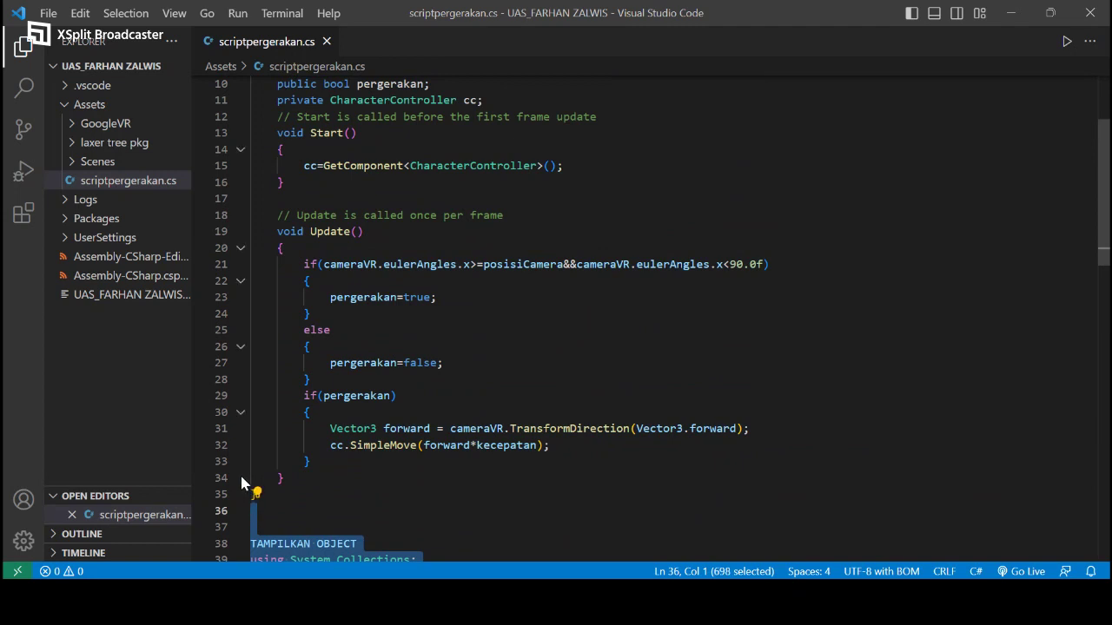
pyautogui.press('BackSpace')
pyautogui.press('BackSpace')
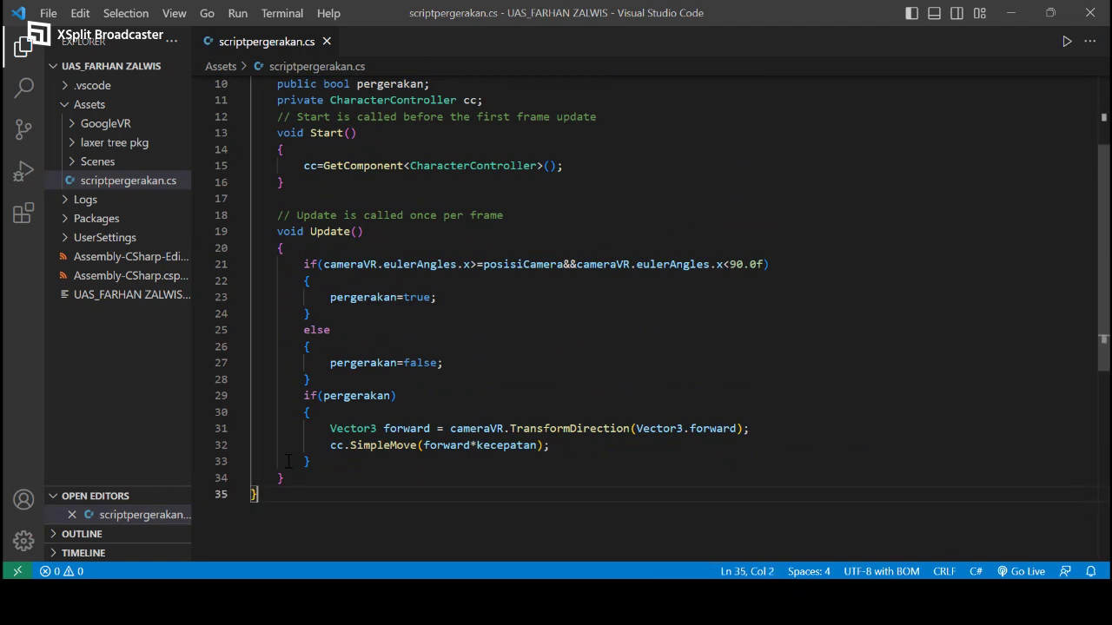
pyautogui.scroll(3, 302, 449)
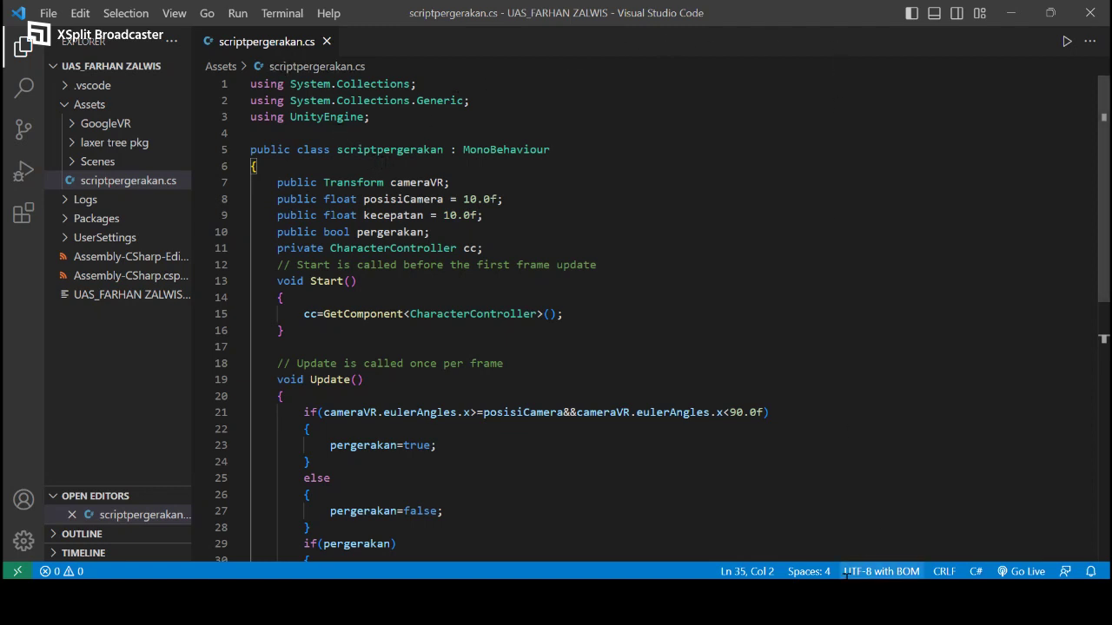
# - Switch back to Unity and attach the scriptpergerakan script to the tripod object
pyautogui.moveTo(742, 591)
pyautogui.moveTo(780, 600)
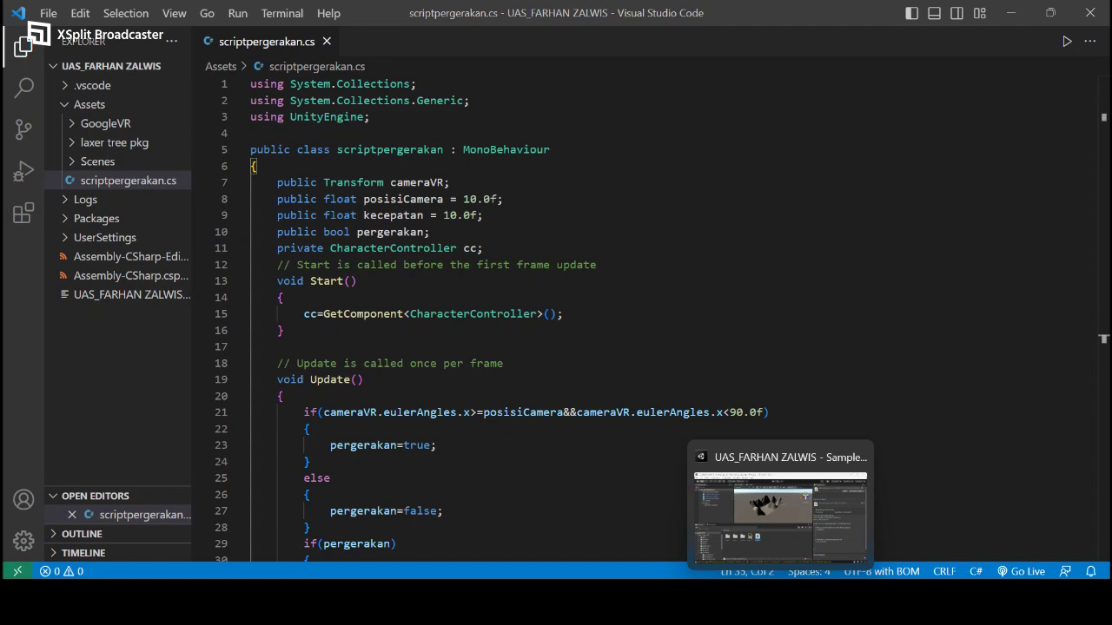
pyautogui.moveTo(703, 599)
pyautogui.click(780, 599)
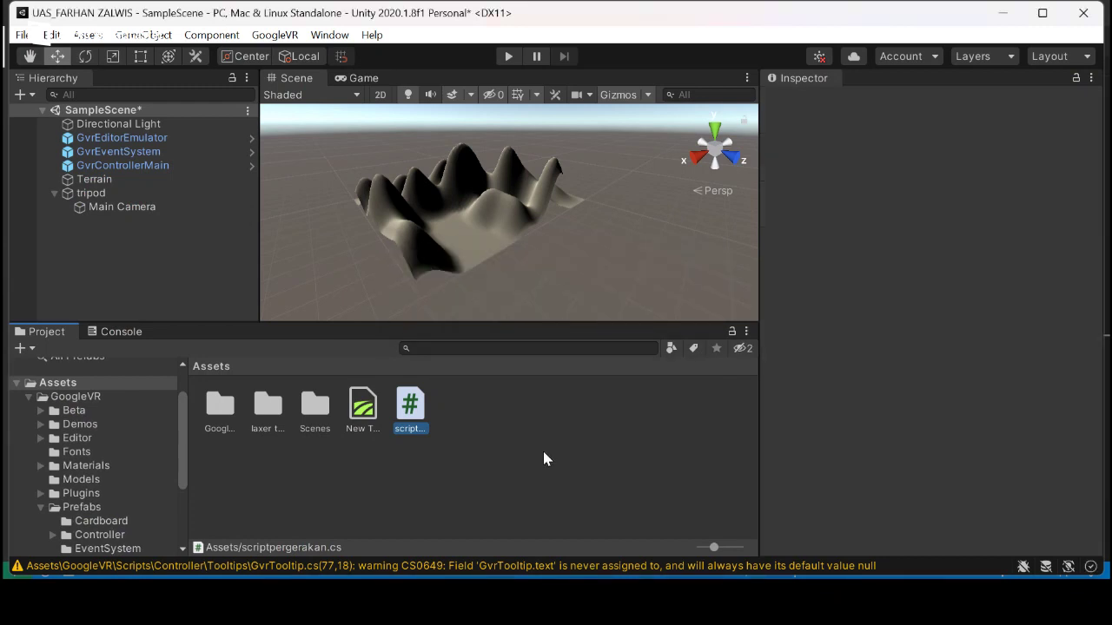
pyautogui.click(542, 448)
pyautogui.moveTo(409, 407); pyautogui.dragTo(170, 193)
pyautogui.click(168, 197)
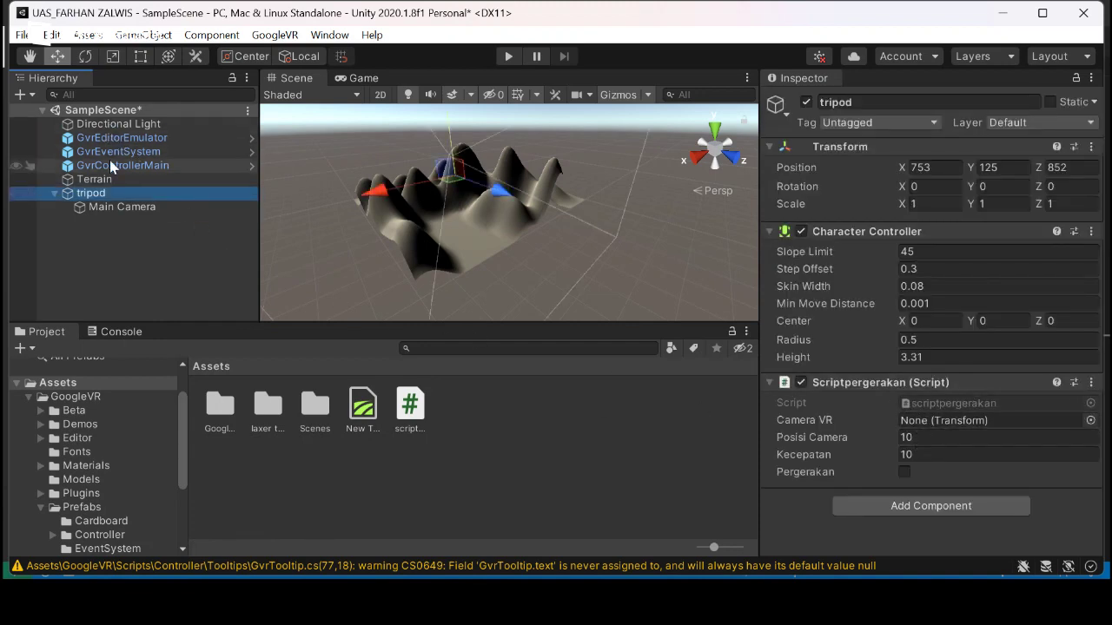
# - Assign Main Camera as the Camera VR reference of the tripod's scriptpergerakan component
pyautogui.moveTo(122, 209); pyautogui.dragTo(912, 425)
pyautogui.rightClick(156, 215)
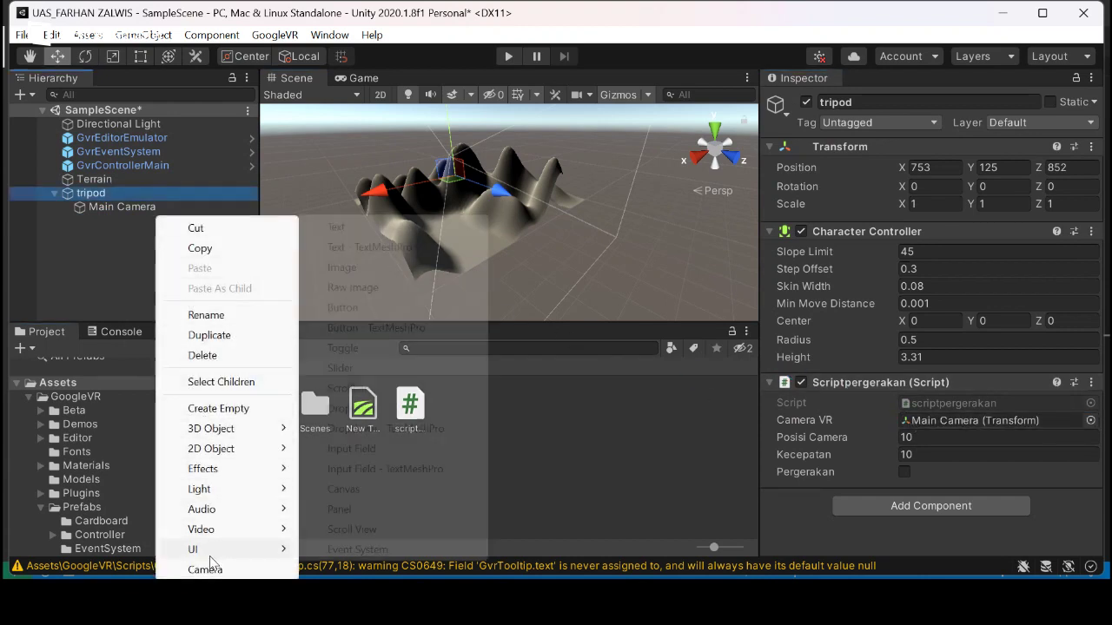
pyautogui.click(122, 293)
# - Add the GvrReticlePointer prefab from GoogleVR/Prefabs/Cardboard as a child of Main Camera
pyautogui.click(211, 417)
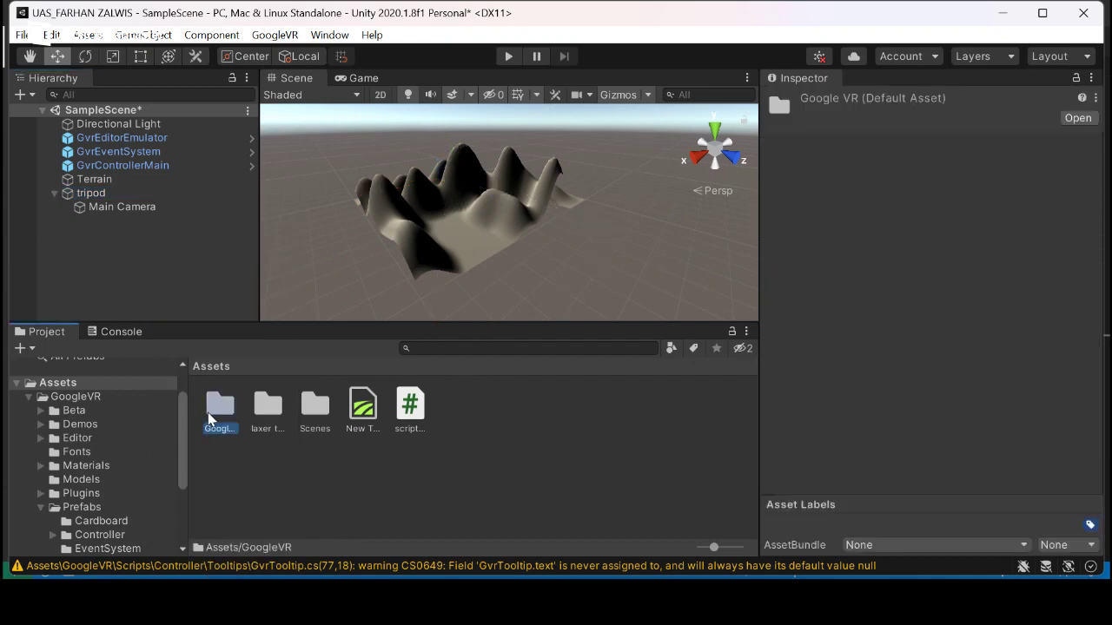
pyautogui.click(266, 457)
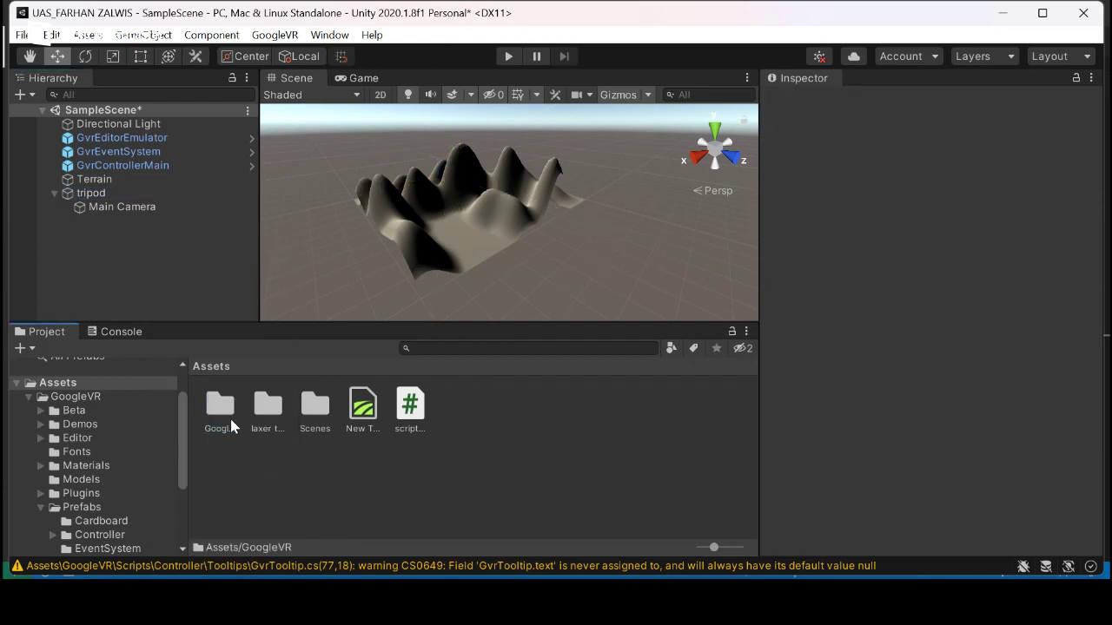
pyautogui.doubleClick(228, 415)
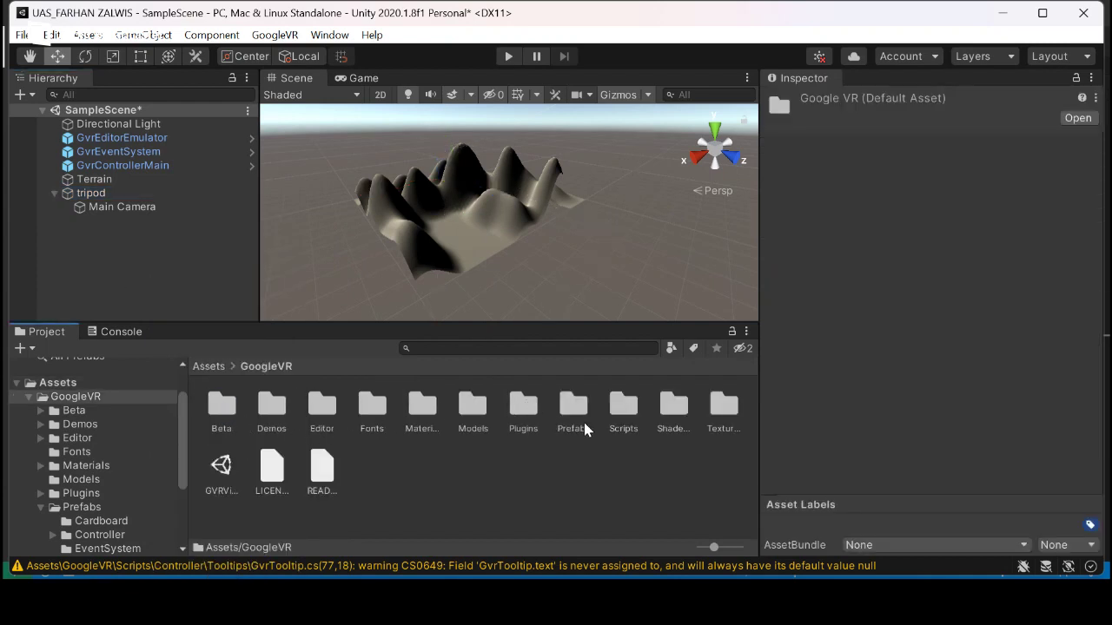
pyautogui.click(576, 421)
pyautogui.doubleClick(574, 420)
pyautogui.doubleClick(220, 407)
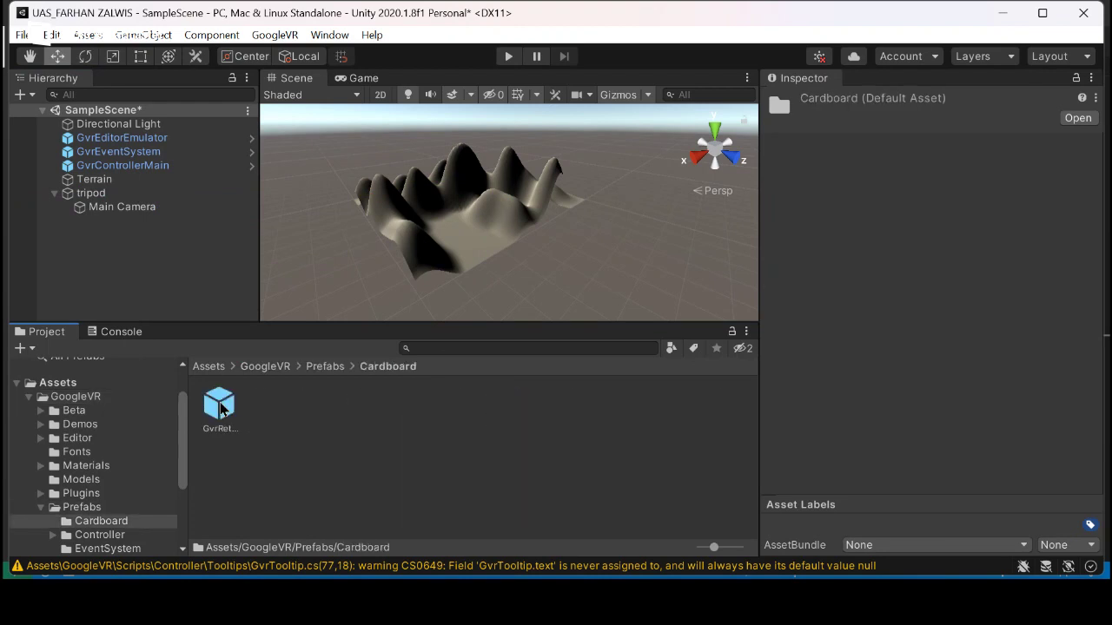
pyautogui.moveTo(217, 409); pyautogui.dragTo(174, 210)
pyautogui.click(178, 271)
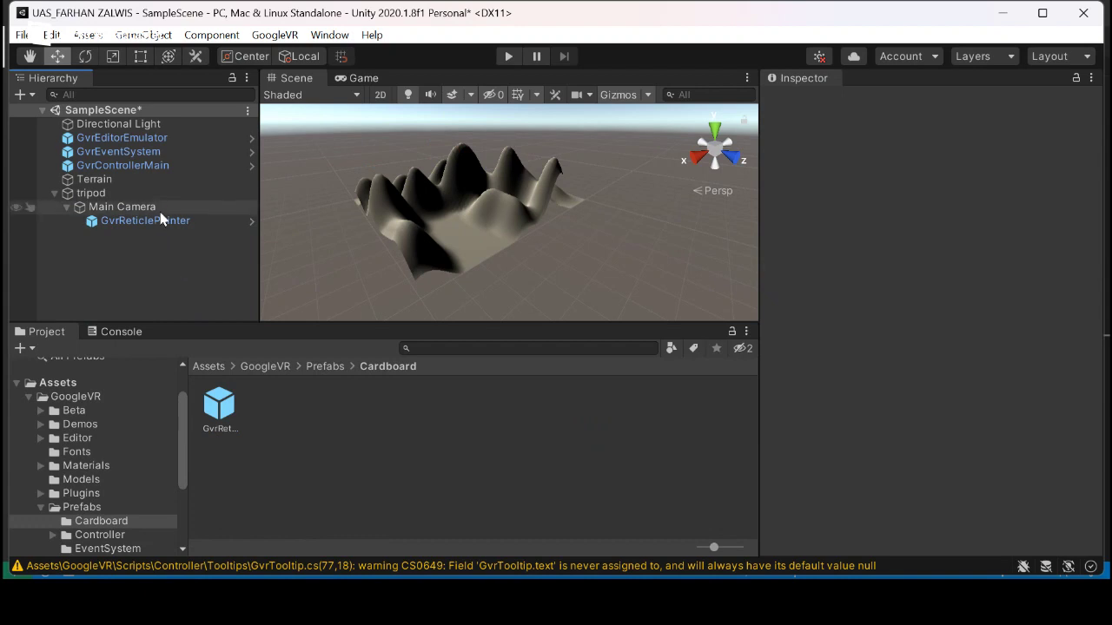
# - Add a GvrPointerPhysicsRaycaster component to Main Camera
pyautogui.click(96, 207)
pyautogui.scroll(-3, 833, 365)
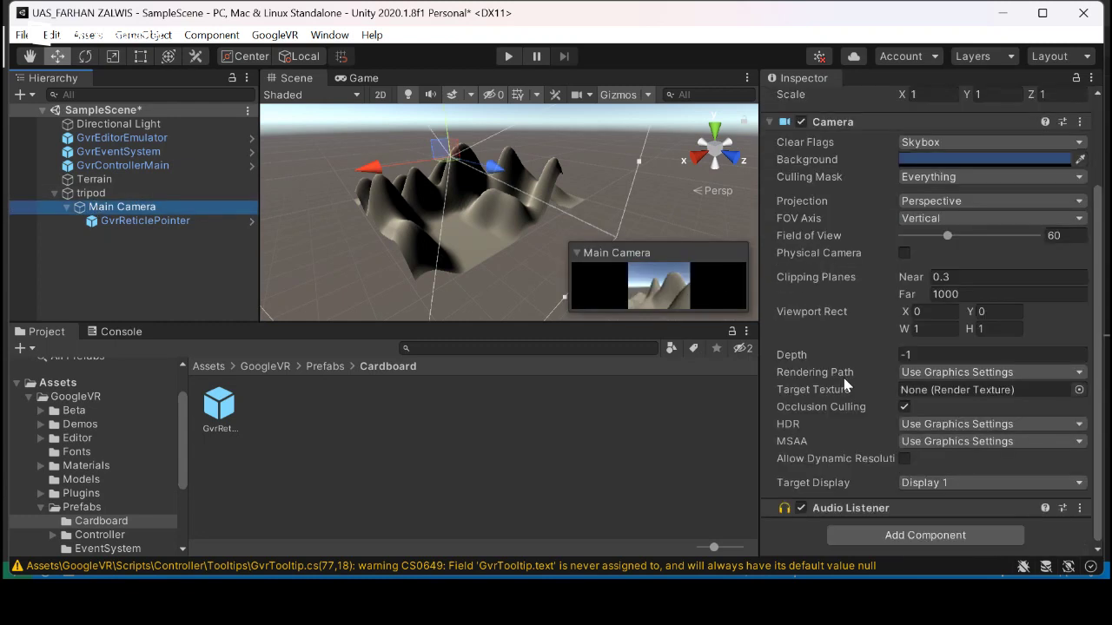
pyautogui.click(953, 533)
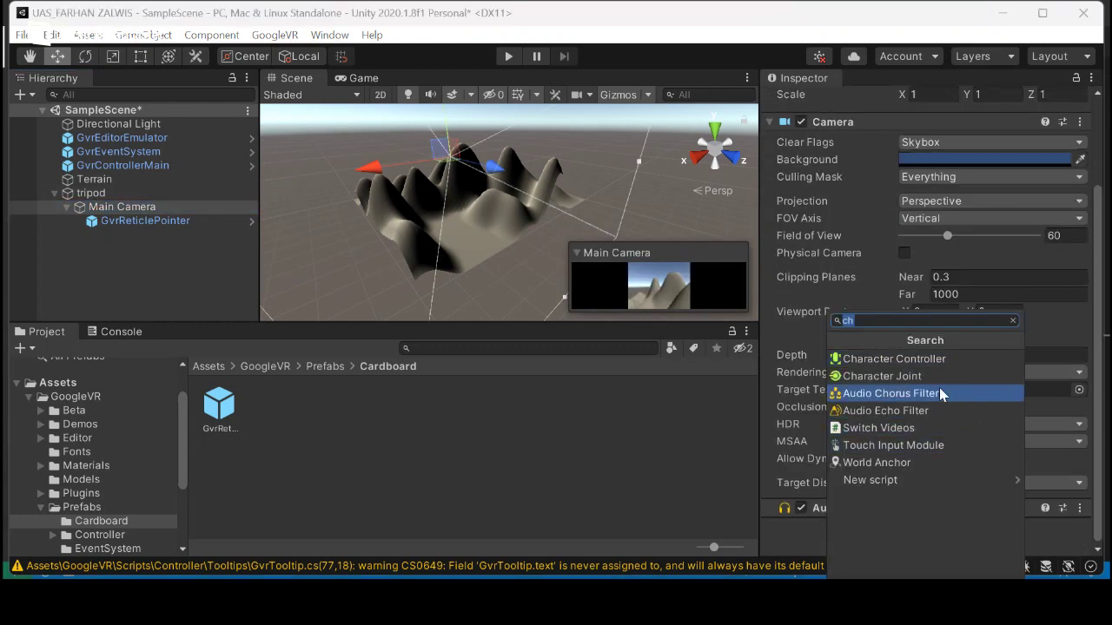
pyautogui.press('BackSpace')
pyautogui.write('r')
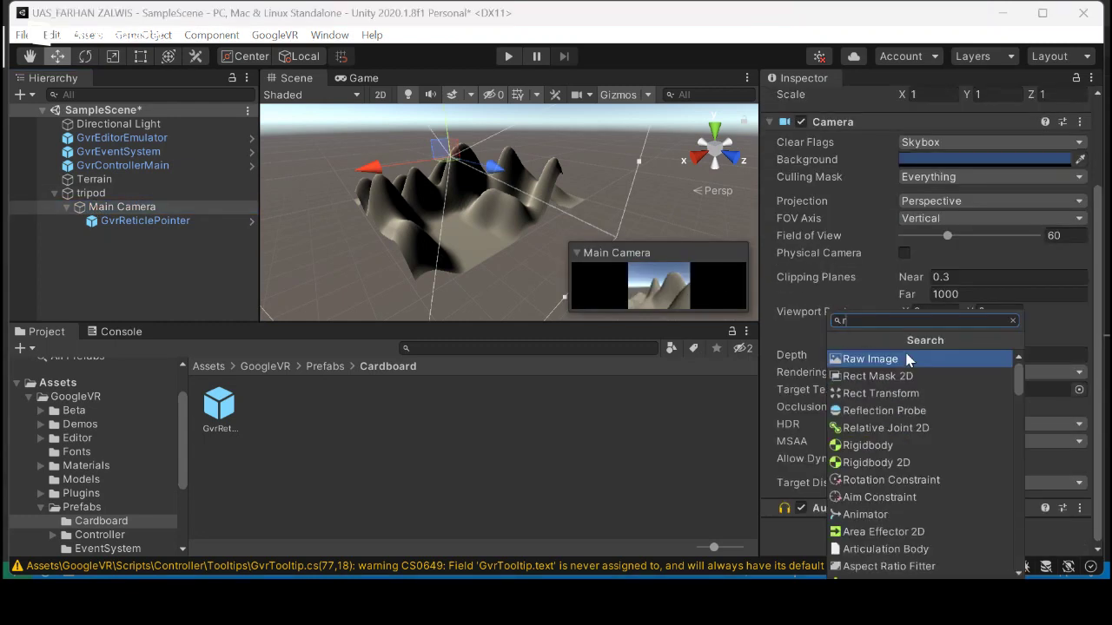
pyautogui.write('ey')
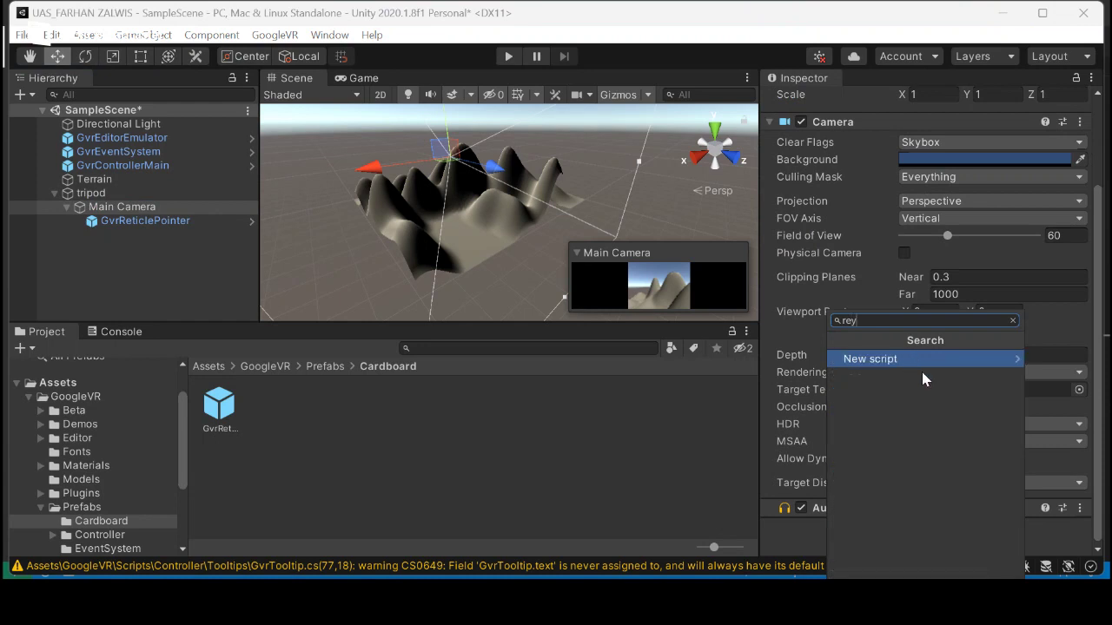
pyautogui.press('BackSpace')
pyautogui.press('BackSpace')
pyautogui.write('ay')
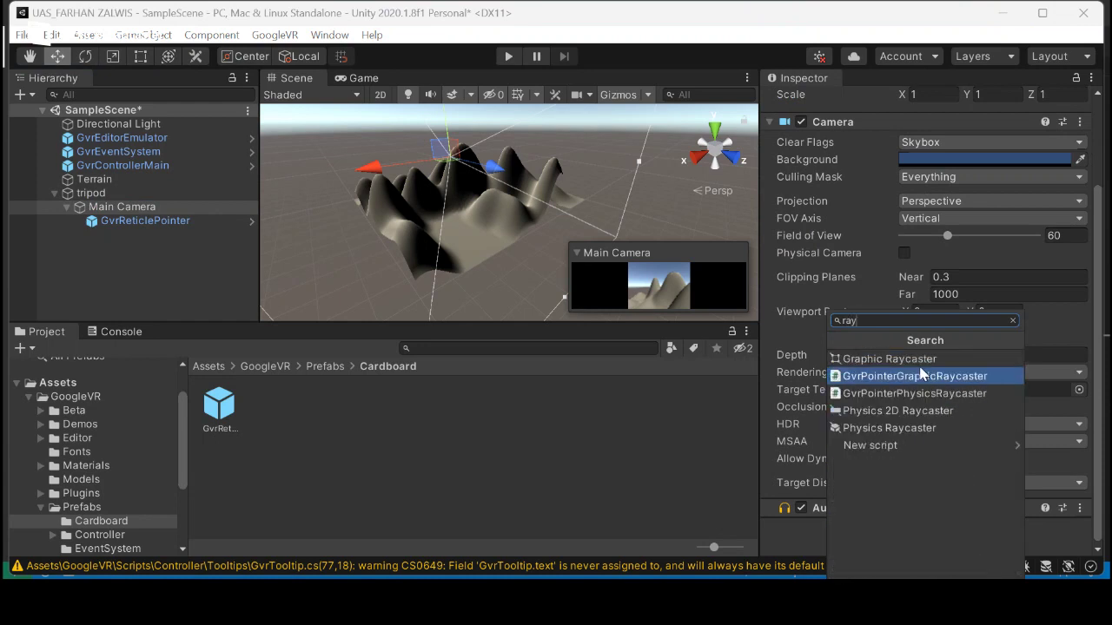
pyautogui.click(930, 390)
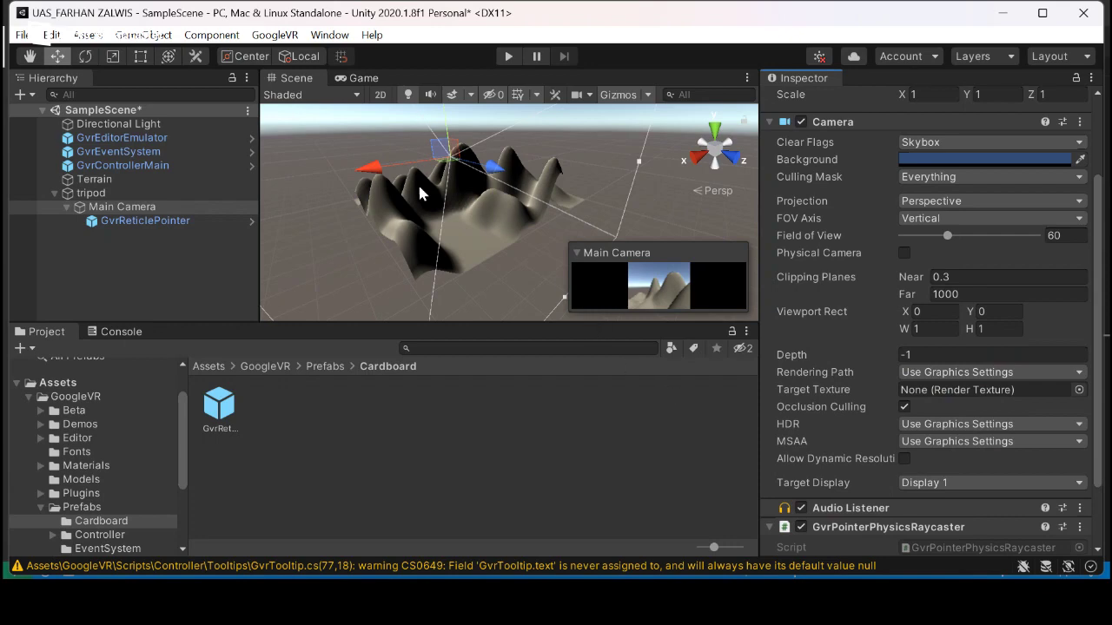
# - Select the tripod, run the scene to test looking around and walking on the terrain, and stop it
pyautogui.click(204, 193)
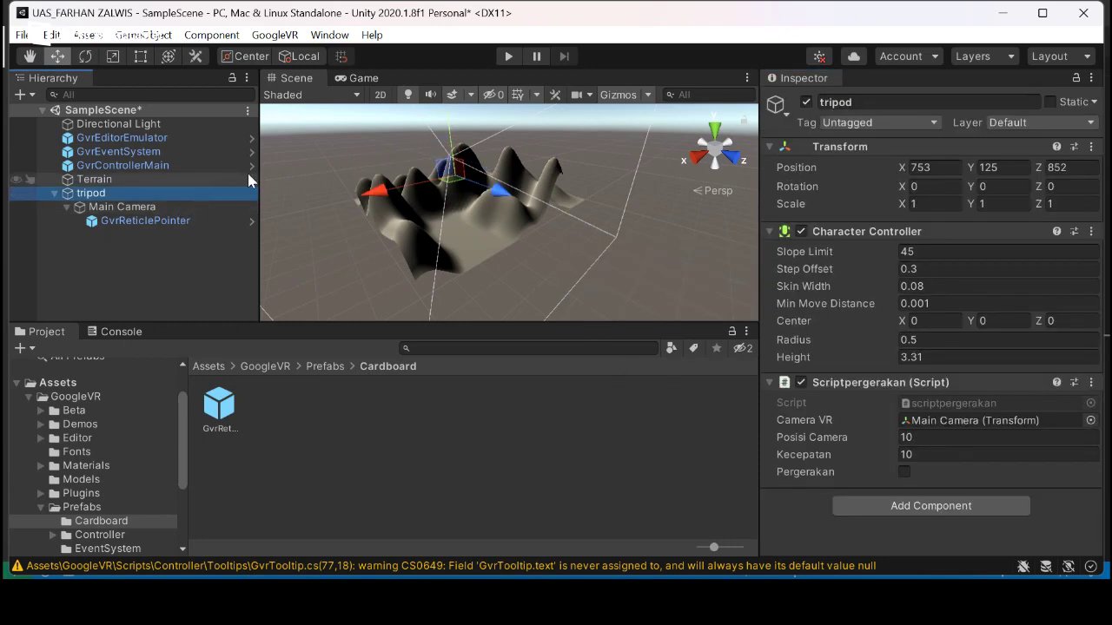
pyautogui.click(511, 57)
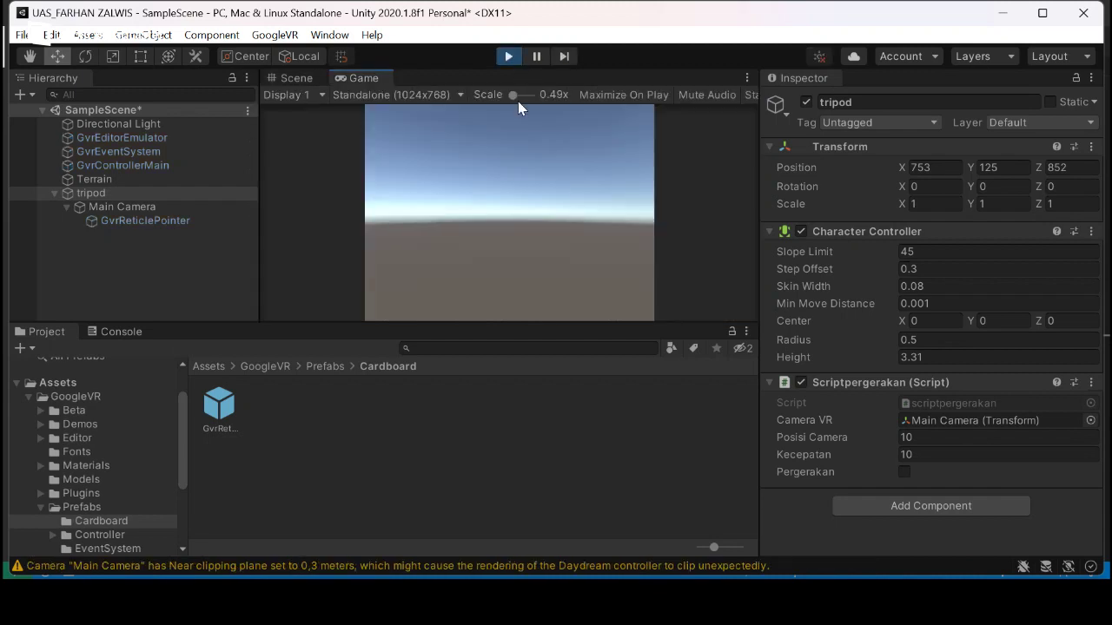
pyautogui.press('alt')
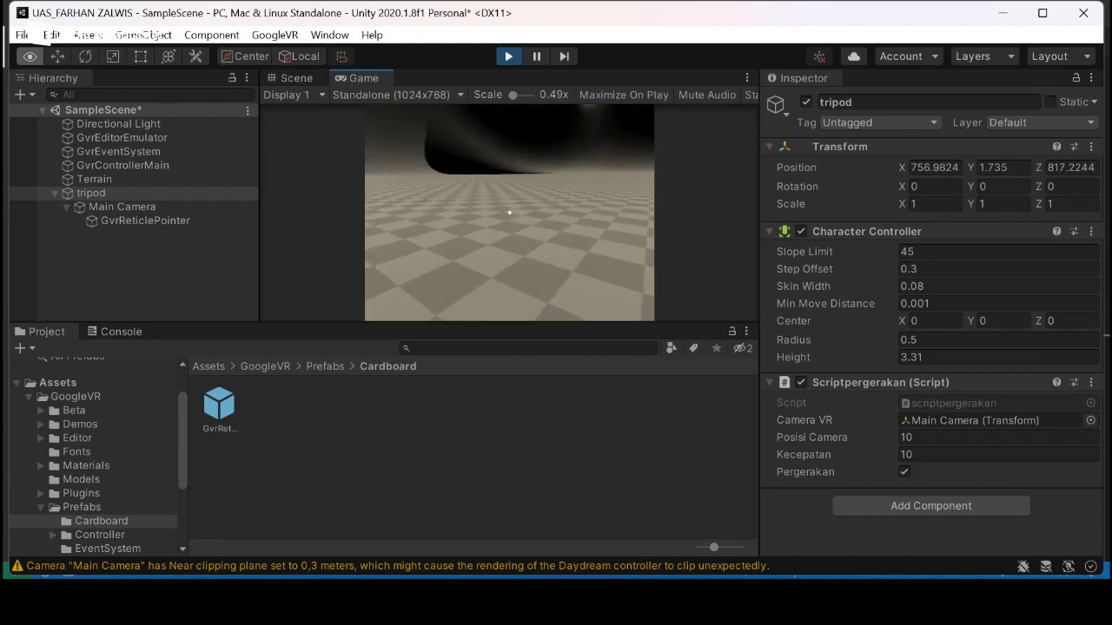
pyautogui.click(509, 56)
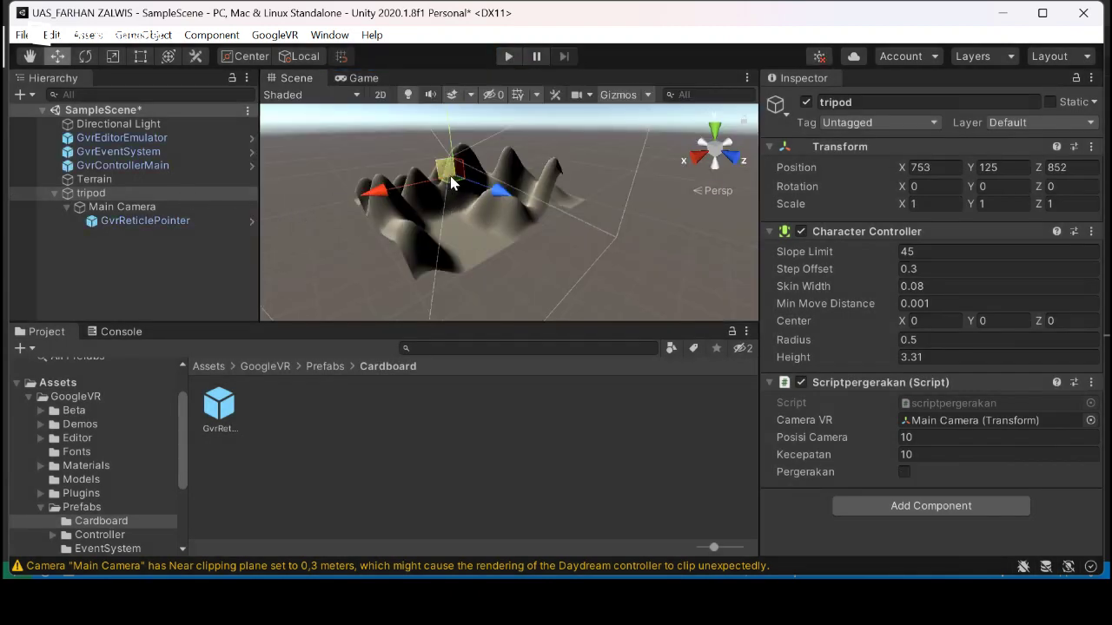
# - Move the tripod along the Z axis to about Z 756 and deselect it
pyautogui.scroll(-2, 299, 200)
pyautogui.moveTo(518, 198); pyautogui.dragTo(510, 189)
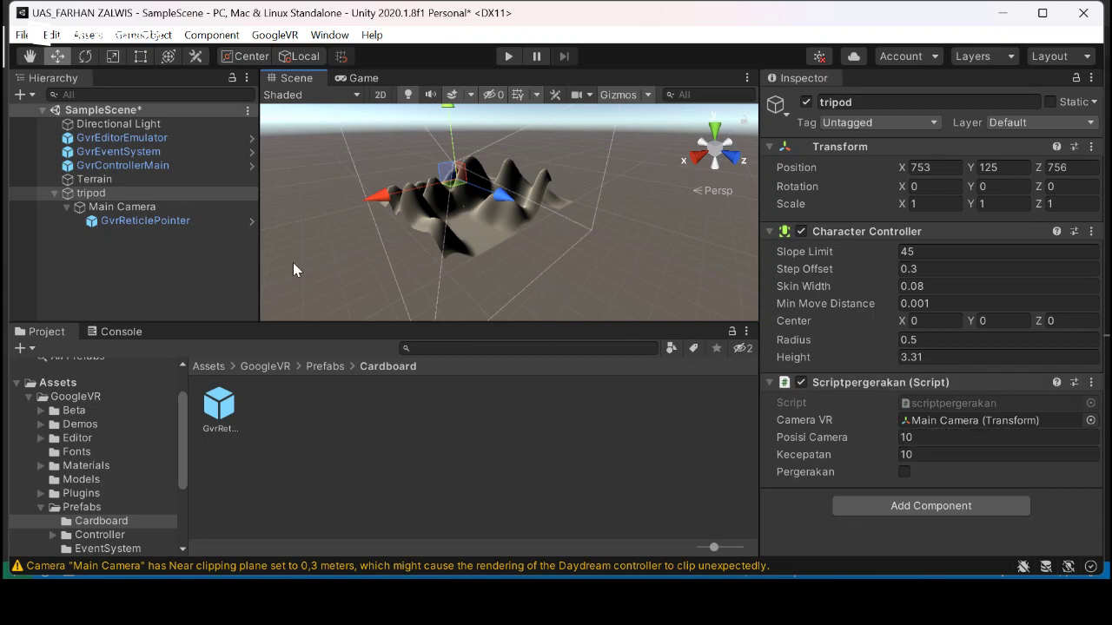
pyautogui.rightClick(174, 274)
pyautogui.click(151, 280)
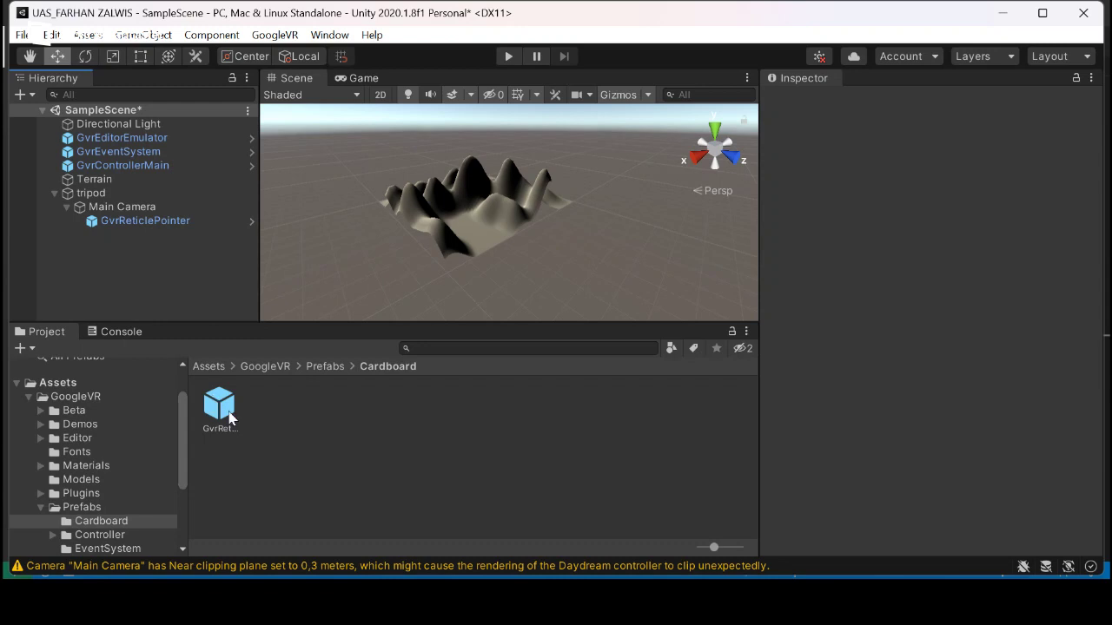
# - Add a UI Canvas to the scene at the root level of the hierarchy
pyautogui.rightClick(180, 269)
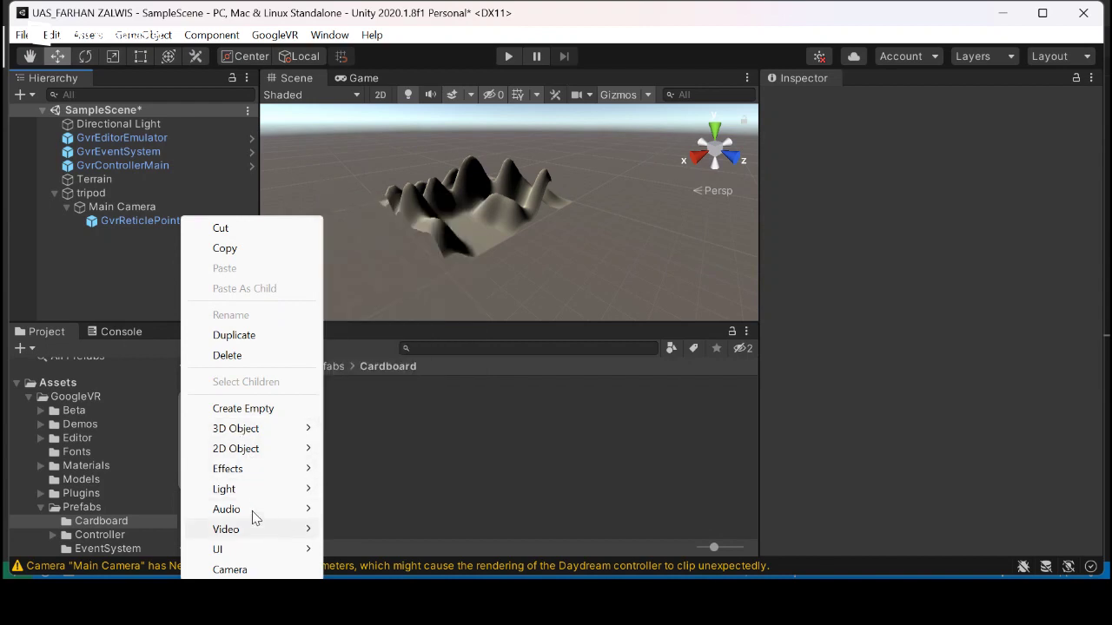
pyautogui.moveTo(248, 549)
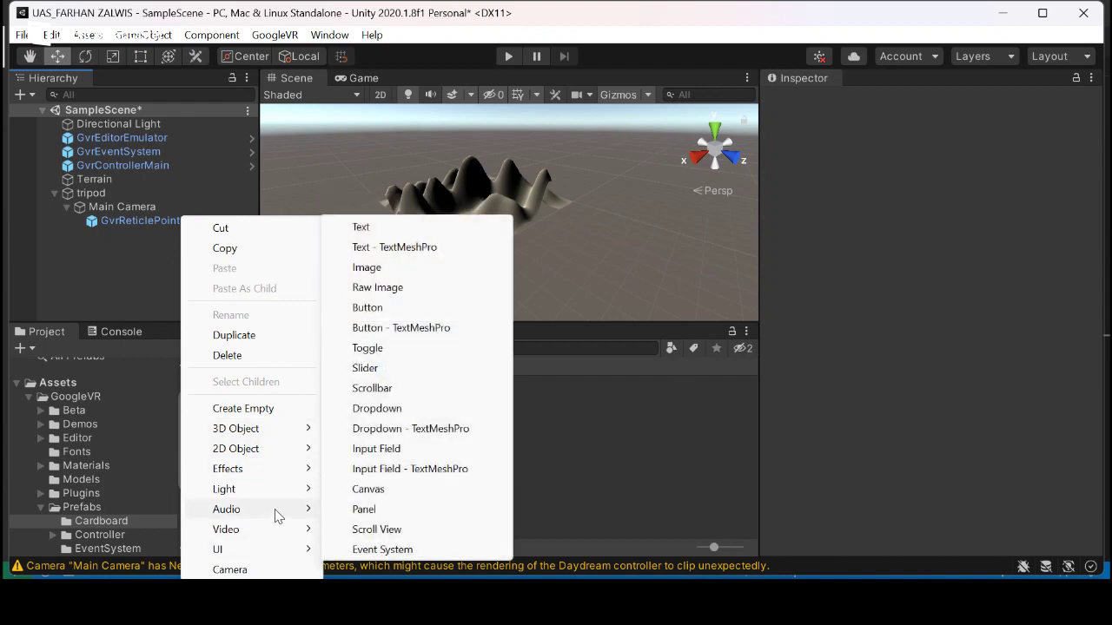
pyautogui.click(368, 489)
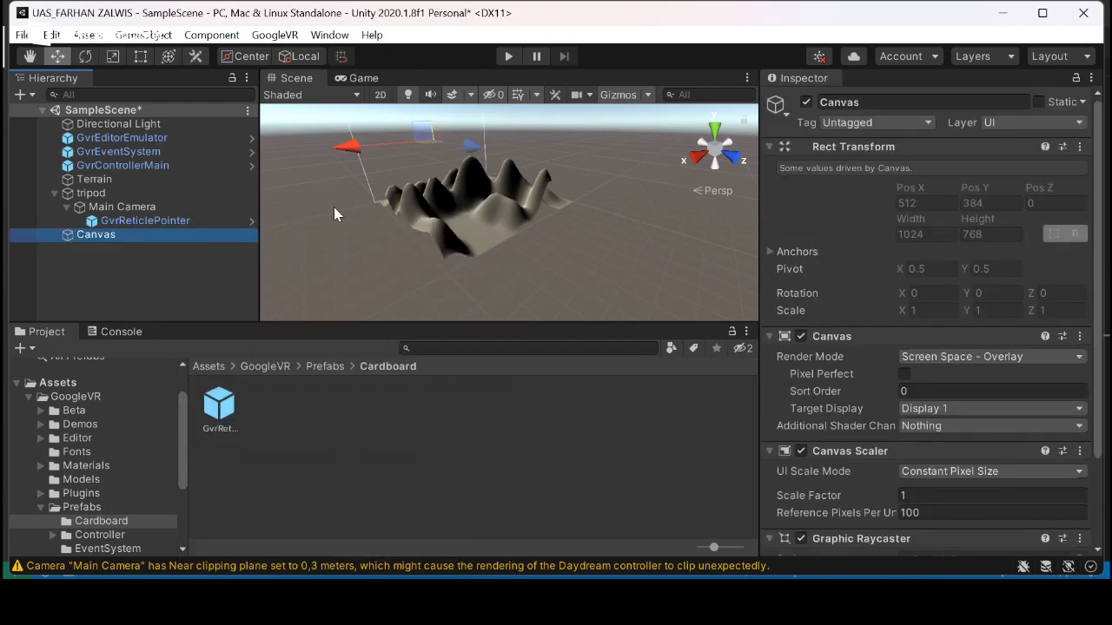
# - Set the Canvas render mode to World Space and assign Main Camera as its event camera
pyautogui.rightClick(935, 357)
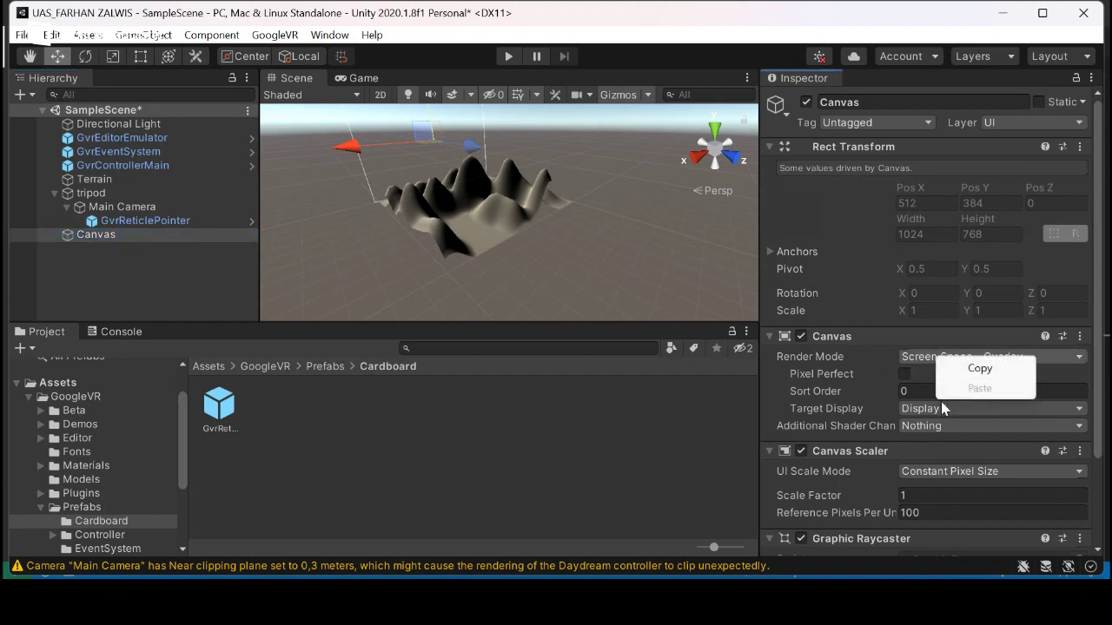
pyautogui.click(919, 358)
pyautogui.click(938, 414)
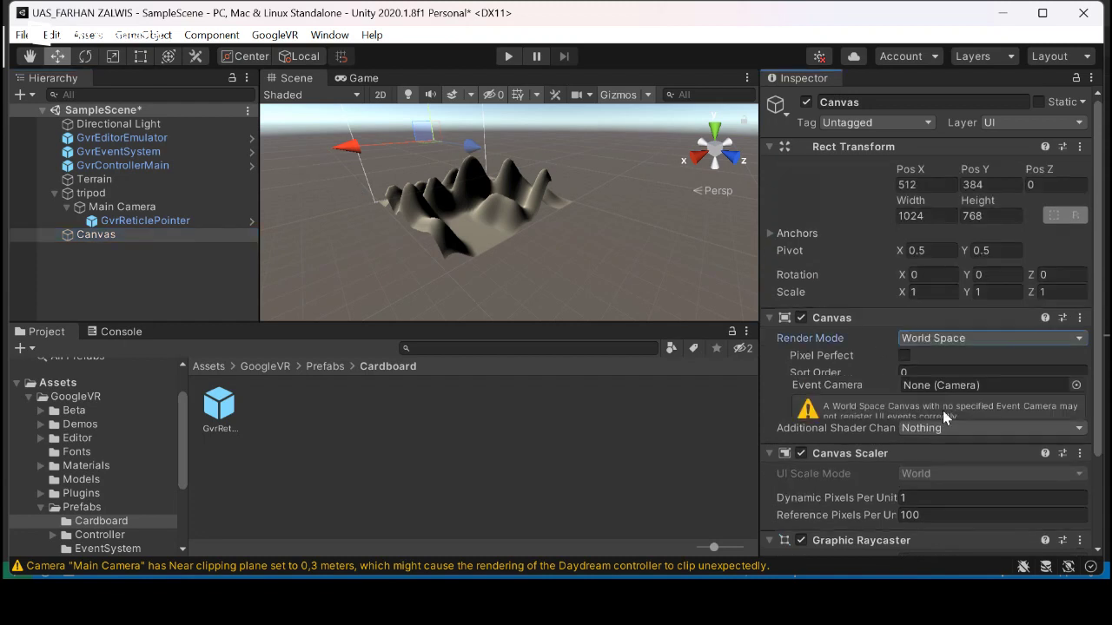
pyautogui.moveTo(178, 208); pyautogui.dragTo(930, 356)
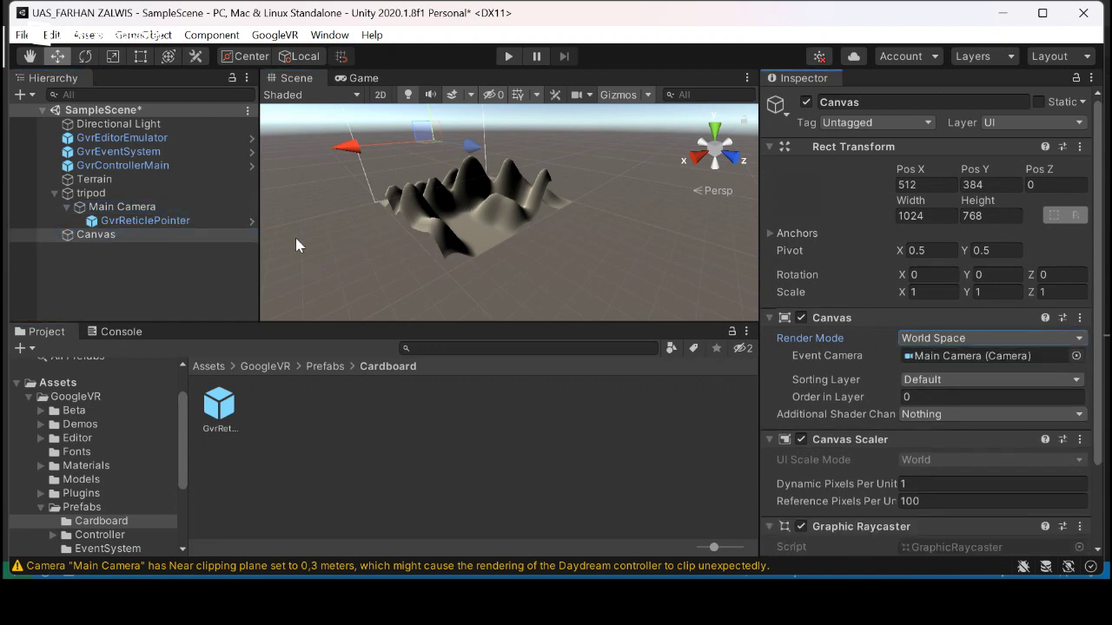
# - Add a UI Button as a child of the Canvas and duplicate it twice, making three buttons
pyautogui.rightClick(171, 236)
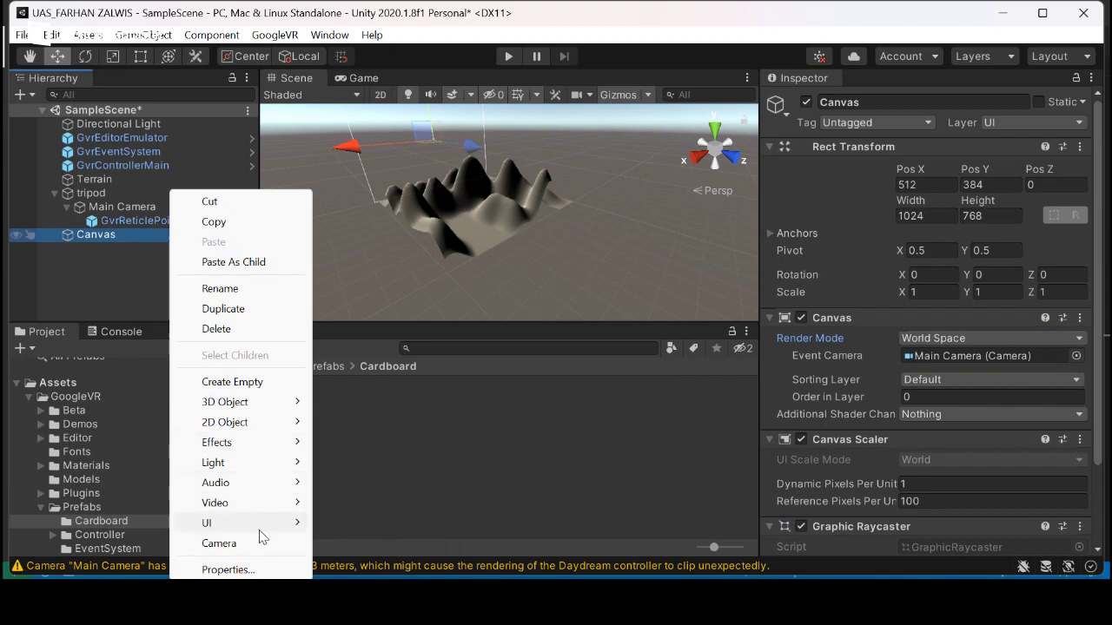
pyautogui.moveTo(261, 525)
pyautogui.click(400, 281)
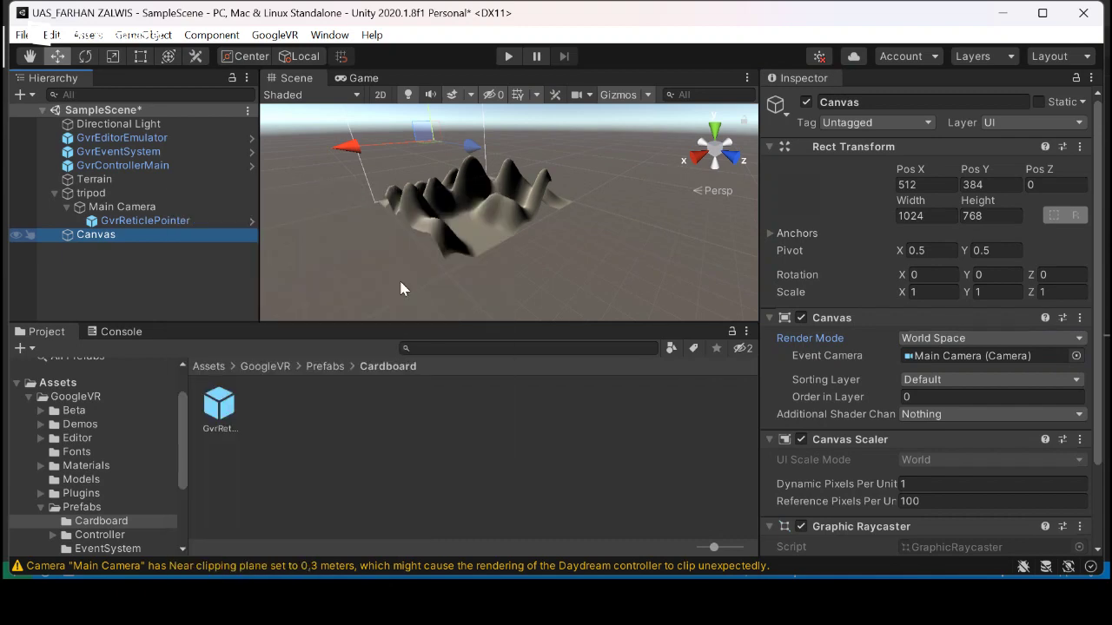
pyautogui.rightClick(204, 246)
pyautogui.click(198, 250)
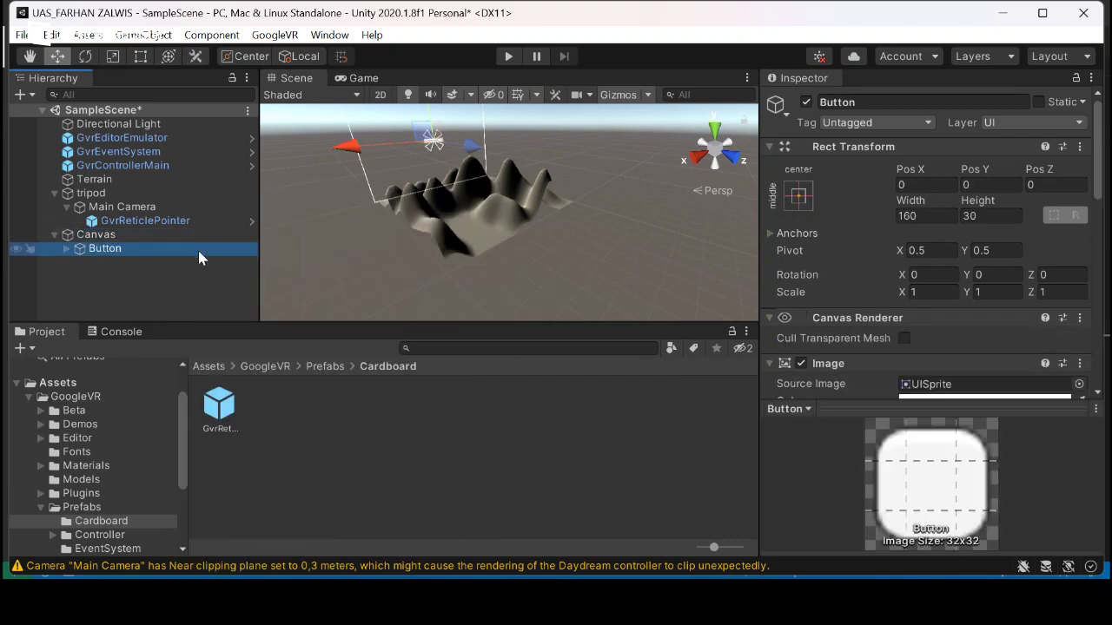
pyautogui.rightClick(198, 250)
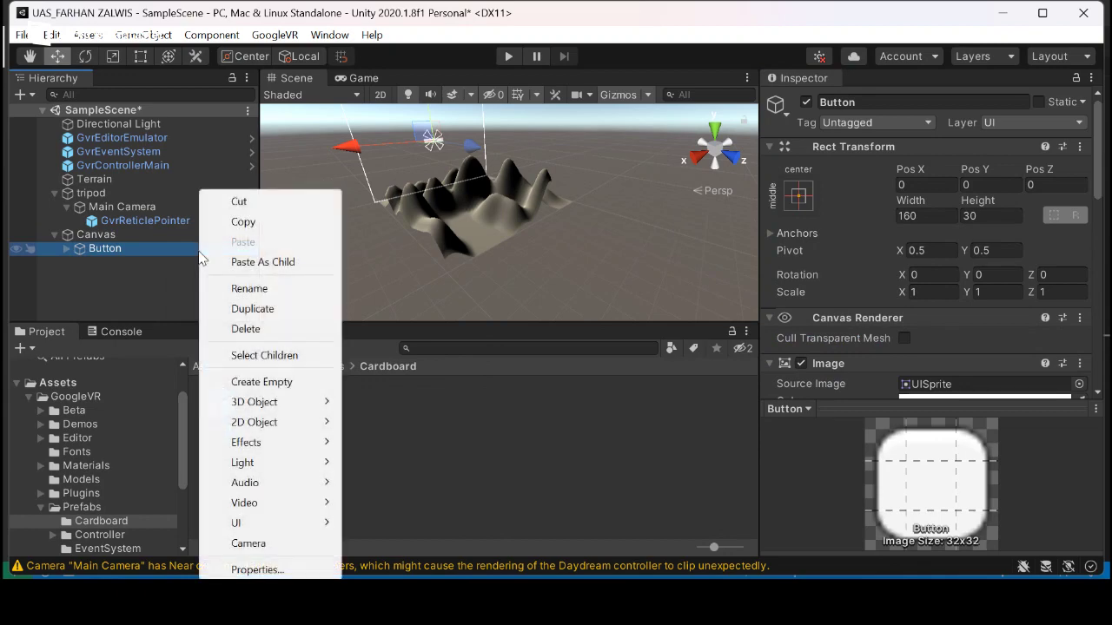
pyautogui.click(252, 311)
pyautogui.rightClick(202, 266)
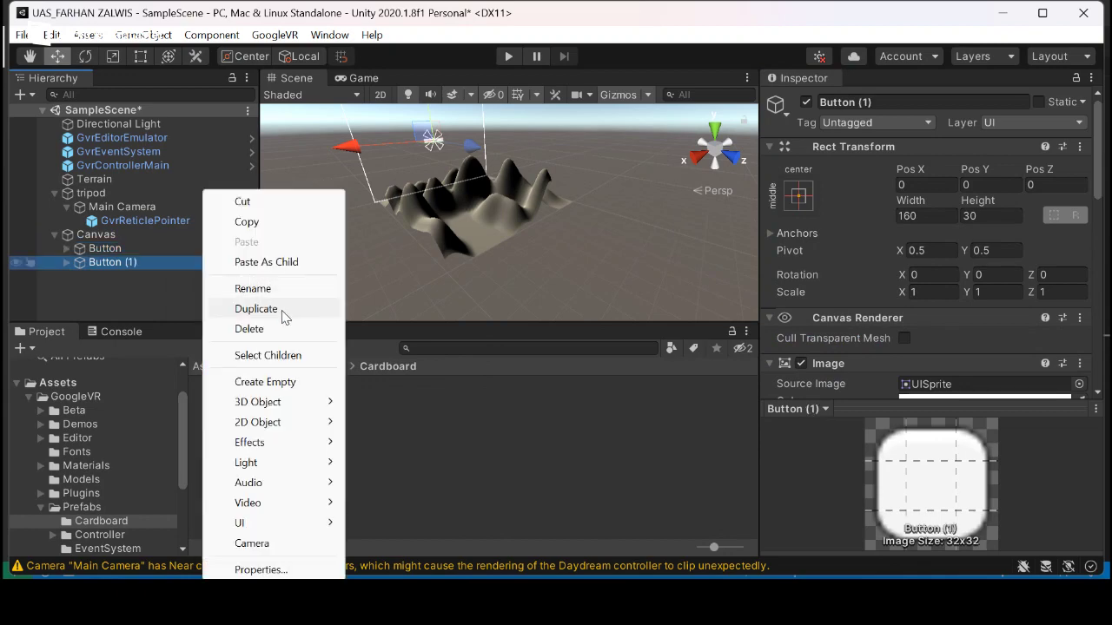
pyautogui.click(286, 310)
# - Move the Canvas over the terrain to about X 779, Y 131, Z 675
pyautogui.click(144, 234)
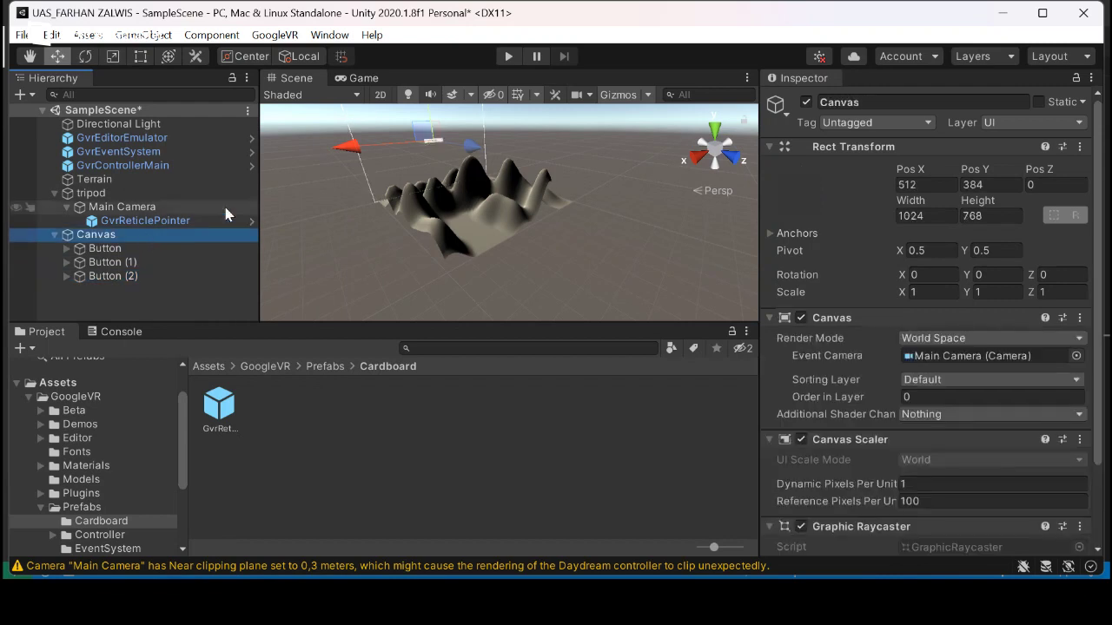
pyautogui.moveTo(470, 146); pyautogui.dragTo(440, 134)
pyautogui.moveTo(447, 173)
pyautogui.mouseDown()
pyautogui.moveTo(450, 187)
pyautogui.moveTo(451, 166)
pyautogui.mouseUp()
pyautogui.click(172, 56)
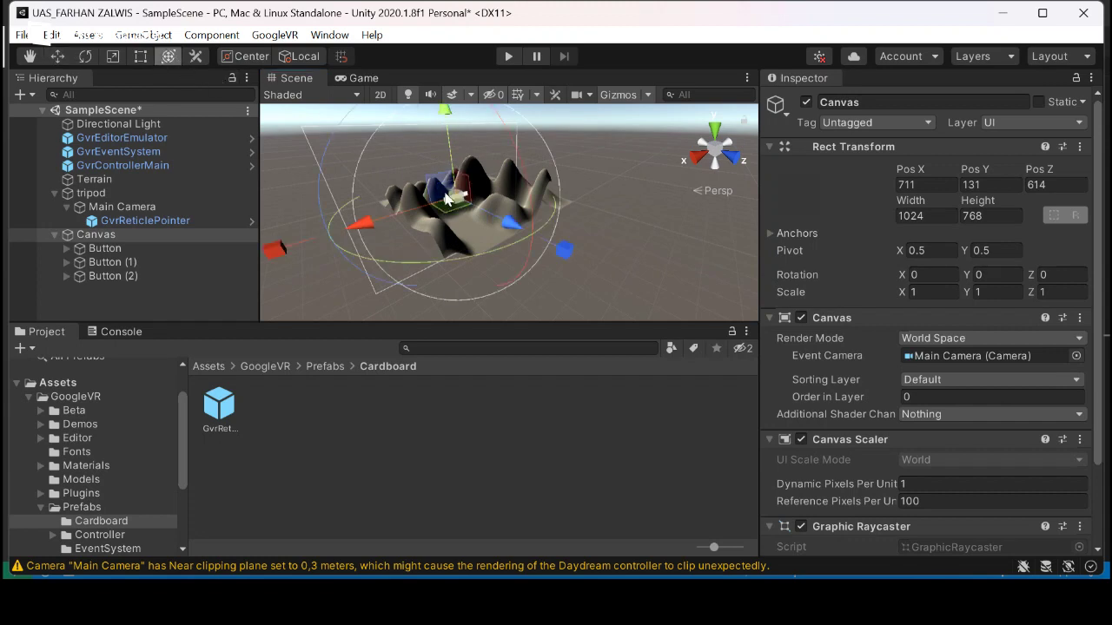
pyautogui.moveTo(515, 240)
pyautogui.mouseDown()
pyautogui.moveTo(503, 247)
pyautogui.moveTo(513, 258)
pyautogui.mouseUp()
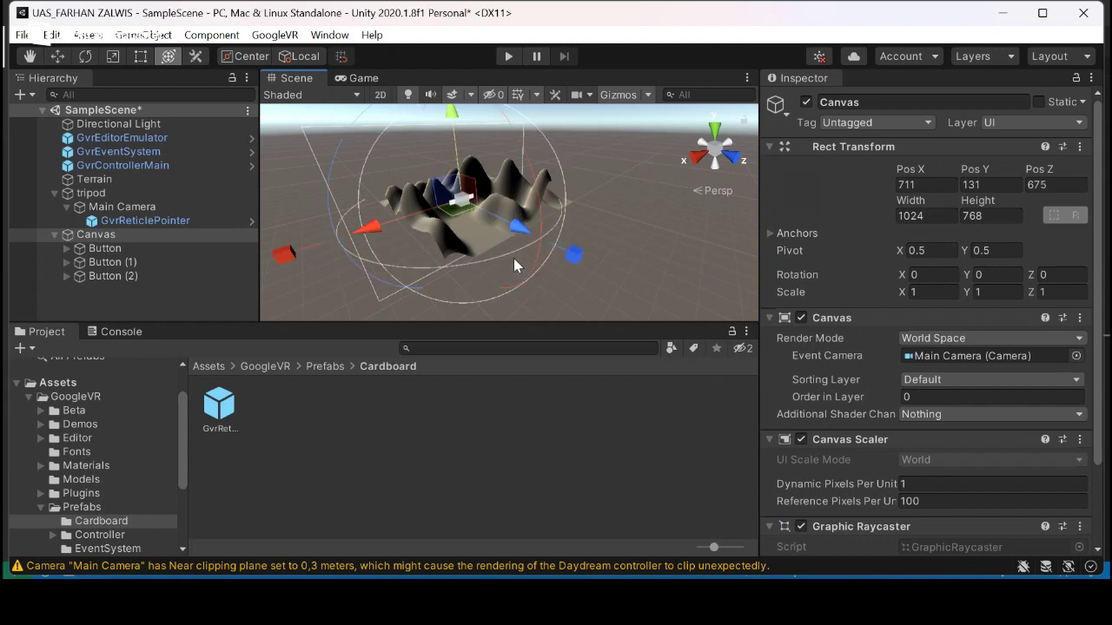
pyautogui.moveTo(402, 227); pyautogui.dragTo(386, 227)
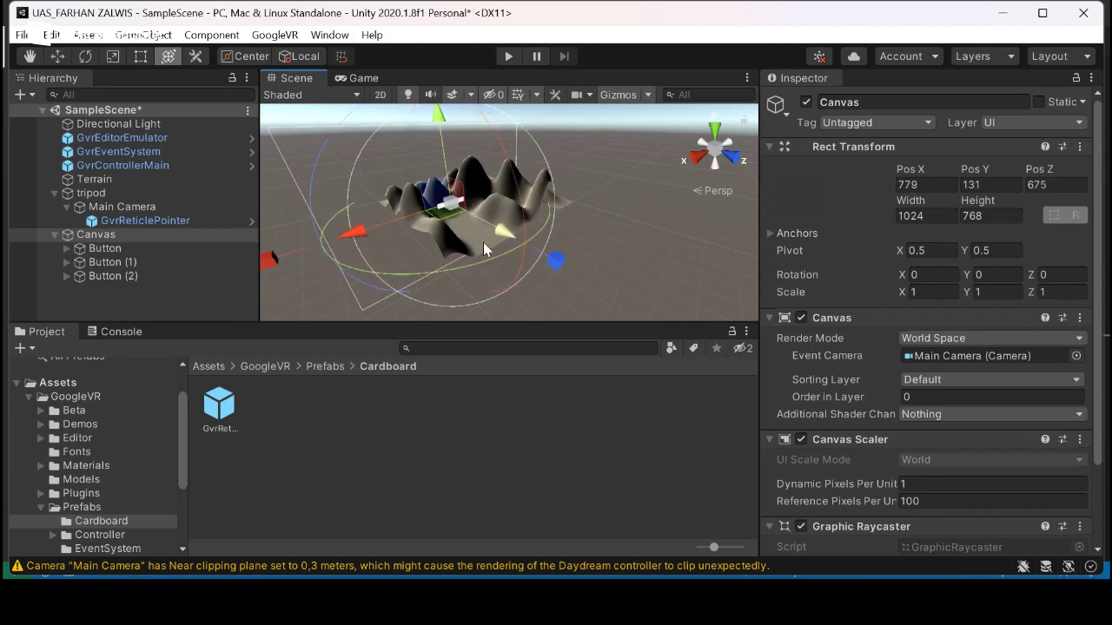
# - Rotate the Canvas about its Y axis to about 174.68 degrees and shift it to about X 749, Z 672
pyautogui.moveTo(479, 261); pyautogui.dragTo(296, 148)
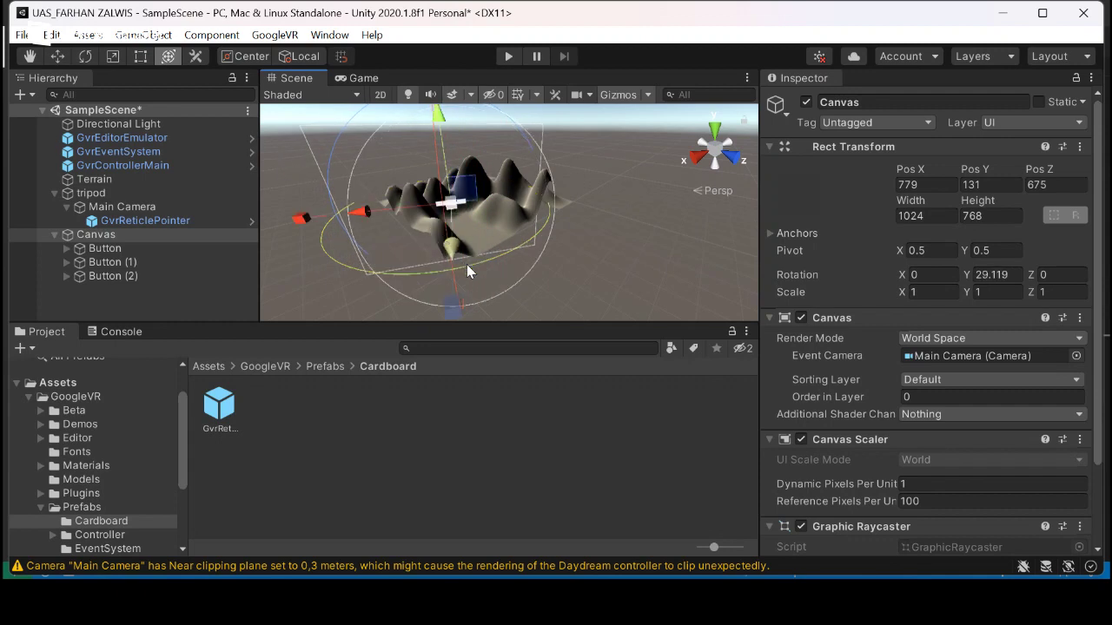
pyautogui.moveTo(478, 264)
pyautogui.mouseDown()
pyautogui.moveTo(351, 267)
pyautogui.moveTo(493, 274)
pyautogui.mouseUp()
pyautogui.moveTo(549, 224); pyautogui.dragTo(411, 274)
pyautogui.scroll(10, 427, 261)
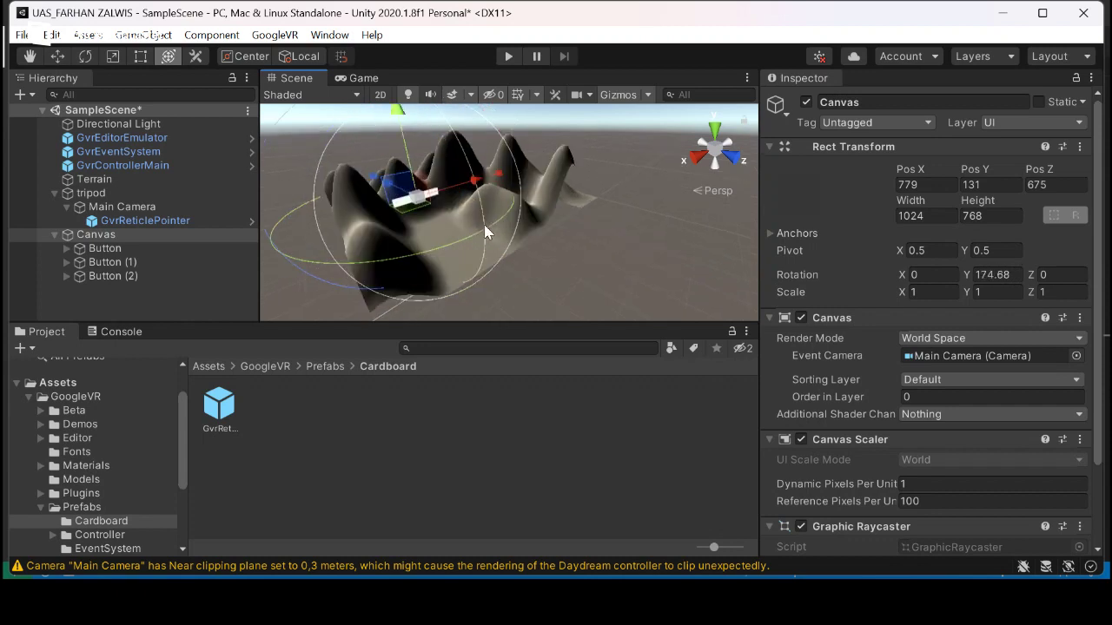
pyautogui.keyDown('alt'); pyautogui.moveTo(475, 224); pyautogui.dragTo(326, 190); pyautogui.keyUp('alt')
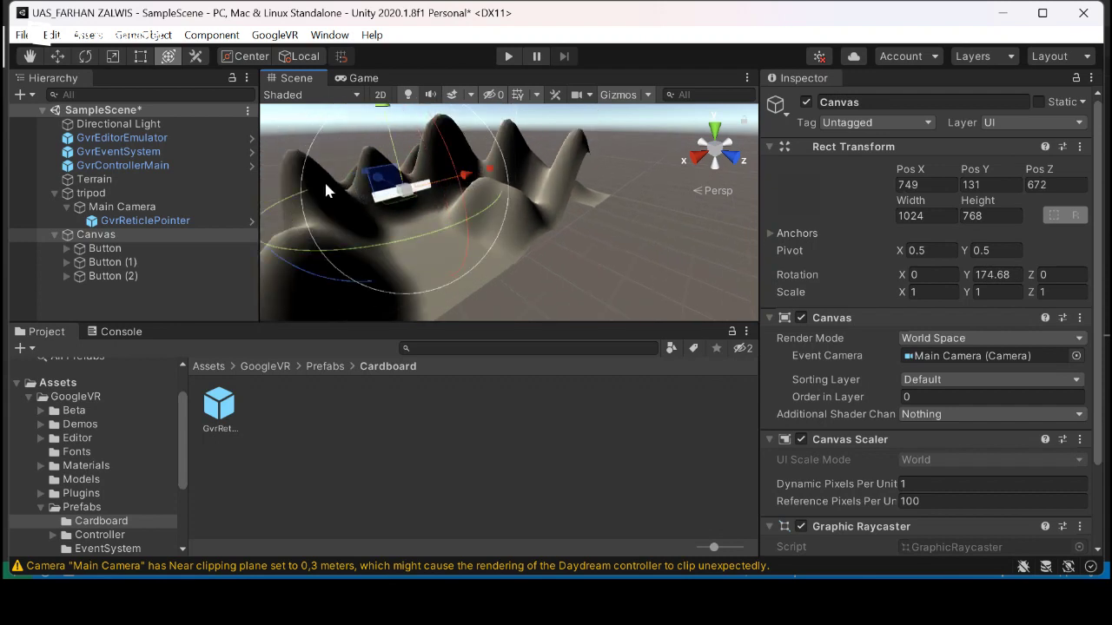
# - Move the first Button up to about Pos Y 45 and Button (2) down to about Pos Y -99
pyautogui.click(192, 246)
pyautogui.click(57, 55)
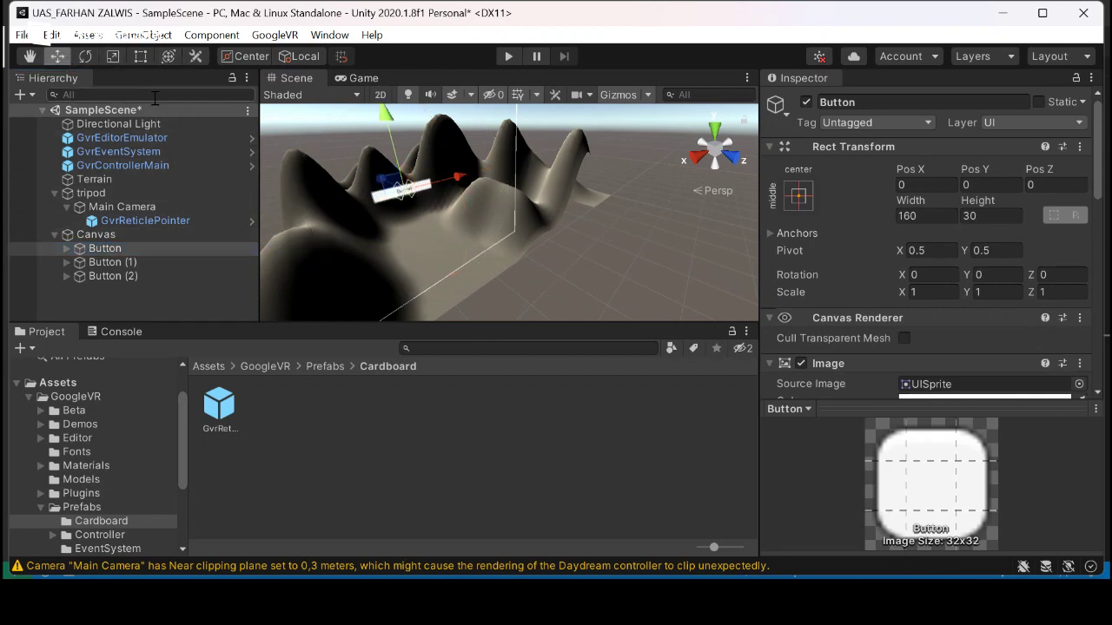
pyautogui.moveTo(393, 133); pyautogui.dragTo(392, 116)
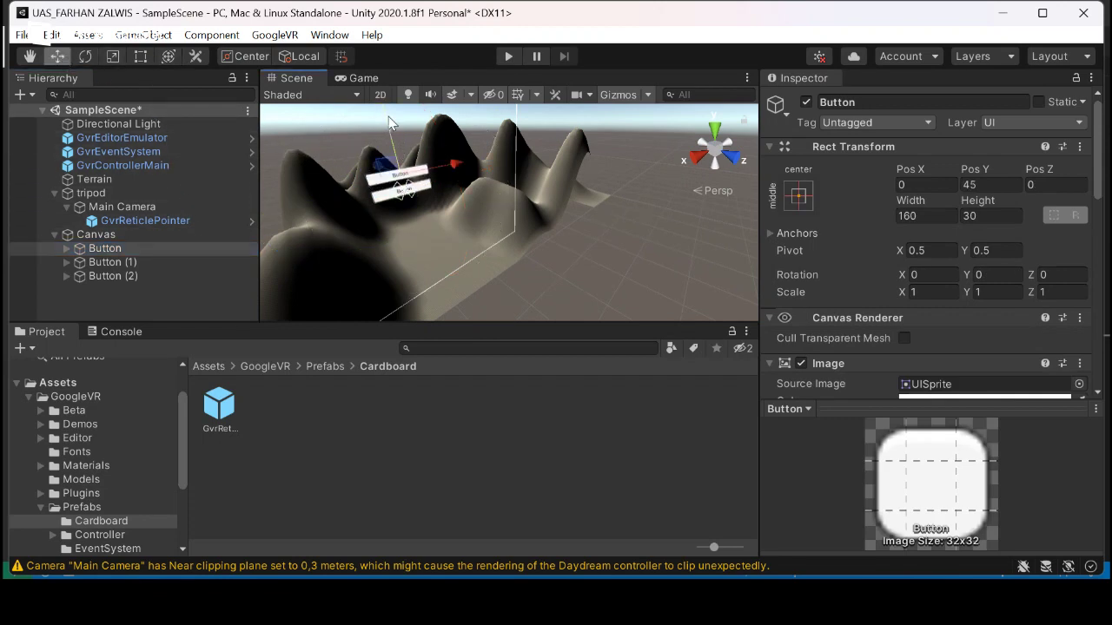
pyautogui.click(227, 262)
pyautogui.click(230, 276)
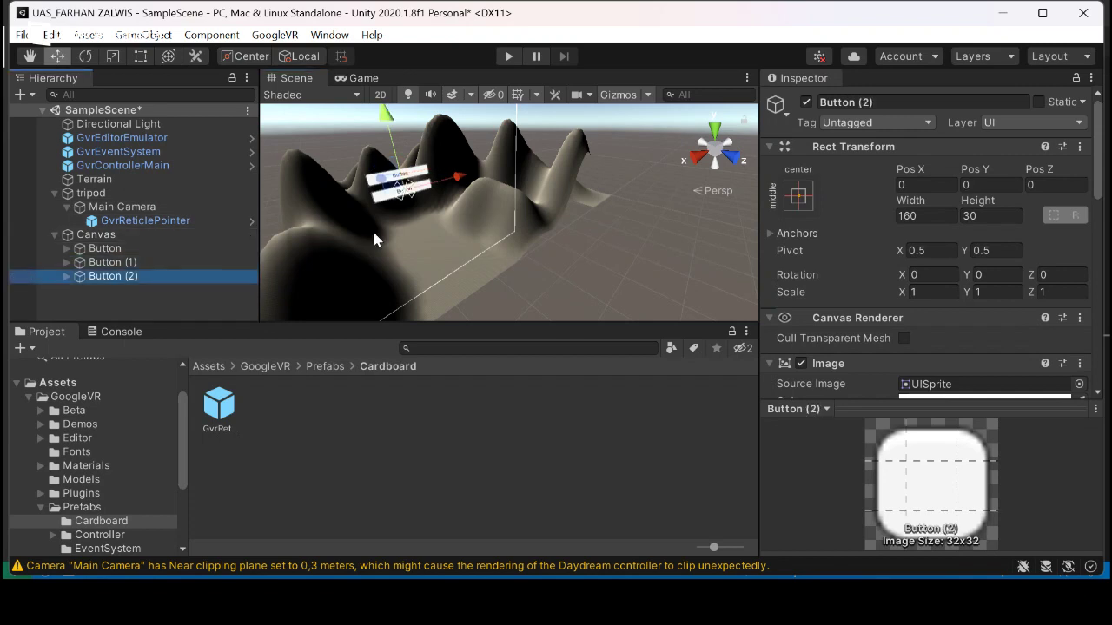
pyautogui.moveTo(392, 120); pyautogui.dragTo(393, 165)
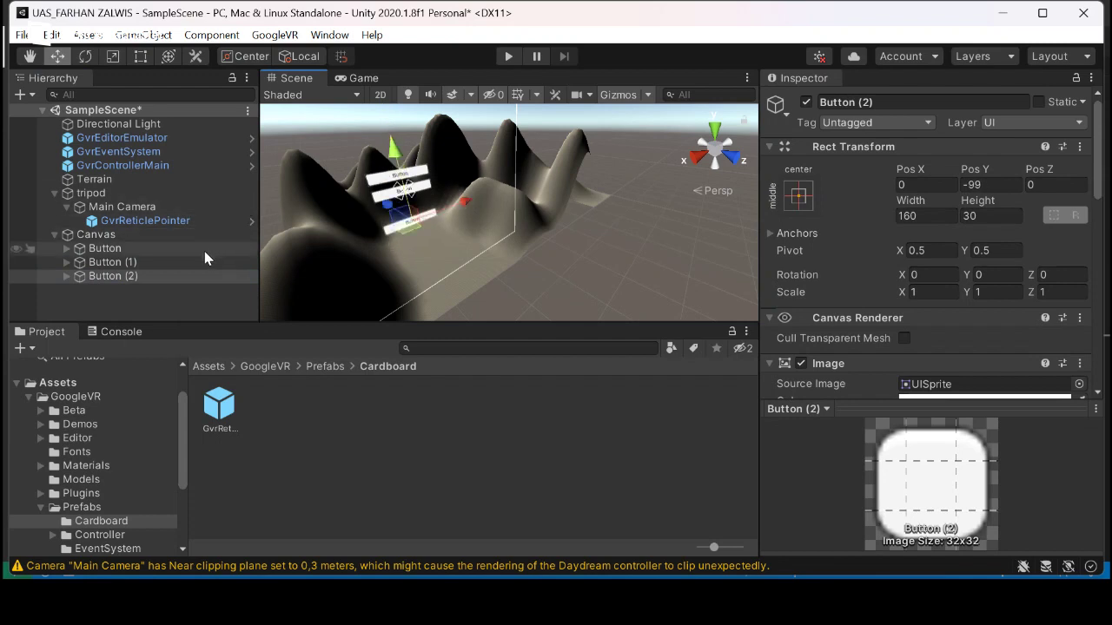
# - Lower Button (1) and the first Button so the three buttons form an evenly spaced vertical stack
pyautogui.click(203, 261)
pyautogui.moveTo(388, 126); pyautogui.dragTo(385, 154)
pyautogui.click(195, 248)
pyautogui.click(190, 280)
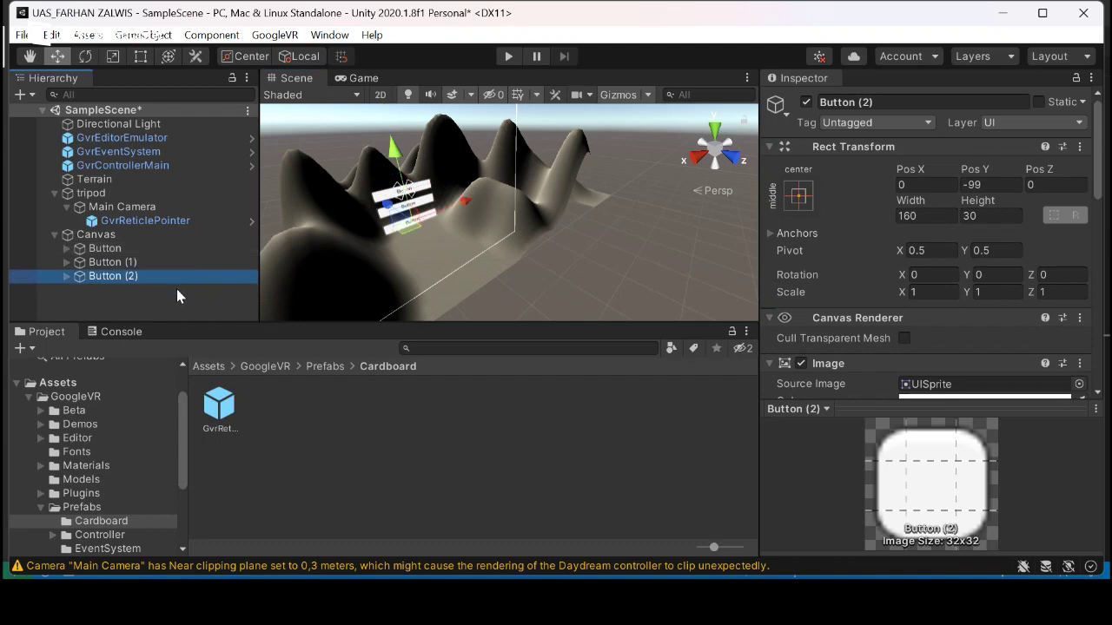
# - Create an empty game object at the root of the hierarchy and rename it Object
pyautogui.rightClick(176, 289)
pyautogui.click(232, 412)
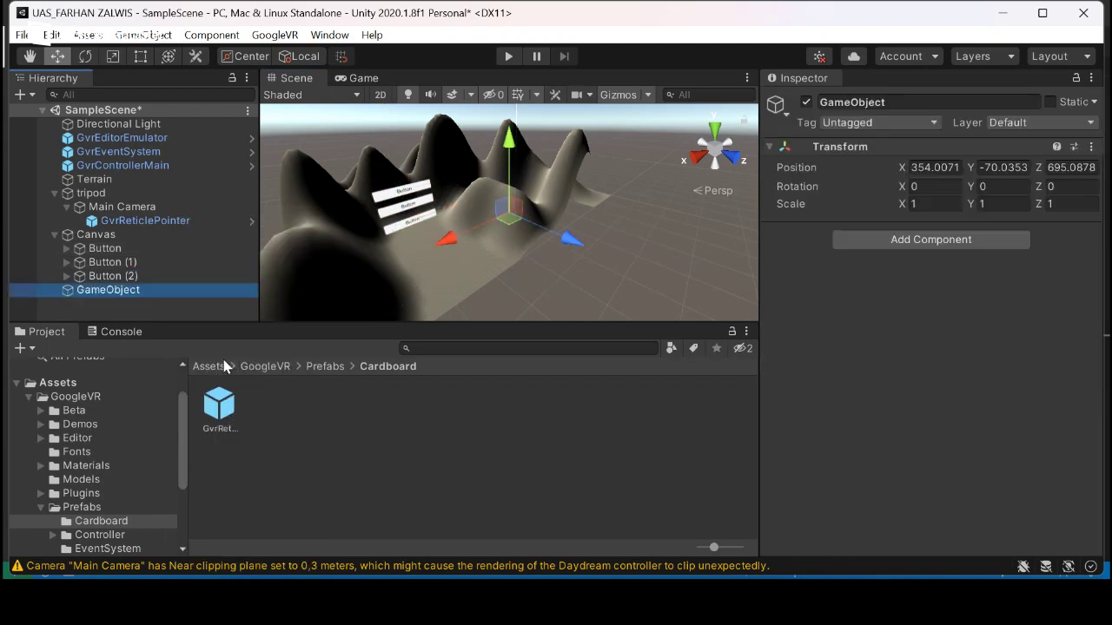
pyautogui.rightClick(203, 295)
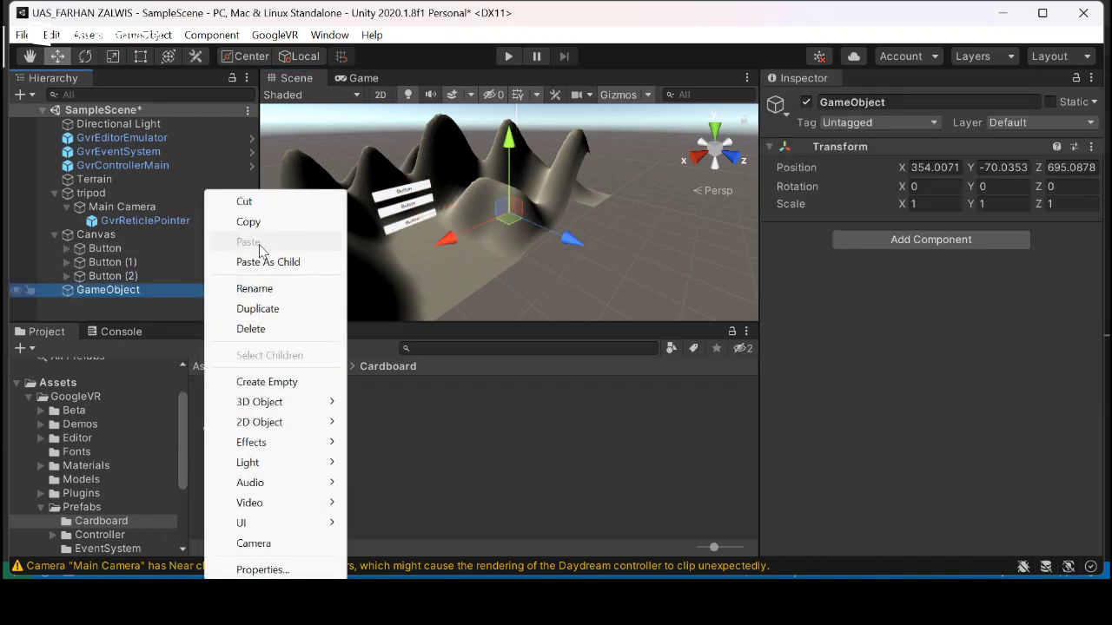
pyautogui.click(261, 289)
pyautogui.click(114, 290)
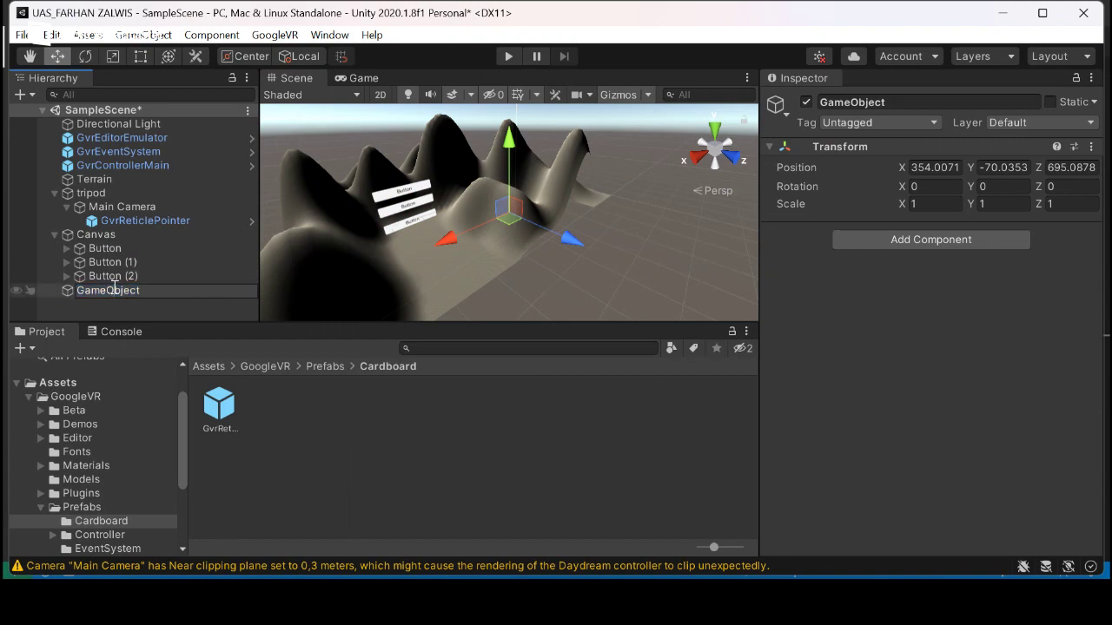
pyautogui.press('BackSpace')
pyautogui.press('BackSpace')
pyautogui.press('BackSpace')
pyautogui.press('BackSpace')
pyautogui.press('Return')
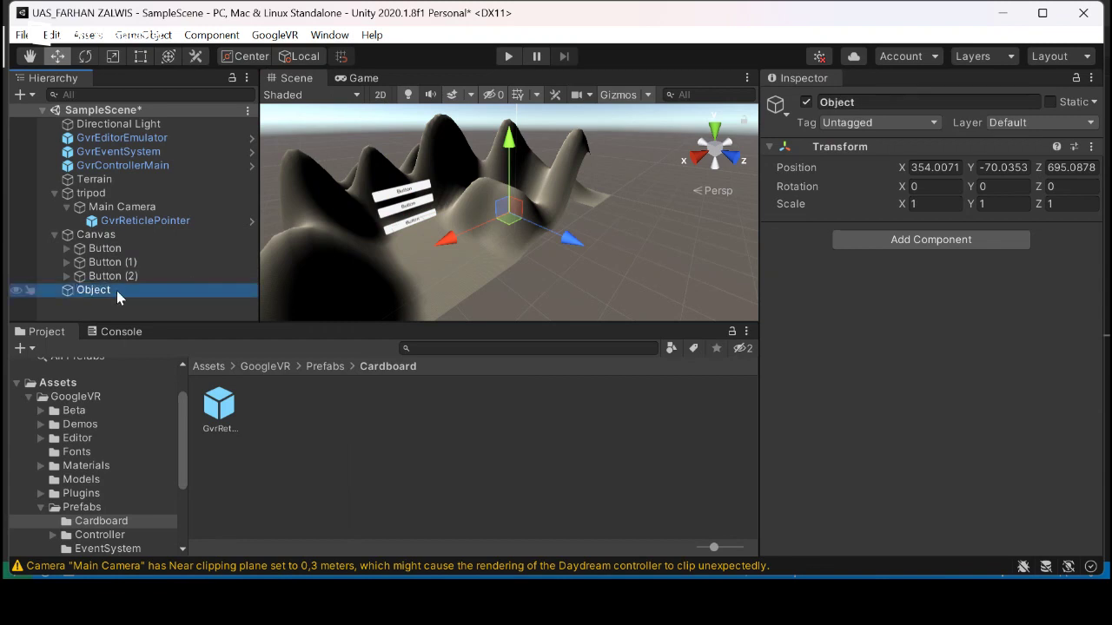
# - Add a Cube, a Capsule and a Sphere as children of Object
pyautogui.rightClick(117, 290)
pyautogui.moveTo(174, 403)
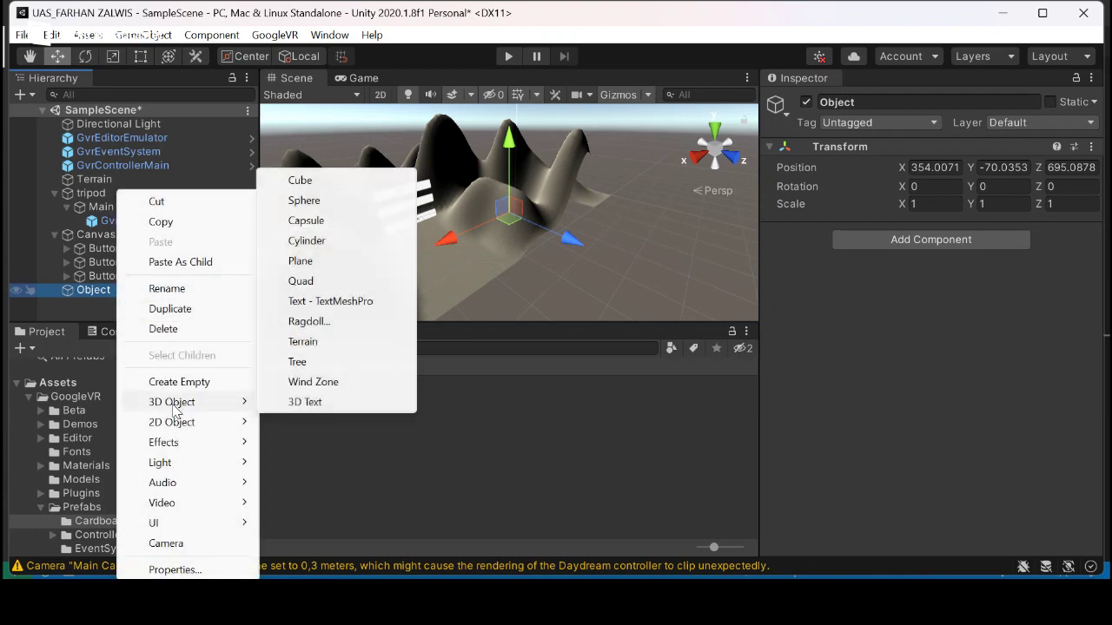
pyautogui.click(378, 183)
pyautogui.rightClick(173, 288)
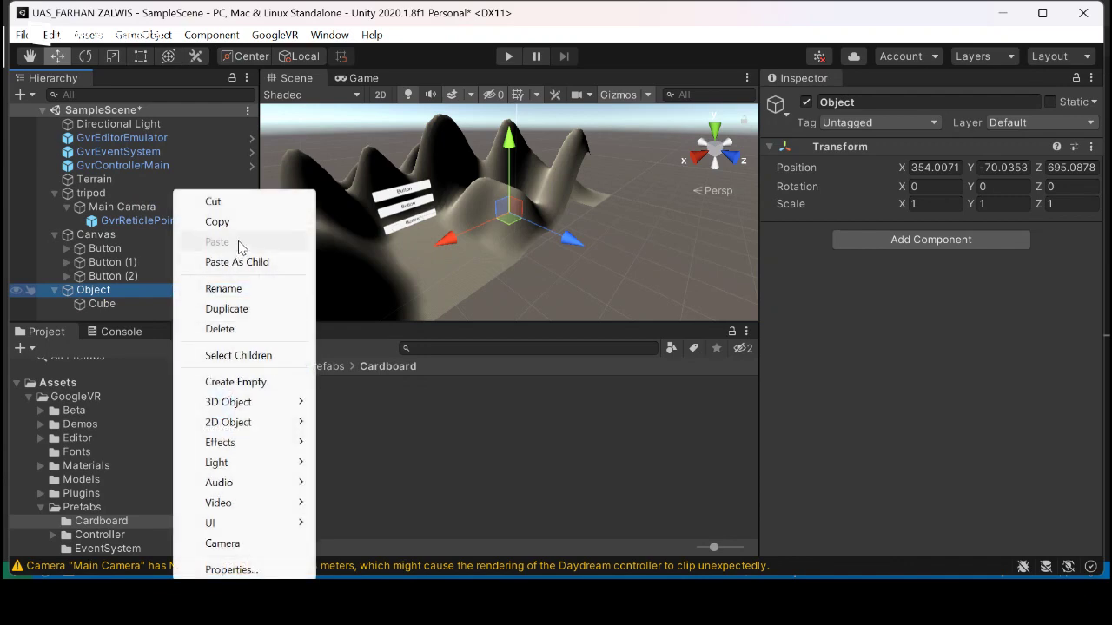
pyautogui.moveTo(245, 405)
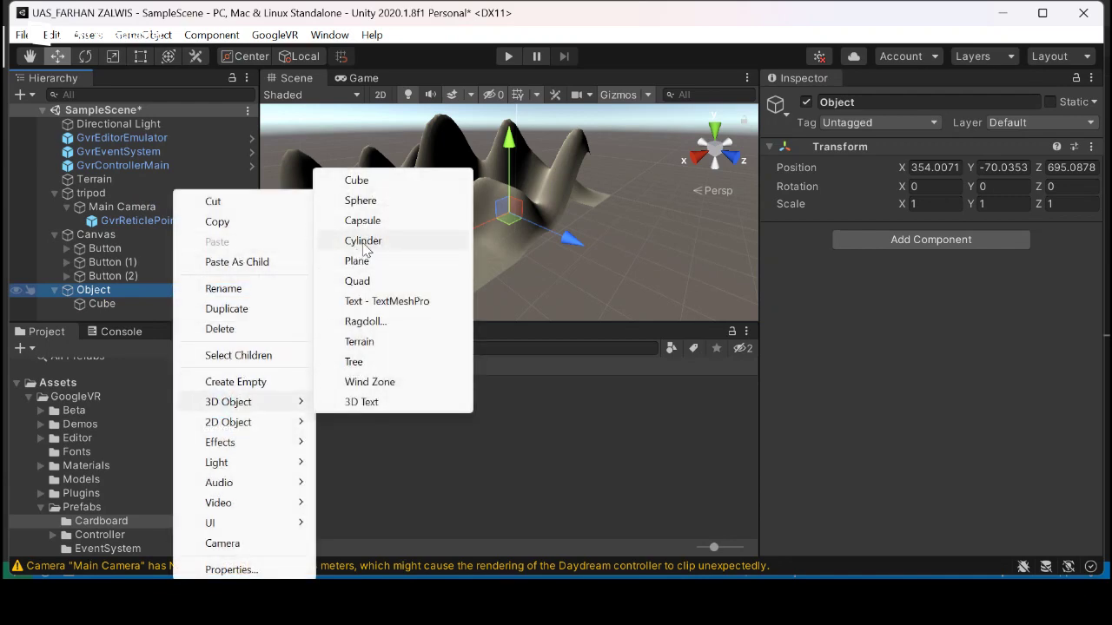
pyautogui.click(373, 218)
pyautogui.rightClick(170, 285)
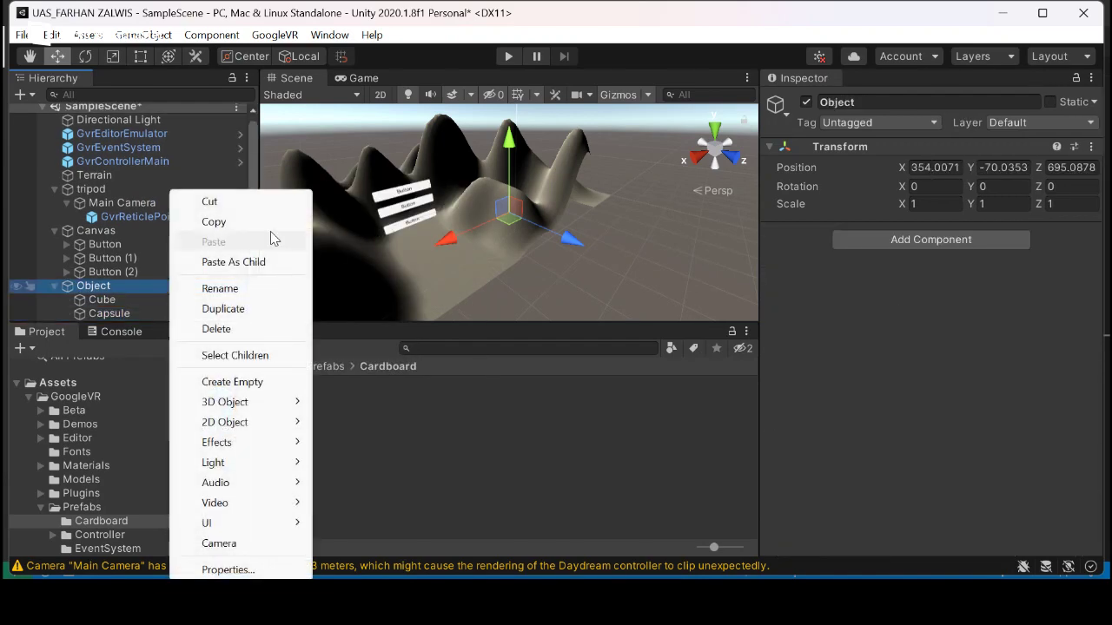
pyautogui.moveTo(290, 401)
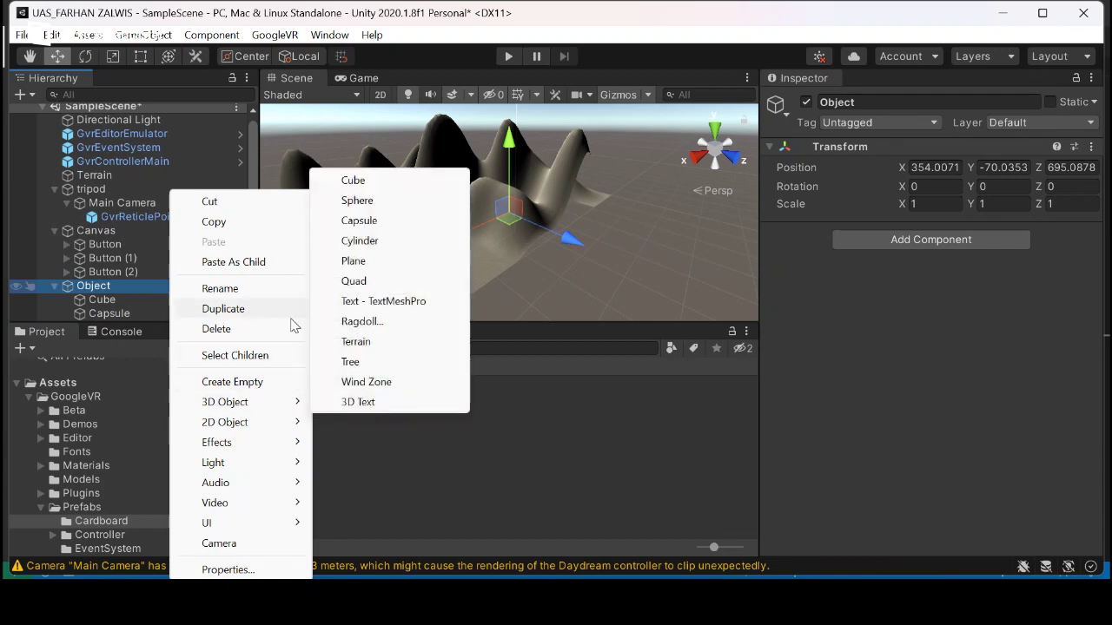
pyautogui.click(392, 202)
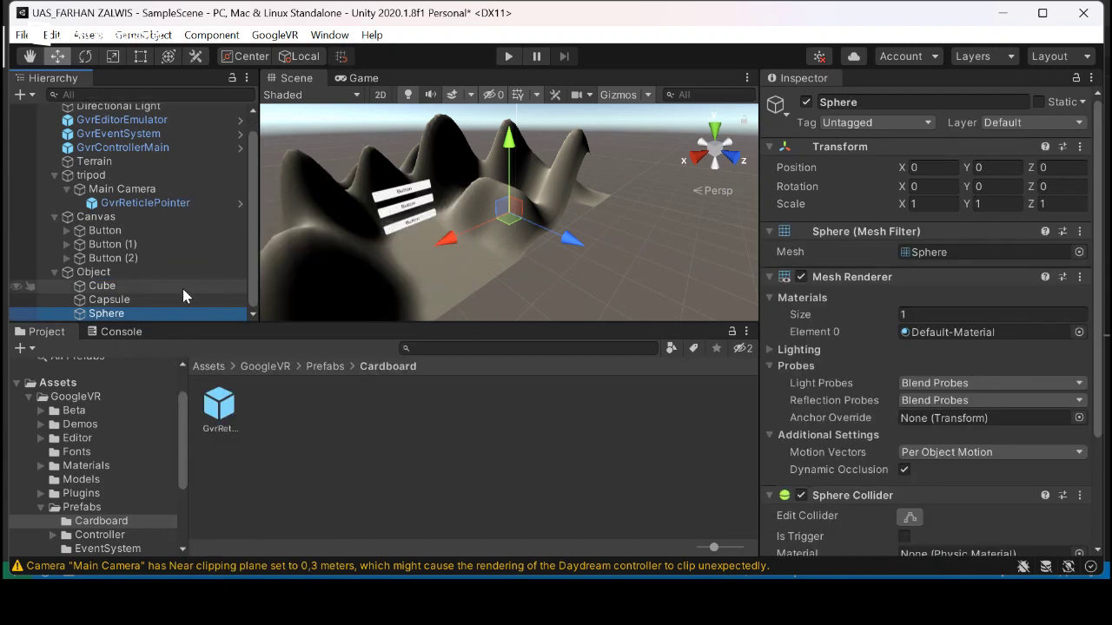
# - Create a C# script named tampilkanobject in the Assets folder and open it in Visual Studio Code
pyautogui.click(211, 367)
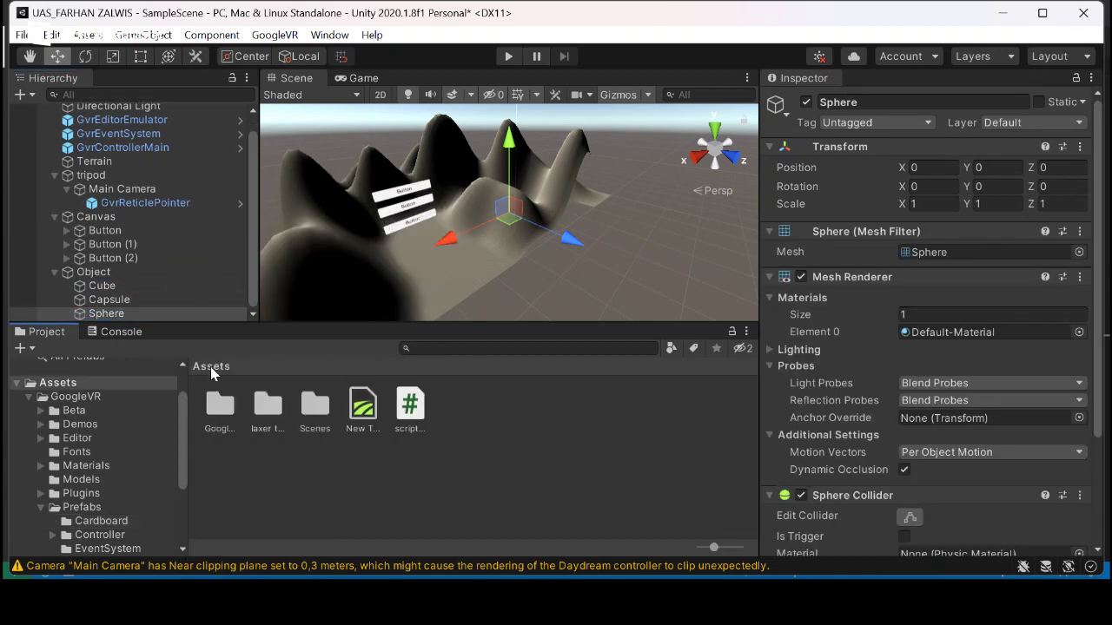
pyautogui.rightClick(503, 429)
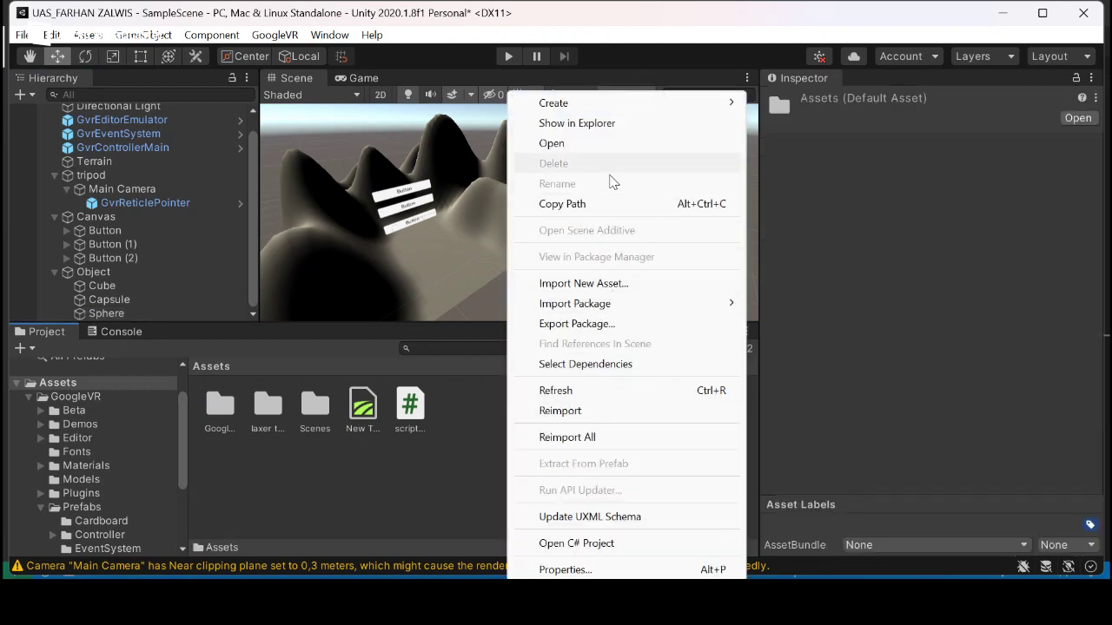
pyautogui.moveTo(632, 104)
pyautogui.click(826, 71)
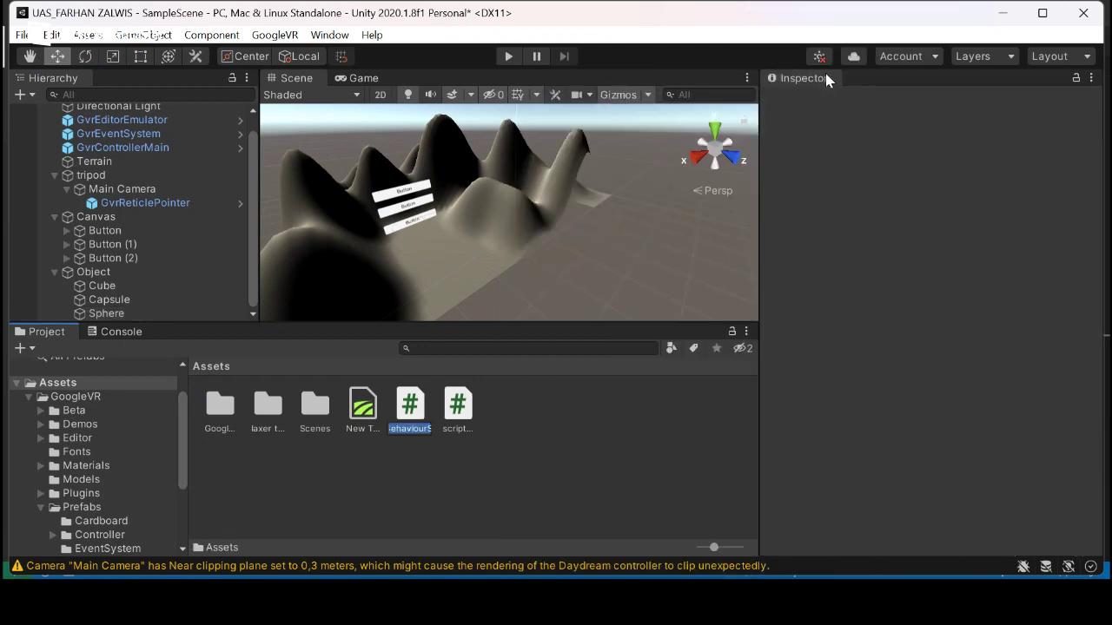
pyautogui.press('BackSpace')
pyautogui.write('tampilkan')
pyautogui.write('object')
pyautogui.press('Return')
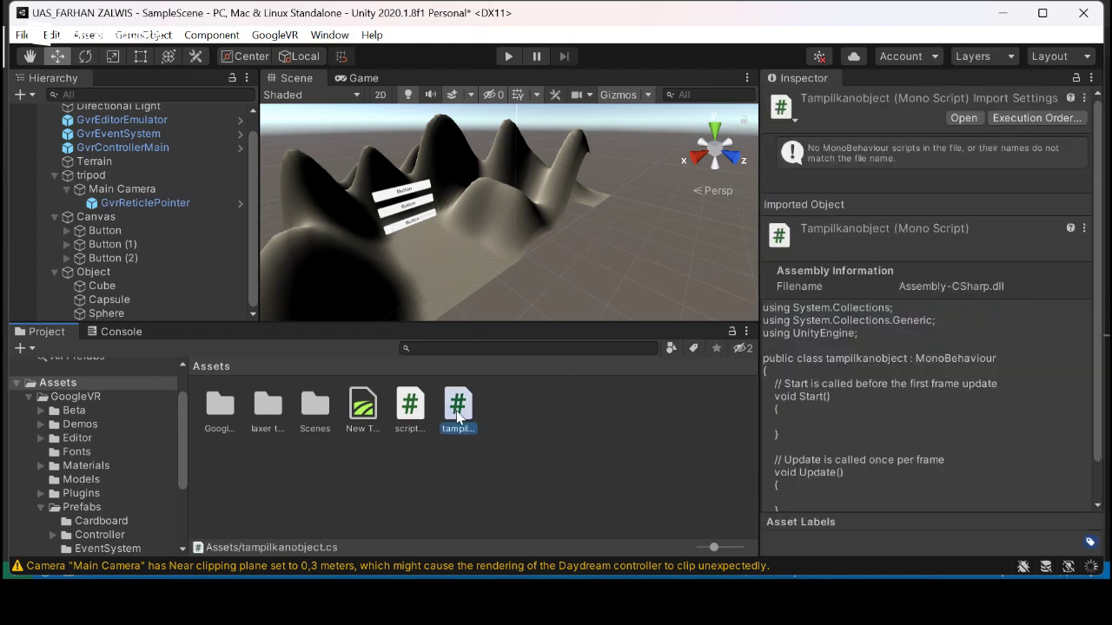
pyautogui.doubleClick(456, 417)
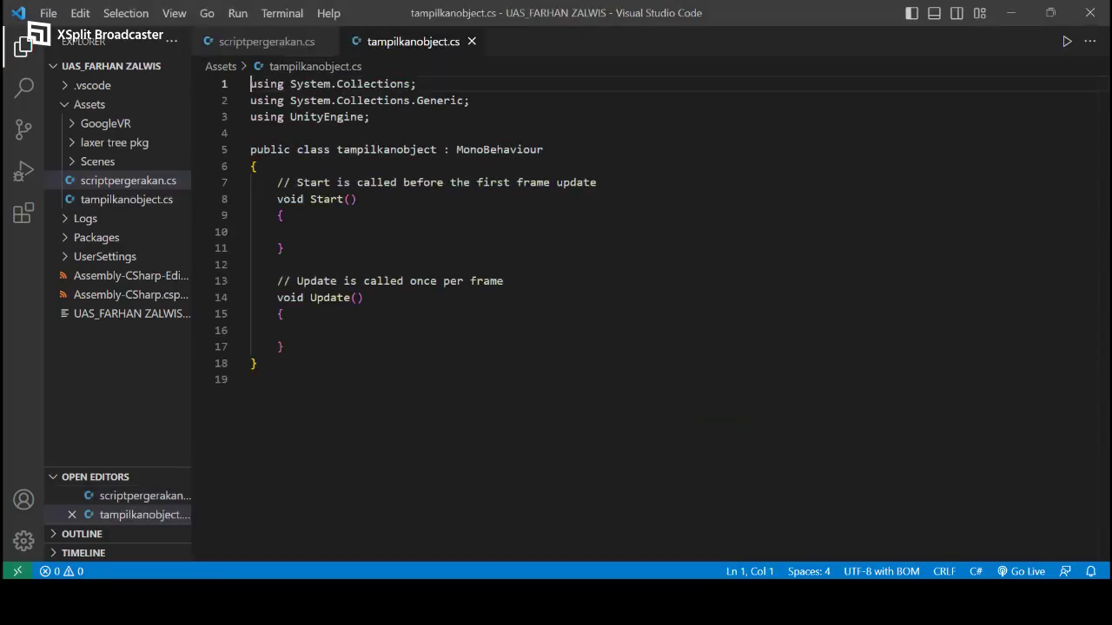
# - Switch to Word and copy the whole code block under the TAMPILKAN OBJECT heading in SCRIPT PERGERAKAN.docx
pyautogui.hotkey('alt', 'Tab')
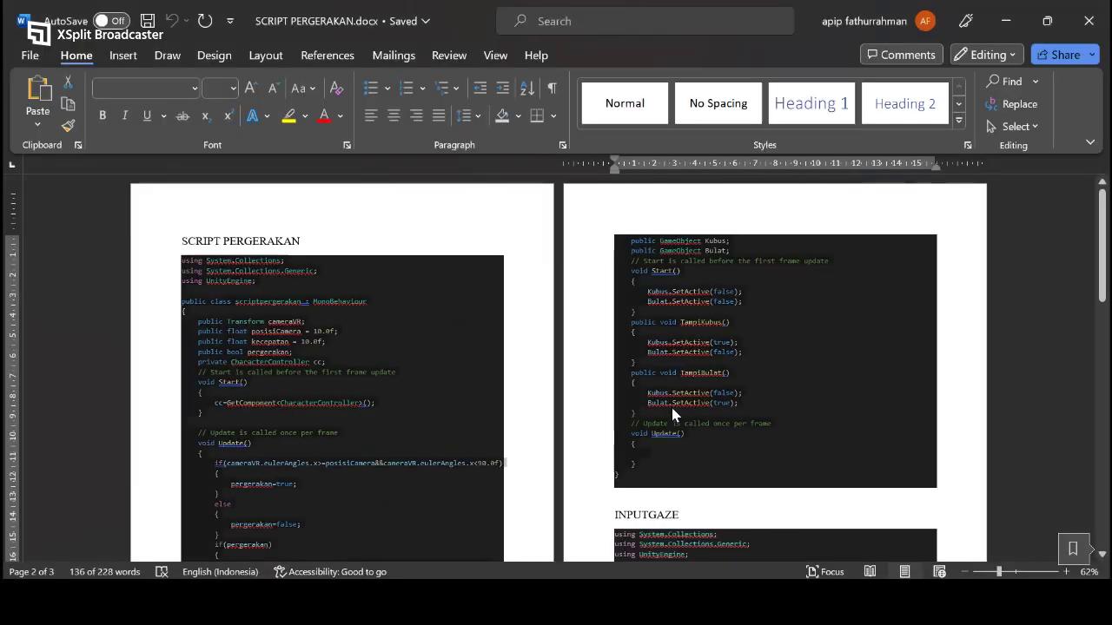
pyautogui.scroll(-1, 668, 423)
pyautogui.scroll(-2, 668, 423)
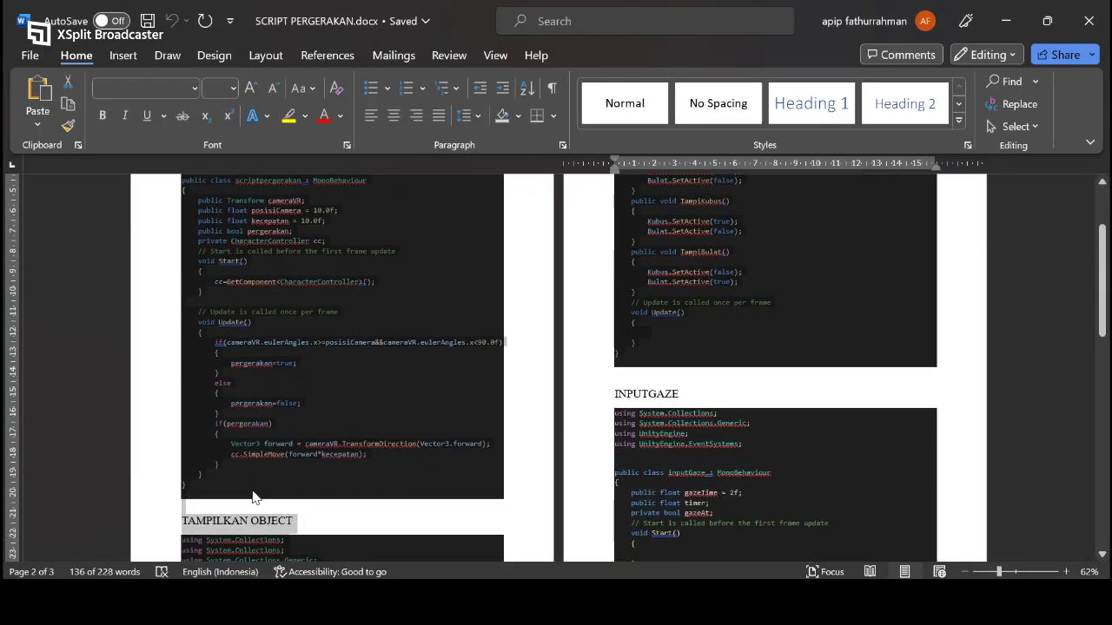
pyautogui.moveTo(333, 479); pyautogui.dragTo(206, 502)
pyautogui.click(206, 502)
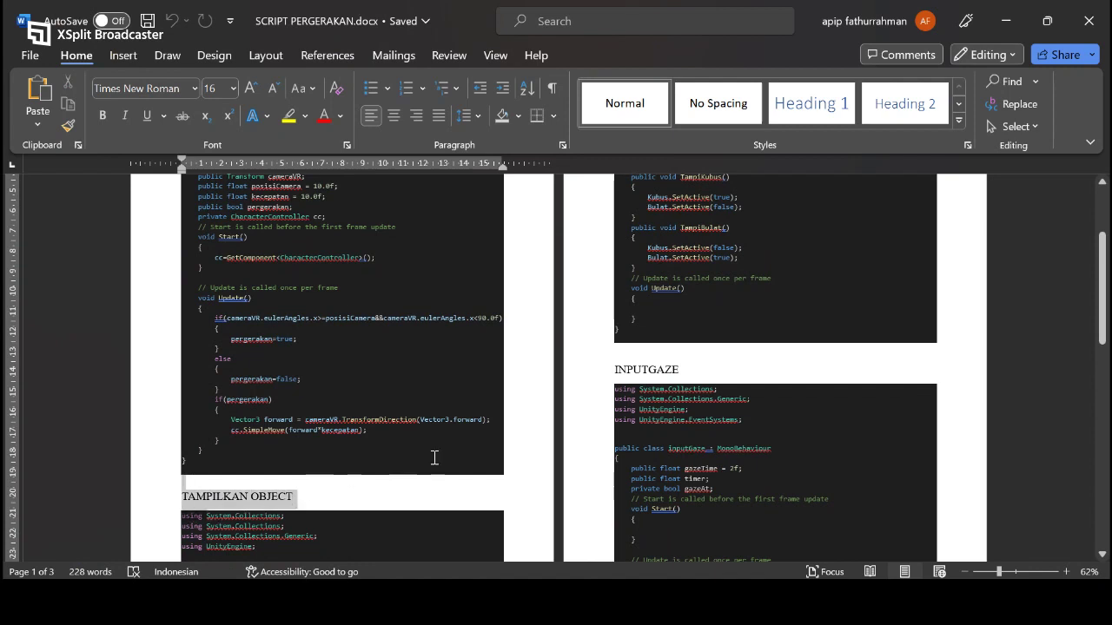
pyautogui.click(650, 327)
pyautogui.tripleClick(641, 328)
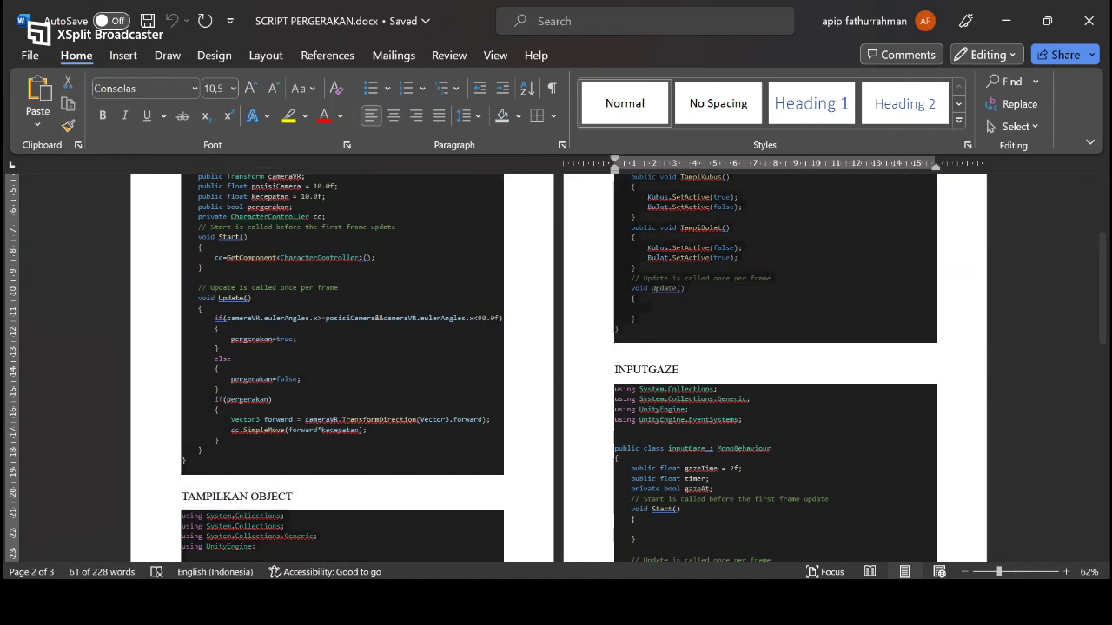
# - Return to Visual Studio Code and replace all the default code in tampilkanobject.cs with the copied script
pyautogui.click(755, 608)
pyautogui.click(668, 415)
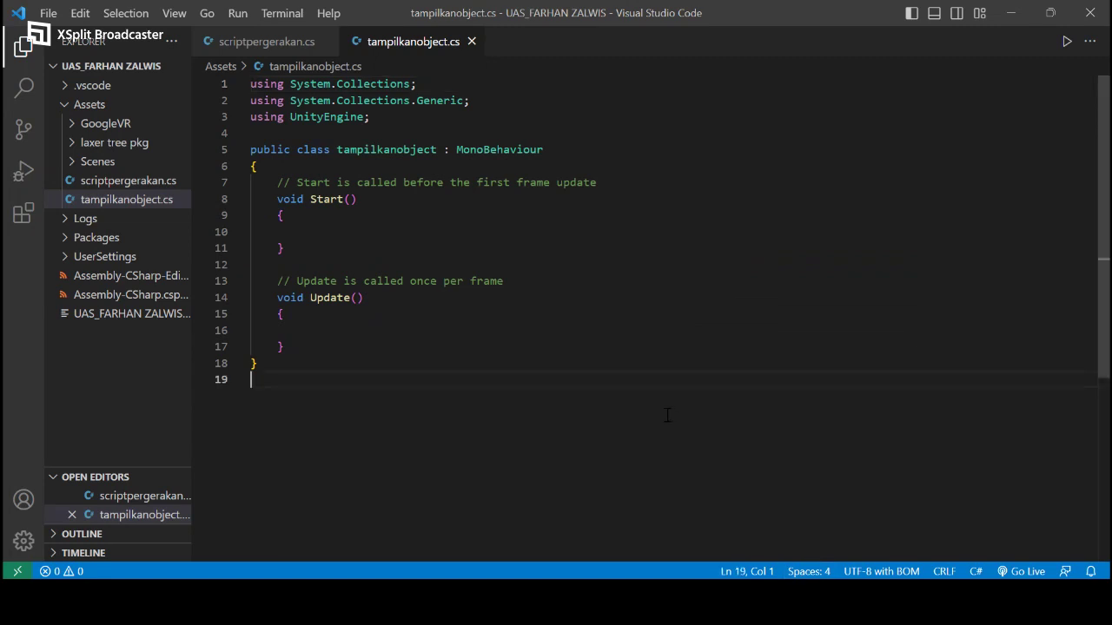
pyautogui.hotkey('ctrl', 'a')
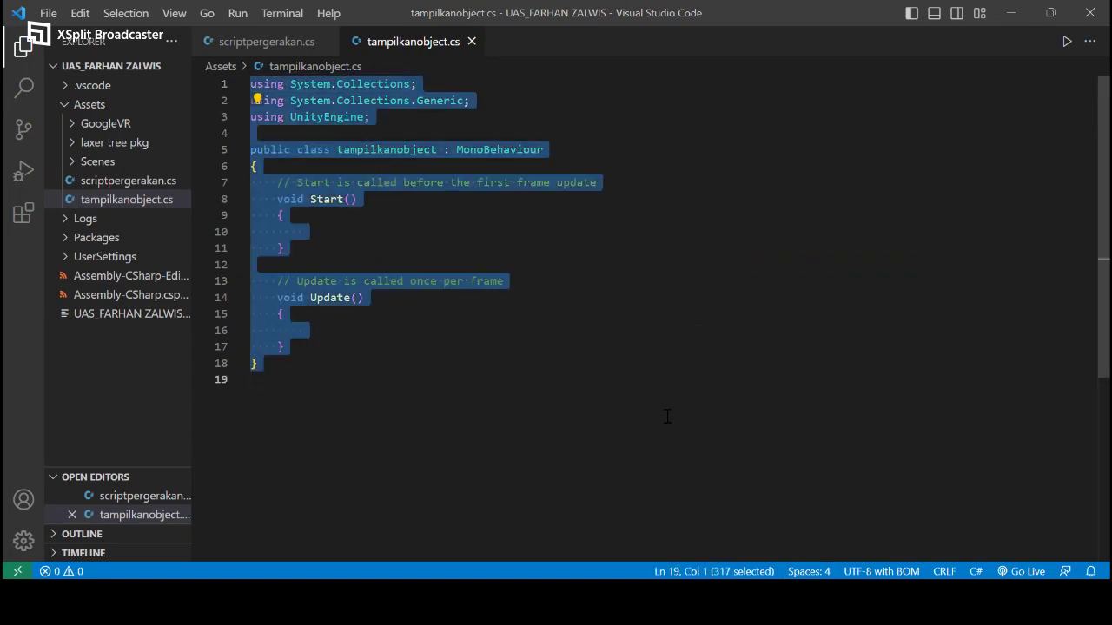
pyautogui.write('using System.Collections; using System.Collections; using System.Collections.Generic; using UnityEngine;  public class tampilkanobject : MonoBehaviour {     public GameObject Kubus;     public GameObject Bulat;     // Start is called before the first frame update     void Start()     {         Kubus.SetActive(false);         Bulat.SetActive(false);     }     public void TampiKubus()     {         Kubus.SetActive(true);         Bulat.SetActive(false);     }     public void TampiBulat()     {         Kubus.SetActive(false);         Bulat.SetActive(true);     }     // Update is called once per frame     void Update()     {      } }')
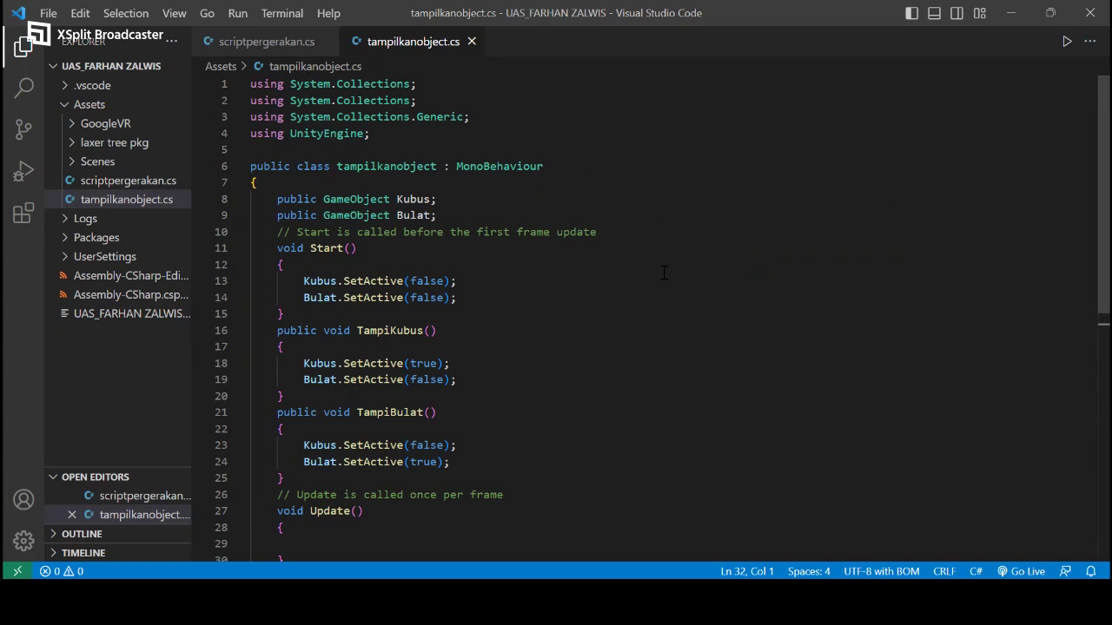
# - Declare a third variable, public GameObject Tabung;, on a new line below the Bulat declaration
pyautogui.click(455, 216)
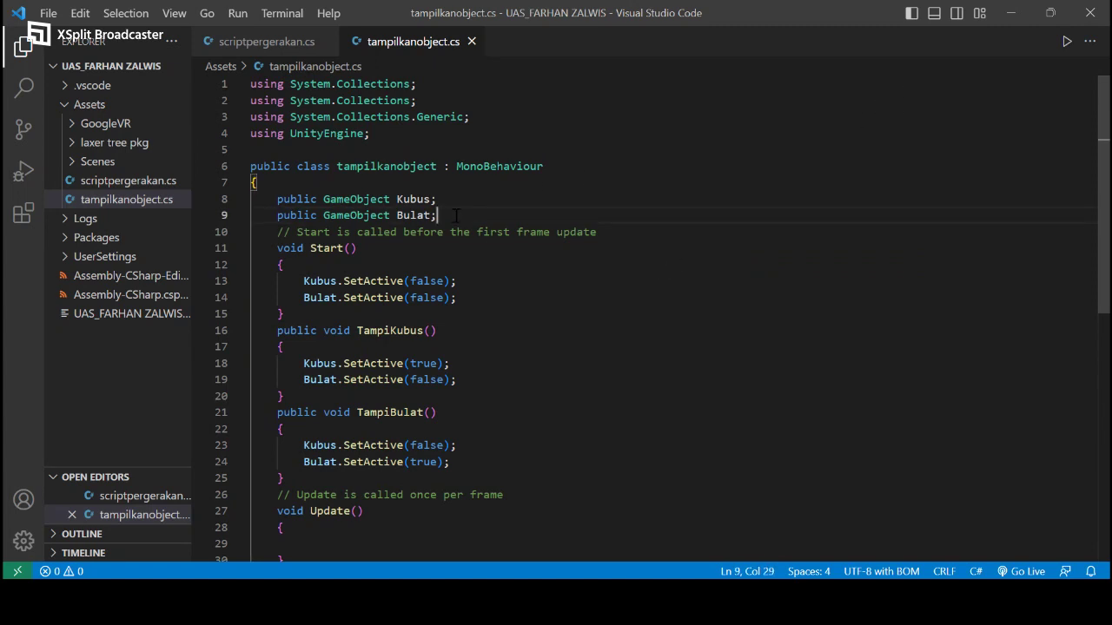
pyautogui.press('Return')
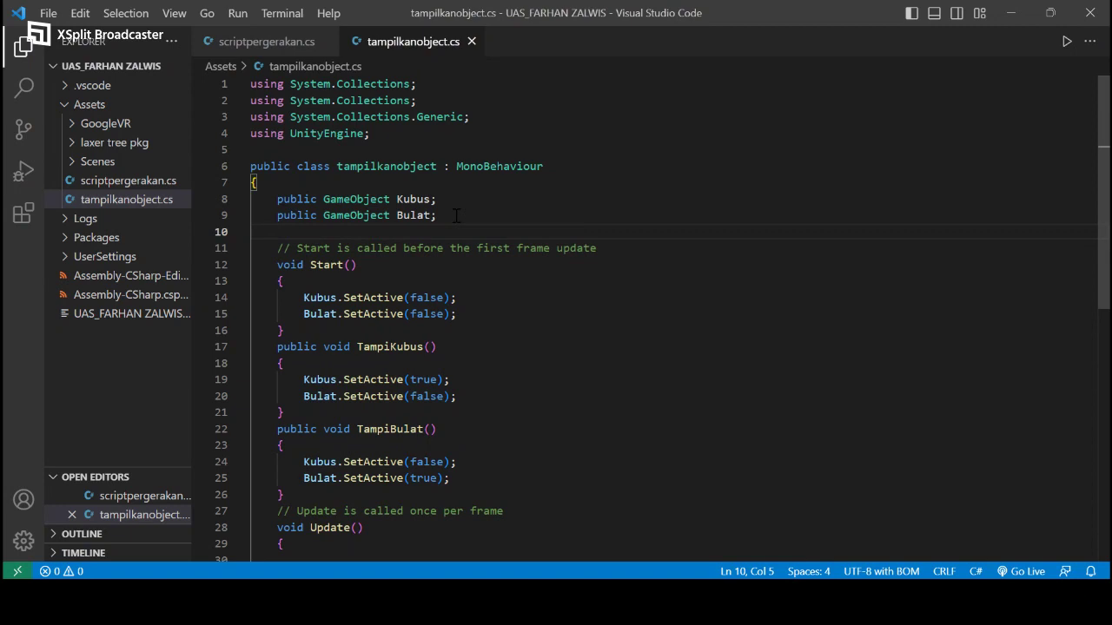
pyautogui.write('public')
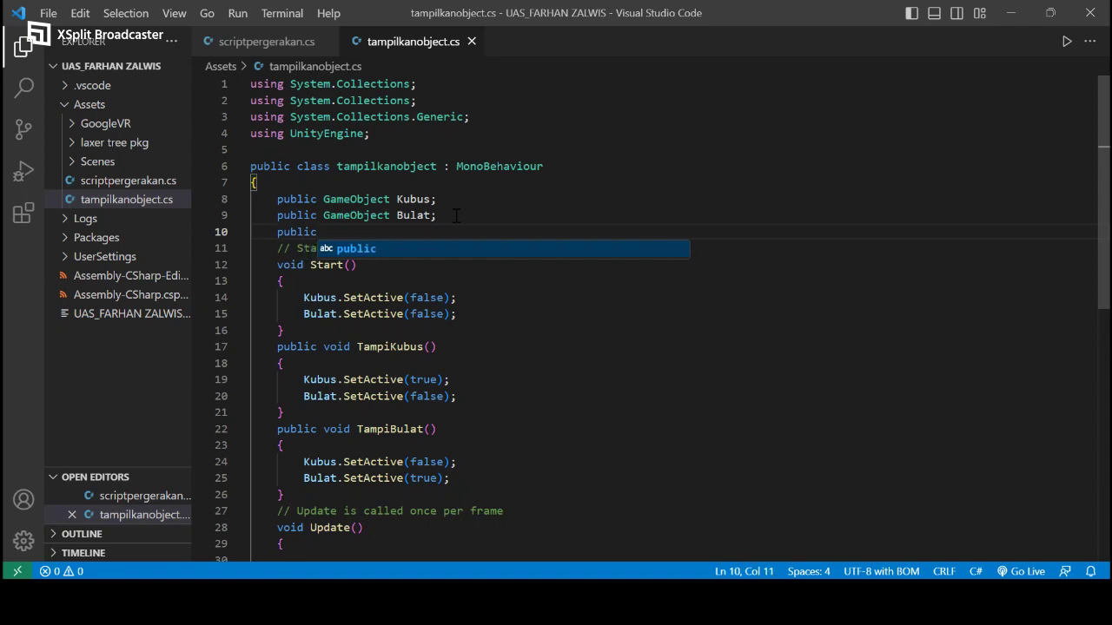
pyautogui.press('Escape')
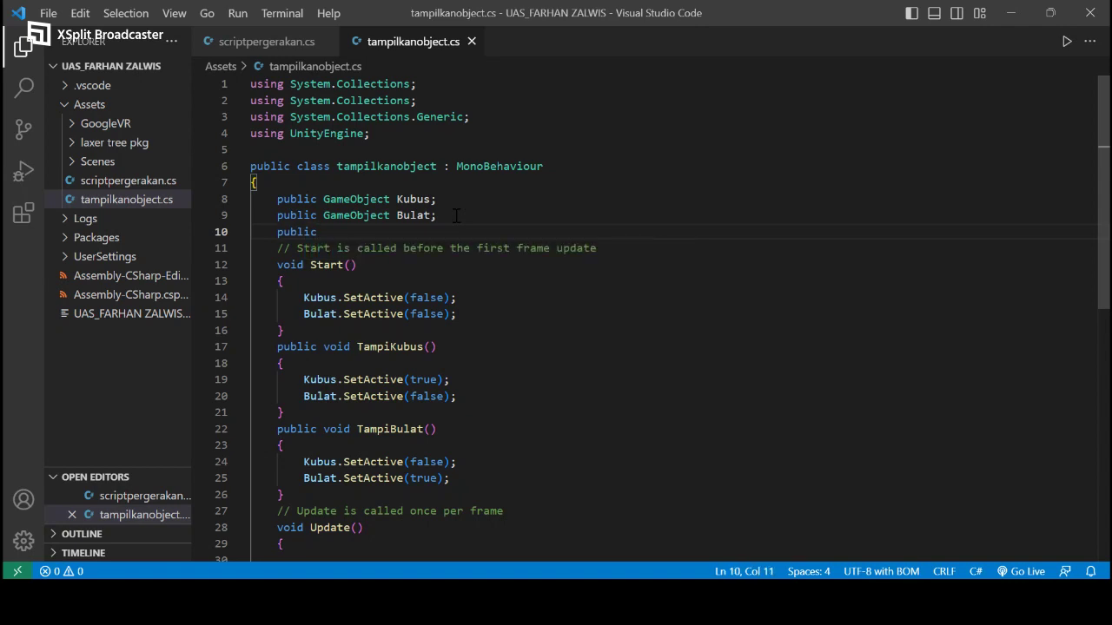
pyautogui.press('capslock')
pyautogui.write('G')
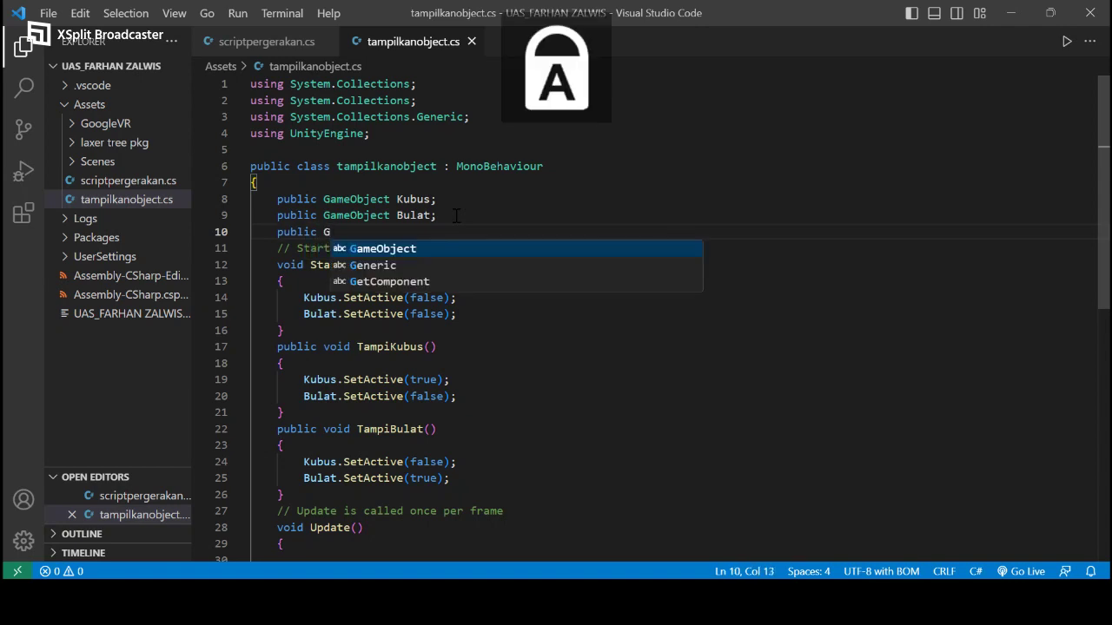
pyautogui.press('Return')
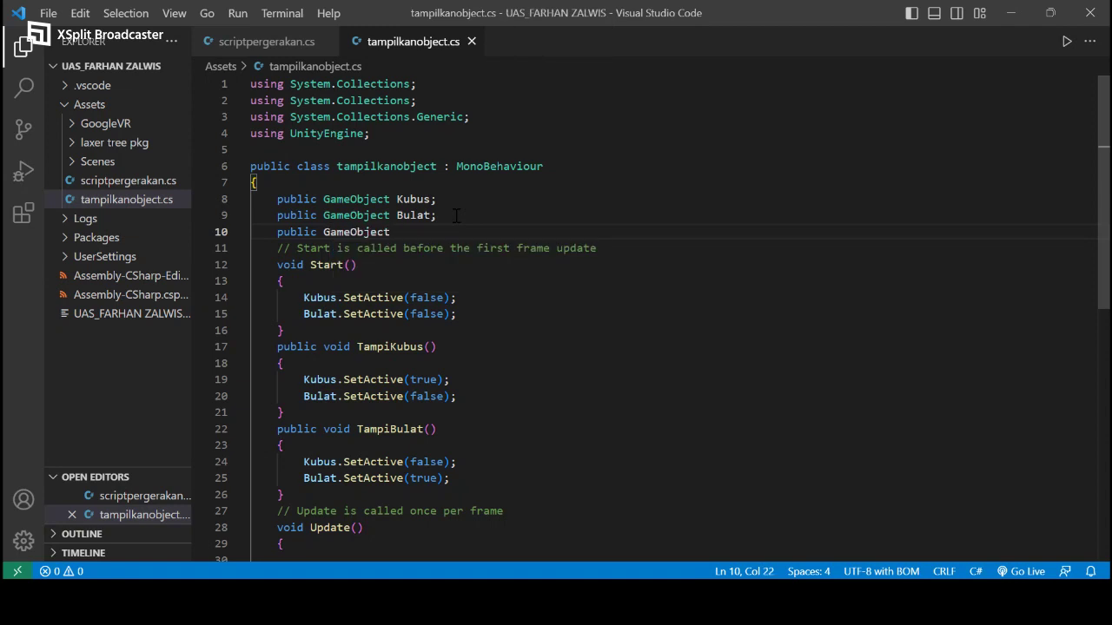
pyautogui.press('capslock')
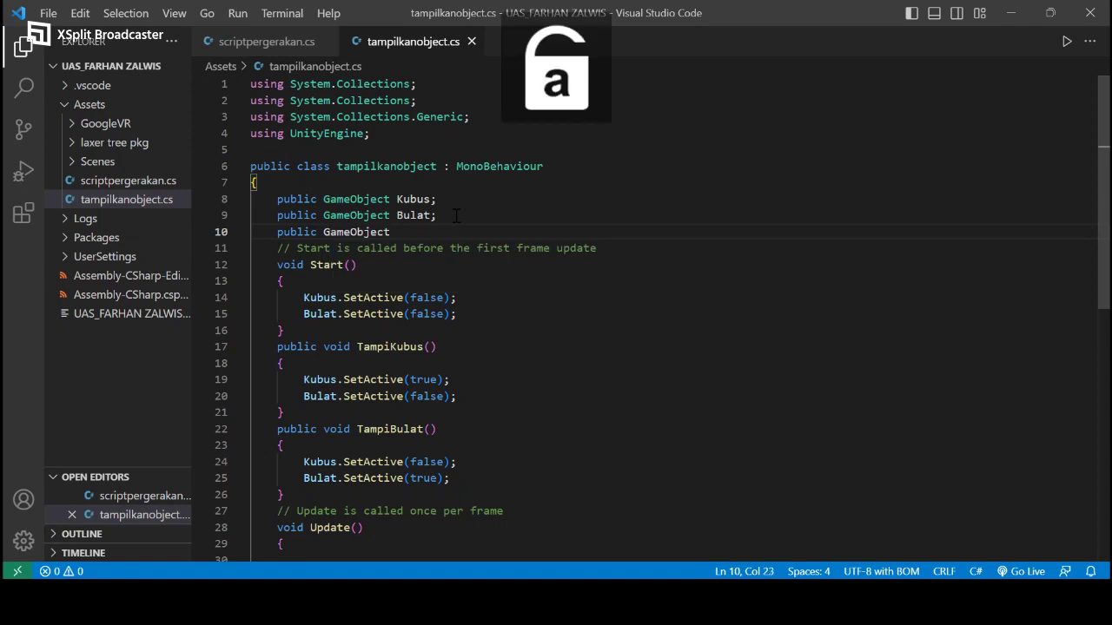
pyautogui.write('t')
pyautogui.press('capslock')
pyautogui.press('BackSpace')
pyautogui.write('T')
pyautogui.press('capslock')
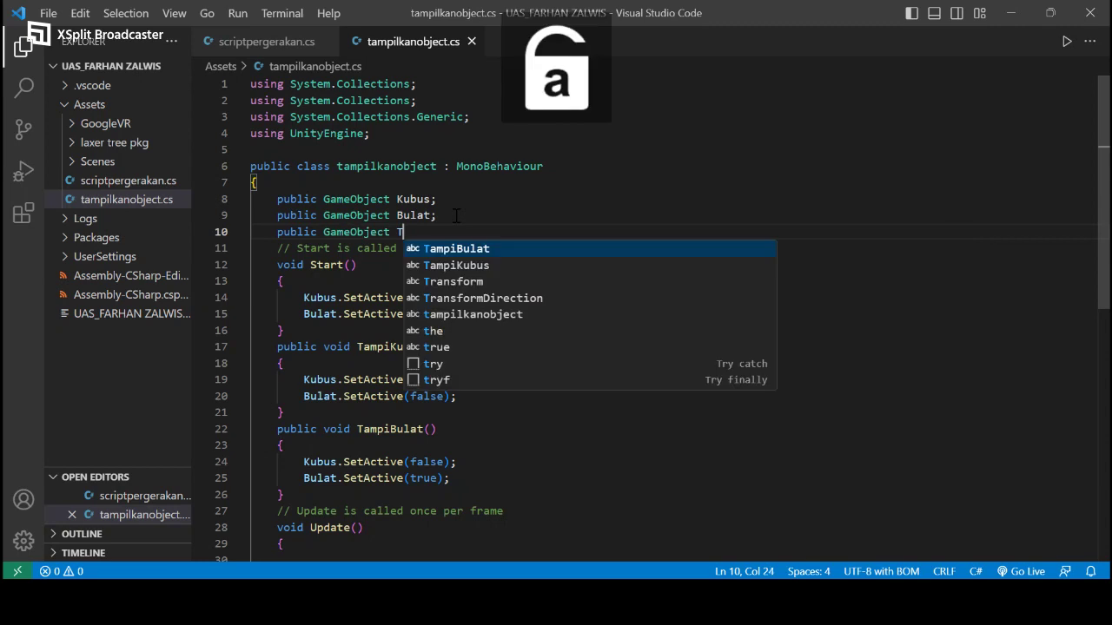
pyautogui.write('abung')
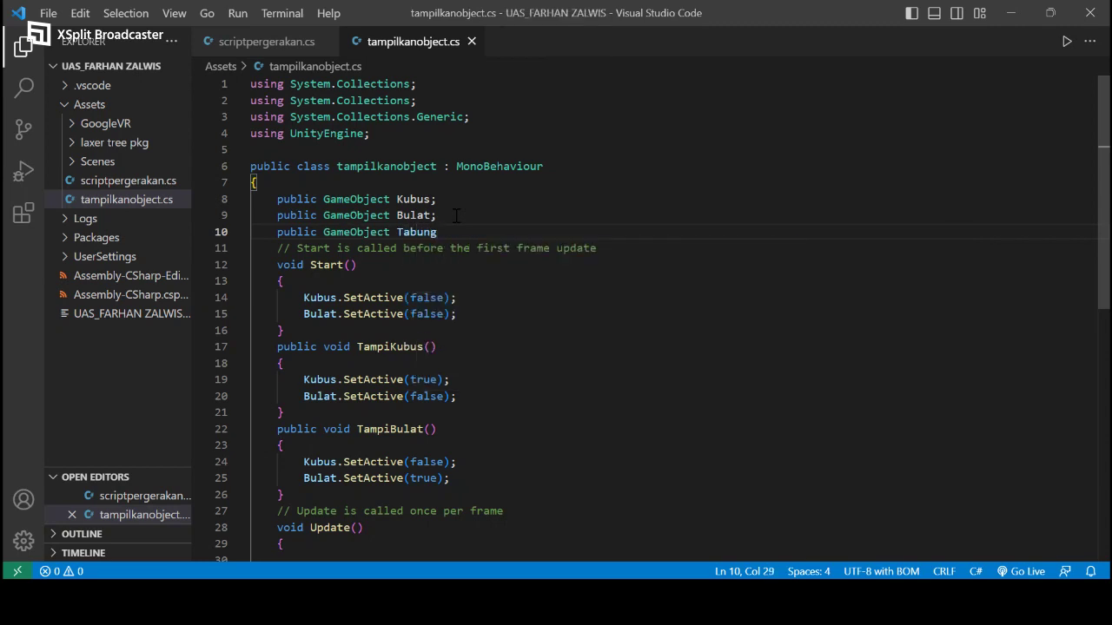
pyautogui.write(';')
# - Add the line Tabung.SetActive(false); to the end of the Start method, below the Bulat line
pyautogui.click(467, 310)
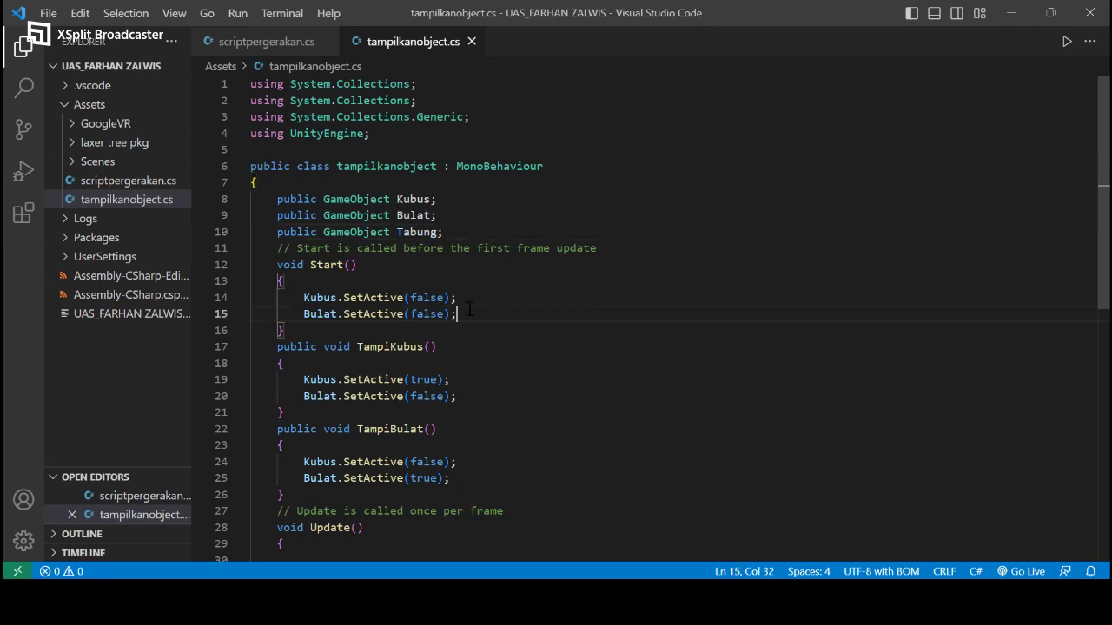
pyautogui.press('Return')
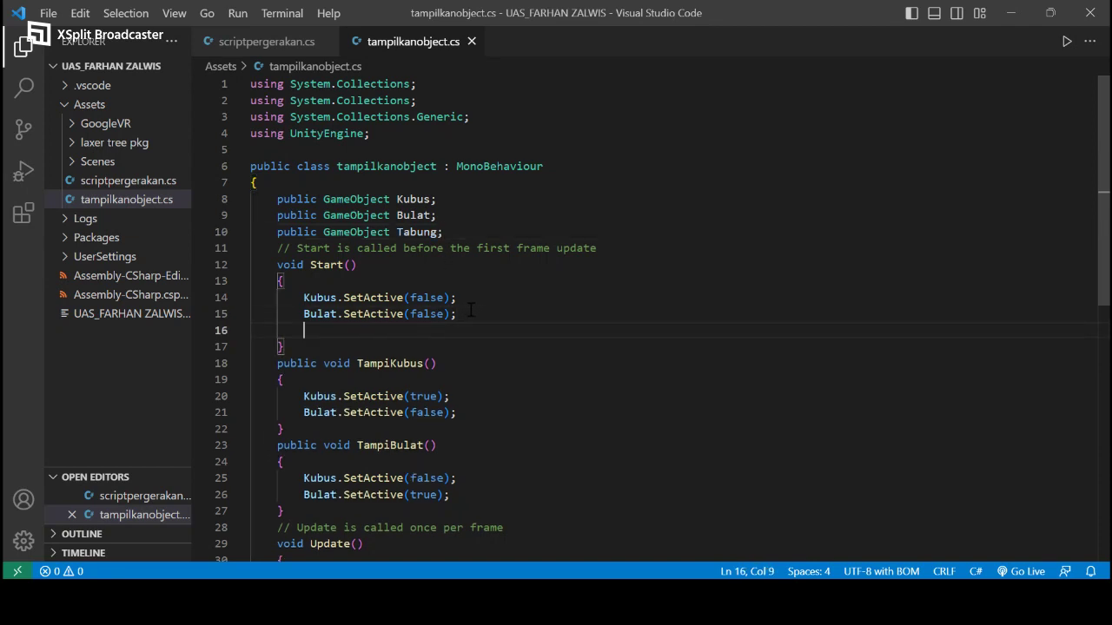
pyautogui.press('capslock')
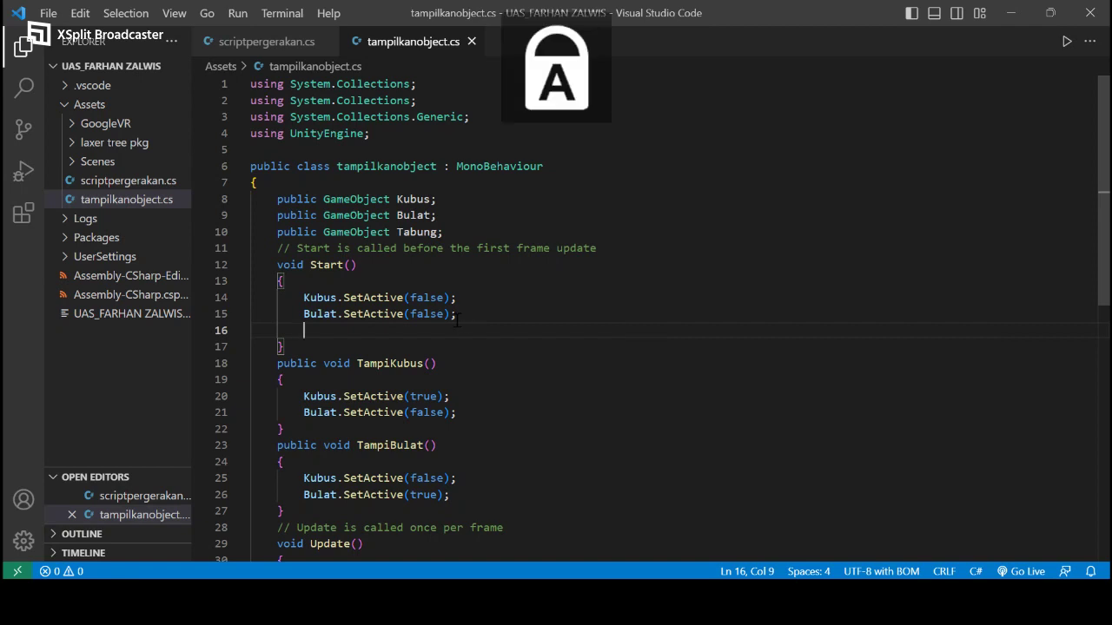
pyautogui.write('T')
pyautogui.press('capslock')
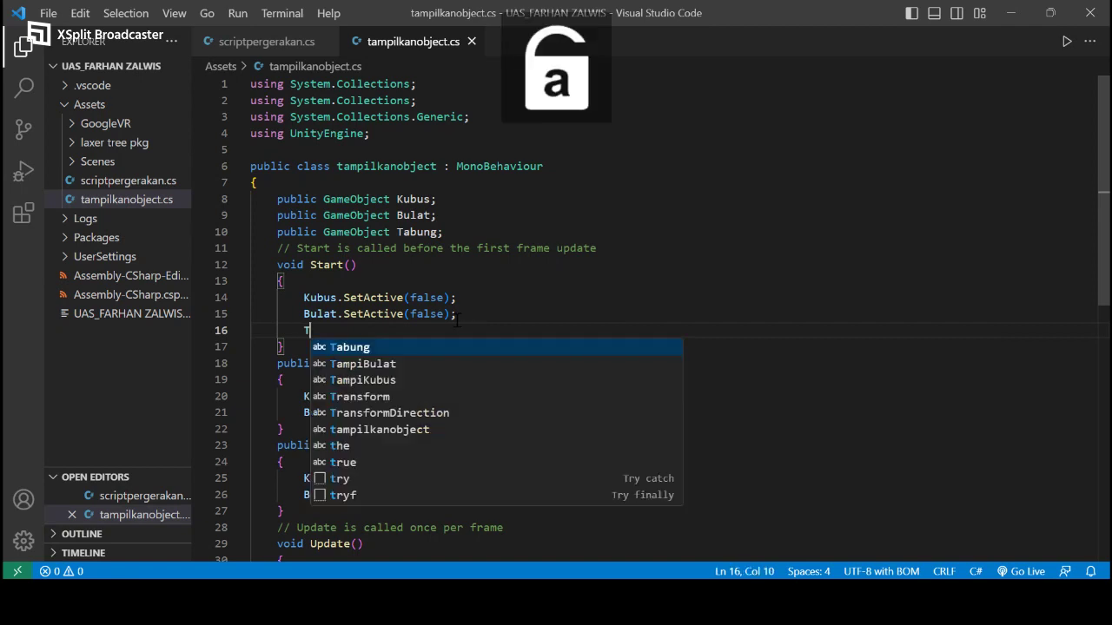
pyautogui.write('a')
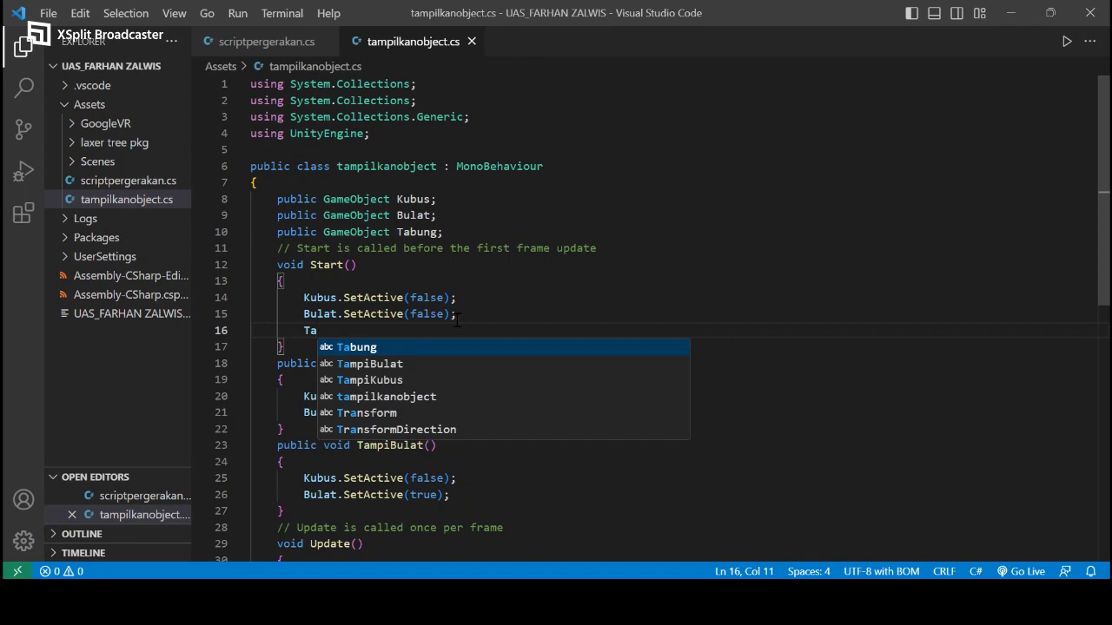
pyautogui.press('Return')
pyautogui.write('.')
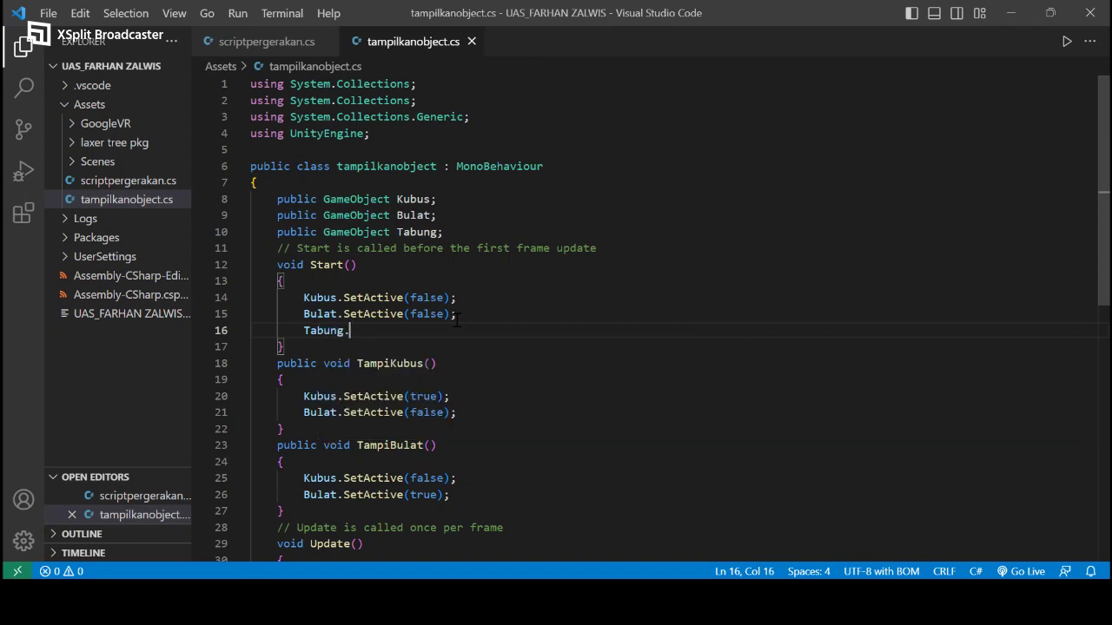
pyautogui.press('capslock')
pyautogui.write('S')
pyautogui.press('capslock')
pyautogui.write('e')
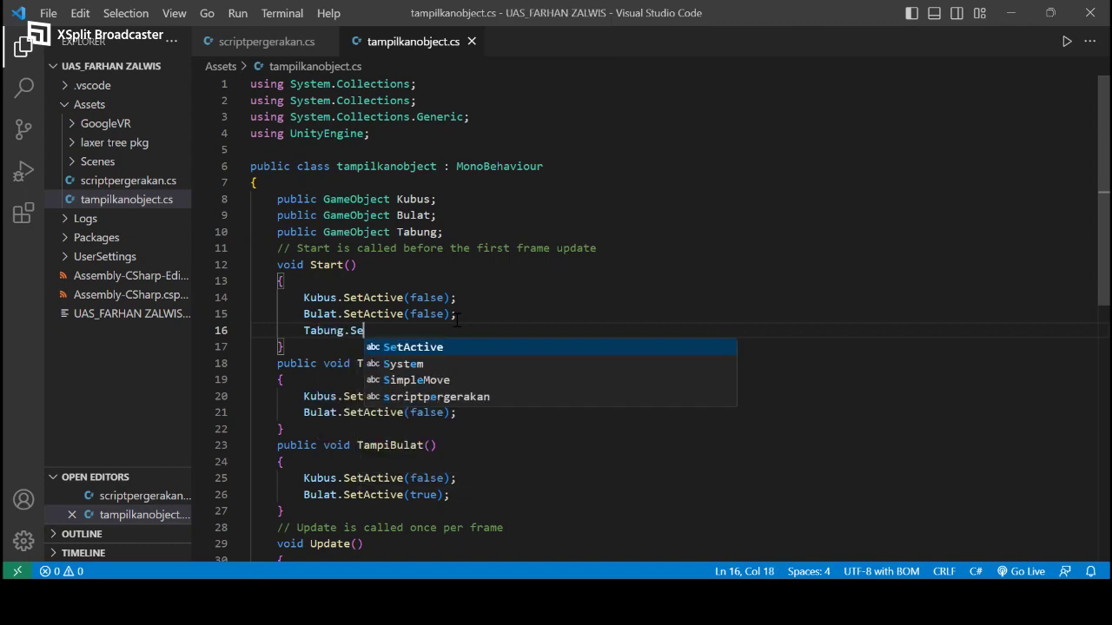
pyautogui.press('Return')
pyautogui.write('(')
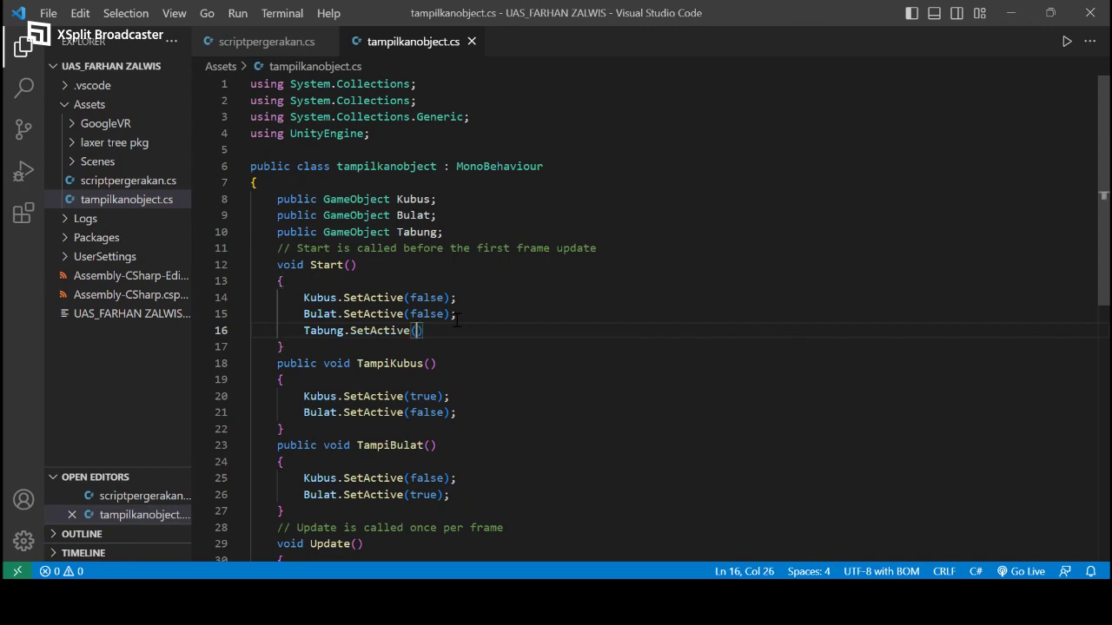
pyautogui.write('fa')
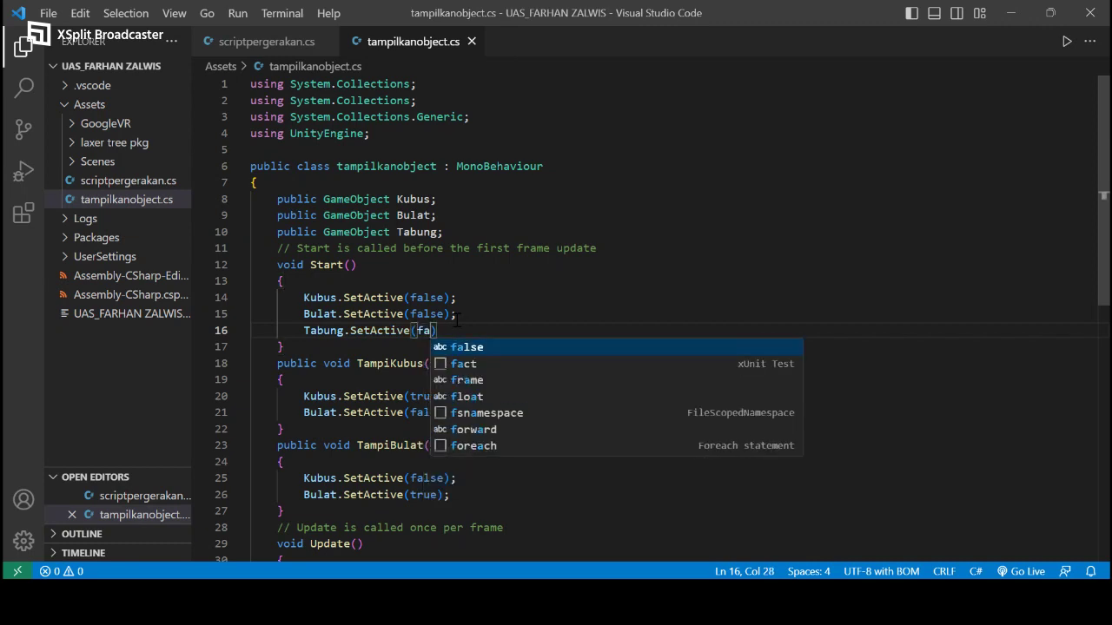
pyautogui.press('Return')
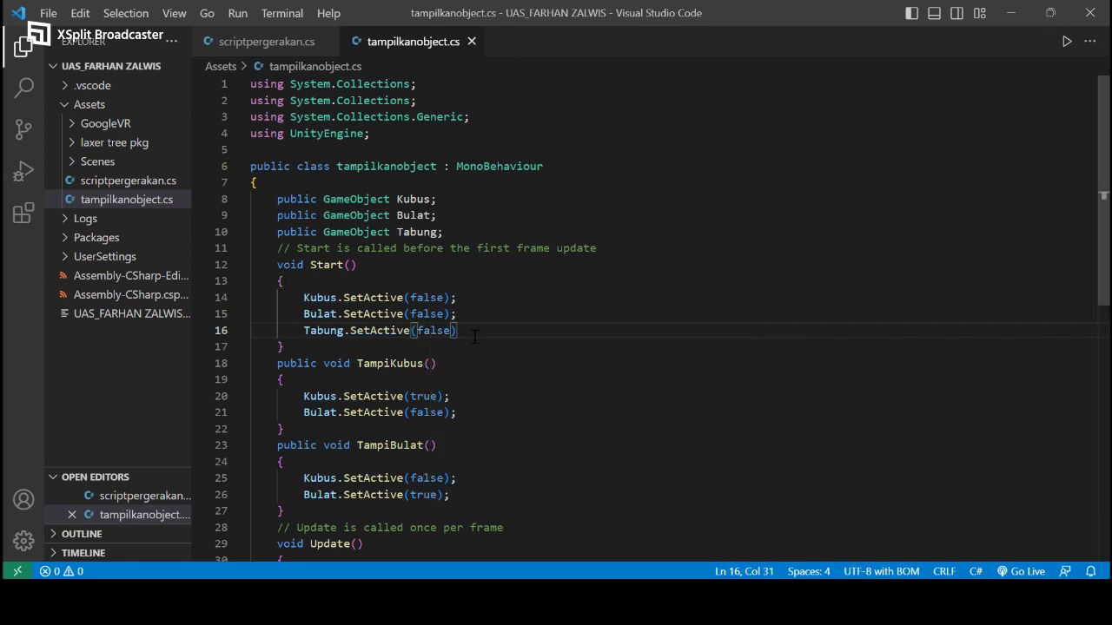
pyautogui.click(475, 331)
pyautogui.write(';')
# - Copy the Tabung.SetActive(false); line from Start to a new line at the end of the TampiKubus method
pyautogui.click(461, 415)
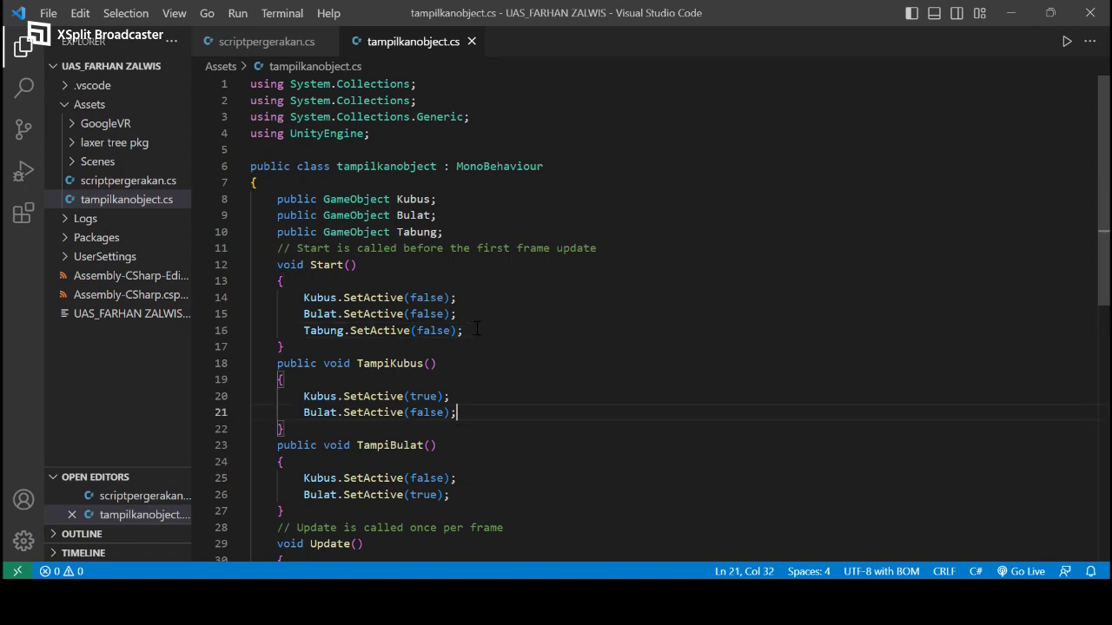
pyautogui.moveTo(475, 331); pyautogui.dragTo(305, 328)
pyautogui.hotkey('ctrl', 'c')
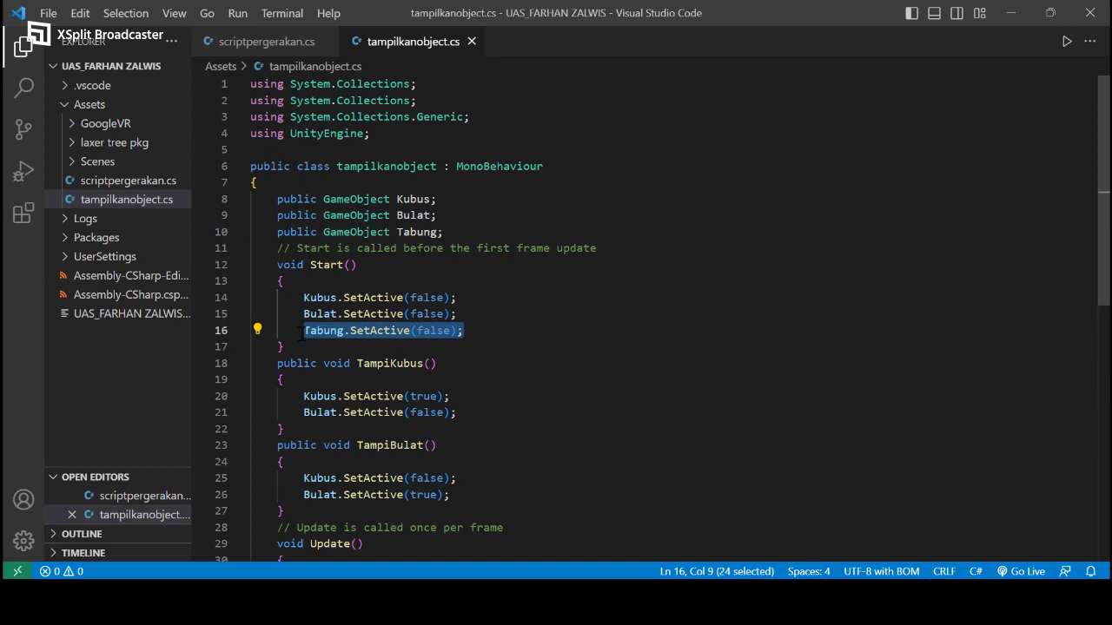
pyautogui.click(465, 413)
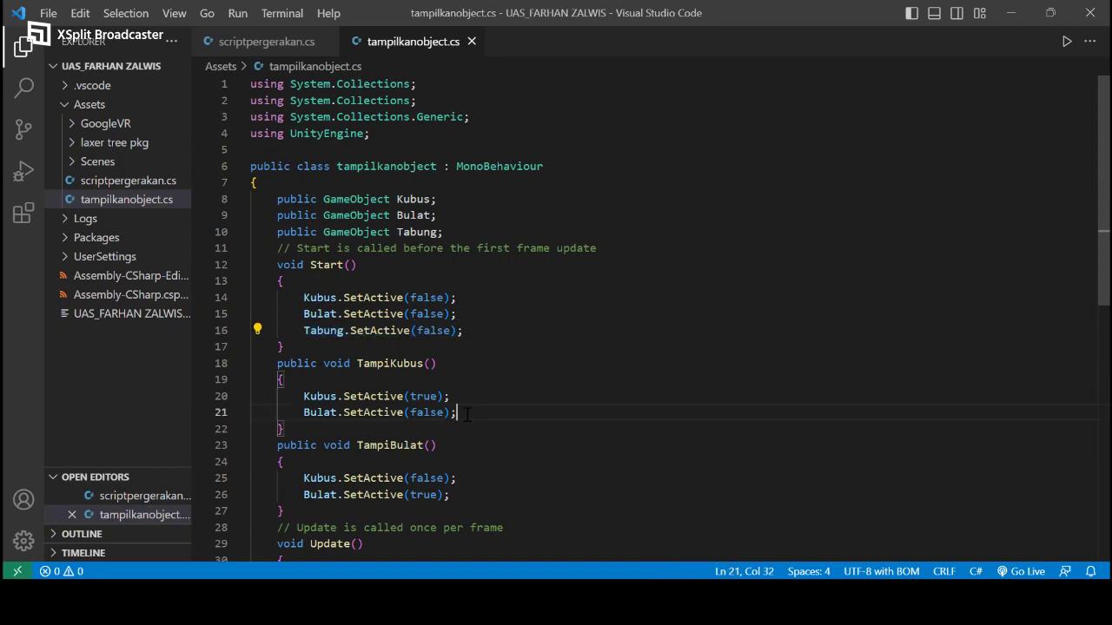
pyautogui.press('Return')
pyautogui.hotkey('ctrl', 'v')
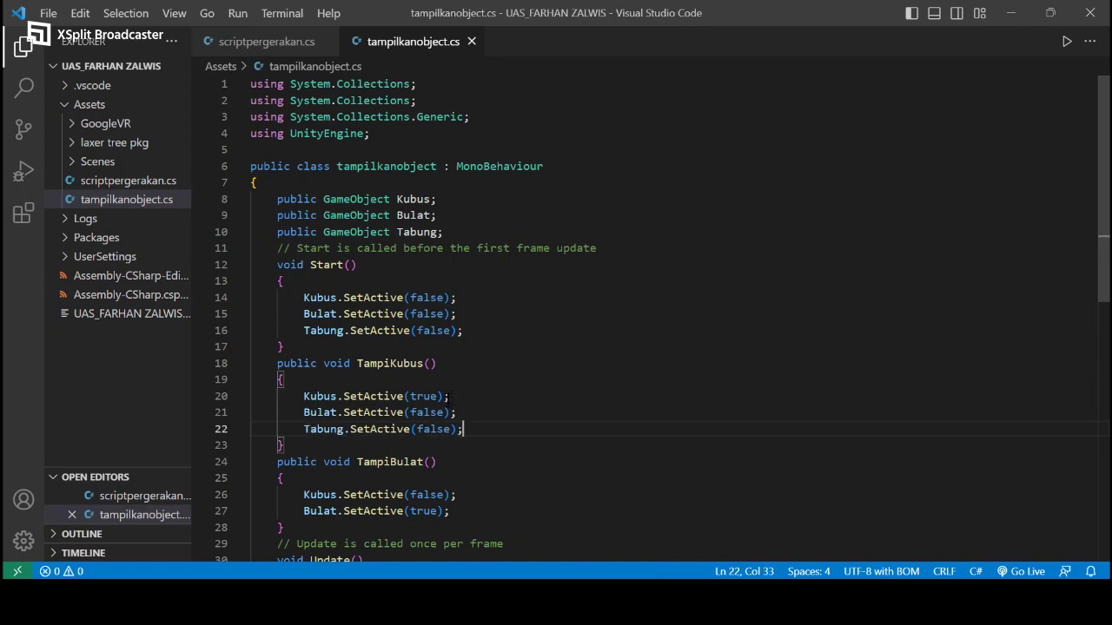
# - Add the line Tabung.SetActive(false); to the end of the TampiBulat method, below the Bulat line
pyautogui.scroll(-2, 456, 408)
pyautogui.click(468, 449)
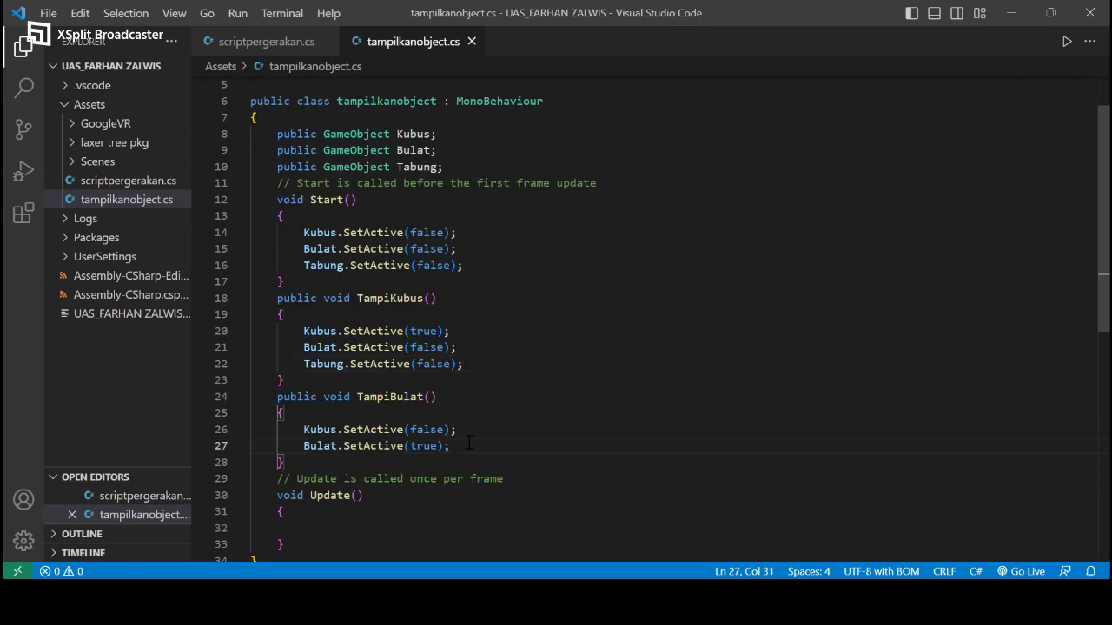
pyautogui.press('Return')
pyautogui.write('\\')
pyautogui.press('BackSpace')
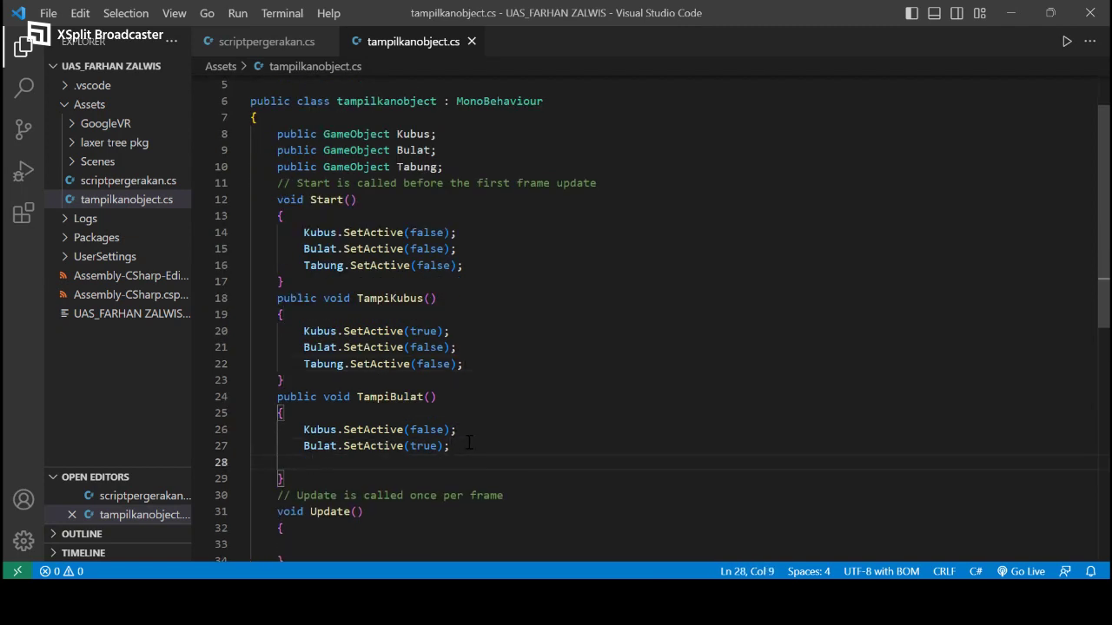
pyautogui.hotkey('ctrl', 'v')
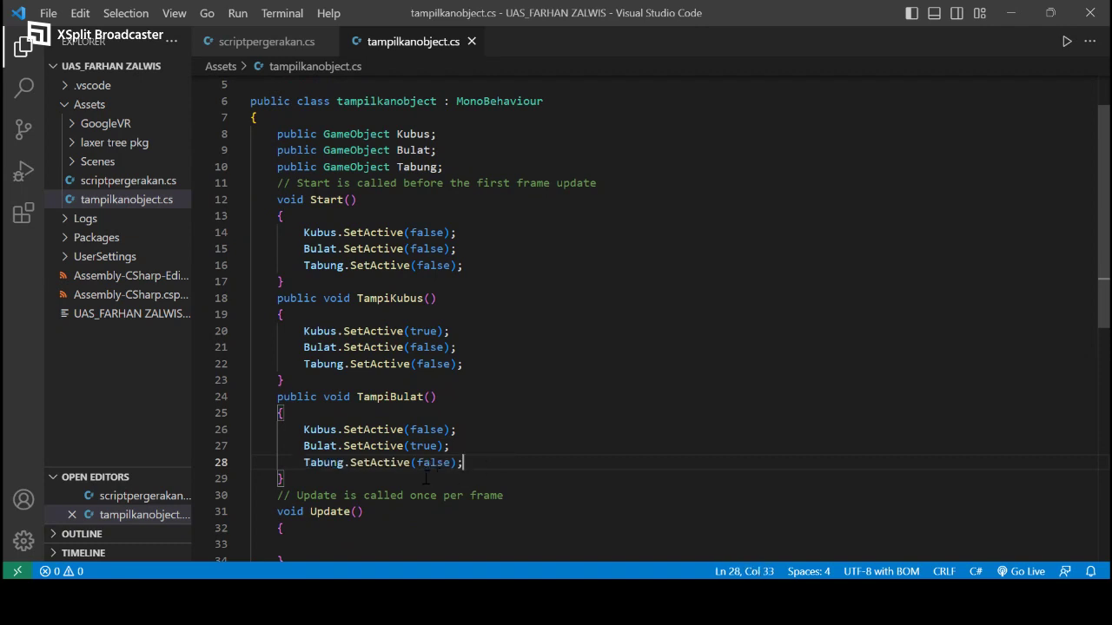
# - Duplicate the whole TampiBulat method directly below itself, above the Update comment
pyautogui.moveTo(387, 476); pyautogui.dragTo(277, 396)
pyautogui.hotkey('ctrl', 'c')
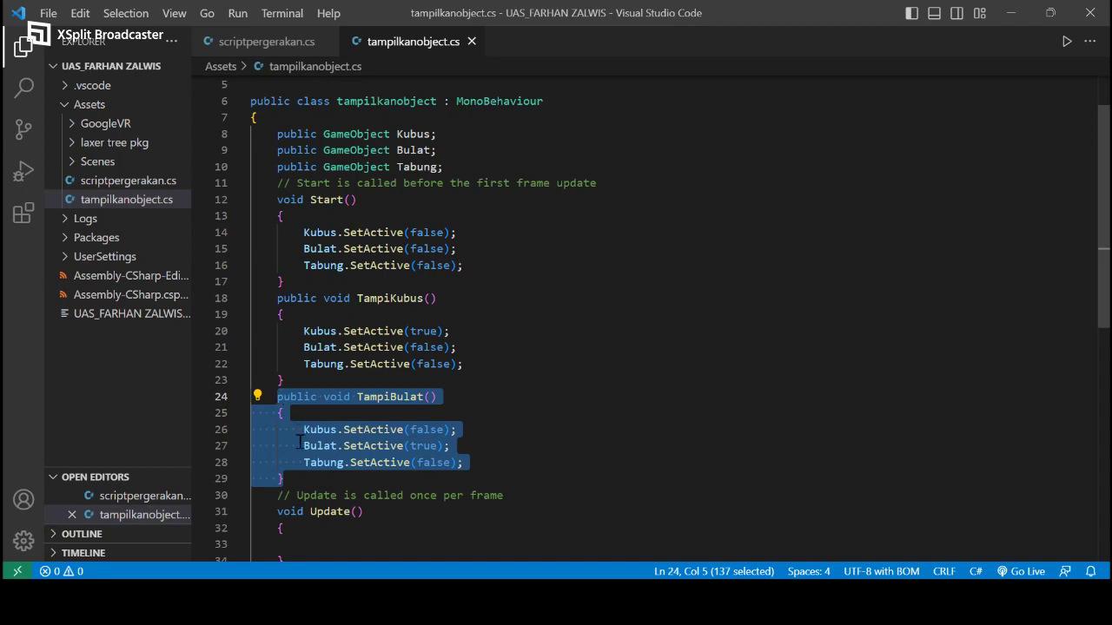
pyautogui.click(301, 477)
pyautogui.press('Return')
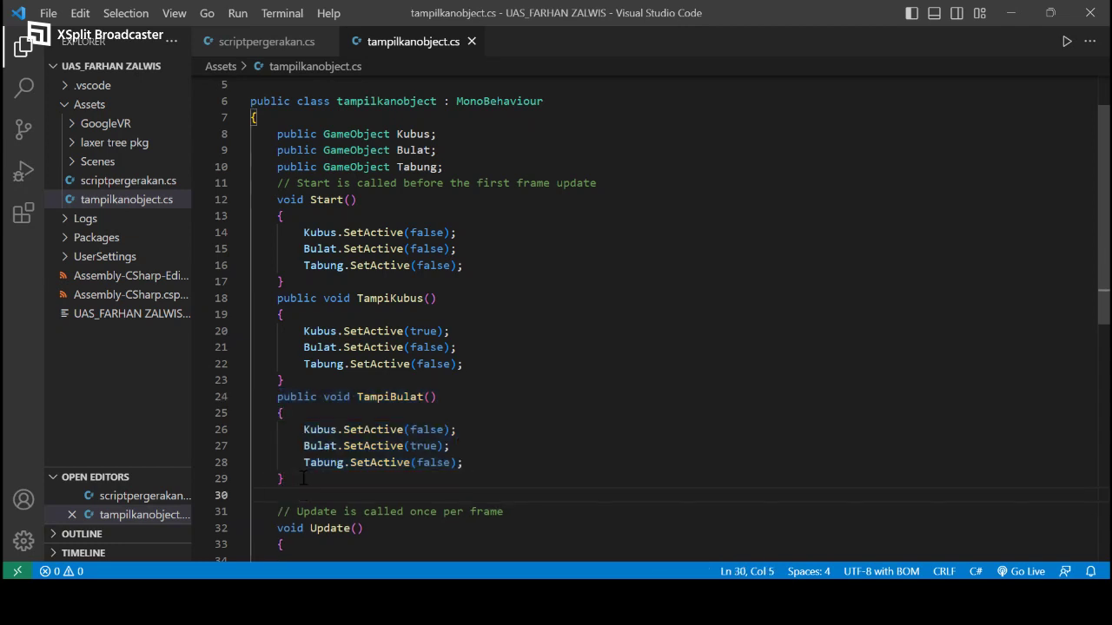
pyautogui.hotkey('ctrl', 'v')
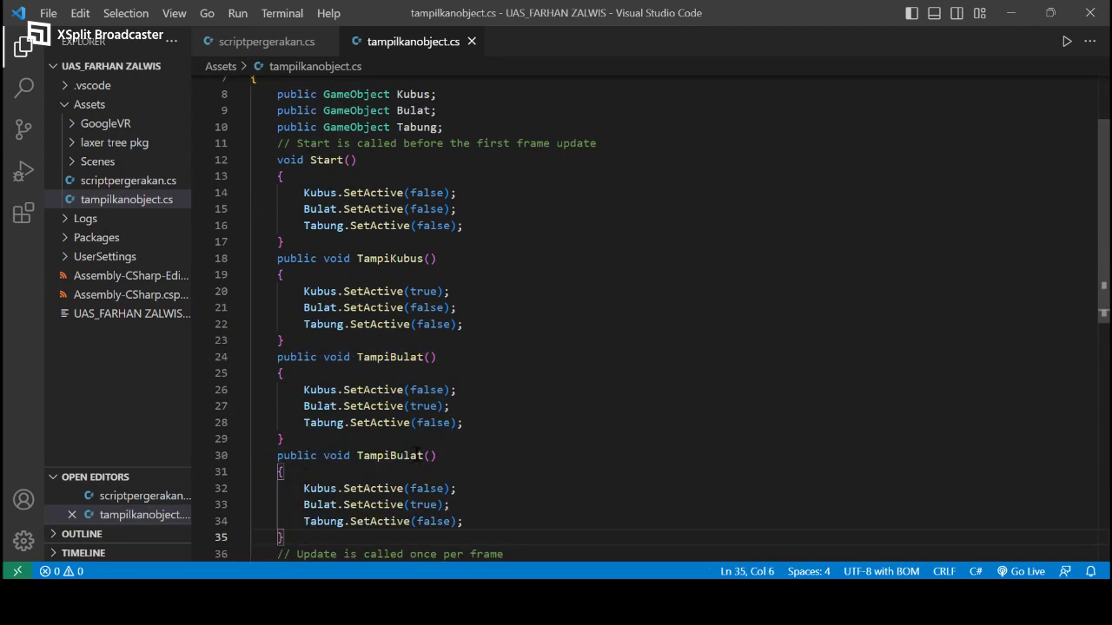
# - In the duplicated TampiBulat method, change the Bulat line to Bulat.SetActive(false);
pyautogui.click(423, 456)
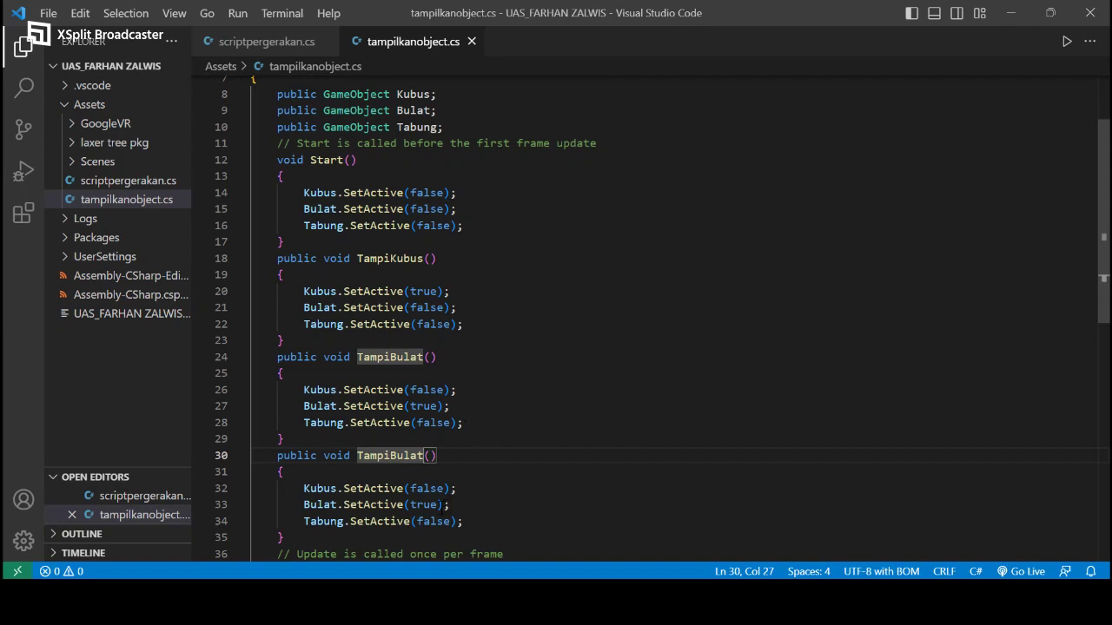
pyautogui.click(436, 504)
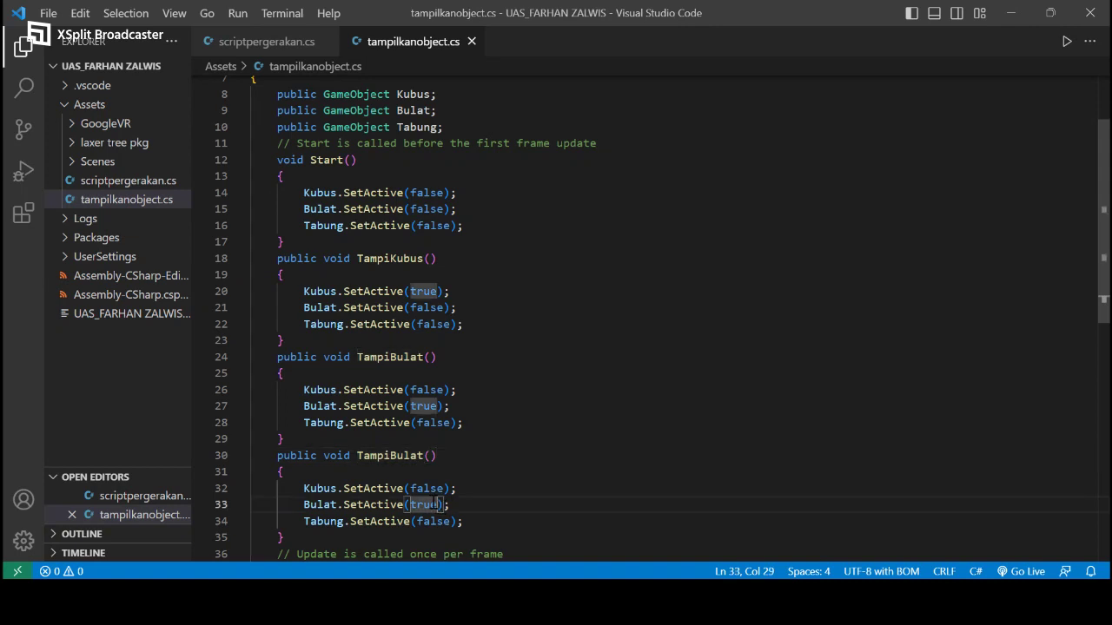
pyautogui.press('BackSpace')
pyautogui.press('BackSpace')
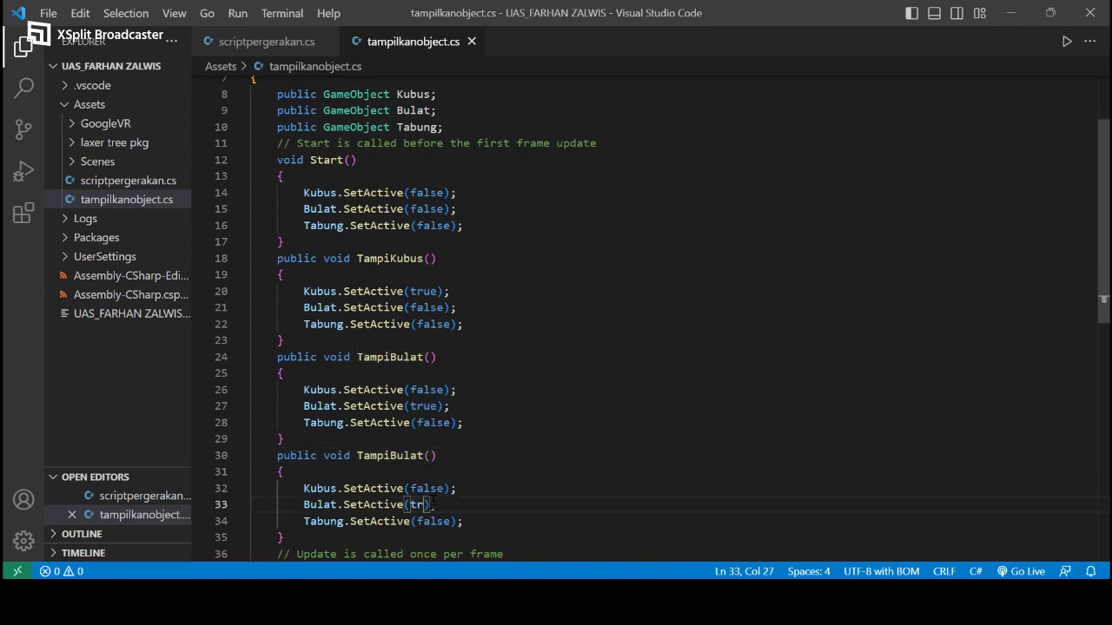
pyautogui.press('BackSpace')
pyautogui.press('BackSpace')
pyautogui.write('fa')
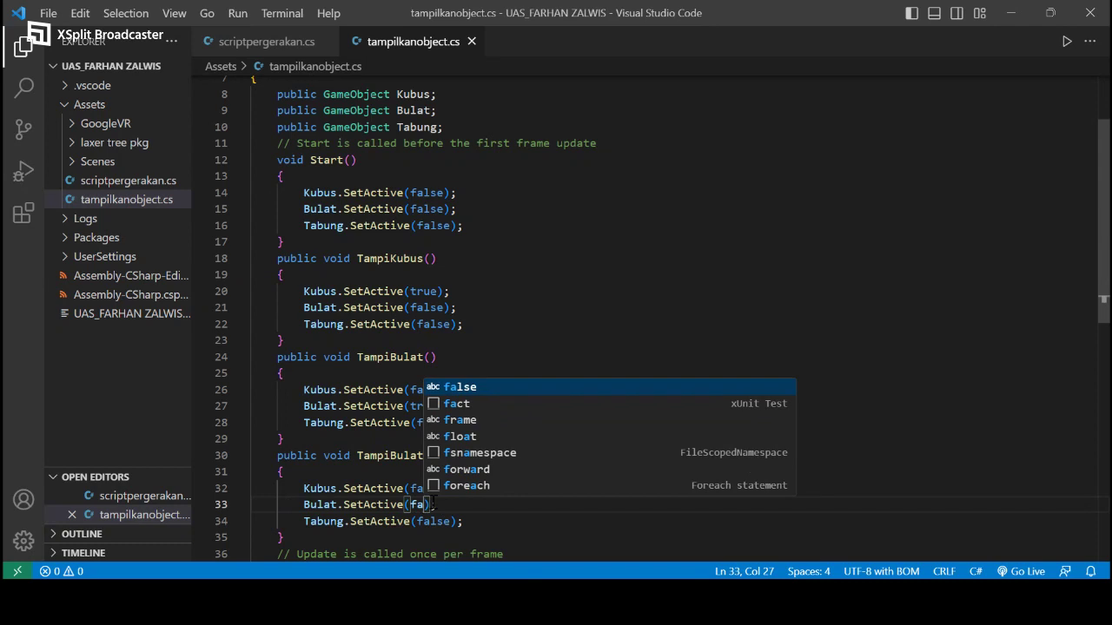
pyautogui.press('Return')
# - In the duplicated TampiBulat method, change the Tabung line to Tabung.SetActive(true);
pyautogui.click(449, 521)
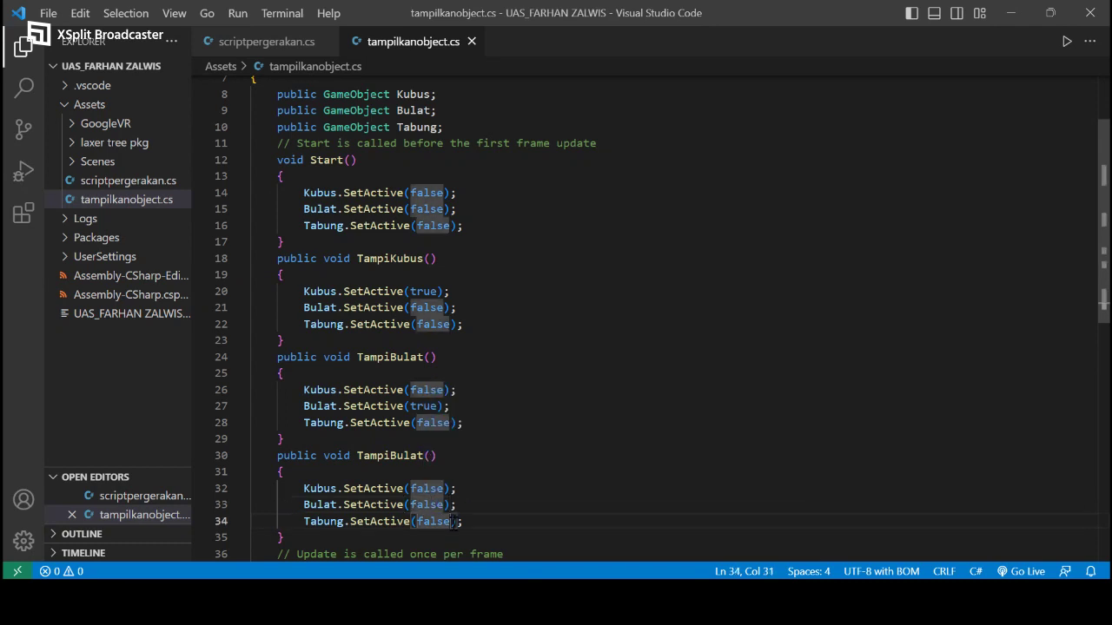
pyautogui.press('BackSpace')
pyautogui.press('BackSpace')
pyautogui.press('BackSpace')
pyautogui.press('BackSpace')
pyautogui.press('BackSpace')
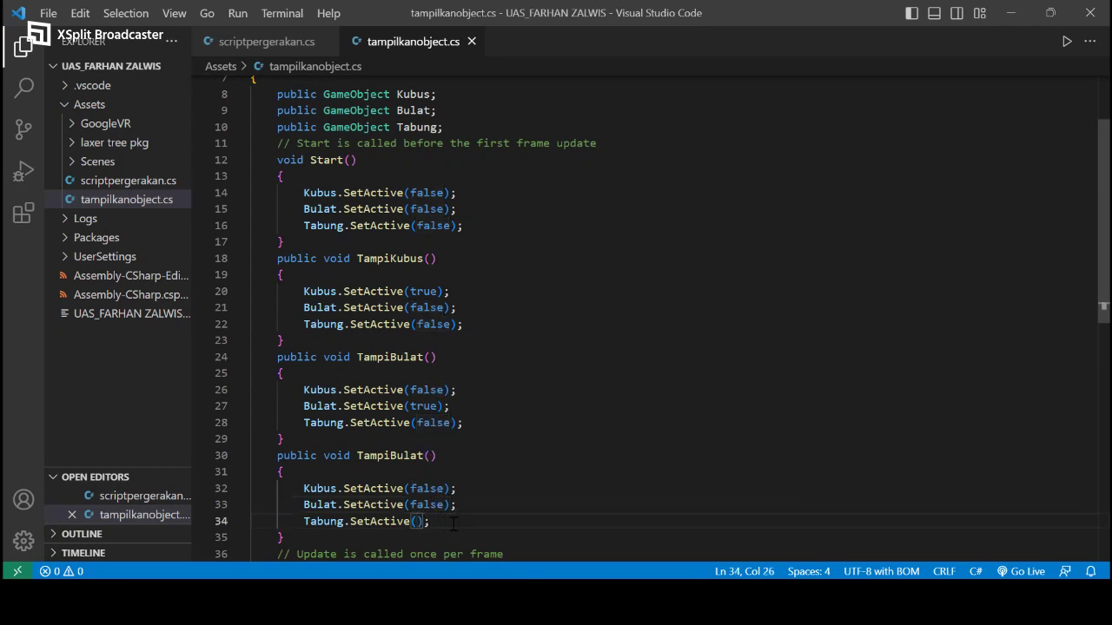
pyautogui.write('true')
pyautogui.press('Escape')
pyautogui.scroll(2, 485, 477)
pyautogui.scroll(-1, 569, 342)
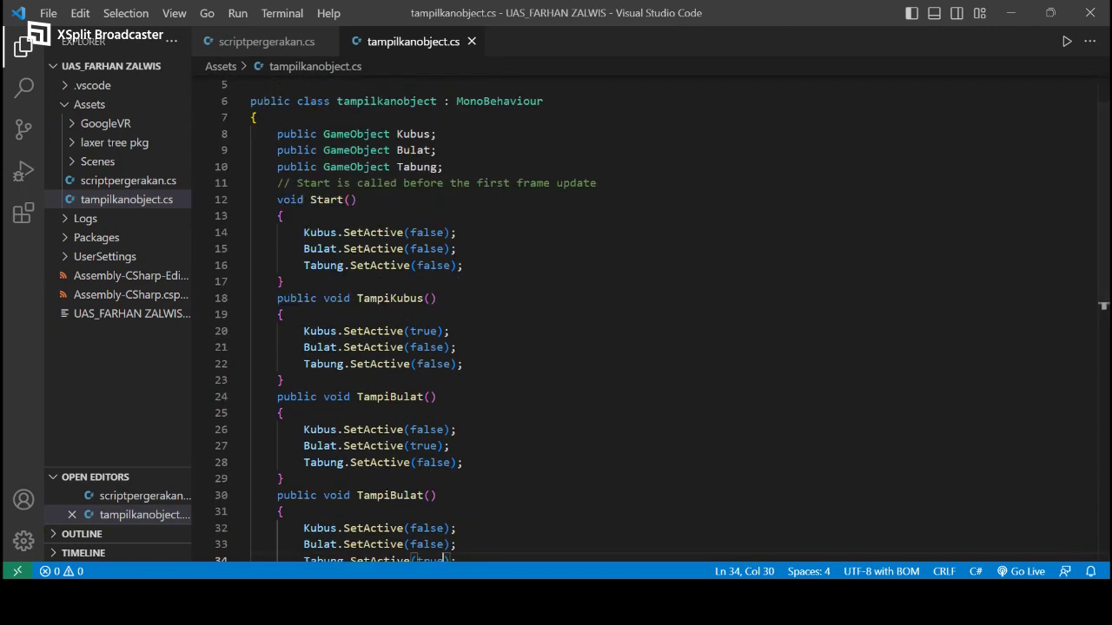
# - Switch to Unity and attach the tampilkanobject script to the parent game object named Object
pyautogui.moveTo(742, 599)
pyautogui.hotkey('alt', 'Tab')
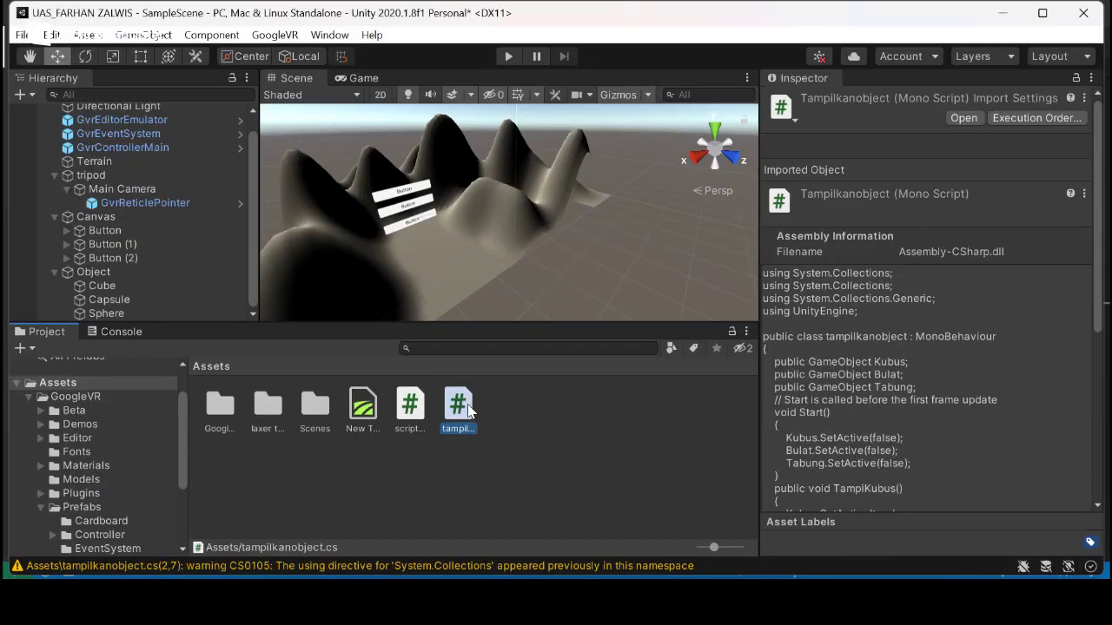
pyautogui.moveTo(469, 411); pyautogui.dragTo(158, 272)
pyautogui.doubleClick(157, 272)
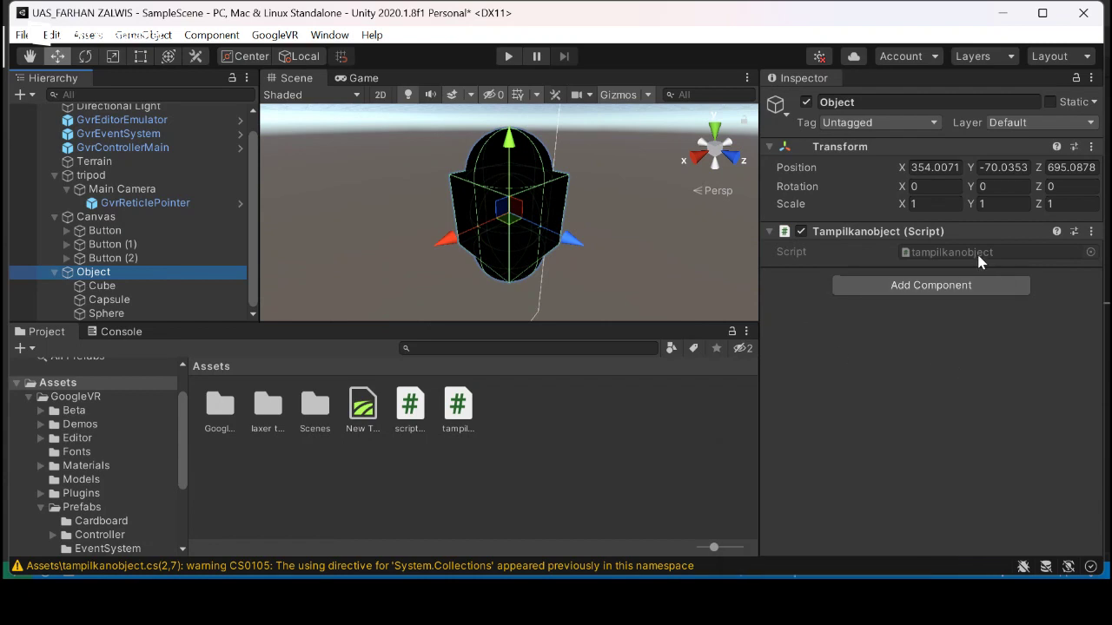
# - Reopen tampilkanobject.cs from the Unity assets in Visual Studio Code and review its variables and methods
pyautogui.click(458, 404)
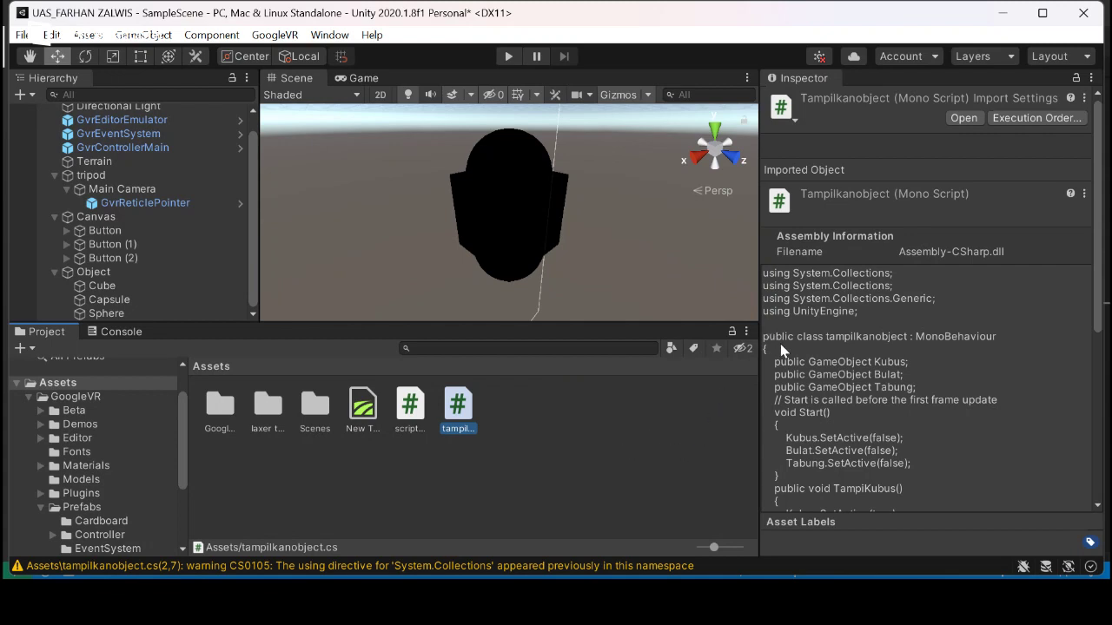
pyautogui.click(646, 383)
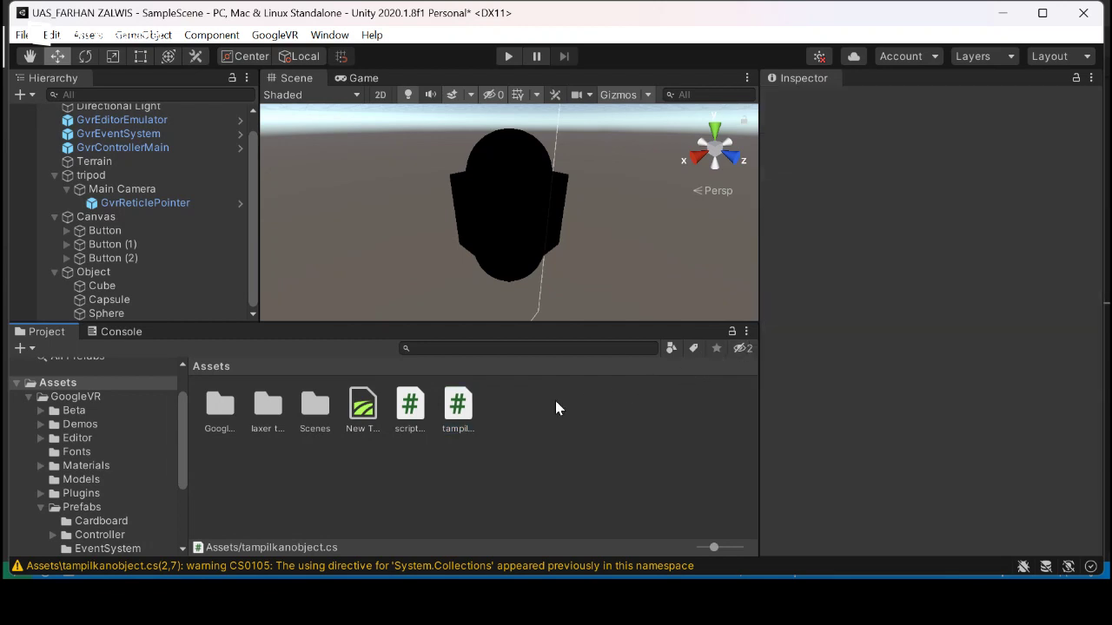
pyautogui.click(466, 401)
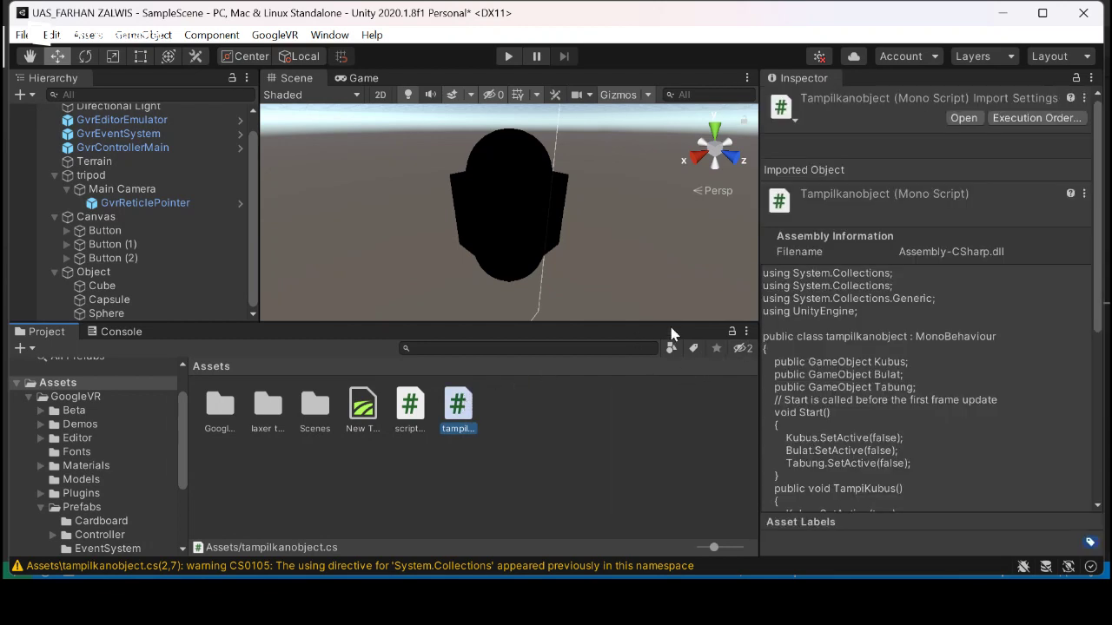
pyautogui.doubleClick(462, 408)
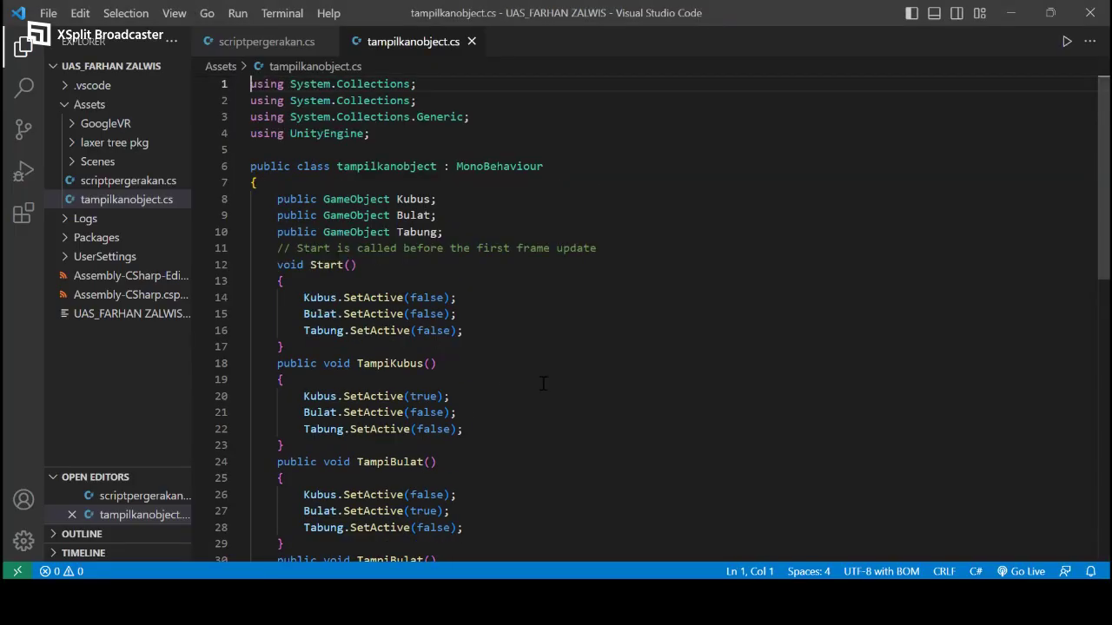
pyautogui.scroll(-2, 543, 383)
pyautogui.scroll(-2, 542, 383)
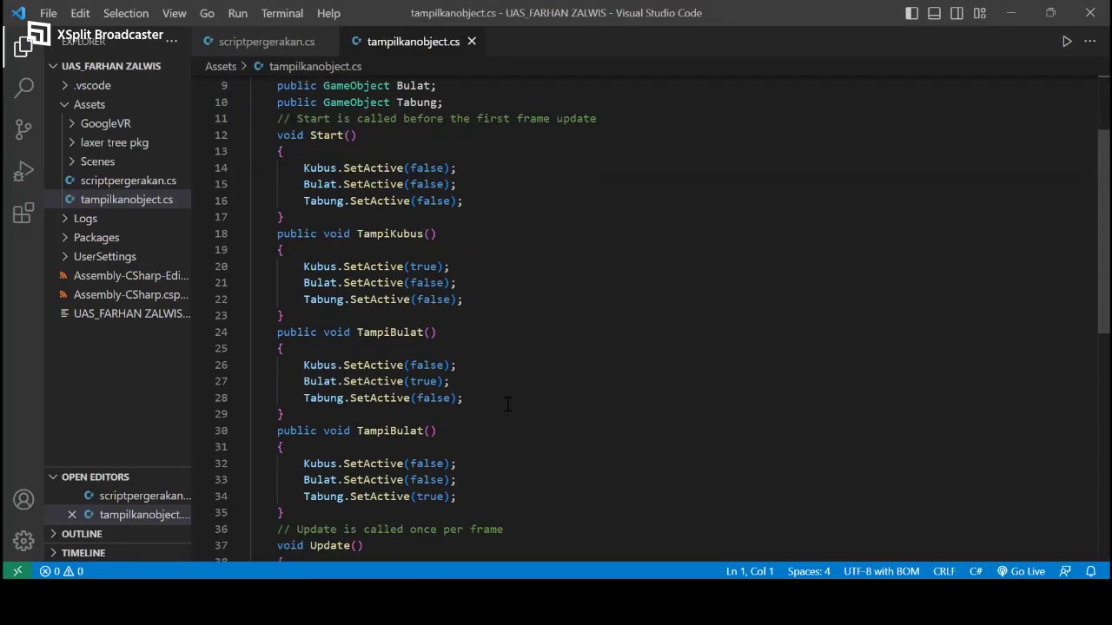
pyautogui.scroll(2, 531, 233)
pyautogui.scroll(2, 534, 230)
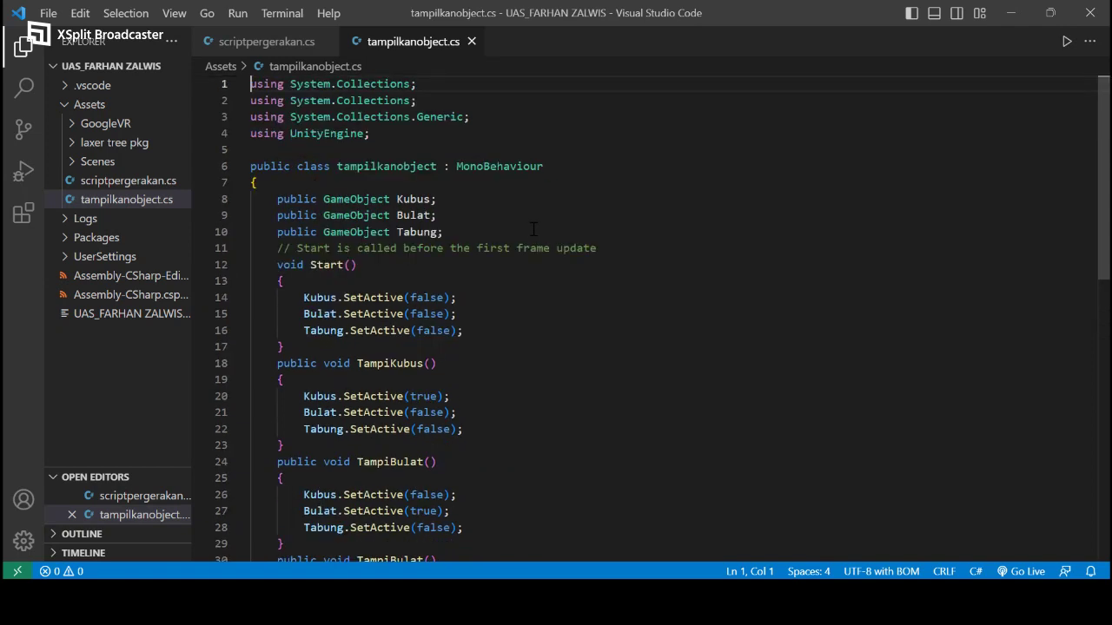
pyautogui.scroll(-12, 334, 196)
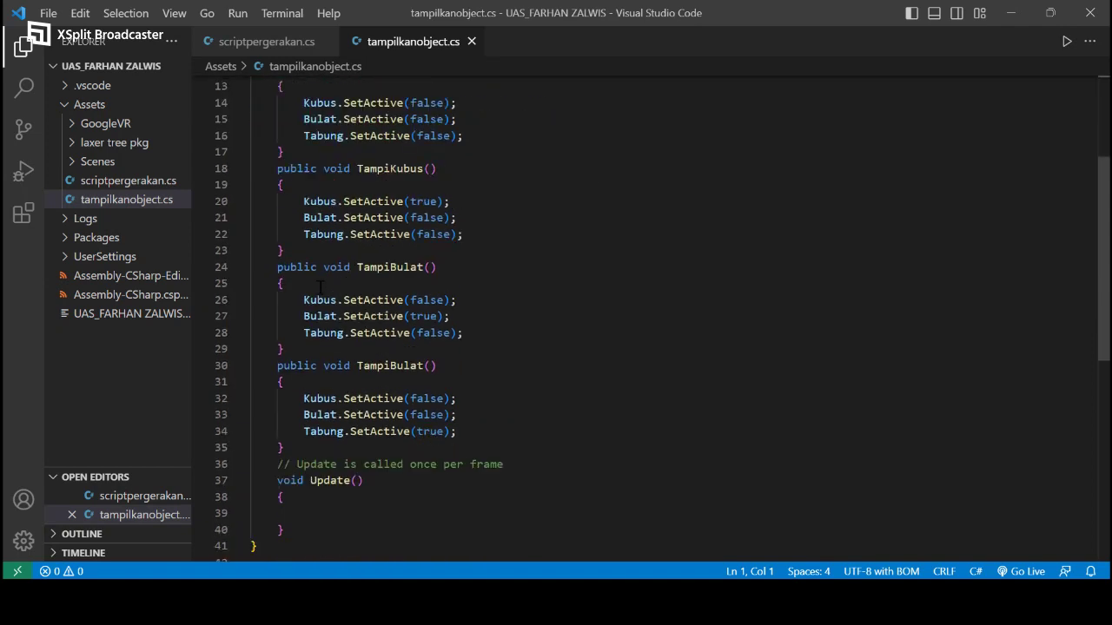
pyautogui.scroll(2, 313, 365)
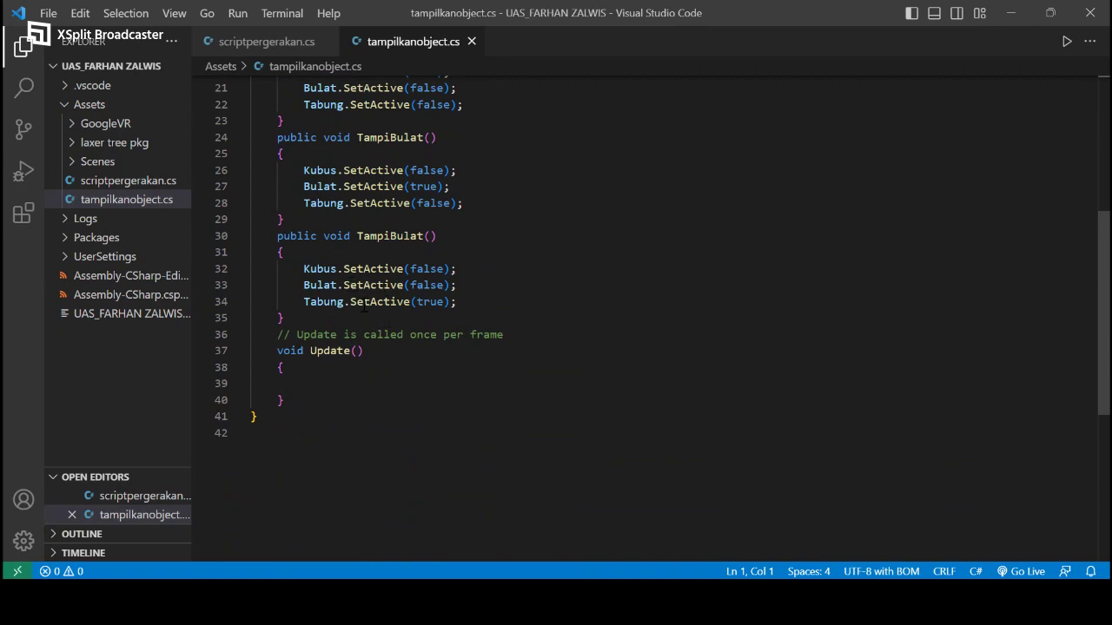
pyautogui.scroll(3, 500, 266)
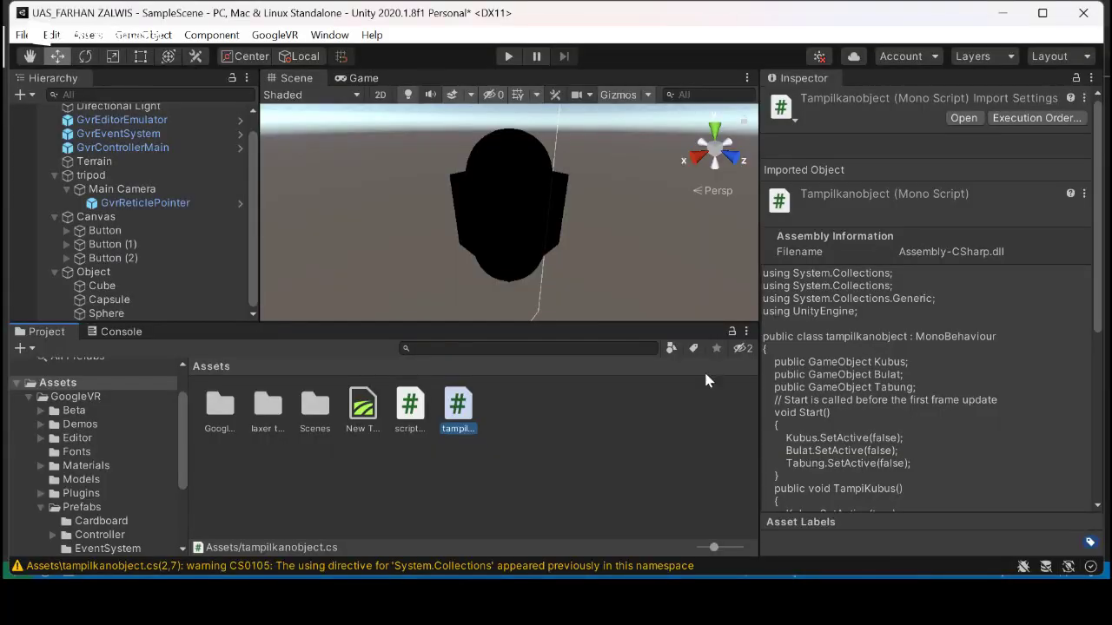
# - Back in Unity, attach the tampilkanobject script to Object again and remove that script component
pyautogui.moveTo(460, 410); pyautogui.dragTo(152, 274)
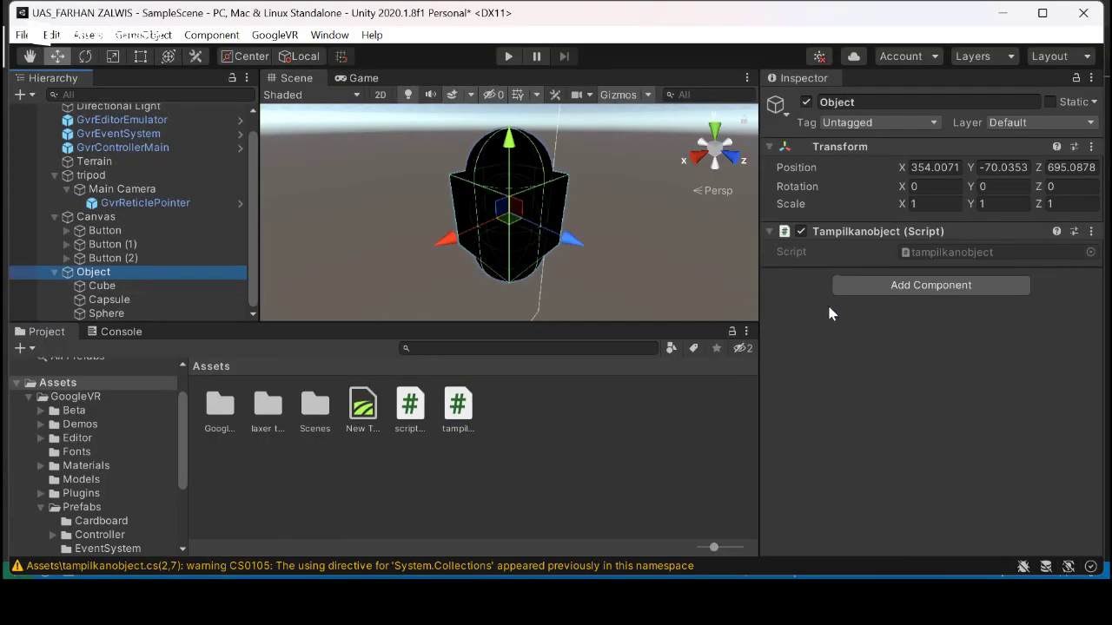
pyautogui.click(1091, 231)
pyautogui.click(1058, 251)
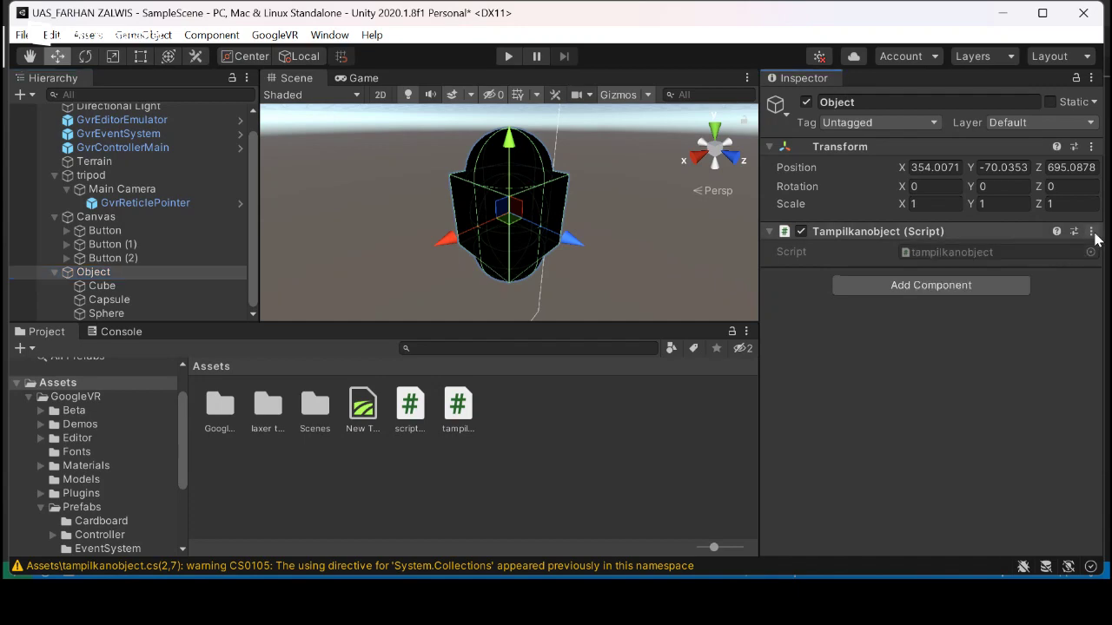
pyautogui.click(1091, 231)
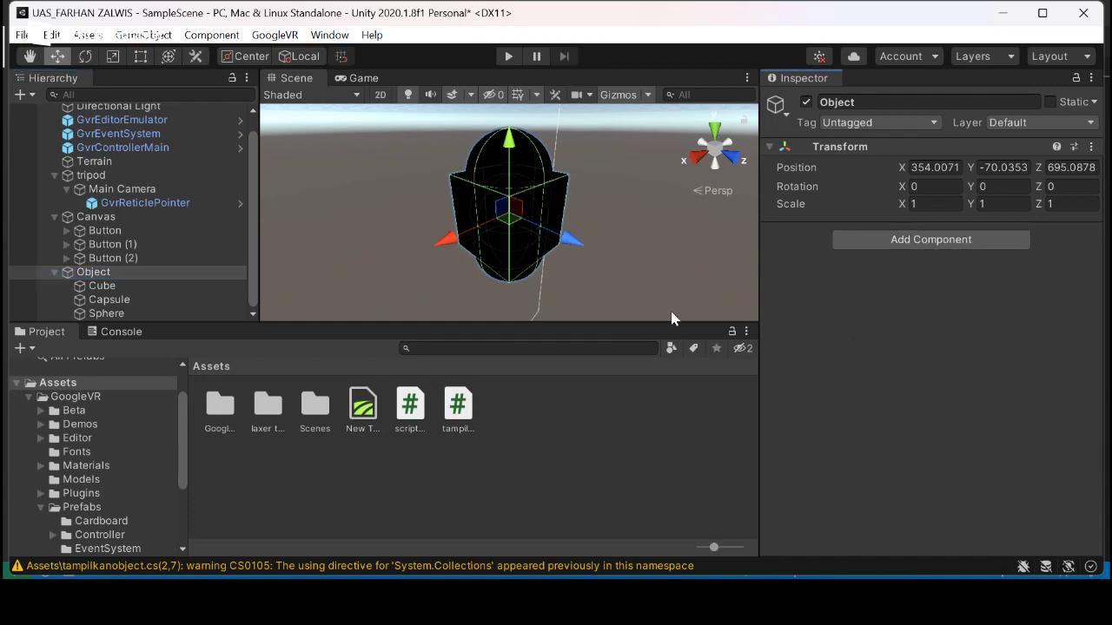
# - Delete the tampilkanobject script from the project's Assets folder
pyautogui.click(444, 412)
pyautogui.rightClick(451, 416)
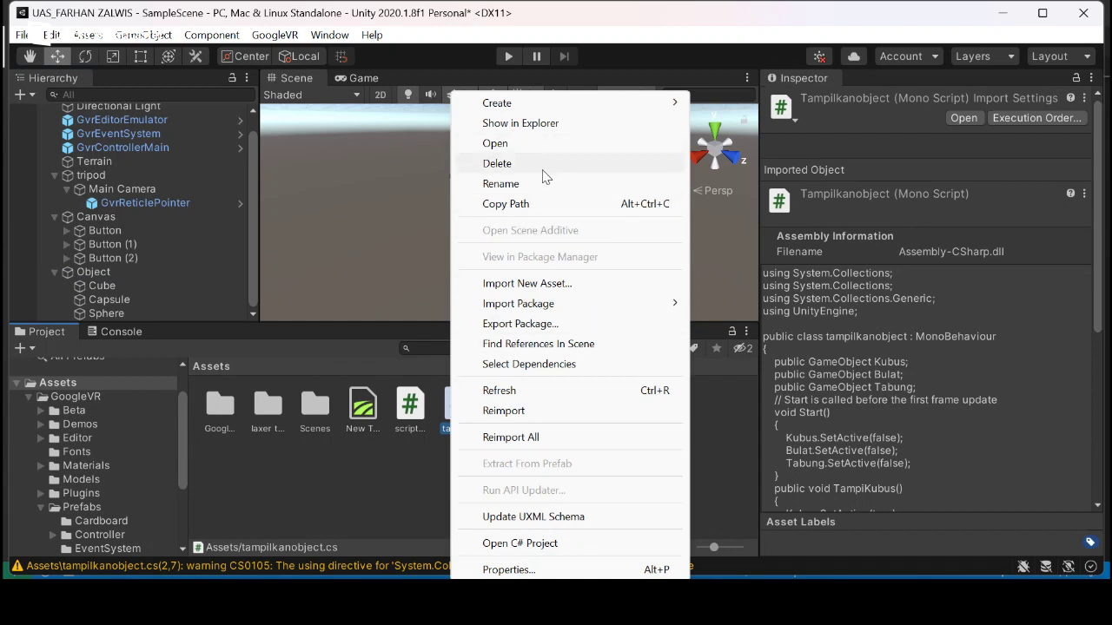
pyautogui.click(498, 163)
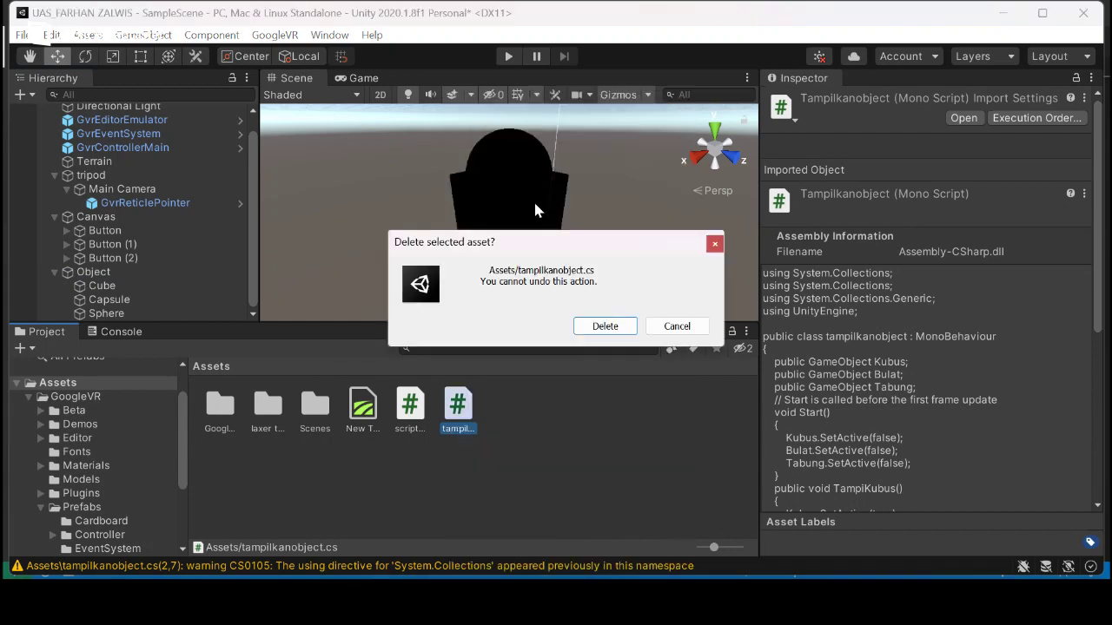
pyautogui.click(602, 326)
pyautogui.rightClick(494, 420)
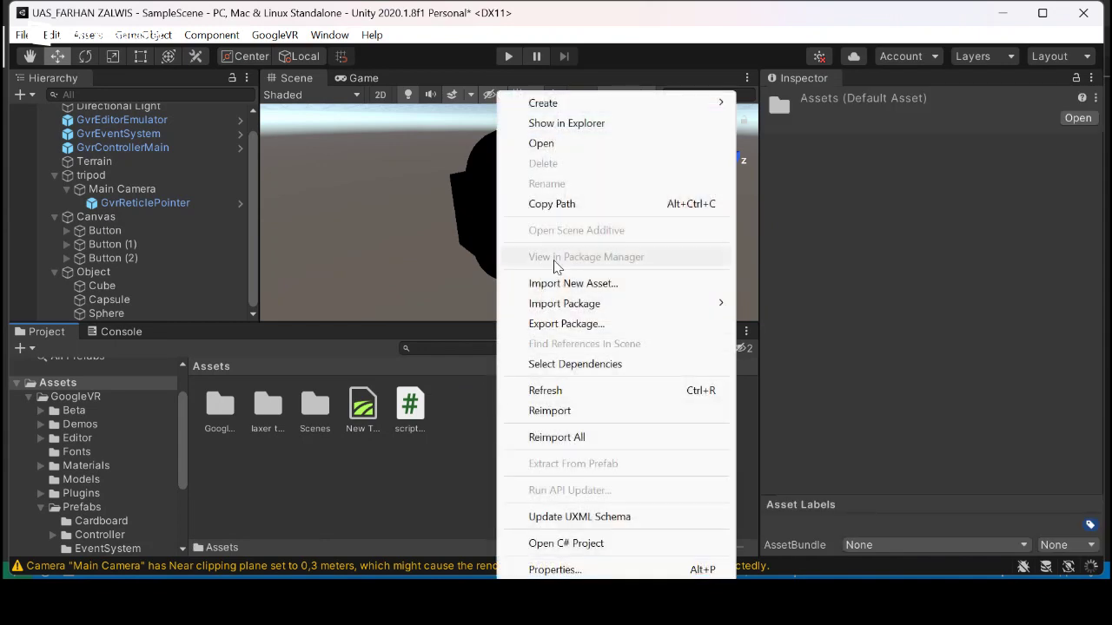
pyautogui.moveTo(598, 106)
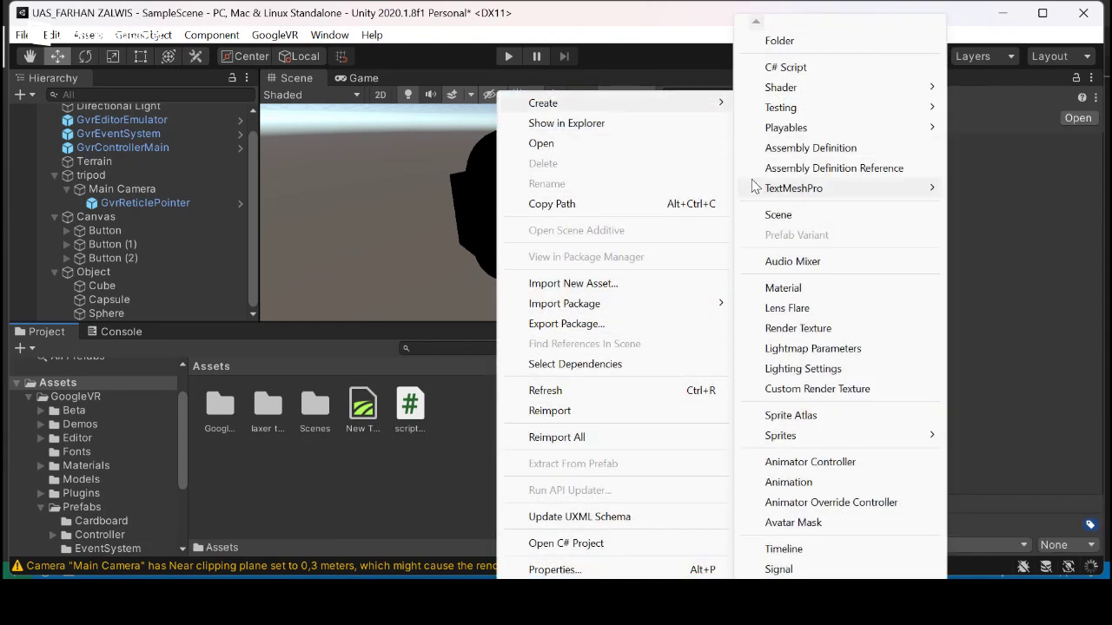
pyautogui.click(465, 445)
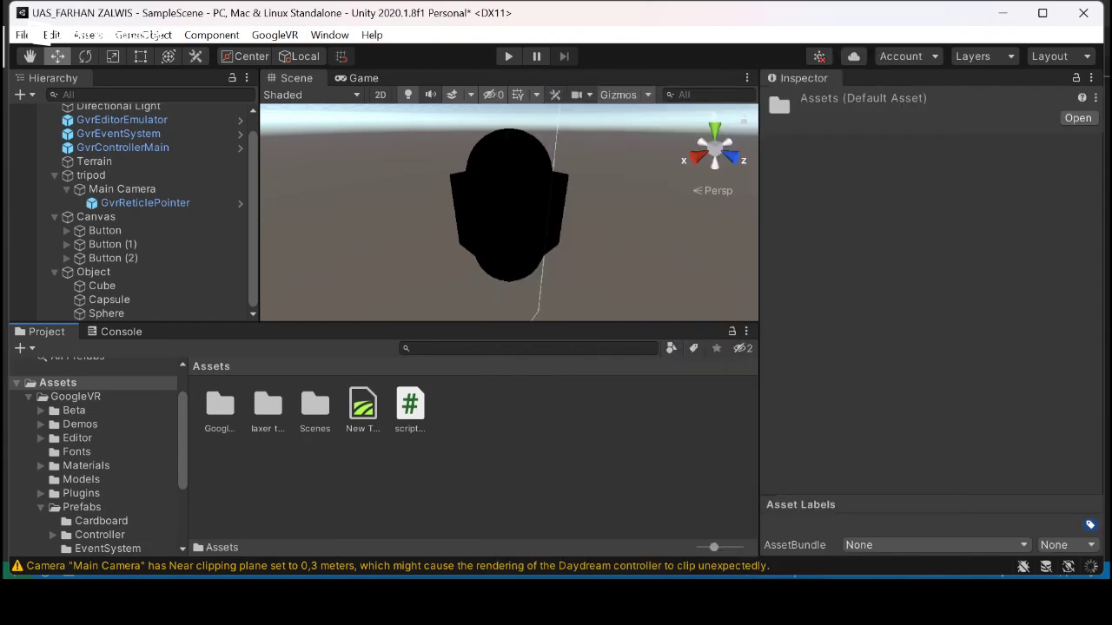
# - Switch to Visual Studio Code, select all the code in the deleted tampilkanobject.cs, and close that file
pyautogui.hotkey('alt', 'Tab')
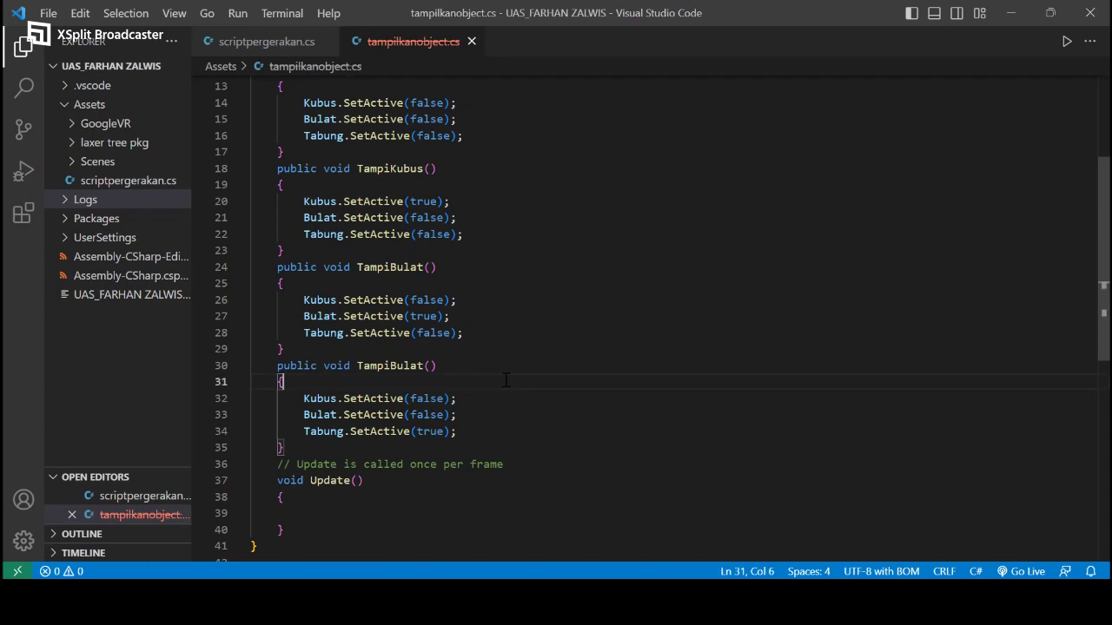
pyautogui.hotkey('ctrl', 'a')
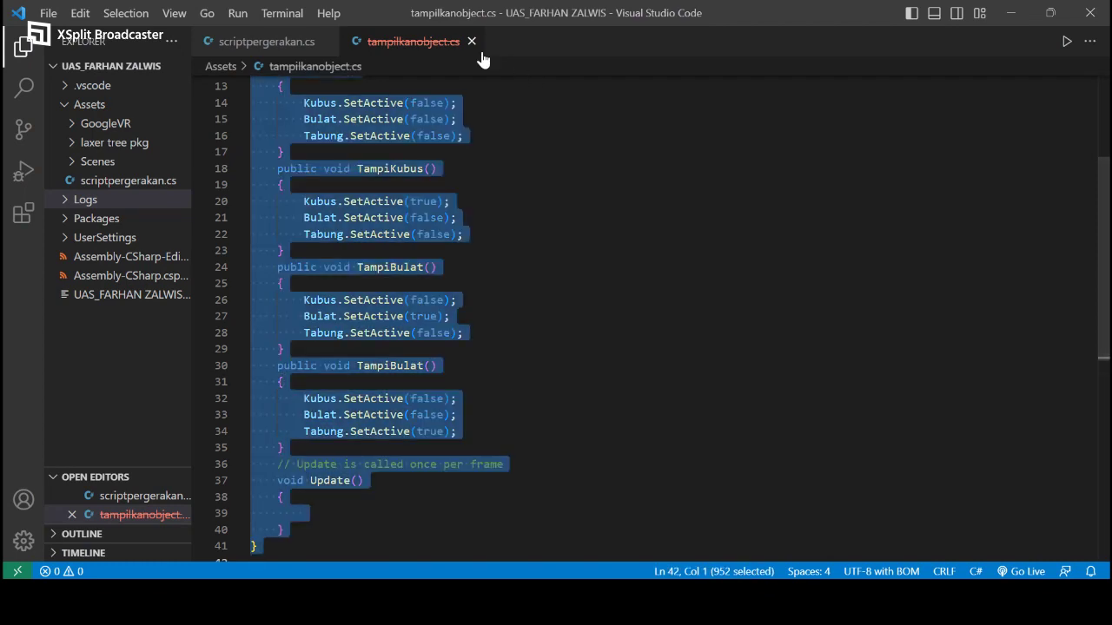
pyautogui.click(472, 41)
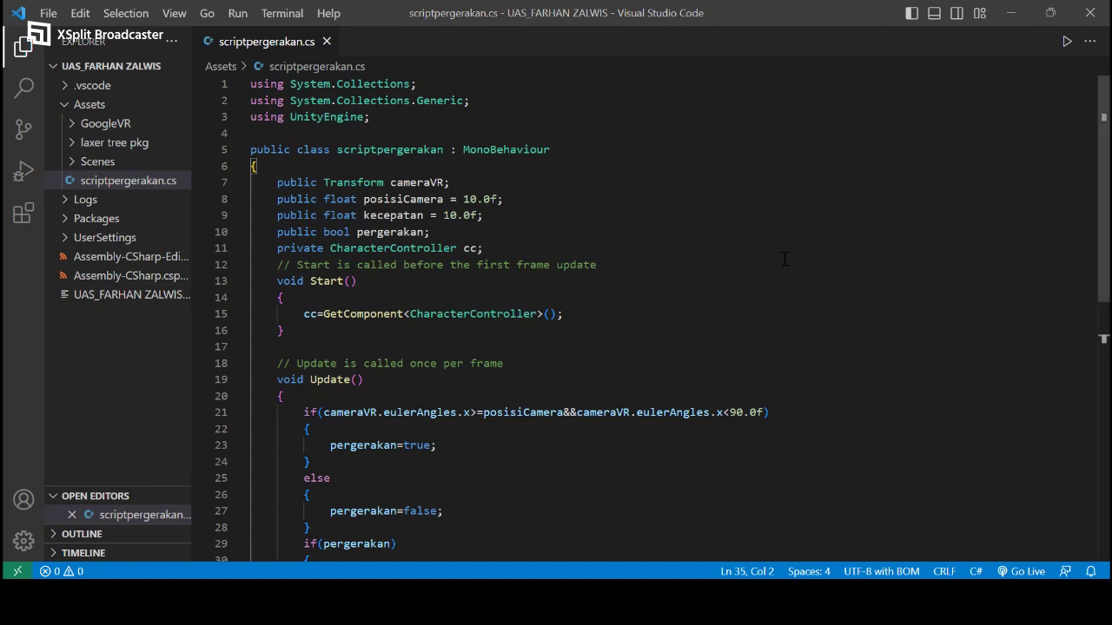
# - Switch to Unity, create a new C# script in the Assets folder, and try to rename it
pyautogui.click(781, 513)
pyautogui.rightClick(640, 448)
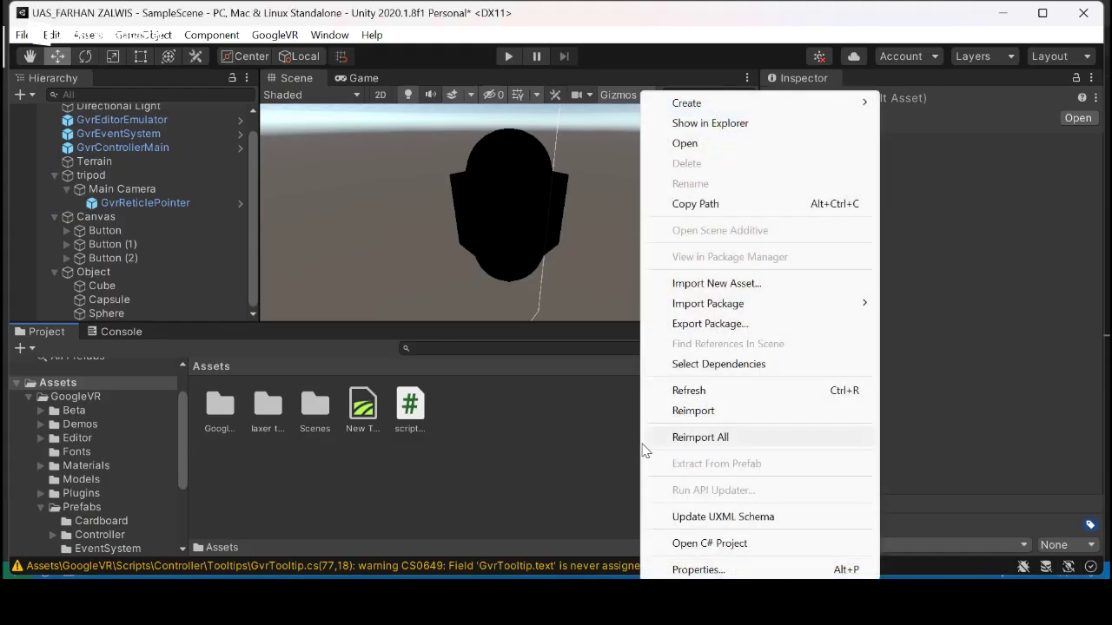
pyautogui.moveTo(734, 102)
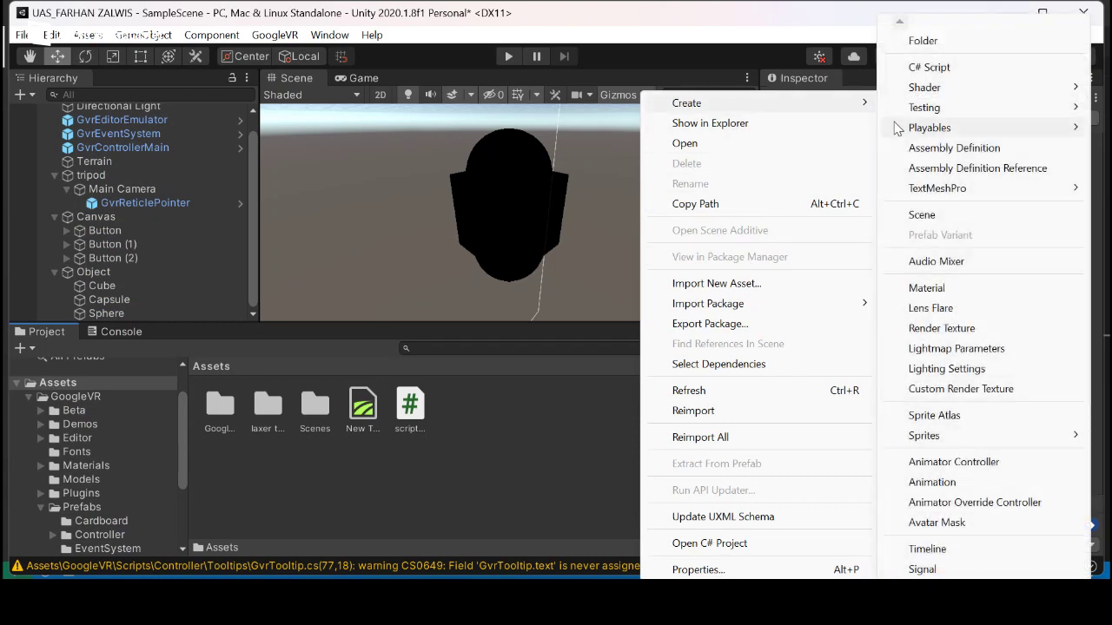
pyautogui.click(934, 69)
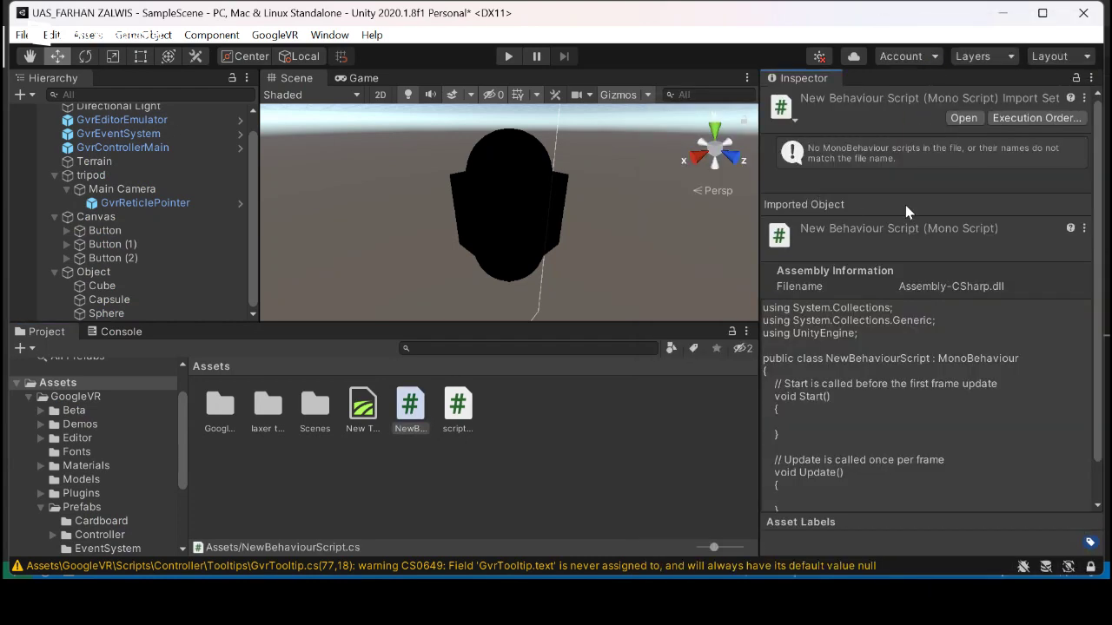
pyautogui.rightClick(414, 410)
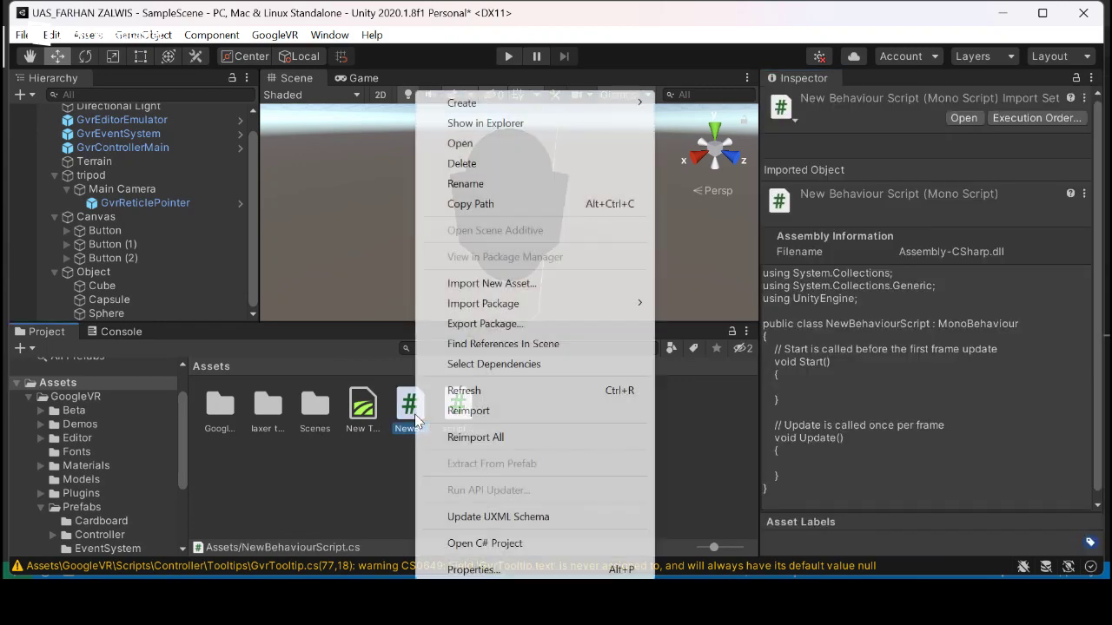
pyautogui.click(489, 184)
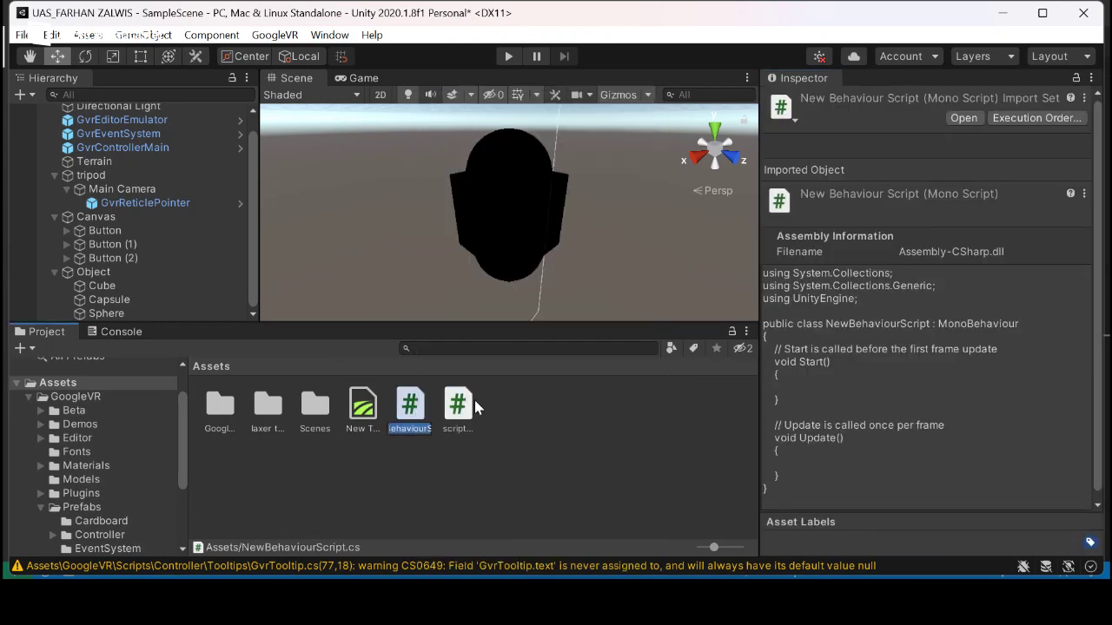
pyautogui.click(466, 445)
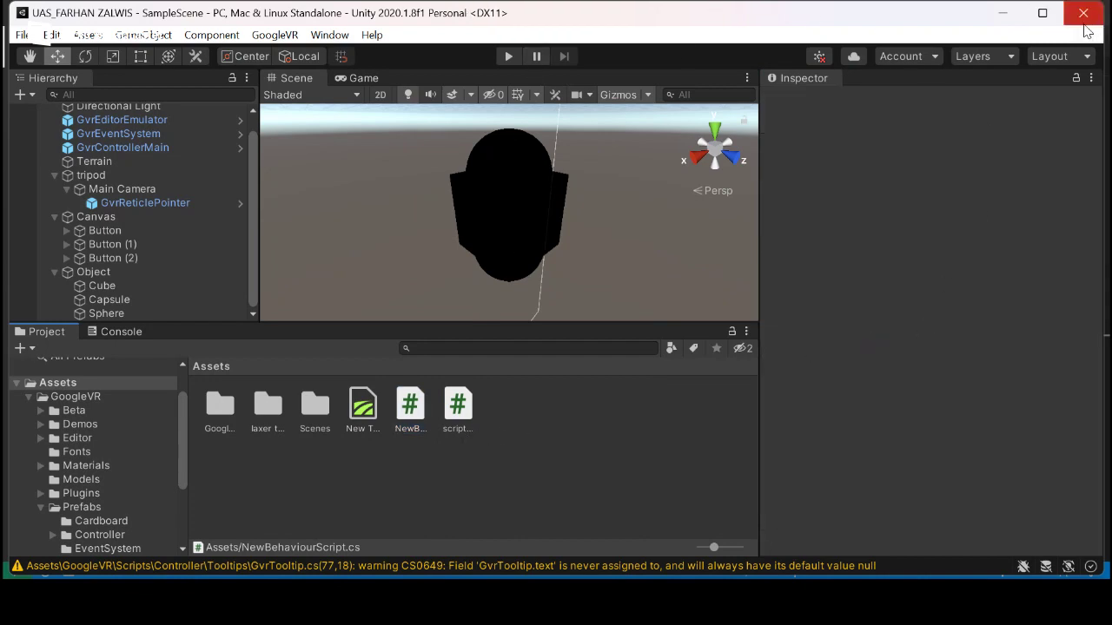
pyautogui.hotkey('alt', 'Tab')
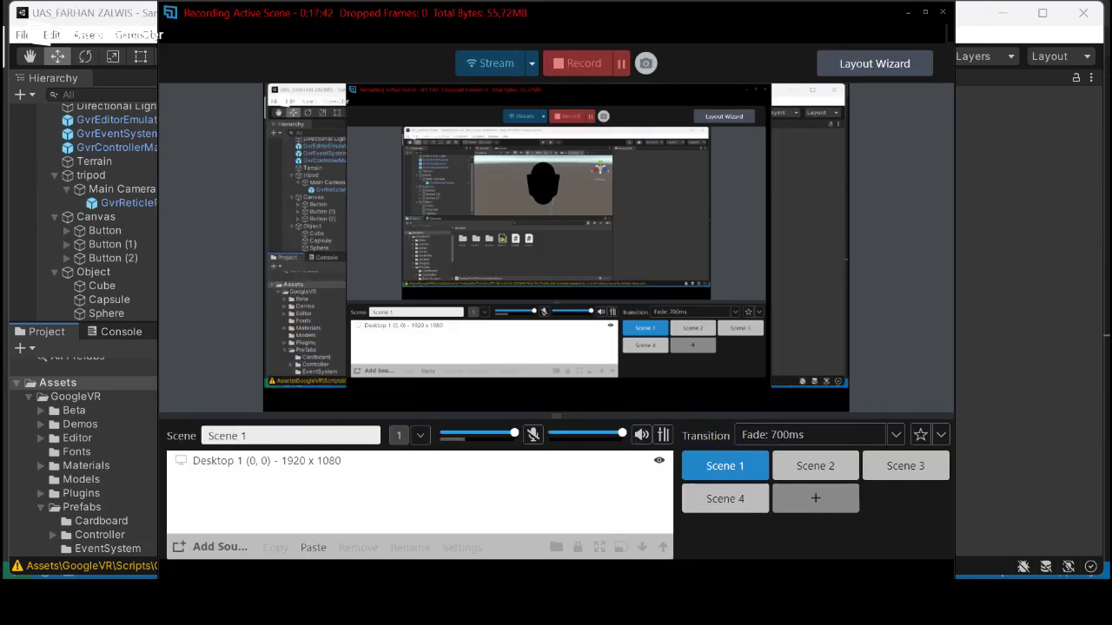
pyautogui.click(620, 63)
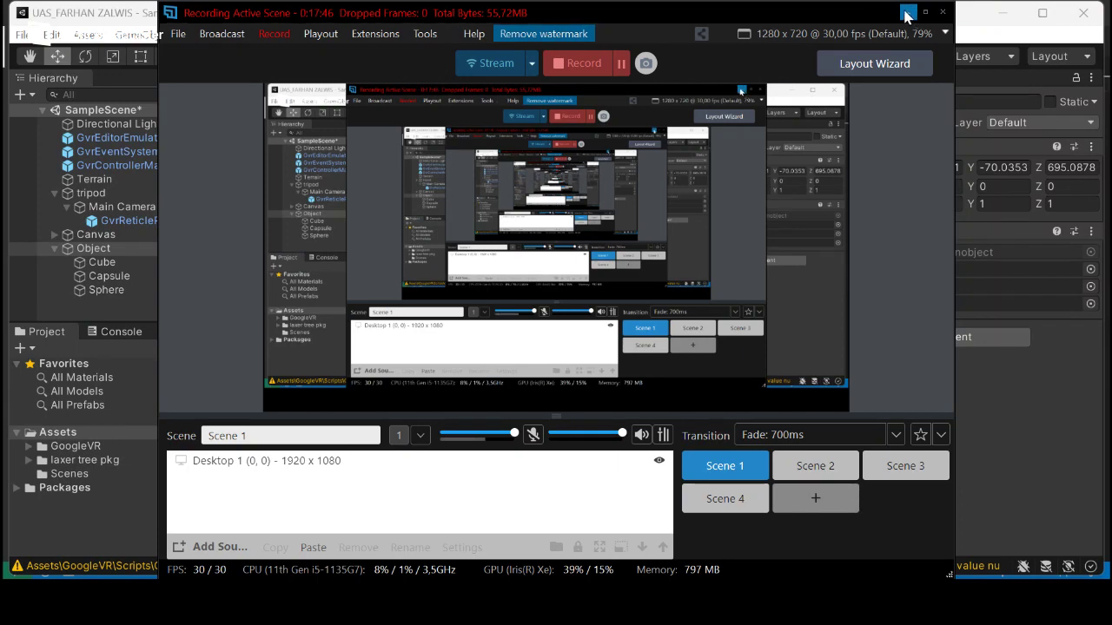
pyautogui.click(908, 13)
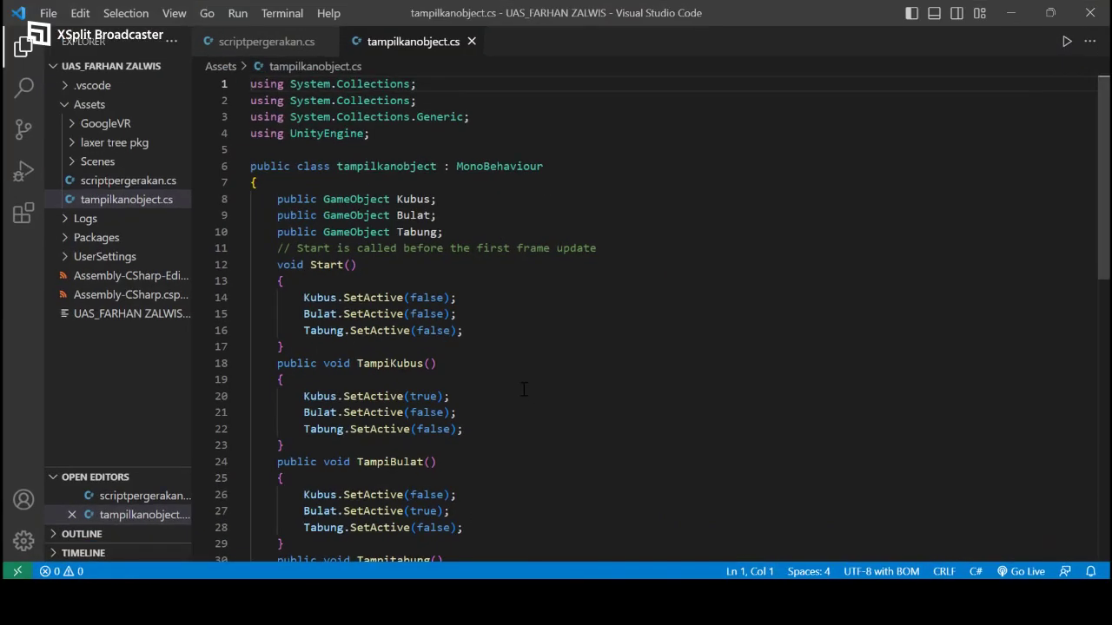
# - Review the GameObject variables and the show methods of tampilkanobject.cs in Visual Studio Code
pyautogui.scroll(-4, 527, 373)
pyautogui.scroll(5, 527, 375)
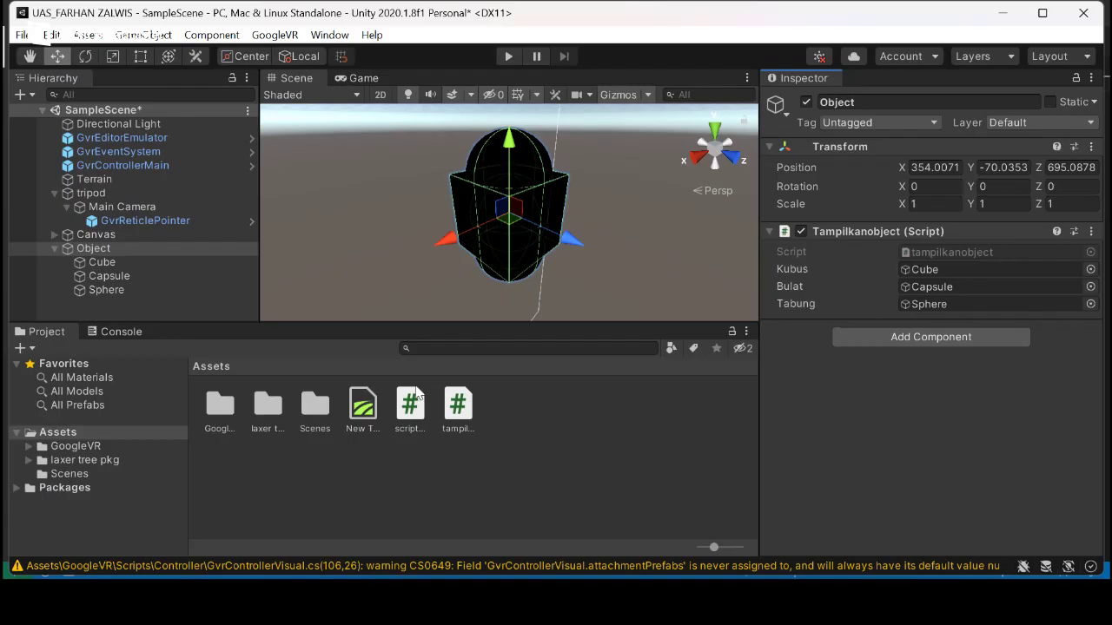
# - In Unity, raise the parent Object with the Transform tool to a Y position of 168
pyautogui.click(134, 237)
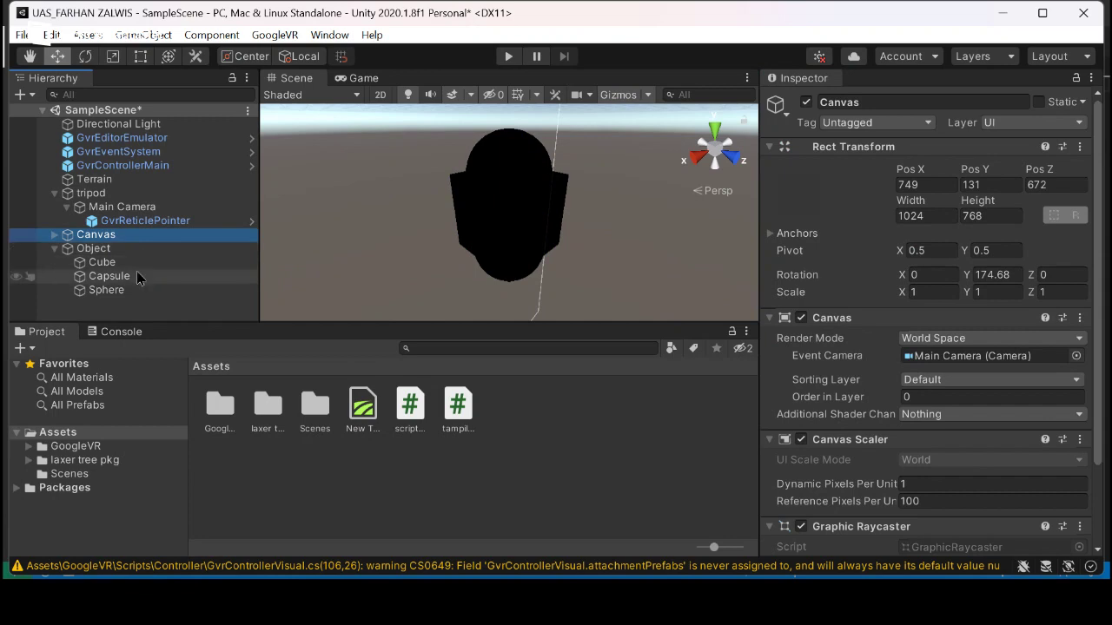
pyautogui.click(136, 276)
pyautogui.click(135, 263)
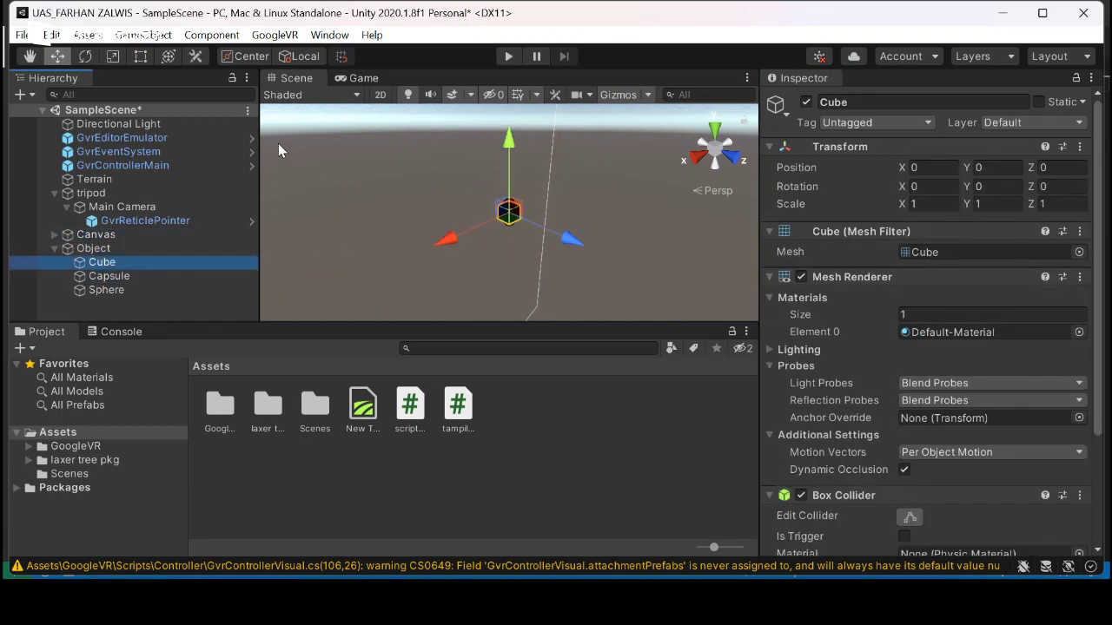
pyautogui.click(169, 58)
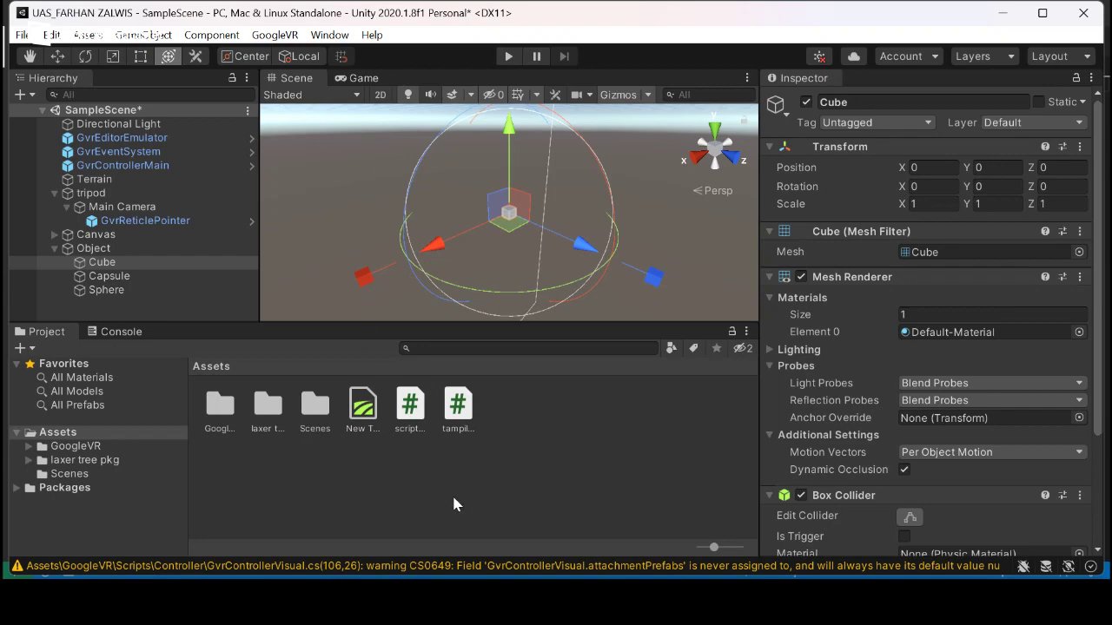
pyautogui.hotkey('alt', 'Tab')
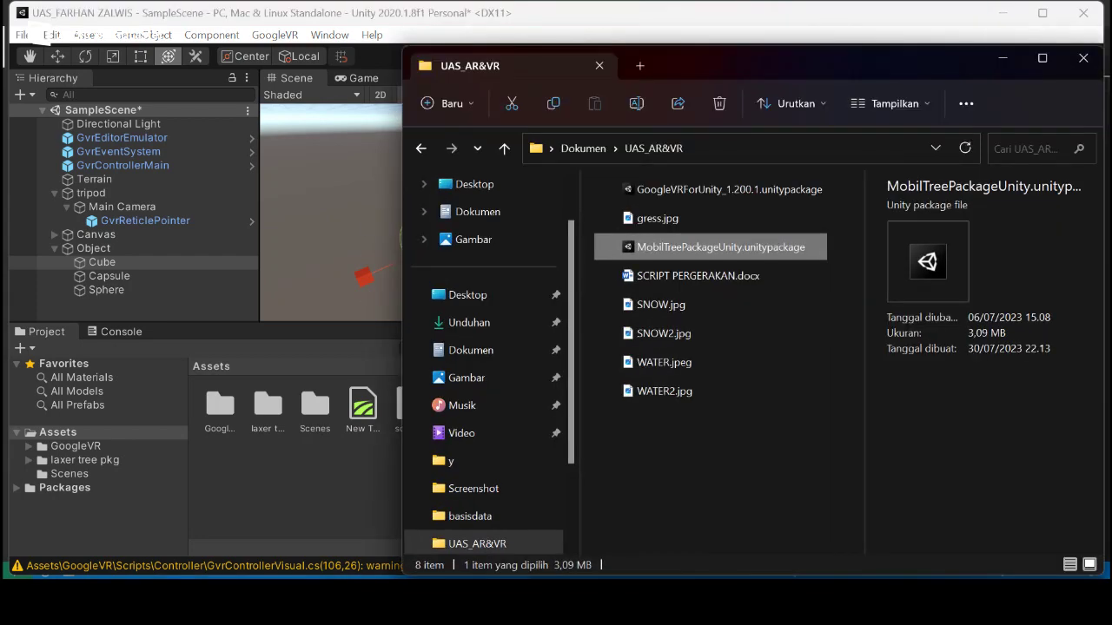
pyautogui.hotkey('alt', 'Tab')
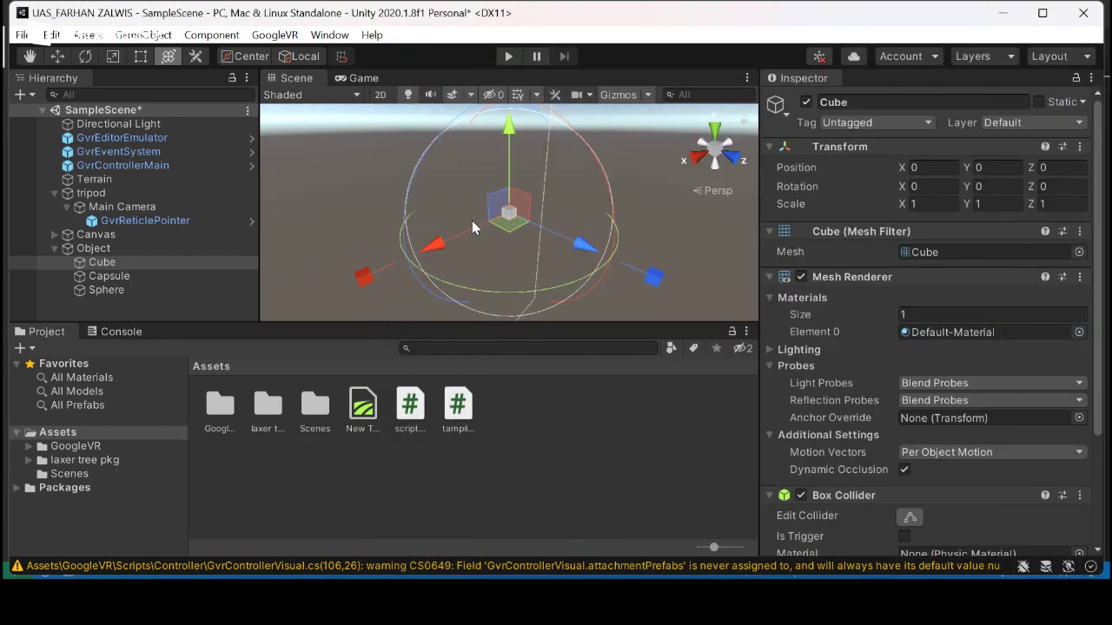
pyautogui.click(121, 247)
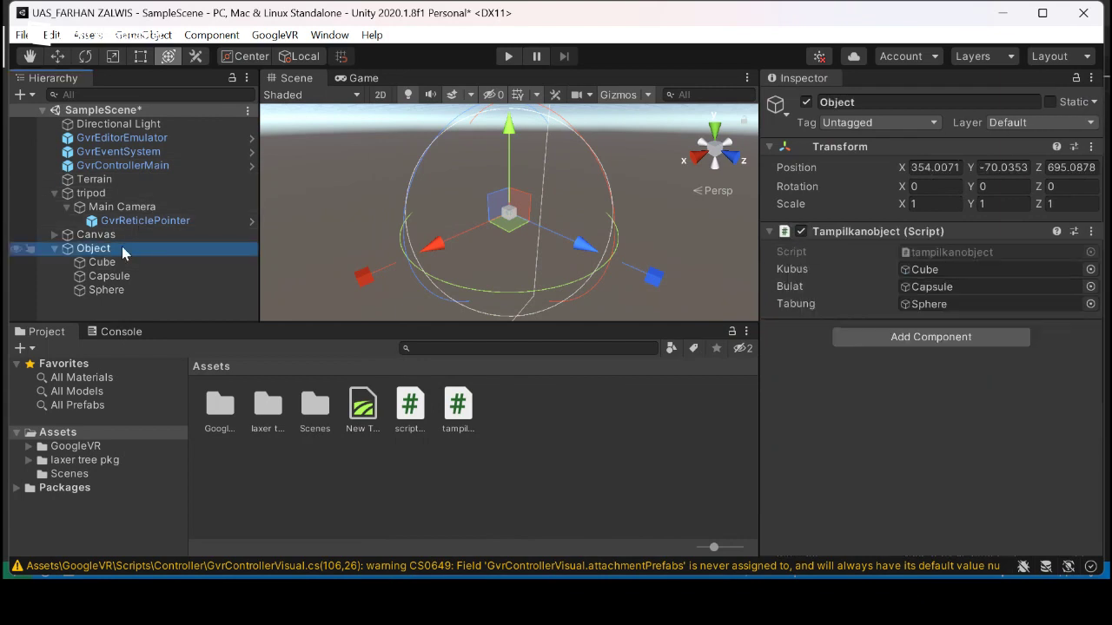
pyautogui.click(125, 262)
pyautogui.click(127, 263)
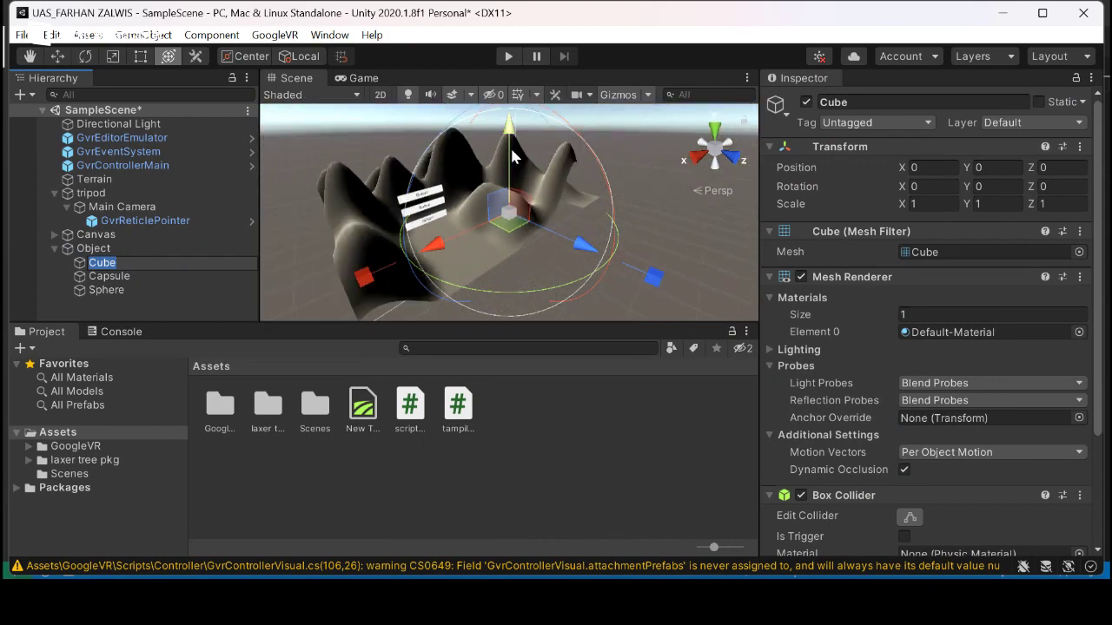
pyautogui.click(93, 248)
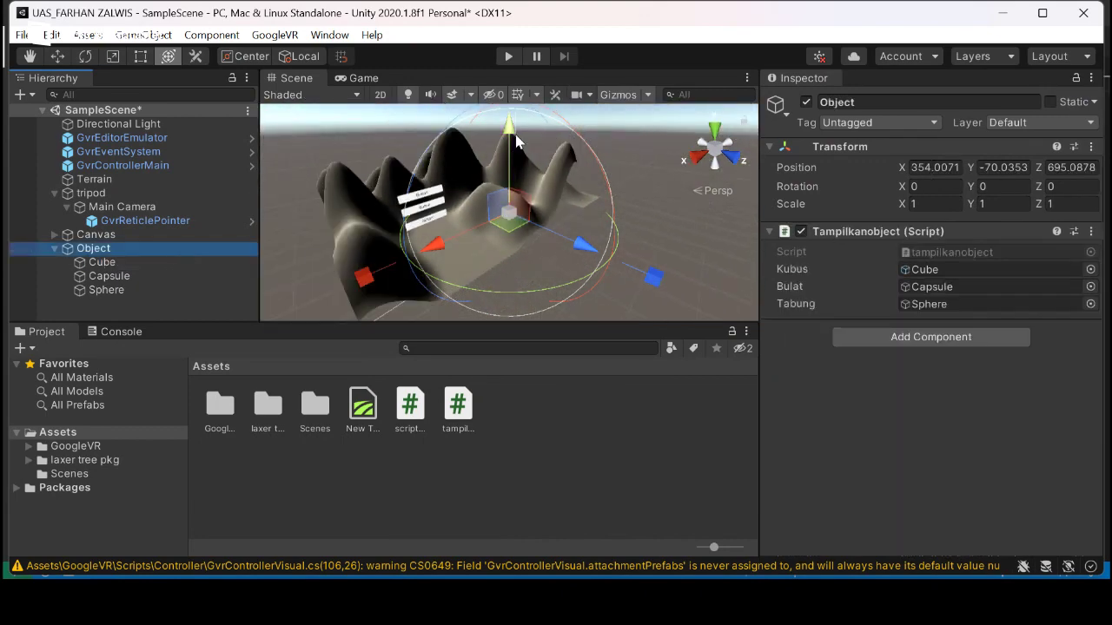
pyautogui.moveTo(515, 139); pyautogui.dragTo(517, 84)
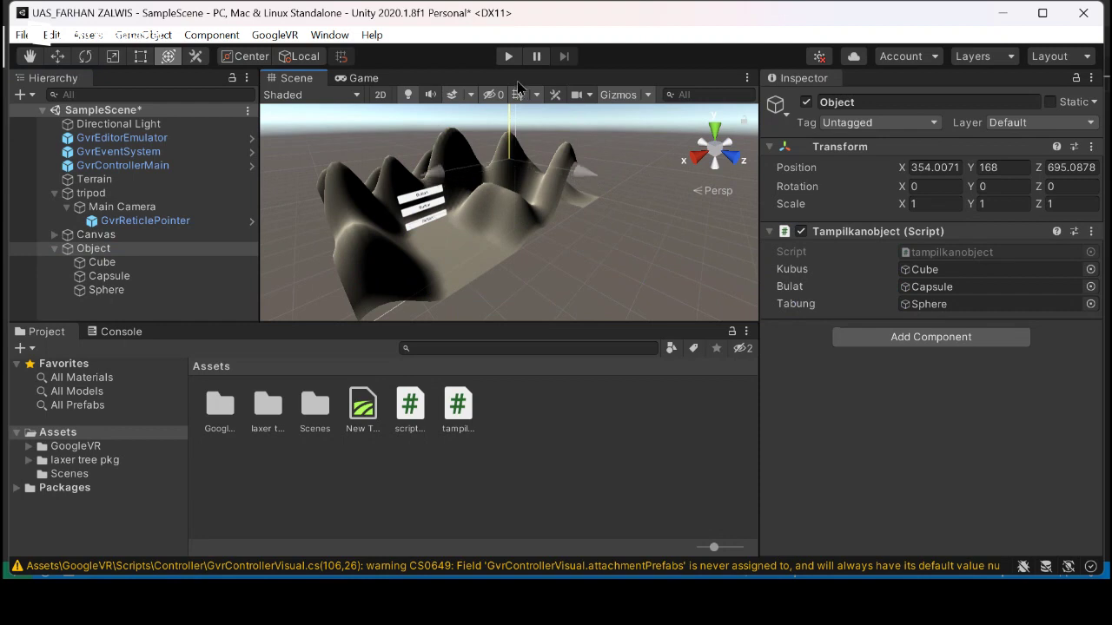
# - Scale the cube uniformly to about 78.12 and shift it toward the canvas buttons with the Transform tool
pyautogui.click(193, 261)
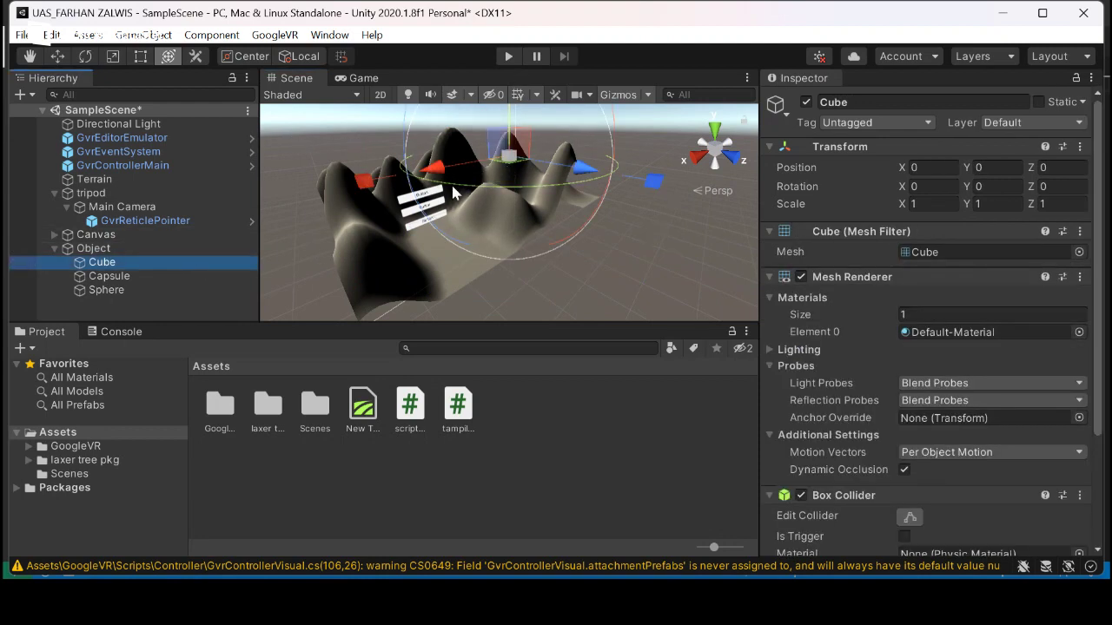
pyautogui.moveTo(509, 159); pyautogui.dragTo(639, 123)
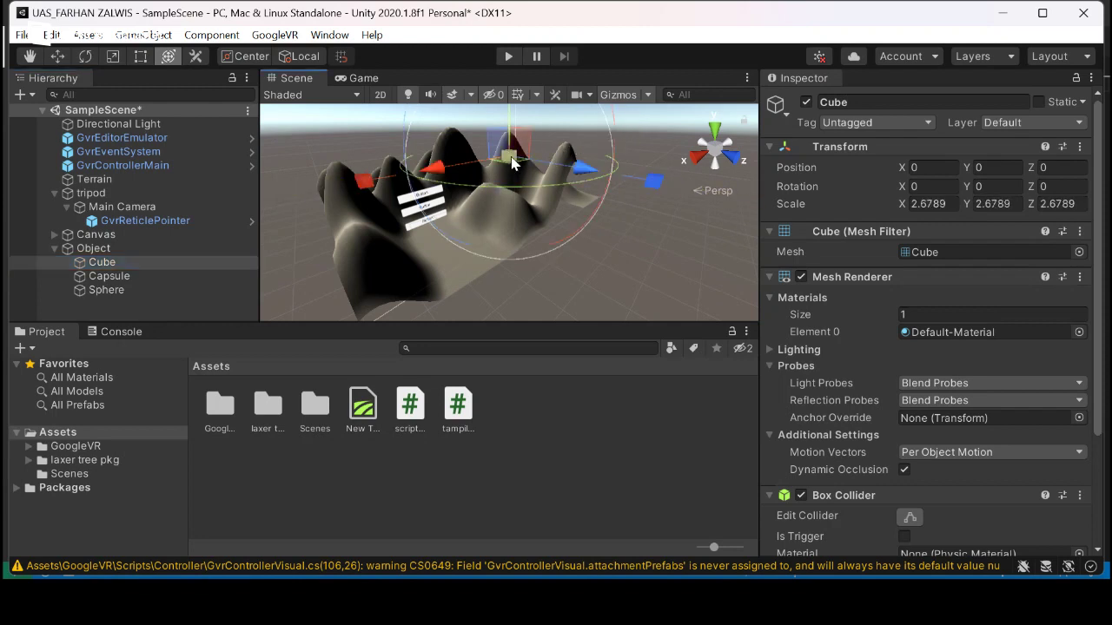
pyautogui.moveTo(512, 162); pyautogui.dragTo(582, 148)
pyautogui.moveTo(510, 167); pyautogui.dragTo(366, 185)
# - Move the cube down behind the canvas buttons to position X 352, Y -75, Z -82 with the Move tool
pyautogui.click(58, 55)
pyautogui.moveTo(445, 181); pyautogui.dragTo(430, 168)
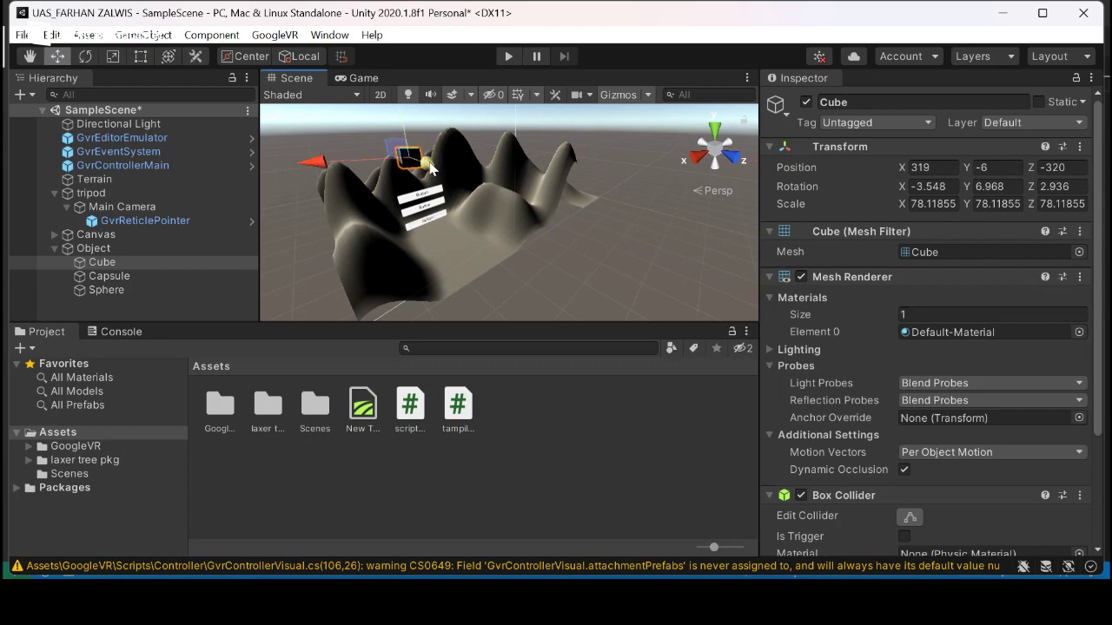
pyautogui.moveTo(402, 122); pyautogui.dragTo(439, 202)
pyautogui.scroll(5, 434, 198)
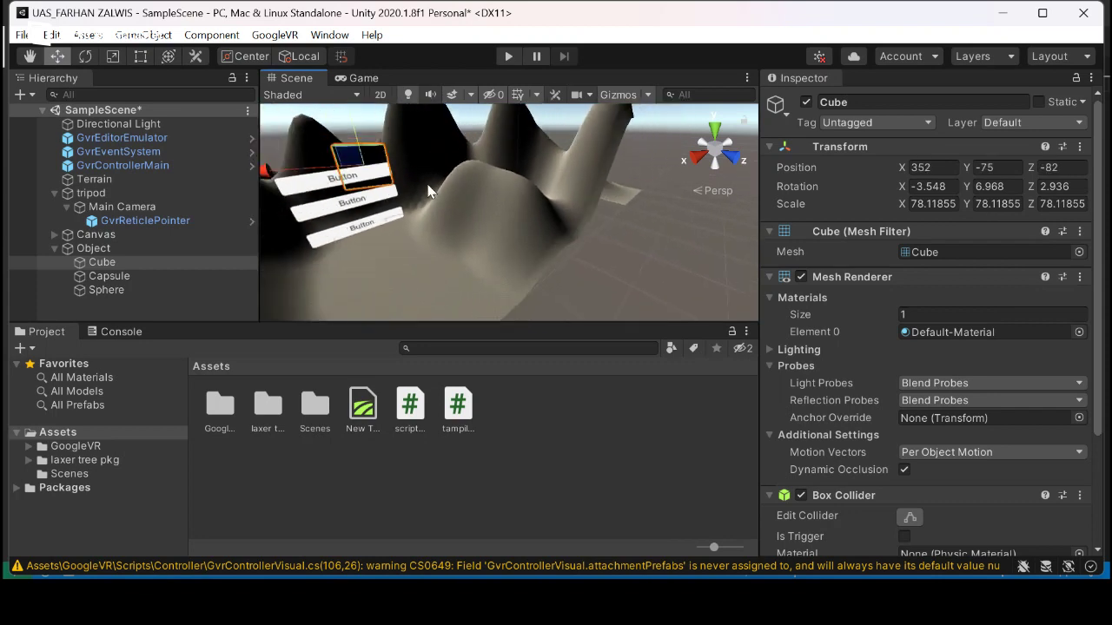
pyautogui.scroll(-3, 428, 191)
# - Shift the cube sideways along the buttons to position X 411, Y -72, Z -89
pyautogui.click(360, 187)
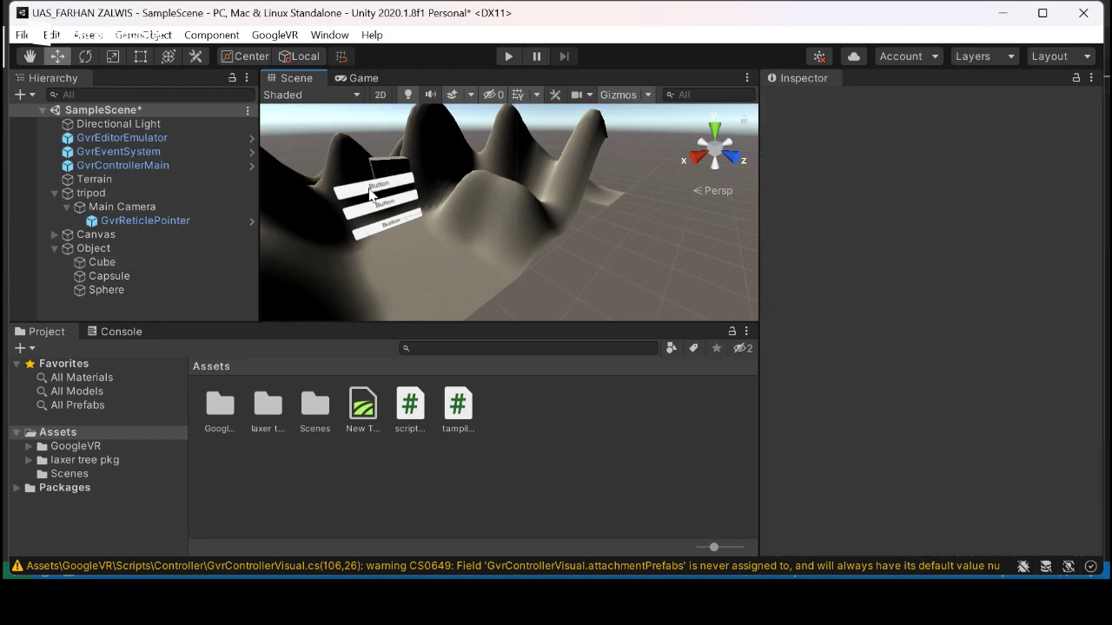
pyautogui.click(370, 194)
pyautogui.click(363, 185)
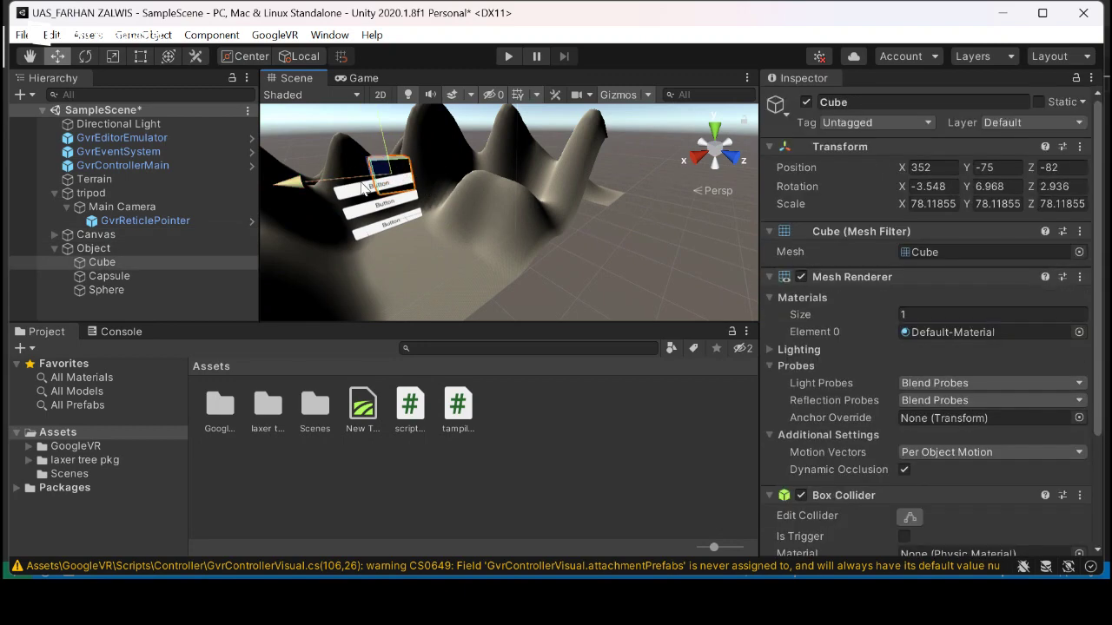
pyautogui.moveTo(350, 184); pyautogui.dragTo(352, 190)
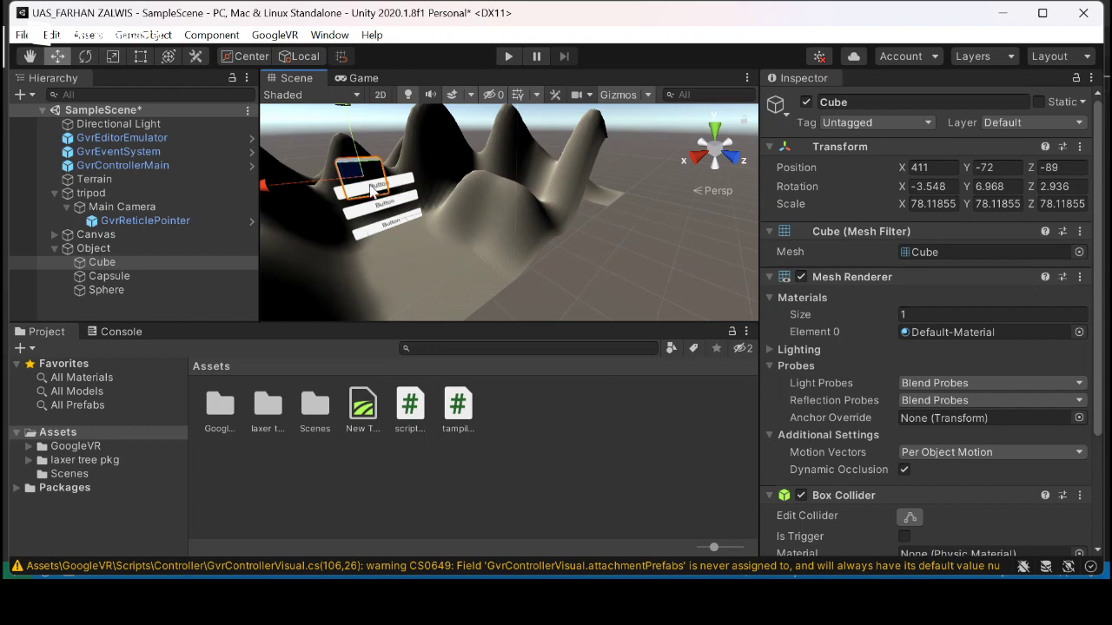
# - Reposition the cube behind the top button at X 387, Y -58, Z -87
pyautogui.click(374, 193)
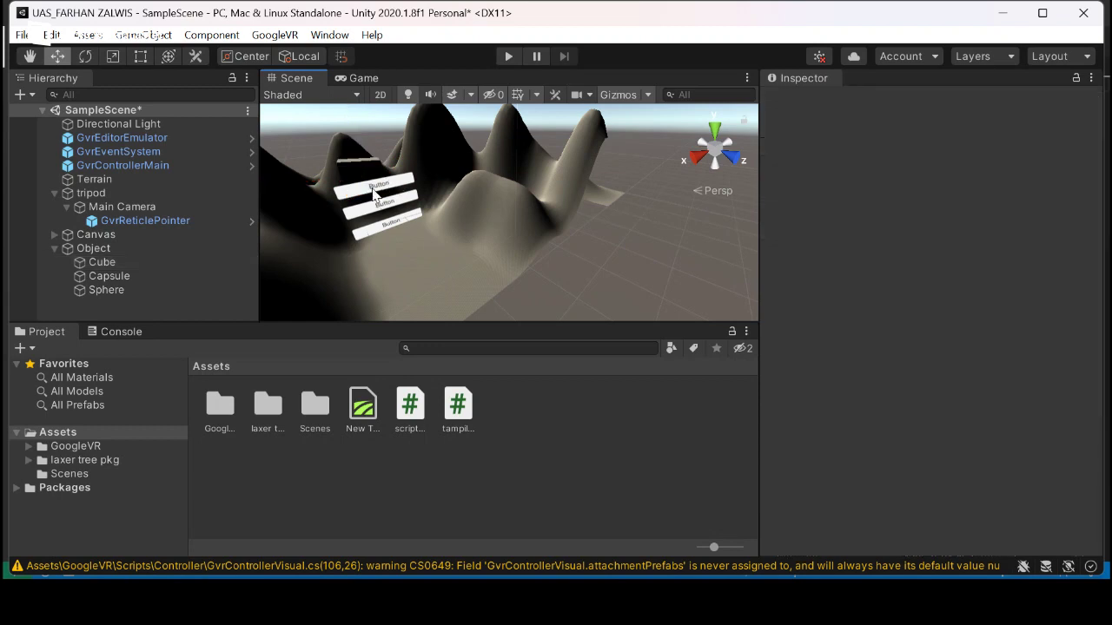
pyautogui.click(364, 169)
pyautogui.scroll(-2, 374, 172)
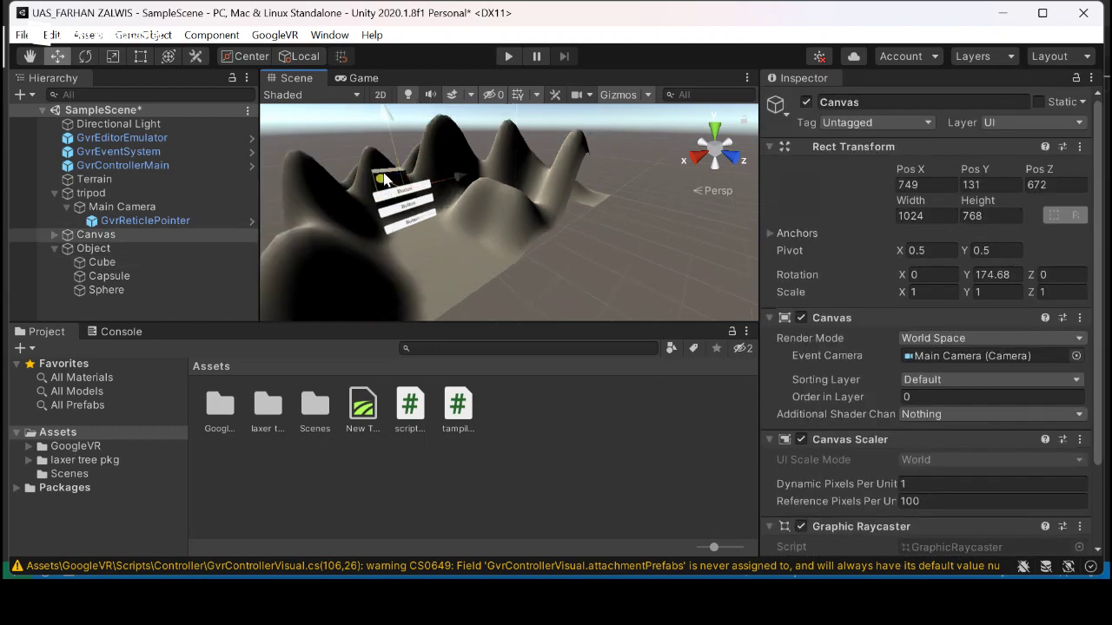
pyautogui.click(199, 261)
pyautogui.scroll(6, 392, 197)
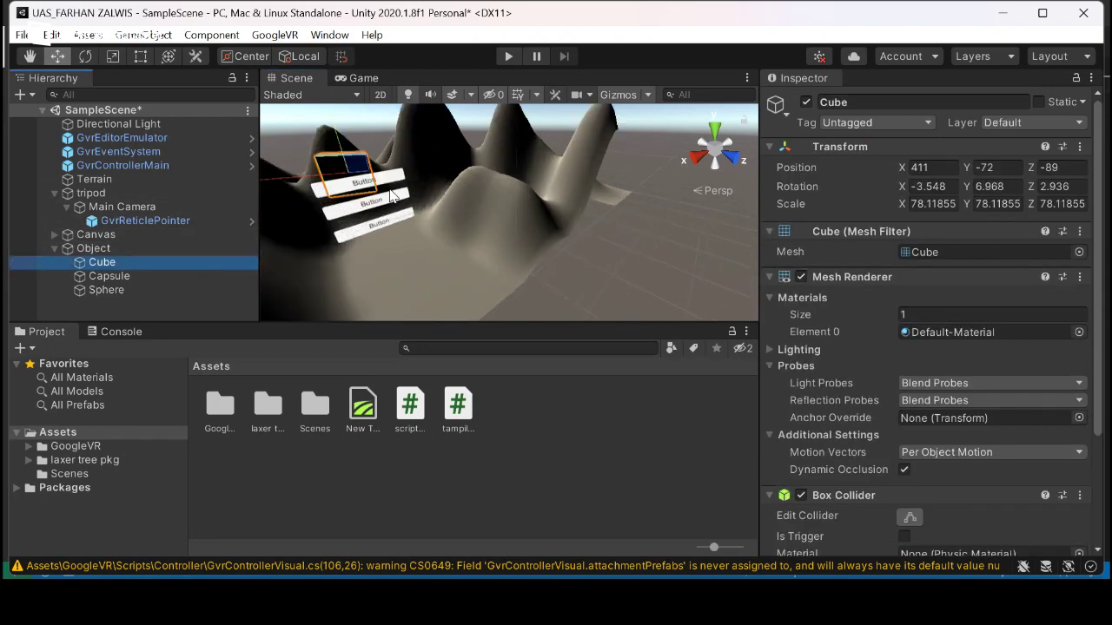
pyautogui.scroll(-5, 393, 197)
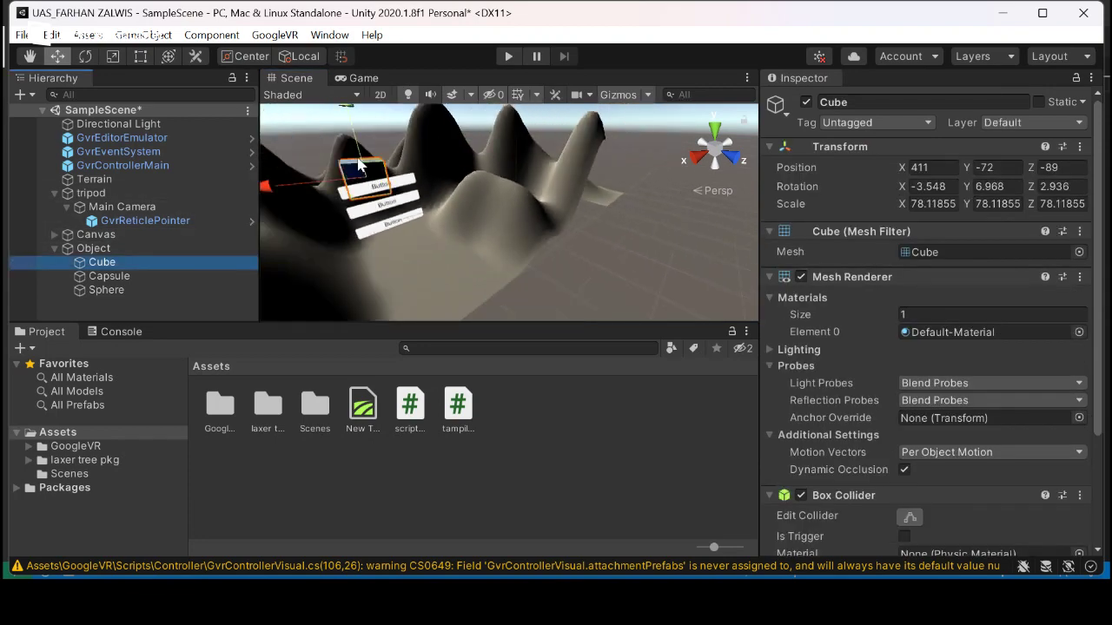
pyautogui.moveTo(368, 178); pyautogui.dragTo(390, 188)
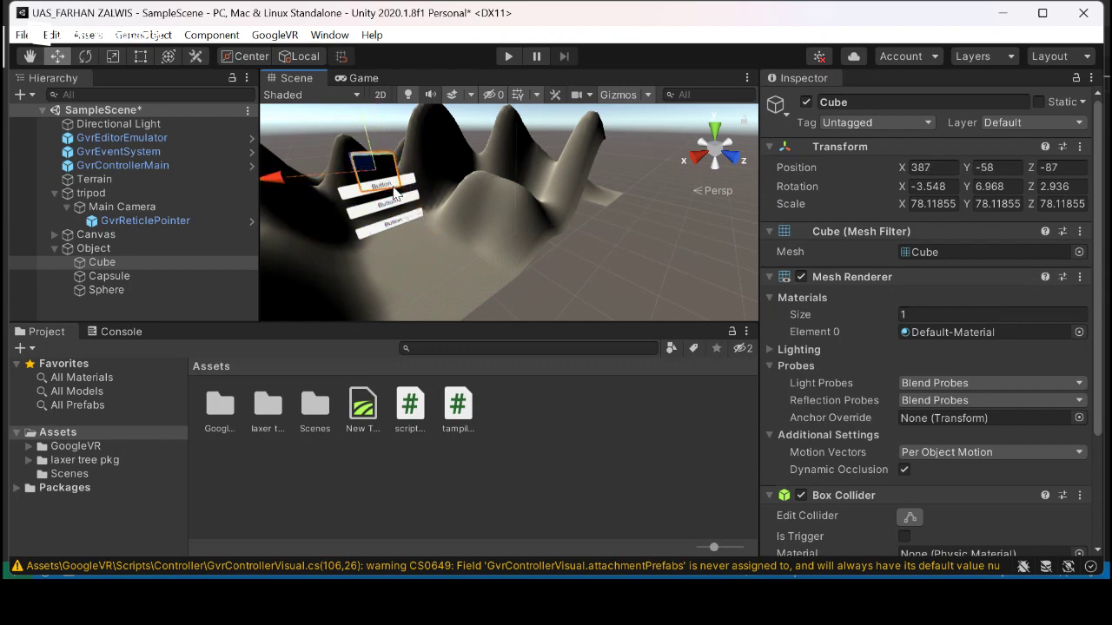
pyautogui.scroll(3, 391, 187)
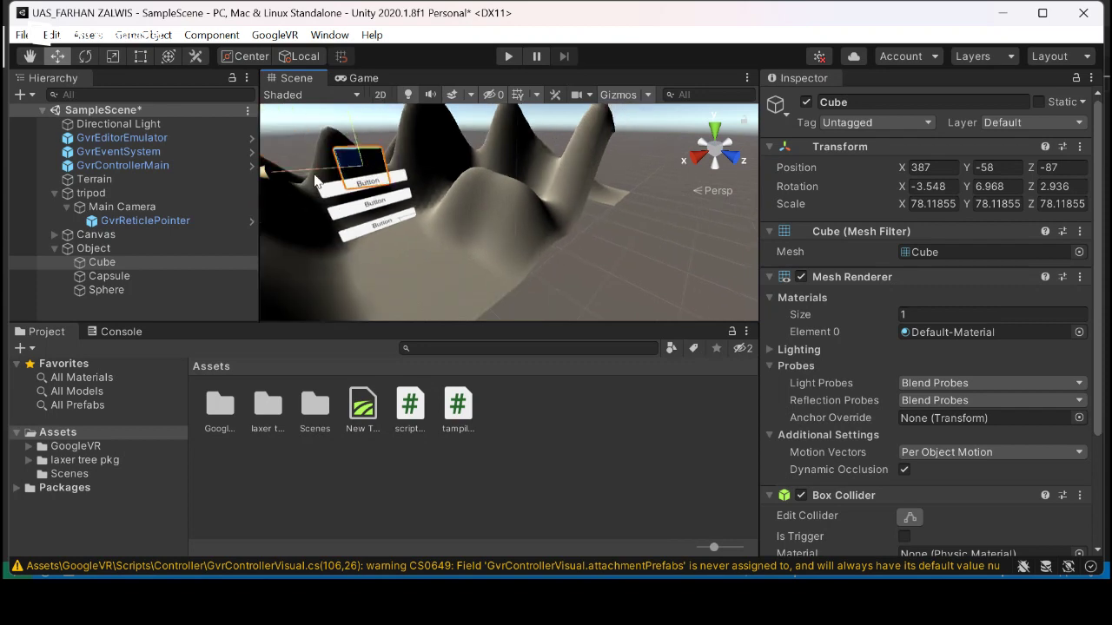
pyautogui.scroll(-4, 347, 204)
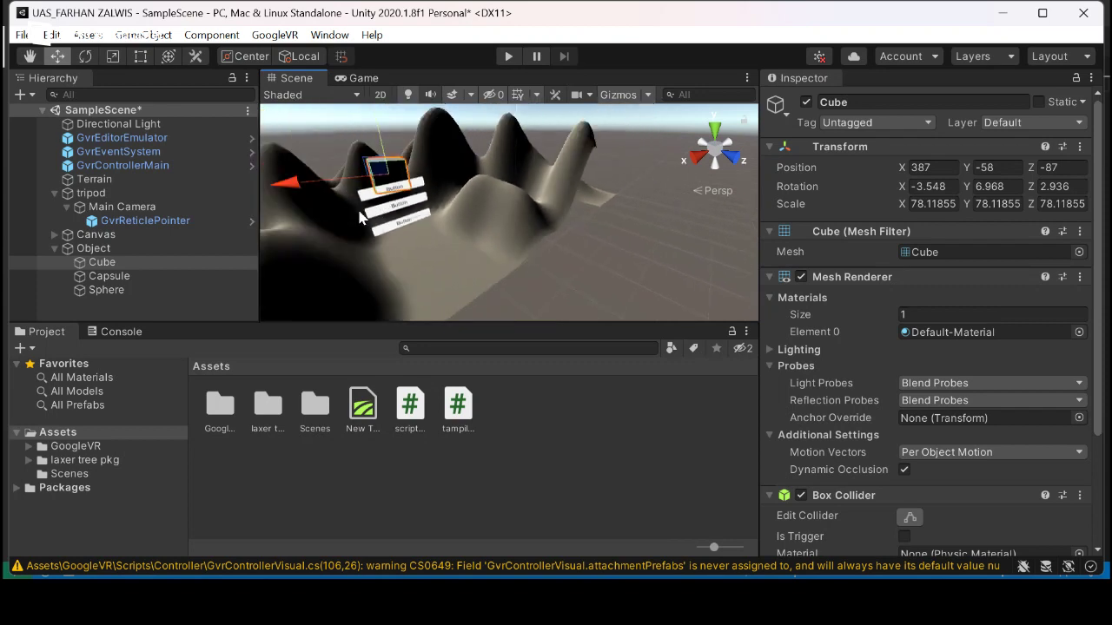
# - Scale the capsule uniformly to about 84.91 and place it beside the canvas buttons at X 269, Y -147, Z -53 with the Transform tool
pyautogui.click(199, 276)
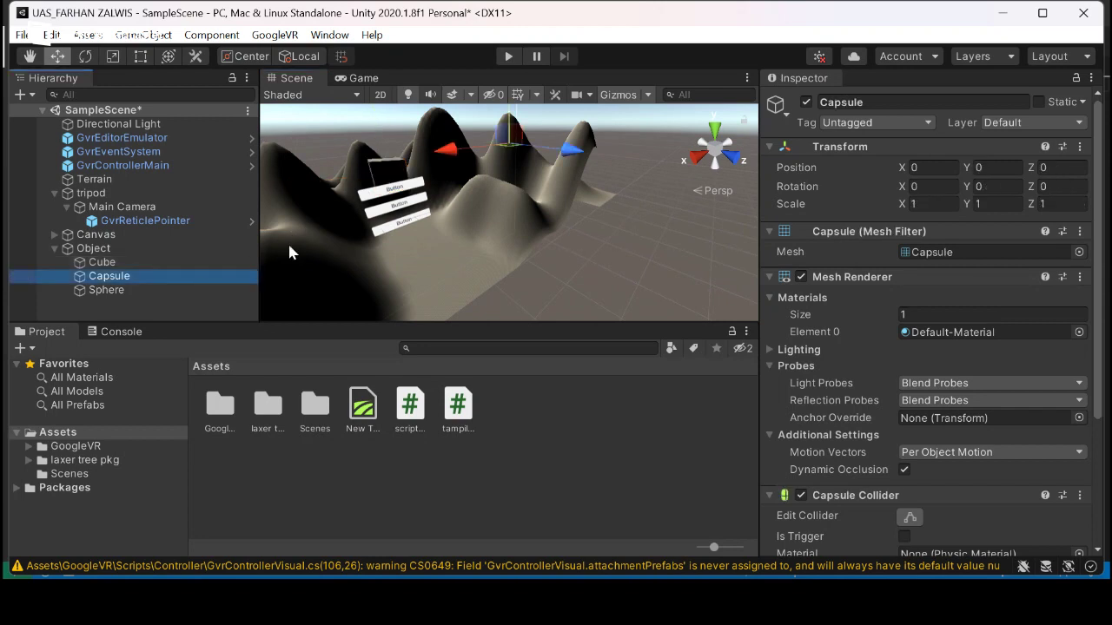
pyautogui.click(169, 57)
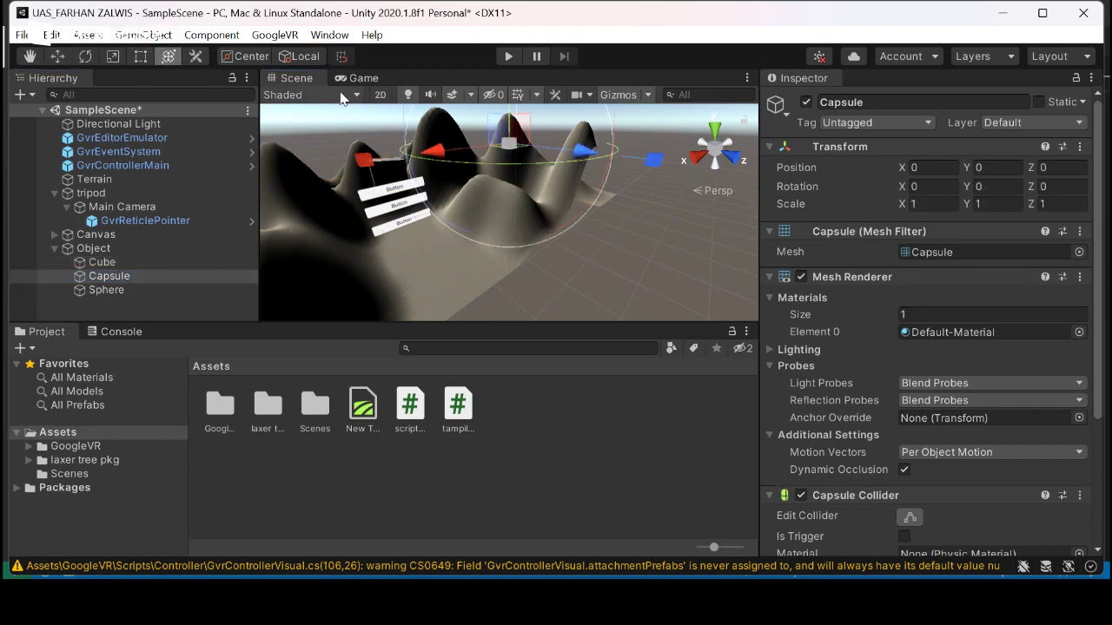
pyautogui.moveTo(506, 149); pyautogui.dragTo(626, 134)
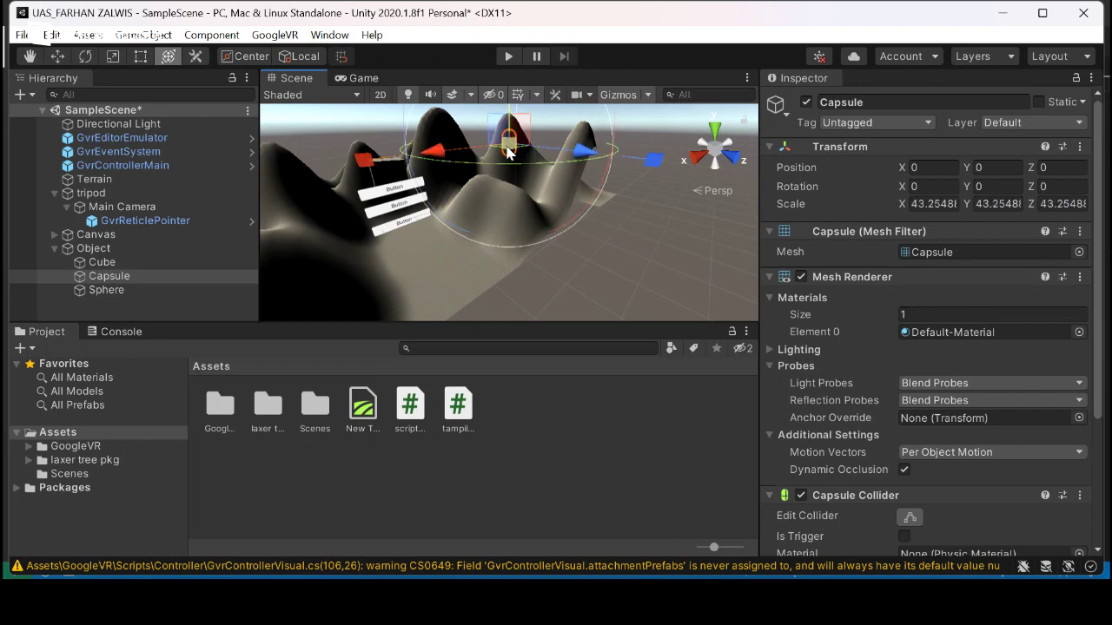
pyautogui.moveTo(509, 152); pyautogui.dragTo(439, 200)
pyautogui.scroll(3, 438, 199)
pyautogui.moveTo(419, 193); pyautogui.dragTo(366, 200)
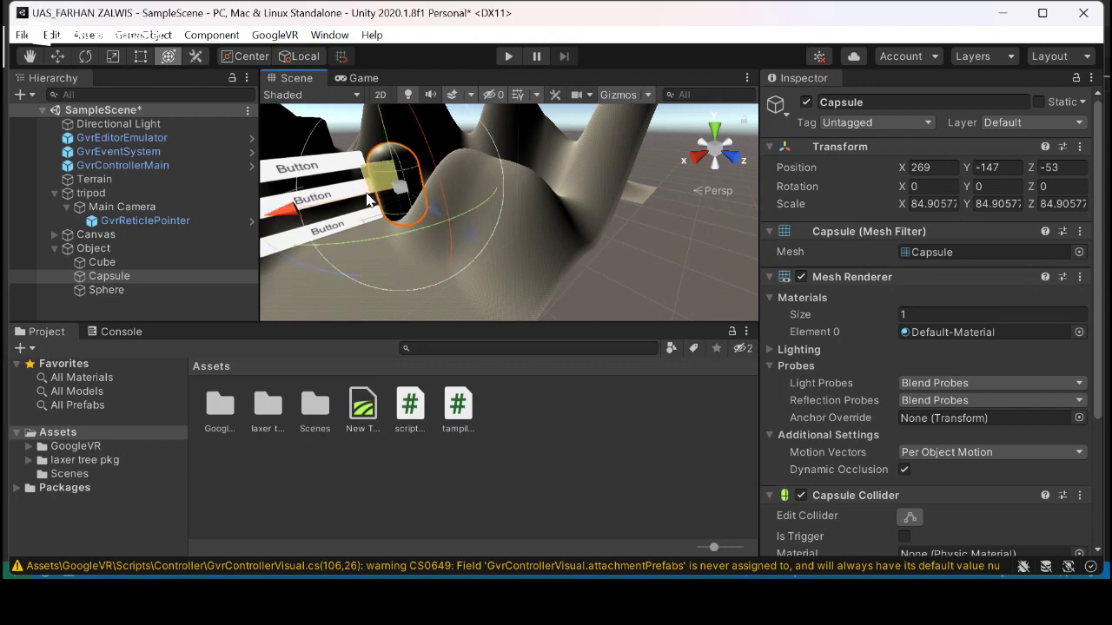
pyautogui.scroll(-3, 365, 199)
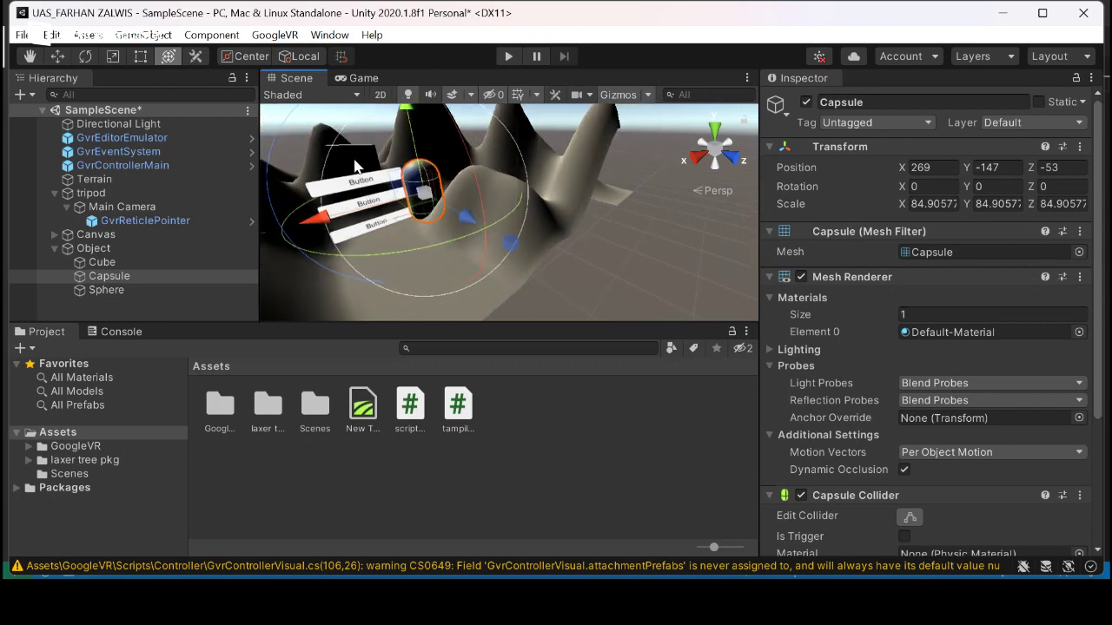
# - Scale the sphere uniformly to about 116.90 and place it on the other side of the buttons at X 491, Y -106, Z 0
pyautogui.doubleClick(196, 290)
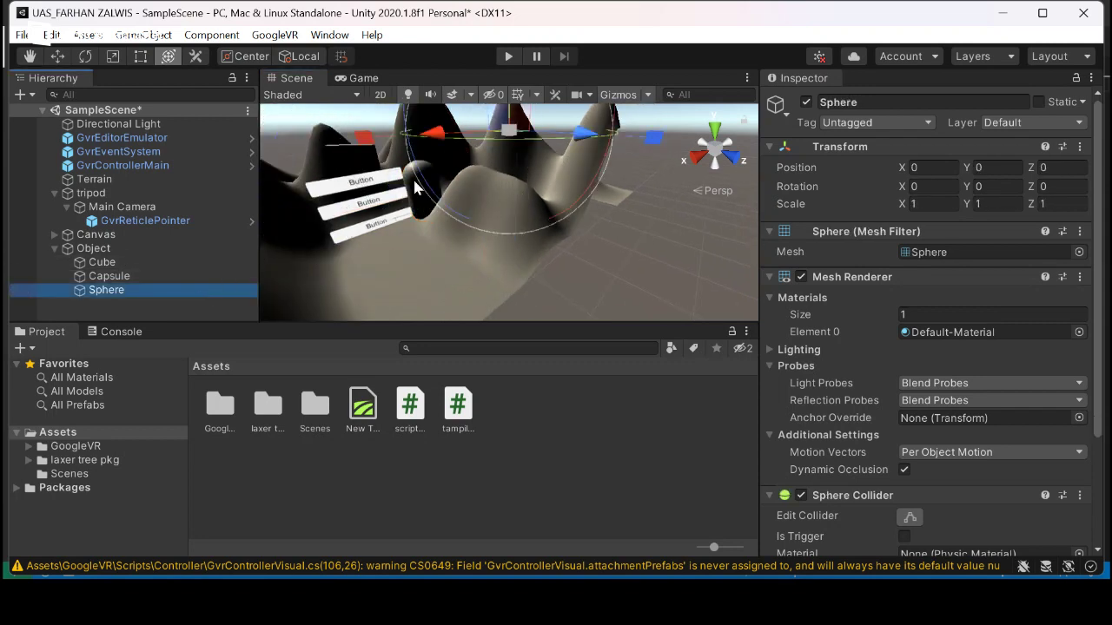
pyautogui.moveTo(450, 142); pyautogui.dragTo(490, 174)
pyautogui.moveTo(358, 146); pyautogui.dragTo(290, 200)
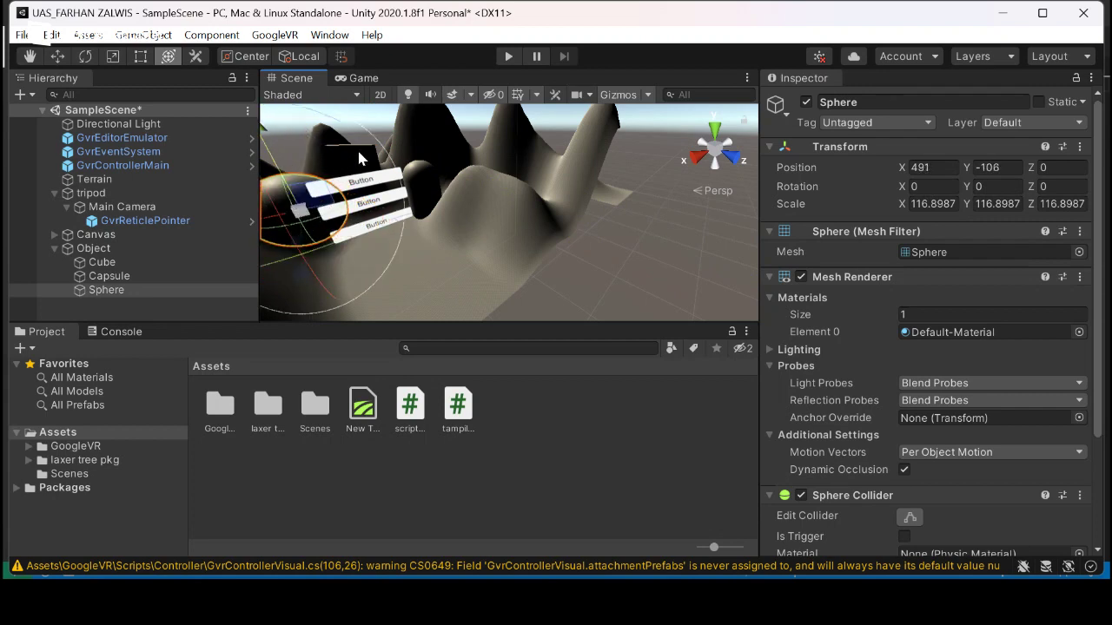
# - Enlarge the cube uniformly to about 110.69 and reposition it above the buttons at X 385, Y -47, Z -67
pyautogui.click(161, 263)
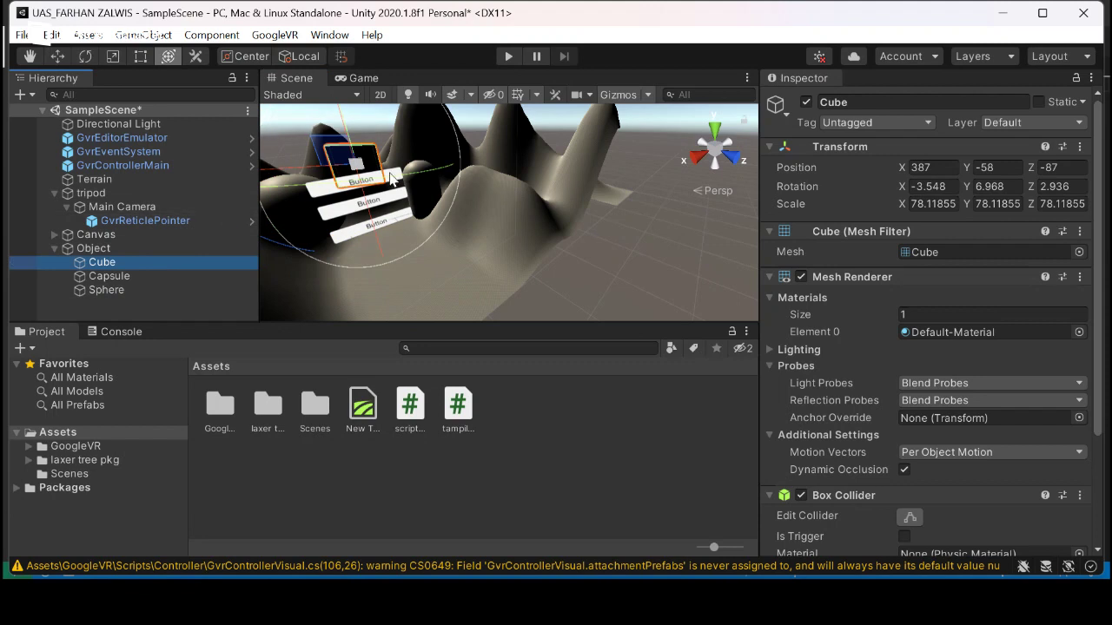
pyautogui.moveTo(356, 165); pyautogui.dragTo(382, 200)
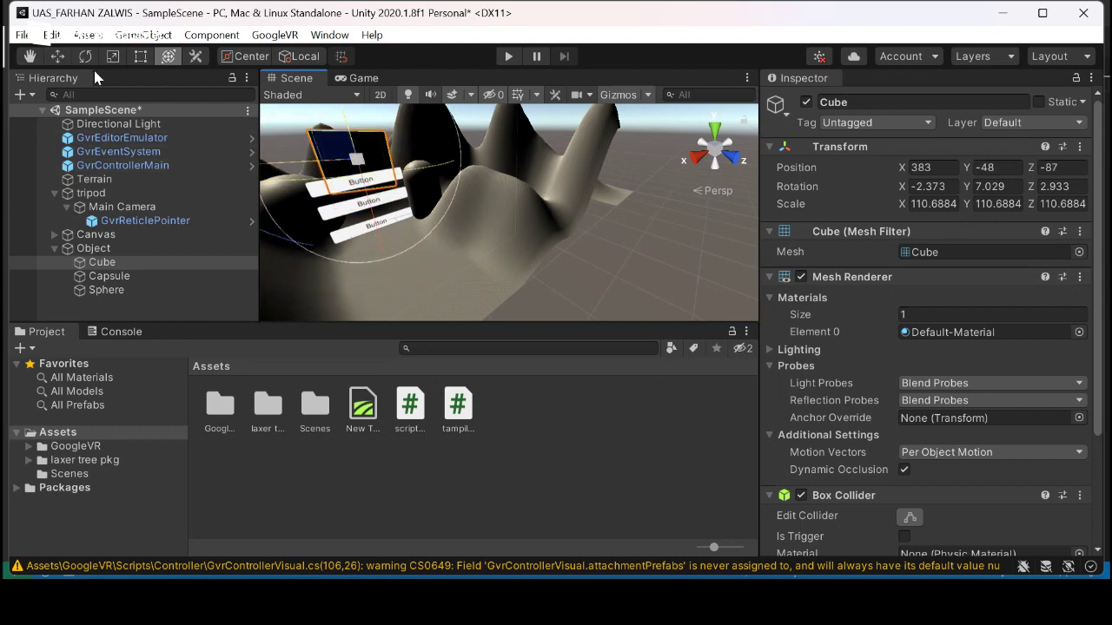
pyautogui.click(58, 56)
pyautogui.scroll(-5, 346, 137)
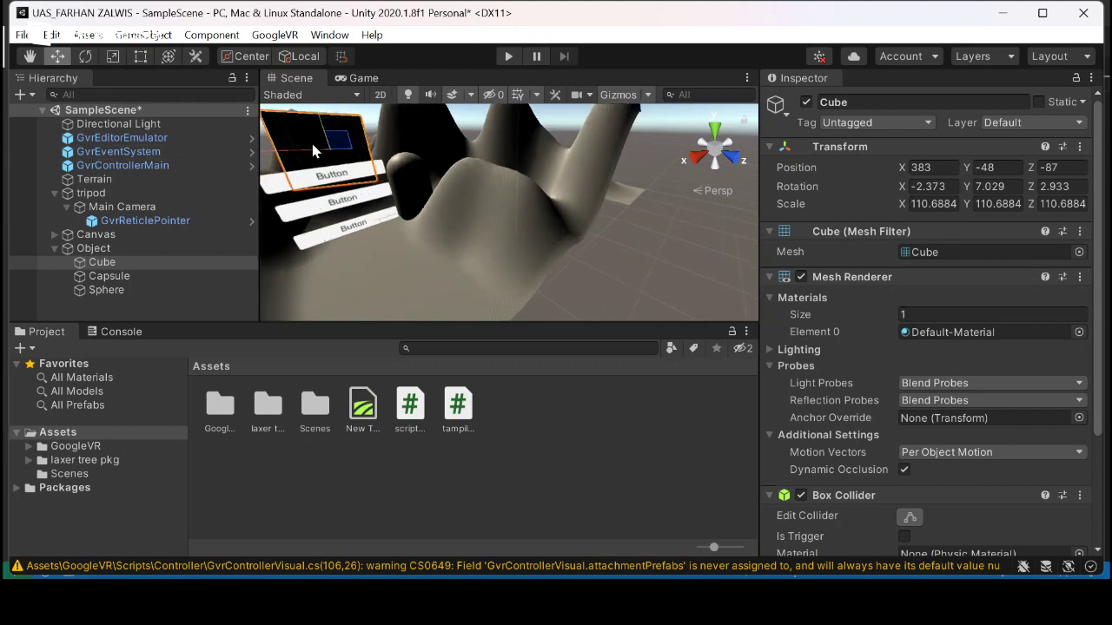
pyautogui.scroll(-3, 346, 137)
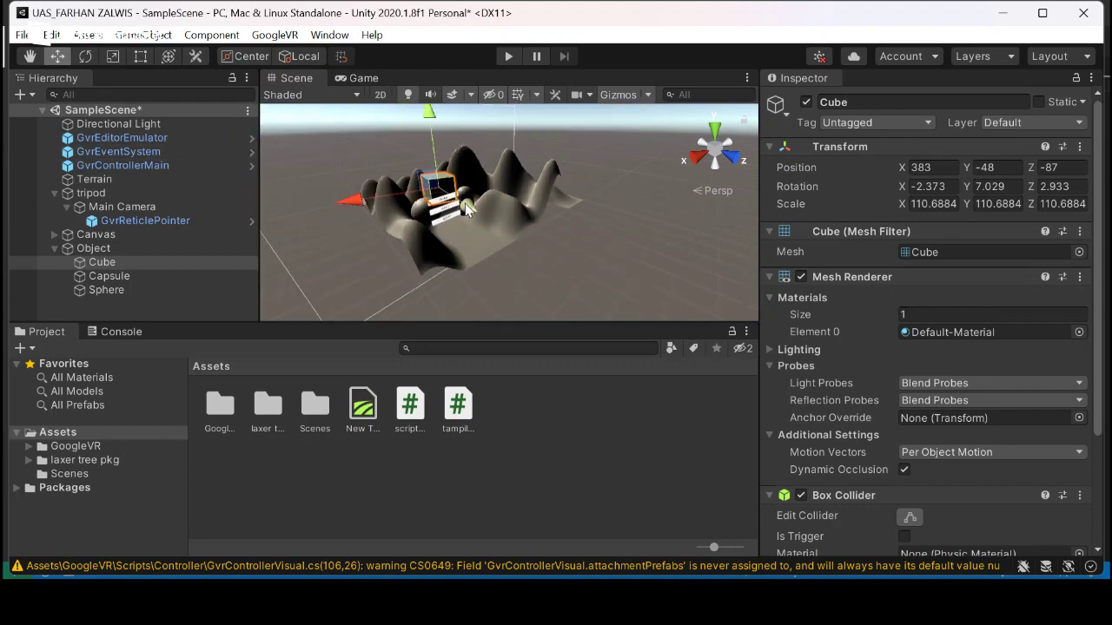
pyautogui.moveTo(451, 210)
pyautogui.mouseDown()
pyautogui.moveTo(493, 233)
pyautogui.moveTo(462, 229)
pyautogui.mouseUp()
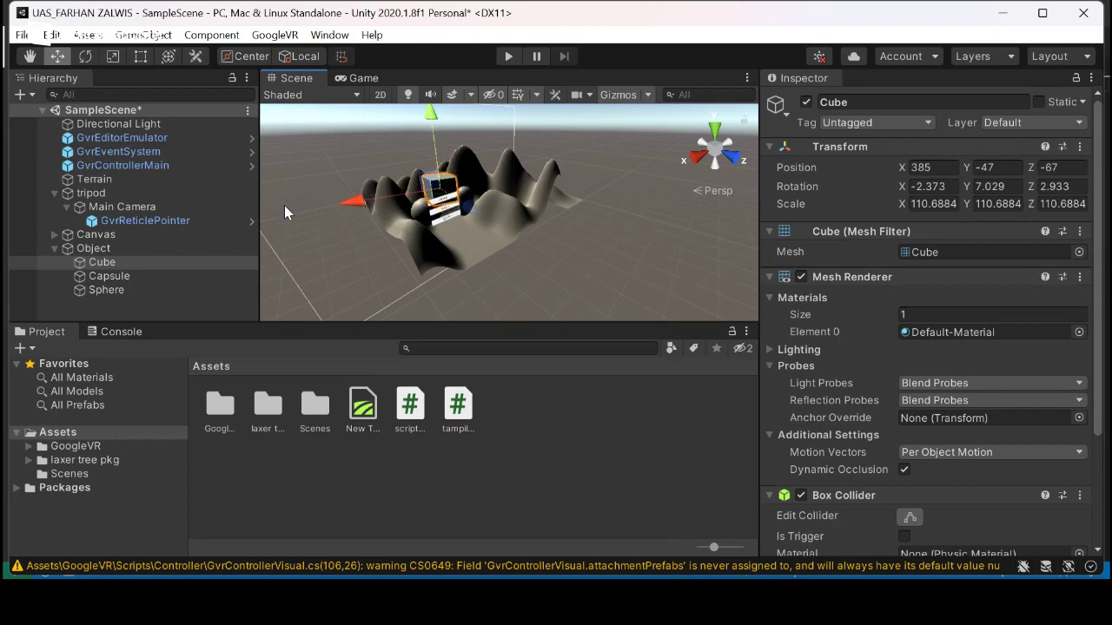
# - Assign the TriSphereBlue material to the cube's Mesh Renderer
pyautogui.click(962, 332)
pyautogui.click(1078, 333)
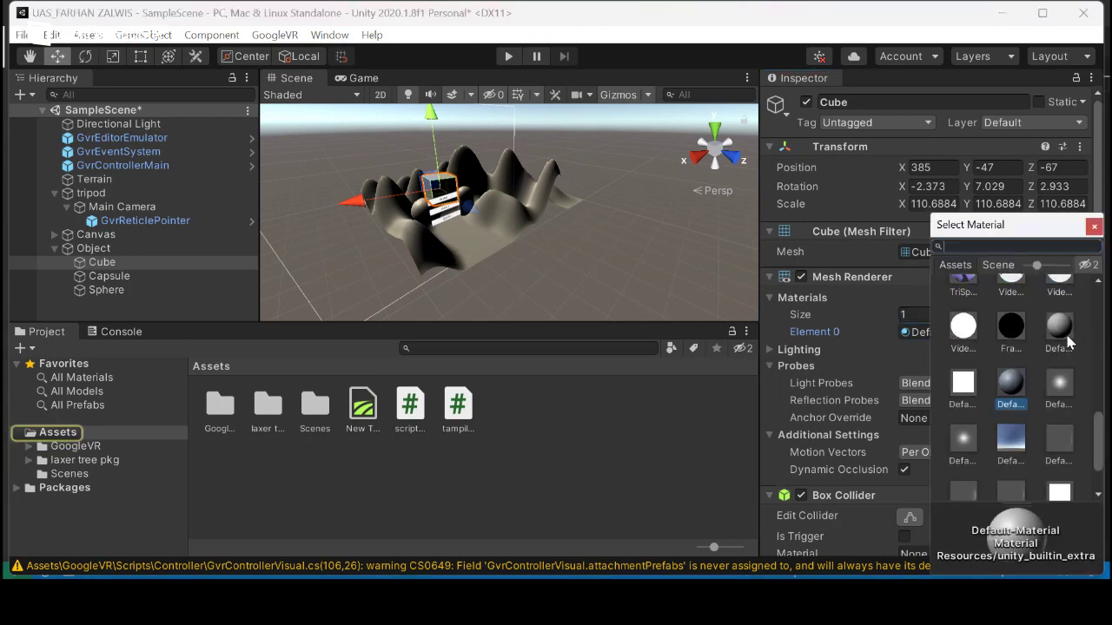
pyautogui.scroll(3, 1025, 358)
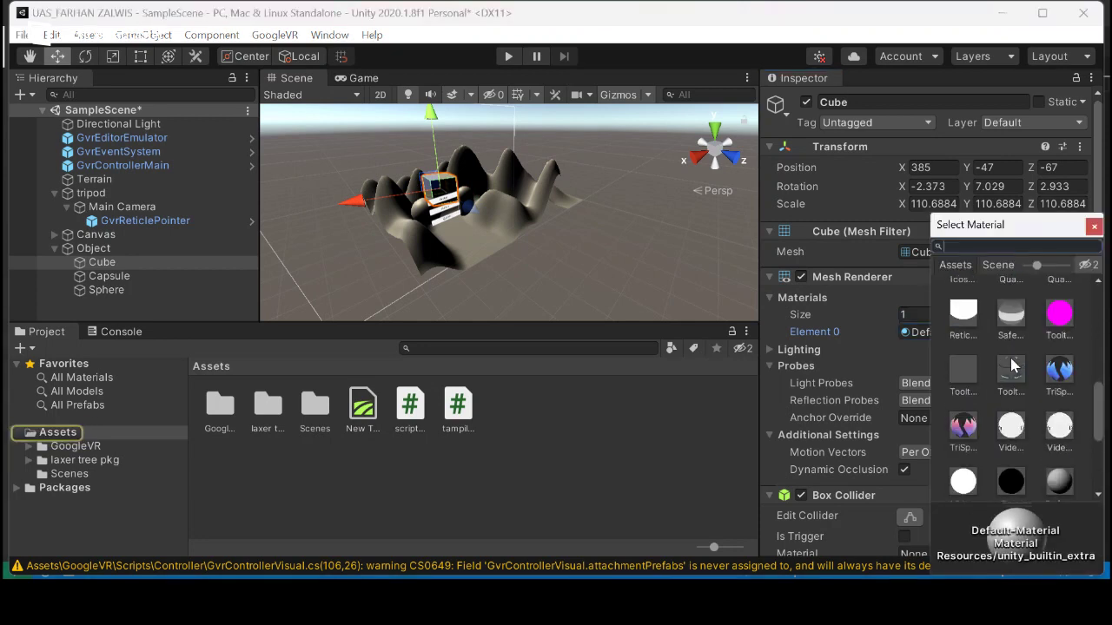
pyautogui.click(1056, 370)
# - Assign the TriSphereBlue material to the sphere's Mesh Renderer
pyautogui.click(432, 216)
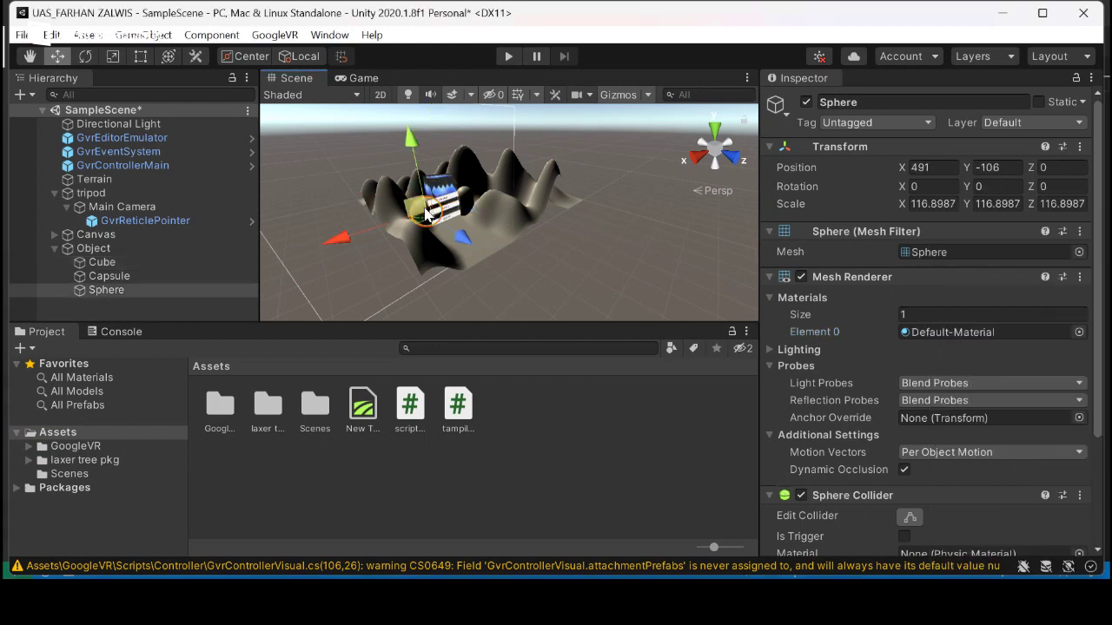
pyautogui.click(949, 336)
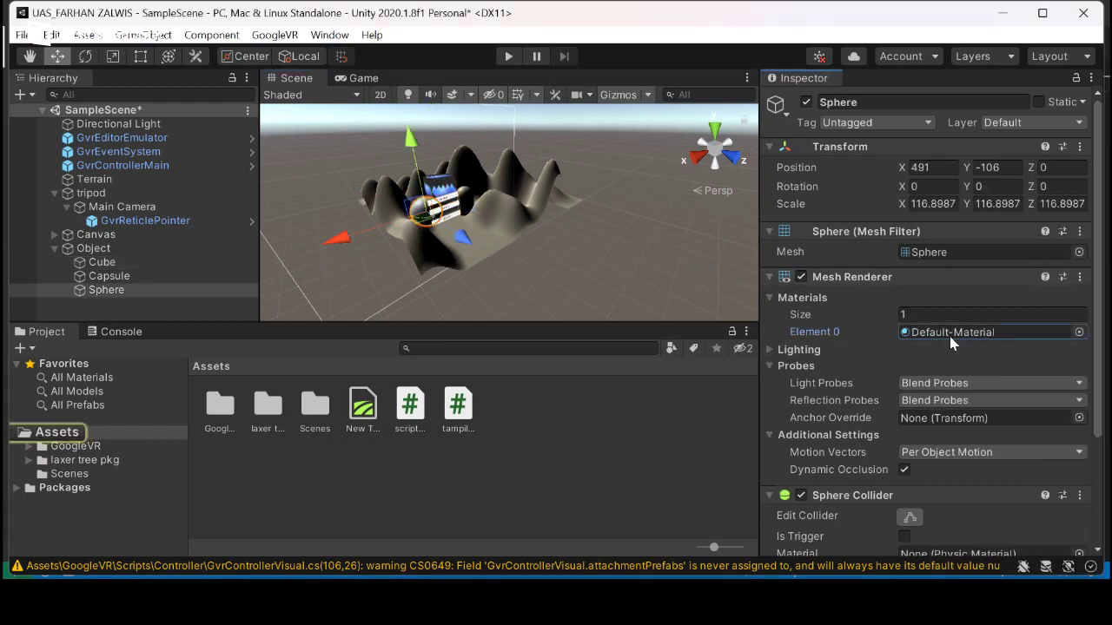
pyautogui.click(1078, 332)
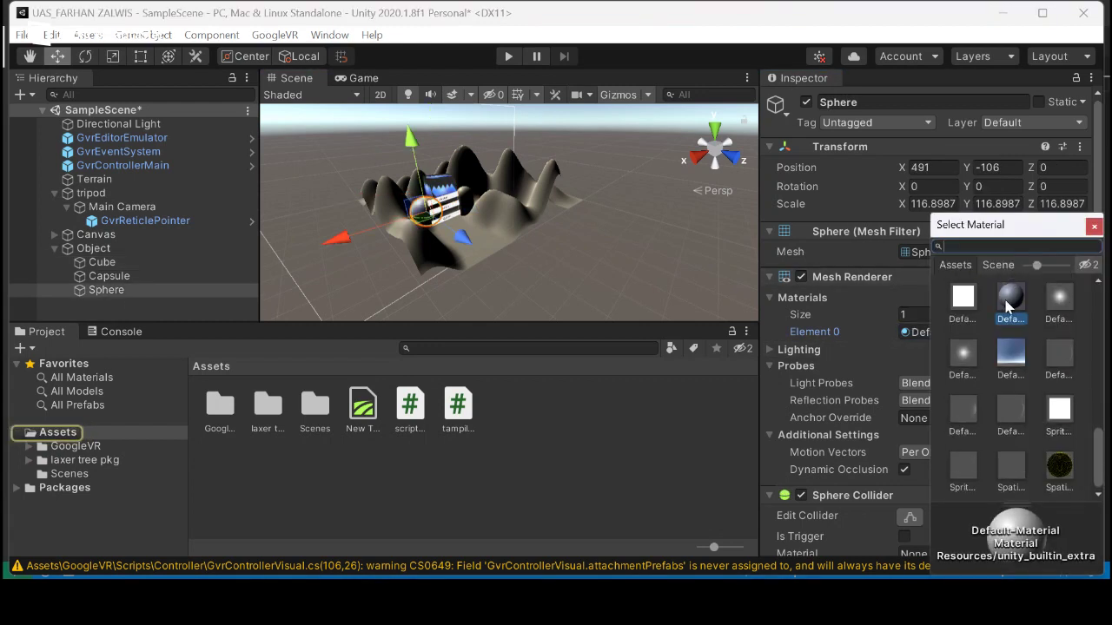
pyautogui.scroll(1, 990, 299)
pyautogui.scroll(3, 1018, 326)
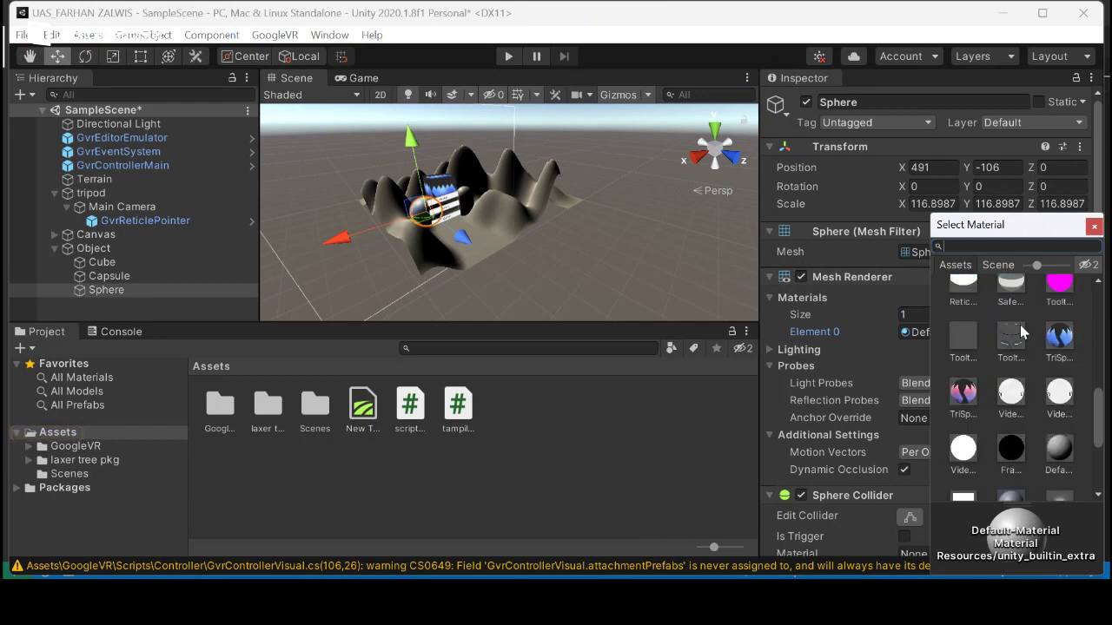
# - Assign the TriSphereBlue material to the capsule's Mesh Renderer and clear the selection
pyautogui.click(109, 276)
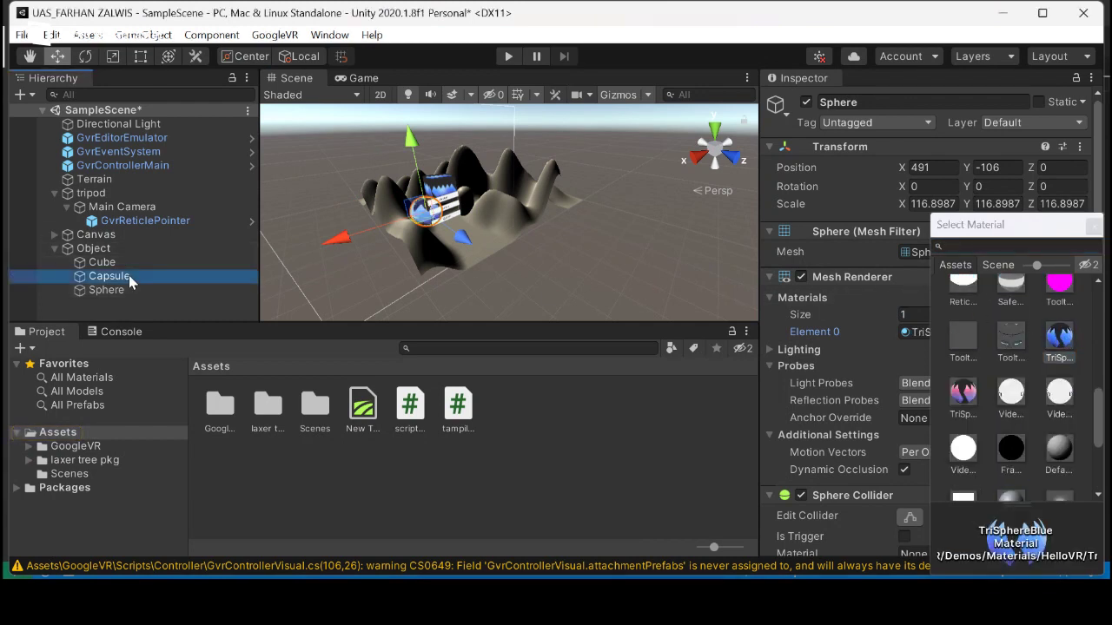
pyautogui.click(950, 330)
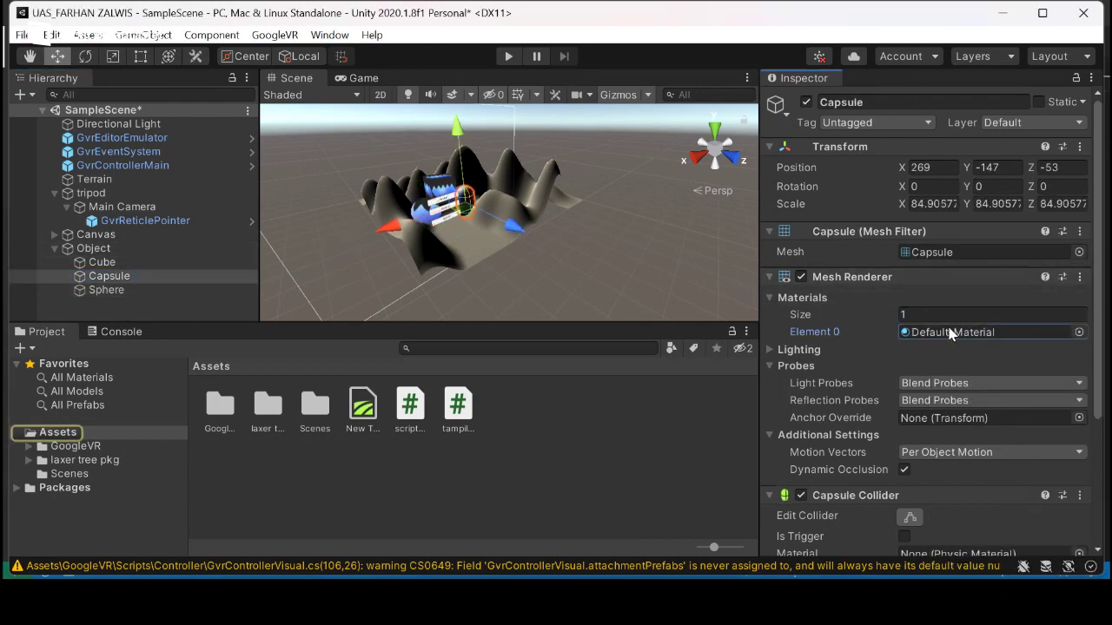
pyautogui.click(1079, 332)
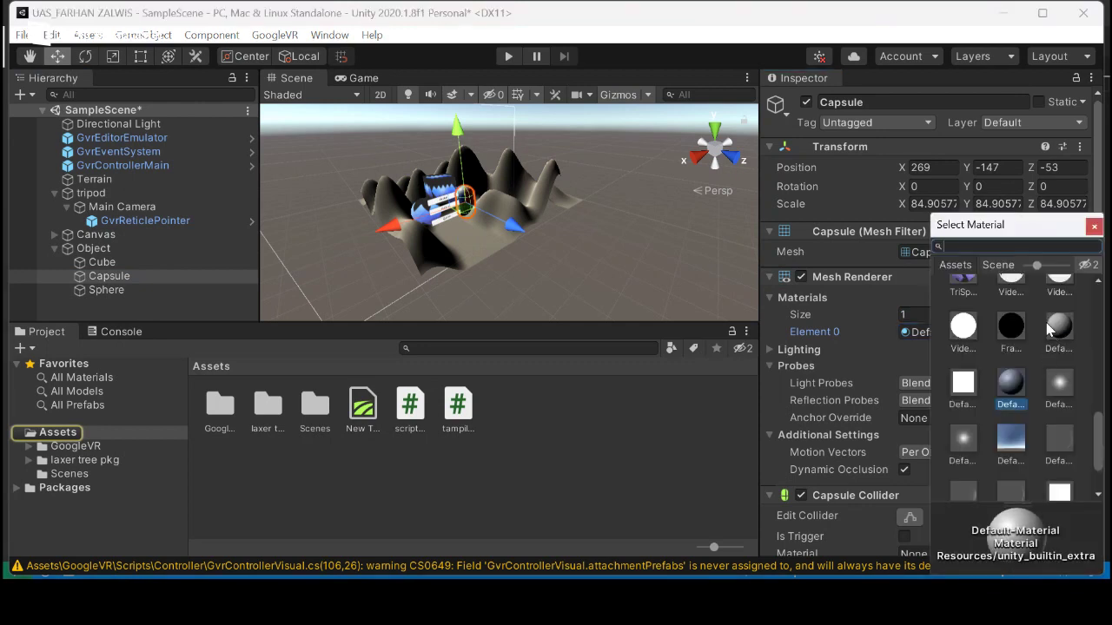
pyautogui.scroll(2, 1055, 348)
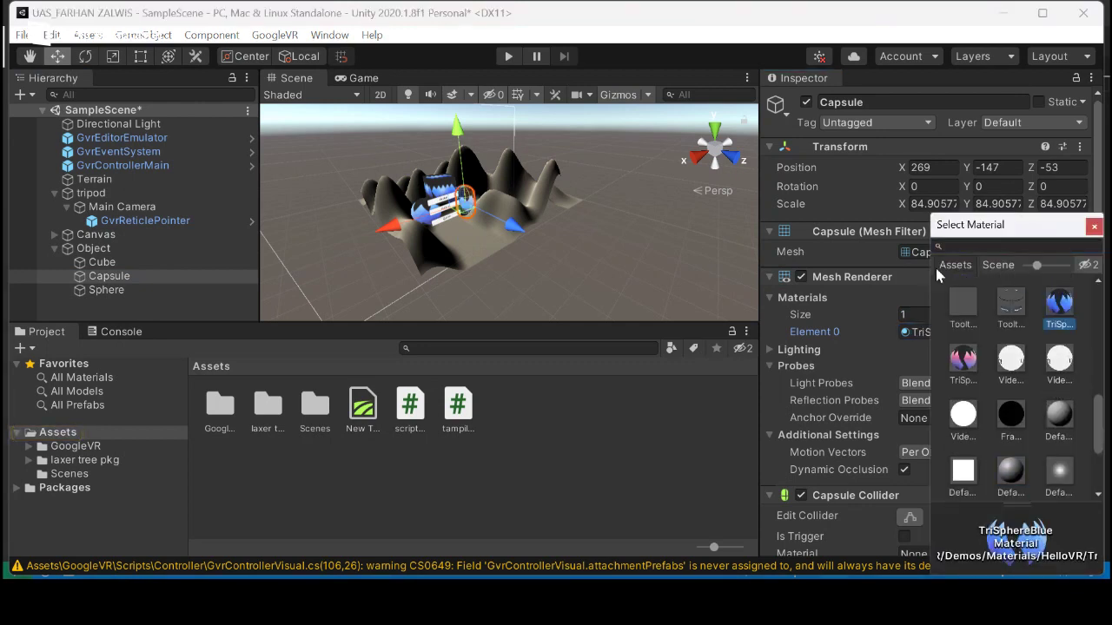
pyautogui.click(672, 271)
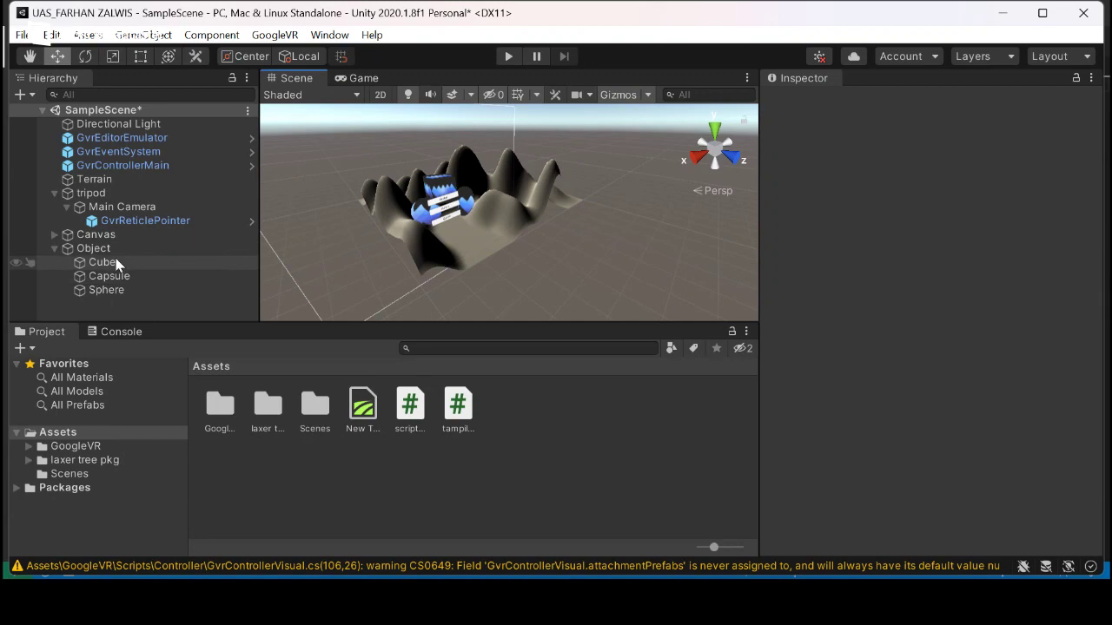
# - Create a C# script named inputGaze in the Assets folder
pyautogui.rightClick(461, 449)
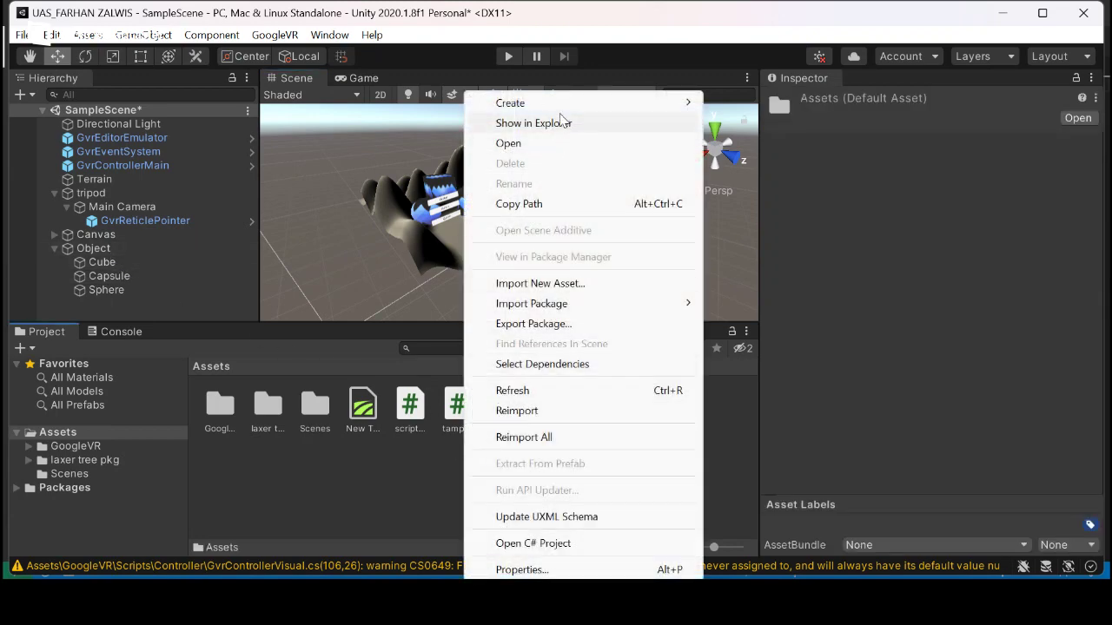
pyautogui.moveTo(564, 104)
pyautogui.click(831, 70)
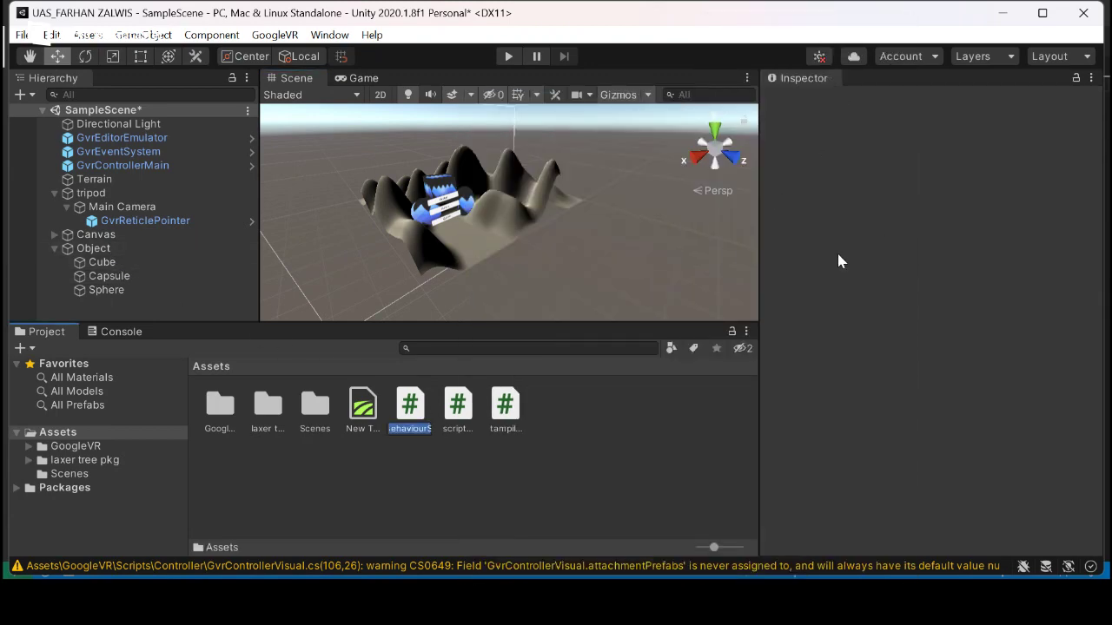
pyautogui.press('BackSpace')
pyautogui.write('inputGaze')
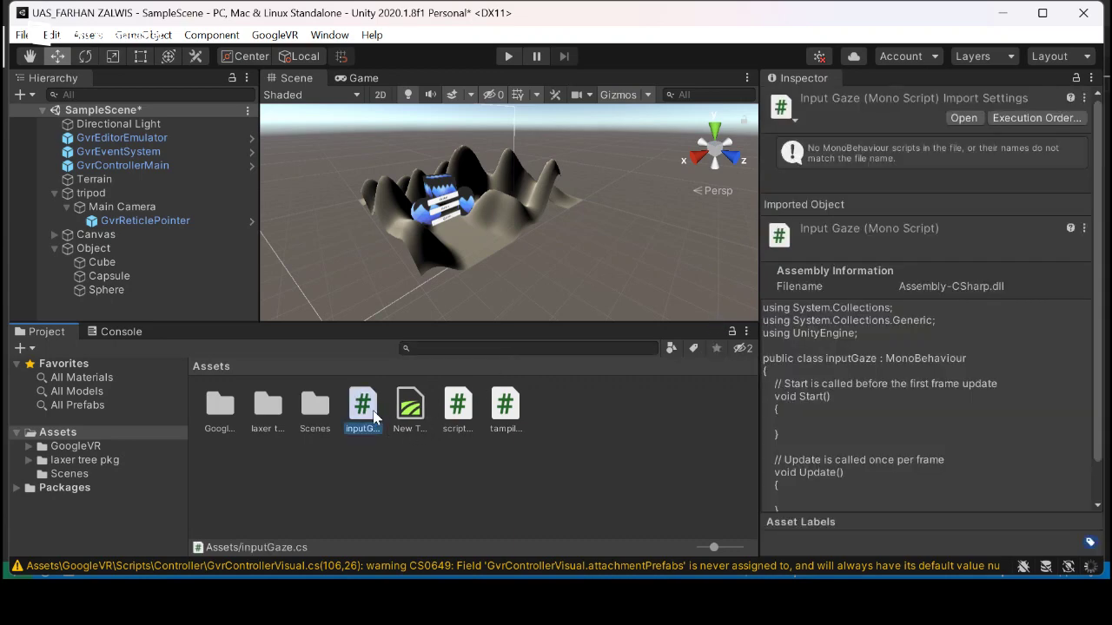
# - Open inputGaze in Visual Studio Code and replace its default code with the INPUTGAZE listing copied from SCRIPT PERGERAKAN.docx in Word
pyautogui.doubleClick(363, 407)
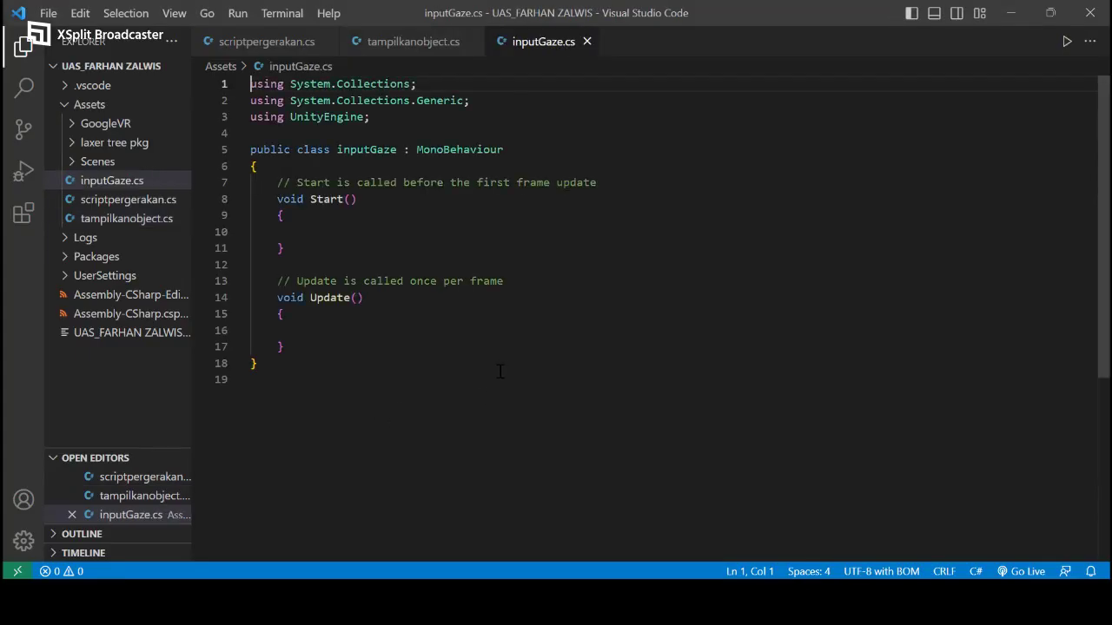
pyautogui.hotkey('ctrl', 'a')
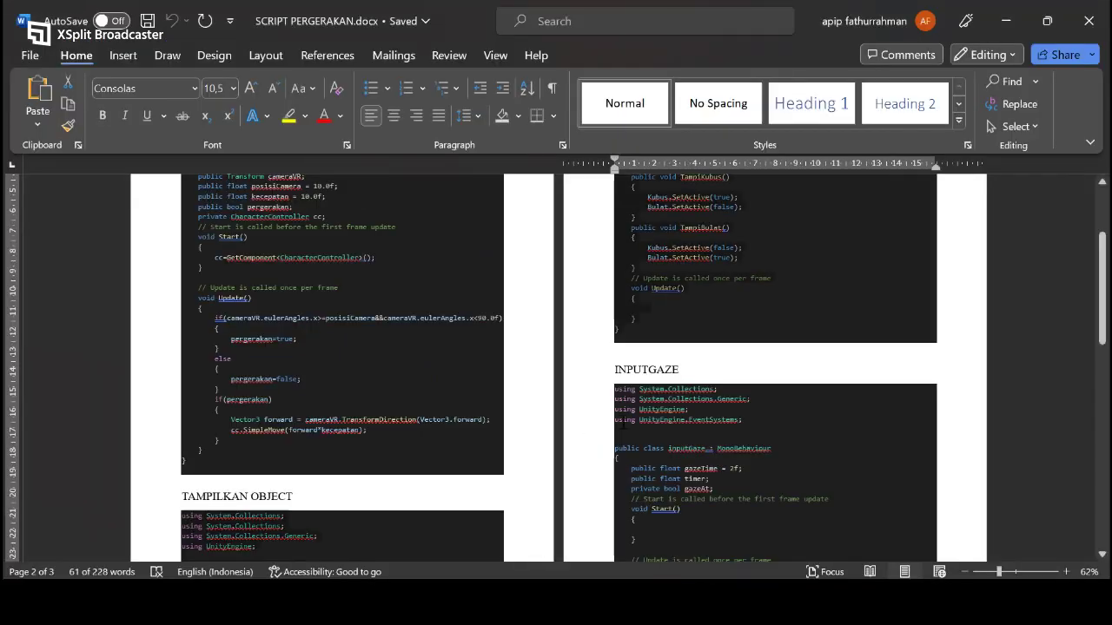
pyautogui.scroll(-5, 737, 560)
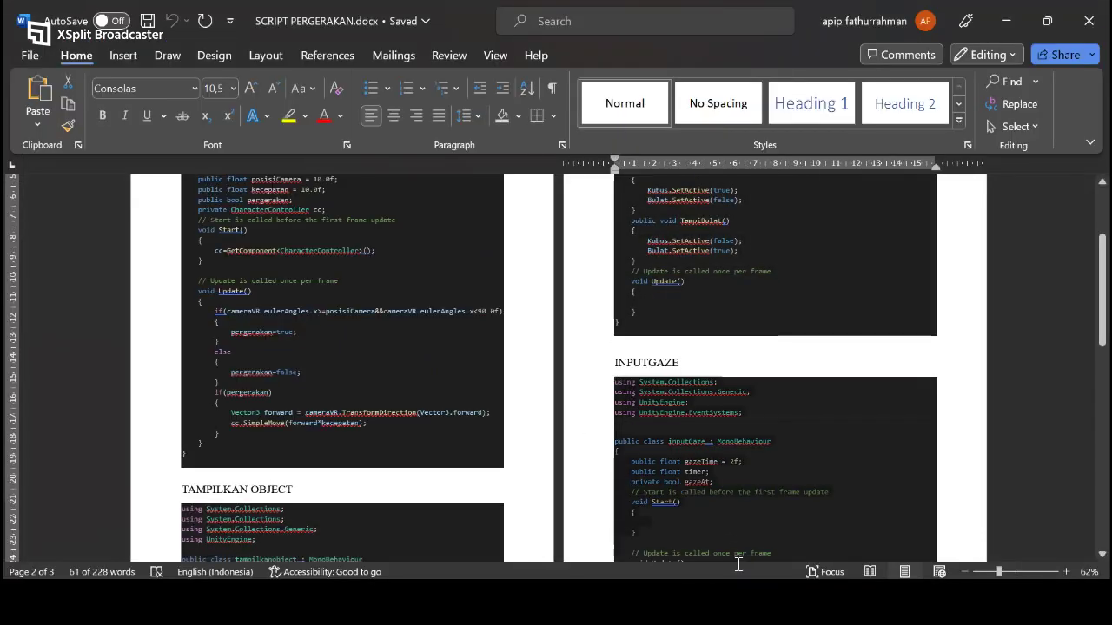
pyautogui.scroll(-3, 579, 533)
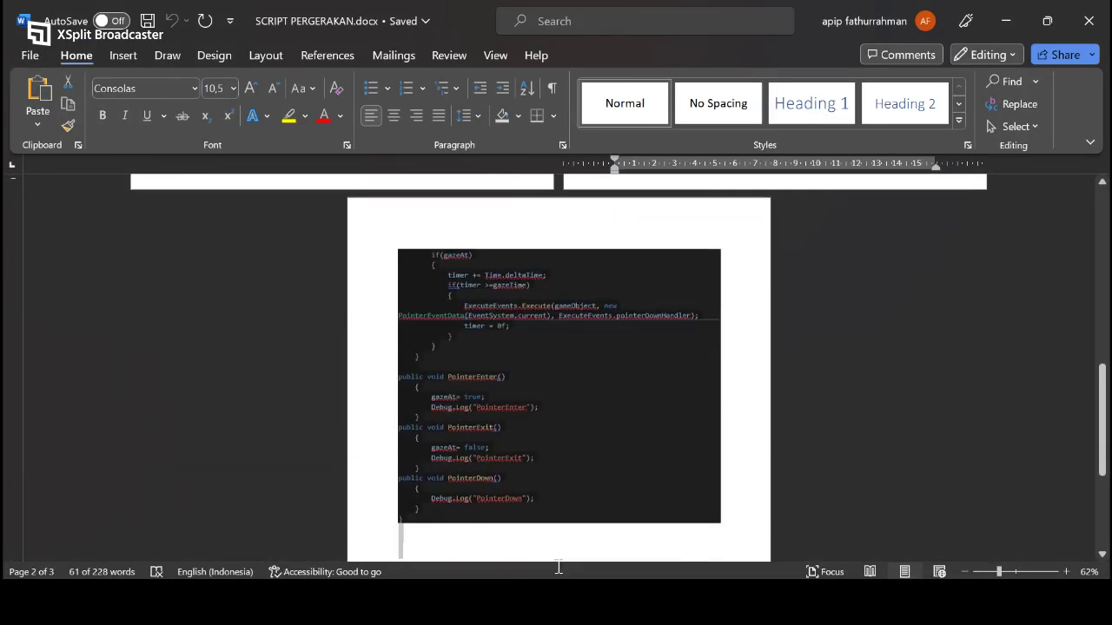
pyautogui.moveTo(432, 480); pyautogui.dragTo(430, 491)
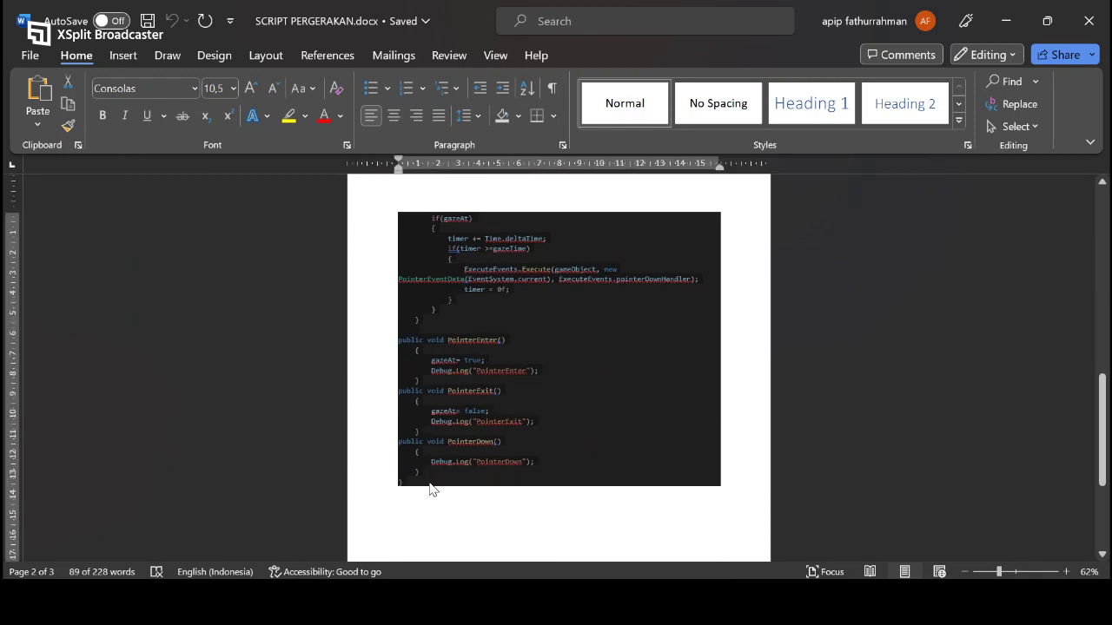
pyautogui.hotkey('alt', 'Tab')
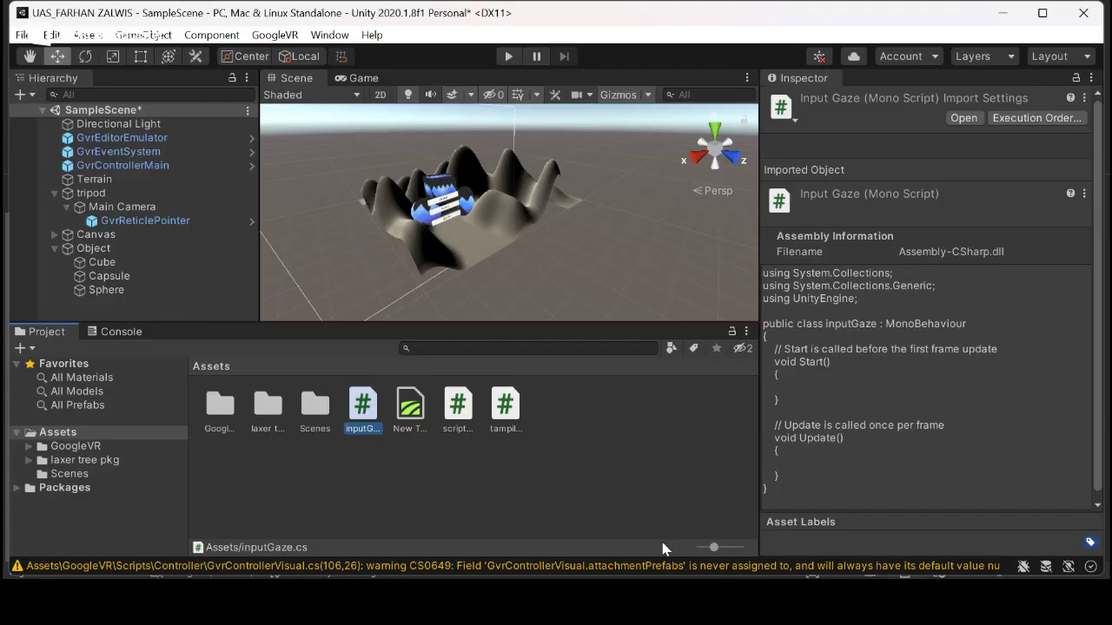
pyautogui.hotkey('alt', 'Tab')
pyautogui.hotkey('ctrl', 'v')
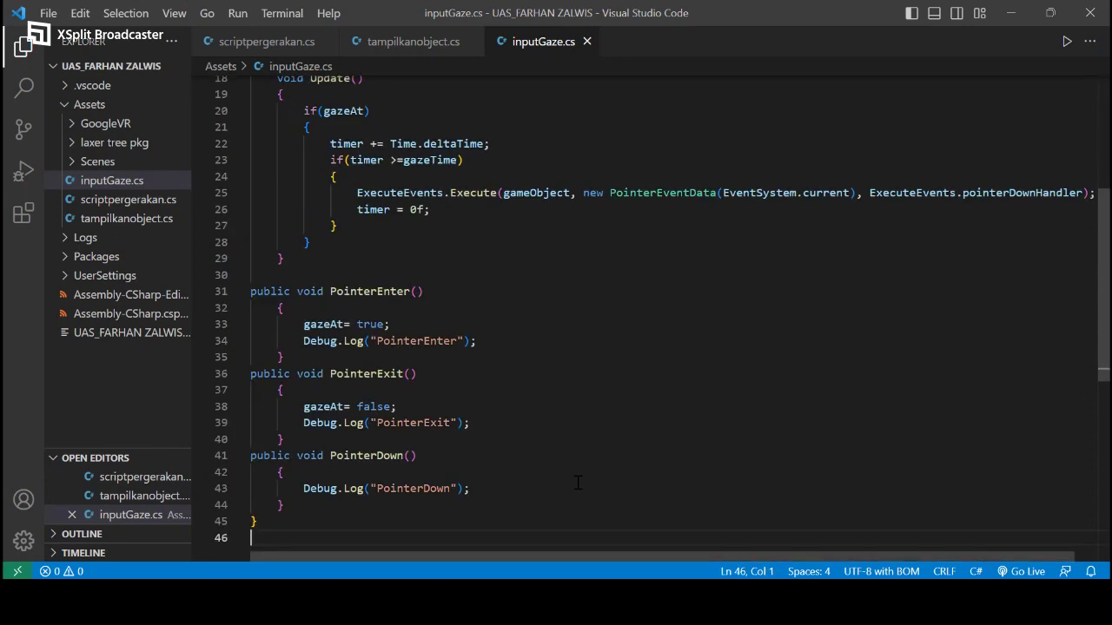
# - Set the public gazeTime variable in the inputGaze script to 4f
pyautogui.scroll(6, 513, 433)
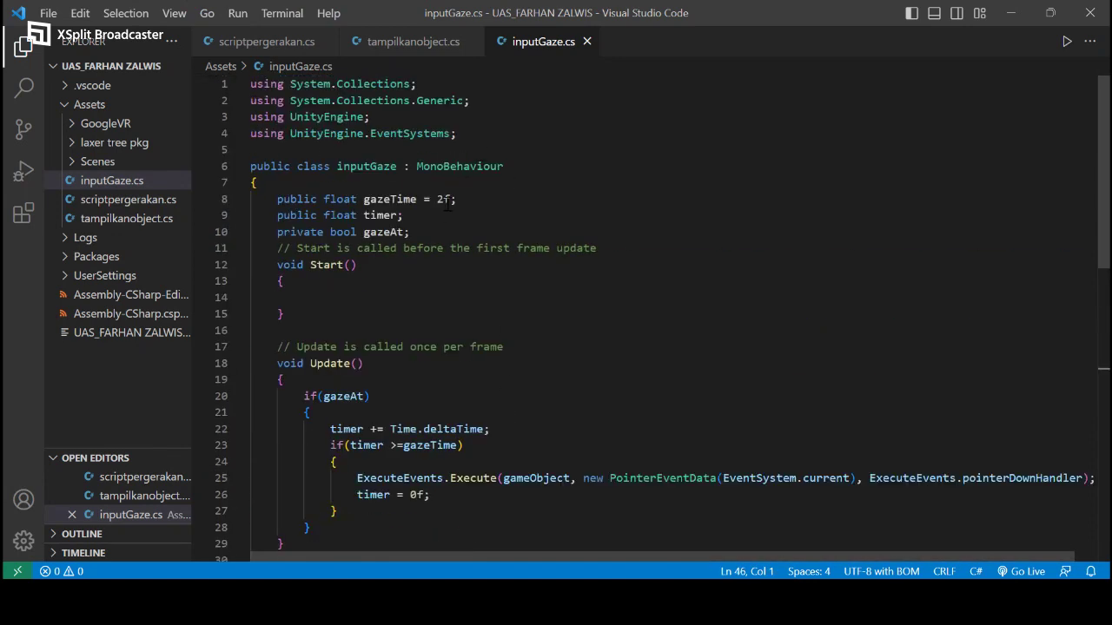
pyautogui.click(441, 198)
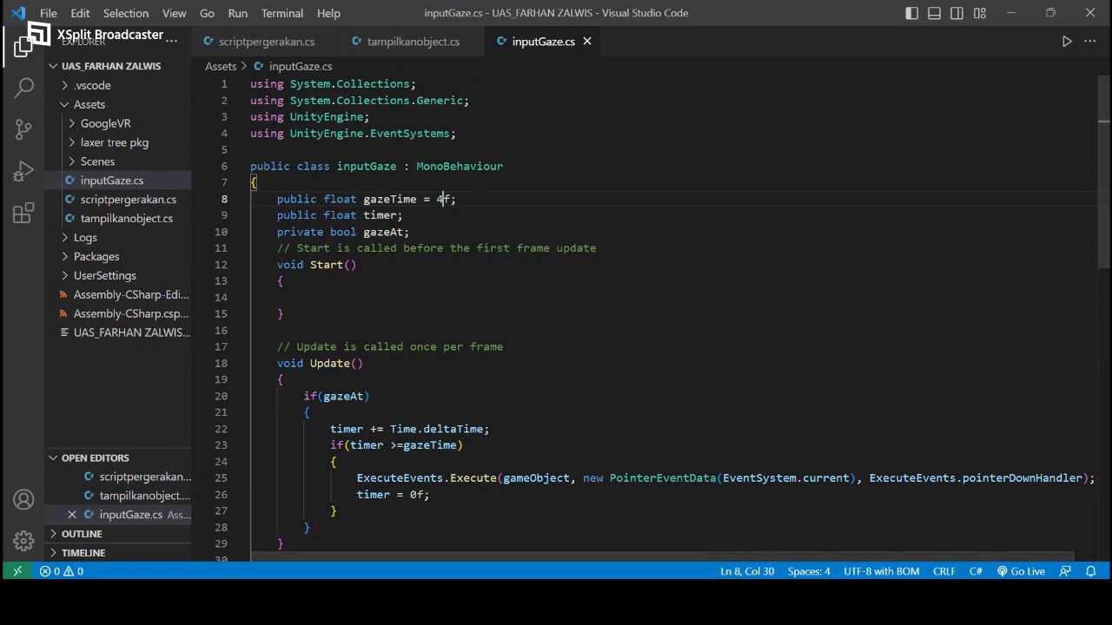
# - Switch to Unity and attach the inputGaze script to the first Button under Canvas
pyautogui.hotkey('alt', 'Tab')
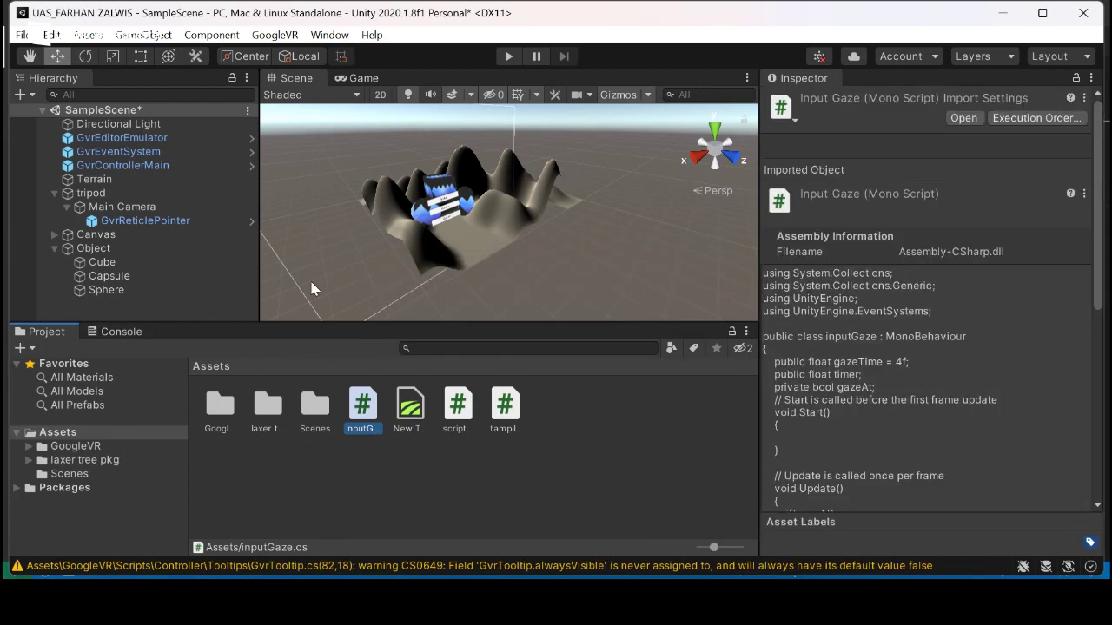
pyautogui.click(54, 234)
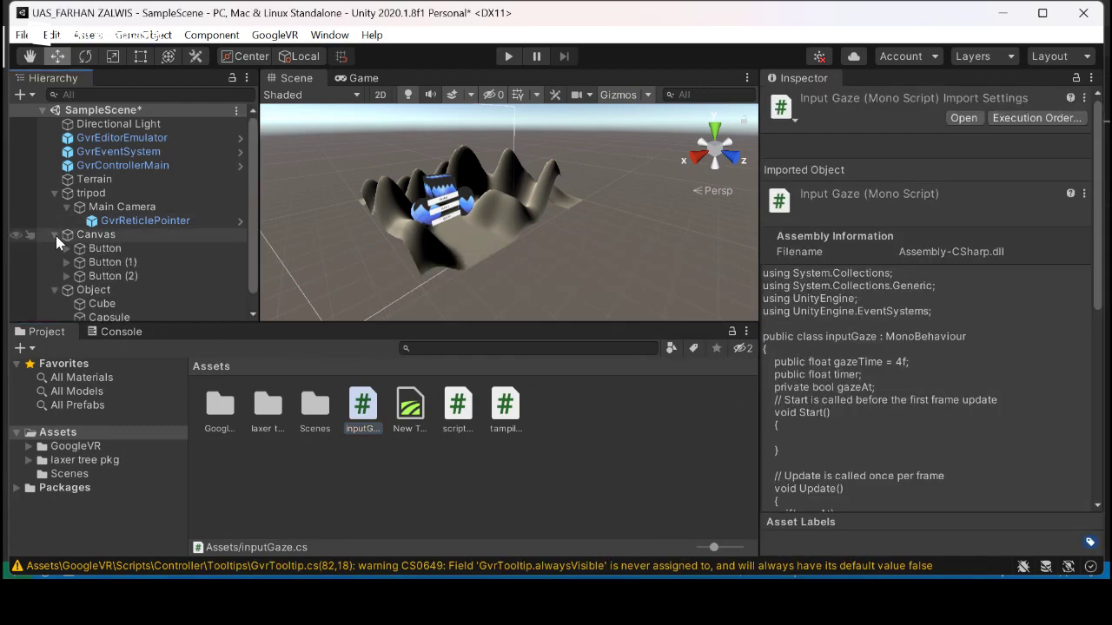
pyautogui.moveTo(369, 419); pyautogui.dragTo(122, 258)
pyautogui.click(77, 251)
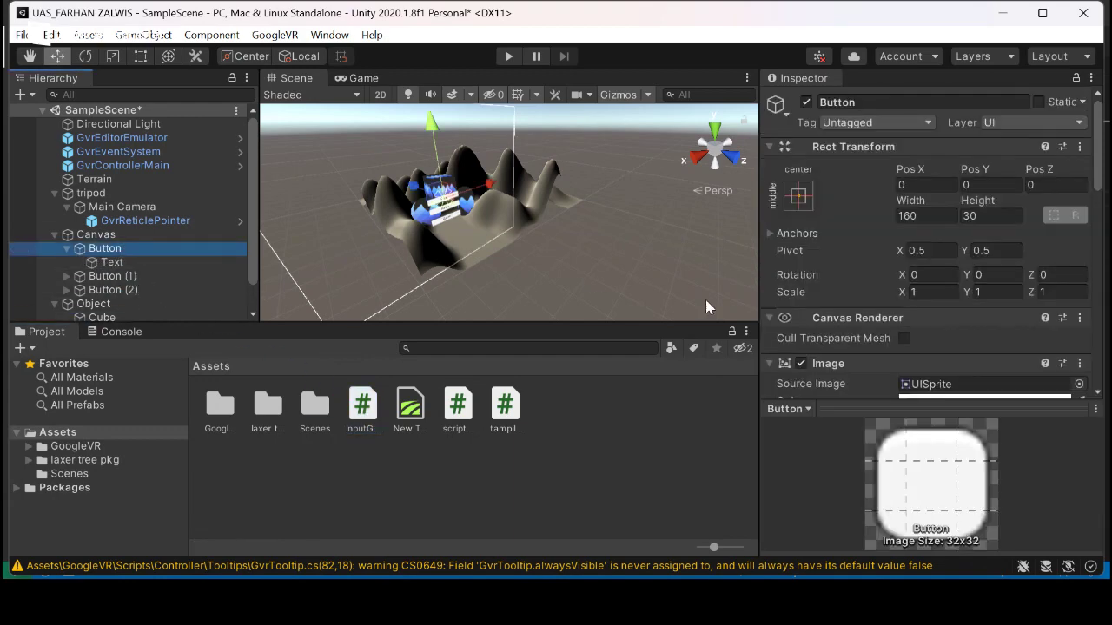
pyautogui.scroll(-5, 968, 341)
pyautogui.scroll(-5, 962, 328)
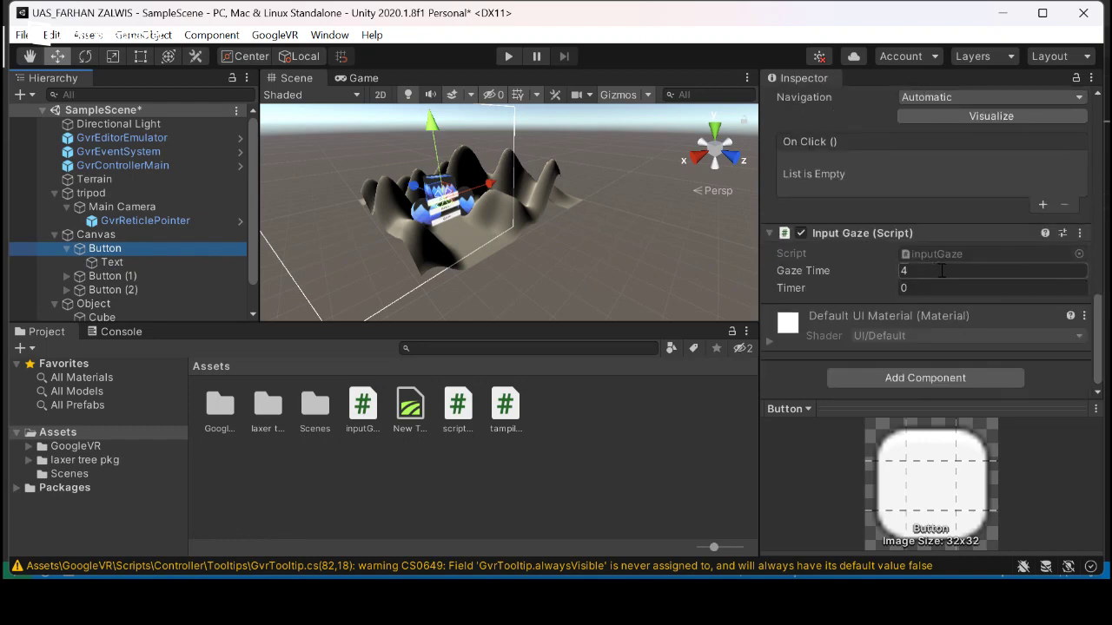
# - Add a GvrPointerGraphicRaycaster component to the first Button, and remove only the raycaster, keeping the accompanying Canvas component
pyautogui.click(937, 376)
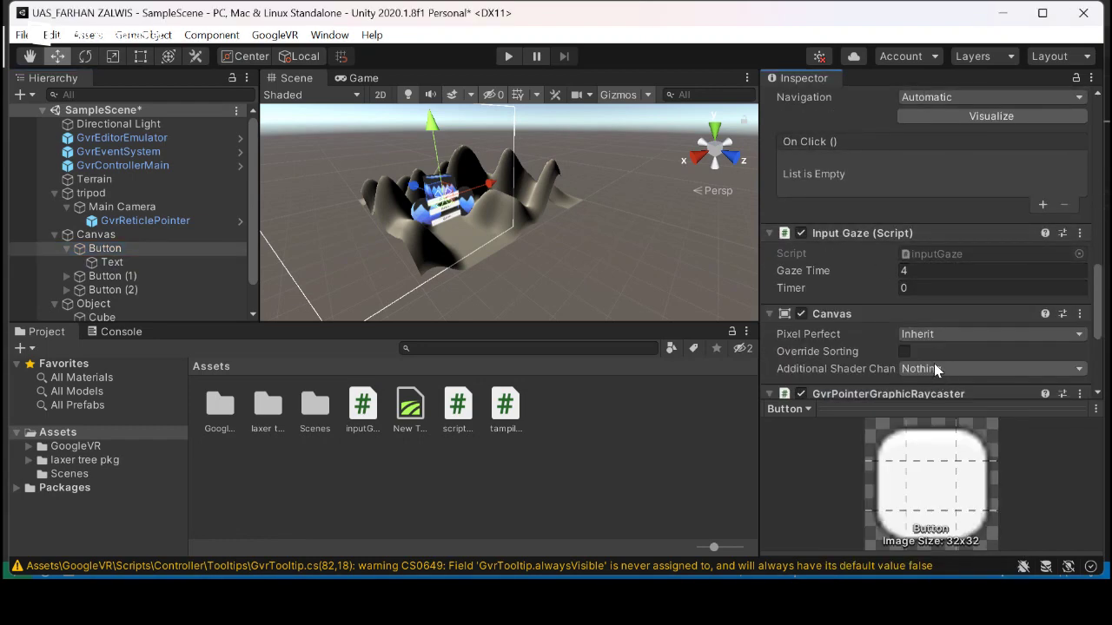
pyautogui.scroll(-3, 934, 364)
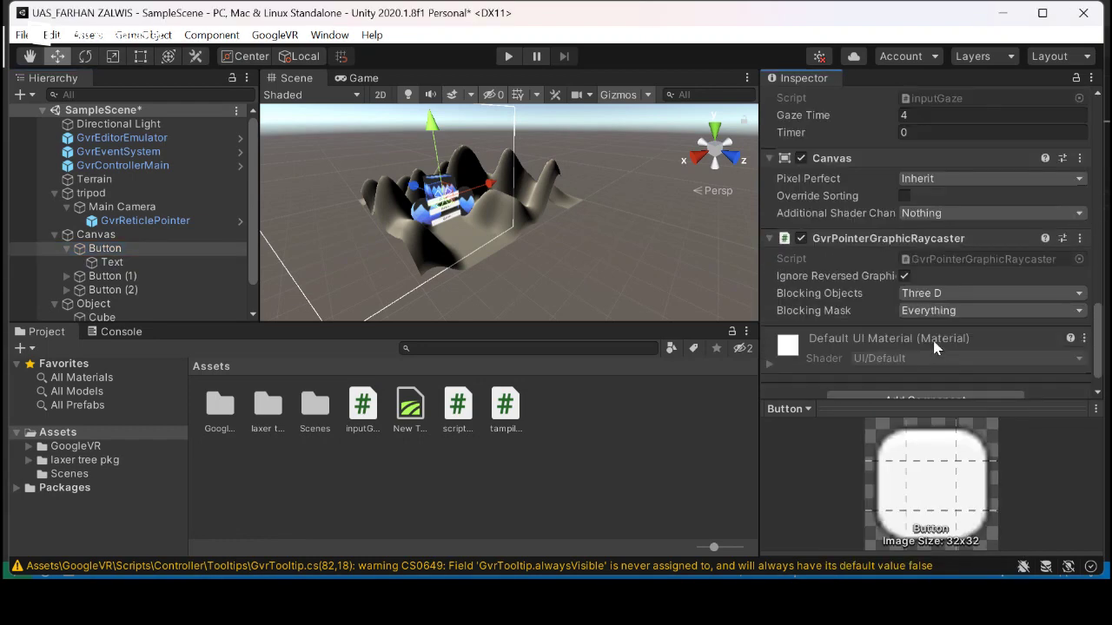
pyautogui.click(1070, 239)
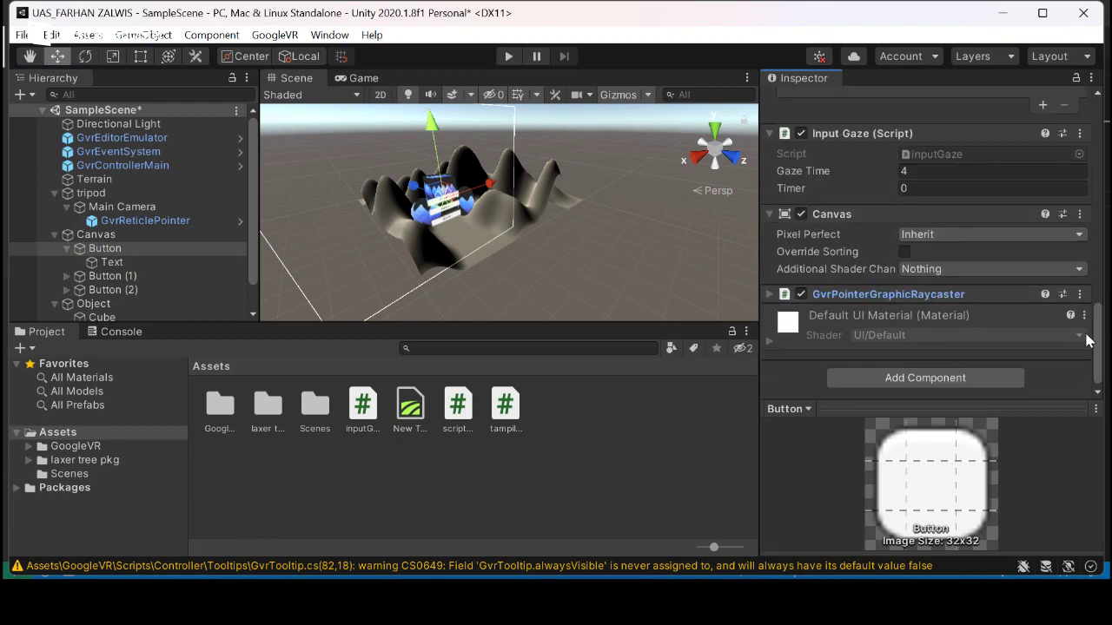
pyautogui.click(1080, 294)
pyautogui.click(1040, 338)
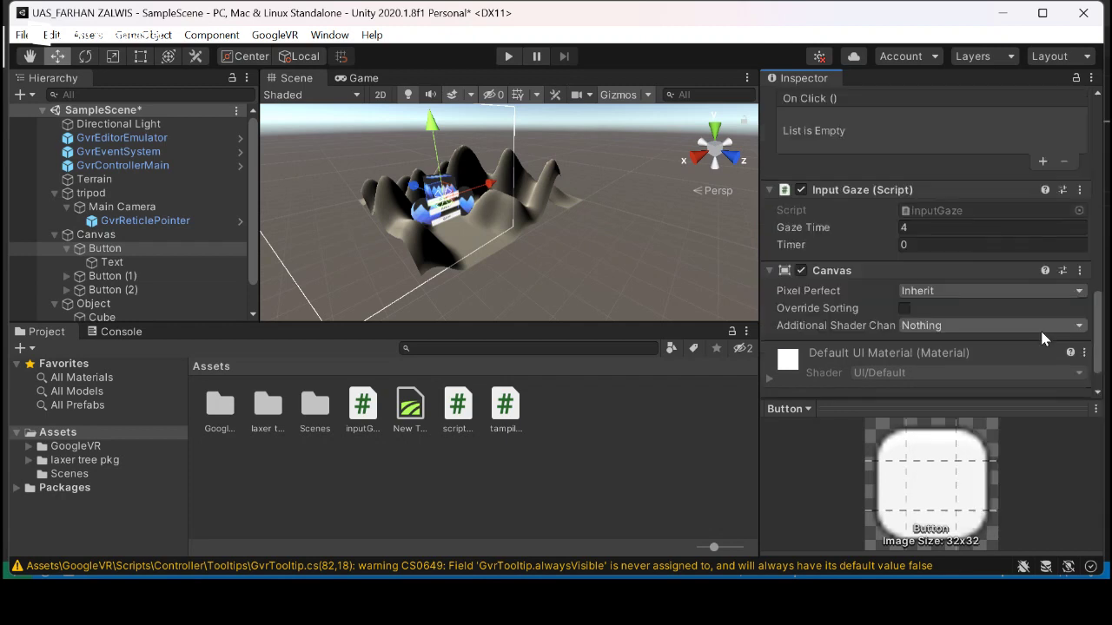
# - Add an Event Trigger component to the first Button and give it a PointerEnter event type
pyautogui.scroll(-2, 949, 377)
pyautogui.click(944, 374)
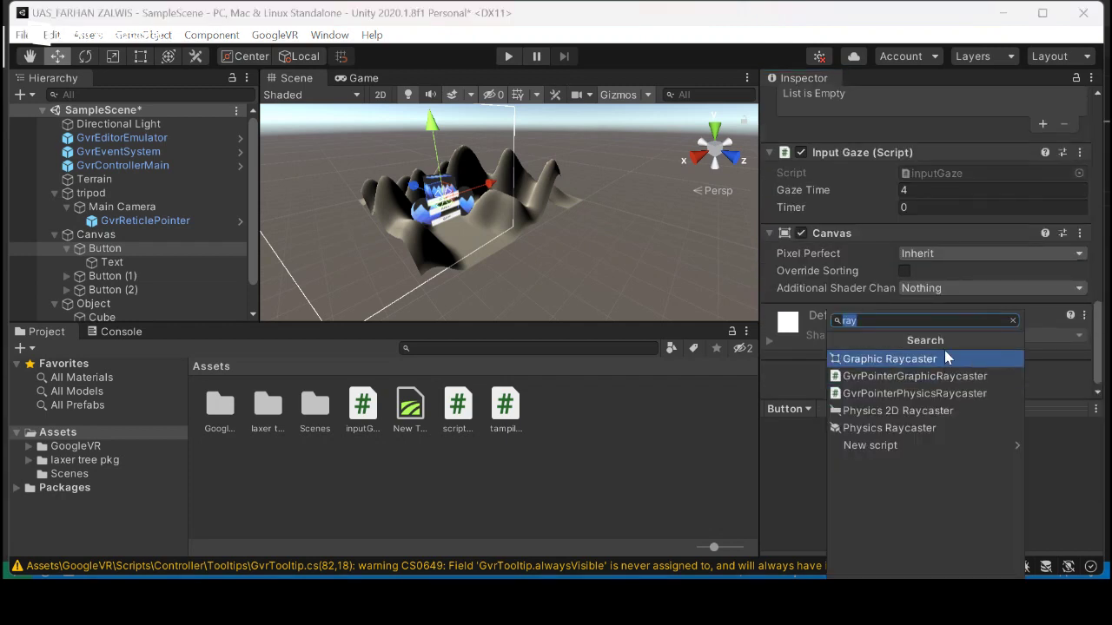
pyautogui.press('BackSpace')
pyautogui.write('ev')
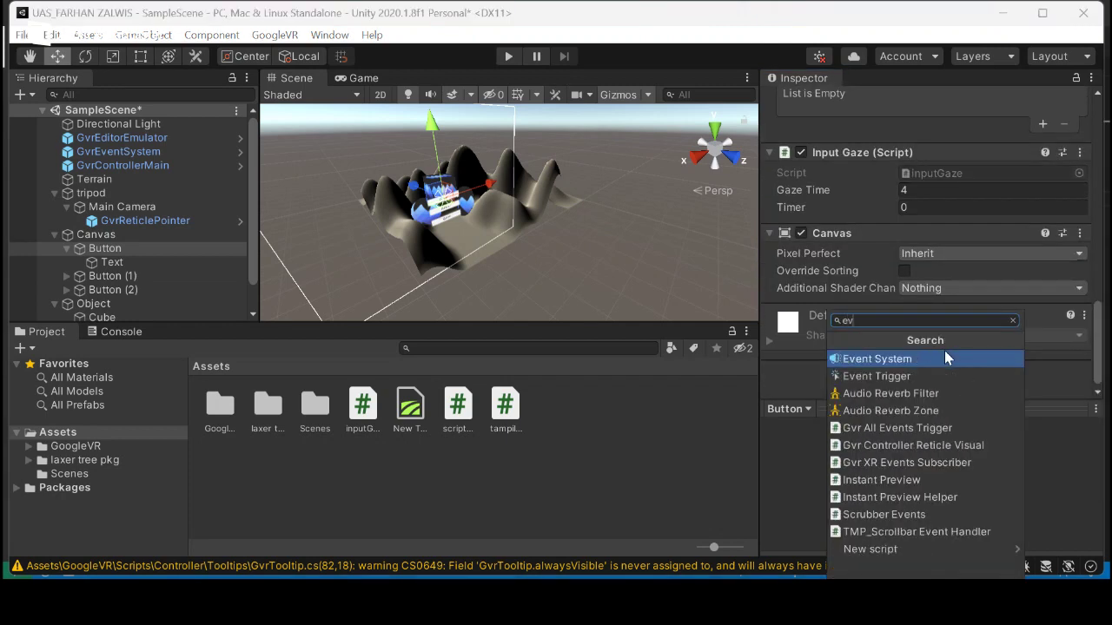
pyautogui.click(909, 380)
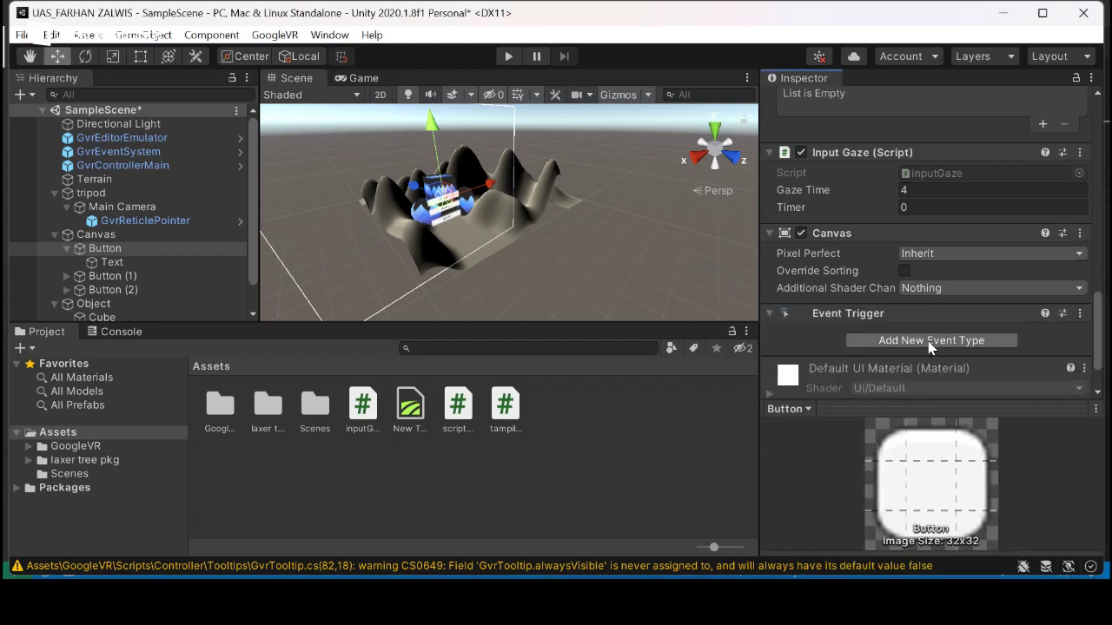
pyautogui.click(929, 344)
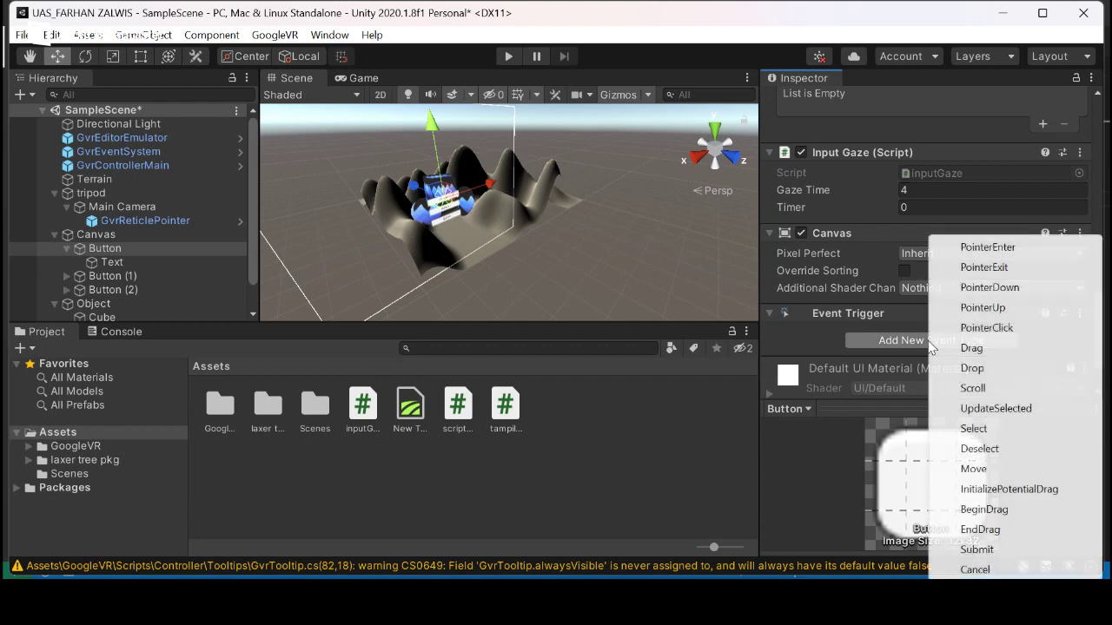
pyautogui.click(976, 243)
pyautogui.scroll(-3, 955, 295)
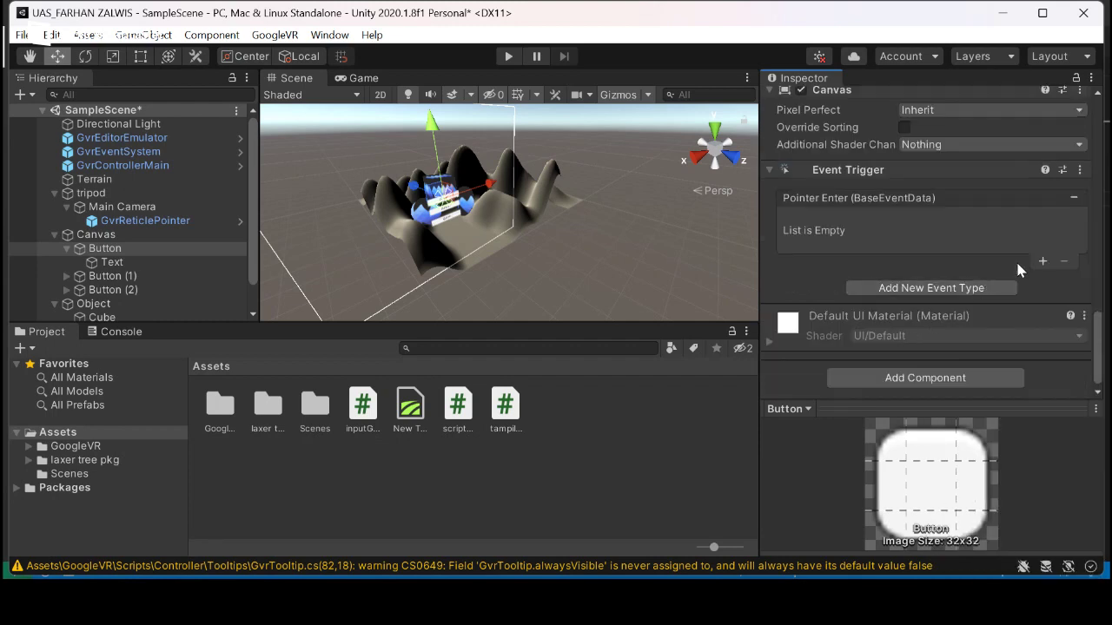
# - Add a Pointer Enter entry to Button's Event Trigger, assigning Button as the object and inputGaze.PointerEnter as the function
pyautogui.click(1043, 259)
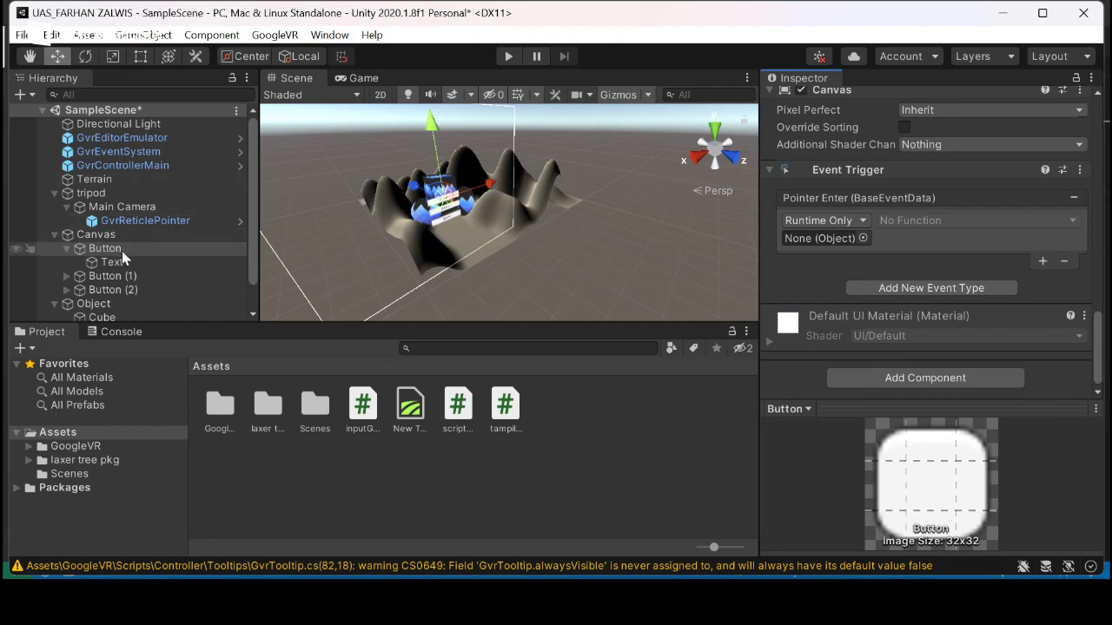
pyautogui.moveTo(122, 251); pyautogui.dragTo(807, 239)
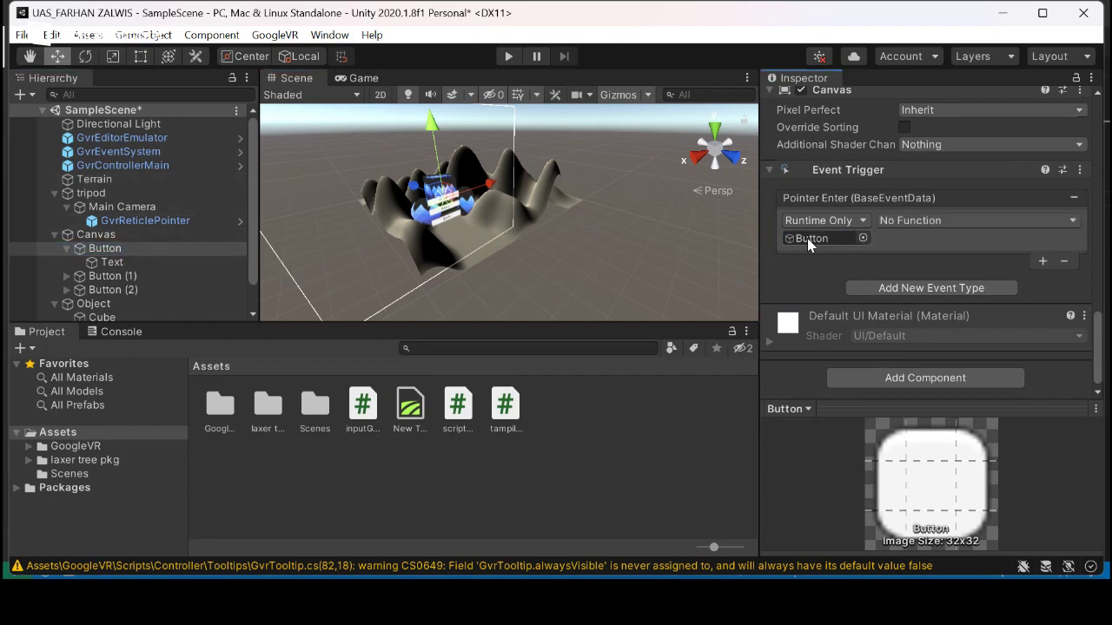
pyautogui.click(961, 220)
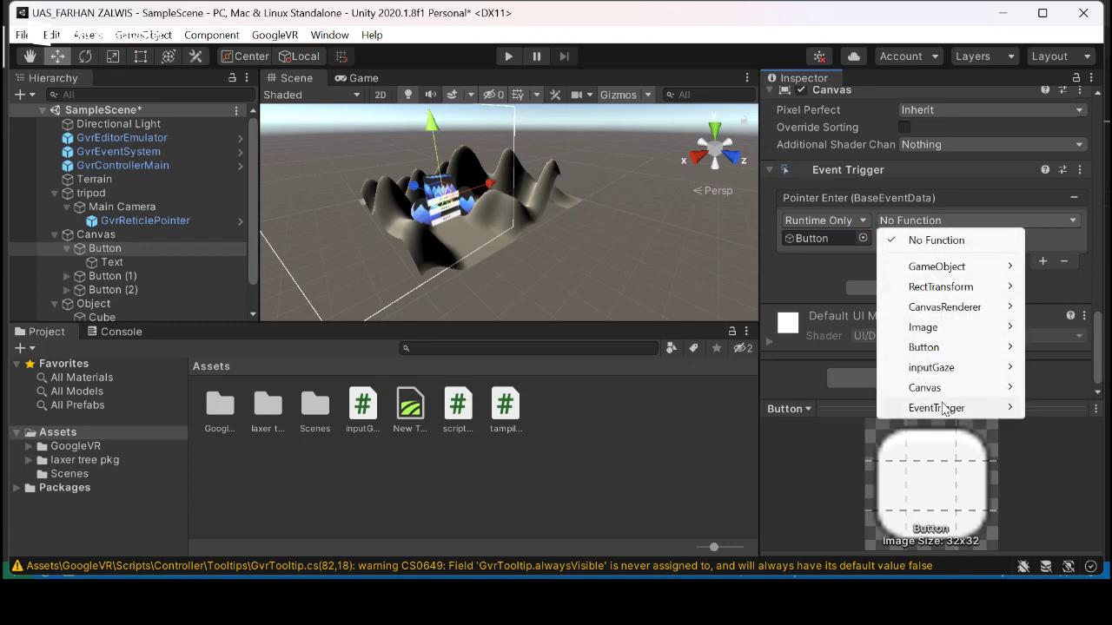
pyautogui.moveTo(943, 373)
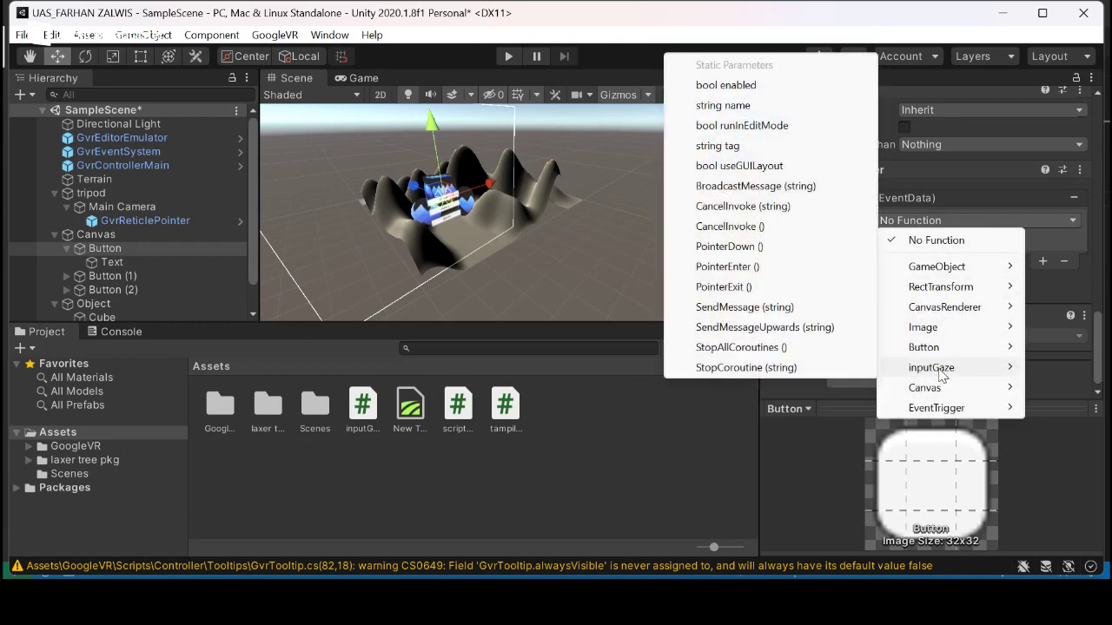
pyautogui.click(728, 267)
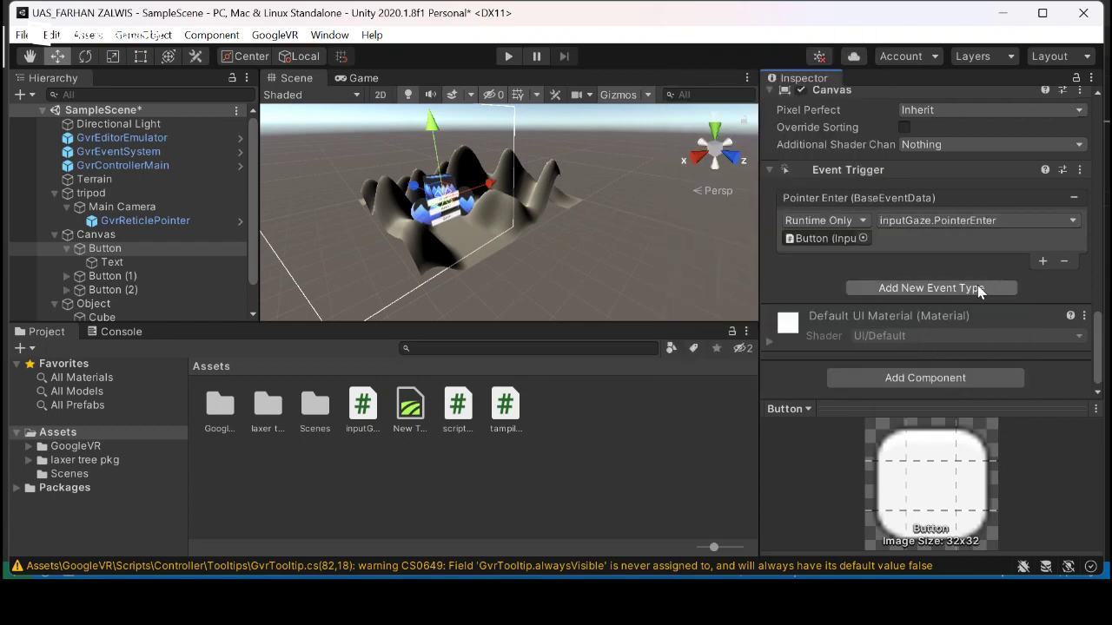
# - Add a Pointer Exit event to Button's Event Trigger and set its function to inputGaze.PointerExit
pyautogui.click(977, 287)
pyautogui.click(877, 295)
pyautogui.click(878, 291)
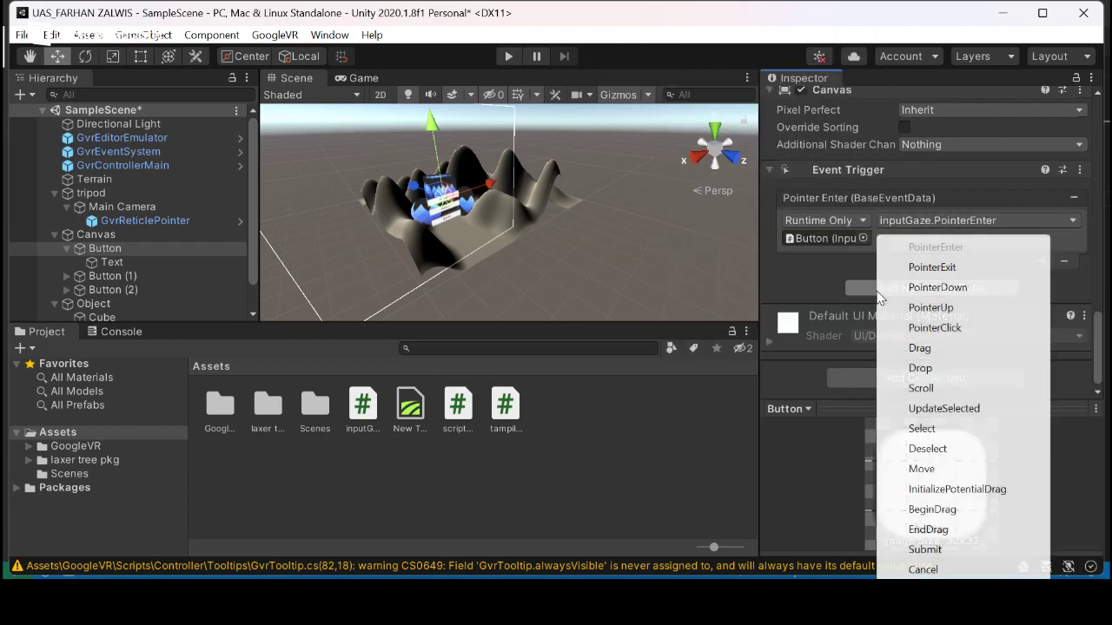
pyautogui.click(932, 268)
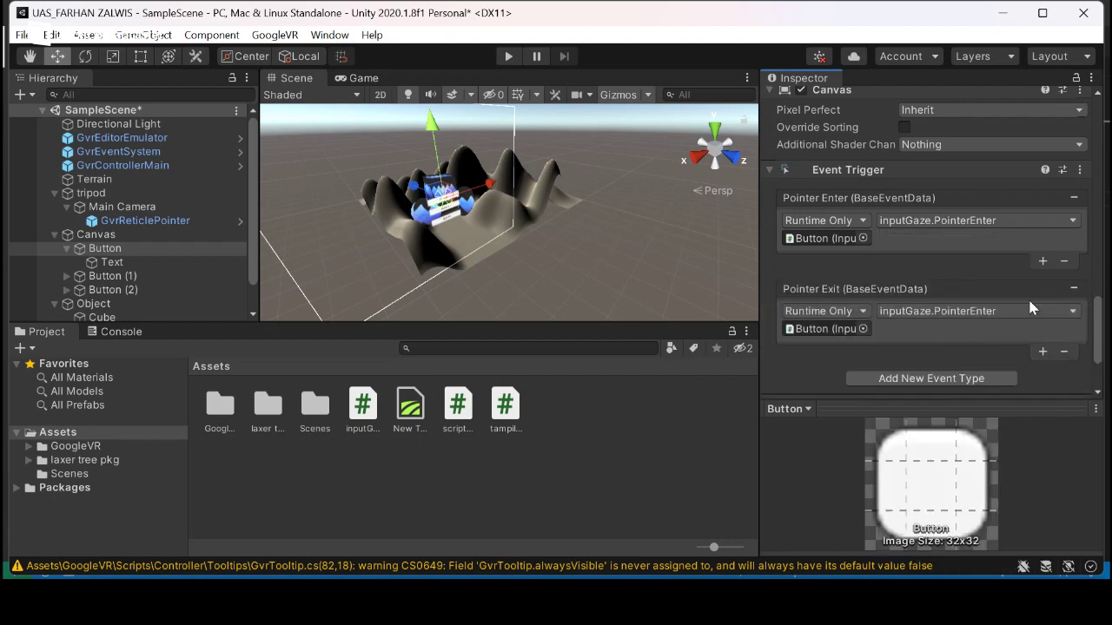
pyautogui.click(961, 312)
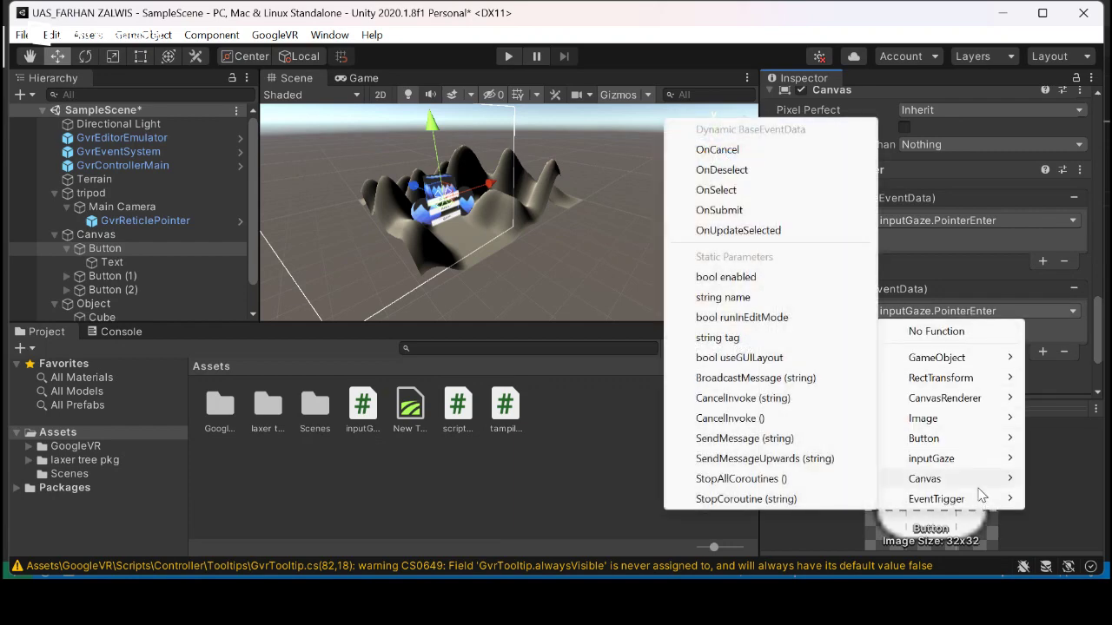
pyautogui.moveTo(973, 459)
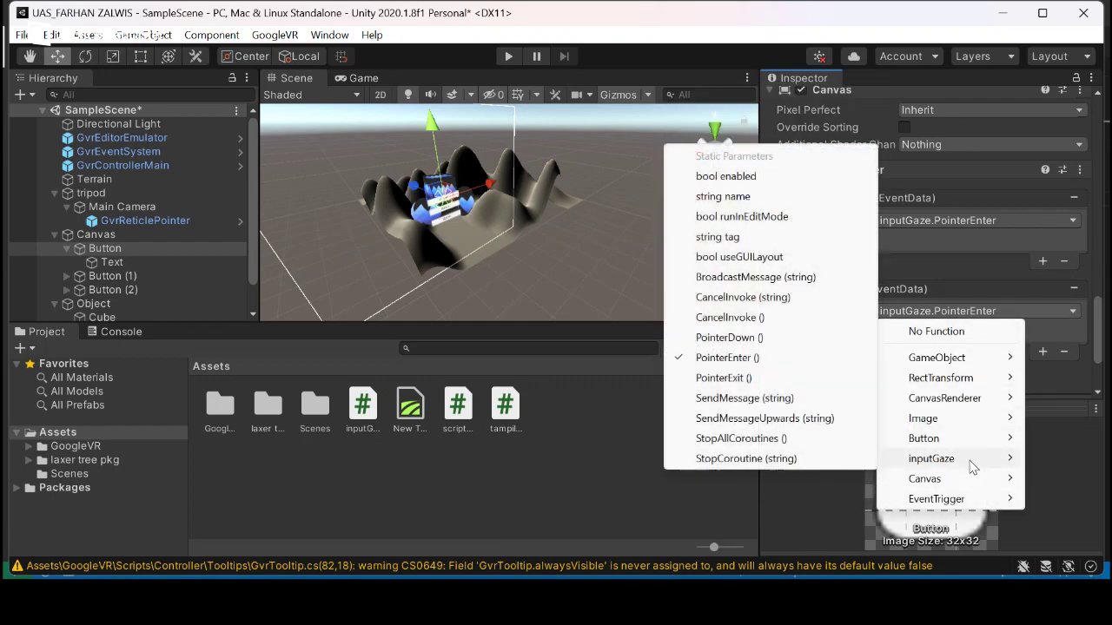
pyautogui.click(752, 378)
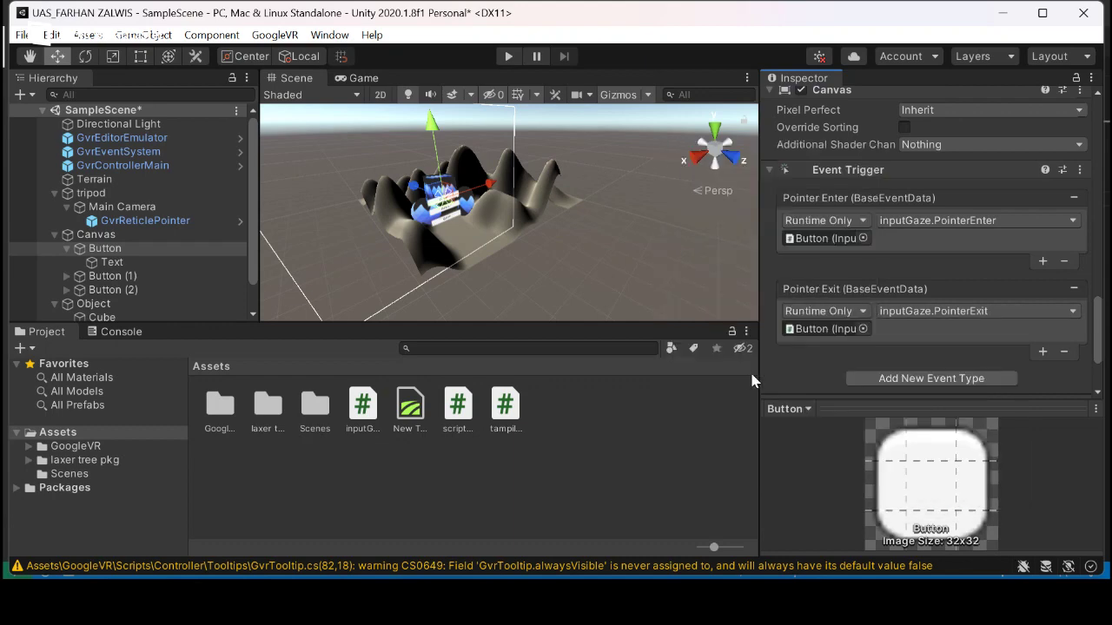
# - Add a Pointer Down event to Button's Event Trigger, assigning Object as the target and tampilkanobject.TampiKubus as the function
pyautogui.click(954, 380)
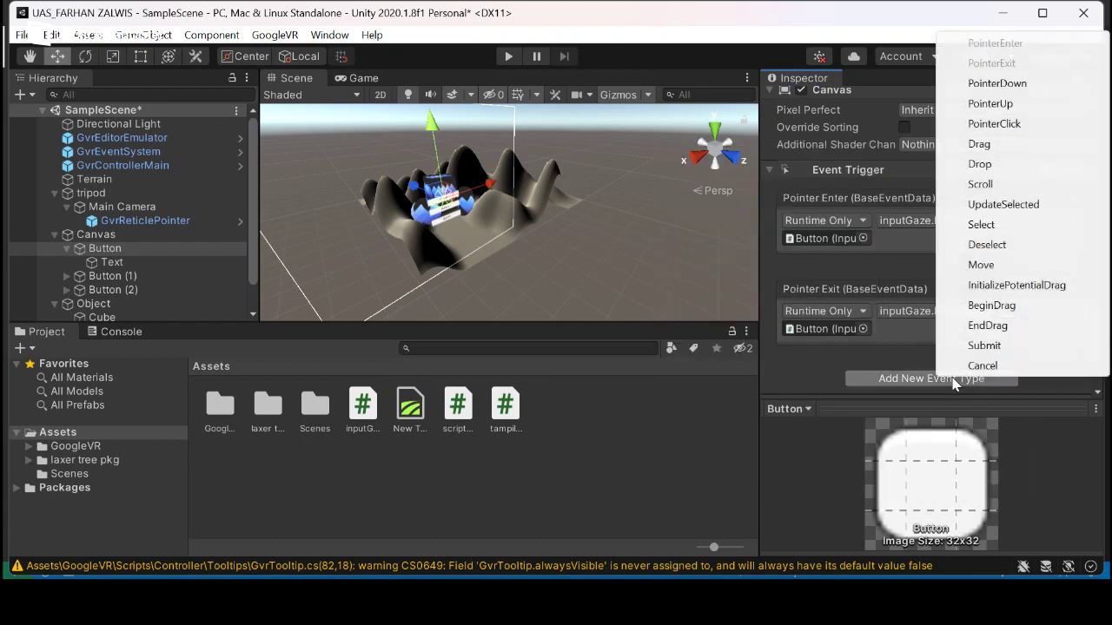
pyautogui.click(988, 85)
pyautogui.scroll(-4, 1013, 350)
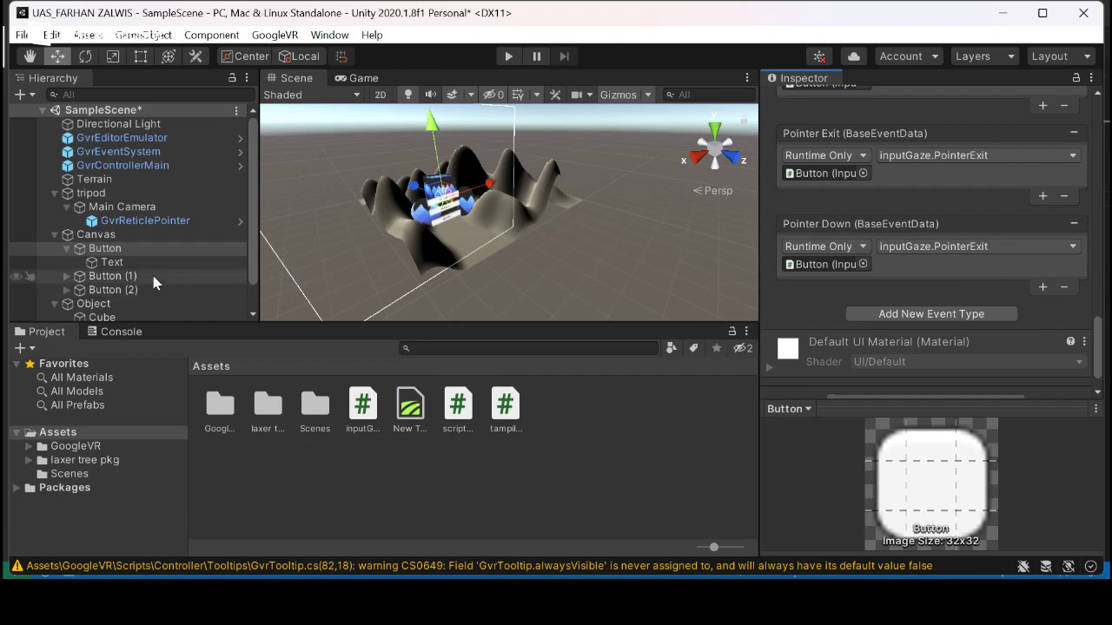
pyautogui.doubleClick(95, 304)
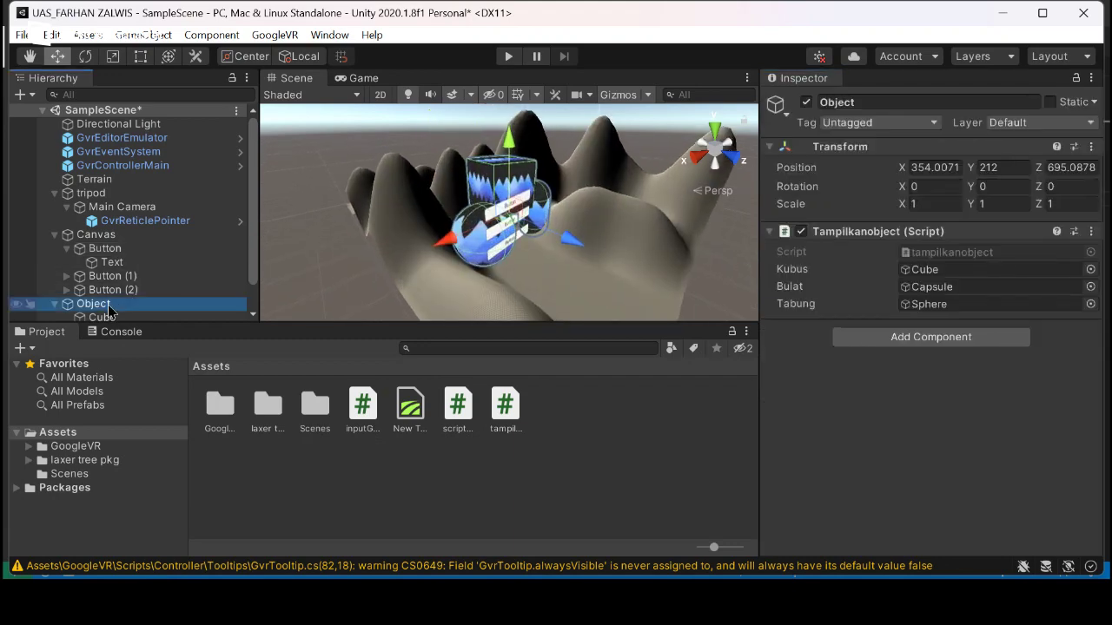
pyautogui.click(104, 249)
pyautogui.scroll(-10, 946, 312)
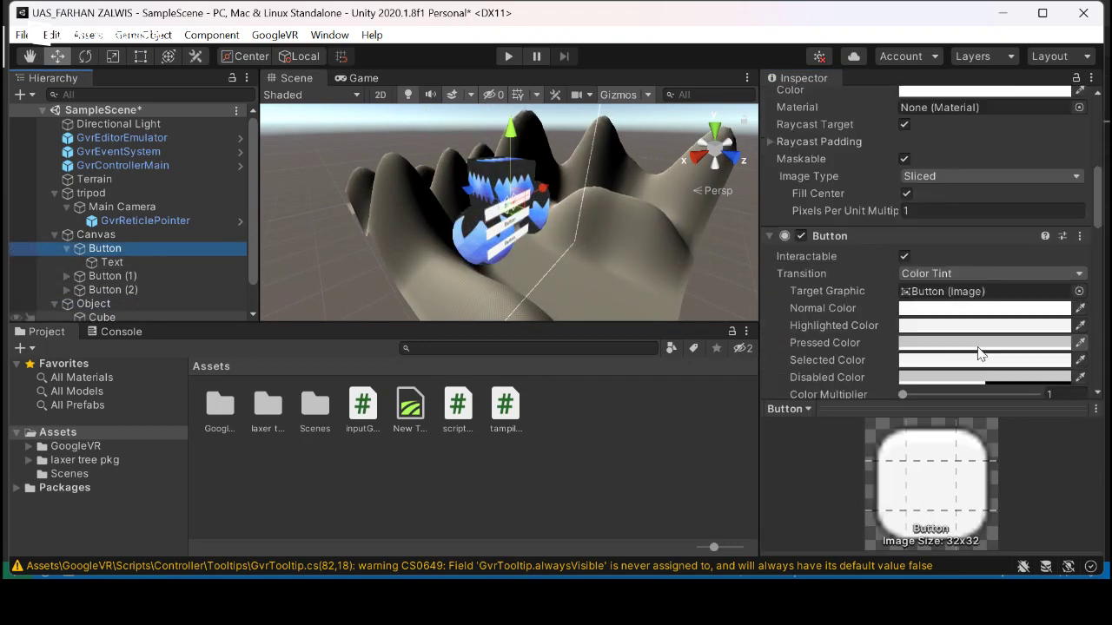
pyautogui.click(120, 304)
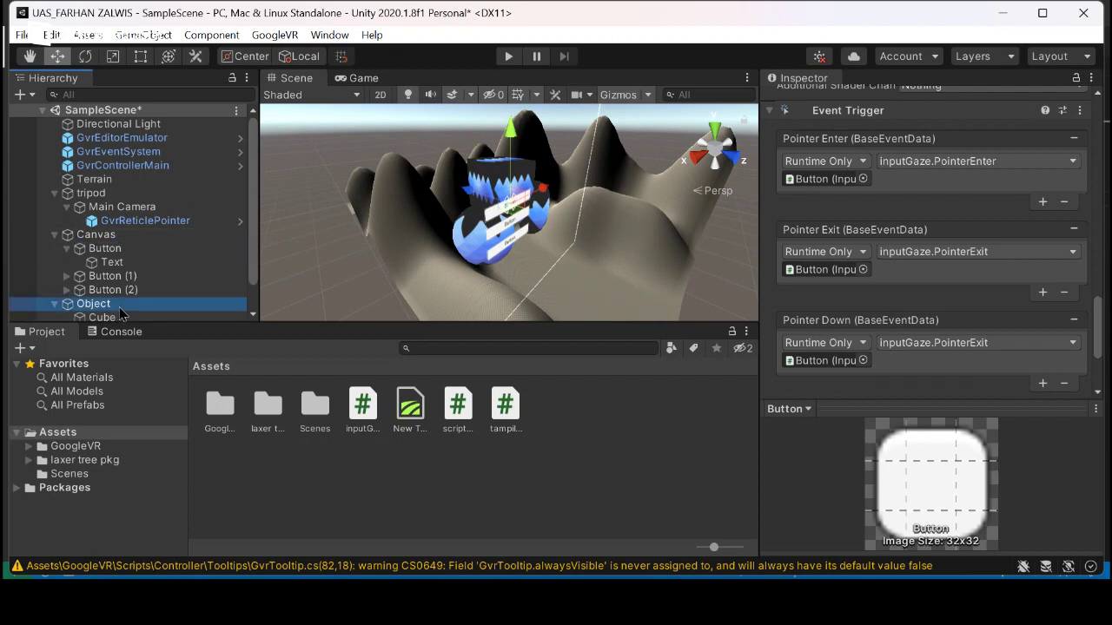
pyautogui.moveTo(120, 308); pyautogui.dragTo(833, 310)
pyautogui.click(969, 293)
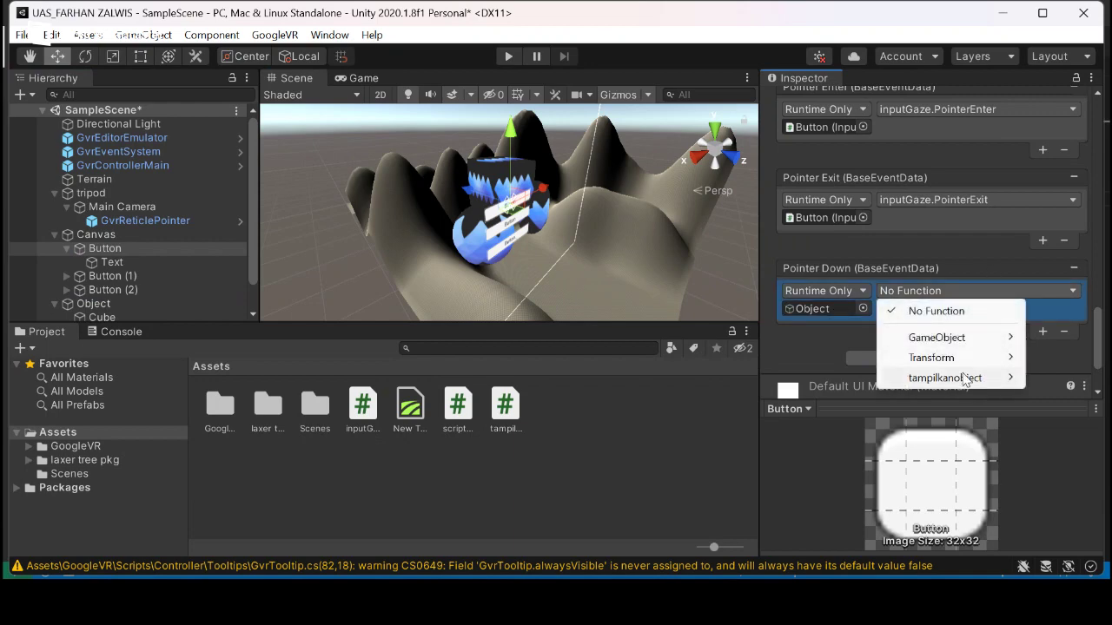
pyautogui.moveTo(964, 378)
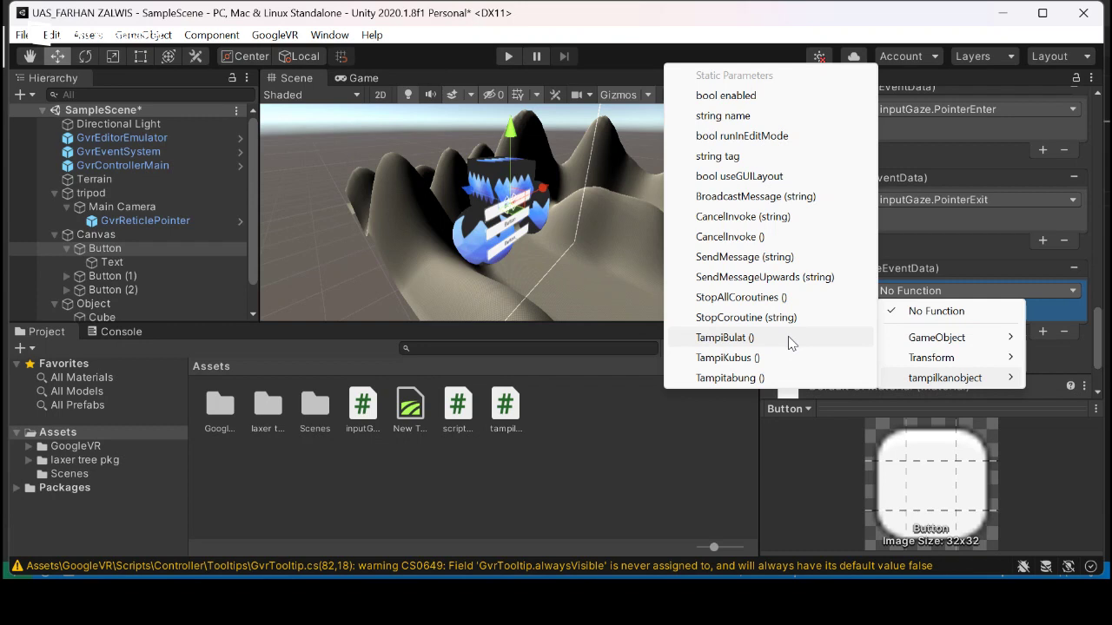
pyautogui.click(780, 361)
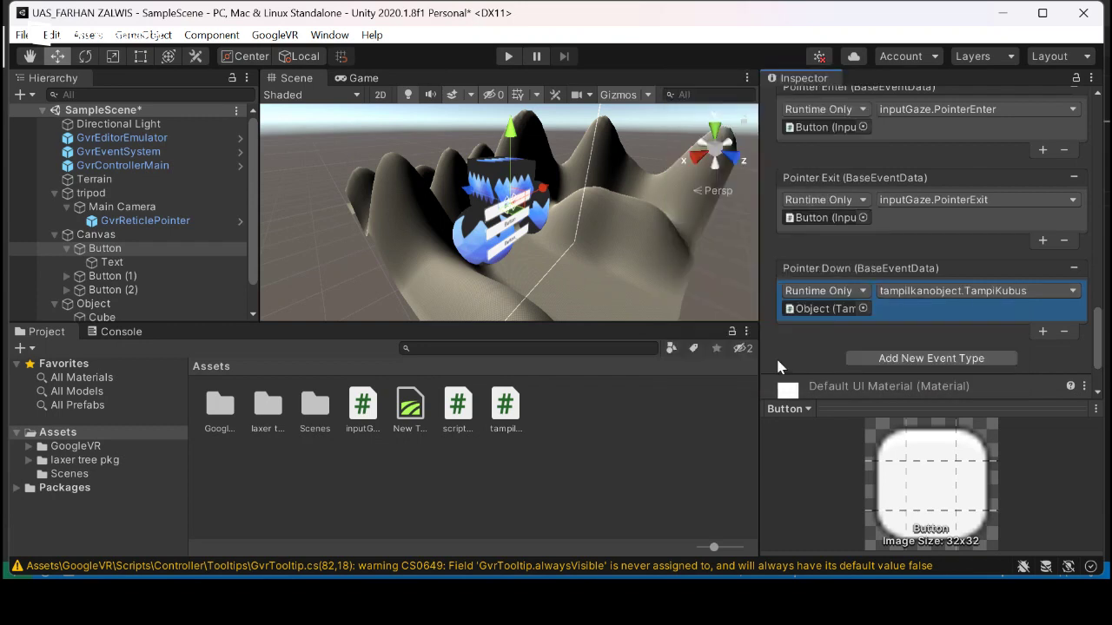
# - Attach the inputGaze script from the Assets folder to Button (1)
pyautogui.click(151, 277)
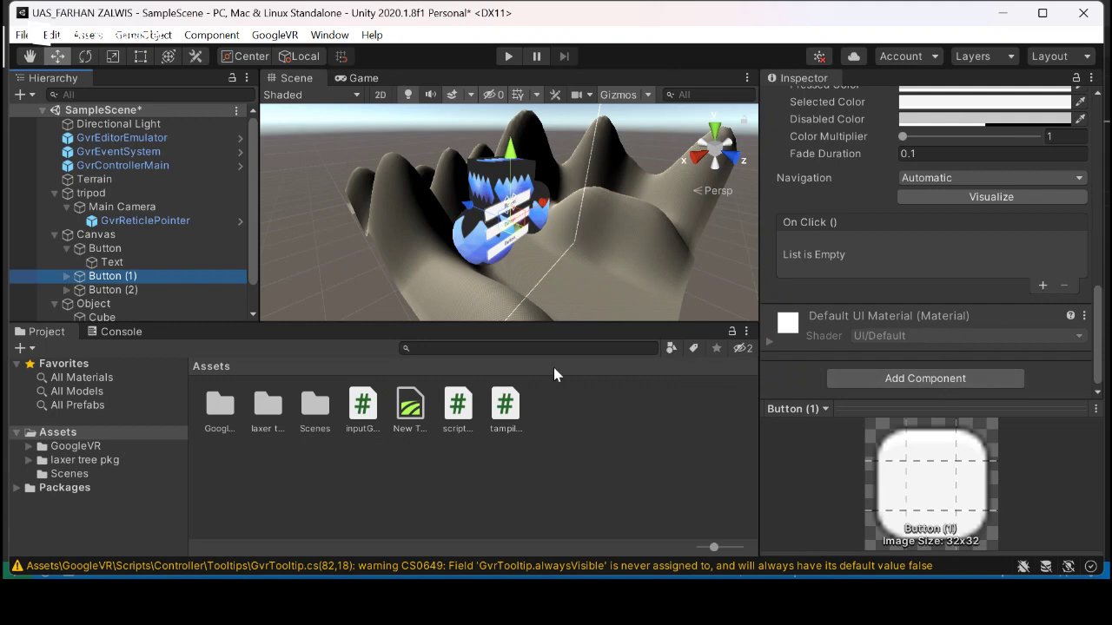
pyautogui.doubleClick(378, 418)
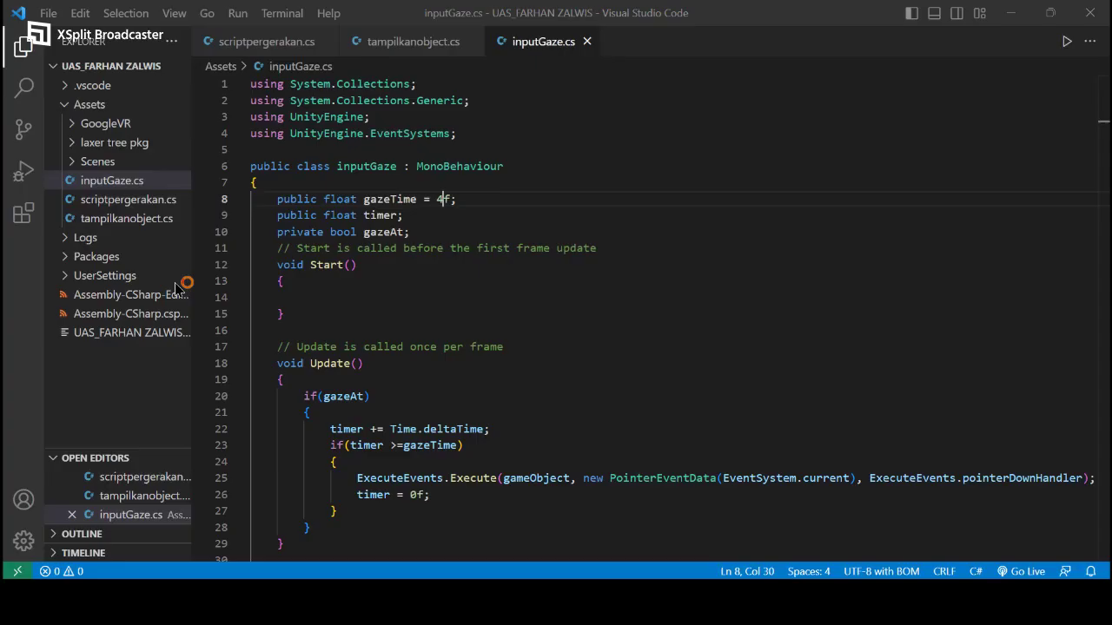
pyautogui.click(1009, 14)
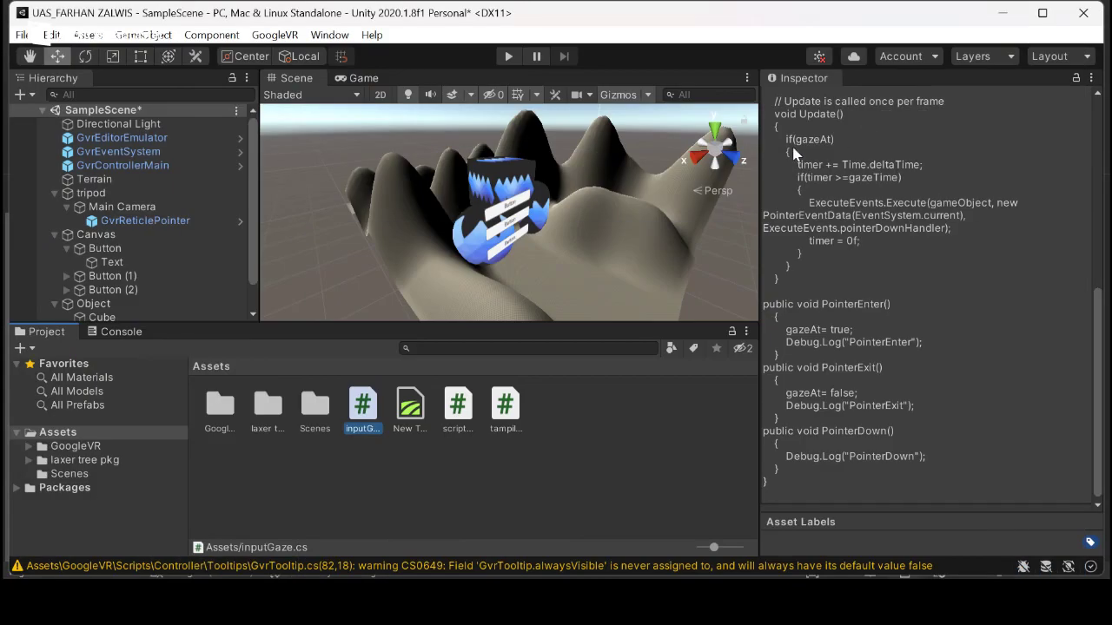
pyautogui.scroll(-1, 156, 276)
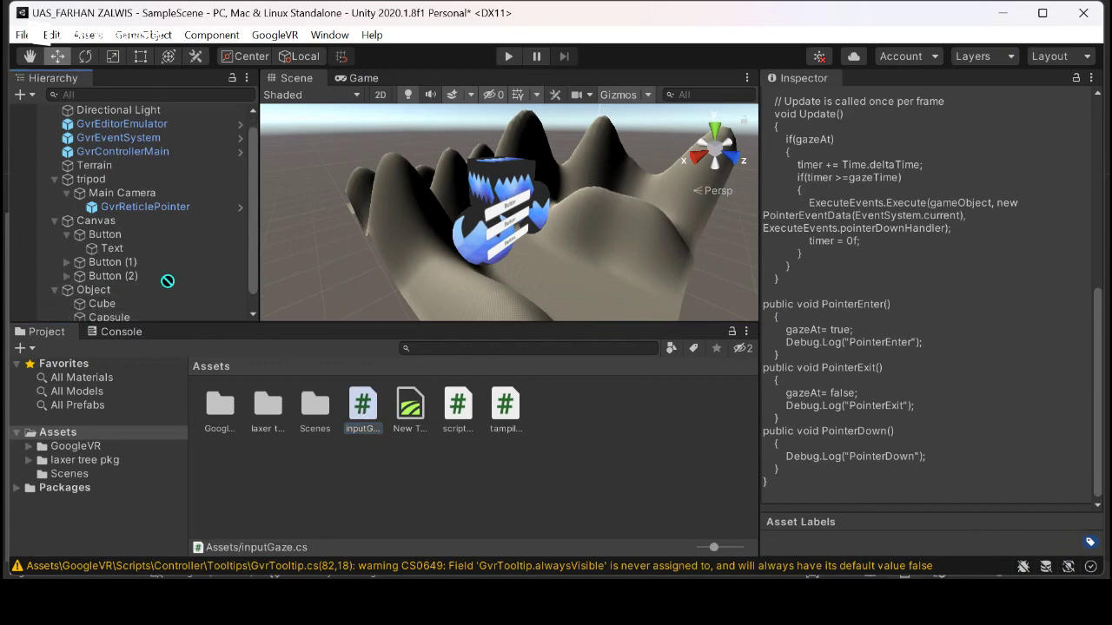
pyautogui.click(143, 265)
# - Add an Event Trigger component to Button (1) and give it a PointerEnter event type
pyautogui.scroll(-6, 963, 299)
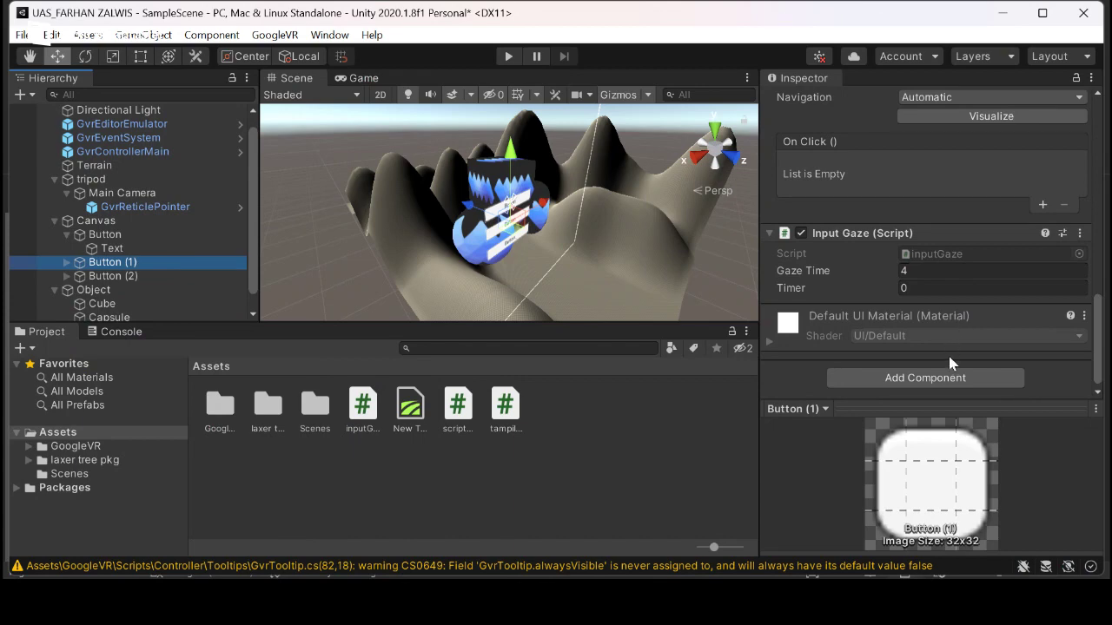
pyautogui.click(943, 378)
pyautogui.write('ev')
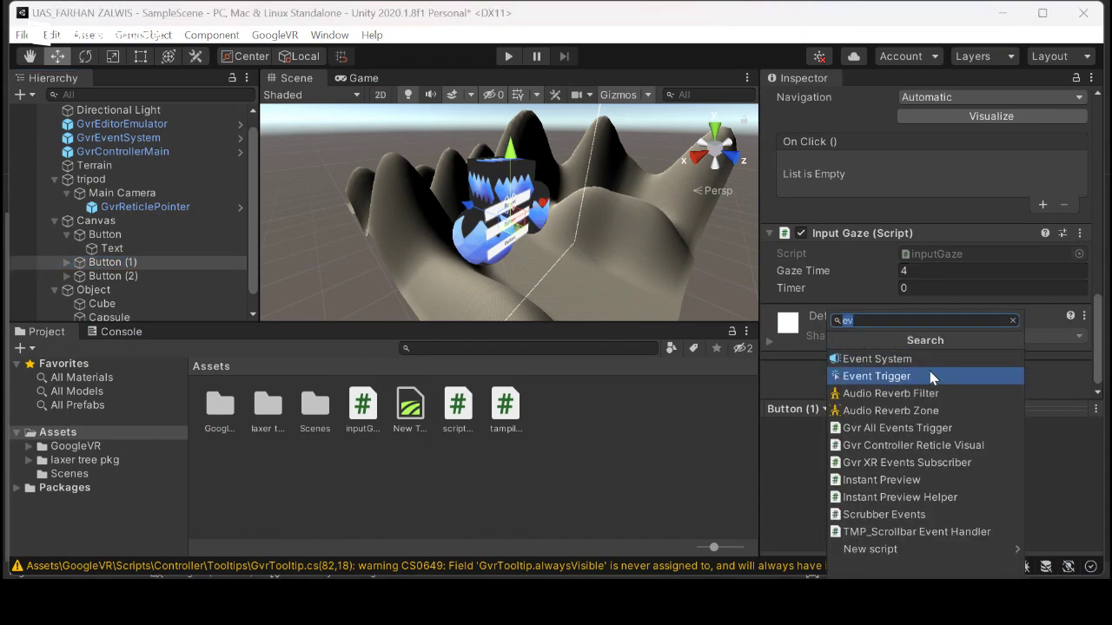
pyautogui.click(929, 375)
pyautogui.click(939, 346)
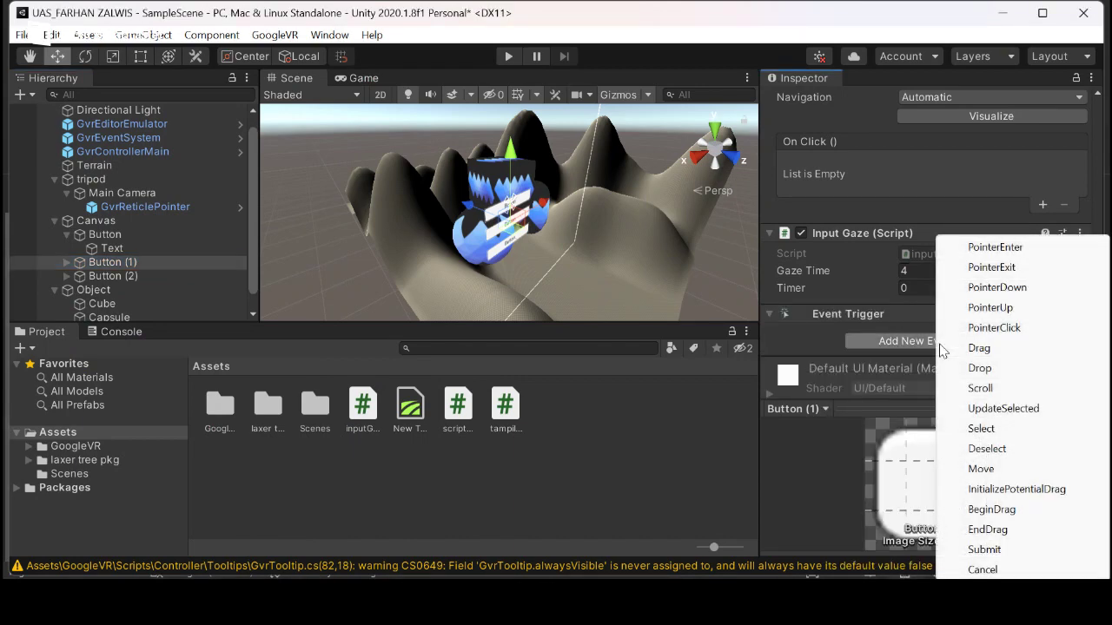
pyautogui.click(994, 247)
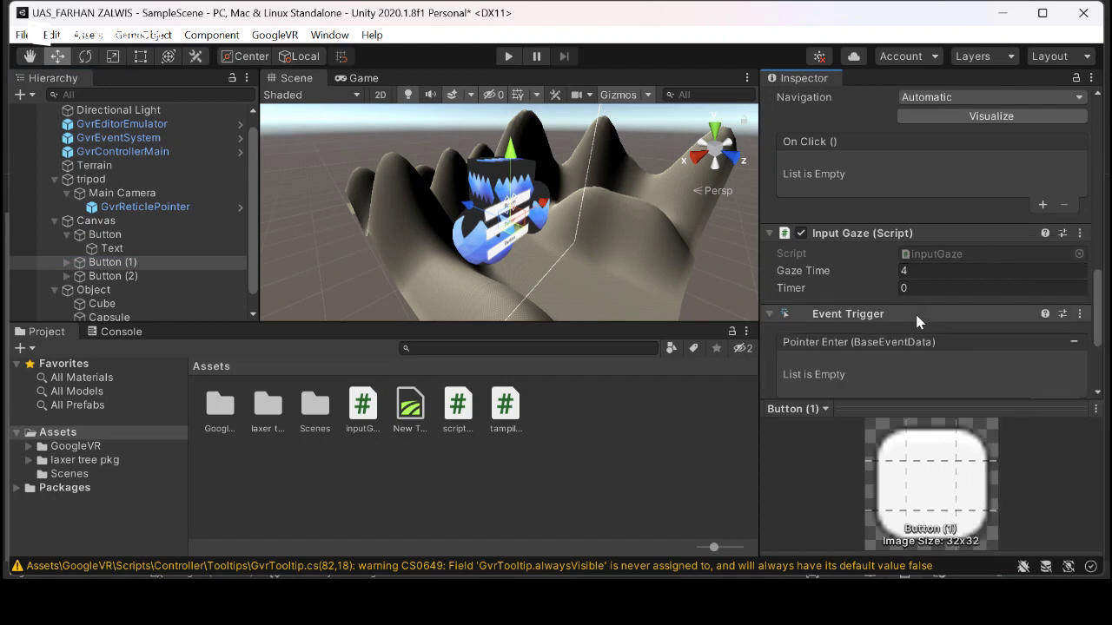
pyautogui.scroll(-3, 993, 328)
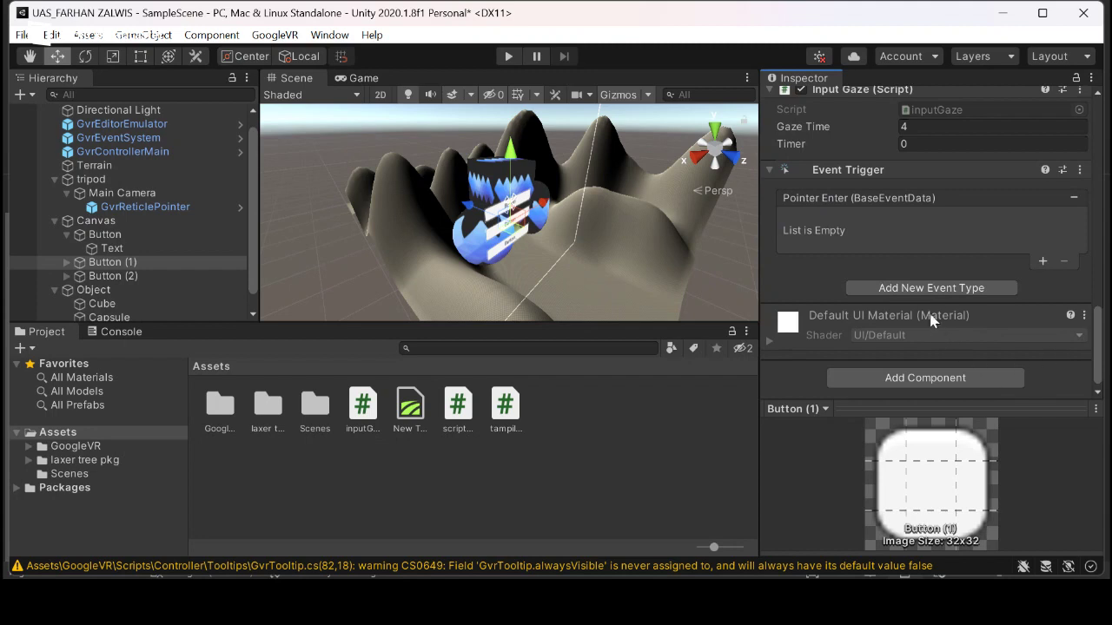
pyautogui.click(887, 289)
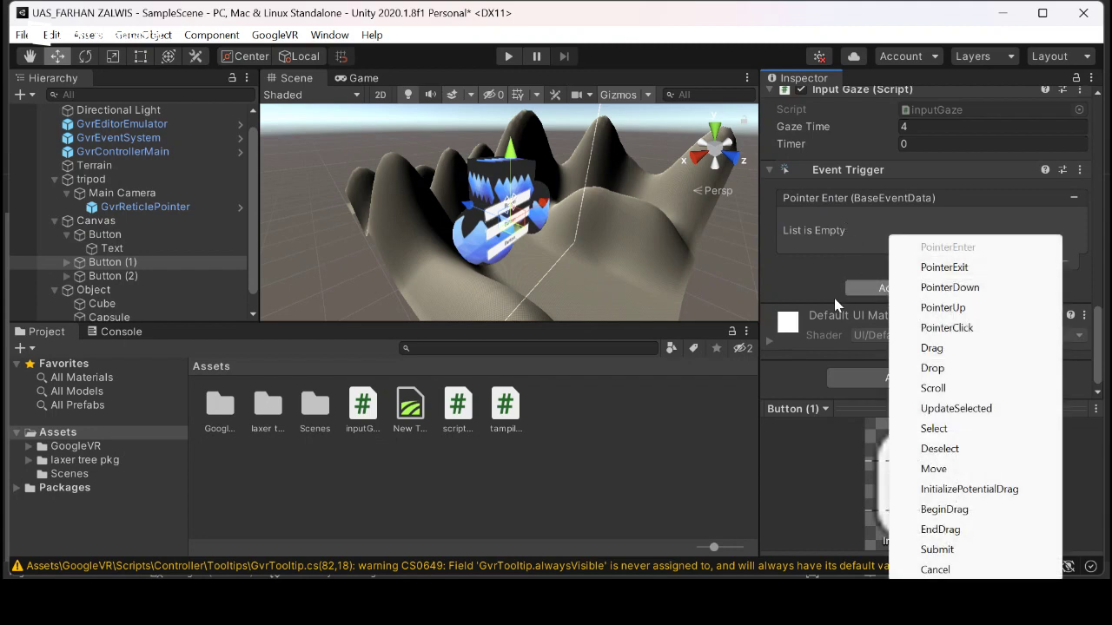
pyautogui.click(829, 284)
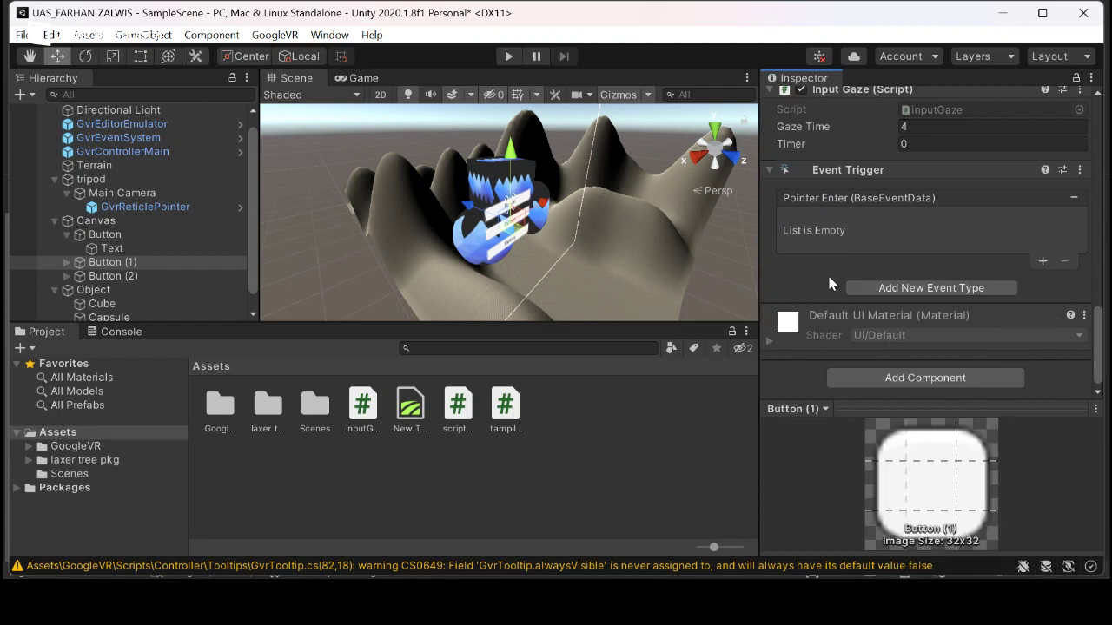
pyautogui.click(886, 375)
pyautogui.write('ev')
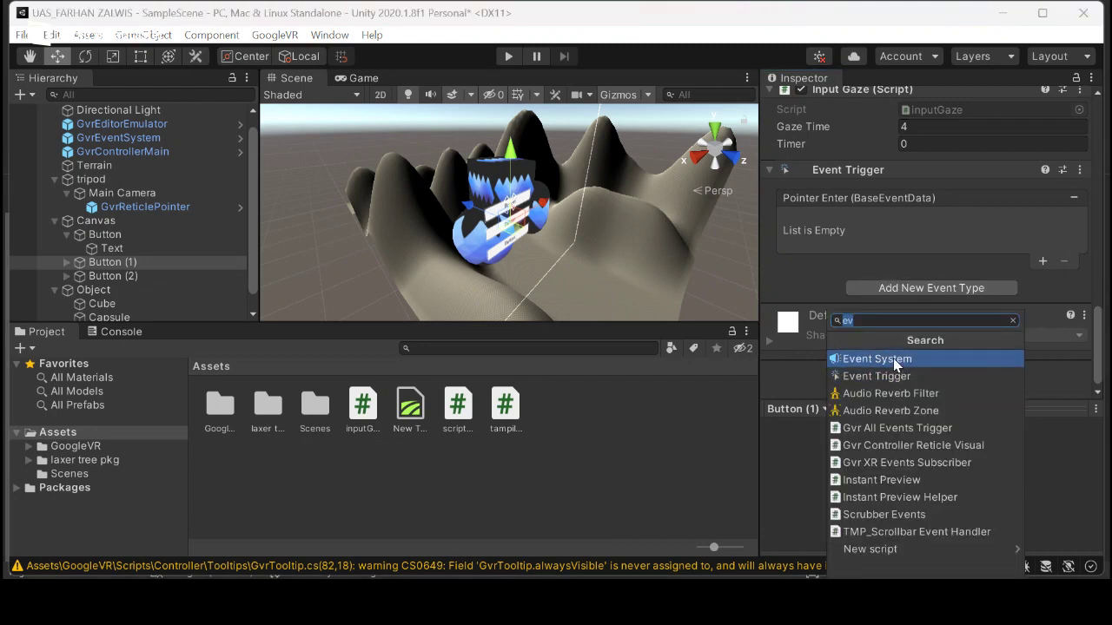
pyautogui.click(826, 297)
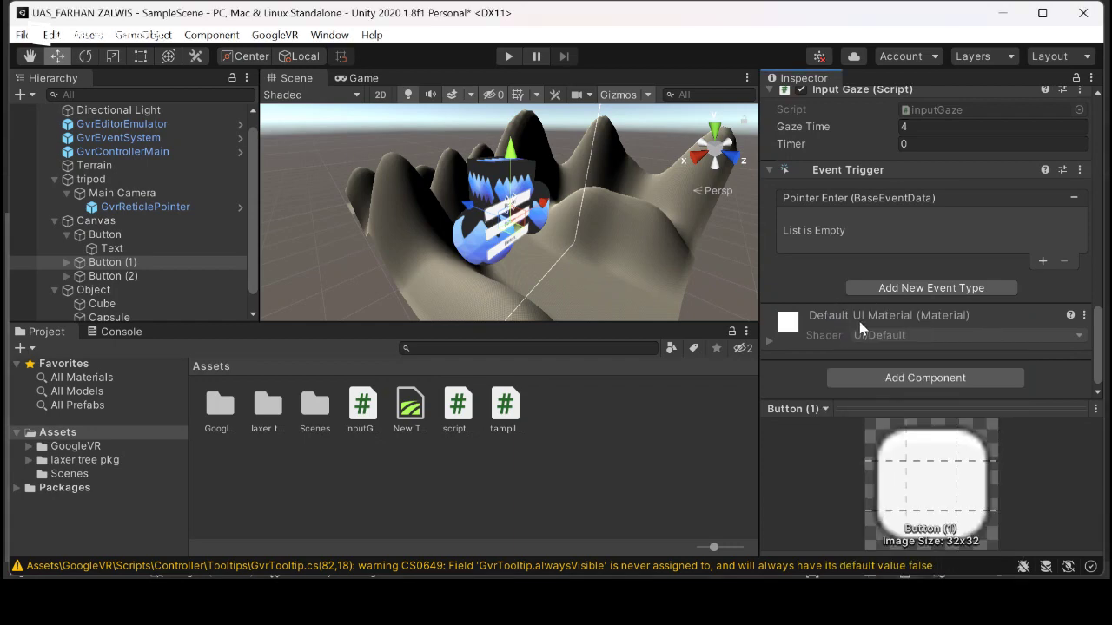
pyautogui.scroll(3, 865, 149)
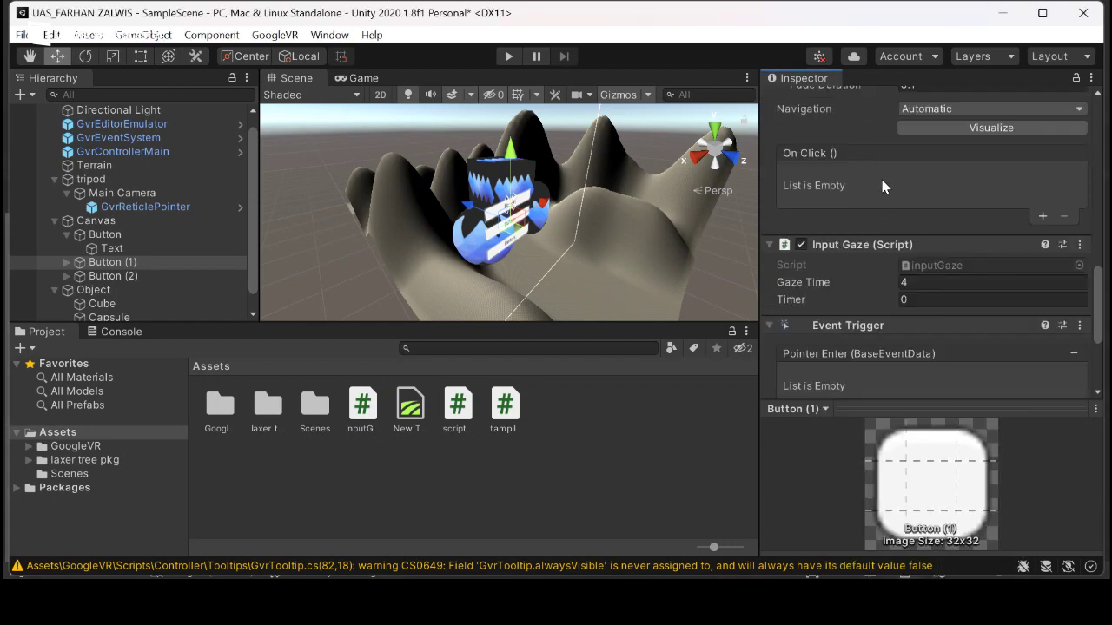
pyautogui.scroll(-3, 884, 180)
pyautogui.scroll(3, 895, 202)
pyautogui.scroll(-3, 918, 221)
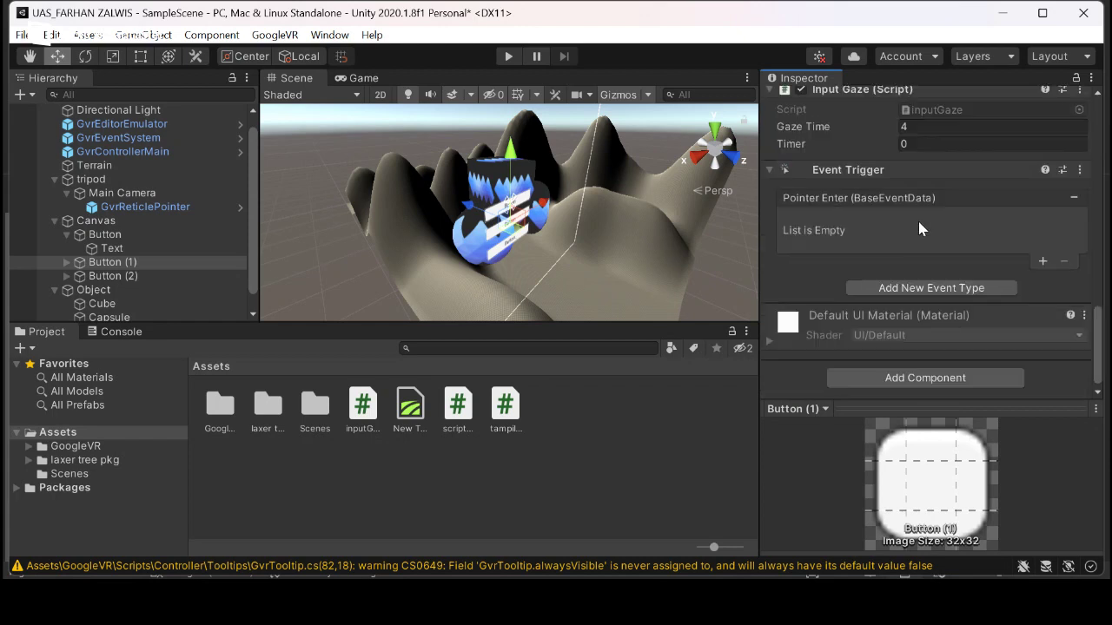
# - Nest Button (1) under Button's Text object and add further Event Trigger components to it
pyautogui.moveTo(126, 265)
pyautogui.mouseDown()
pyautogui.moveTo(460, 233)
pyautogui.moveTo(171, 280)
pyautogui.moveTo(139, 243)
pyautogui.moveTo(132, 252)
pyautogui.moveTo(147, 258)
pyautogui.mouseUp()
pyautogui.click(147, 260)
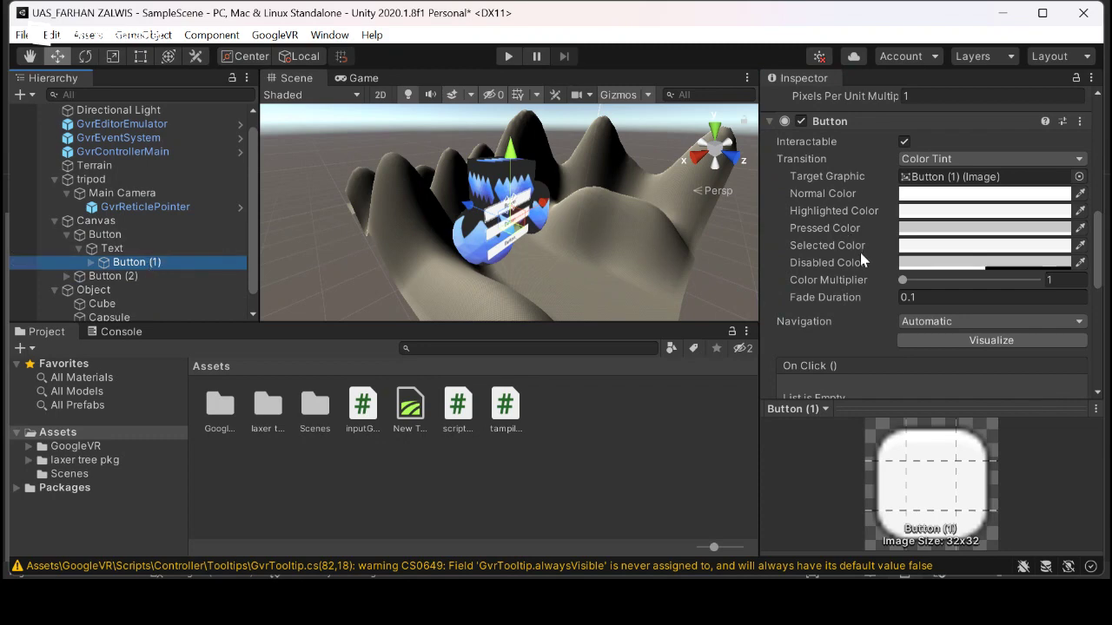
pyautogui.scroll(-5, 859, 251)
pyautogui.click(898, 377)
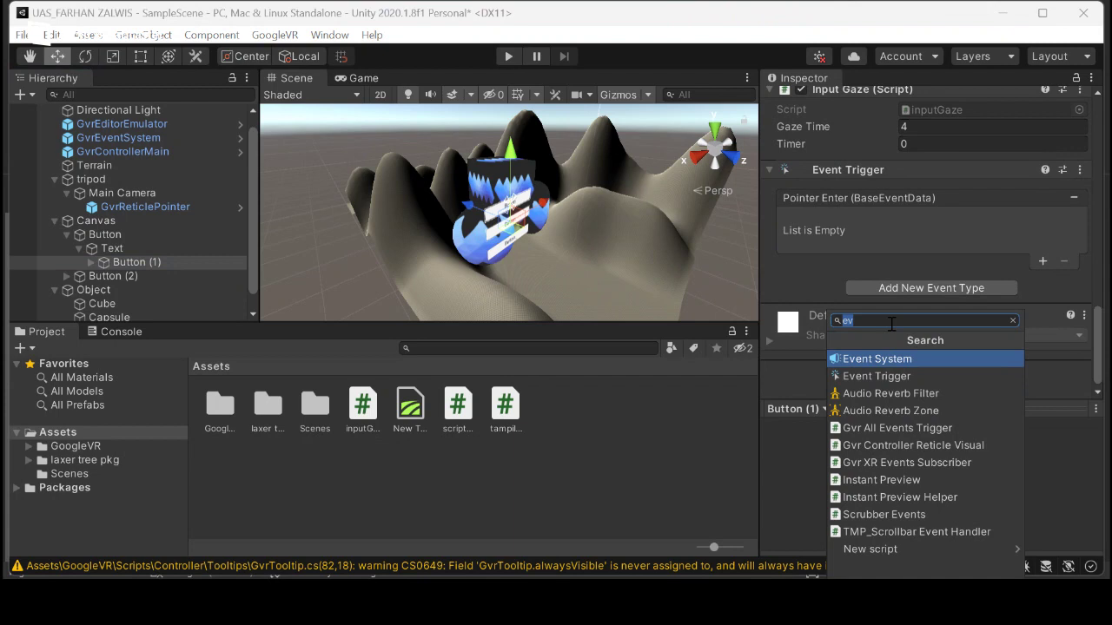
pyautogui.click(889, 376)
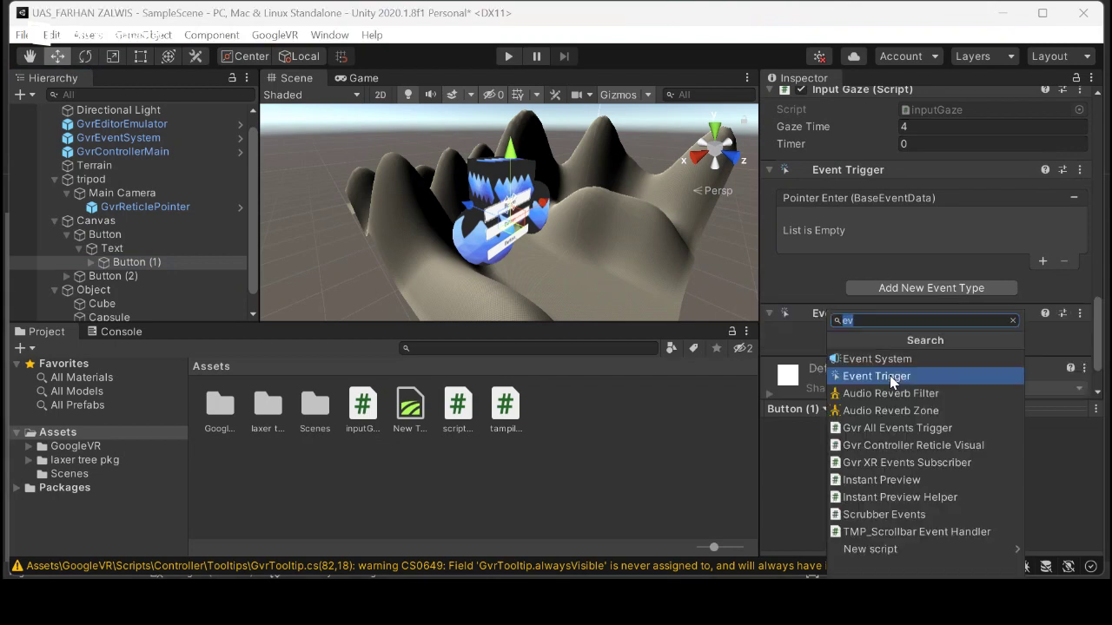
pyautogui.click(890, 375)
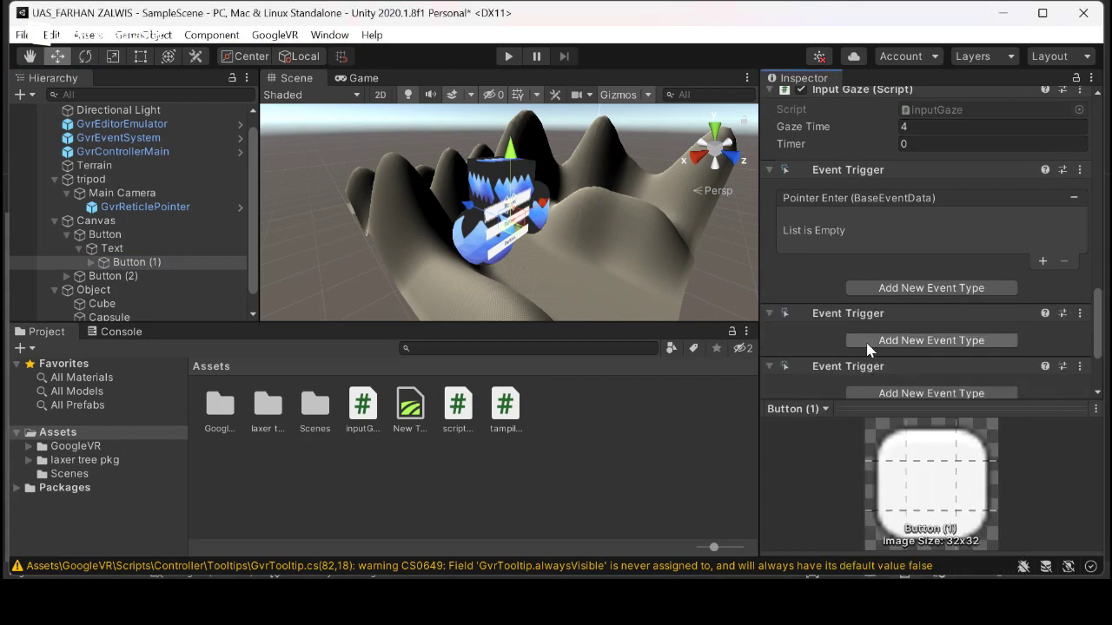
# - Remove the surplus empty Event Trigger from Button (1), leaving one empty trigger below the Pointer Enter one
pyautogui.scroll(-3, 868, 348)
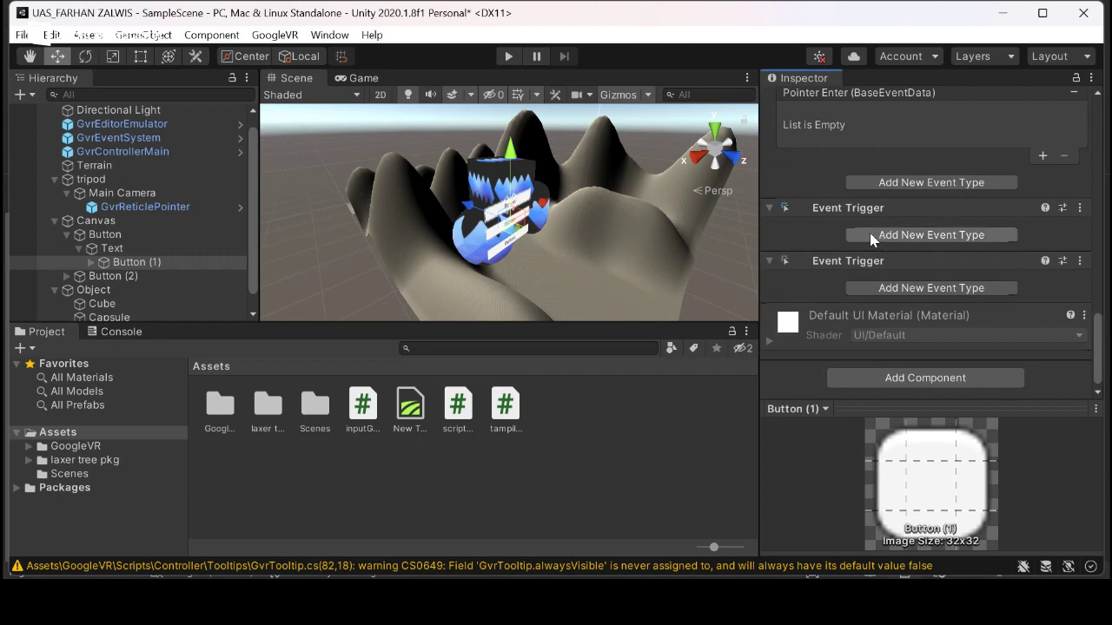
pyautogui.scroll(4, 888, 217)
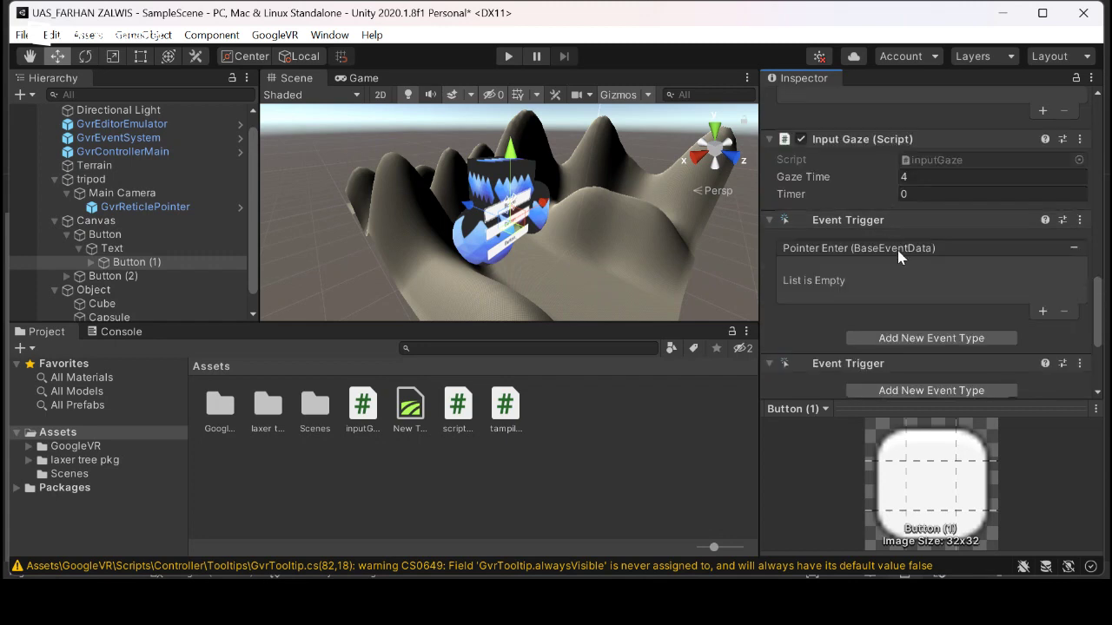
pyautogui.scroll(-4, 911, 270)
pyautogui.scroll(3, 913, 278)
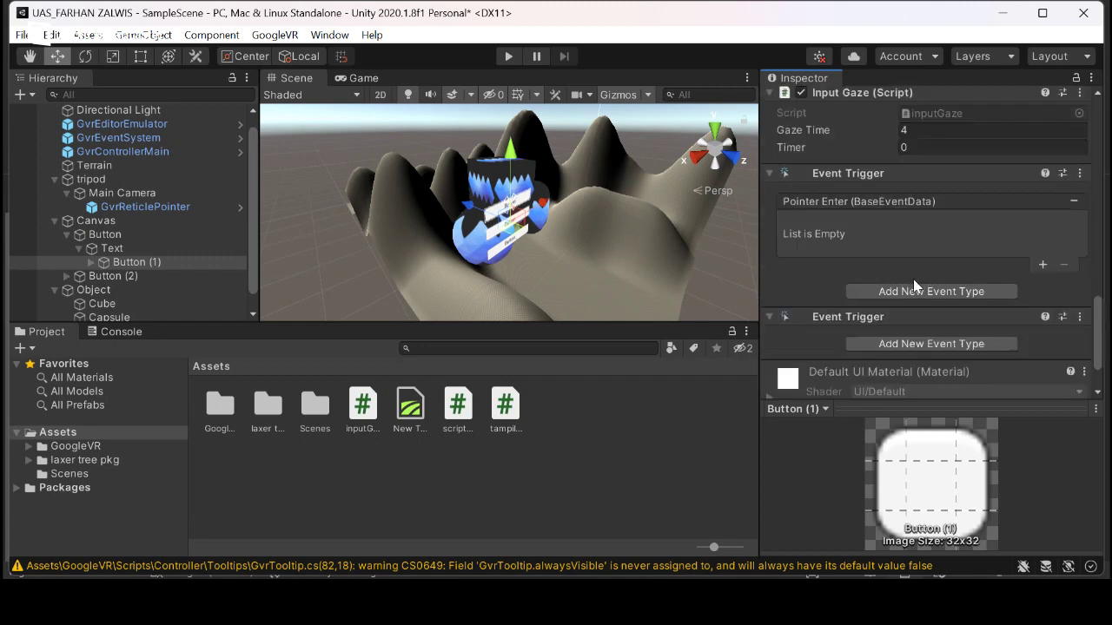
pyautogui.scroll(-2, 916, 291)
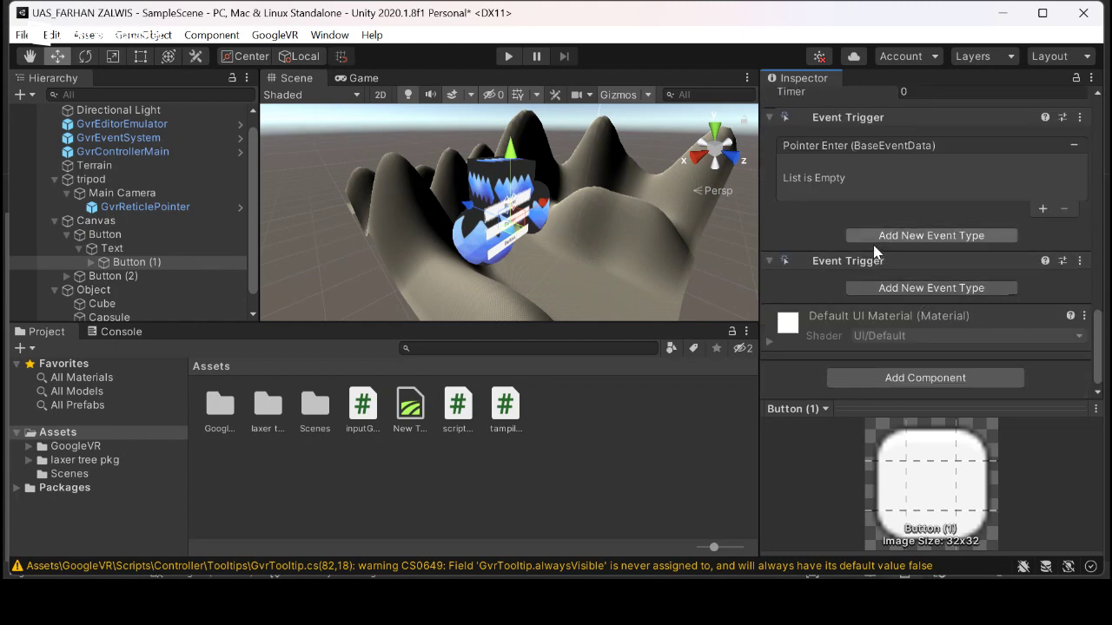
pyautogui.click(884, 289)
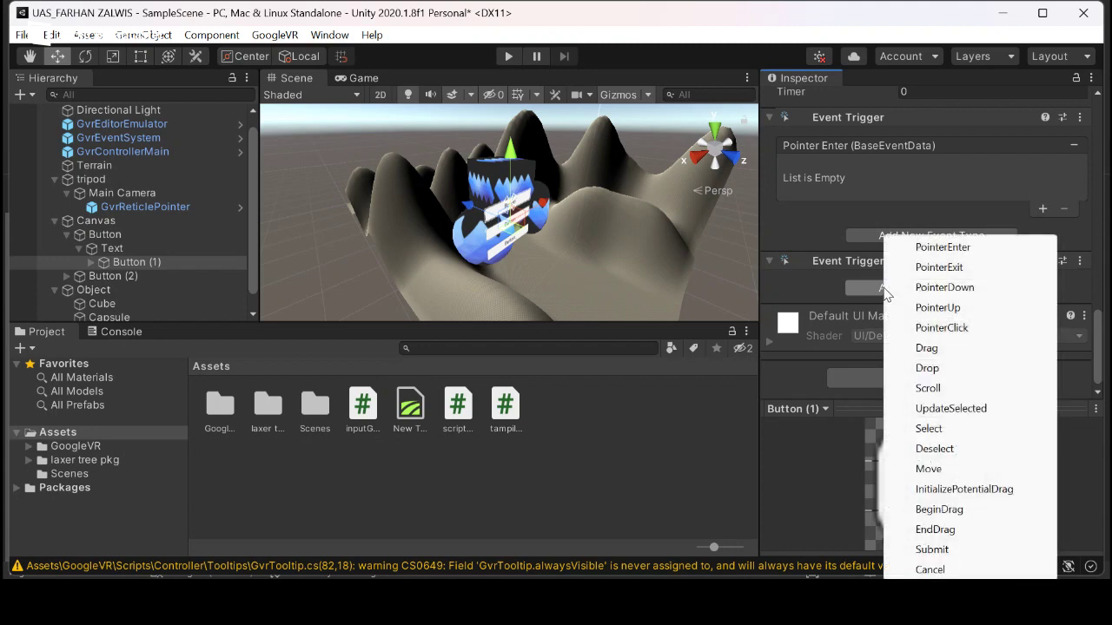
pyautogui.click(823, 286)
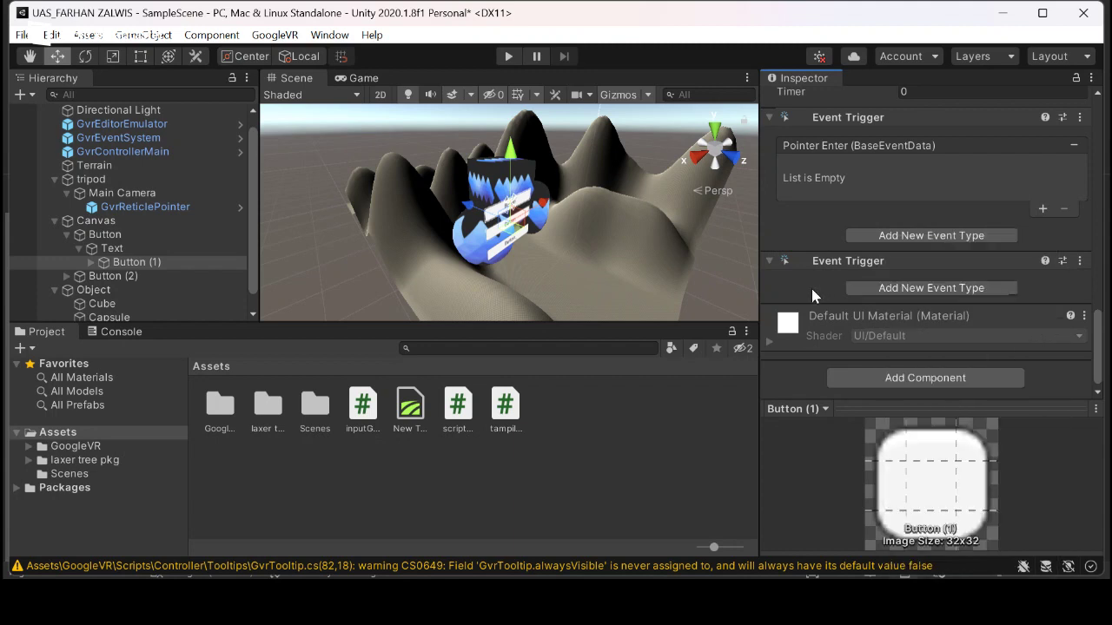
# - Compare the components attached to Button (1) with those attached to Button (2)
pyautogui.click(127, 263)
pyautogui.click(121, 275)
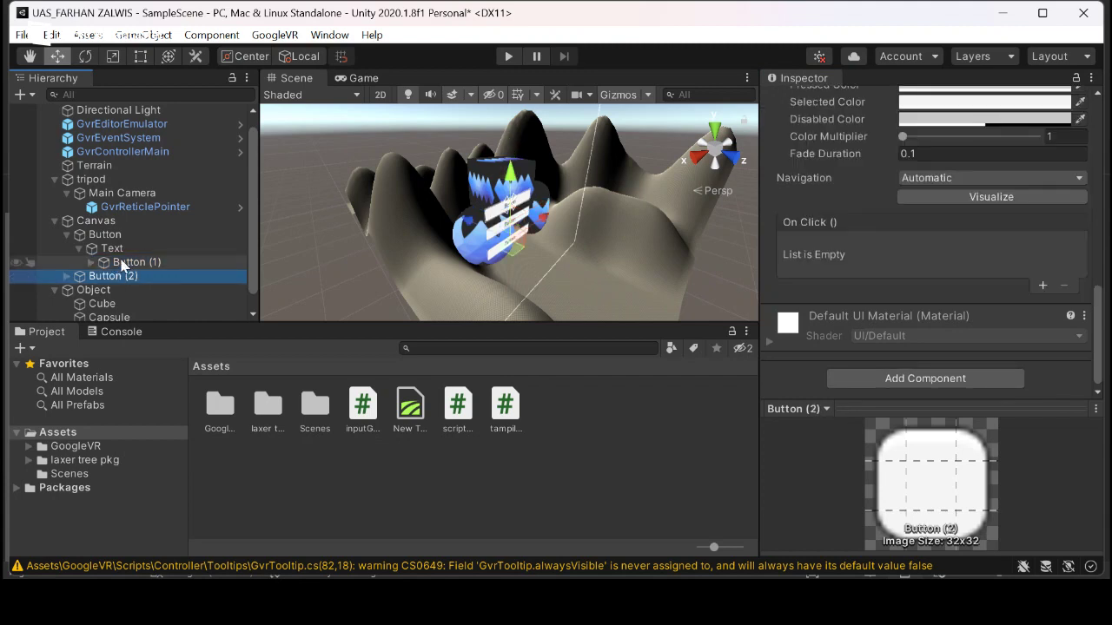
pyautogui.click(127, 262)
pyautogui.scroll(-3, 827, 212)
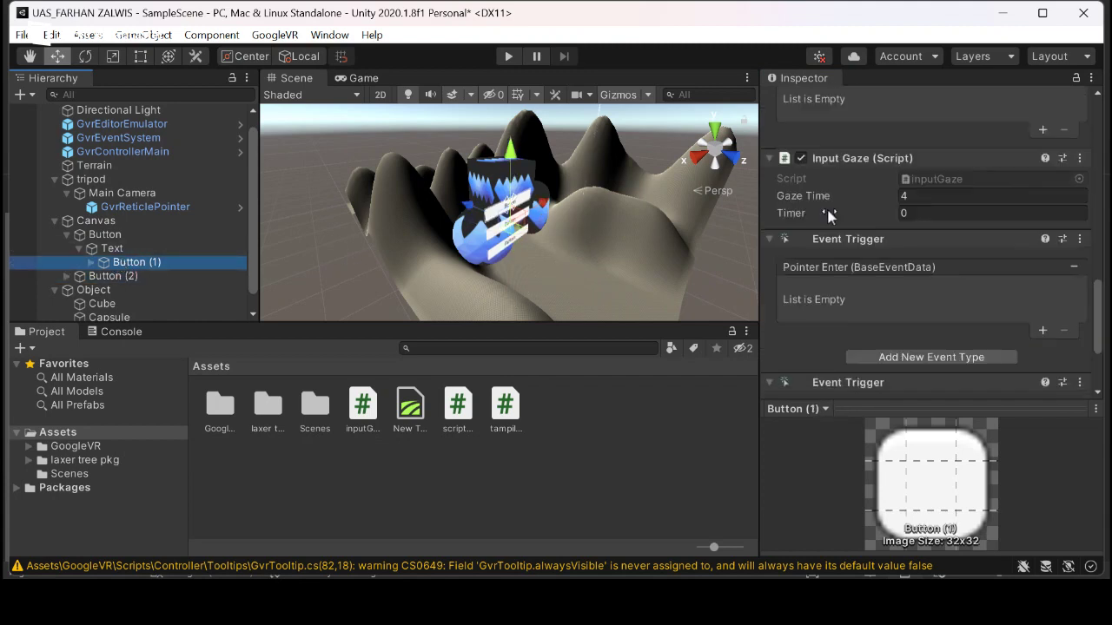
pyautogui.scroll(-2, 889, 308)
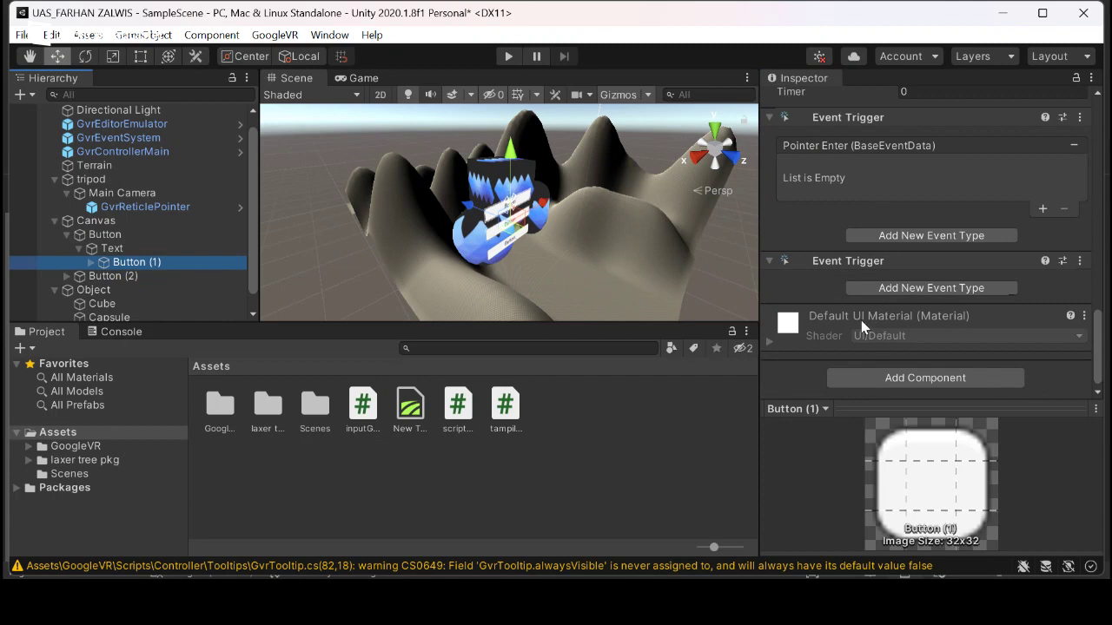
pyautogui.click(174, 275)
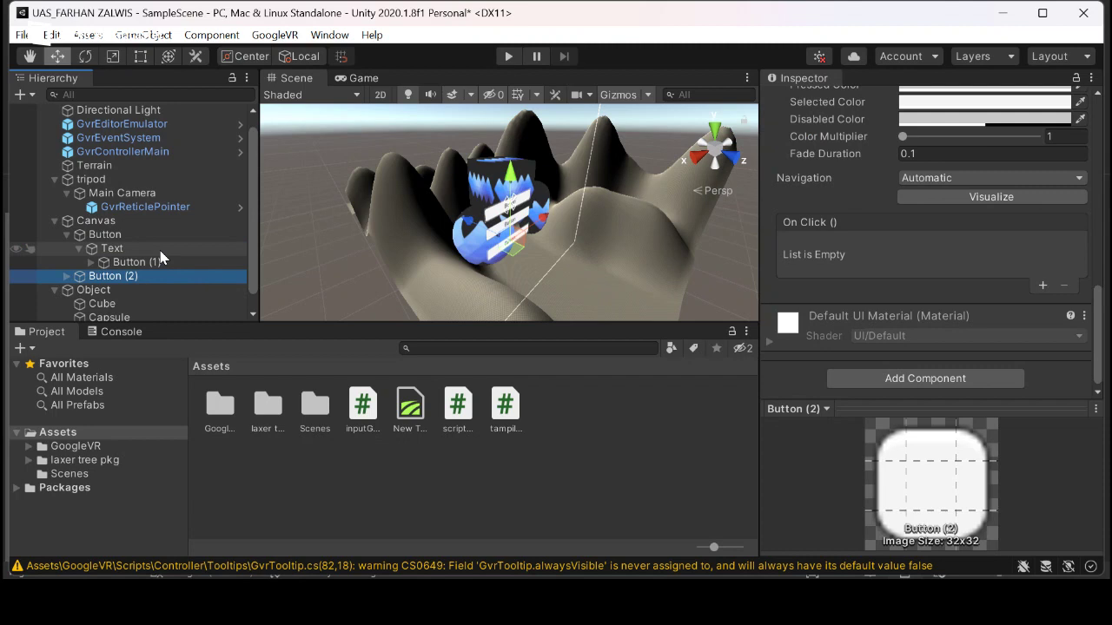
# - Add a PointerExit event type to the empty Event Trigger on Button (1)
pyautogui.click(156, 261)
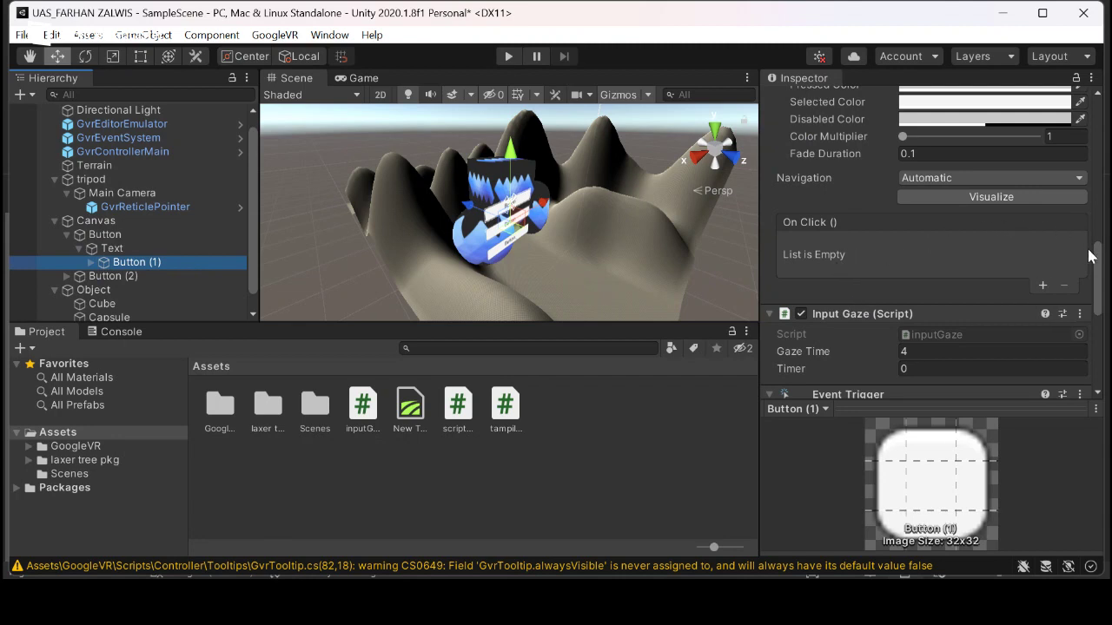
pyautogui.moveTo(1096, 260); pyautogui.dragTo(1092, 325)
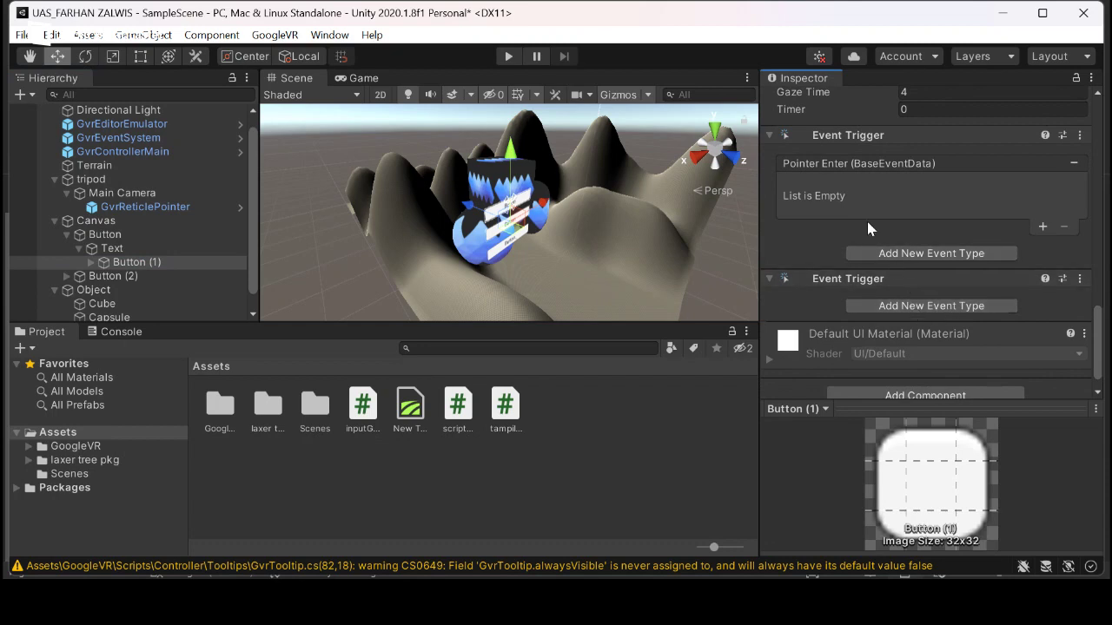
pyautogui.click(879, 309)
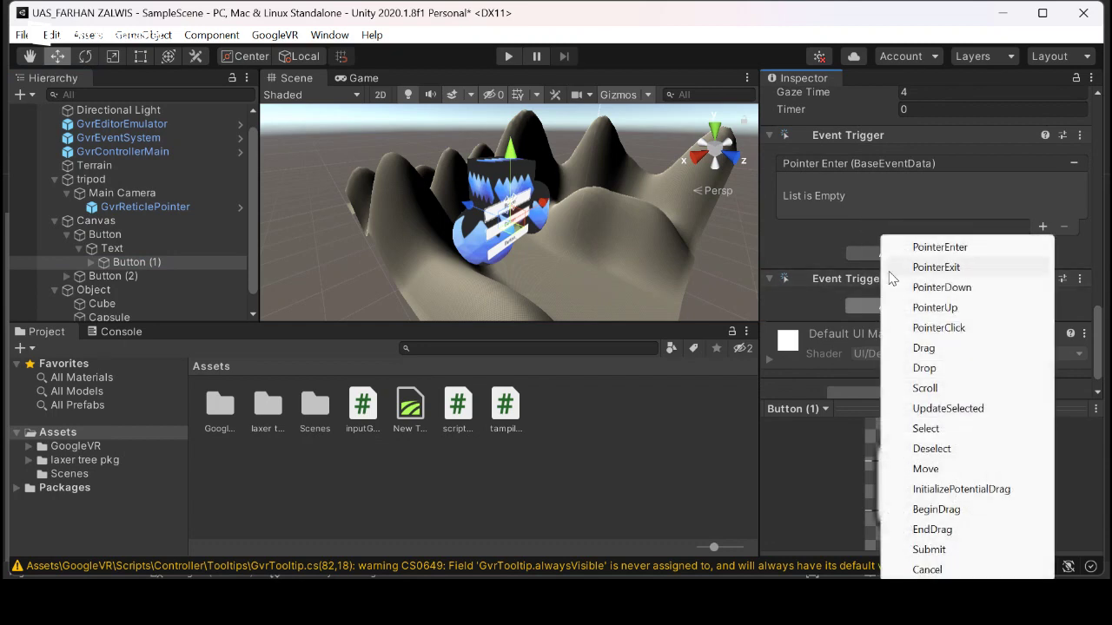
pyautogui.click(936, 267)
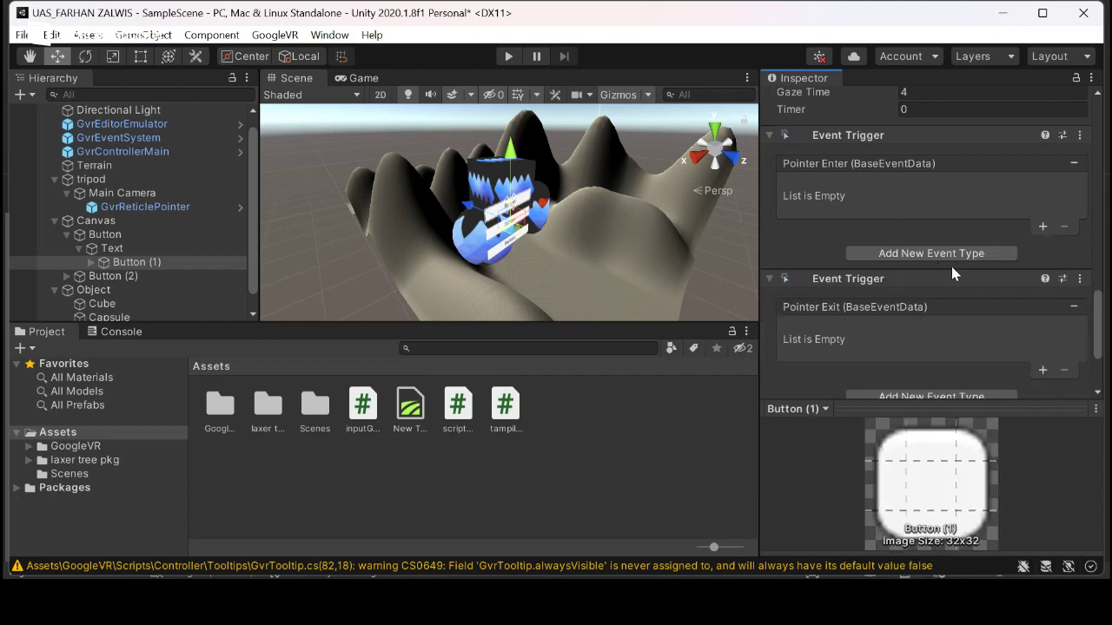
# - Add a third Event Trigger component to Button (1) and give it a PointerDown event type
pyautogui.scroll(-3, 950, 265)
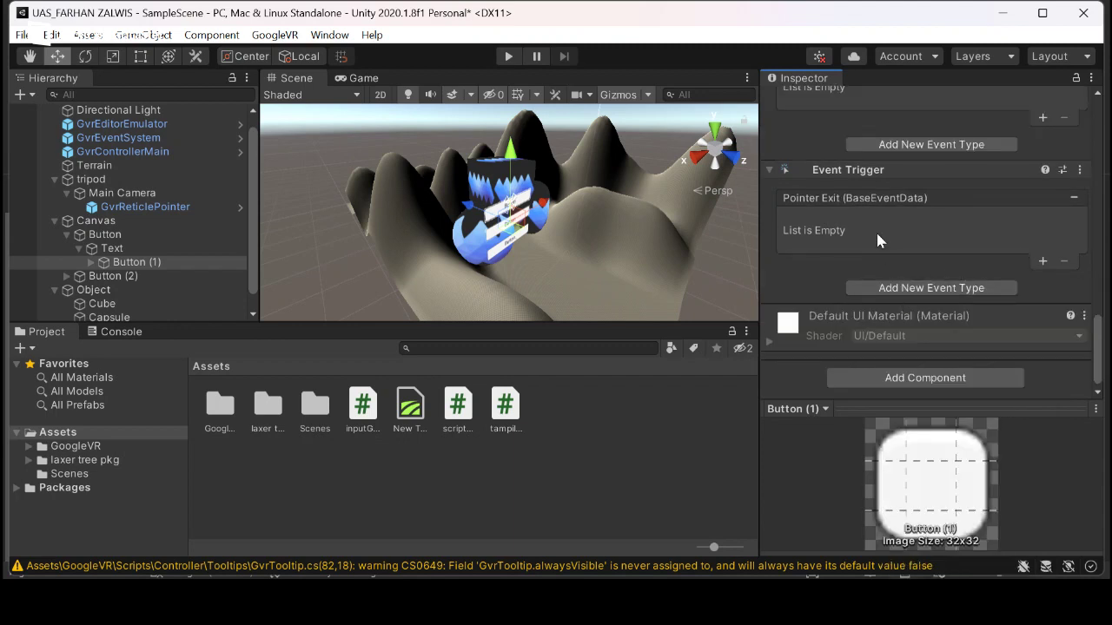
pyautogui.click(913, 375)
pyautogui.write('ev')
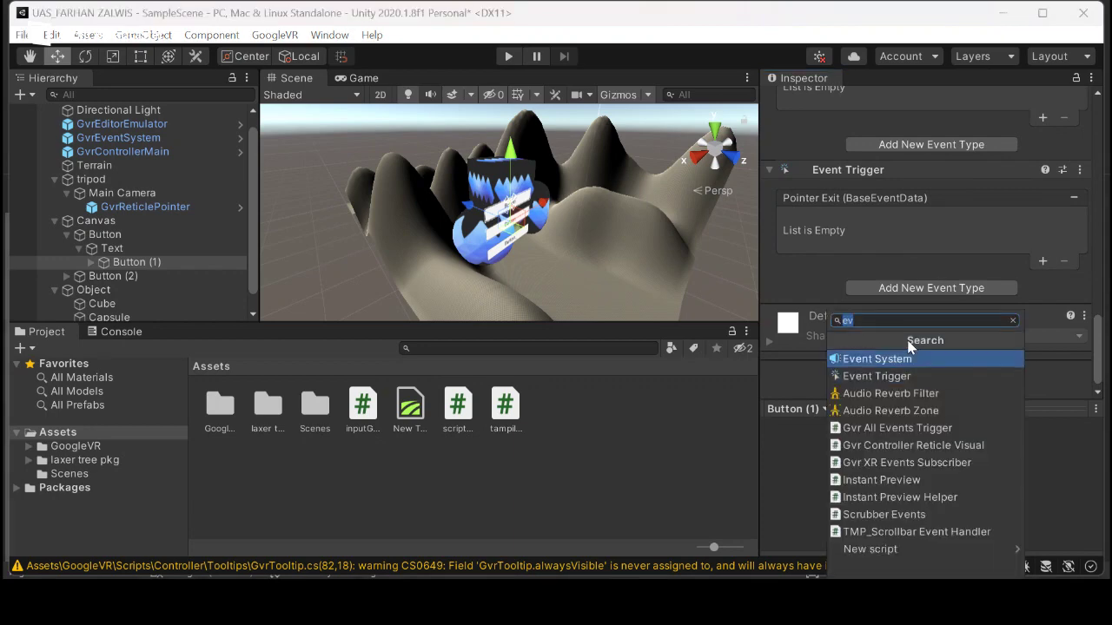
pyautogui.click(876, 376)
pyautogui.click(925, 430)
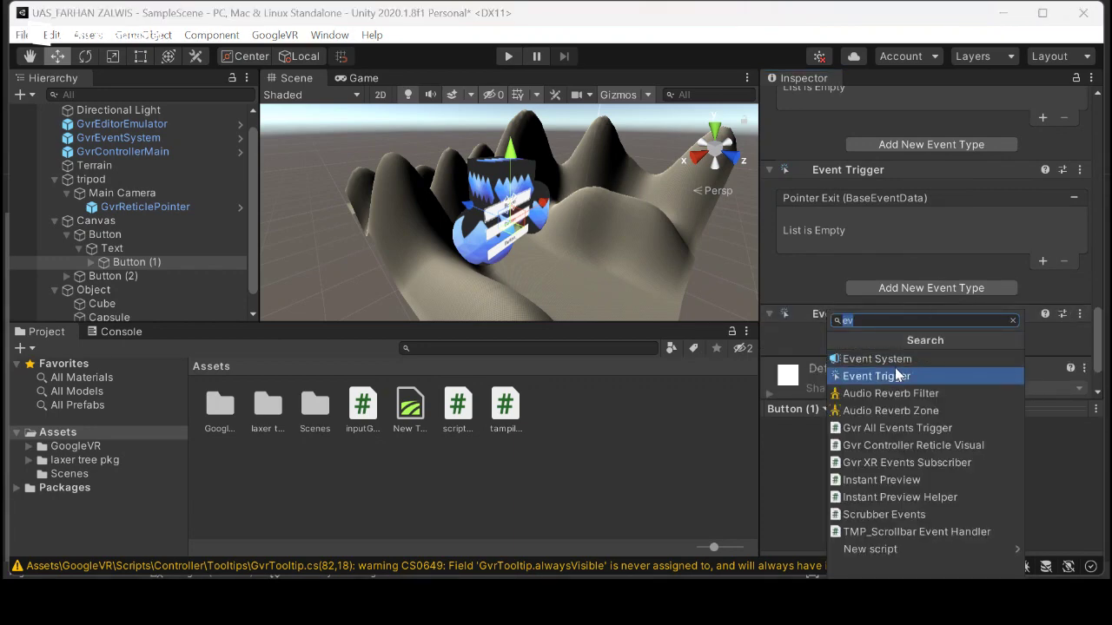
pyautogui.click(827, 285)
pyautogui.scroll(-2, 884, 315)
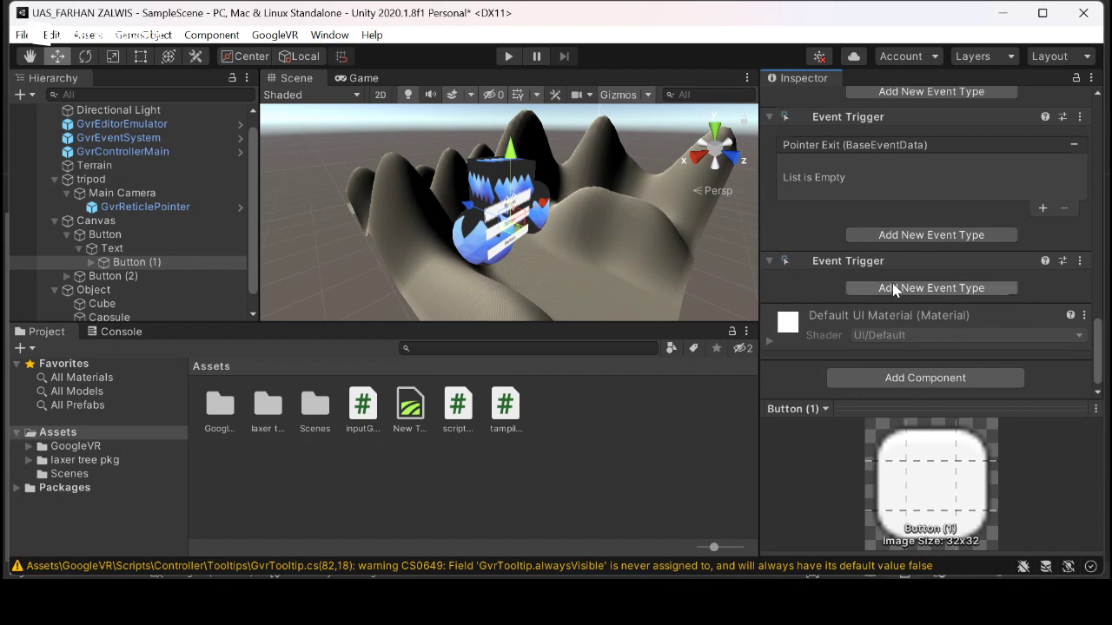
pyautogui.click(894, 288)
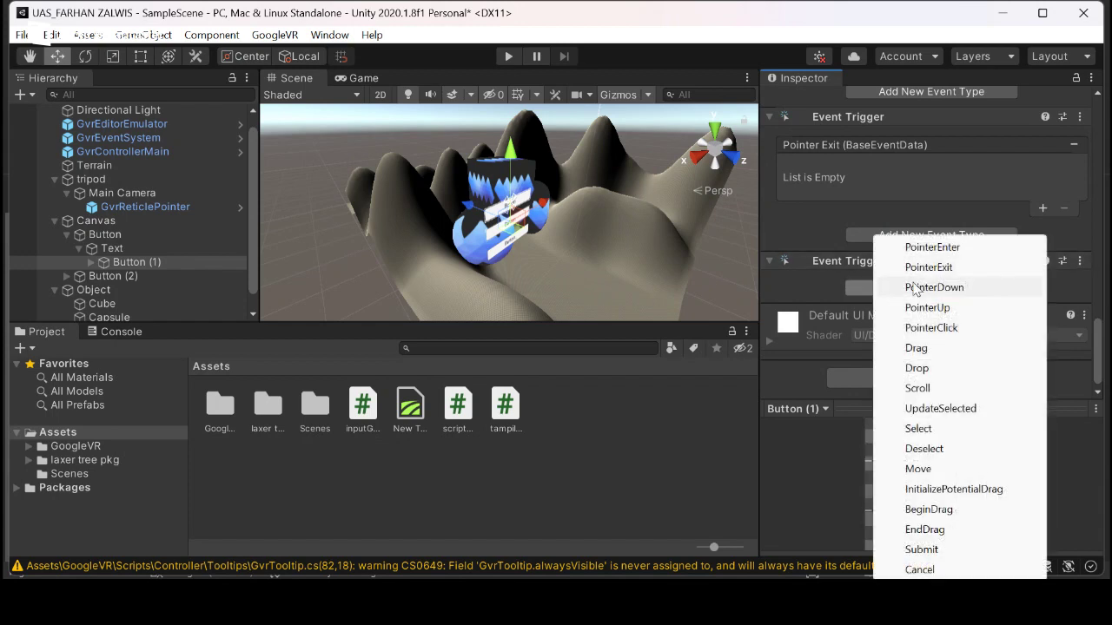
pyautogui.click(913, 289)
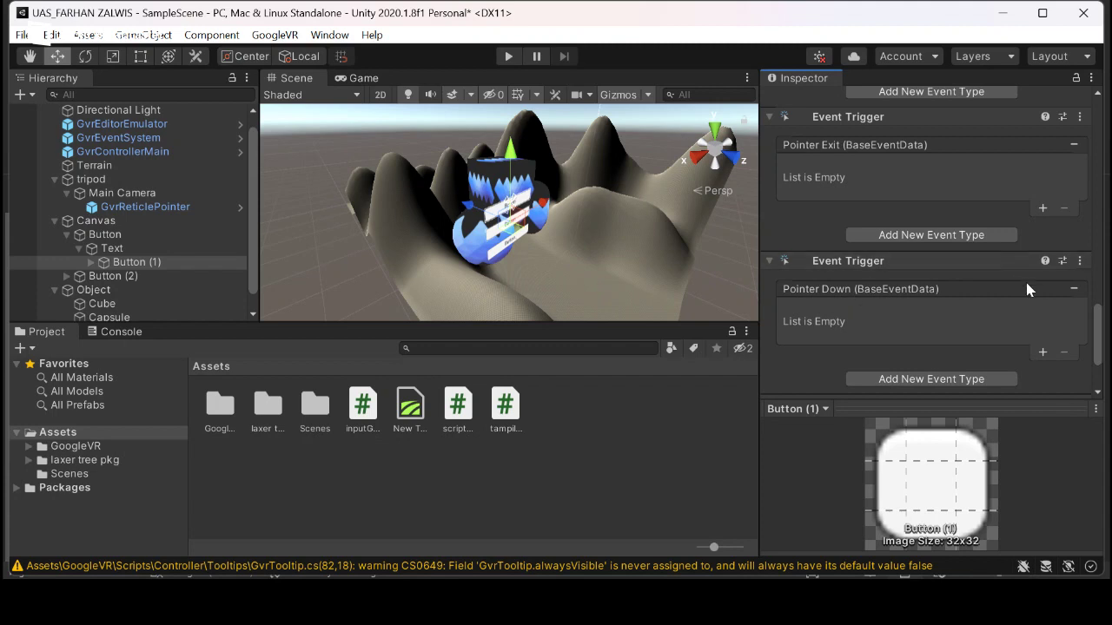
pyautogui.scroll(-3, 1102, 339)
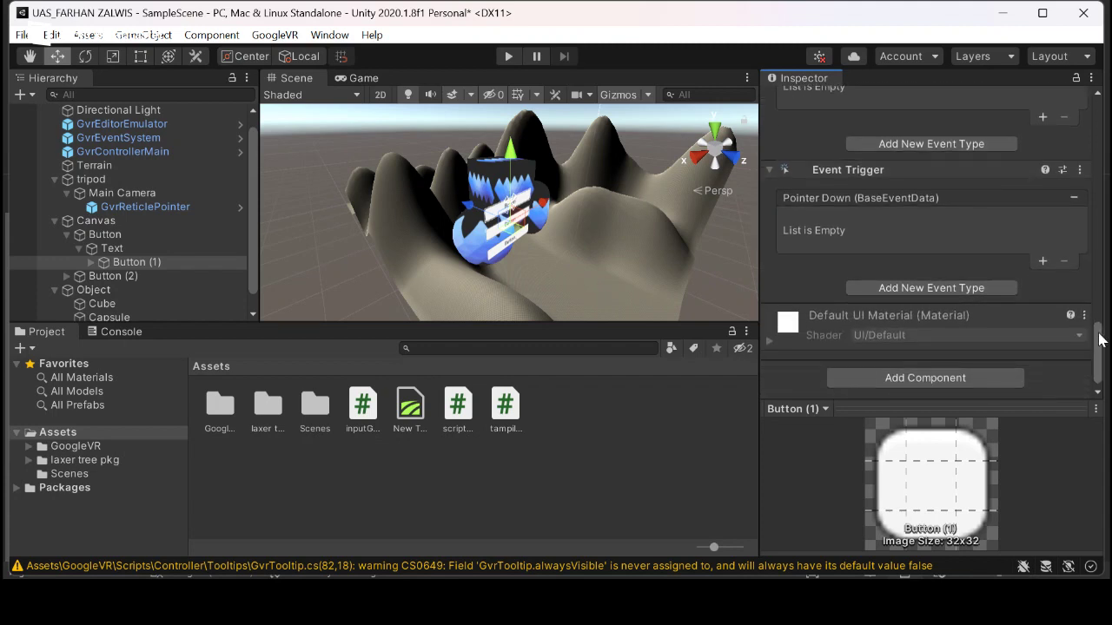
pyautogui.scroll(5, 927, 242)
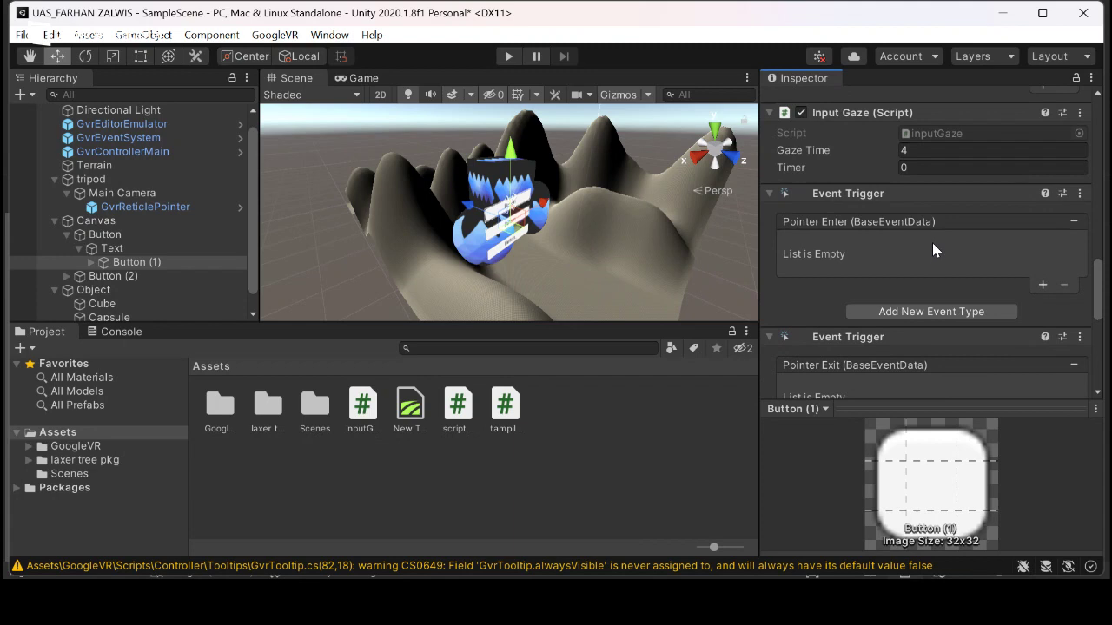
pyautogui.scroll(-3, 932, 250)
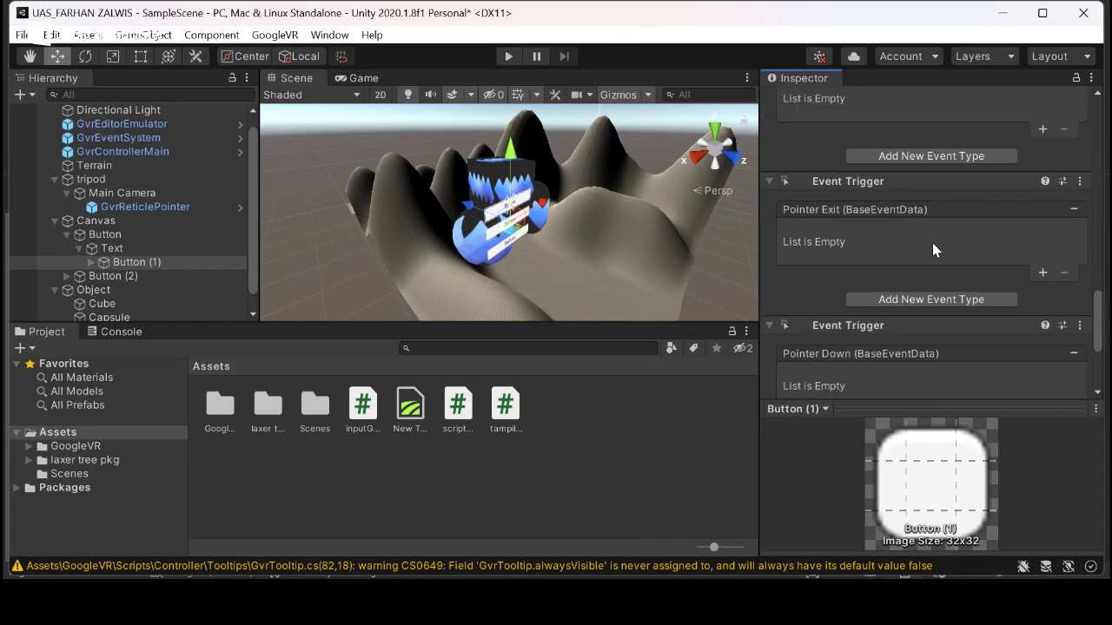
pyautogui.scroll(-3, 932, 243)
pyautogui.moveTo(704, 612)
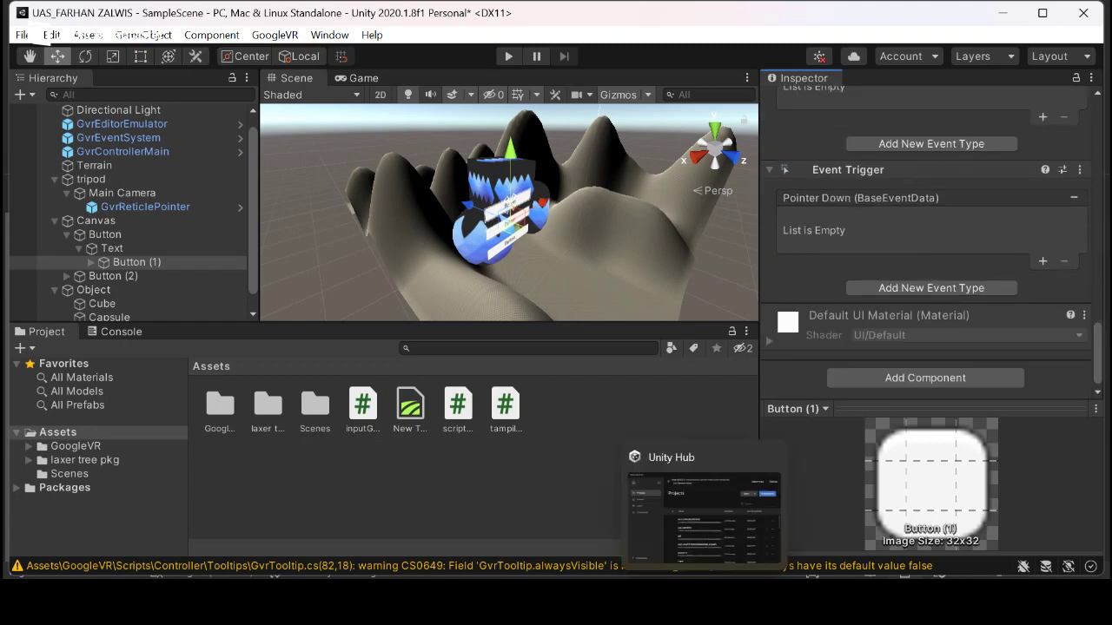
pyautogui.moveTo(743, 613)
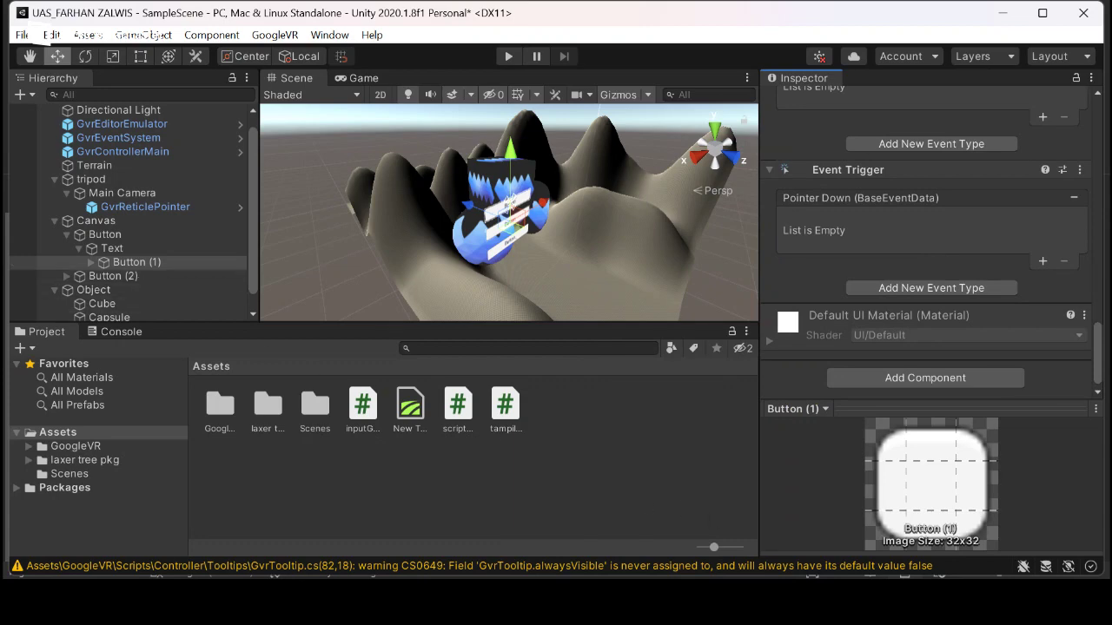
pyautogui.hotkey('alt', 'Tab')
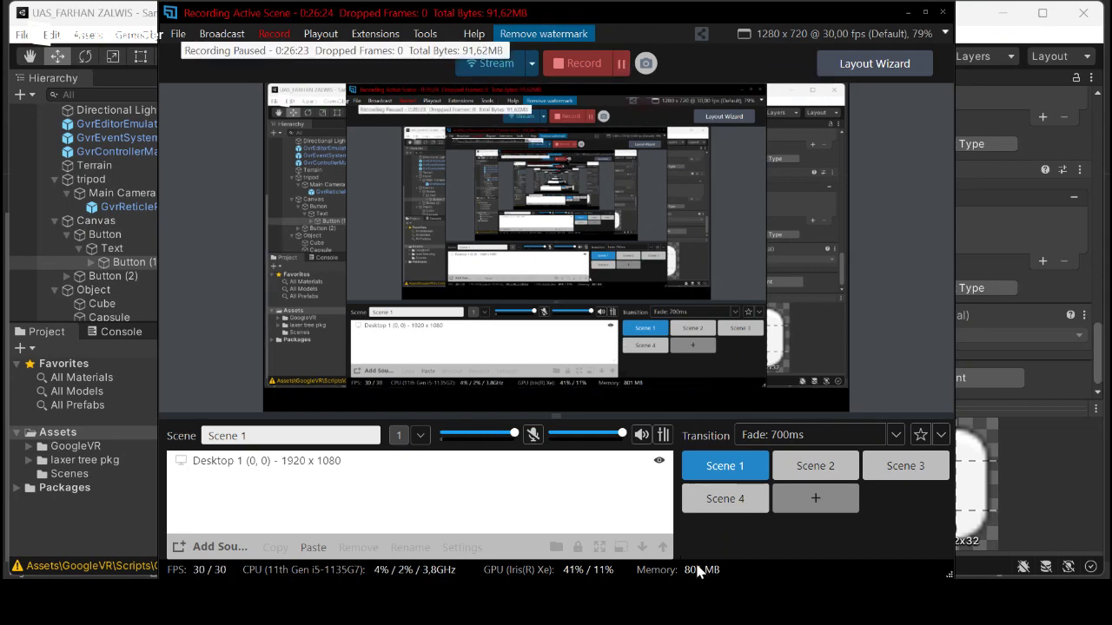
pyautogui.hotkey('alt', 'Tab')
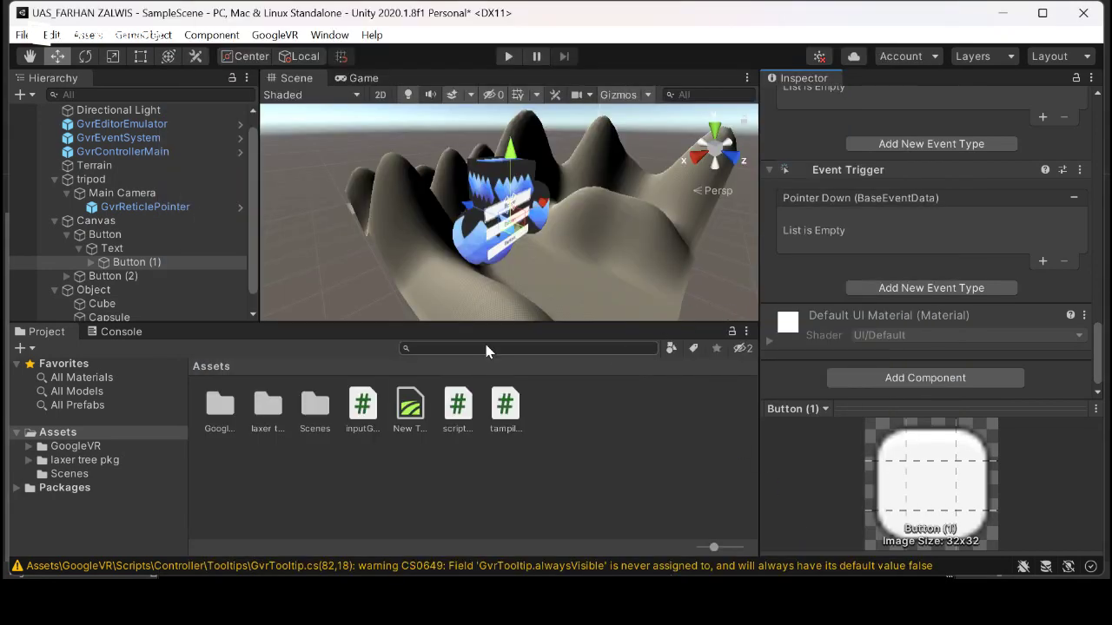
# - Review the Pointer Enter, Pointer Exit and Pointer Down Event Triggers on Button (1)
pyautogui.click(194, 275)
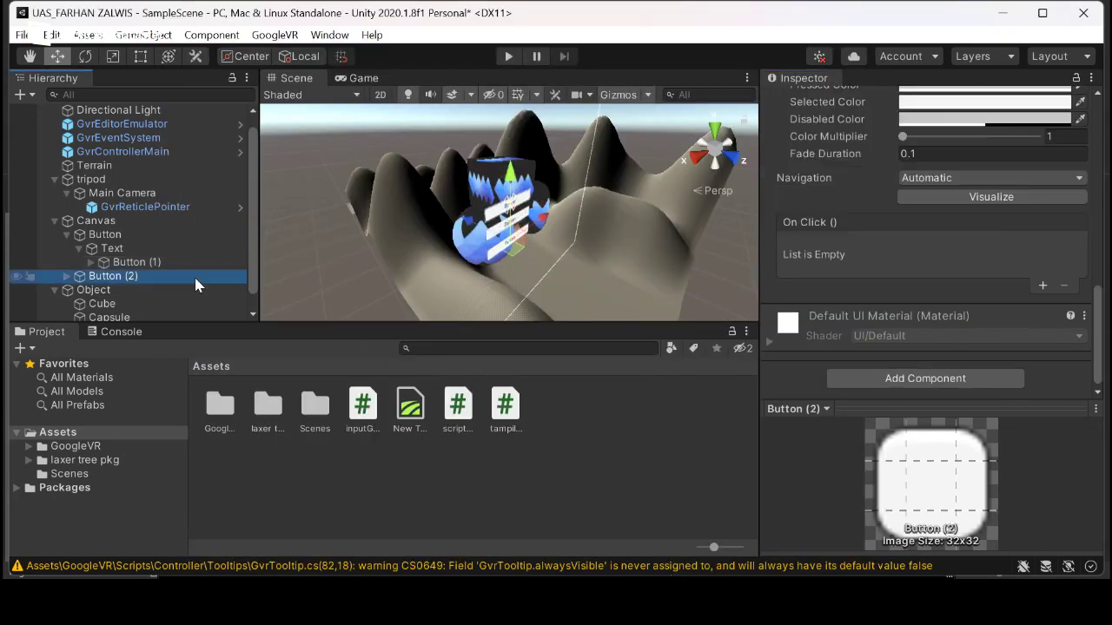
pyautogui.click(197, 261)
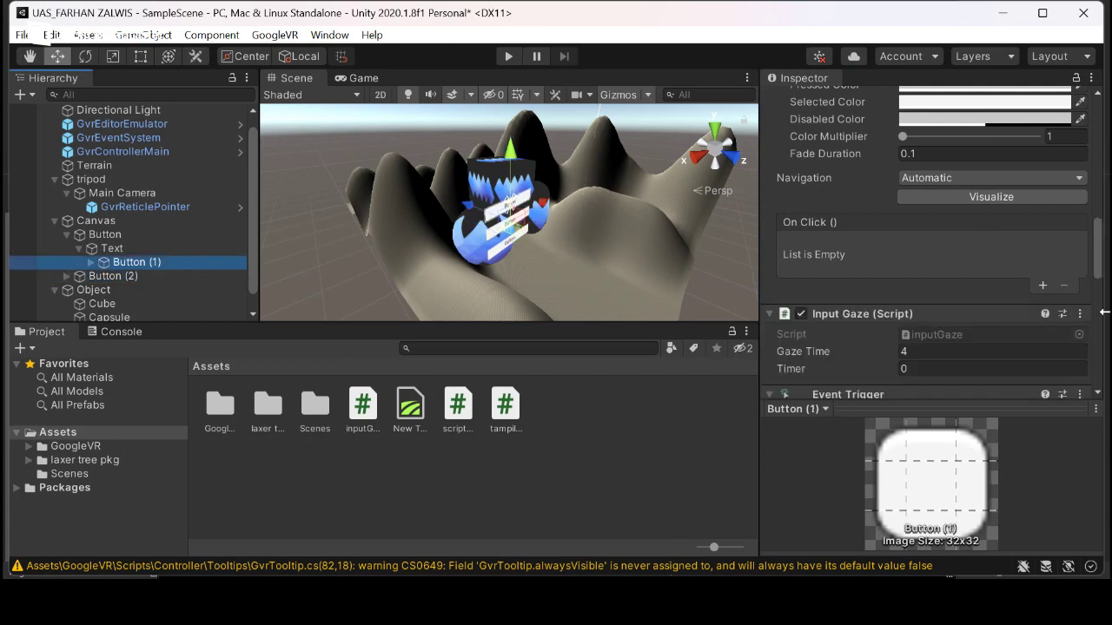
pyautogui.scroll(-8, 921, 276)
pyautogui.scroll(5, 920, 270)
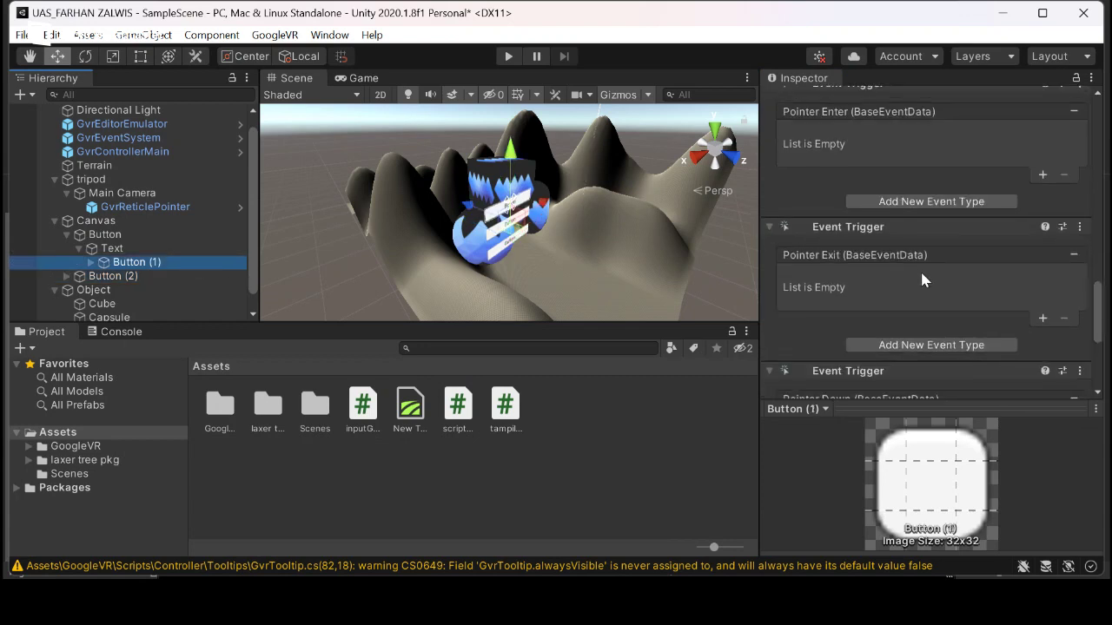
pyautogui.scroll(-5, 947, 270)
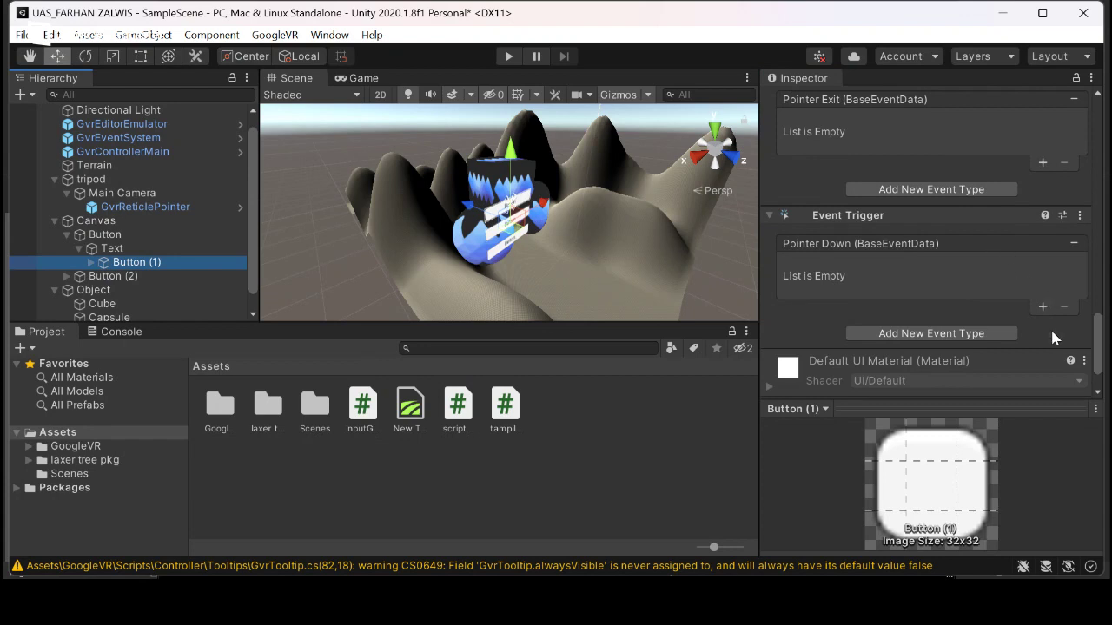
# - Remove the separate Pointer Down and Pointer Exit Event Trigger components from Button (1)
pyautogui.scroll(-1, 1057, 326)
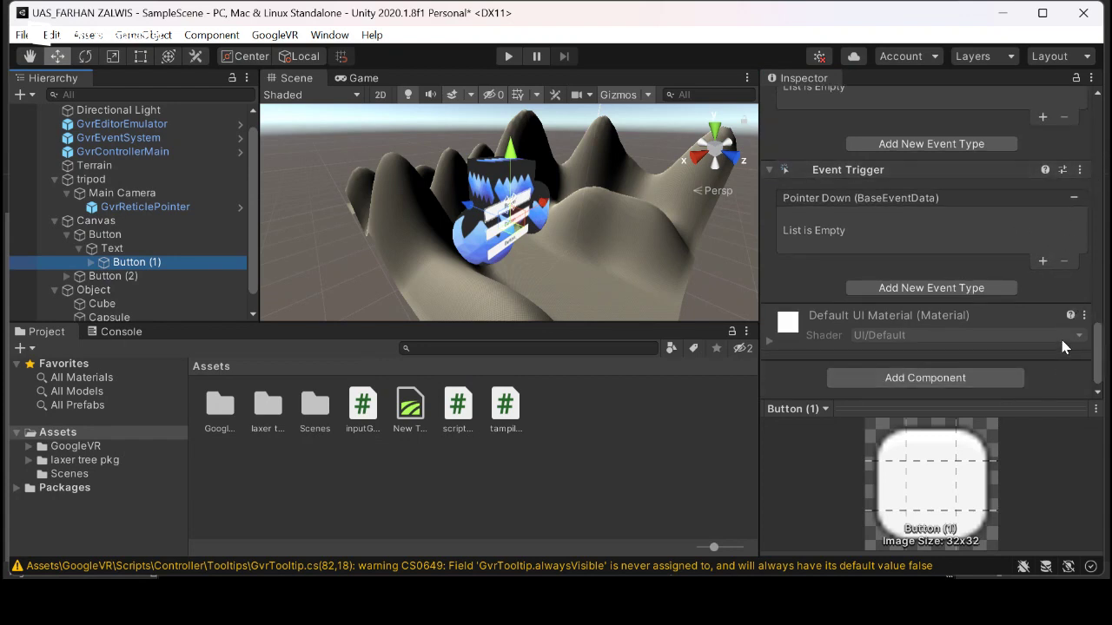
pyautogui.click(1079, 169)
pyautogui.click(1029, 215)
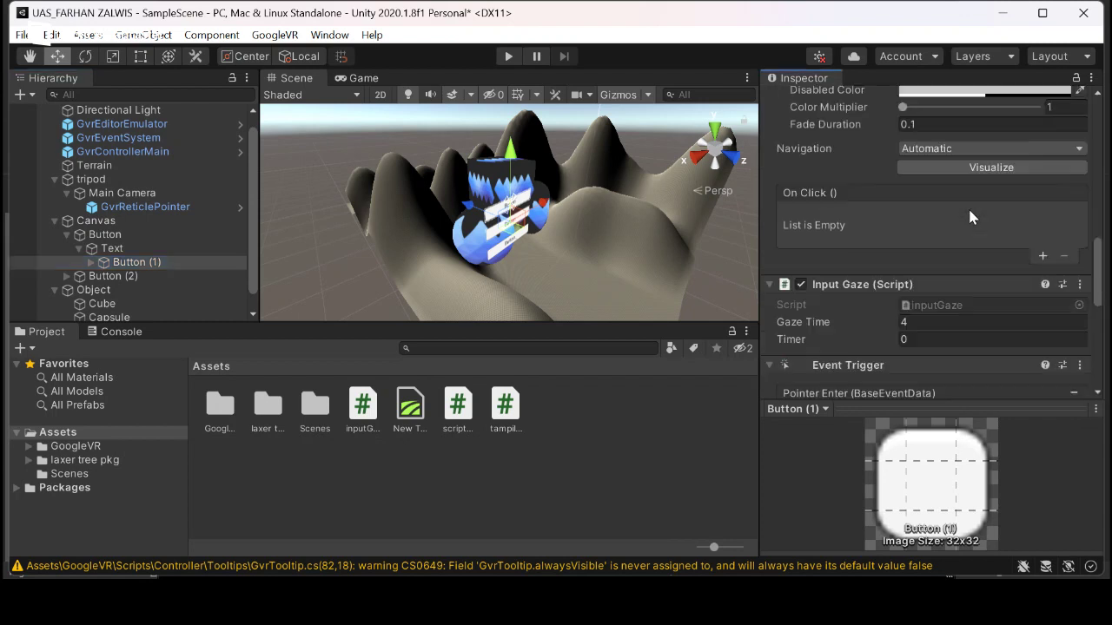
pyautogui.scroll(-4, 1009, 223)
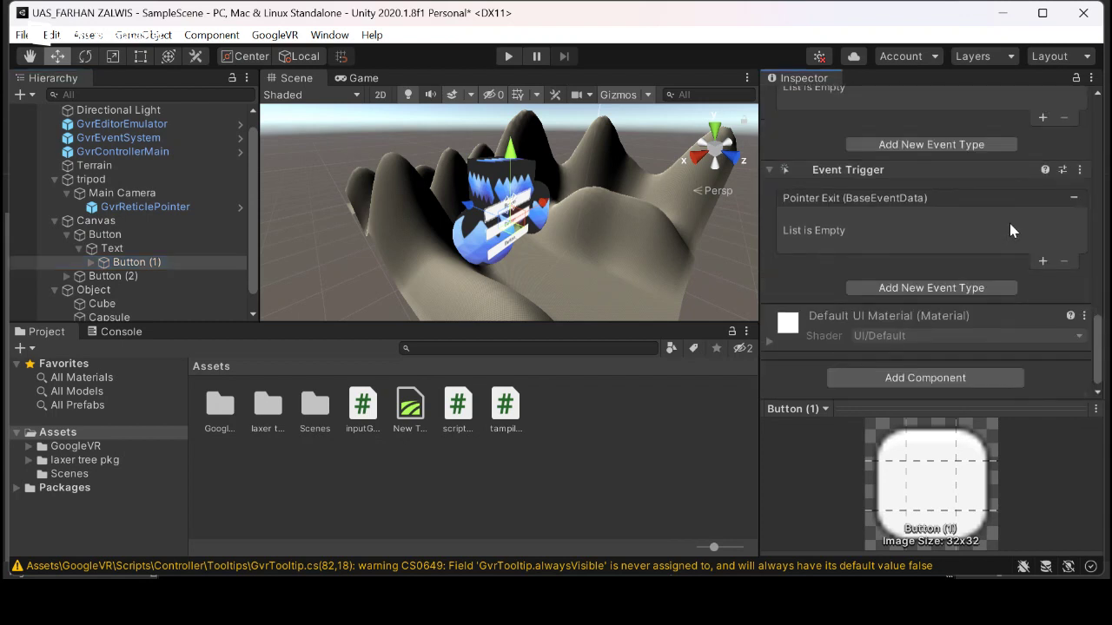
pyautogui.click(1080, 170)
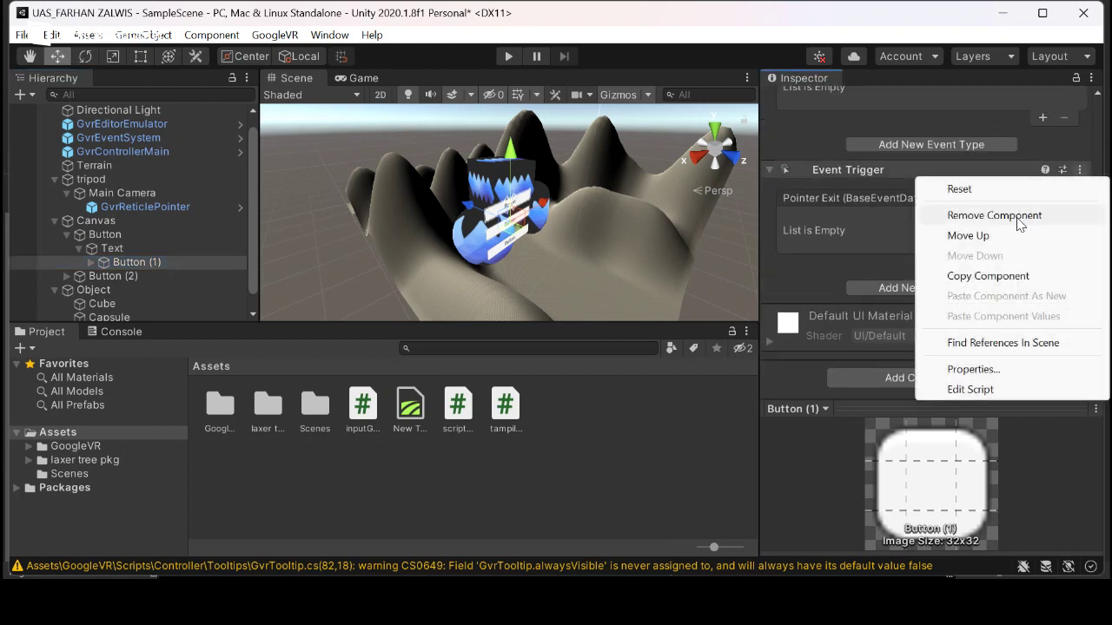
pyautogui.click(1028, 215)
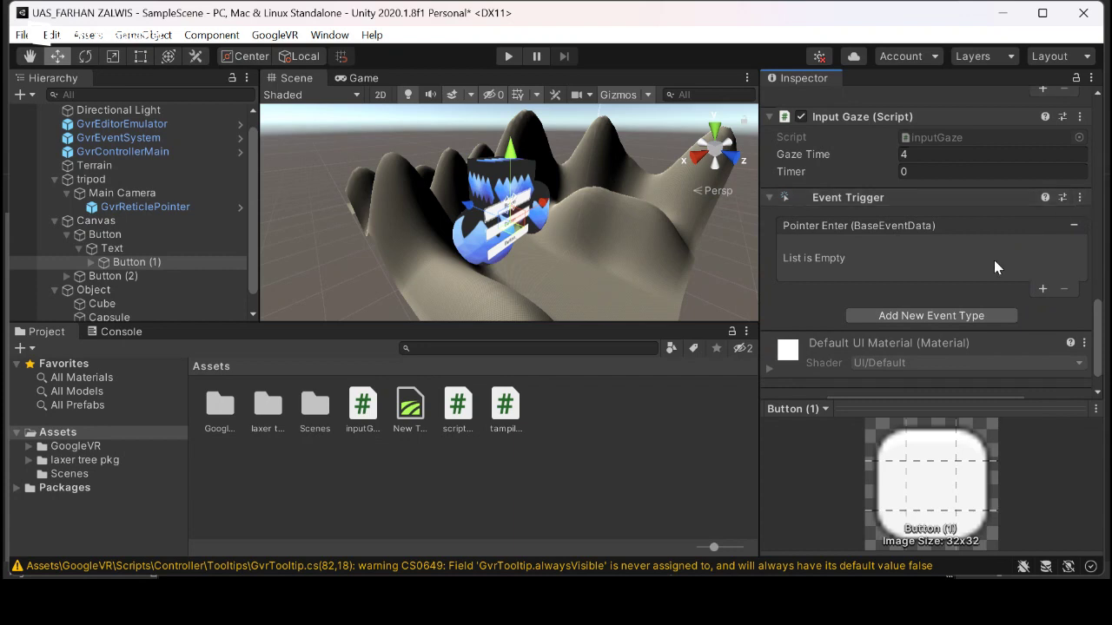
# - Add a Pointer Enter callback on Button (1) with Button (1) as its target object and inputGaze.PointerEnter as its function
pyautogui.click(927, 318)
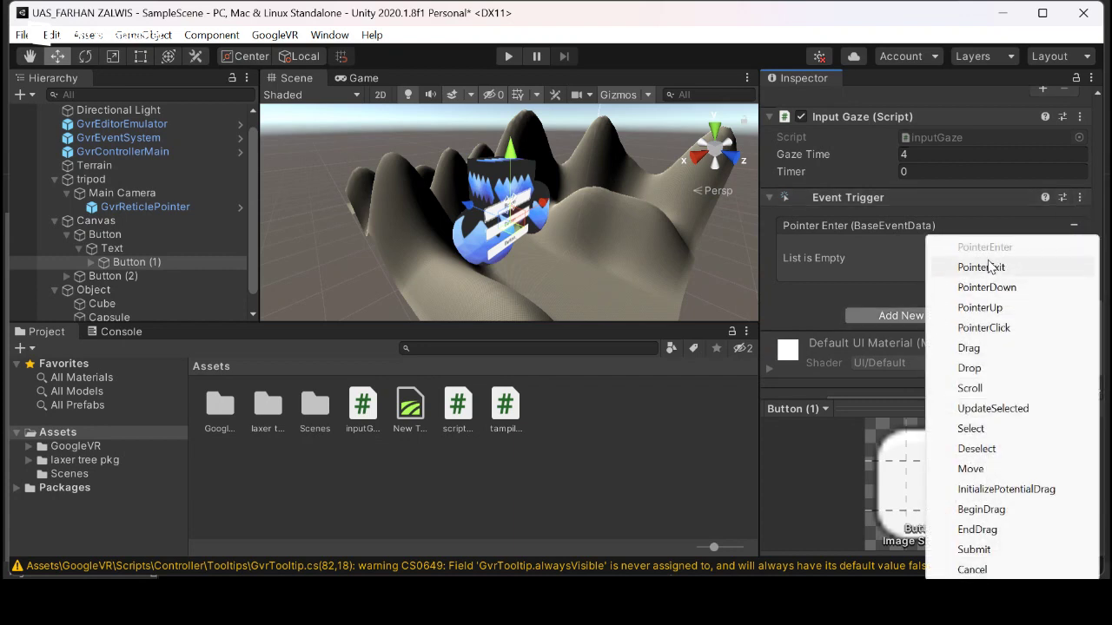
pyautogui.click(896, 252)
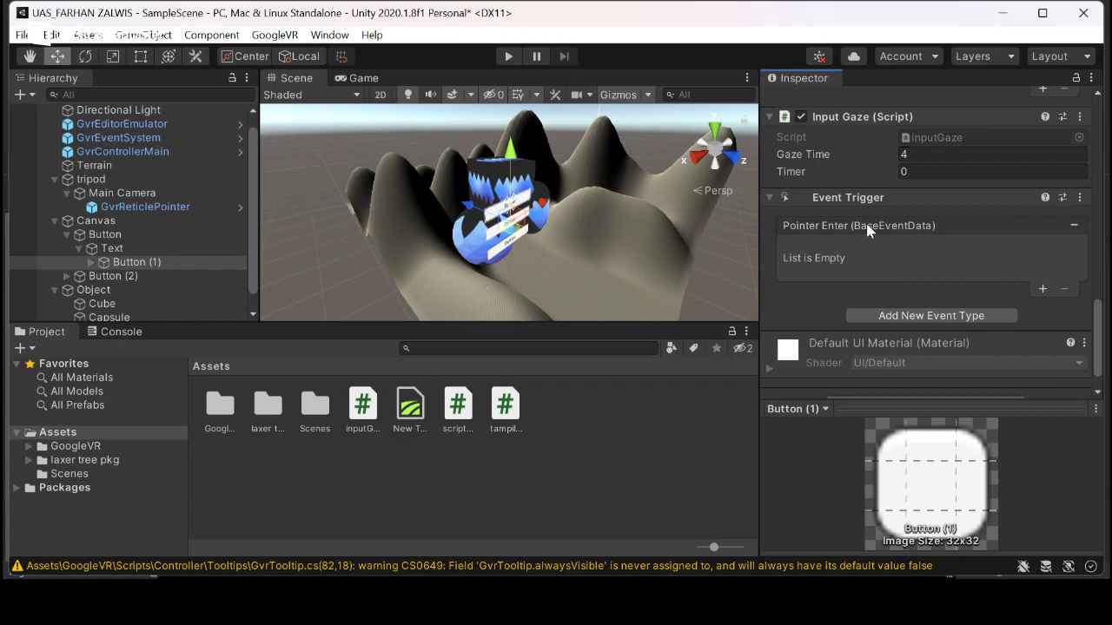
pyautogui.click(1045, 286)
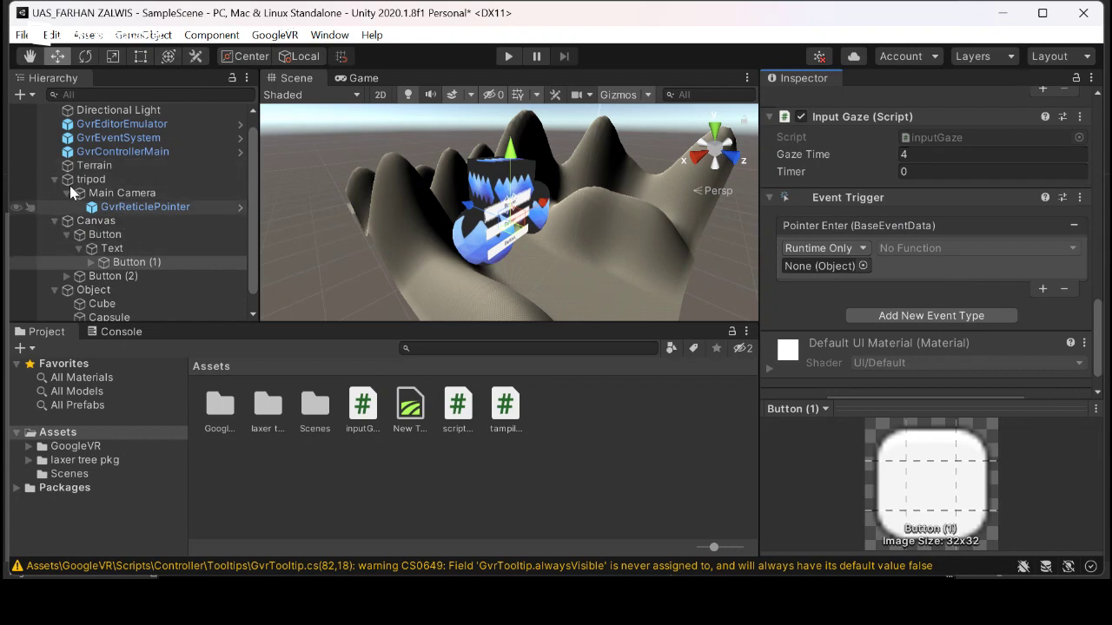
pyautogui.doubleClick(121, 262)
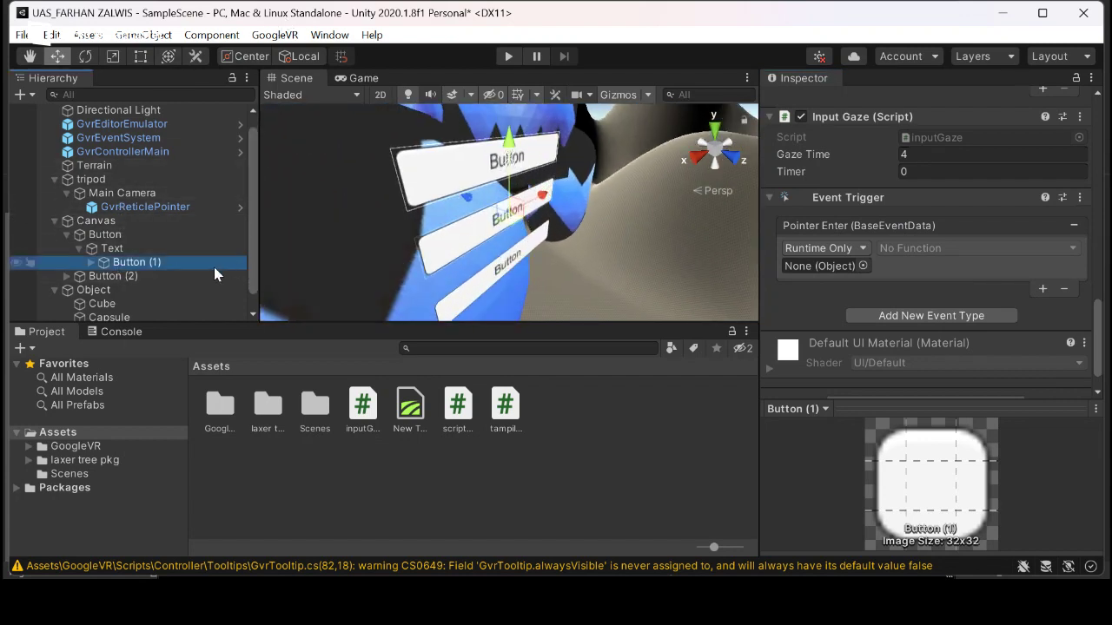
pyautogui.moveTo(214, 263); pyautogui.dragTo(292, 289)
pyautogui.moveTo(736, 271); pyautogui.dragTo(797, 270)
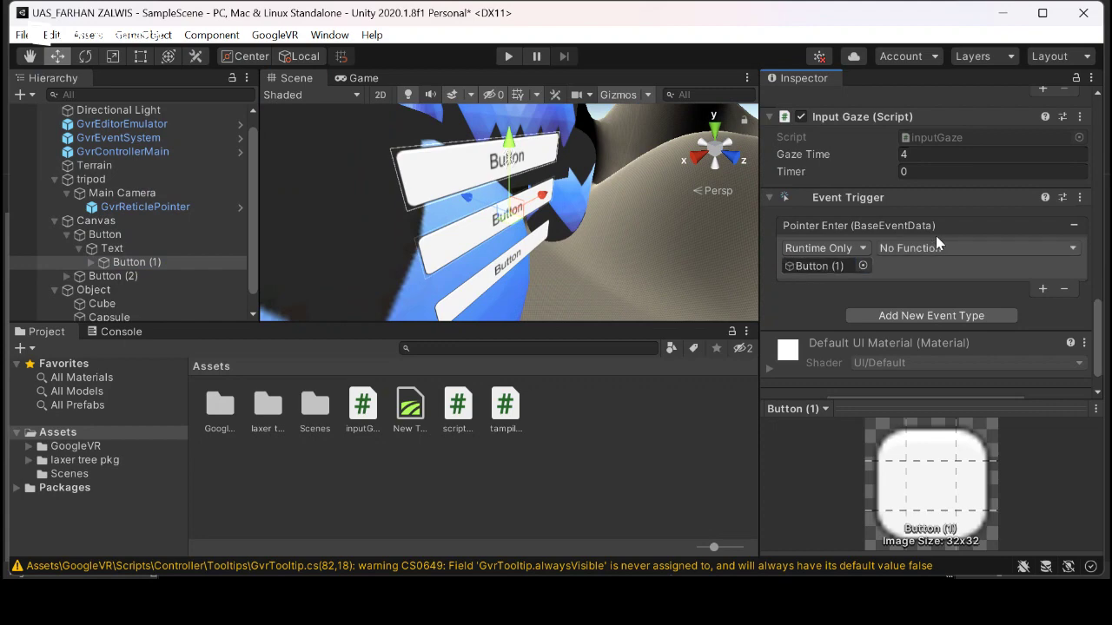
pyautogui.click(940, 248)
pyautogui.moveTo(931, 395)
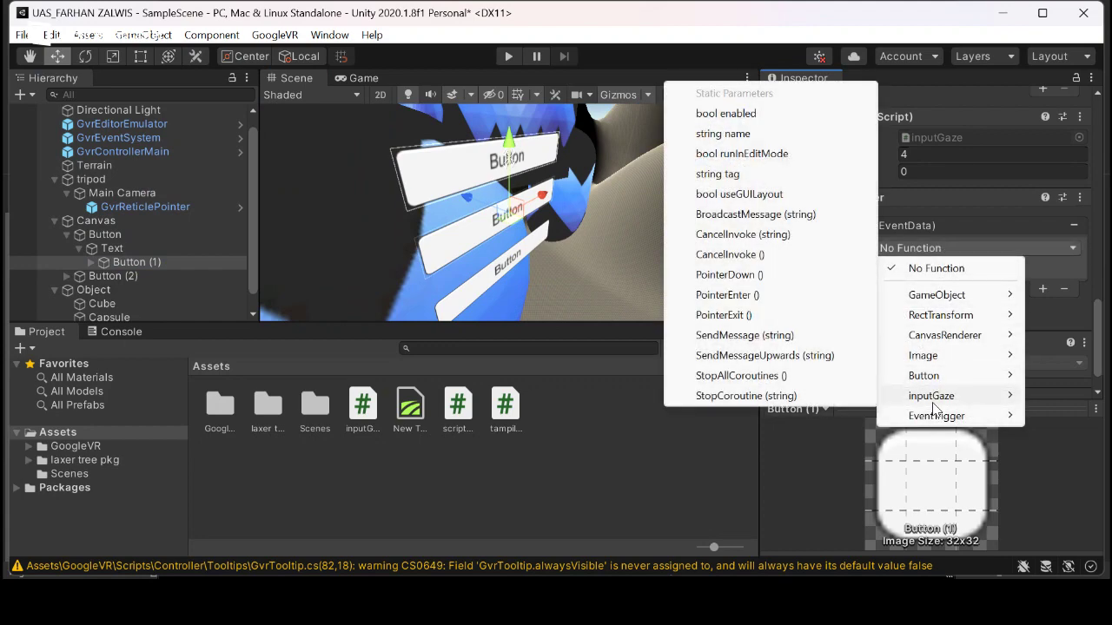
pyautogui.click(726, 295)
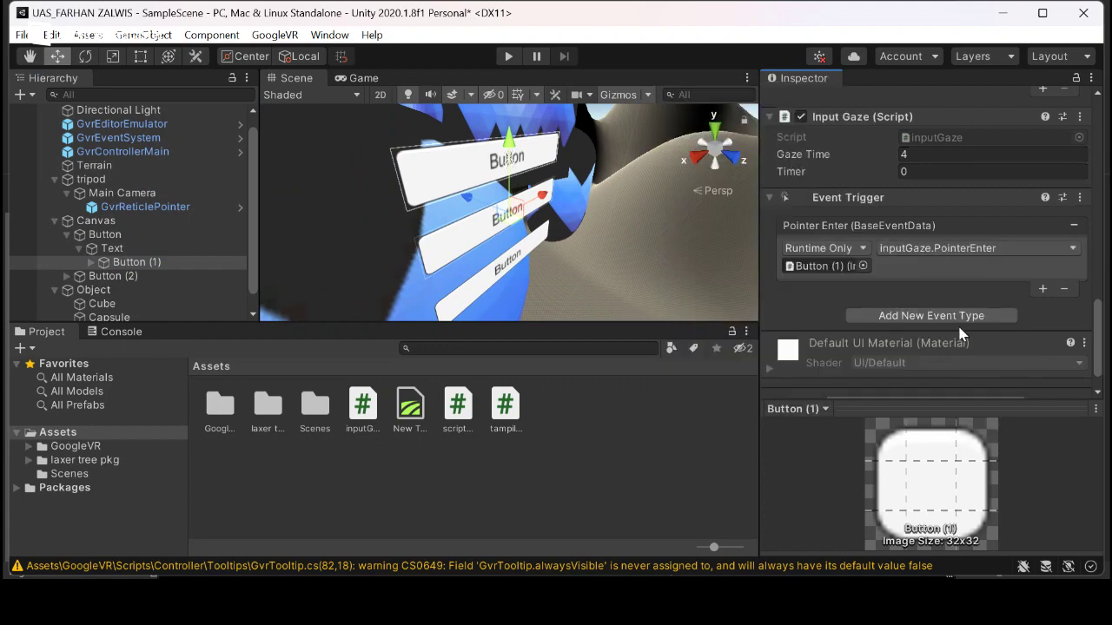
# - Add PointerExit and PointerDown event types to the remaining Event Trigger on Button (1)
pyautogui.scroll(-1, 952, 310)
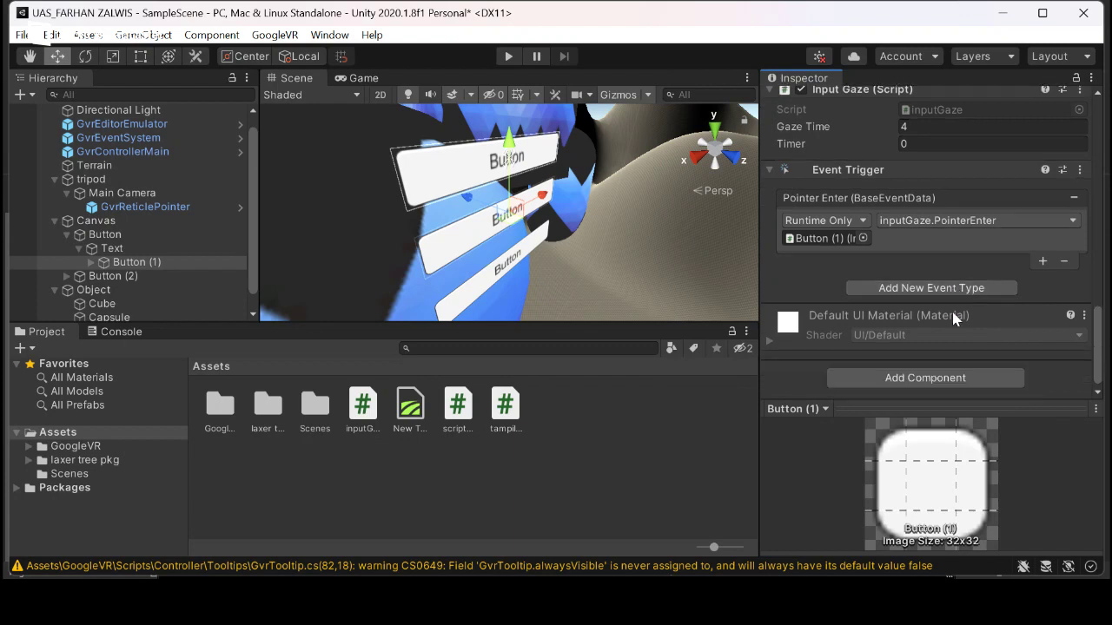
pyautogui.click(945, 294)
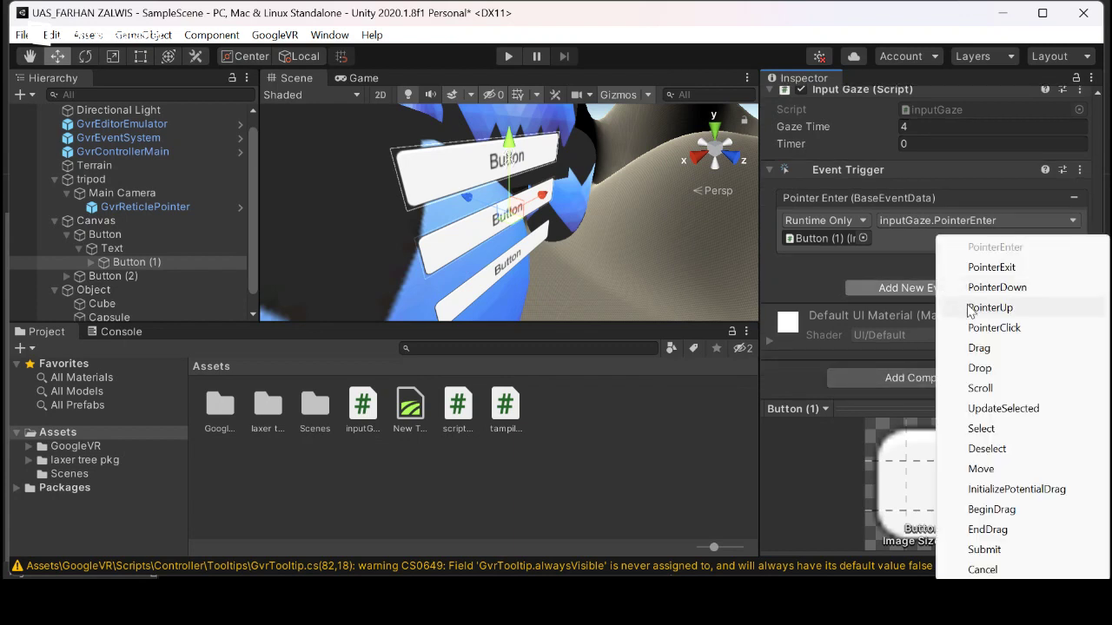
pyautogui.click(992, 265)
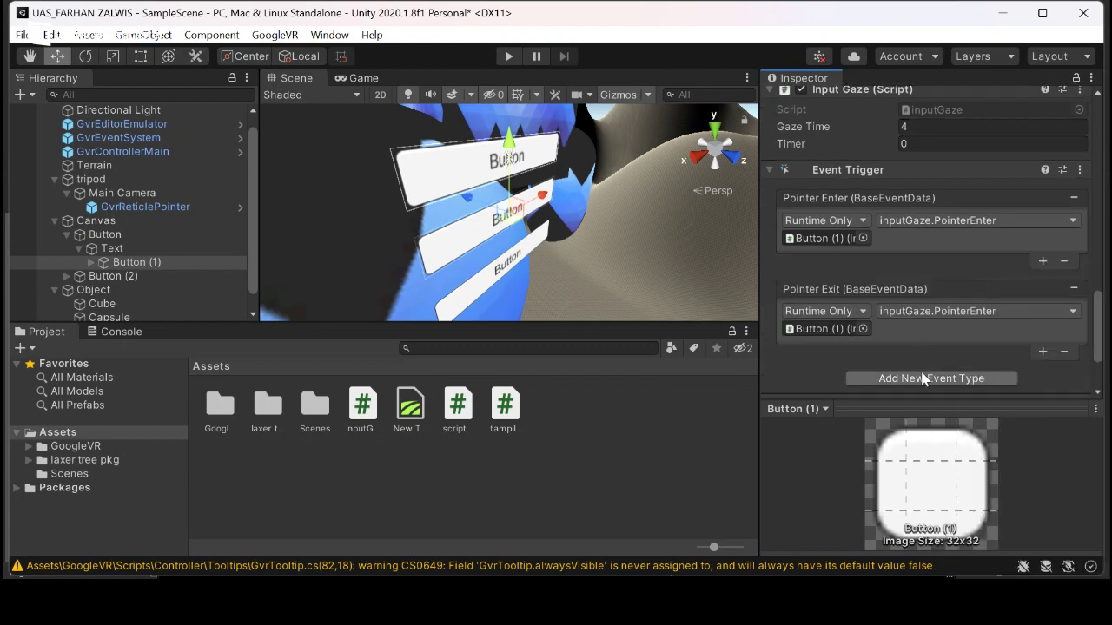
pyautogui.click(924, 379)
pyautogui.click(1025, 79)
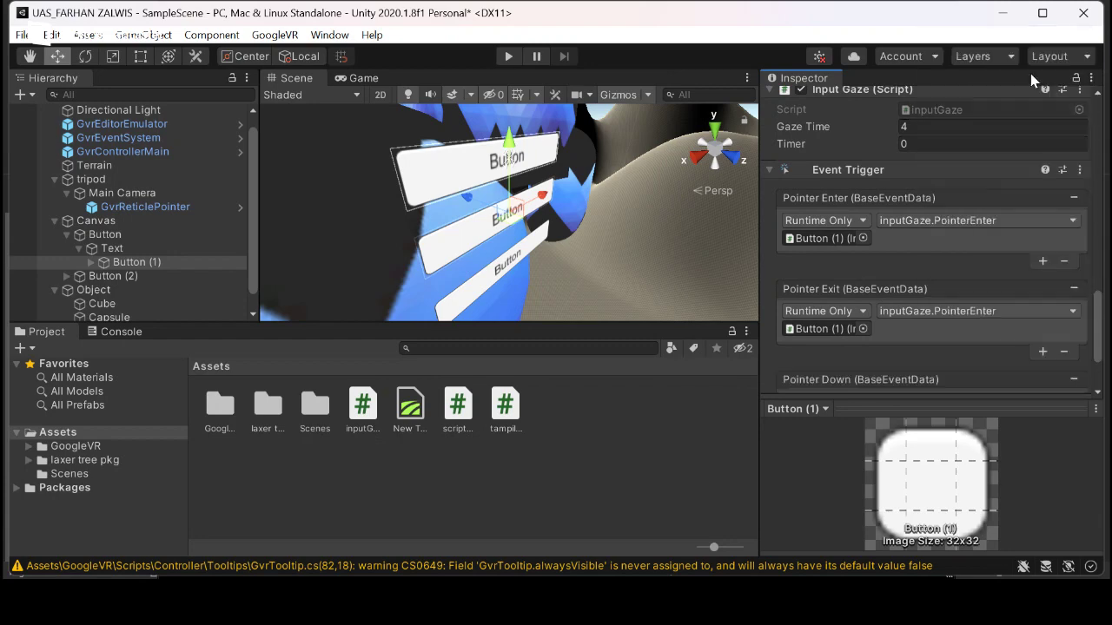
# - Set the Pointer Exit callback function on Button (1) to inputGaze.PointerExit
pyautogui.click(1009, 309)
pyautogui.moveTo(938, 361)
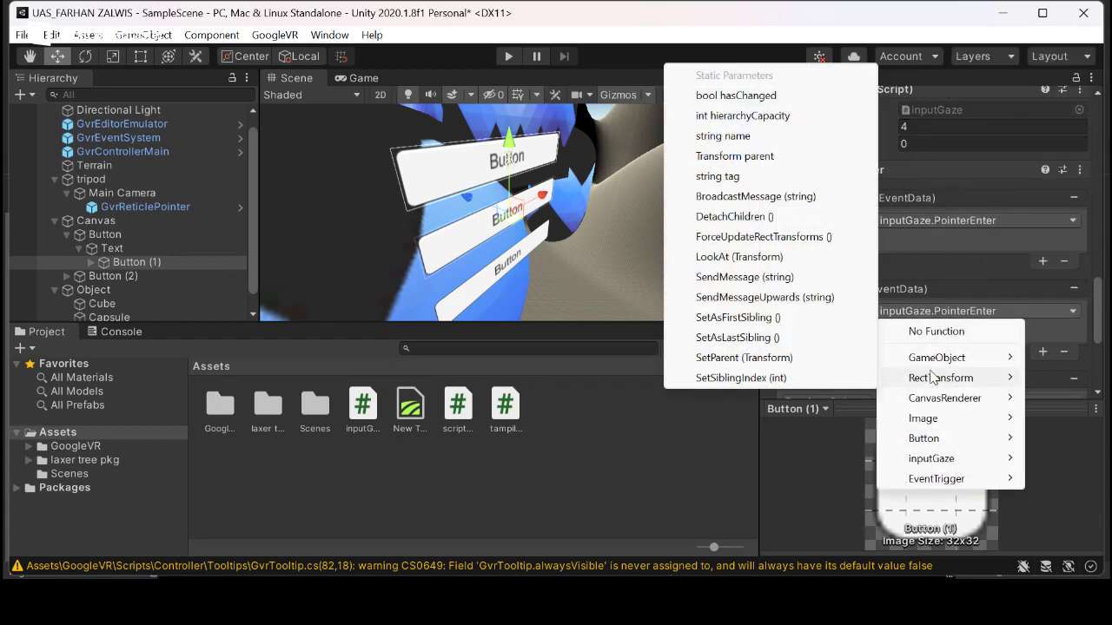
pyautogui.moveTo(931, 457)
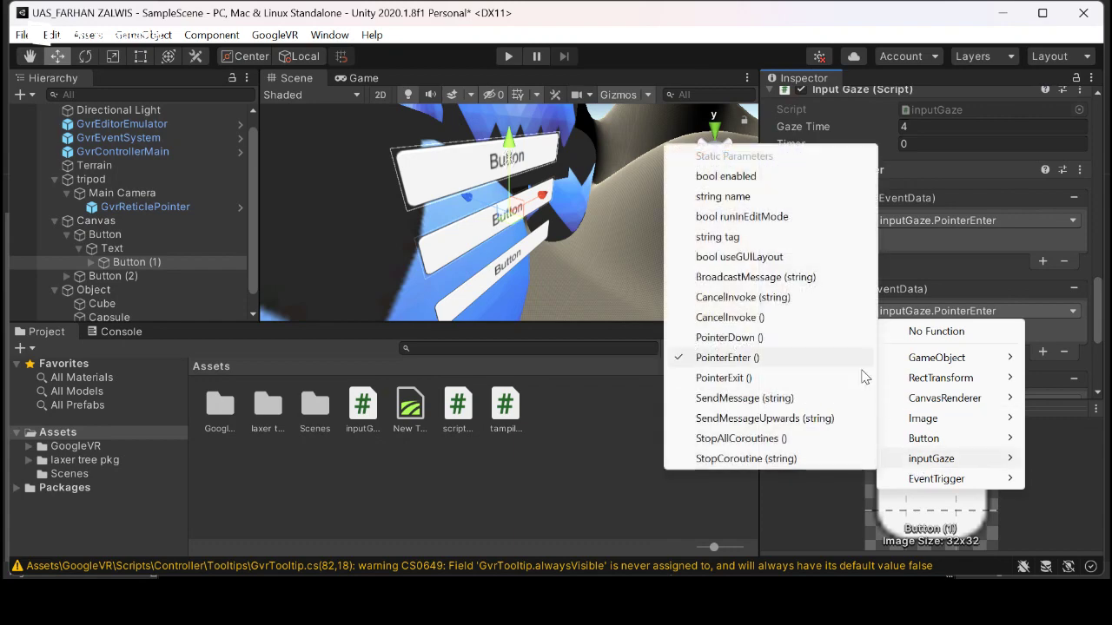
pyautogui.click(752, 380)
# - Assign the Object parent as target of Button (1)'s Pointer Down callback and set its function to tampilkanobject.TampiBulat
pyautogui.scroll(-5, 907, 338)
pyautogui.moveTo(867, 268); pyautogui.dragTo(797, 267)
pyautogui.click(903, 246)
pyautogui.moveTo(947, 332)
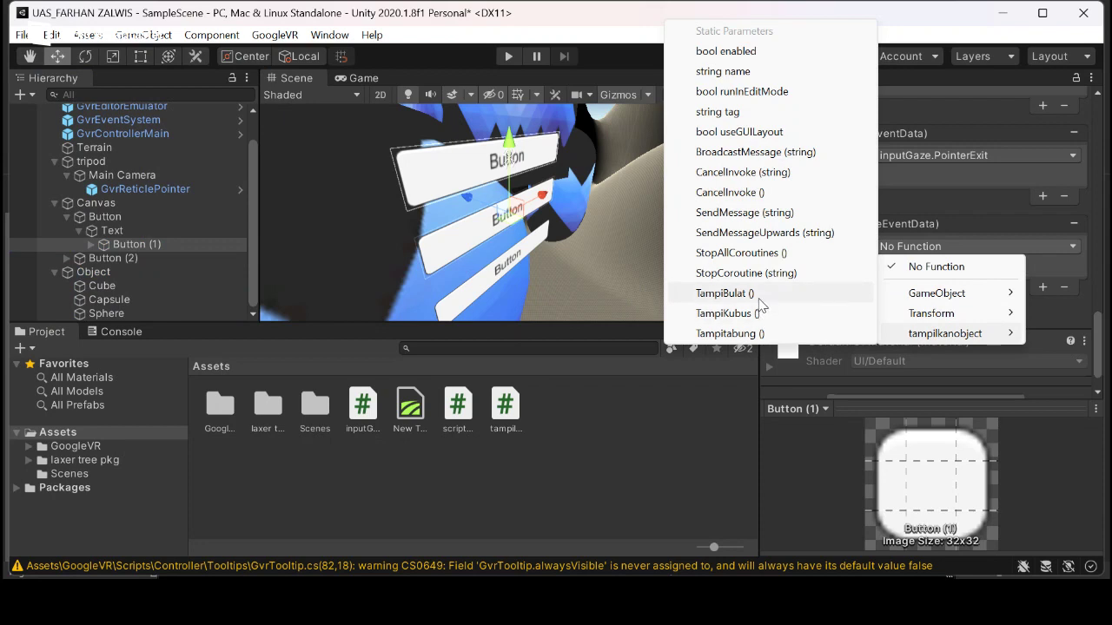
pyautogui.click(736, 293)
pyautogui.click(122, 259)
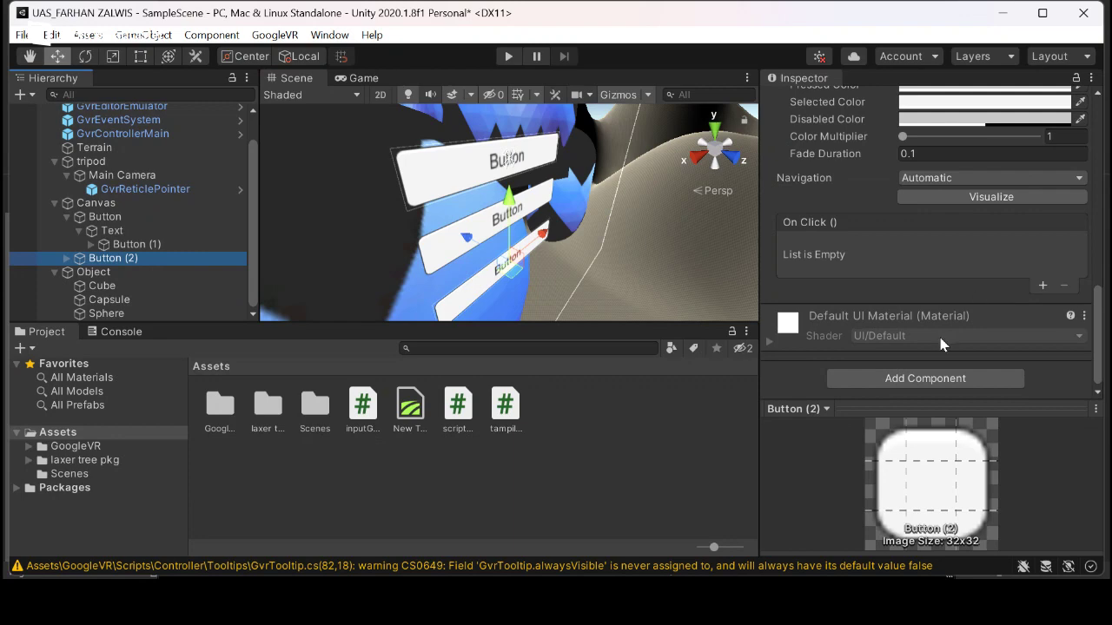
pyautogui.click(920, 376)
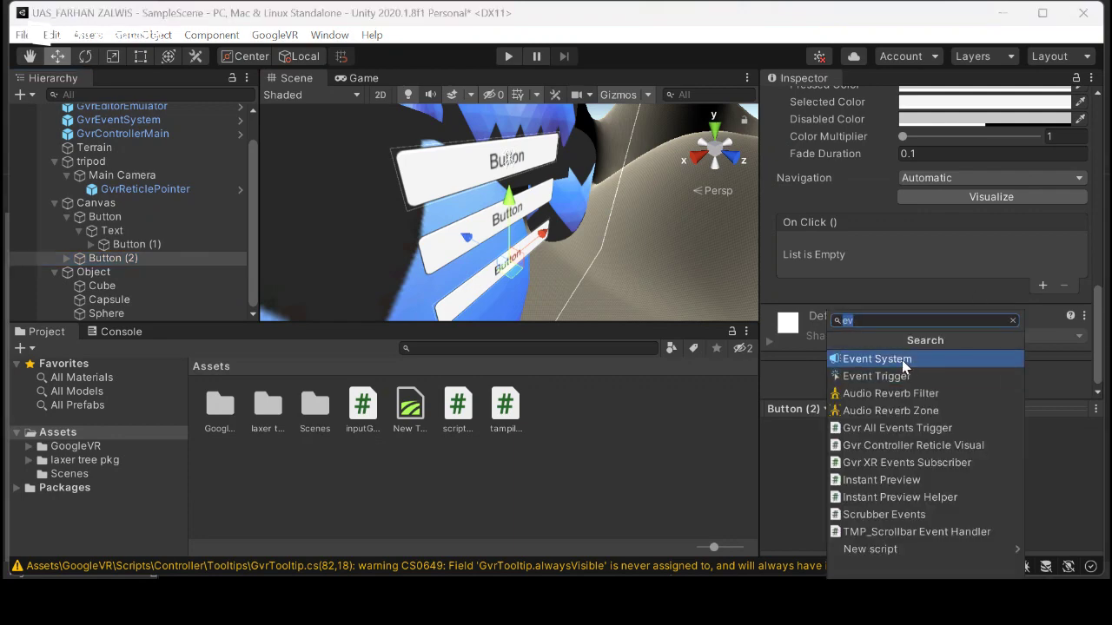
pyautogui.click(901, 376)
pyautogui.click(901, 377)
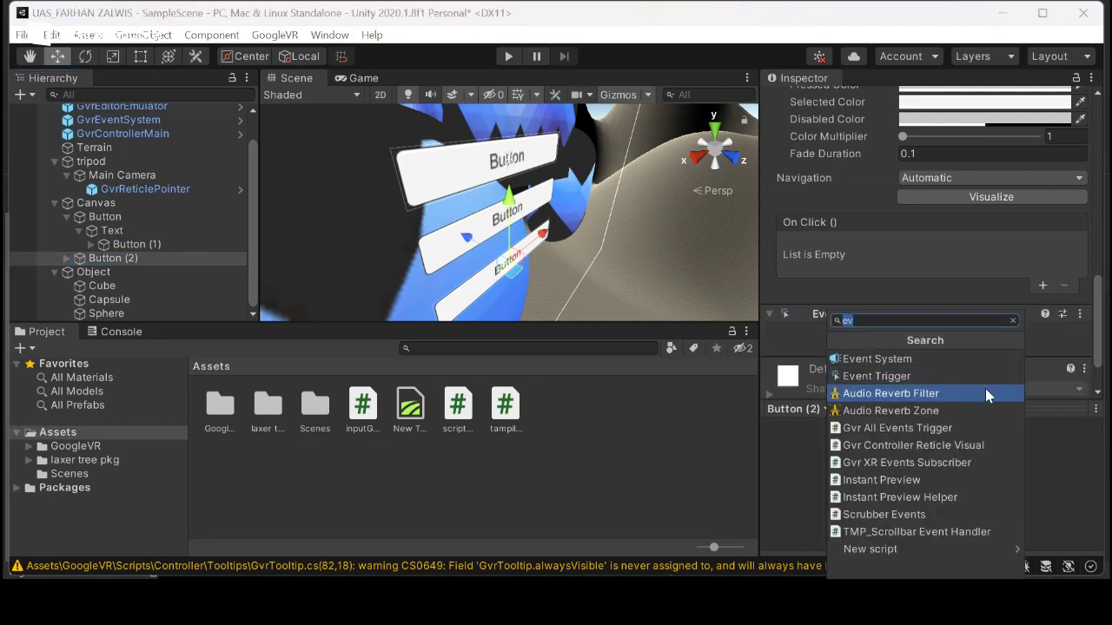
pyautogui.click(1056, 450)
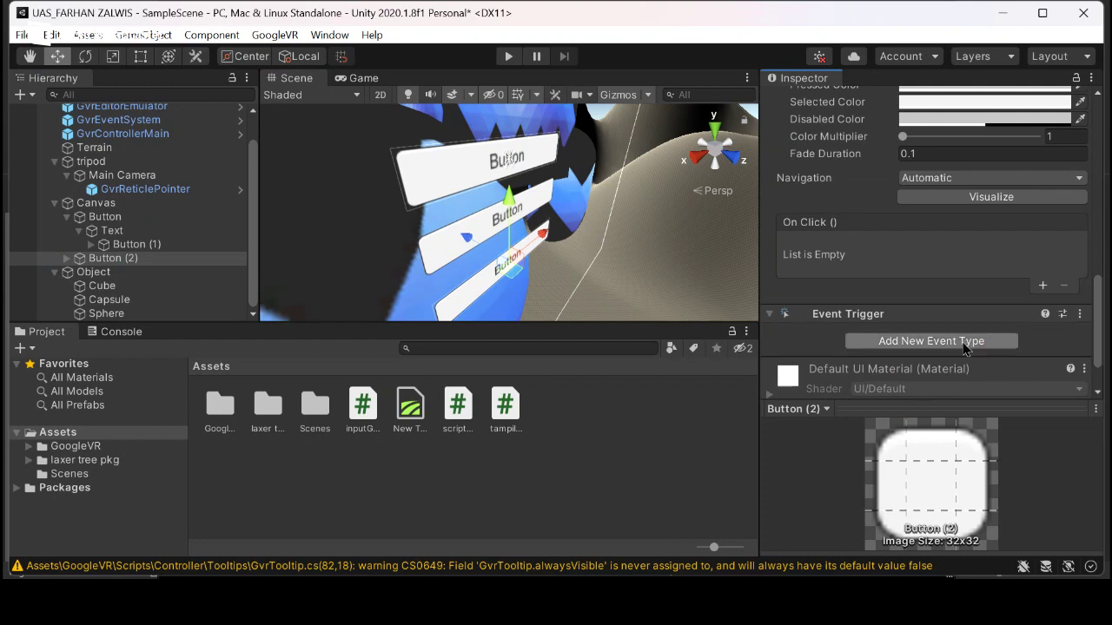
pyautogui.click(964, 342)
pyautogui.scroll(-3, 914, 363)
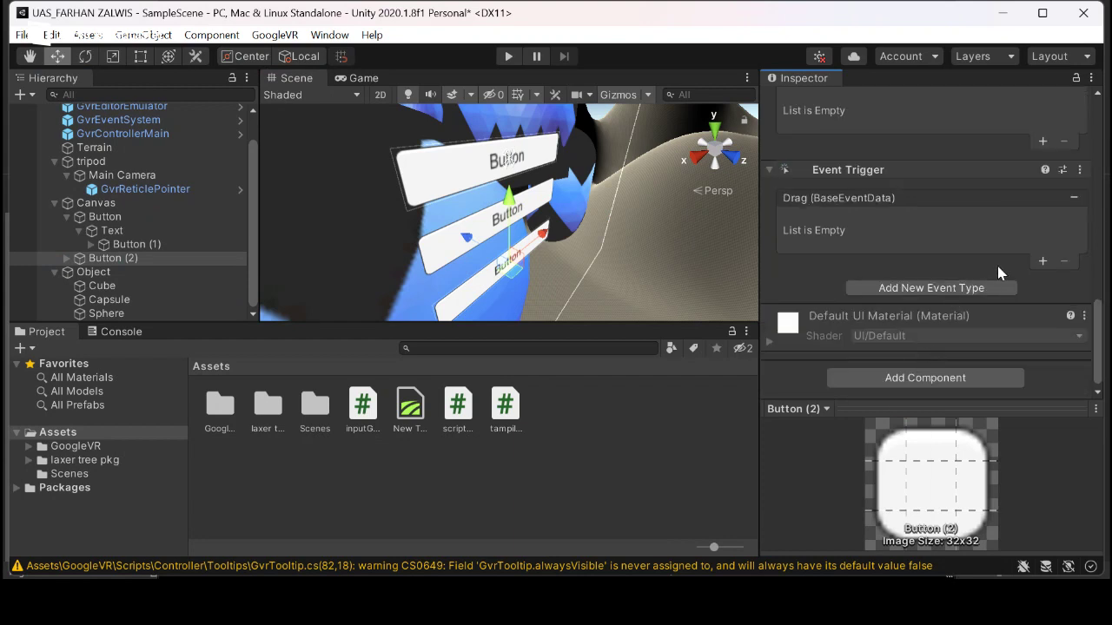
pyautogui.click(1075, 201)
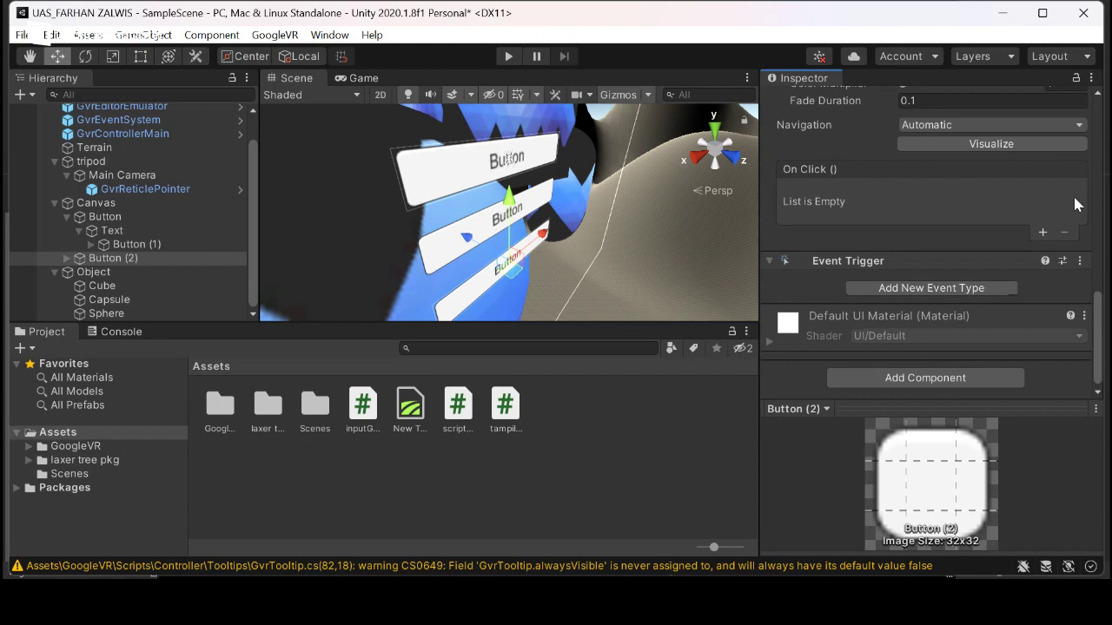
pyautogui.click(1078, 261)
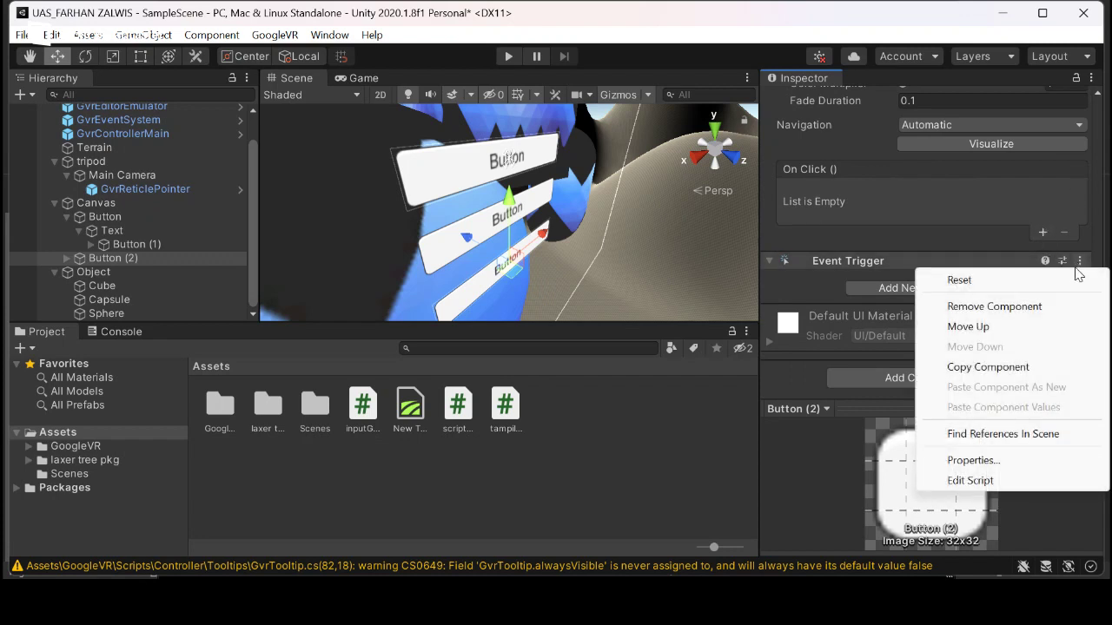
pyautogui.click(1013, 307)
# - Add an Event Trigger component to Button (2) and give it a PointerEnter event type
pyautogui.scroll(-1, 906, 348)
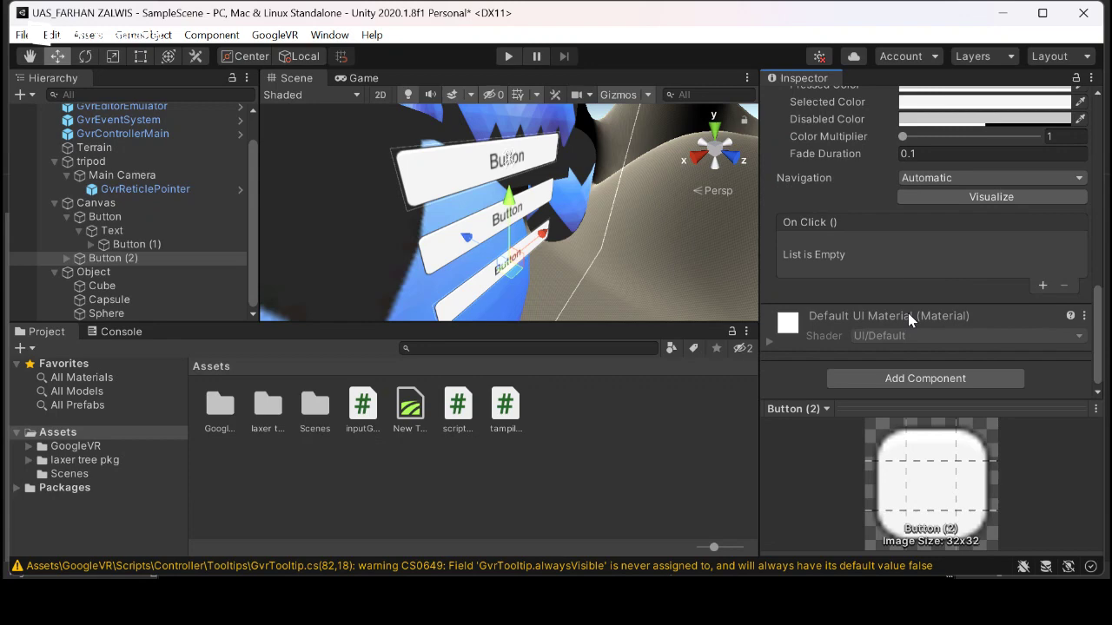
pyautogui.click(924, 375)
pyautogui.write('ev')
pyautogui.click(919, 377)
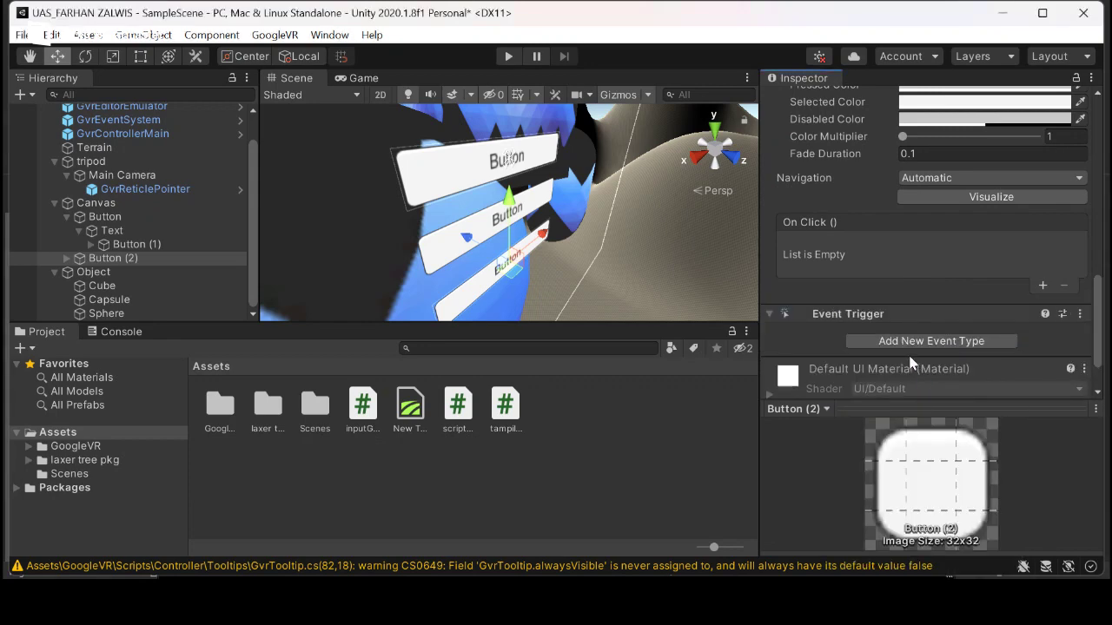
pyautogui.click(921, 341)
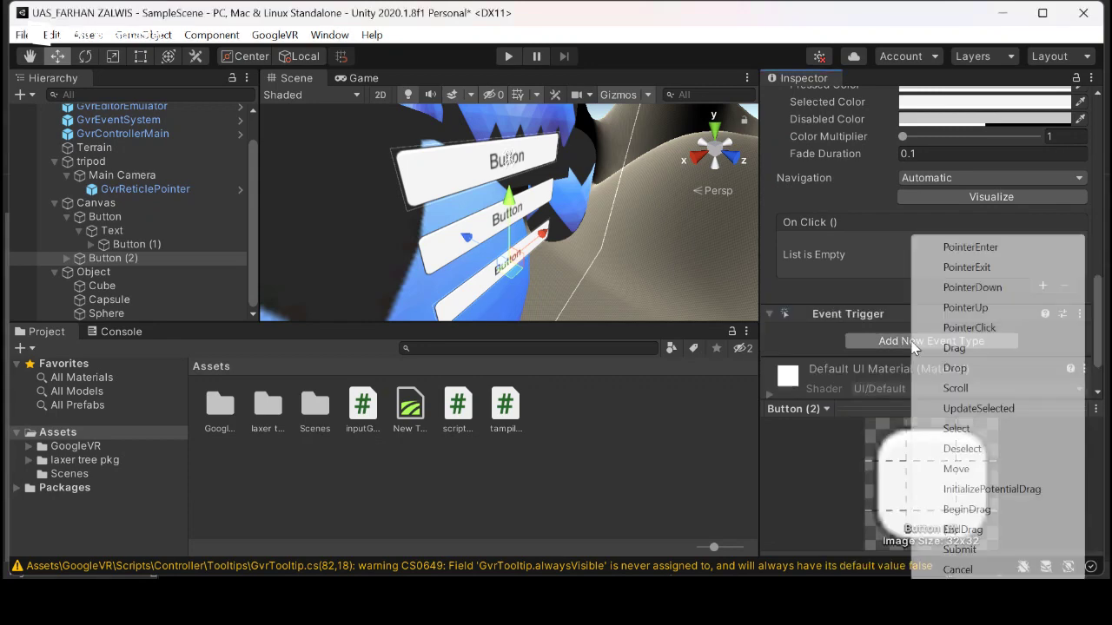
pyautogui.click(969, 247)
# - Add a callback entry to Button (2)'s Pointer Enter event and assign Button (2) as its target object
pyautogui.scroll(-2, 982, 274)
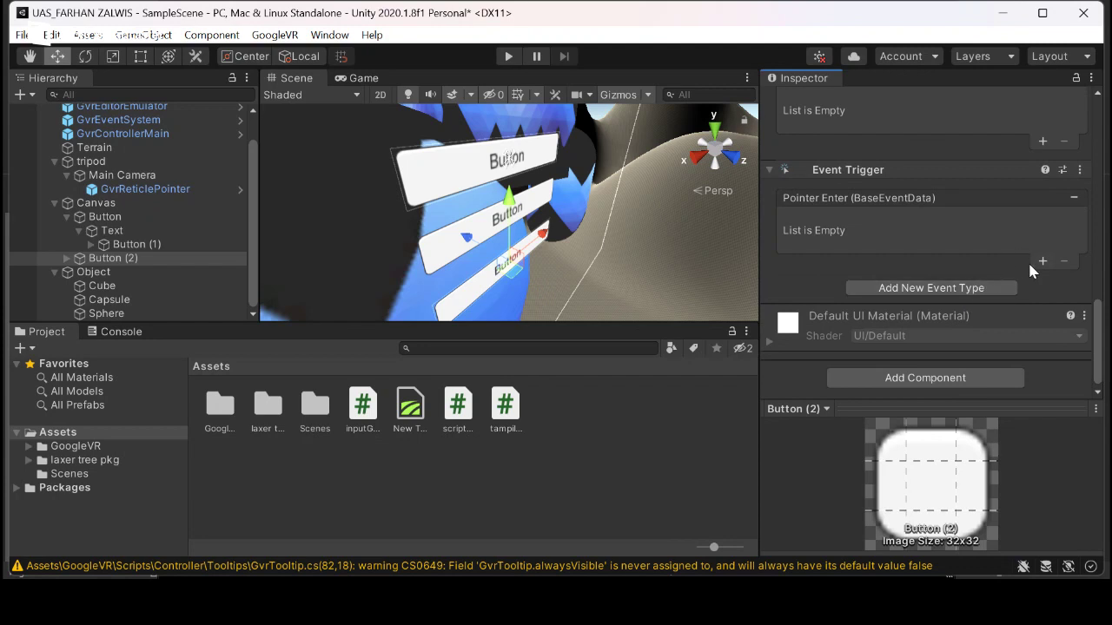
pyautogui.click(1042, 260)
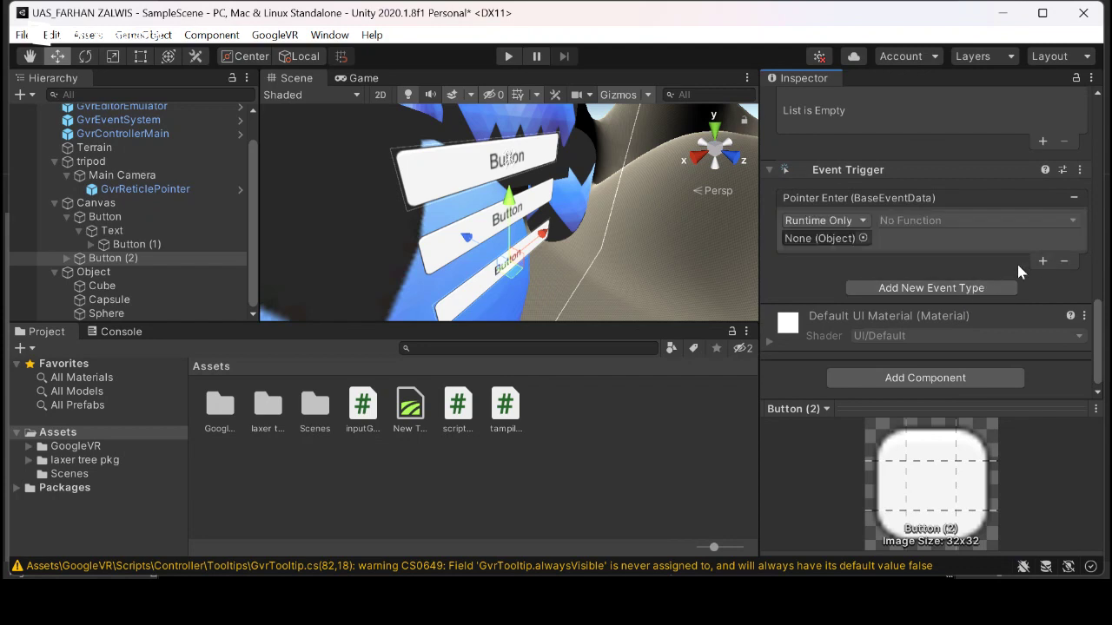
pyautogui.doubleClick(106, 258)
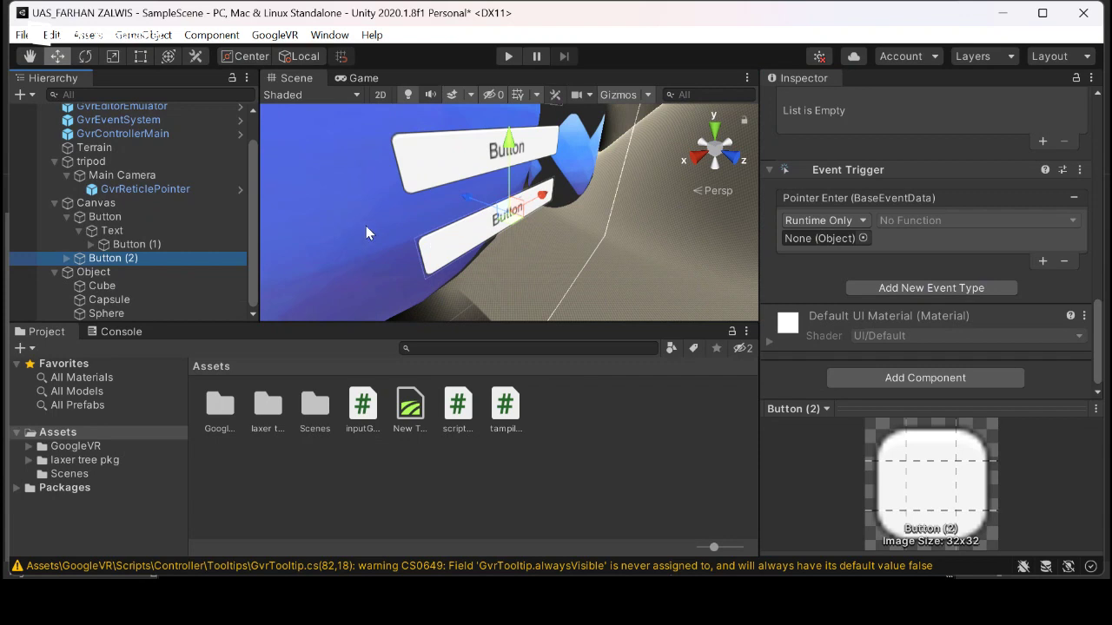
pyautogui.moveTo(145, 258); pyautogui.dragTo(287, 215)
pyautogui.moveTo(596, 195); pyautogui.dragTo(824, 237)
# - Look through the functions available for Button (2)'s Pointer Enter callback for an inputGaze entry
pyautogui.click(932, 217)
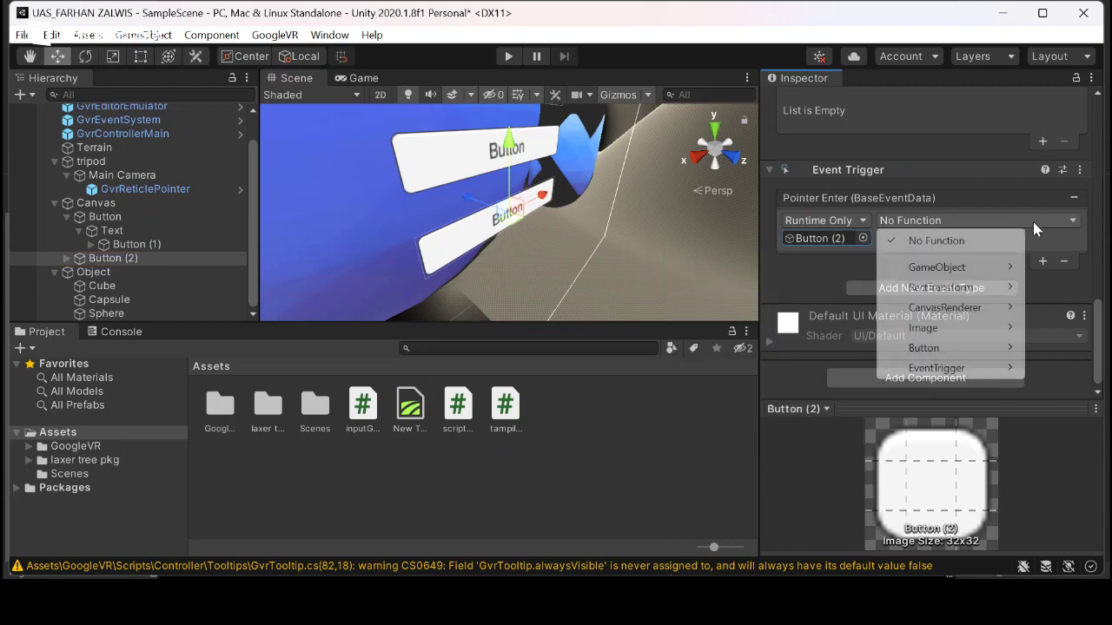
pyautogui.click(893, 242)
pyautogui.click(863, 238)
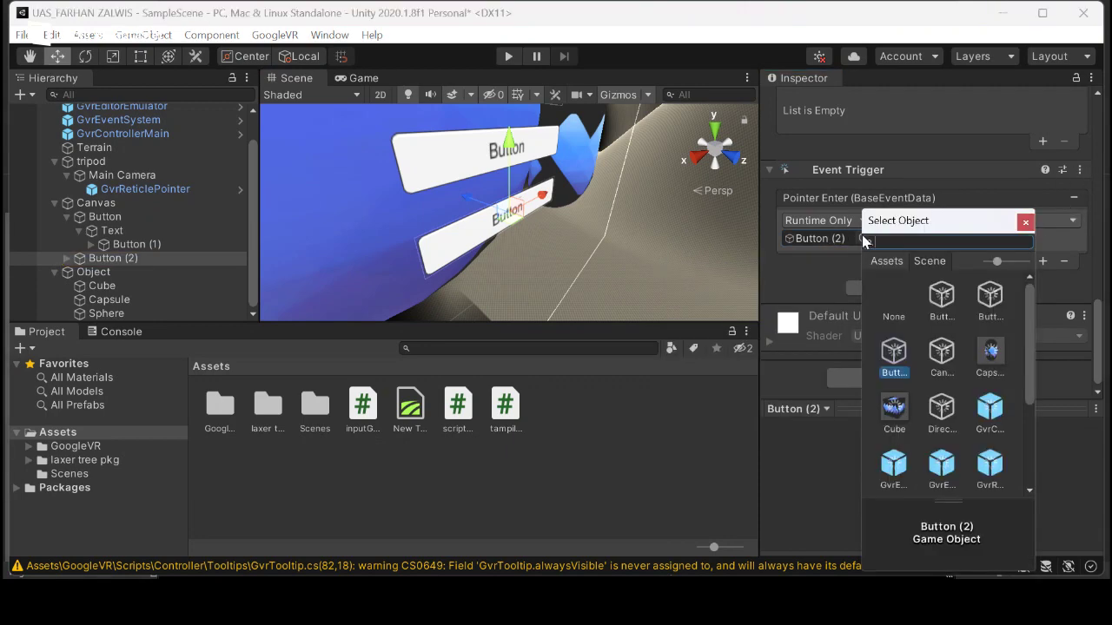
pyautogui.click(826, 260)
pyautogui.click(913, 221)
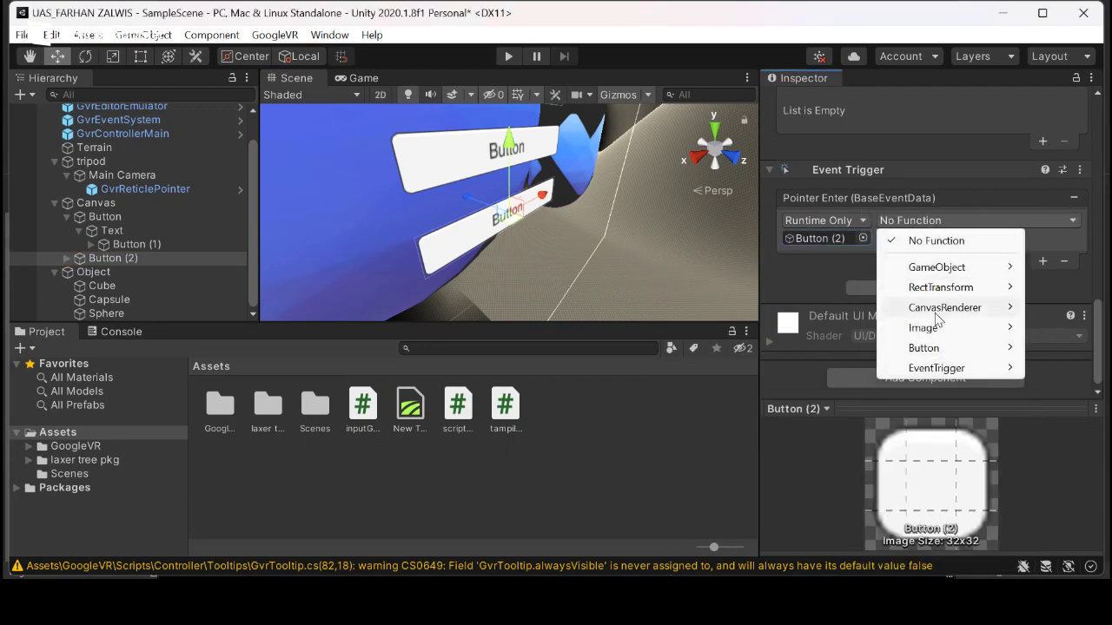
pyautogui.click(831, 272)
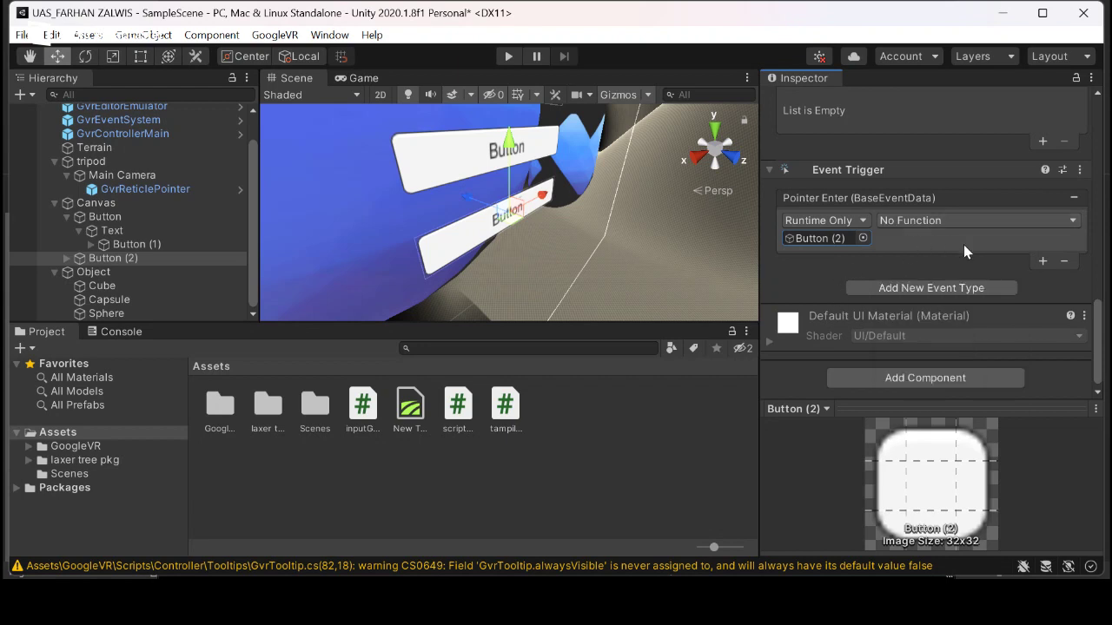
pyautogui.click(1042, 261)
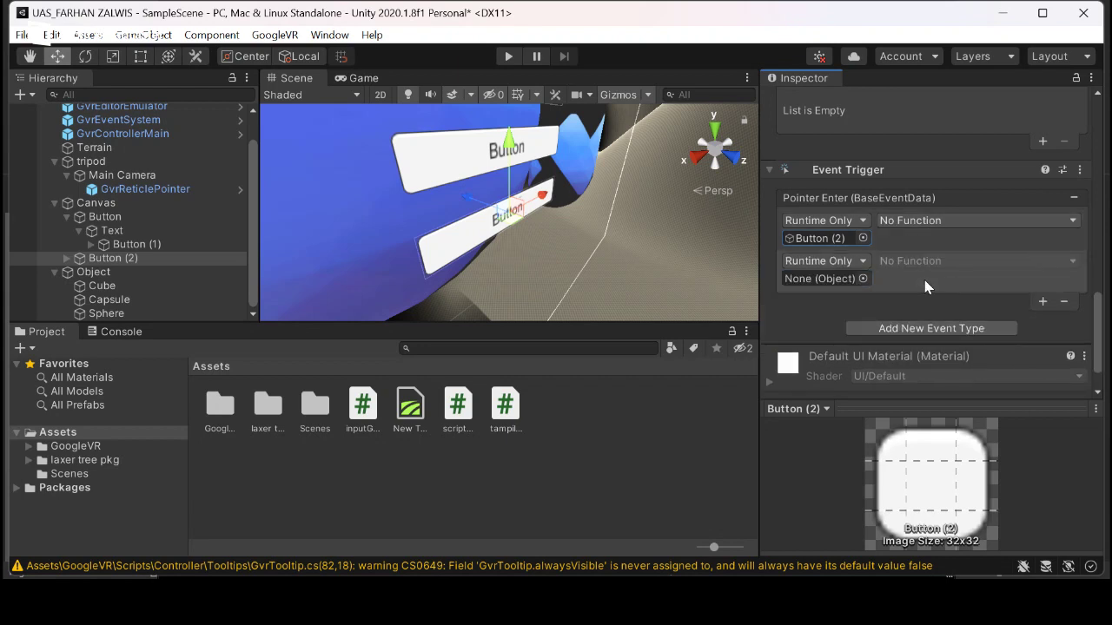
pyautogui.click(1063, 301)
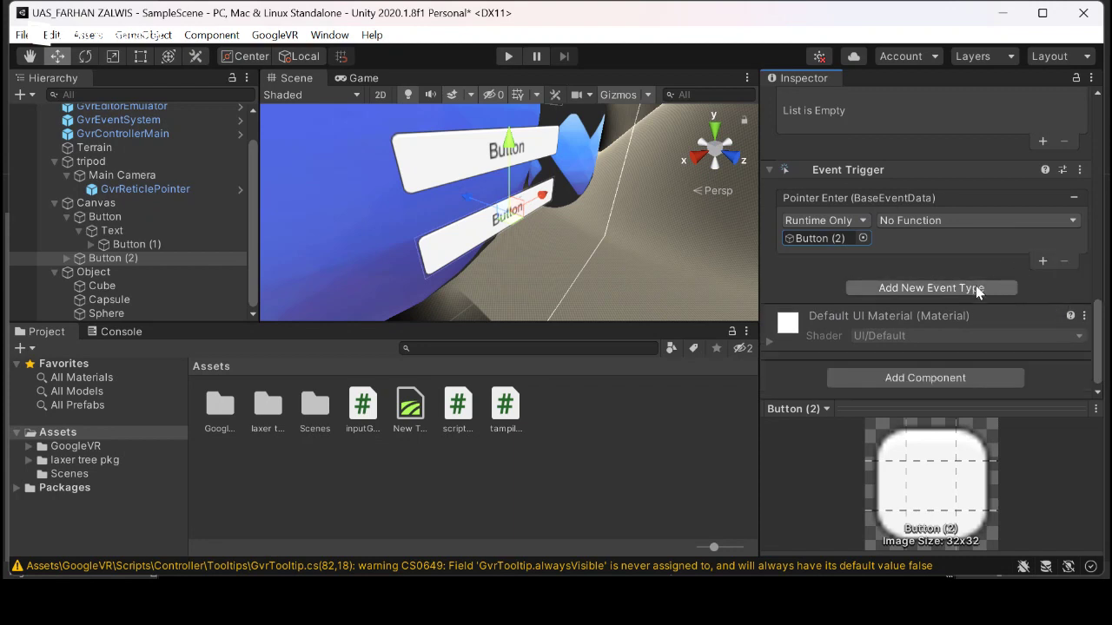
pyautogui.click(924, 218)
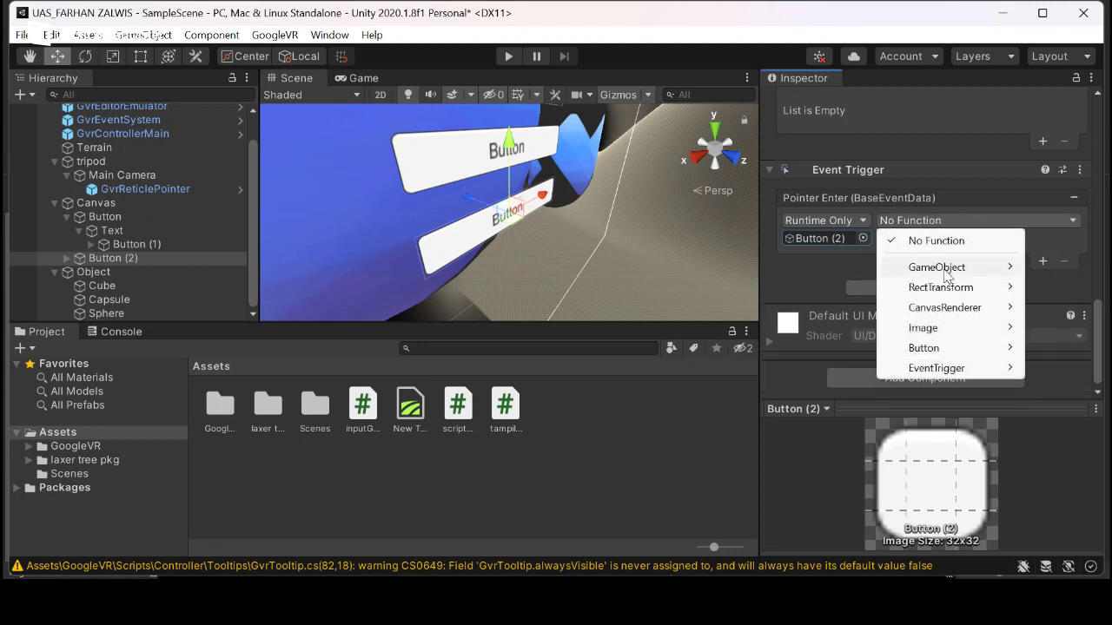
pyautogui.moveTo(949, 265)
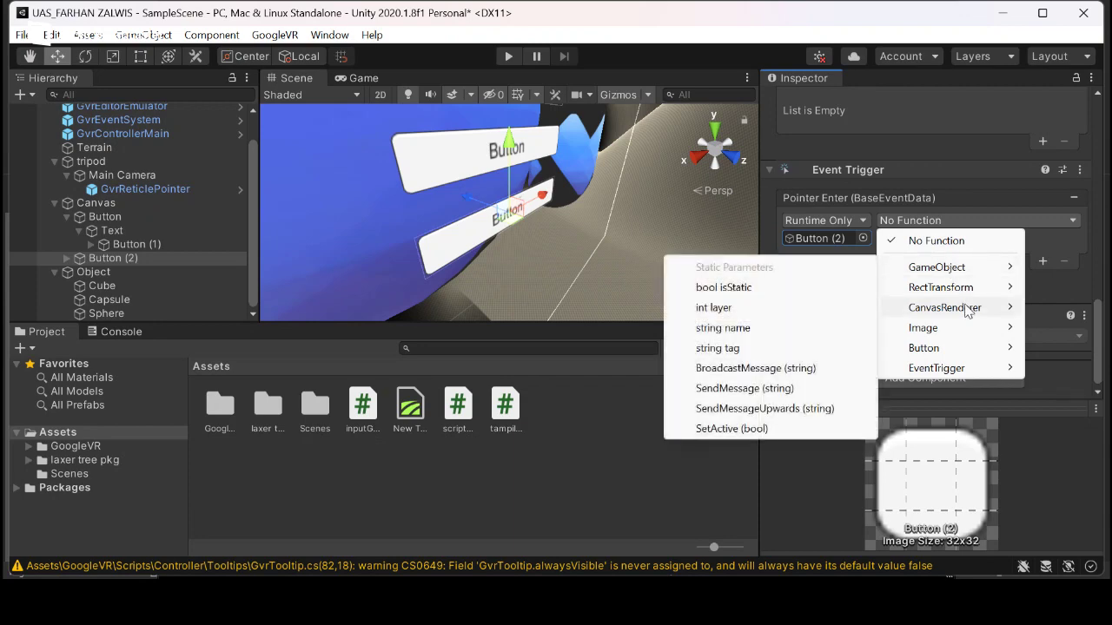
pyautogui.moveTo(984, 312)
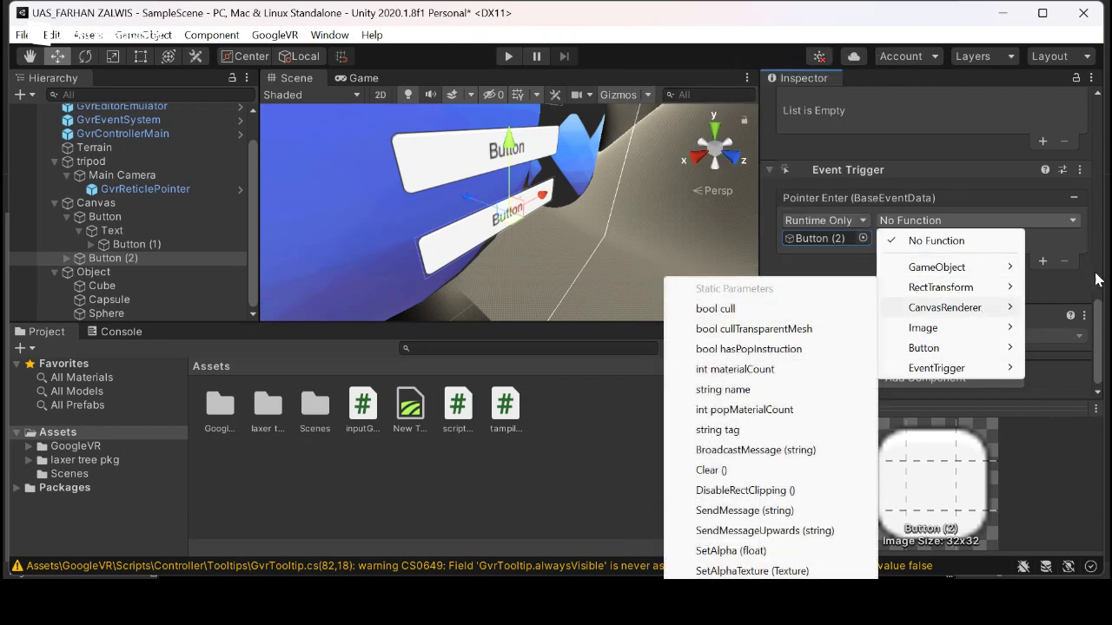
pyautogui.click(577, 395)
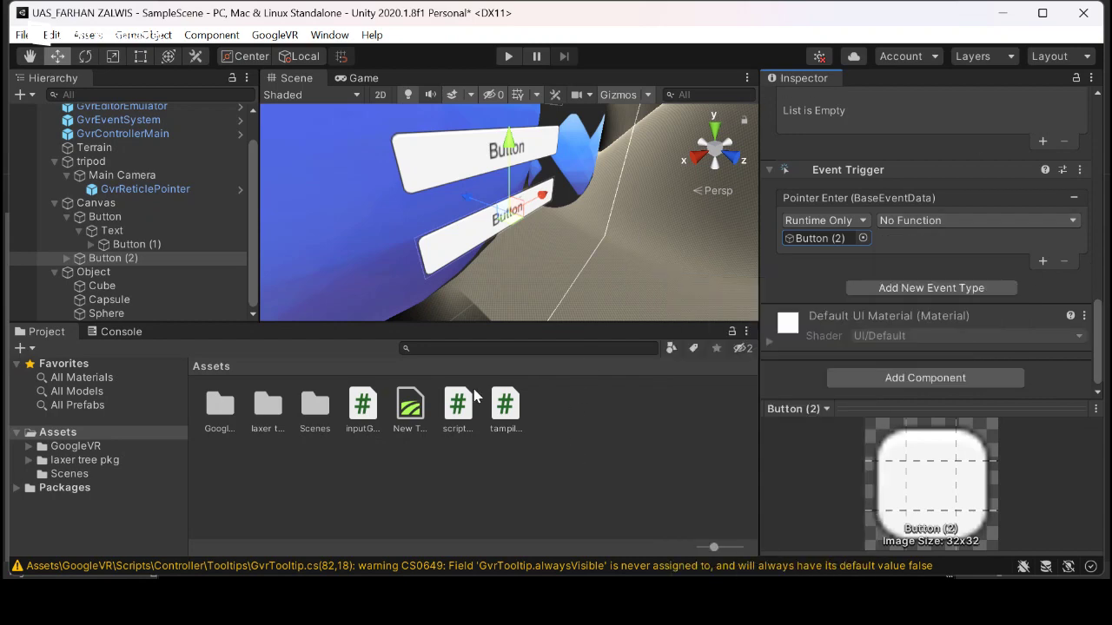
# - Open the inputGaze script in Visual Studio Code to view its code, and return to Unity
pyautogui.click(345, 419)
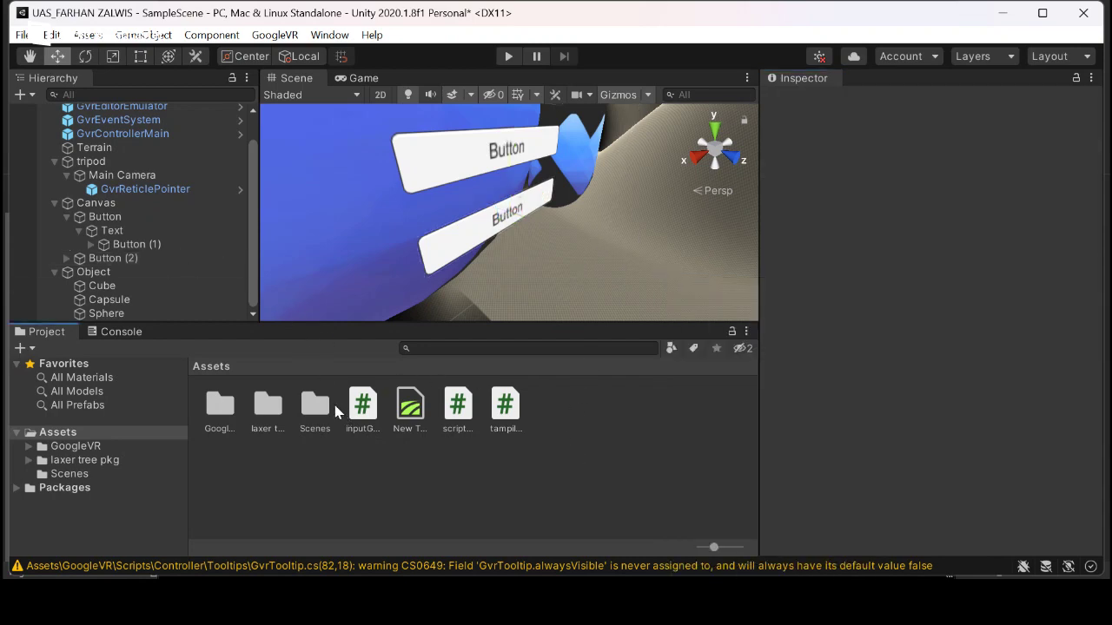
pyautogui.click(361, 411)
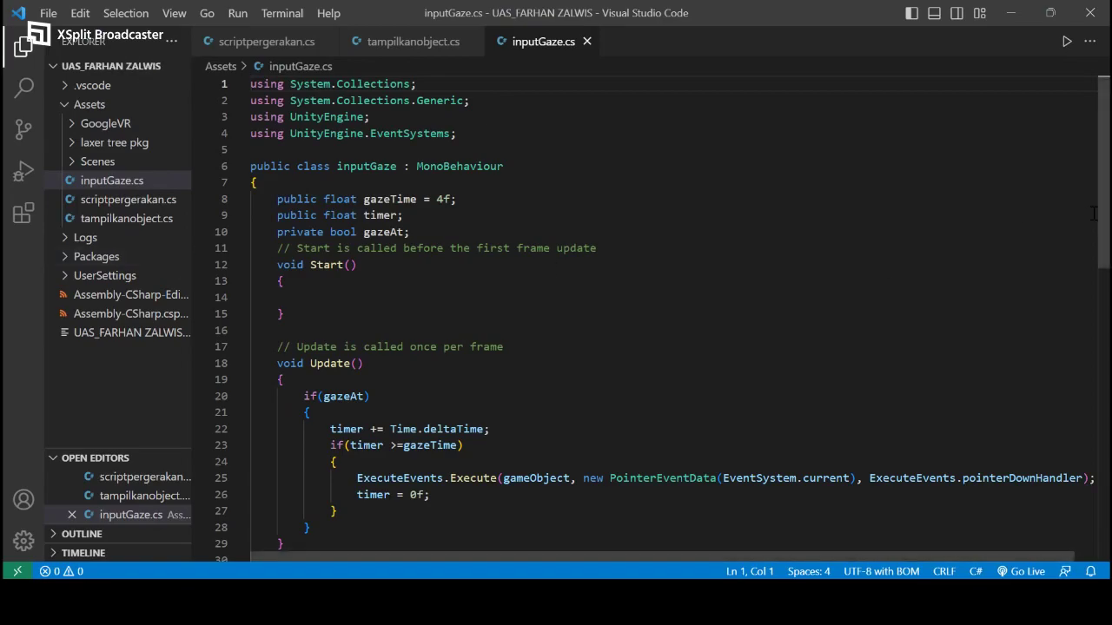
pyautogui.click(997, 23)
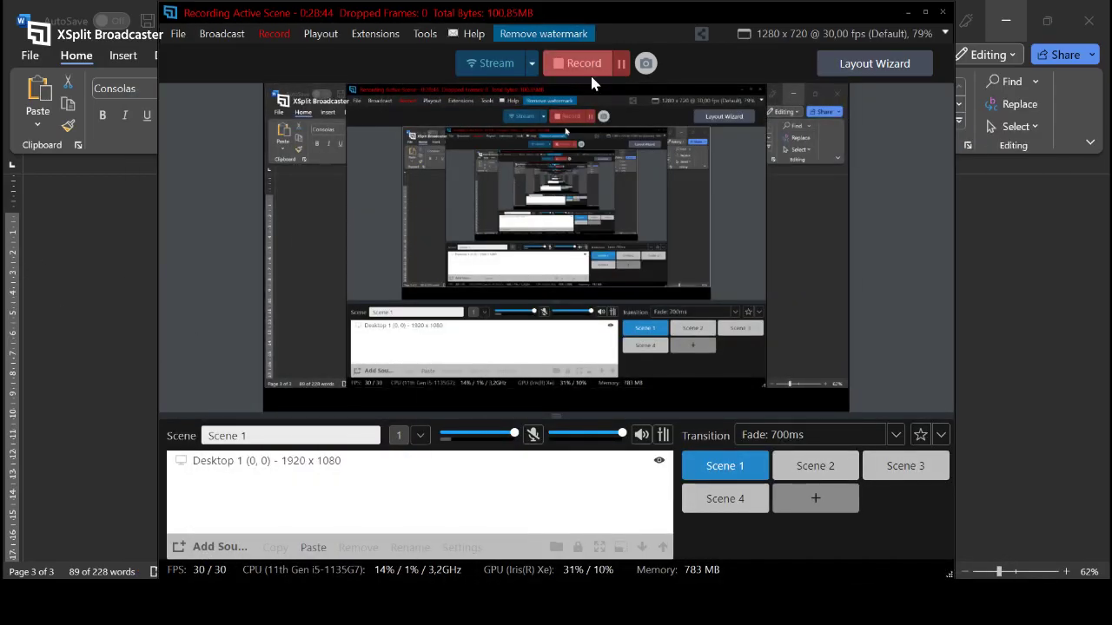
pyautogui.click(621, 66)
pyautogui.click(621, 66)
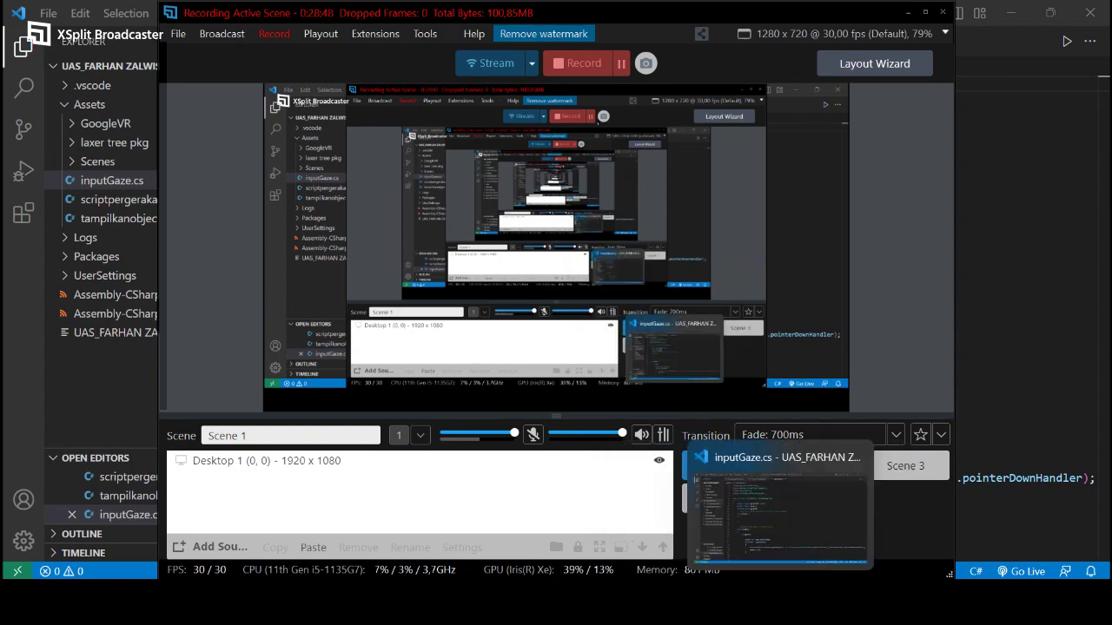
pyautogui.click(819, 599)
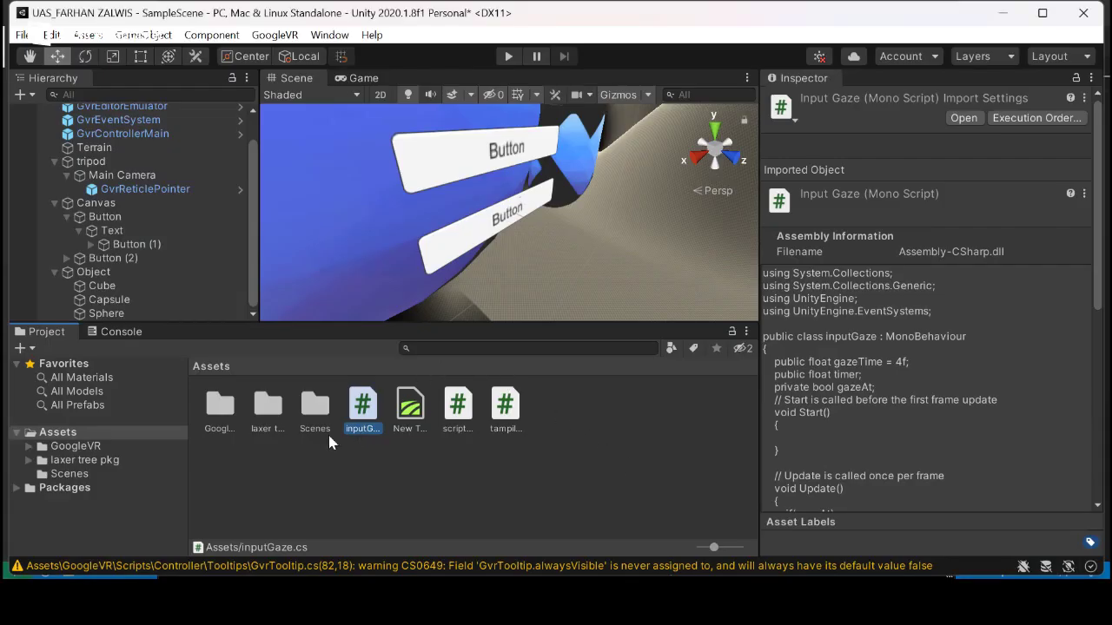
# - Attach the inputGaze script from the Assets folder to Button (2) as a component
pyautogui.click(146, 259)
pyautogui.scroll(-3, 884, 320)
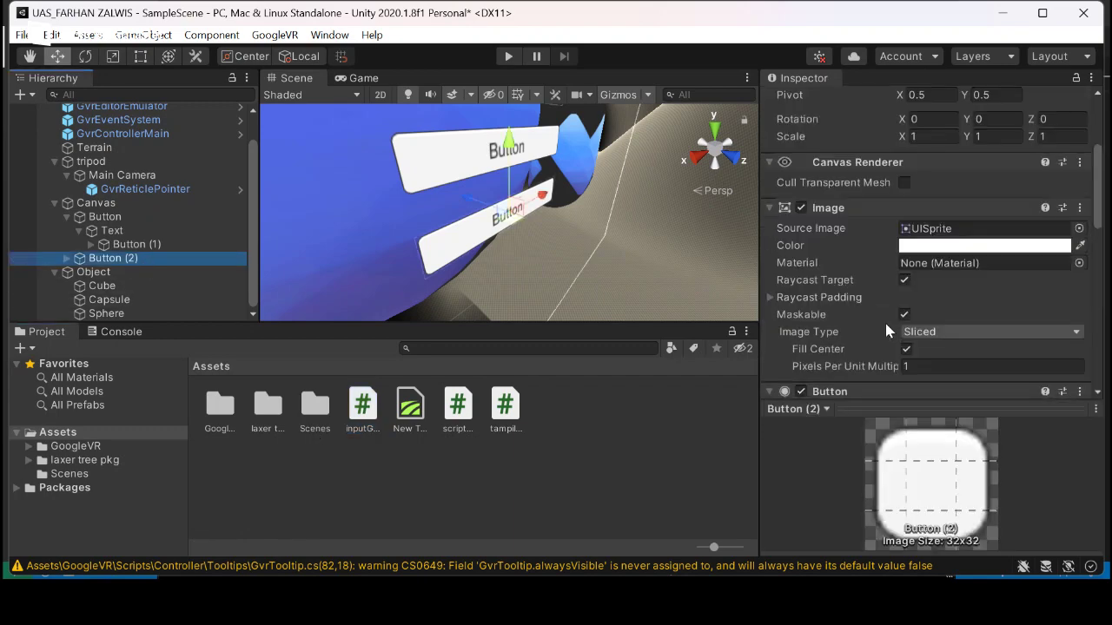
pyautogui.scroll(-10, 885, 319)
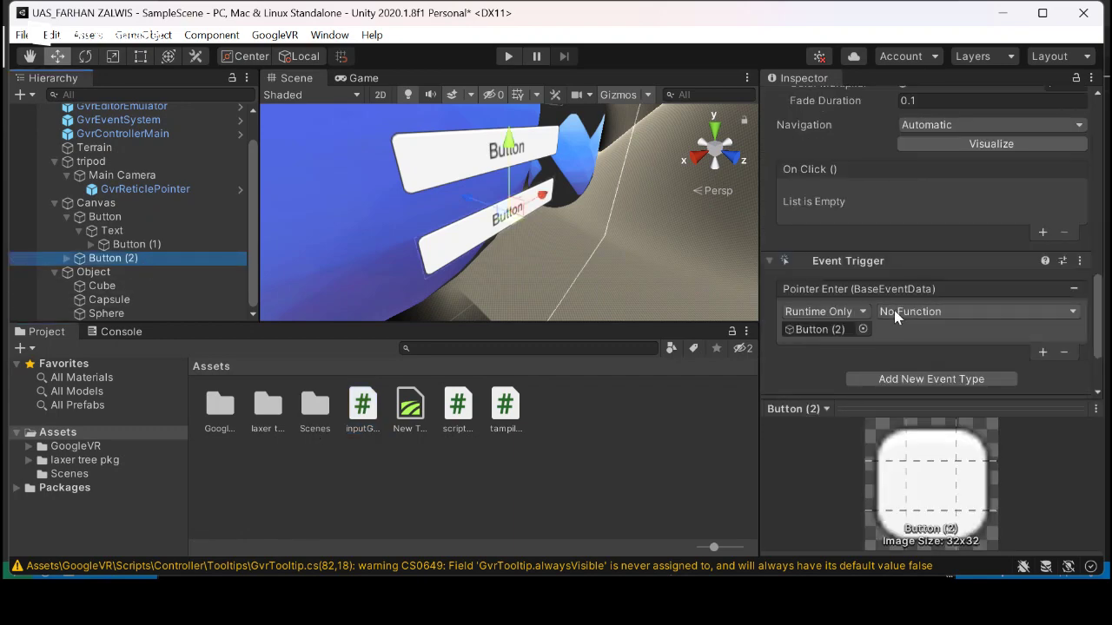
pyautogui.scroll(5, 894, 310)
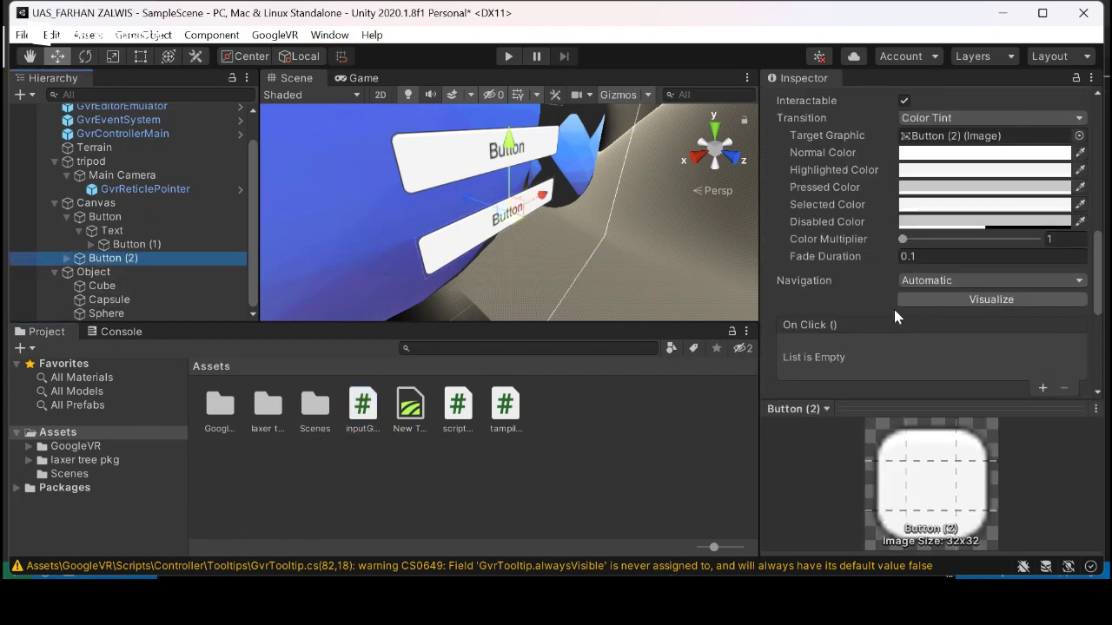
pyautogui.click(360, 419)
pyautogui.moveTo(357, 424); pyautogui.dragTo(148, 261)
pyautogui.scroll(-10, 938, 274)
pyautogui.scroll(-1, 953, 284)
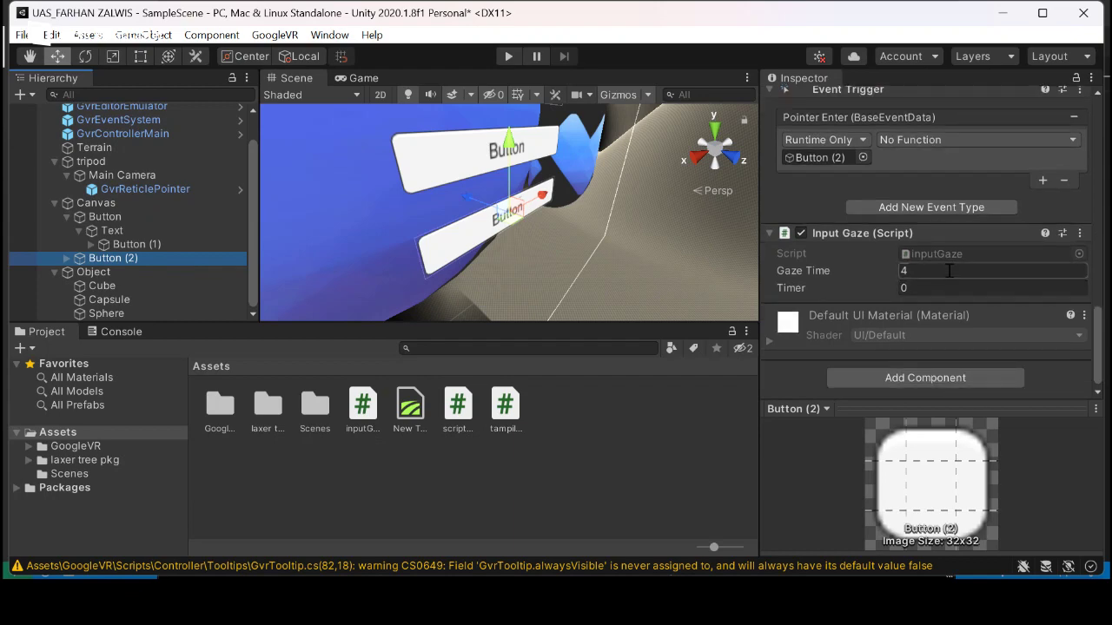
# - Set the Pointer Enter callback function on Button (2) to inputGaze.PointerEnter
pyautogui.click(959, 140)
pyautogui.moveTo(972, 303)
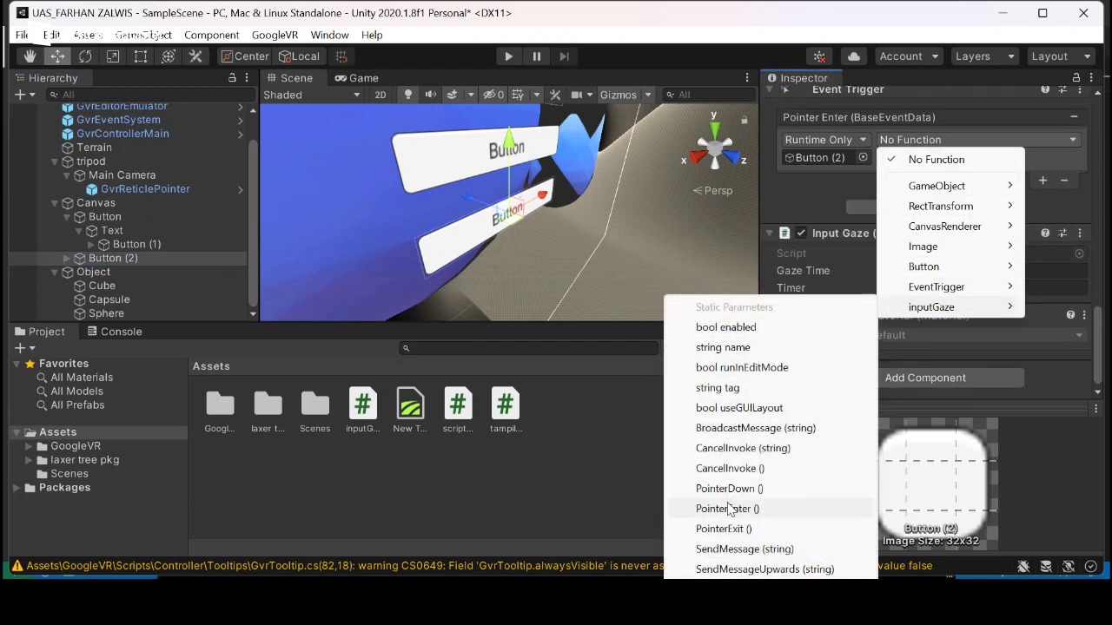
pyautogui.click(728, 509)
# - Add a PointerExit event type to Button (2)'s Event Trigger and set its callback function to inputGaze.PointerExit
pyautogui.click(944, 206)
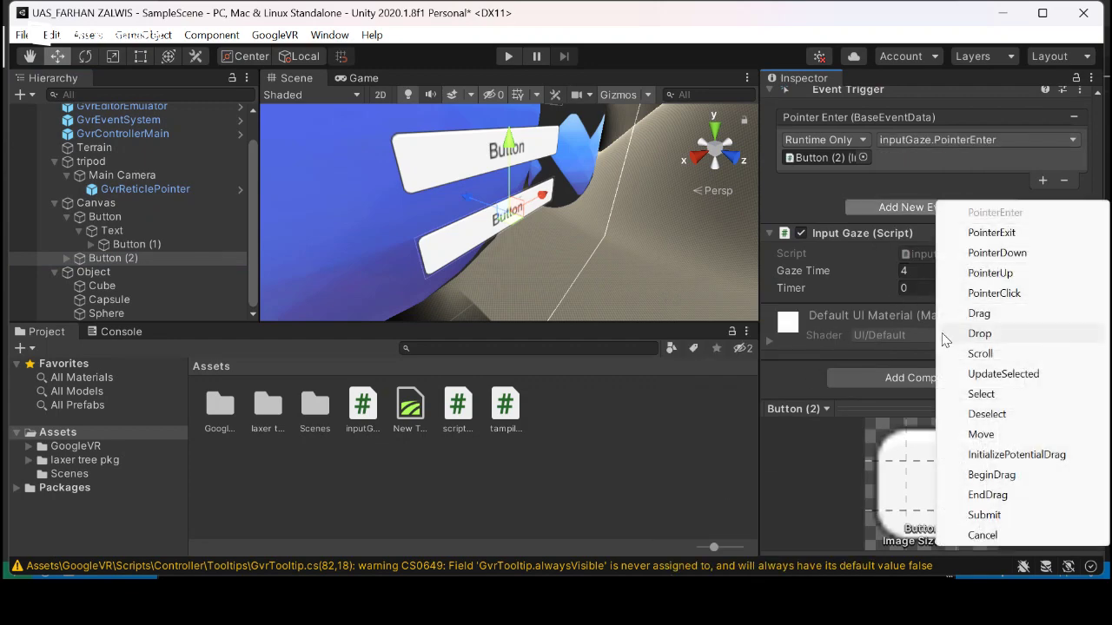
pyautogui.click(991, 233)
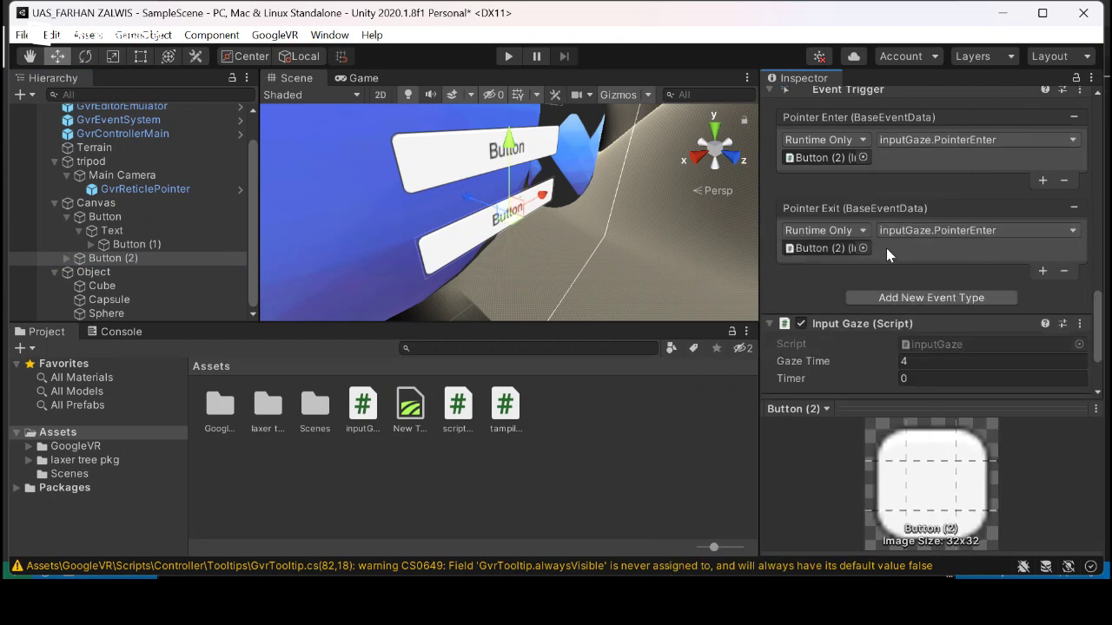
pyautogui.click(939, 228)
pyautogui.moveTo(931, 398)
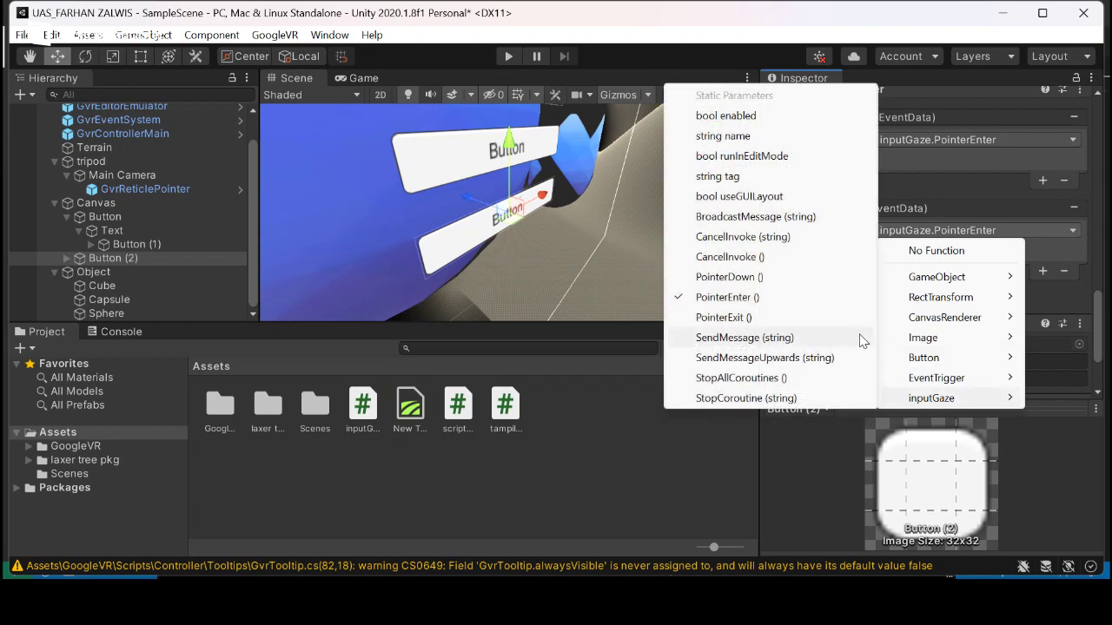
pyautogui.click(724, 317)
# - Add a PointerDown event type to Button (2), targeting the Object parent with the function tampilkanobject.Tampitabung
pyautogui.click(985, 298)
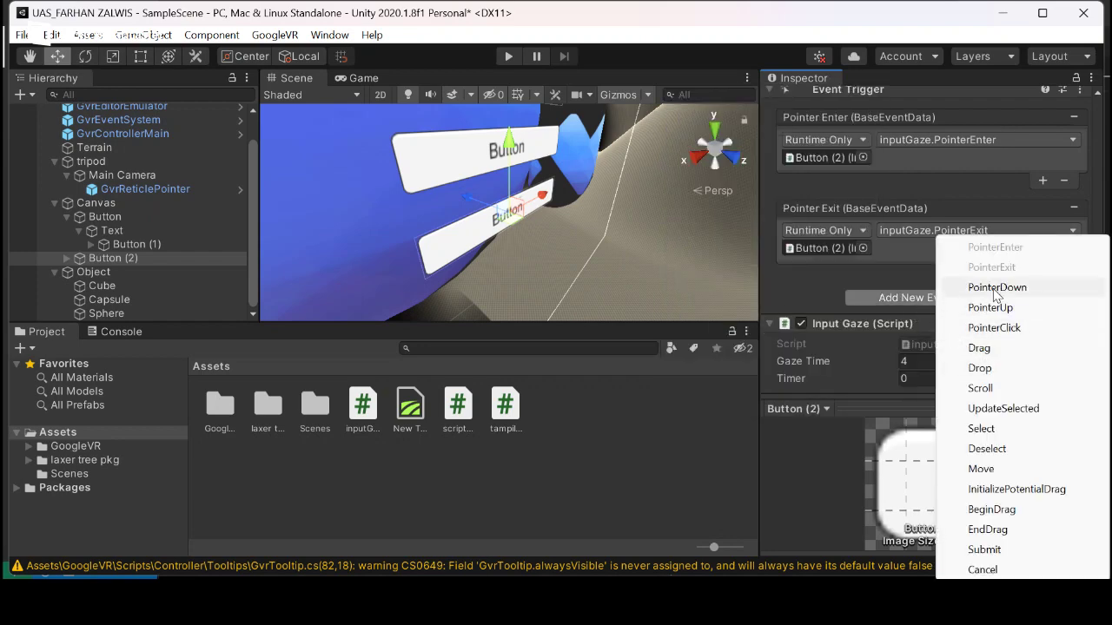
pyautogui.click(997, 288)
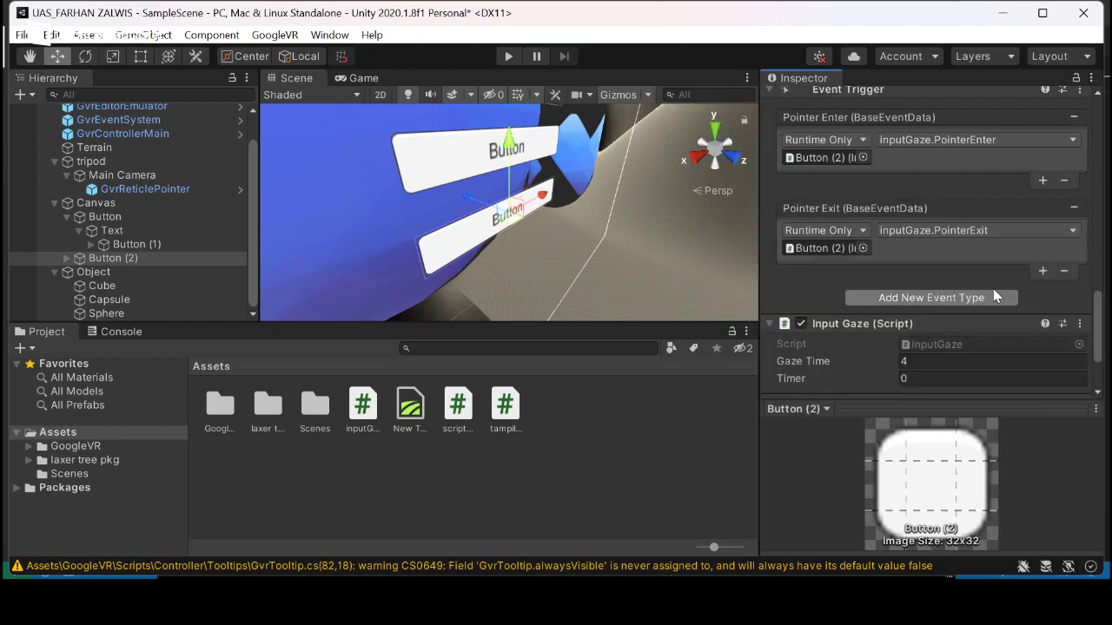
pyautogui.doubleClick(124, 273)
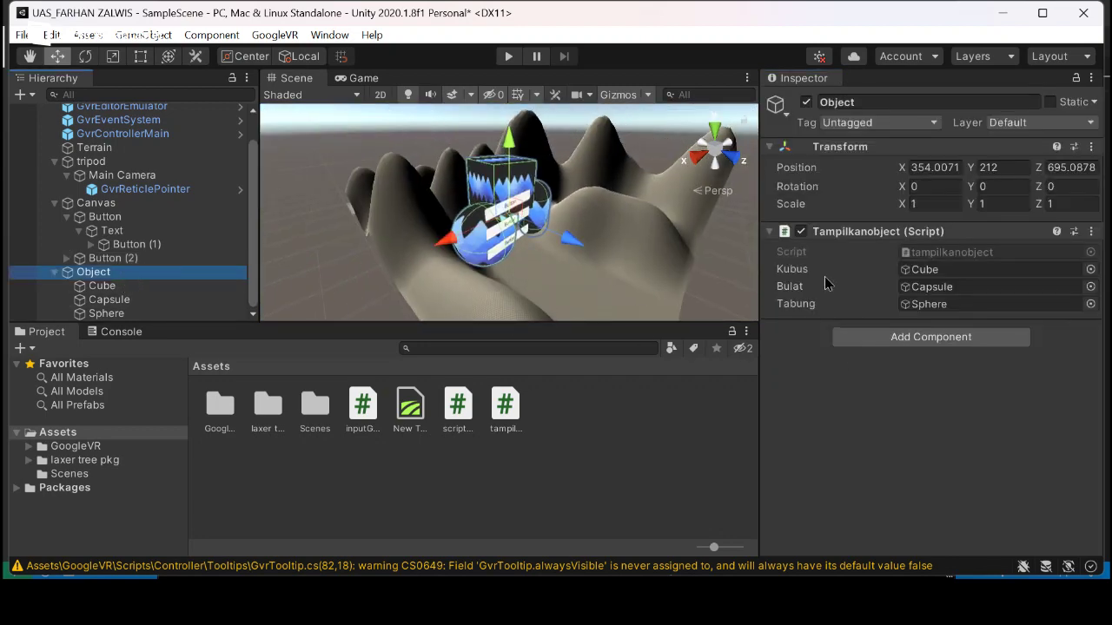
pyautogui.doubleClick(154, 258)
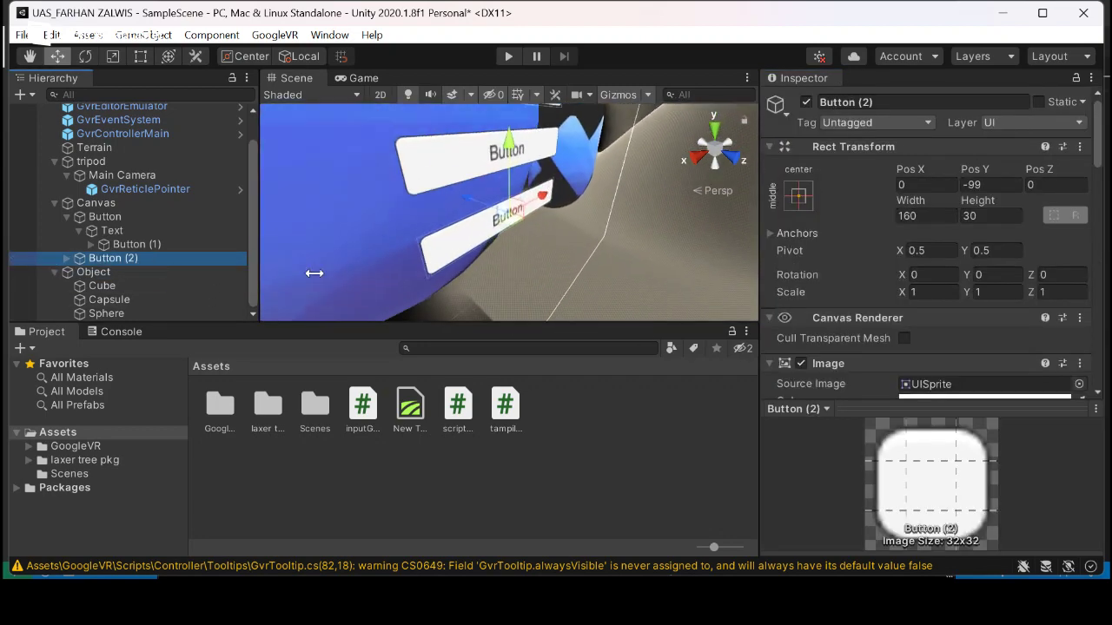
pyautogui.scroll(-10, 818, 254)
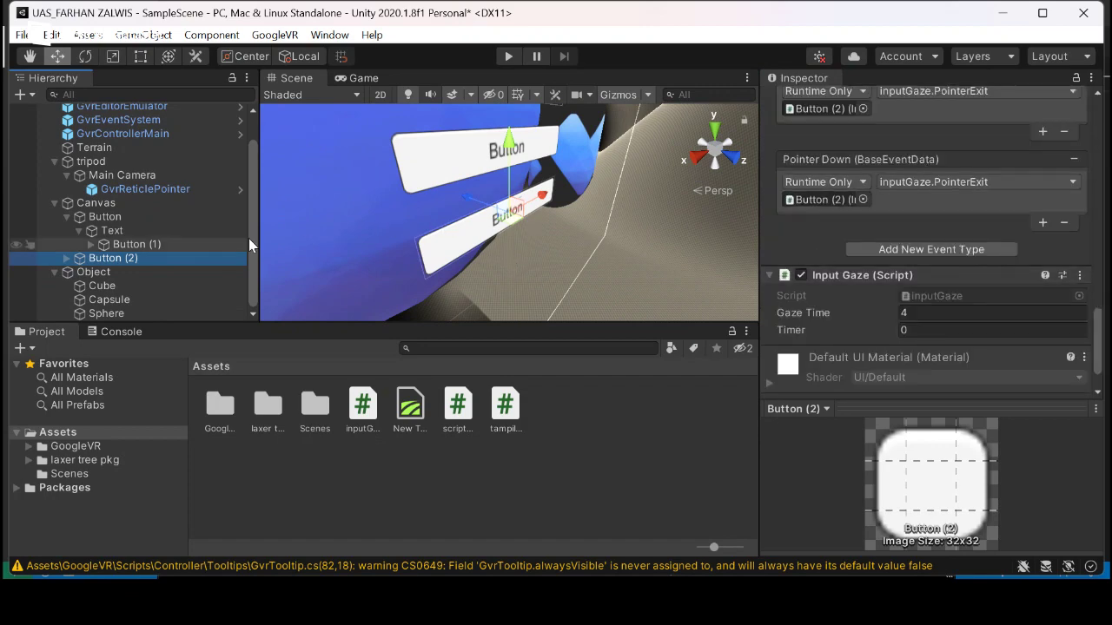
pyautogui.moveTo(153, 261); pyautogui.dragTo(825, 205)
pyautogui.click(931, 181)
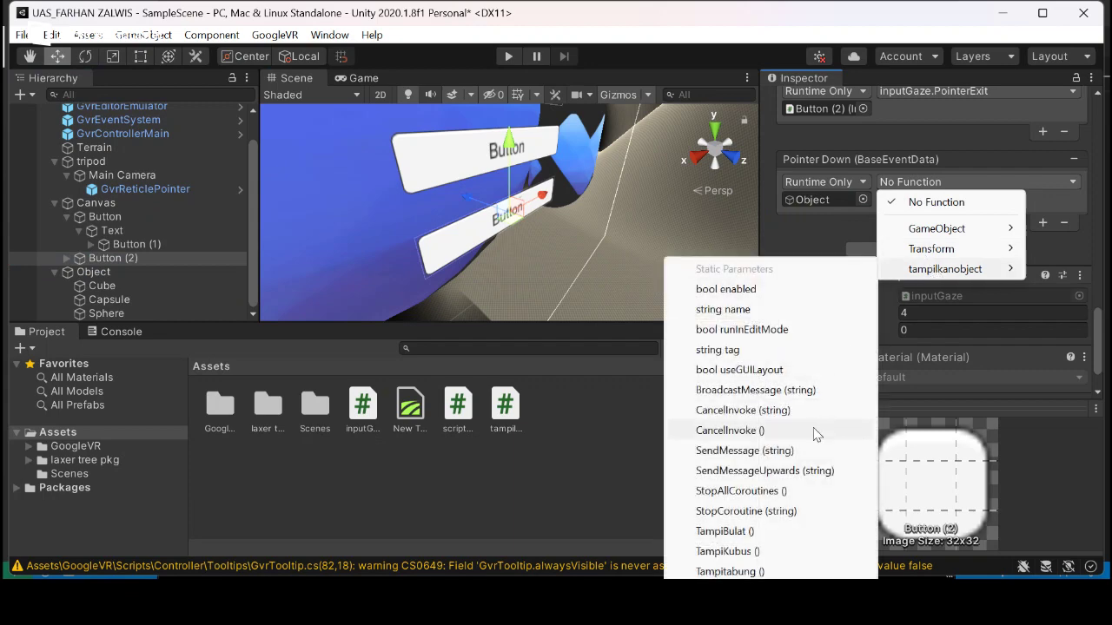
pyautogui.click(754, 572)
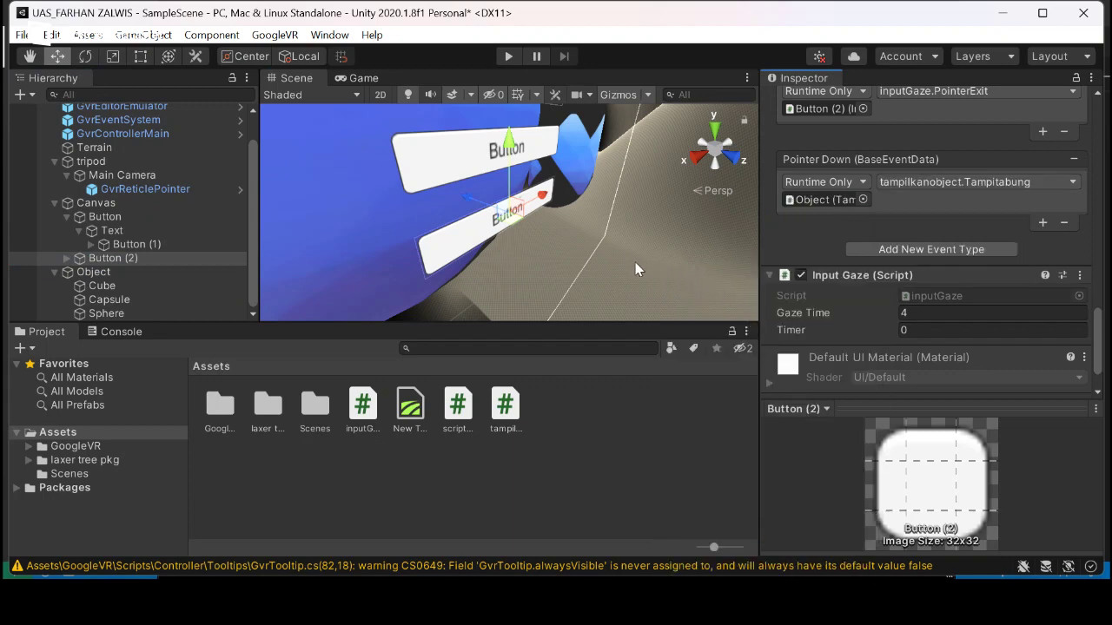
# - Test the scene in Play mode, moving the gaze reticle on and off the lowest canvas button, and stop playback
pyautogui.click(118, 271)
pyautogui.scroll(-10, 608, 197)
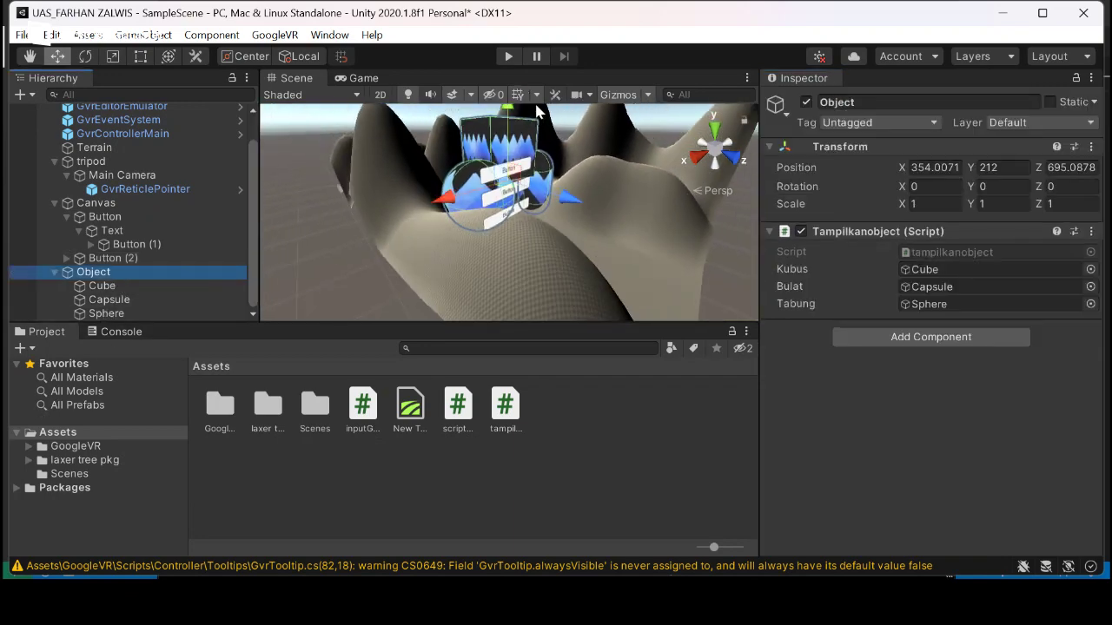
pyautogui.click(506, 57)
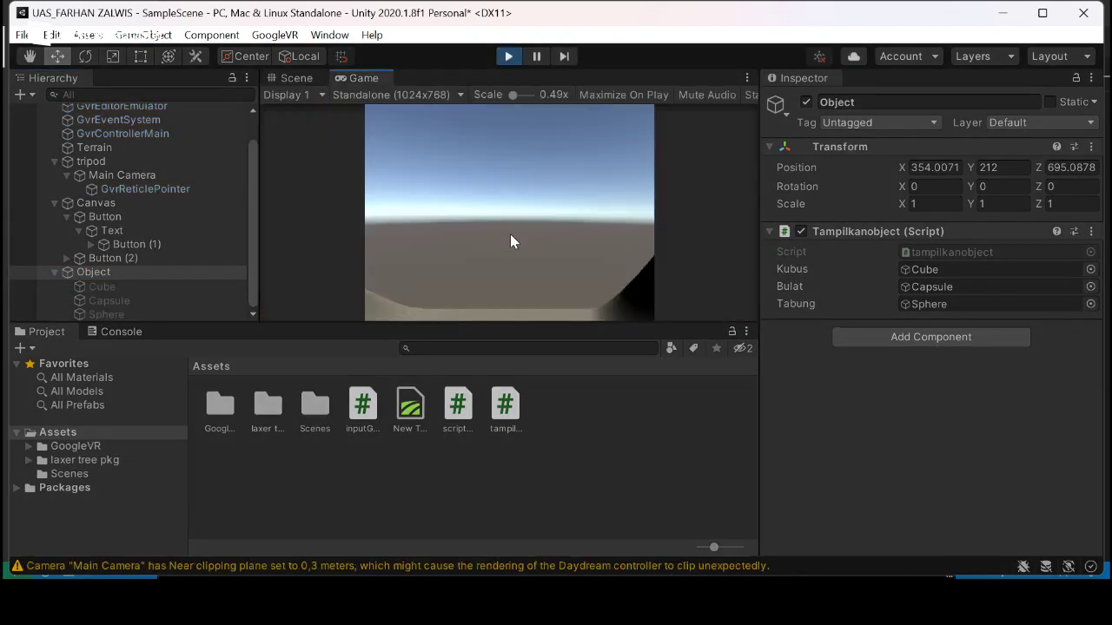
pyautogui.press('alt')
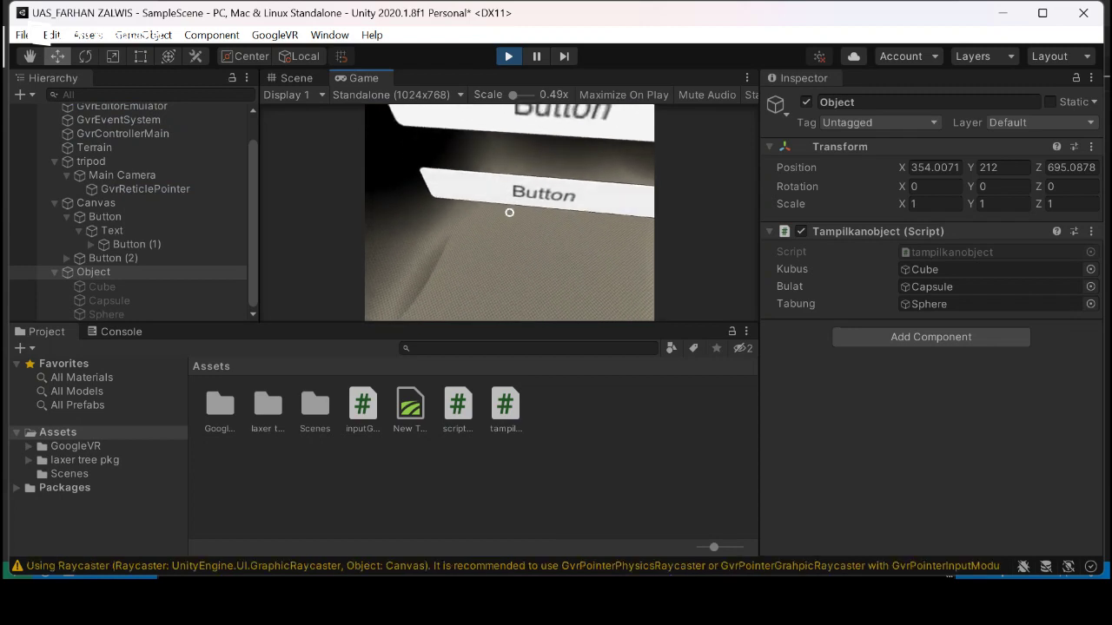
pyautogui.press('alt')
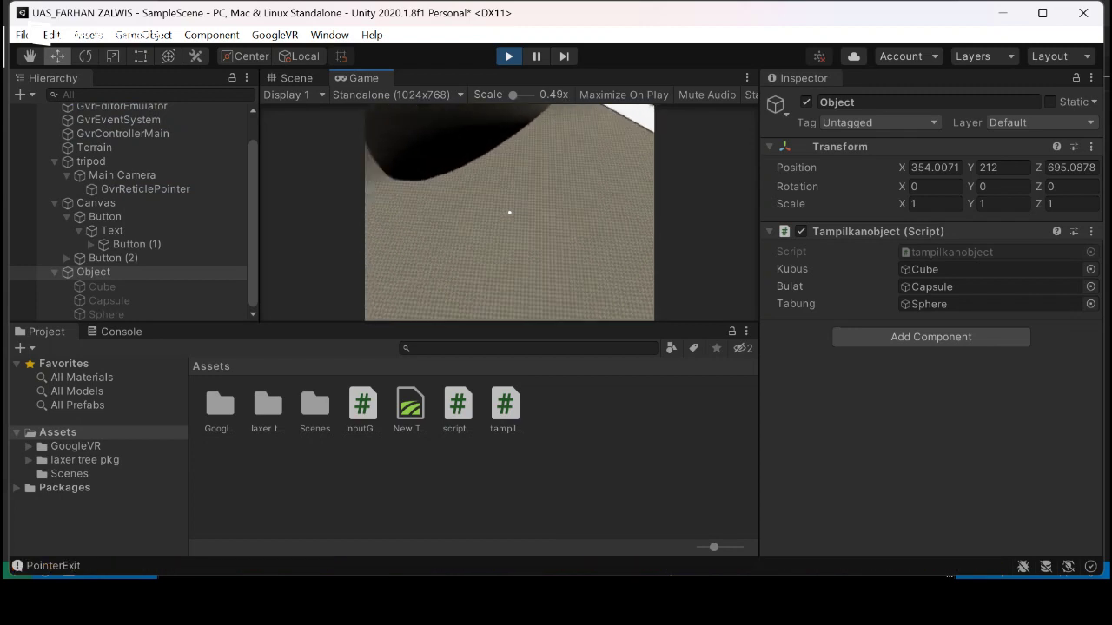
pyautogui.press('alt')
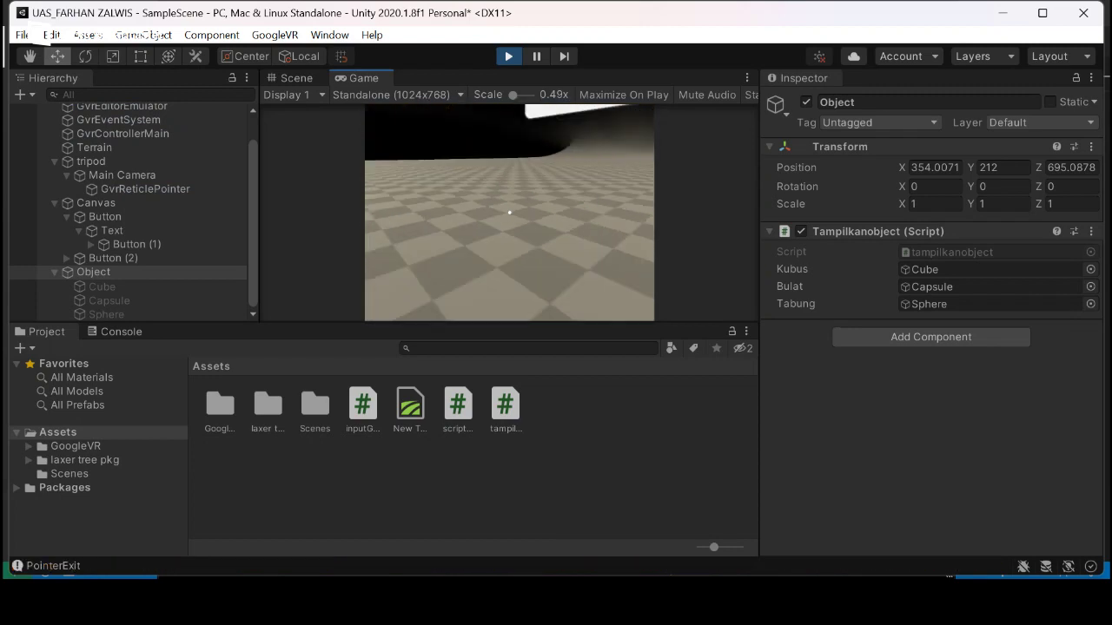
pyautogui.press('alt')
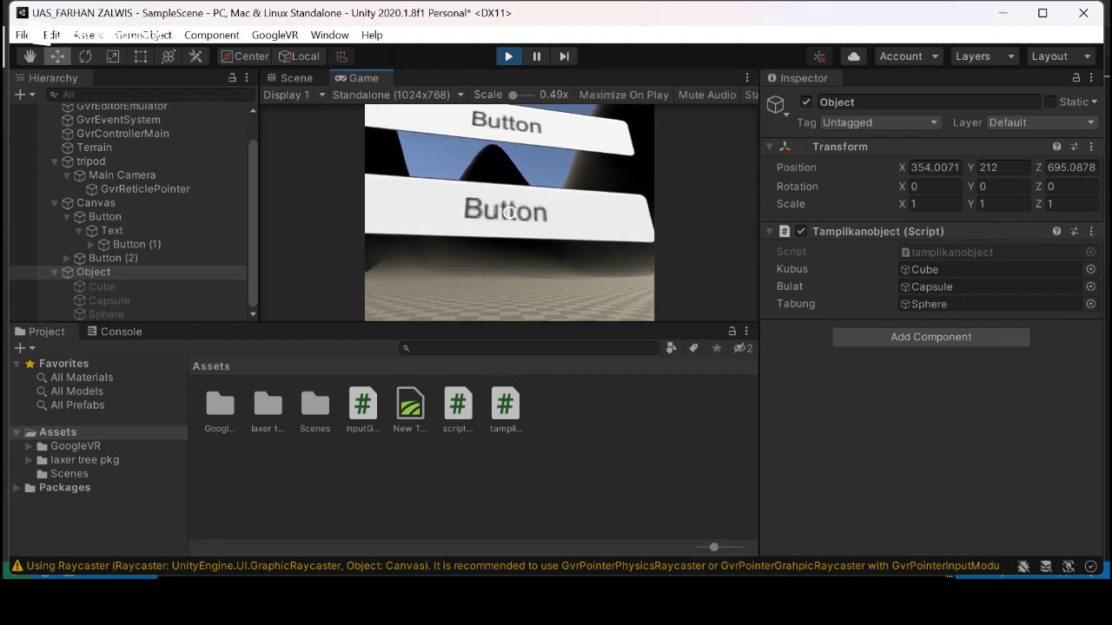
pyautogui.press('alt')
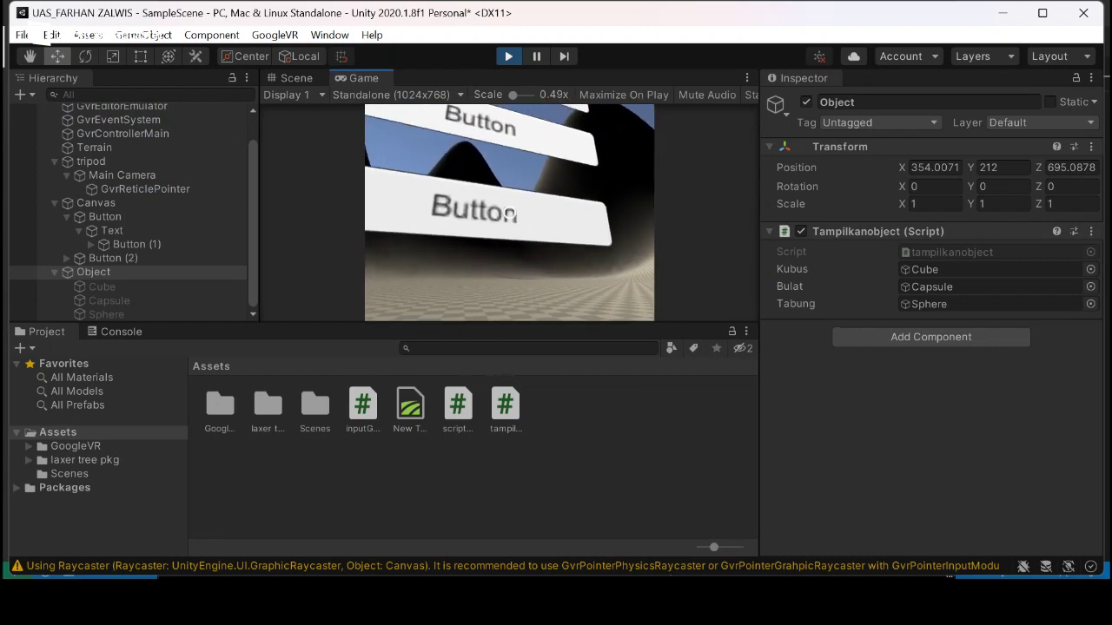
pyautogui.press('alt')
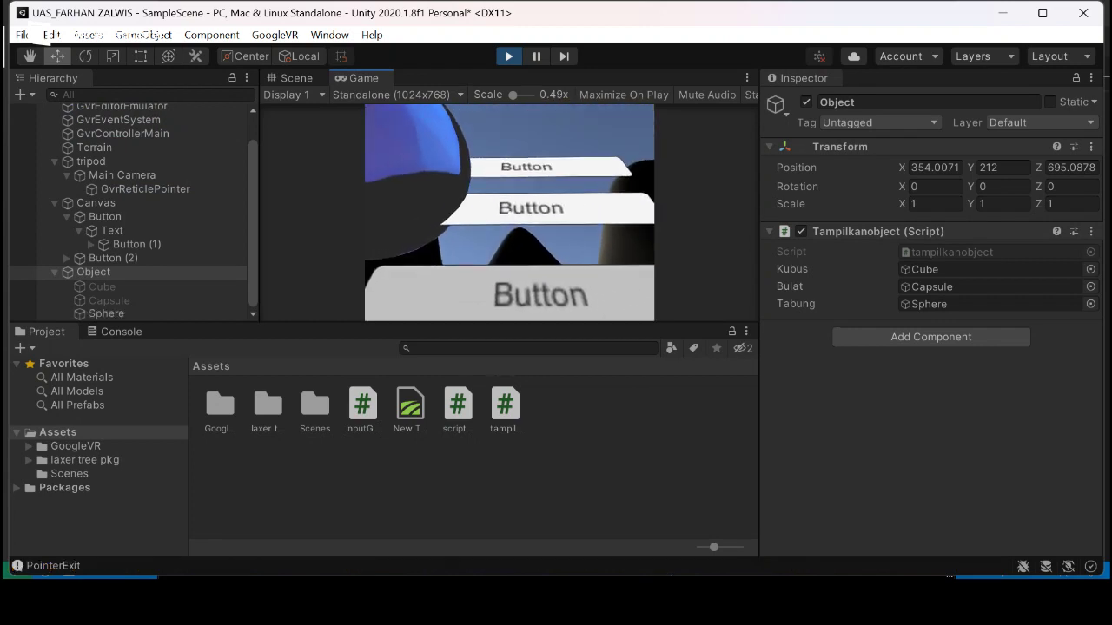
pyautogui.press('alt')
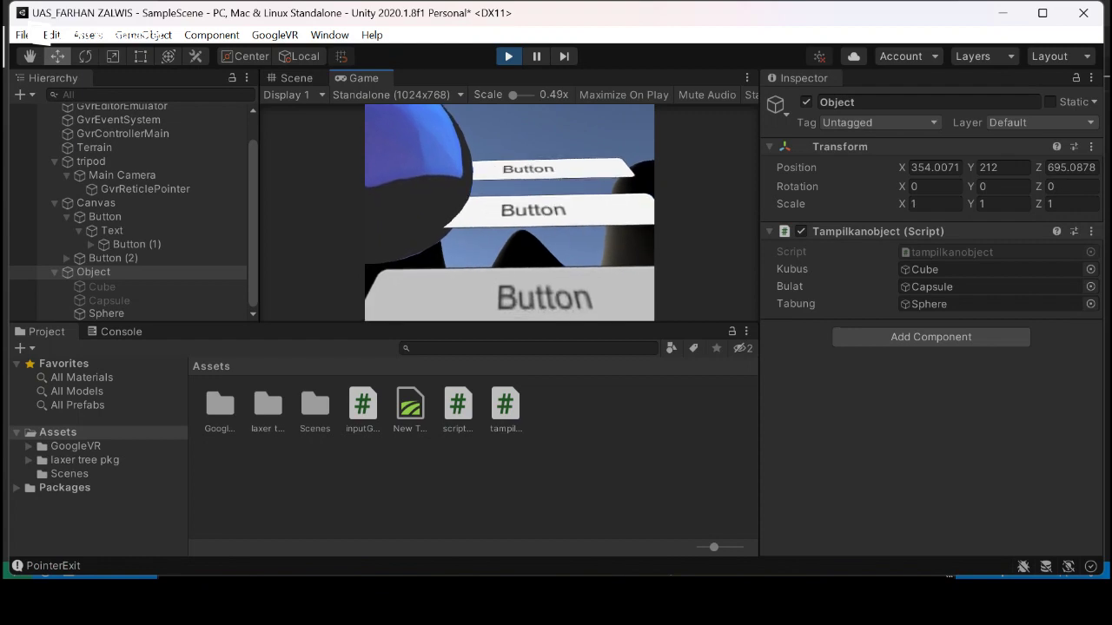
pyautogui.press('alt')
pyautogui.press('alt')
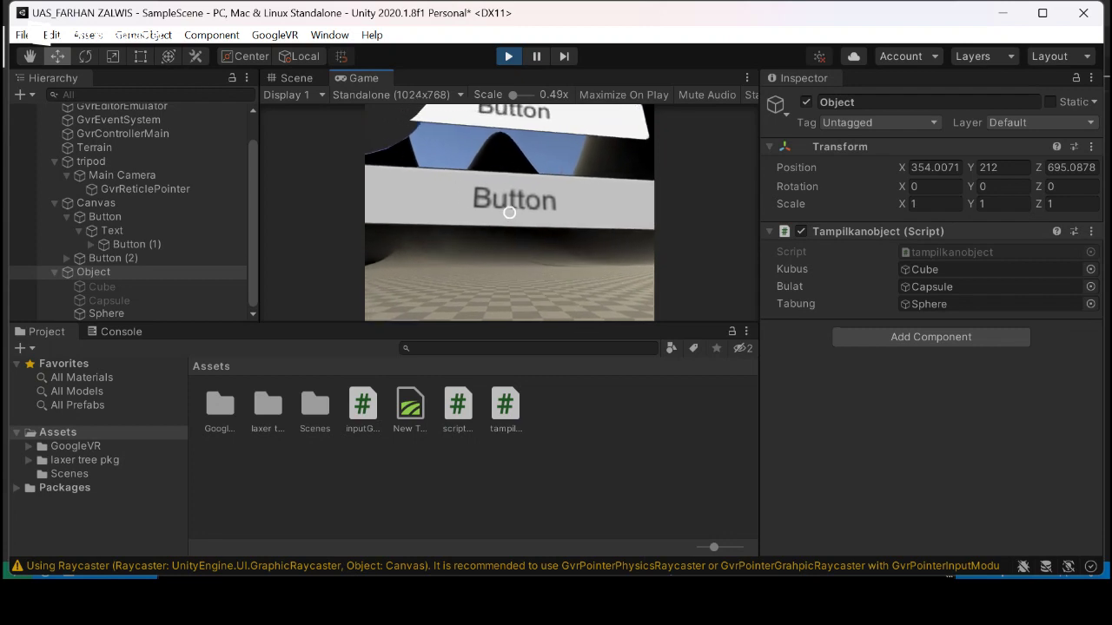
pyautogui.press('alt')
pyautogui.press('alt')
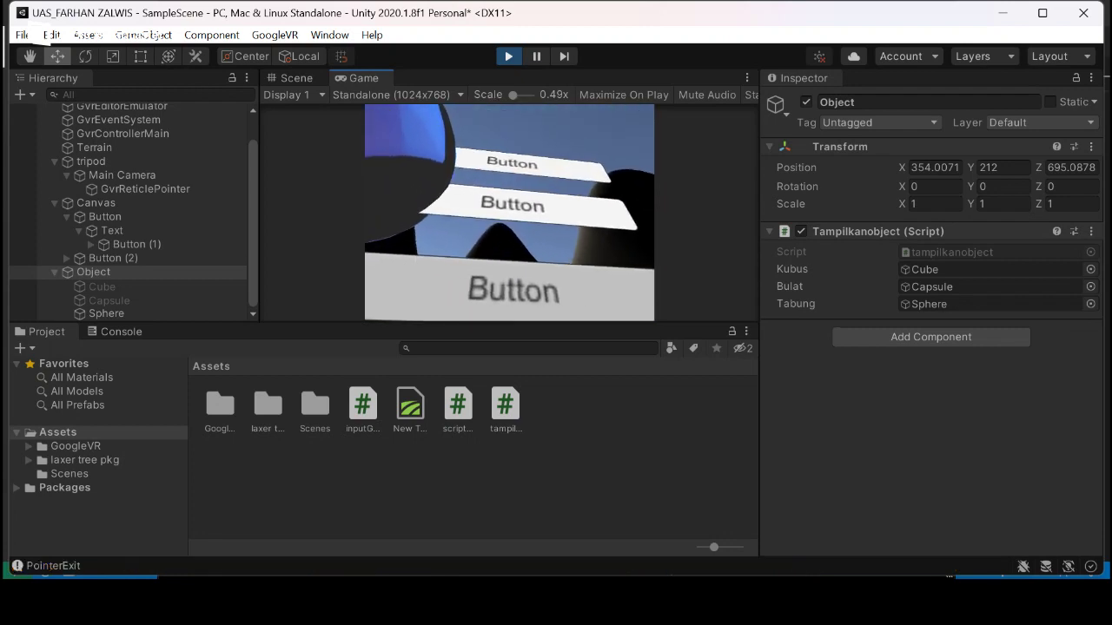
pyautogui.press('alt')
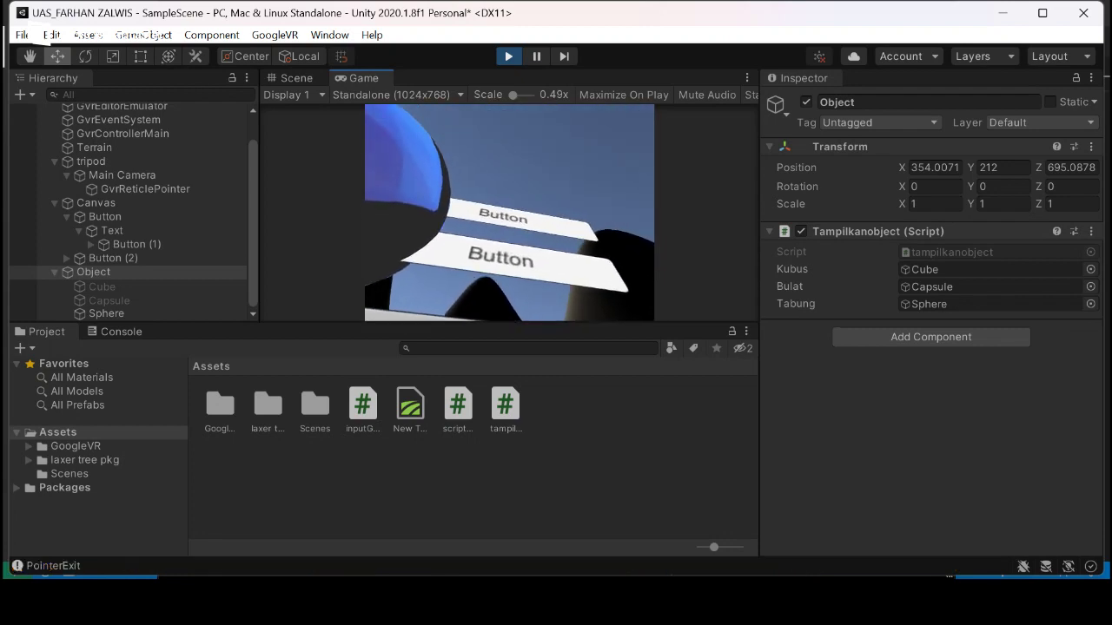
pyautogui.press('alt')
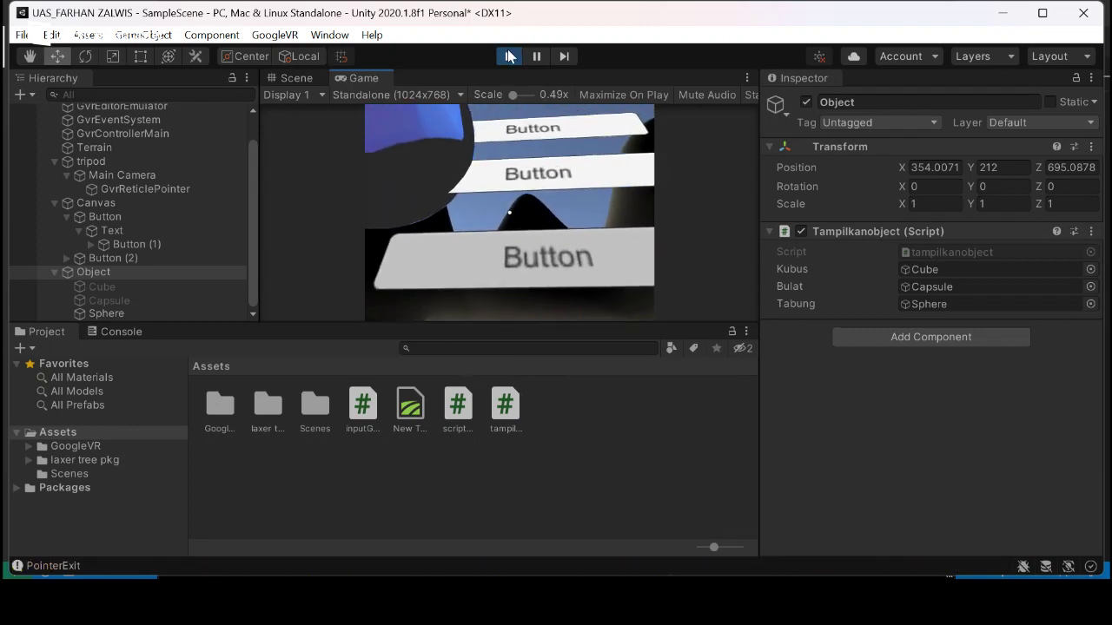
pyautogui.click(510, 57)
# - Review the first Button's Input Gaze script settings and its Event Trigger's Pointer Enter, Exit and Down callbacks
pyautogui.click(133, 217)
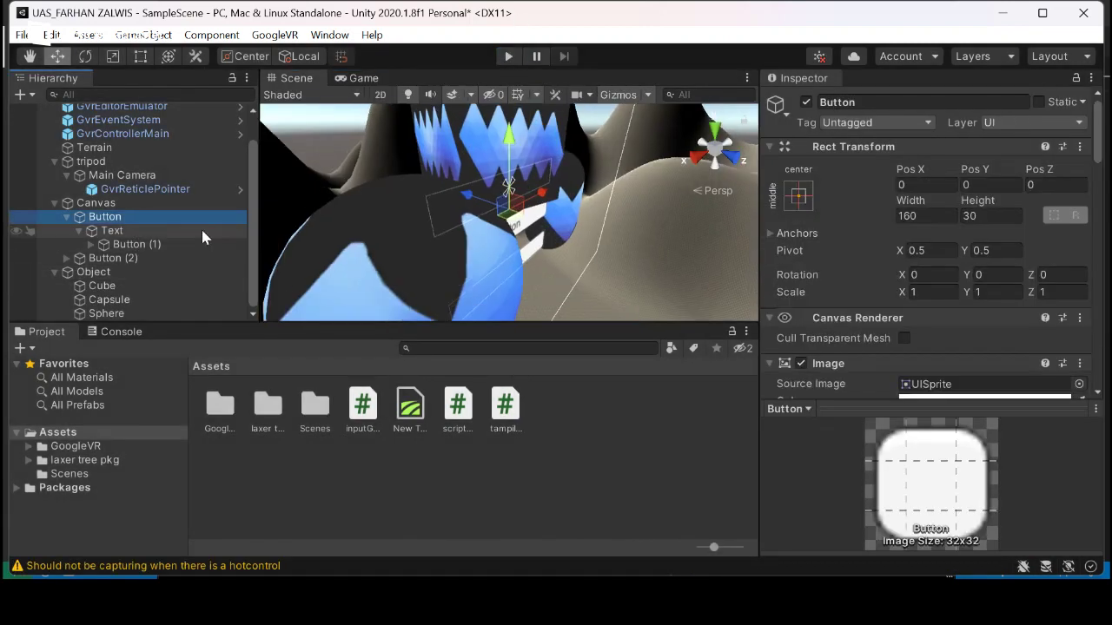
pyautogui.scroll(-10, 845, 257)
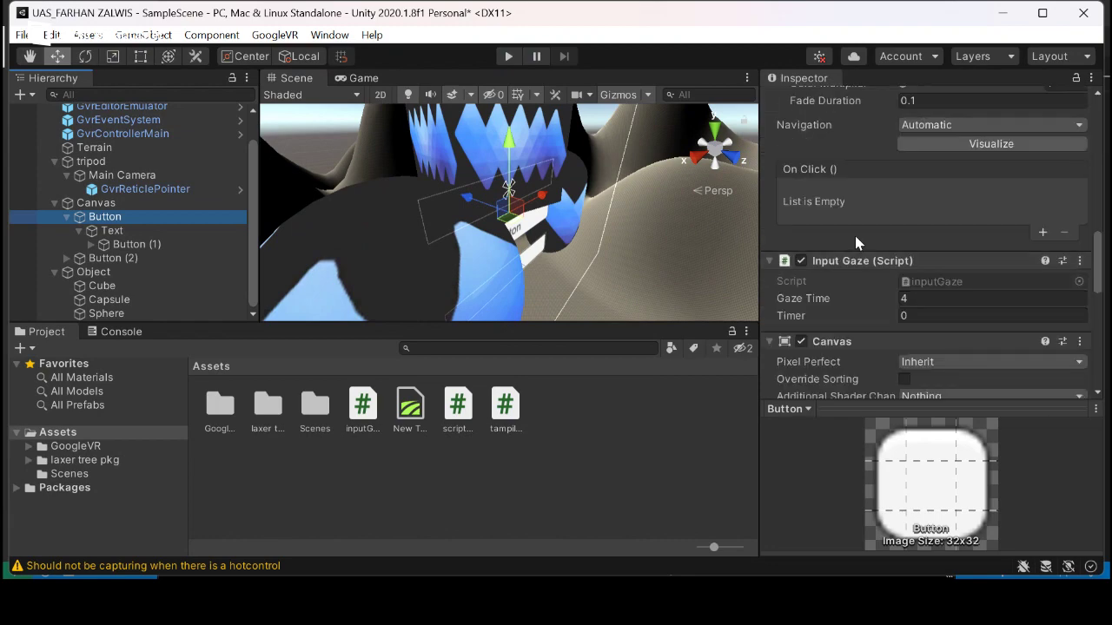
pyautogui.scroll(-8, 854, 235)
pyautogui.scroll(8, 854, 235)
pyautogui.scroll(-6, 854, 235)
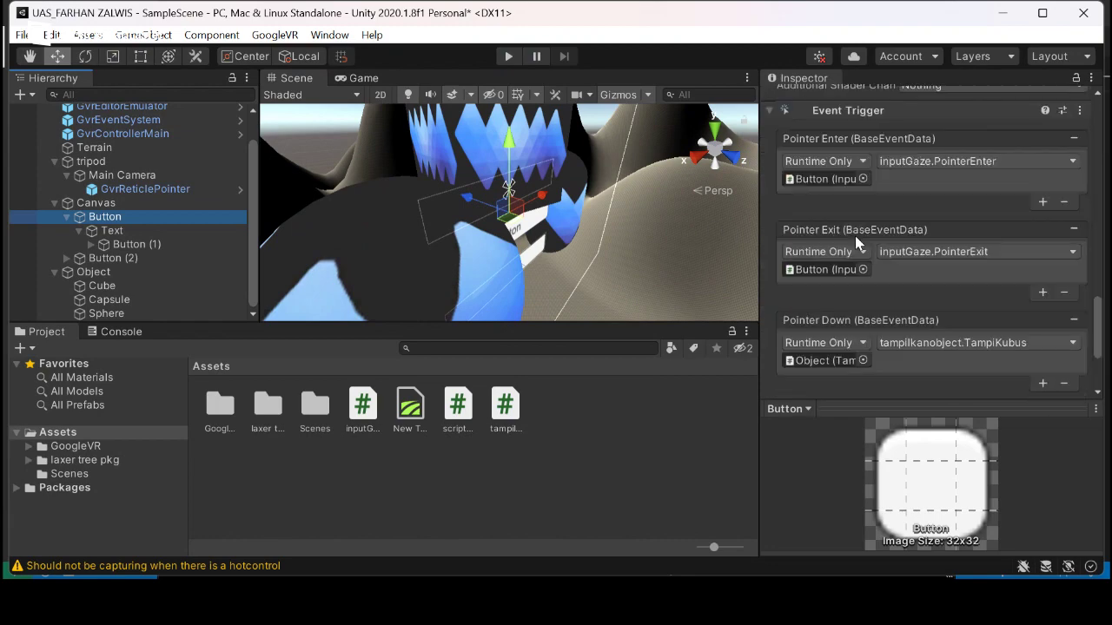
pyautogui.scroll(3, 854, 235)
pyautogui.scroll(-3, 864, 246)
pyautogui.scroll(3, 869, 248)
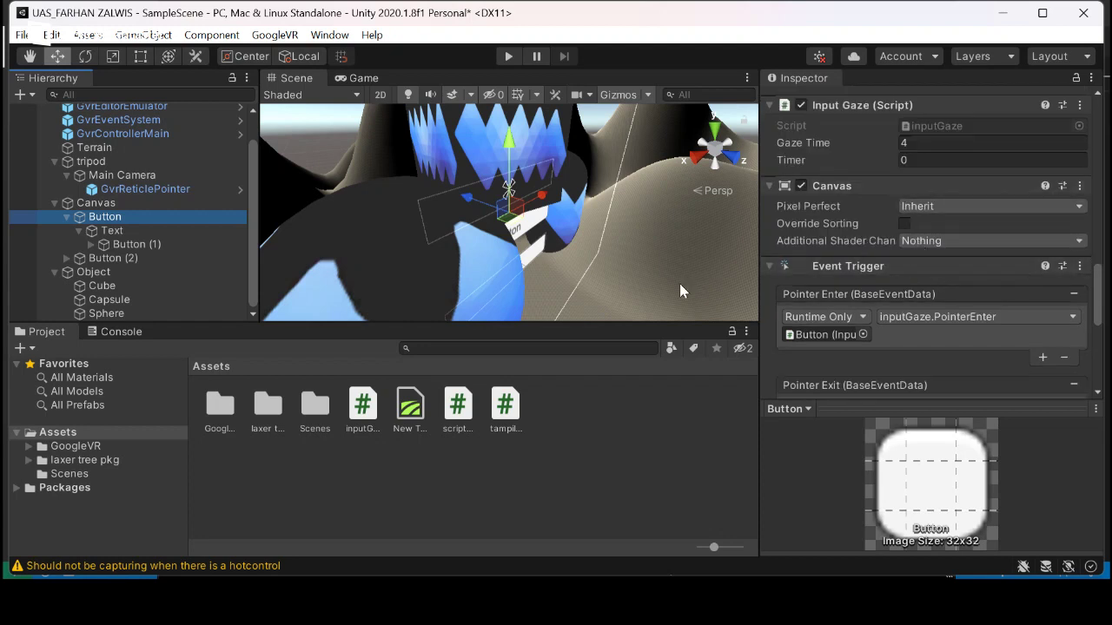
# - Move Button (1) out of the first Button's Text object so that it is a direct child of Canvas
pyautogui.click(66, 216)
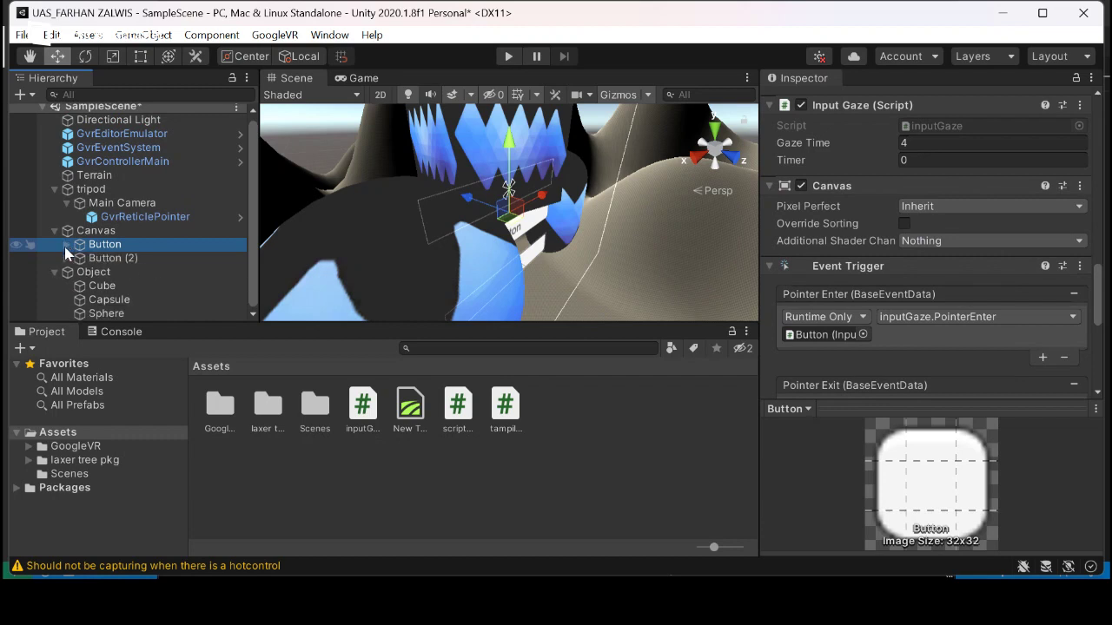
pyautogui.click(66, 246)
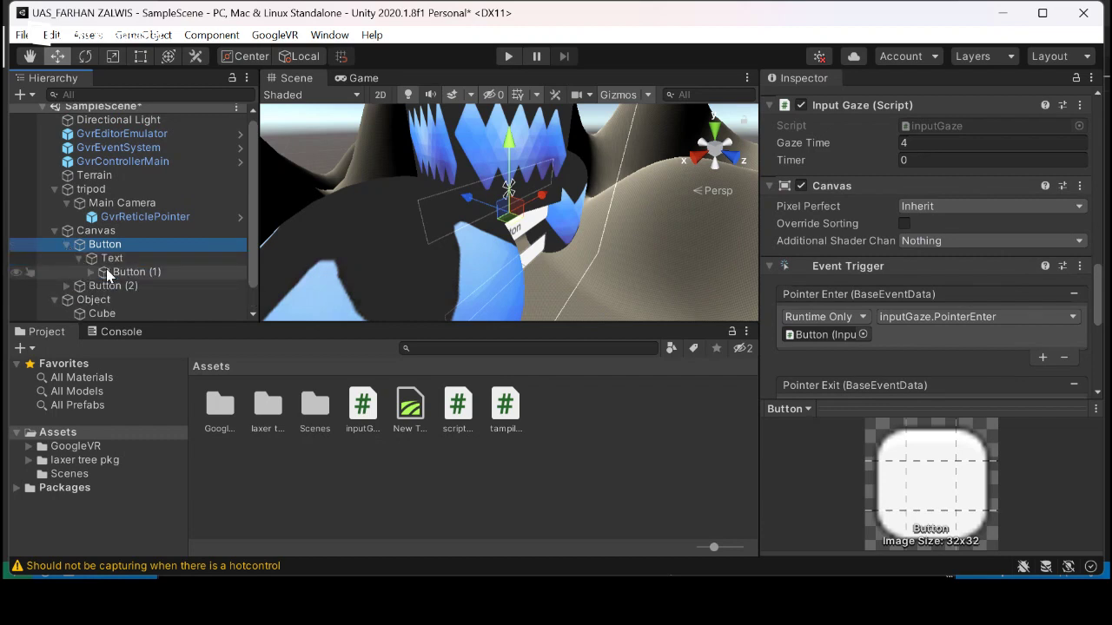
pyautogui.doubleClick(108, 271)
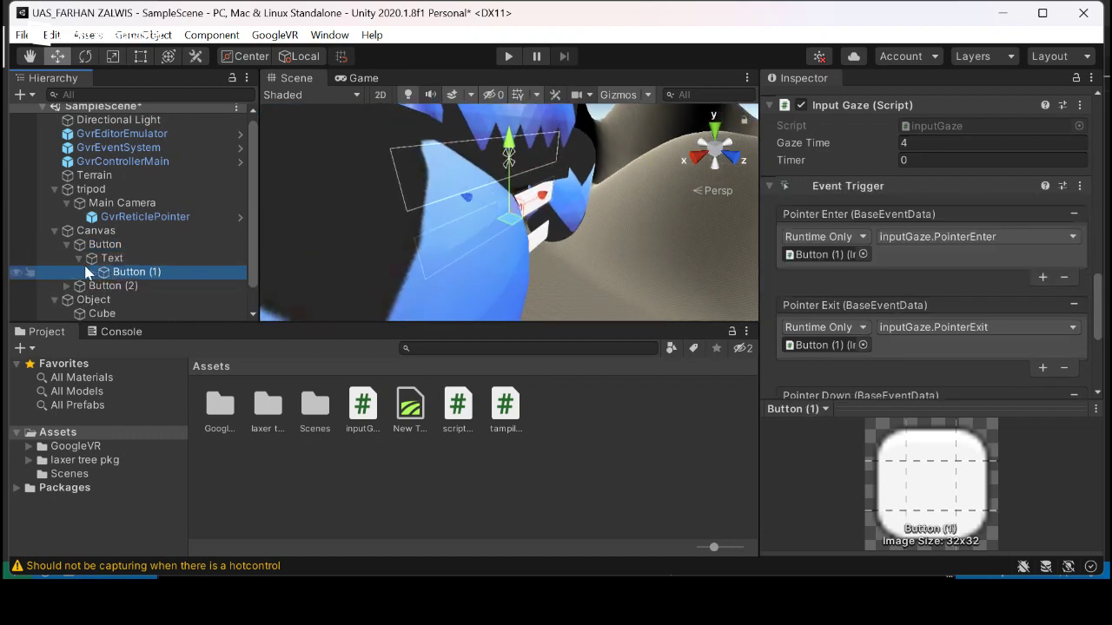
pyautogui.moveTo(111, 270); pyautogui.dragTo(96, 231)
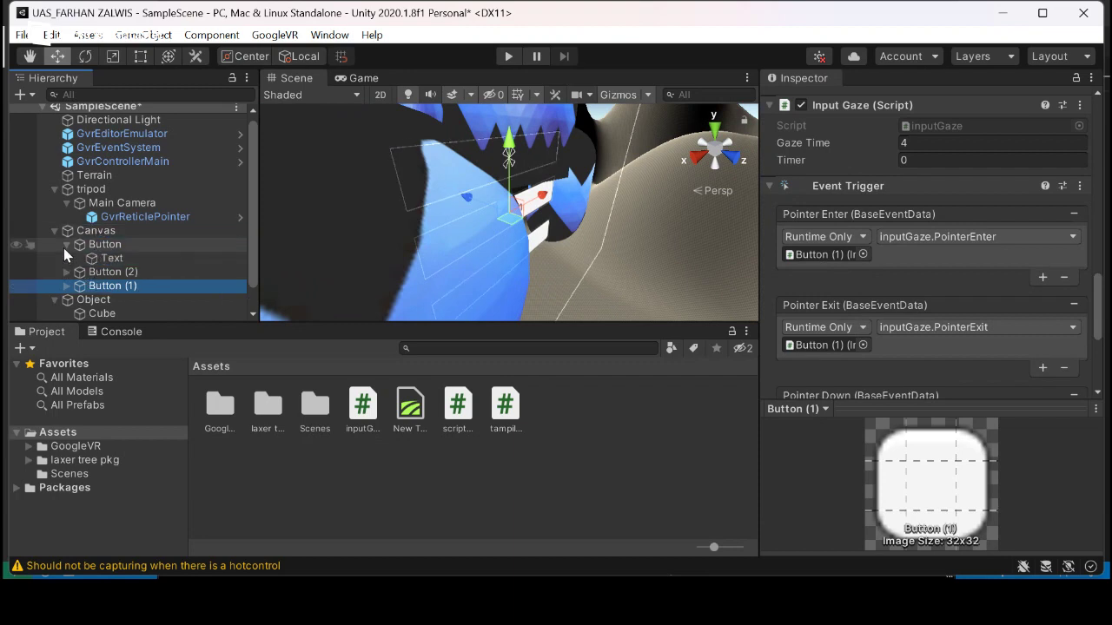
pyautogui.click(66, 245)
# - Check the components and Pointer Down callback functions of Button (2) and Button (1) against their positions on the canvas
pyautogui.click(82, 244)
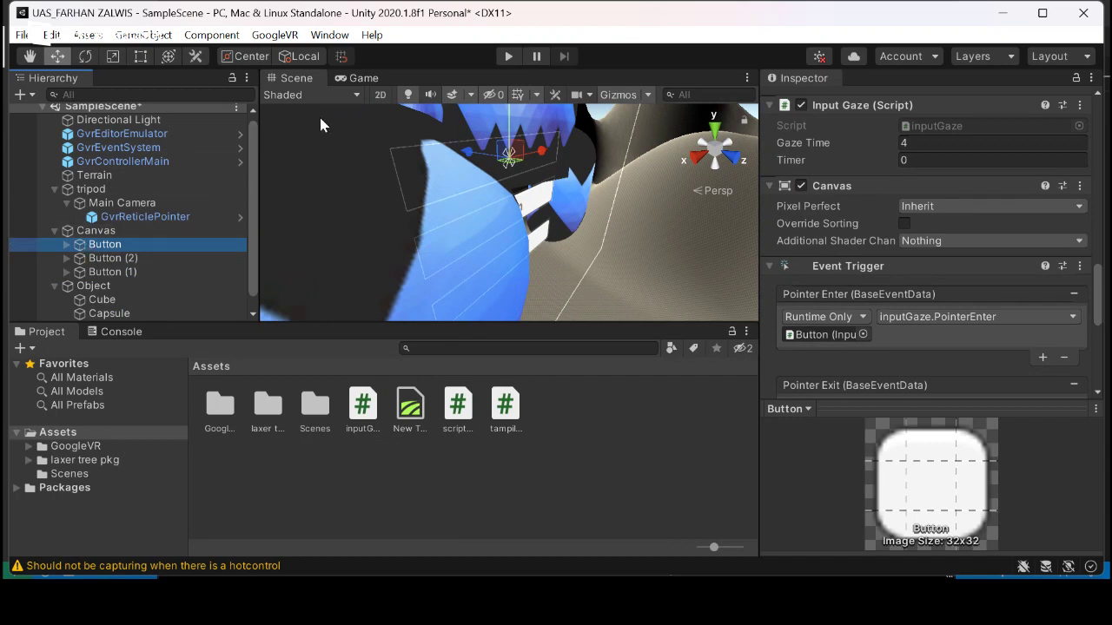
pyautogui.click(165, 259)
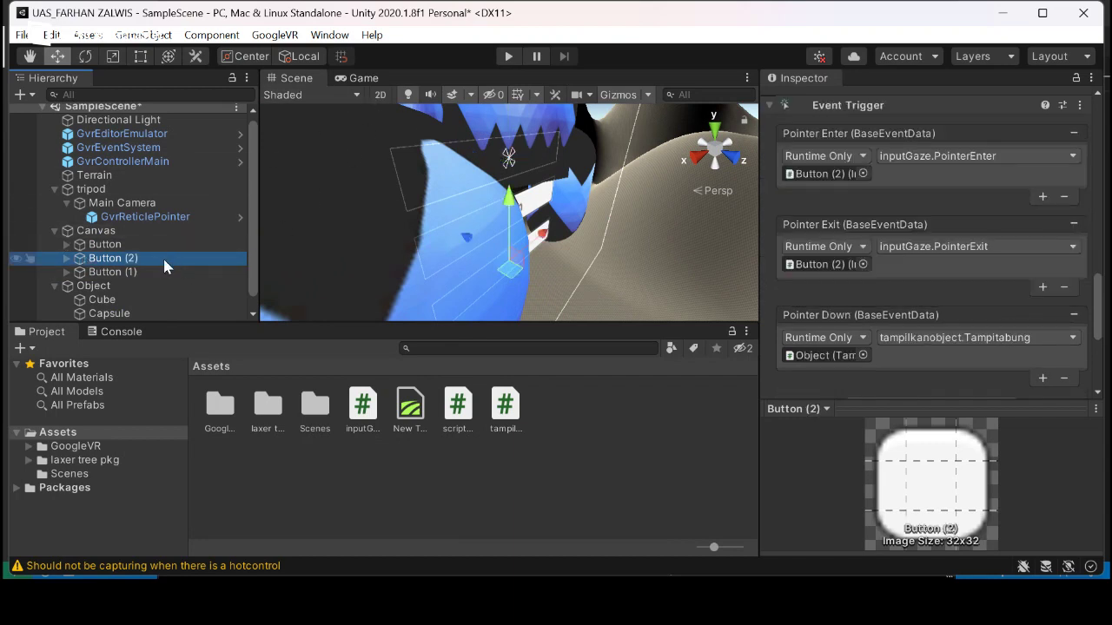
pyautogui.click(173, 284)
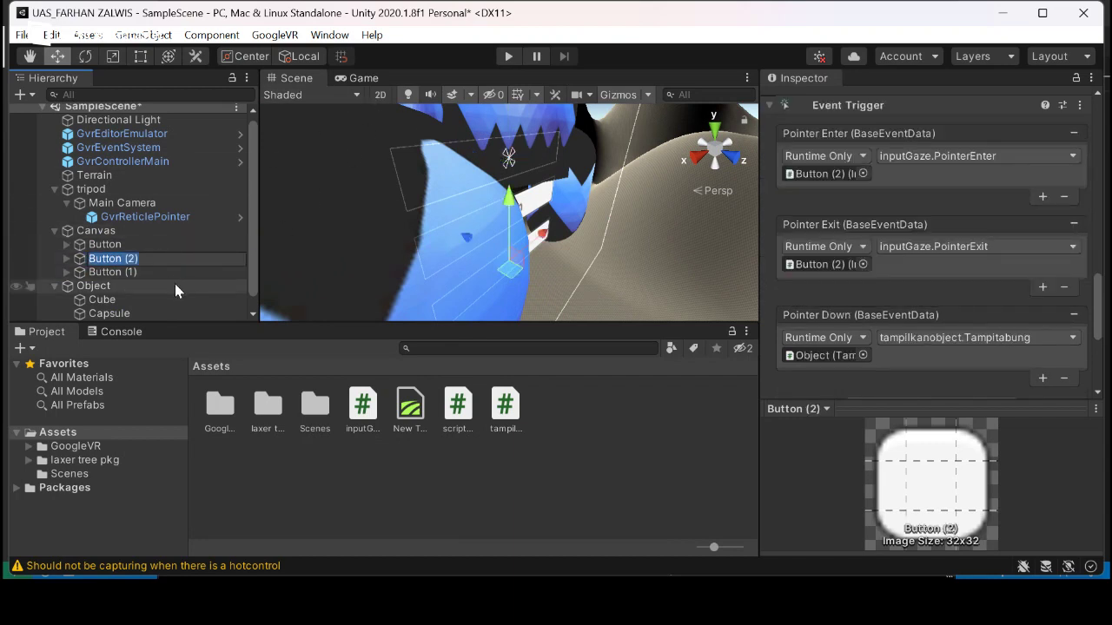
pyautogui.click(161, 260)
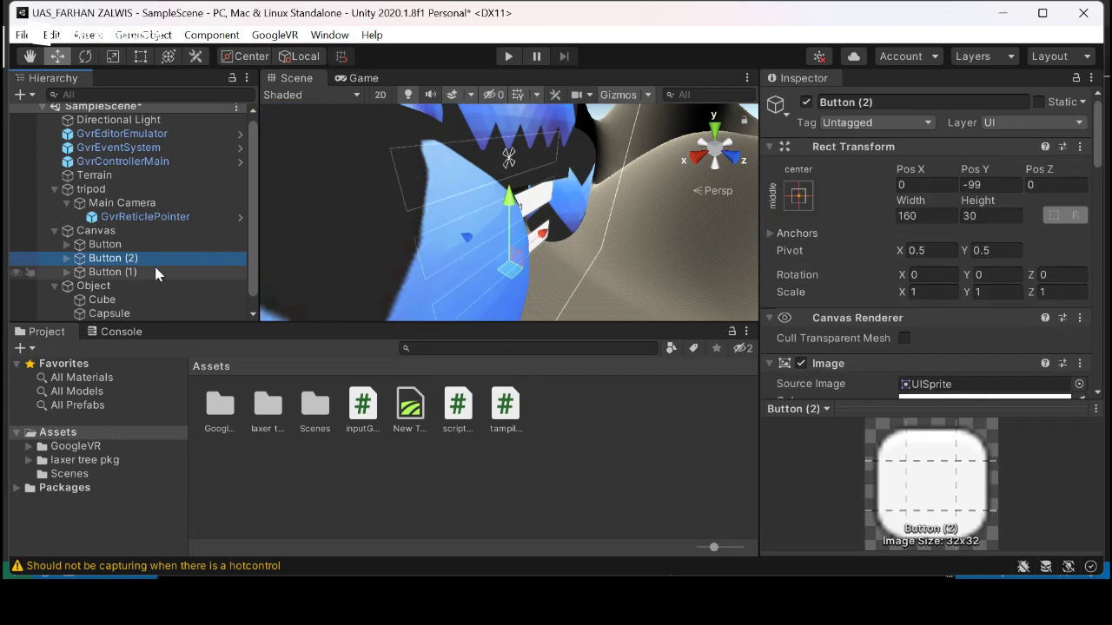
pyautogui.click(154, 272)
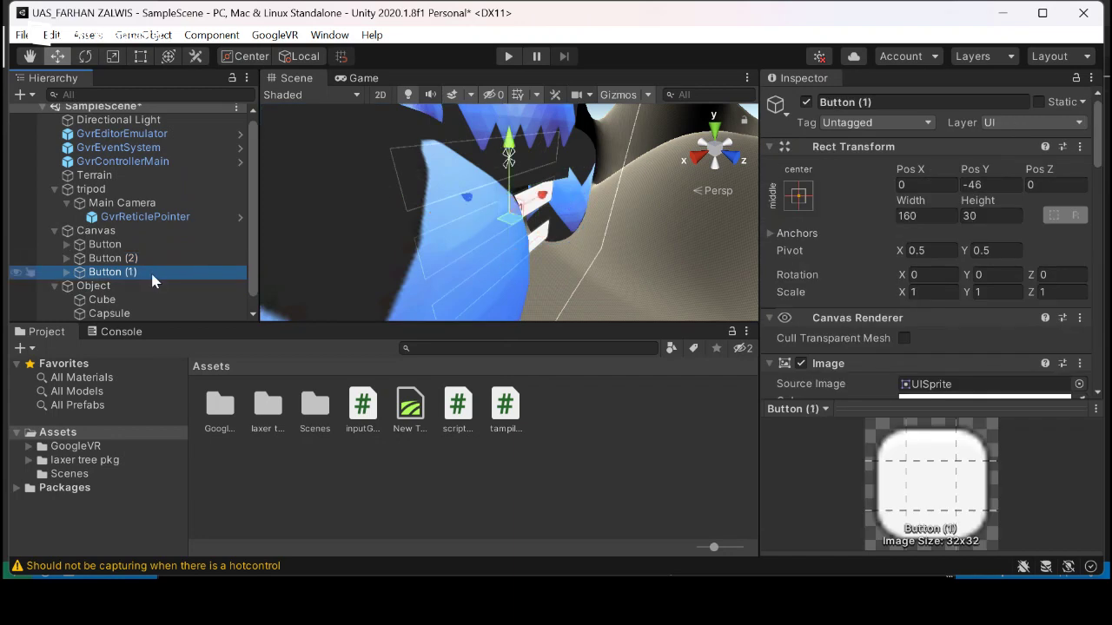
pyautogui.click(171, 259)
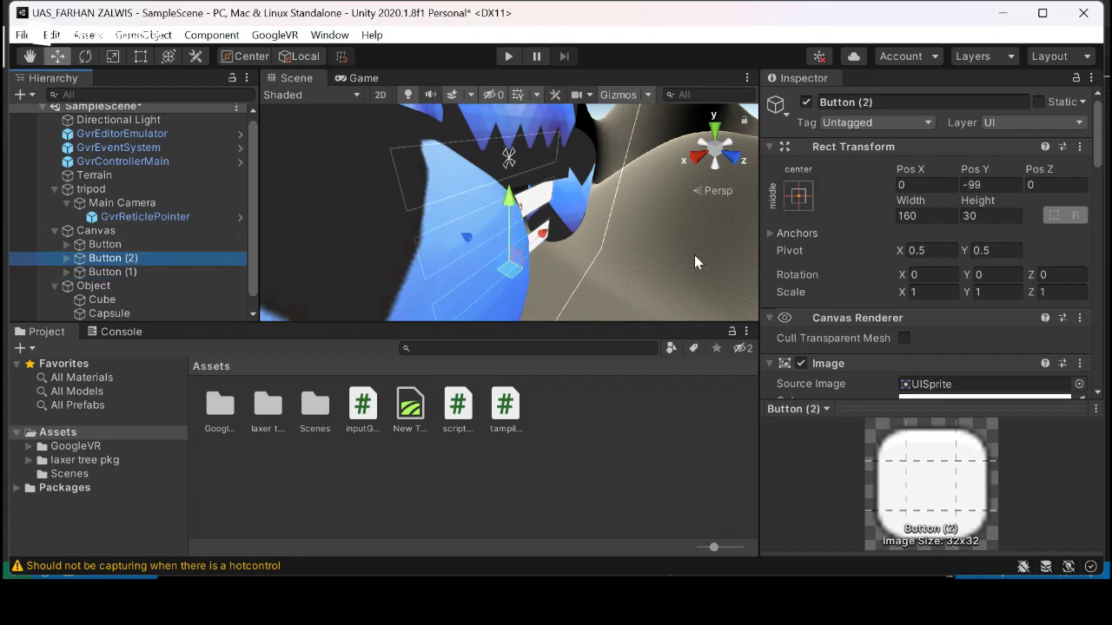
pyautogui.scroll(-10, 877, 267)
pyautogui.scroll(-1, 877, 267)
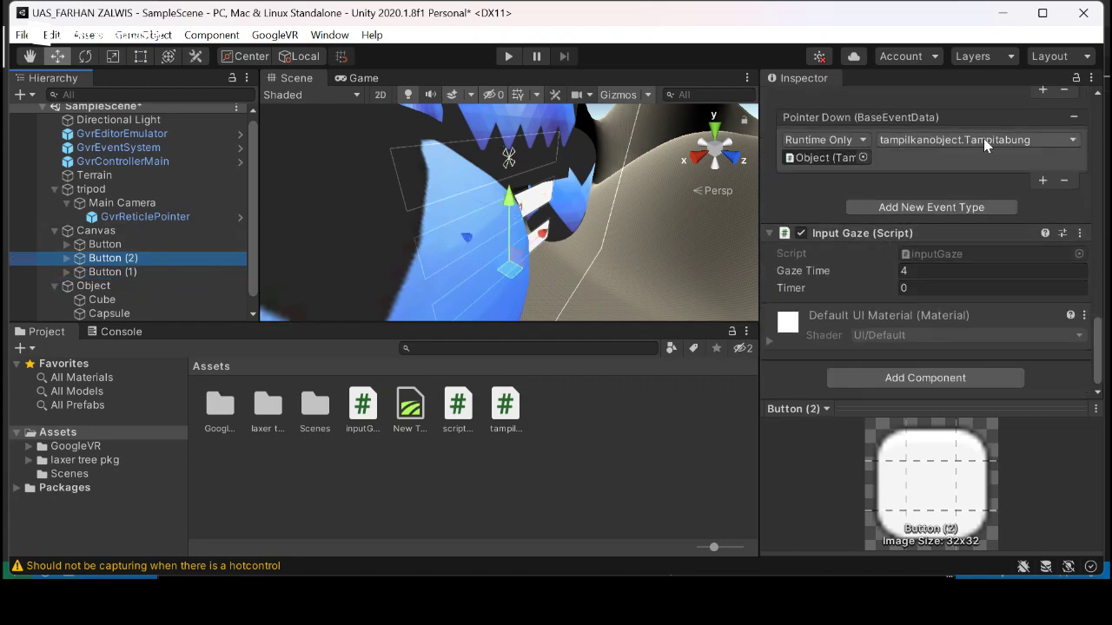
pyautogui.click(183, 271)
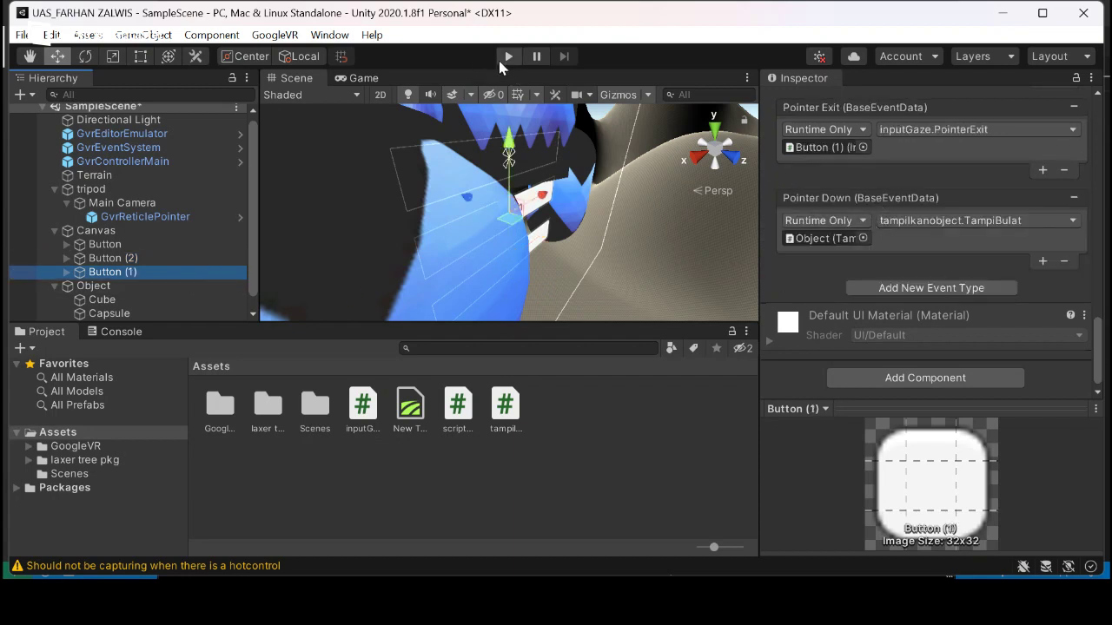
# - Change the label in Button (1)'s Text component to "bulat"
pyautogui.click(66, 272)
pyautogui.click(67, 272)
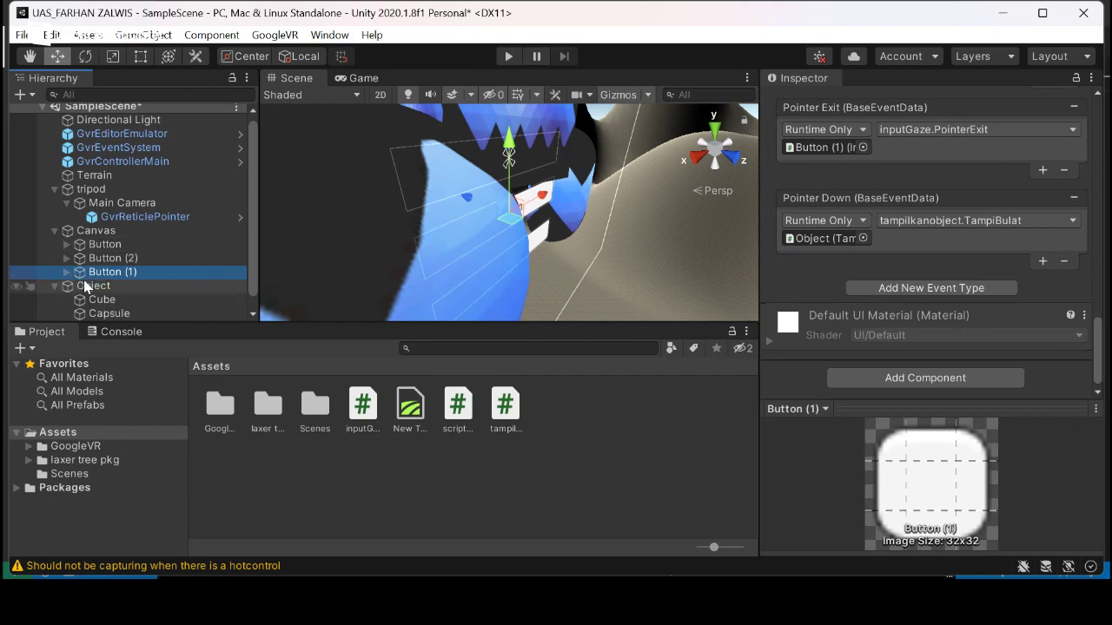
pyautogui.click(67, 272)
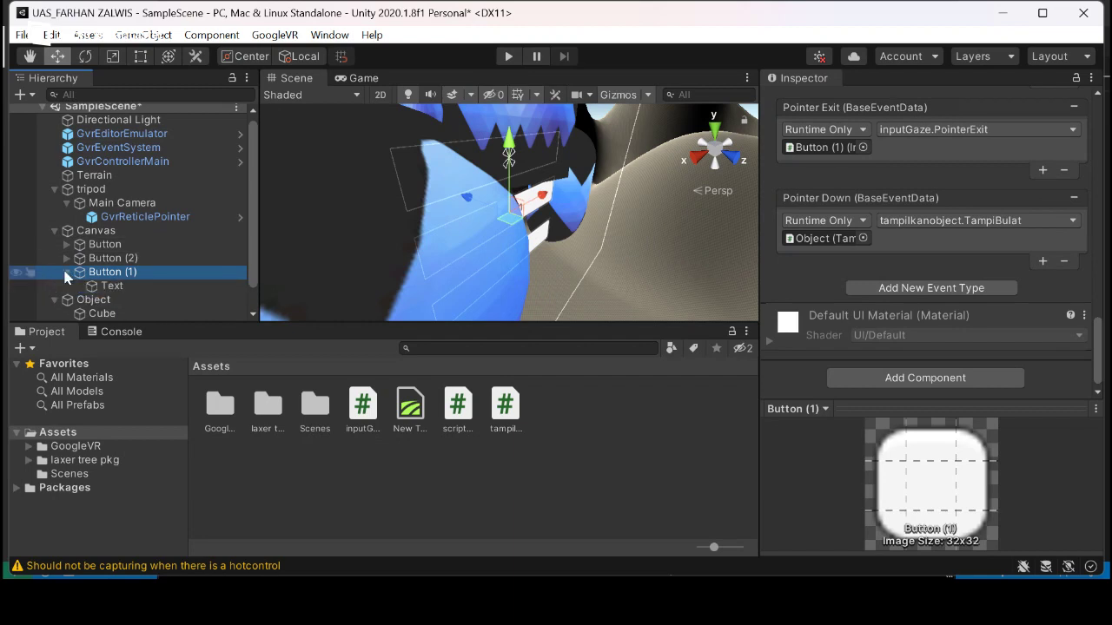
pyautogui.click(111, 286)
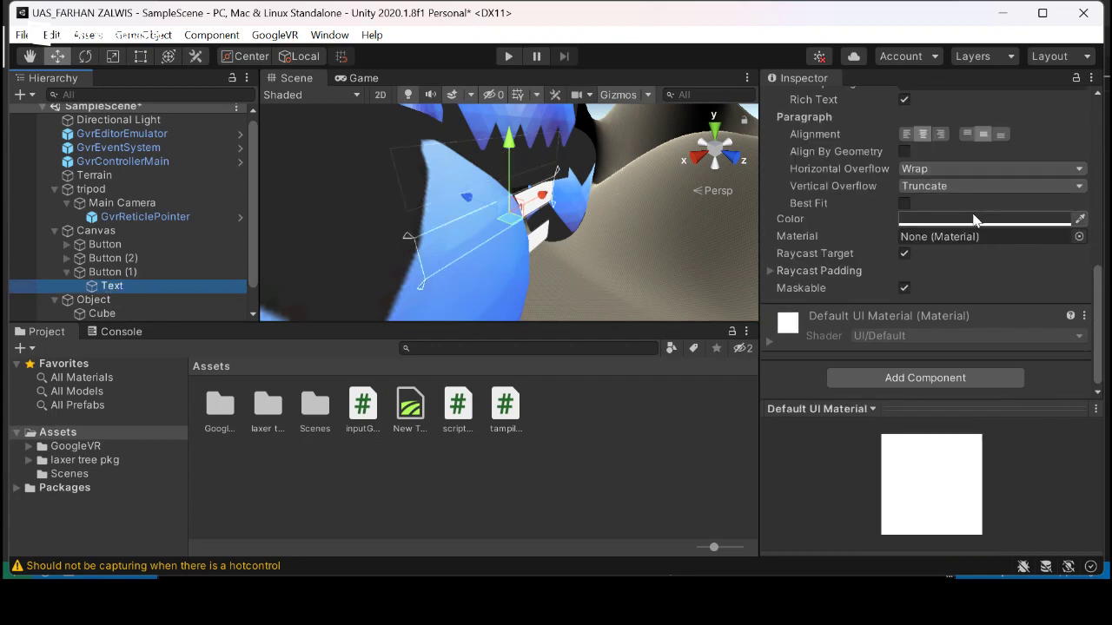
pyautogui.scroll(5, 968, 226)
pyautogui.click(916, 296)
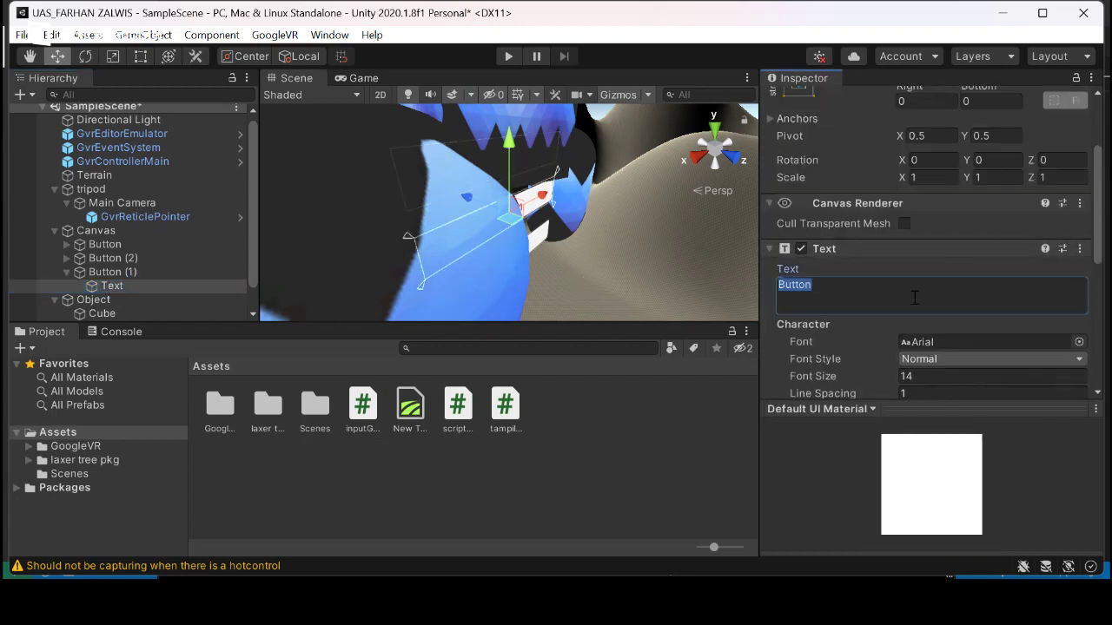
pyautogui.press('BackSpace')
pyautogui.write('bulat')
pyautogui.click(127, 272)
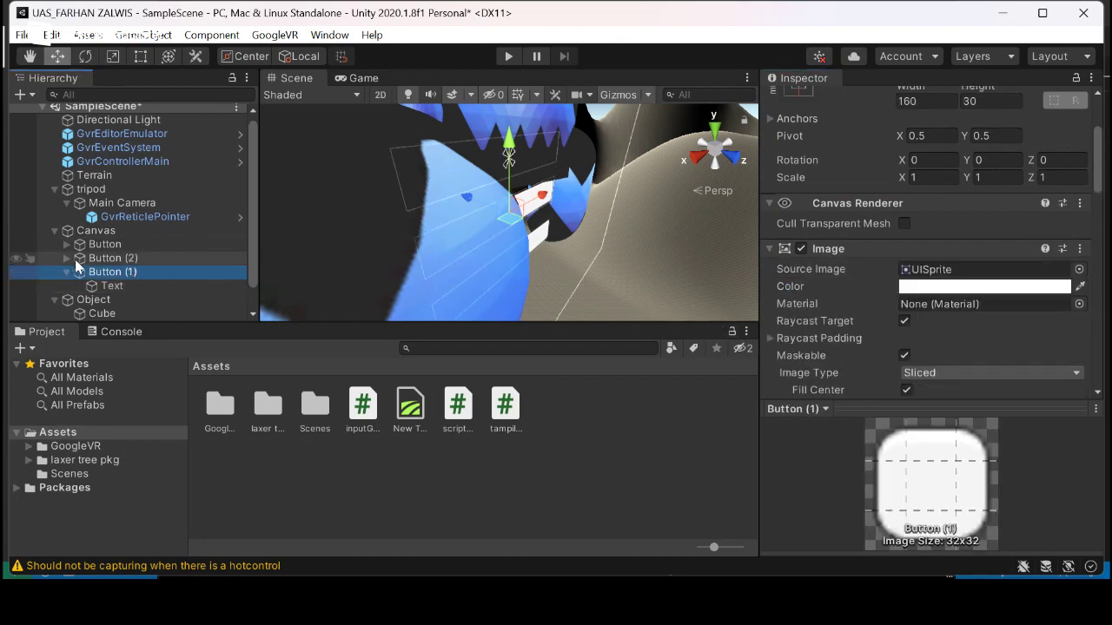
# - Change the label in Button (2)'s Text component to "tabung"
pyautogui.click(67, 258)
pyautogui.click(80, 270)
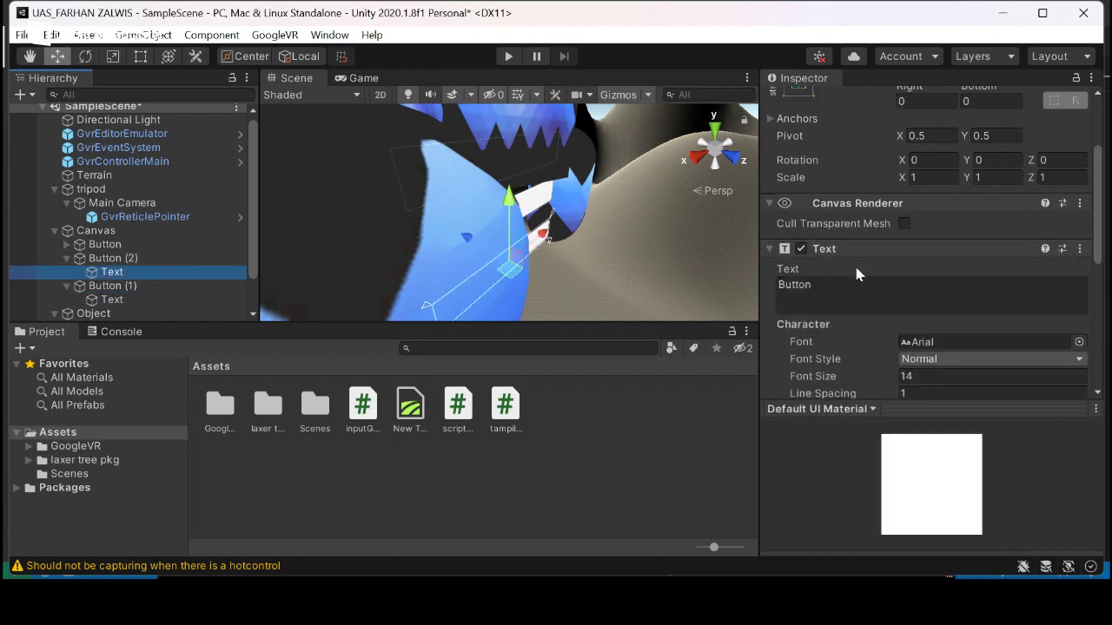
pyautogui.click(862, 290)
pyautogui.press('BackSpace')
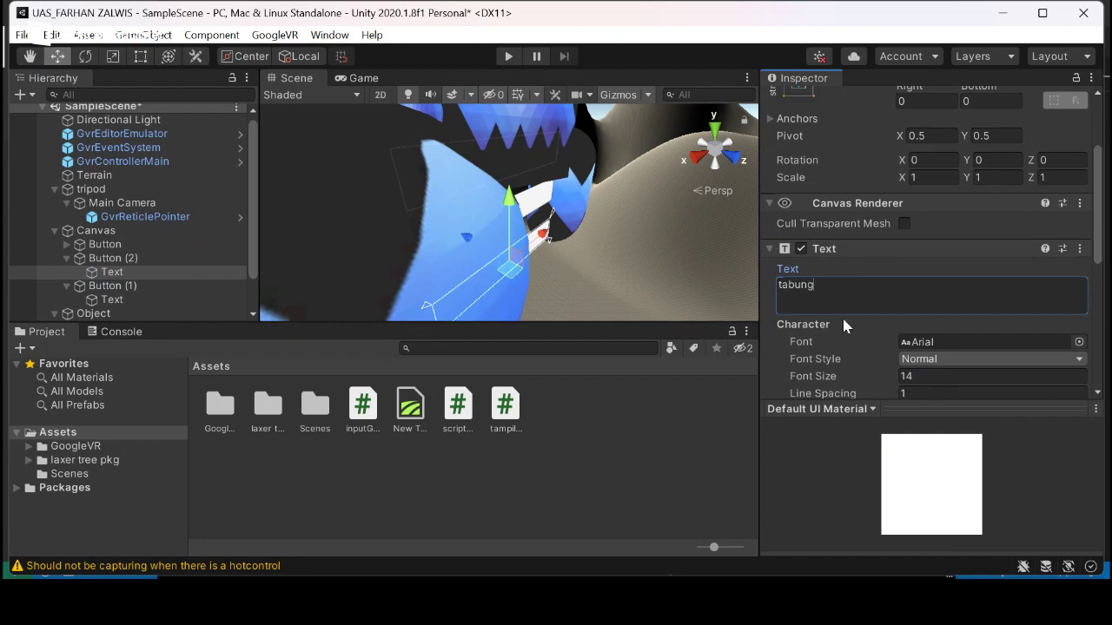
# - Replace the default label in the first Button's Text component with the name of its shape
pyautogui.click(129, 244)
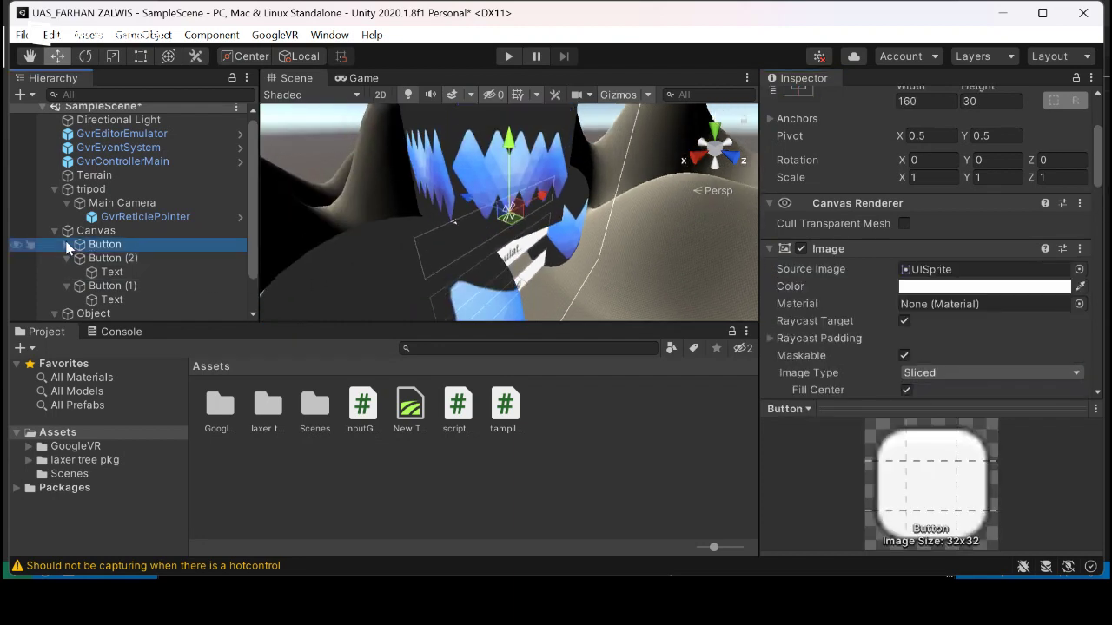
pyautogui.click(67, 244)
pyautogui.click(100, 258)
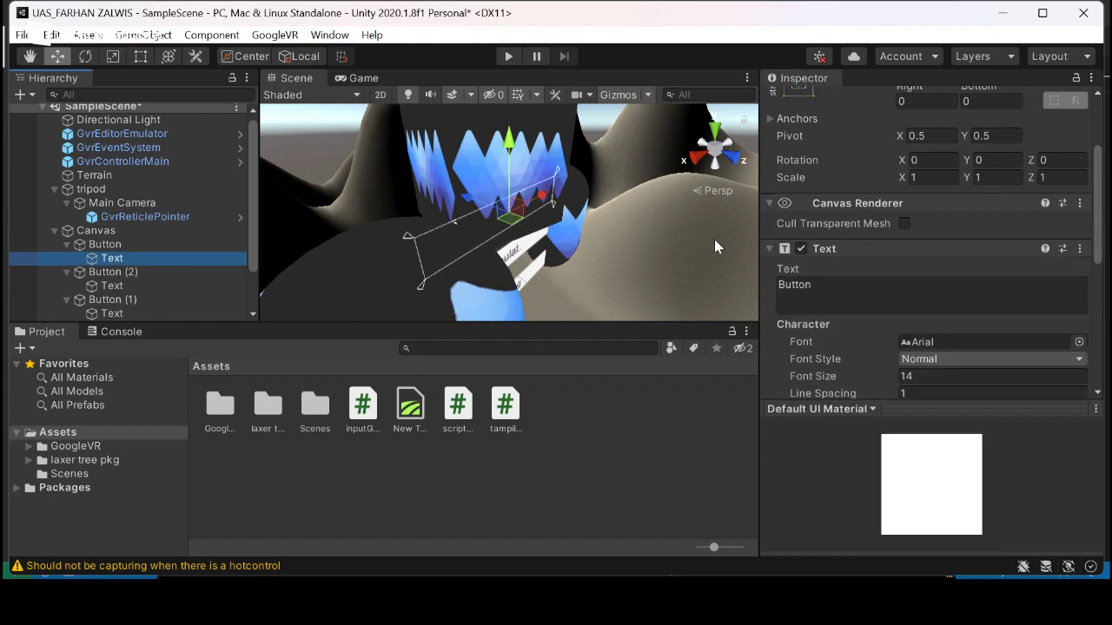
pyautogui.click(903, 297)
pyautogui.press('BackSpace')
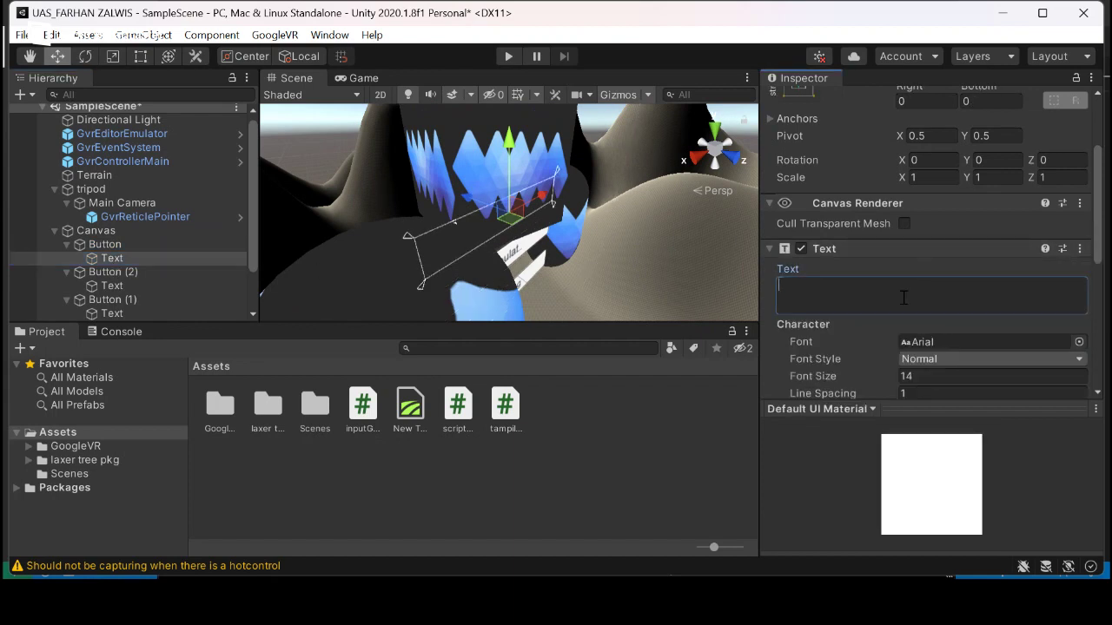
pyautogui.click(675, 413)
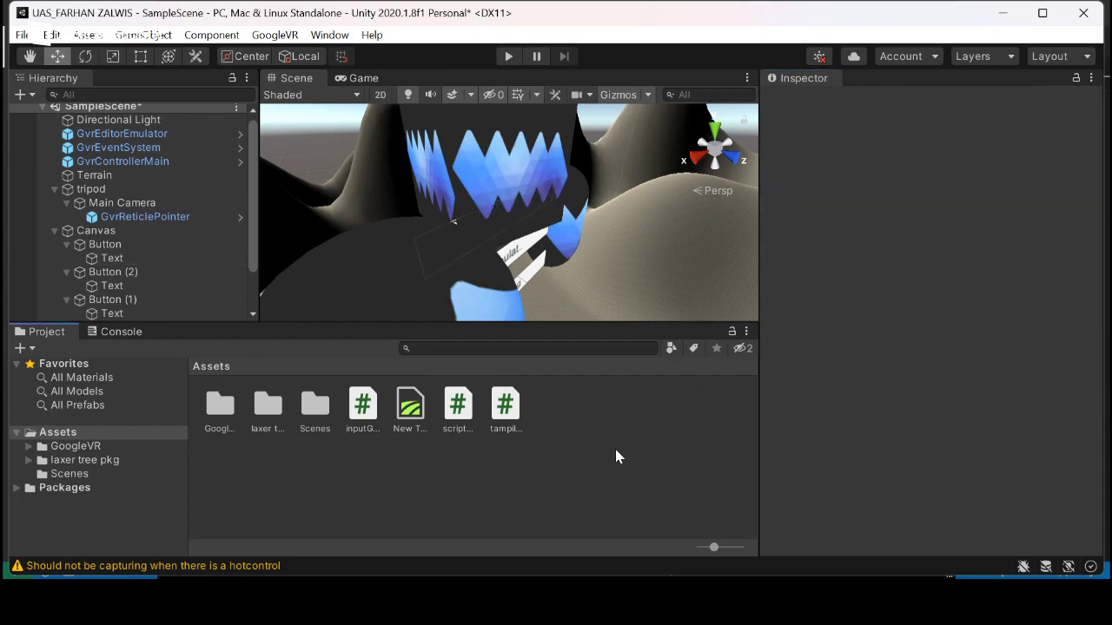
# - Set the Terrain's paint tool to Paint Texture and create a terrain layer from the brown bark texture
pyautogui.click(139, 241)
pyautogui.click(129, 230)
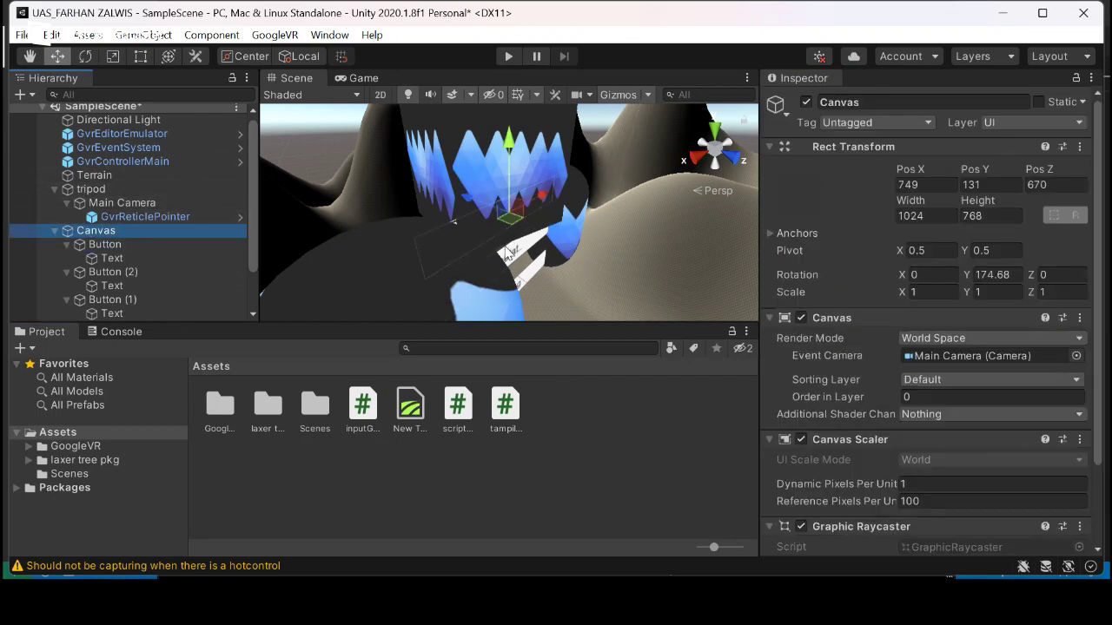
pyautogui.click(148, 175)
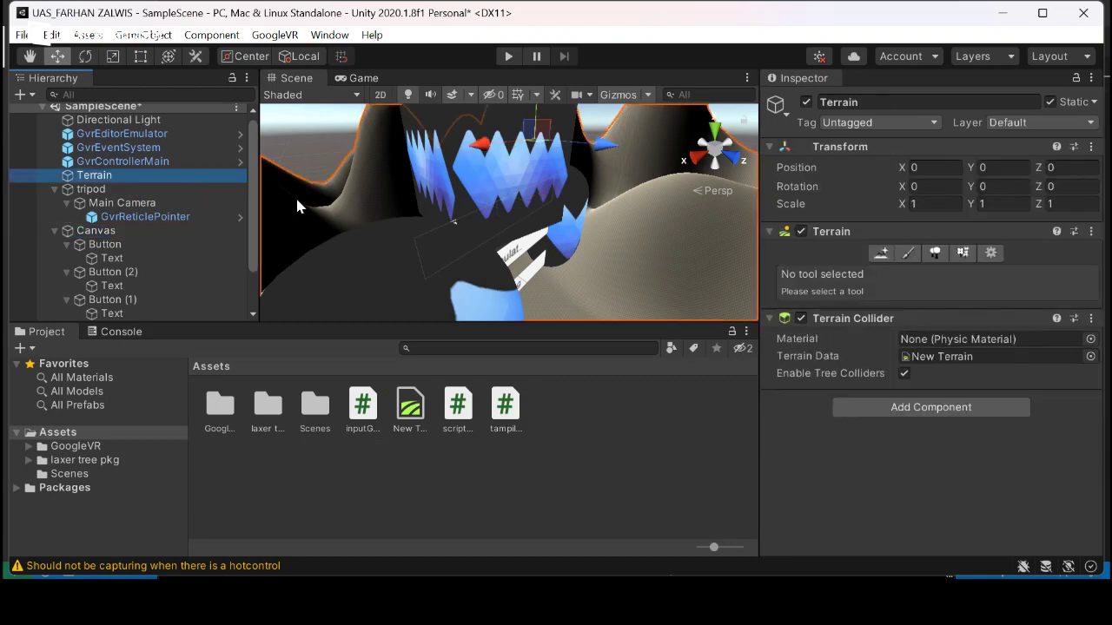
pyautogui.scroll(-2, 534, 201)
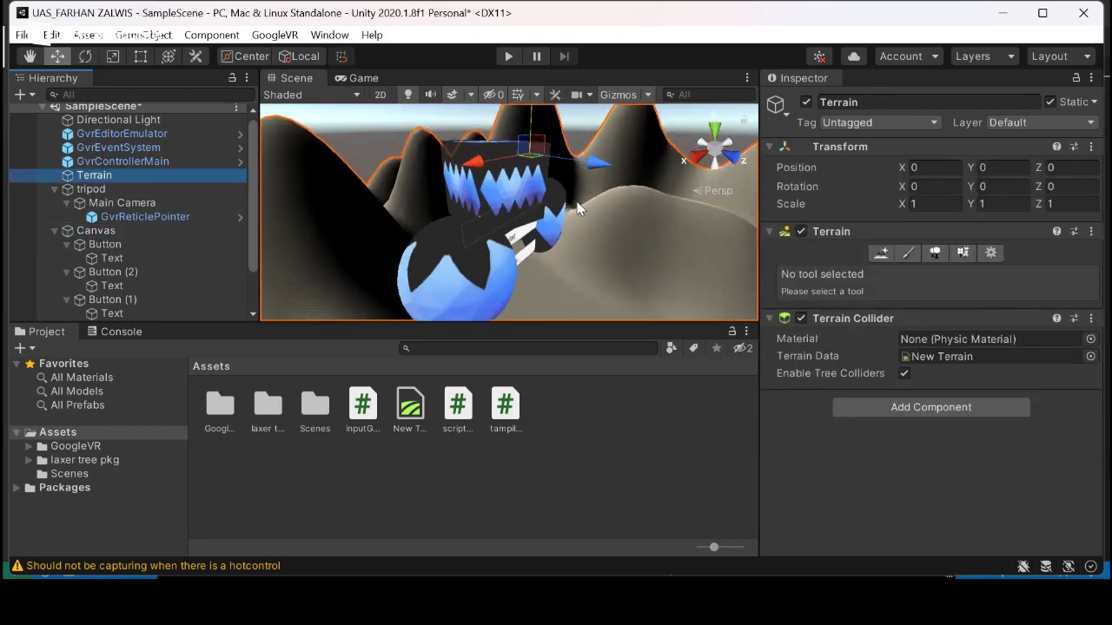
pyautogui.click(902, 252)
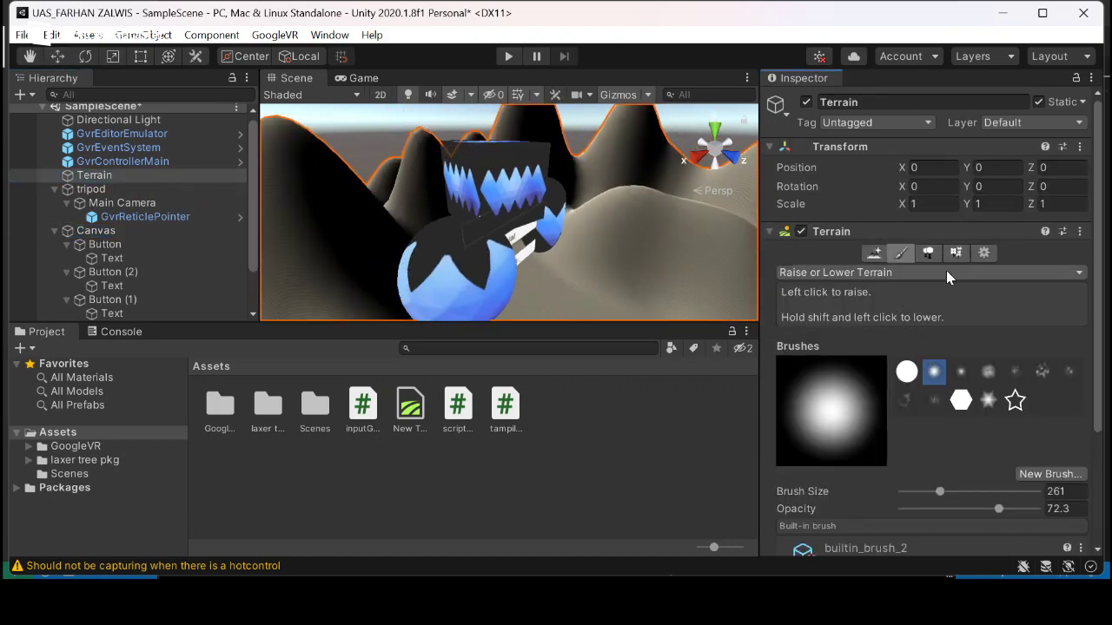
pyautogui.click(946, 272)
pyautogui.click(884, 332)
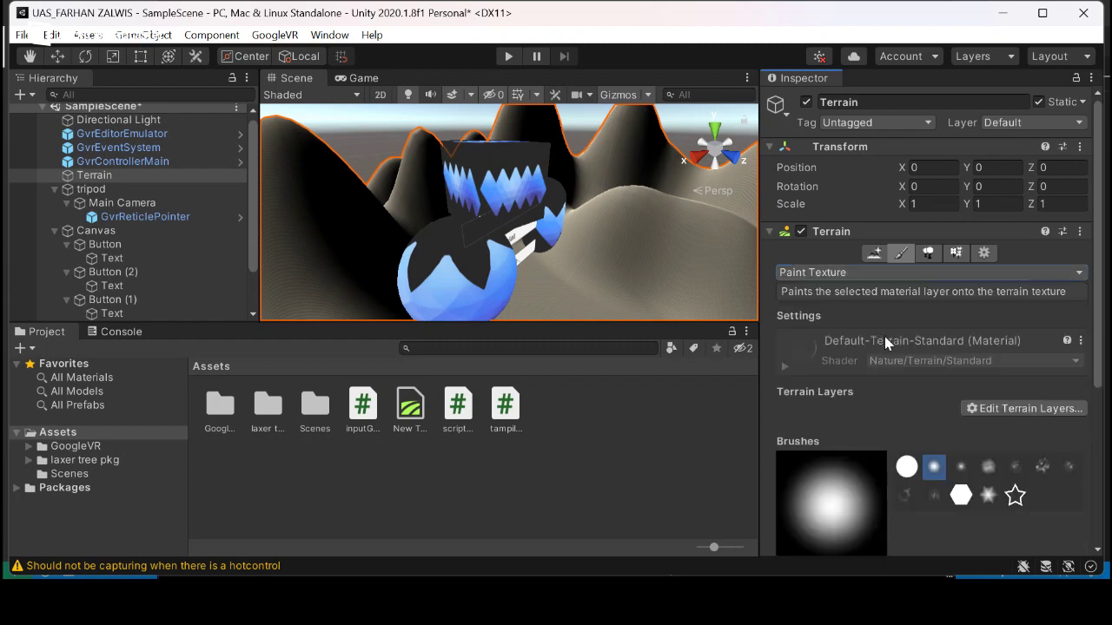
pyautogui.click(1009, 410)
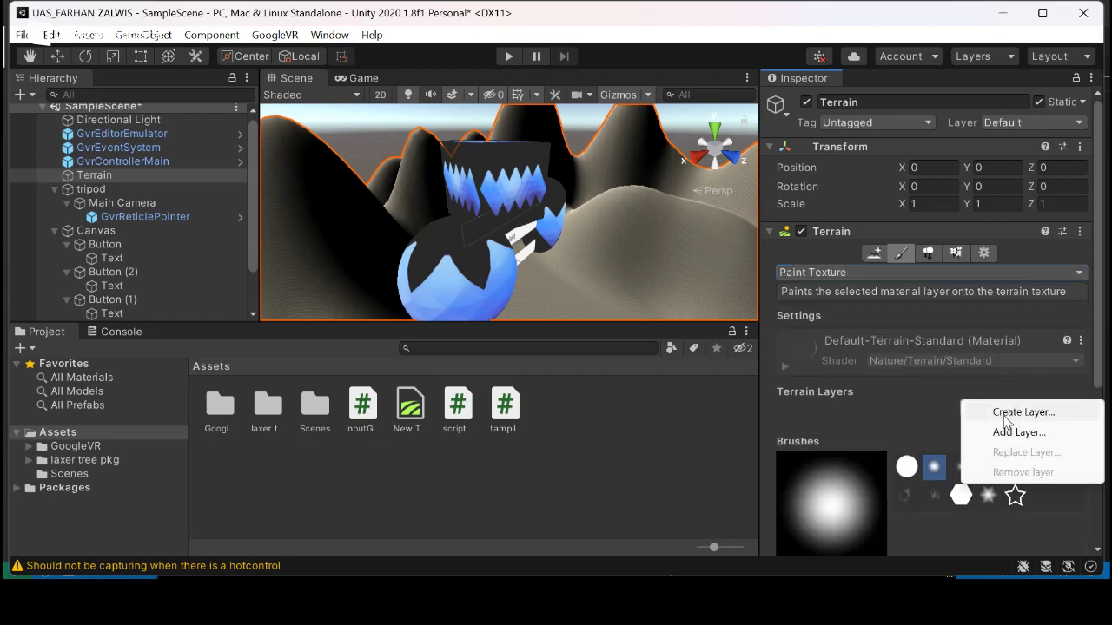
pyautogui.click(999, 413)
pyautogui.scroll(-4, 990, 399)
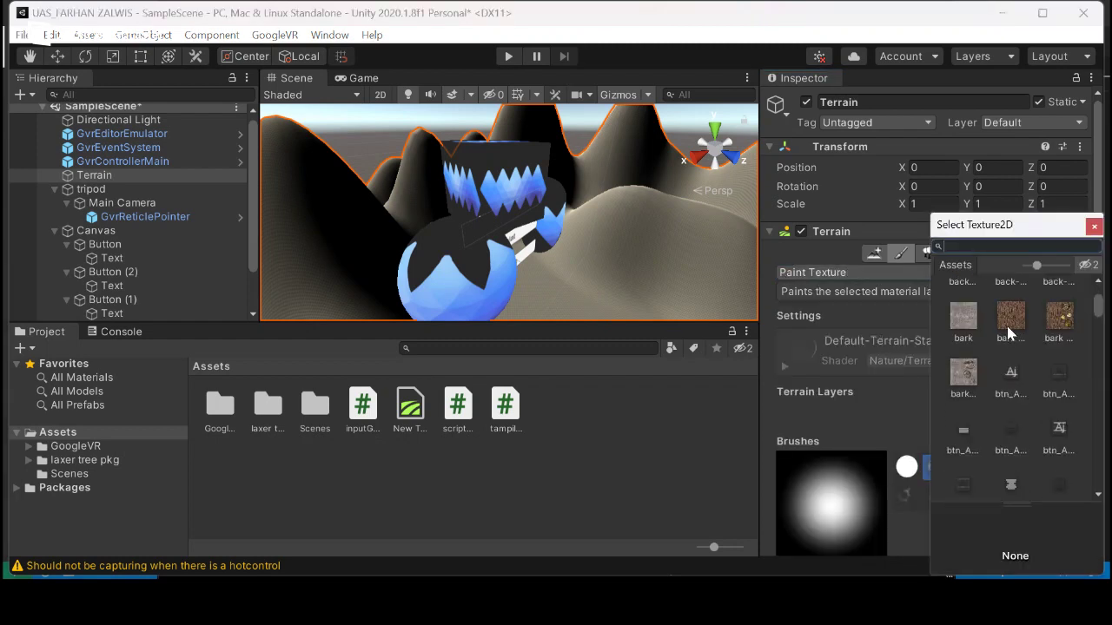
pyautogui.doubleClick(1008, 327)
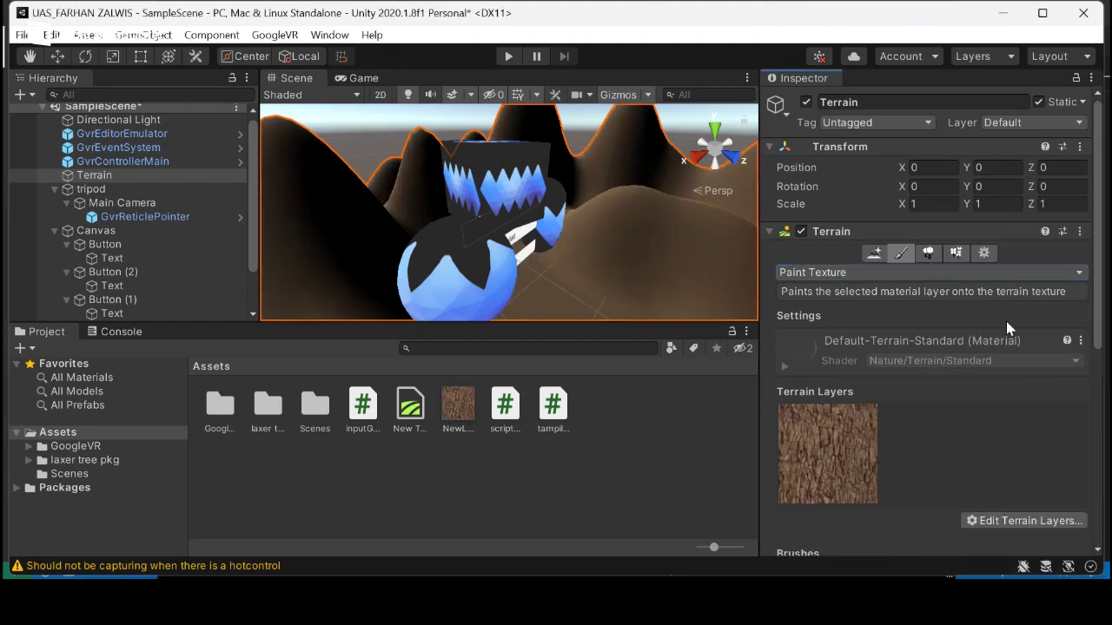
# - Add the baum hd fbx prefab to the Terrain's paintable trees
pyautogui.click(926, 255)
pyautogui.click(996, 389)
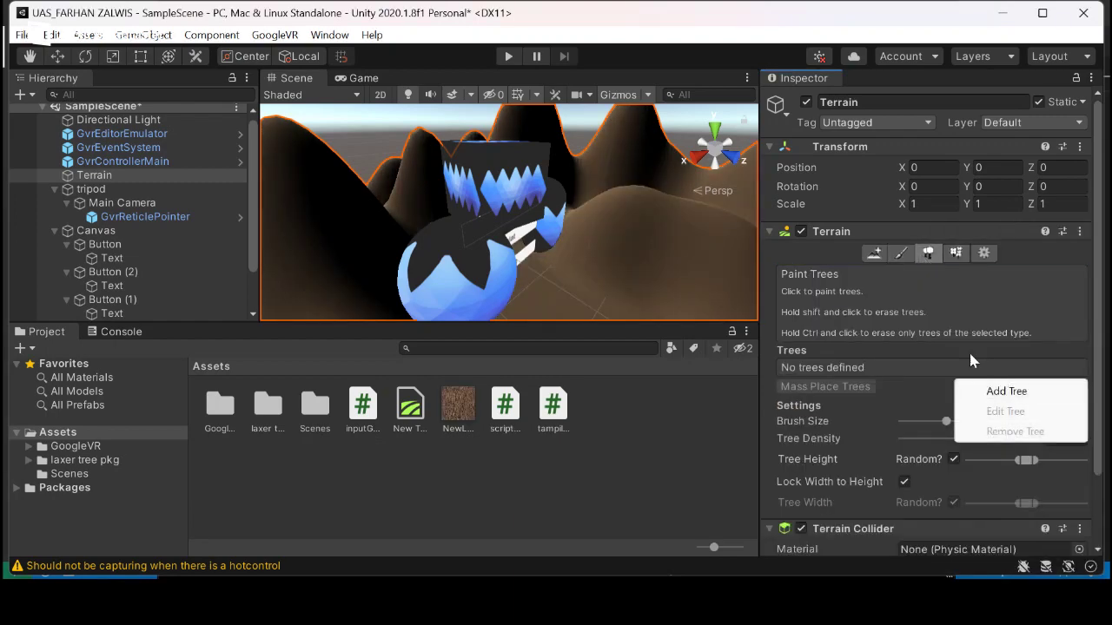
pyautogui.click(990, 390)
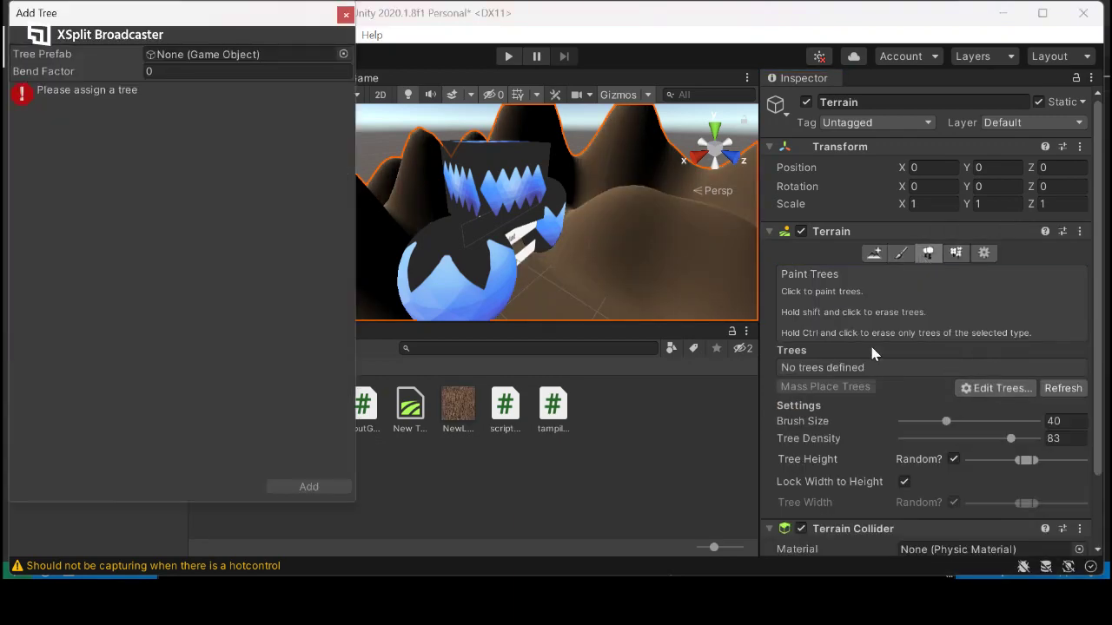
pyautogui.click(343, 53)
pyautogui.click(421, 118)
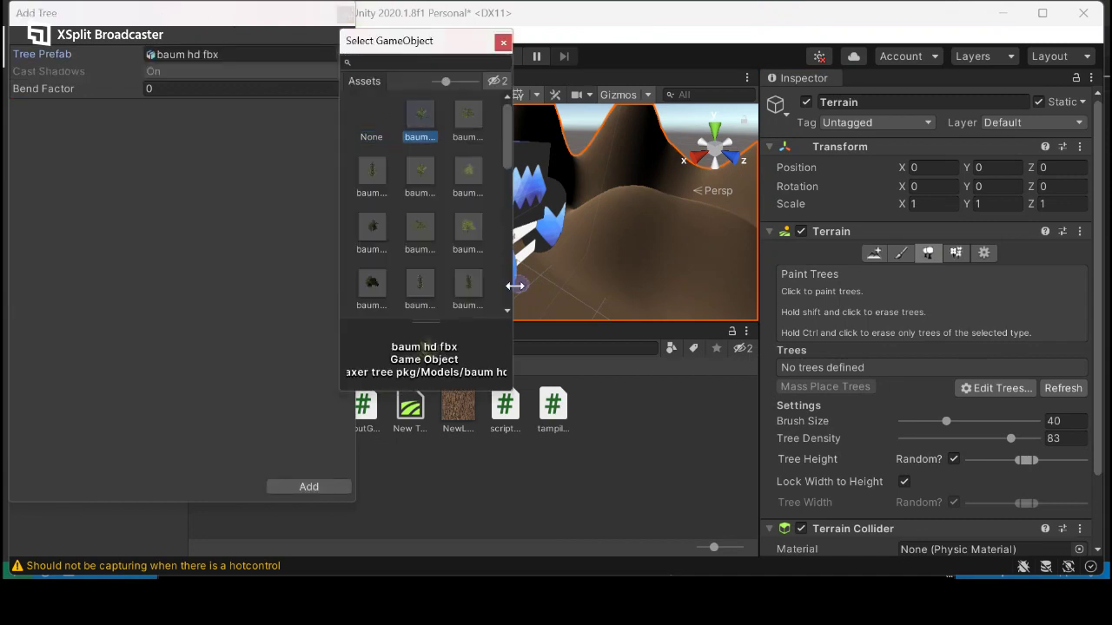
pyautogui.click(323, 484)
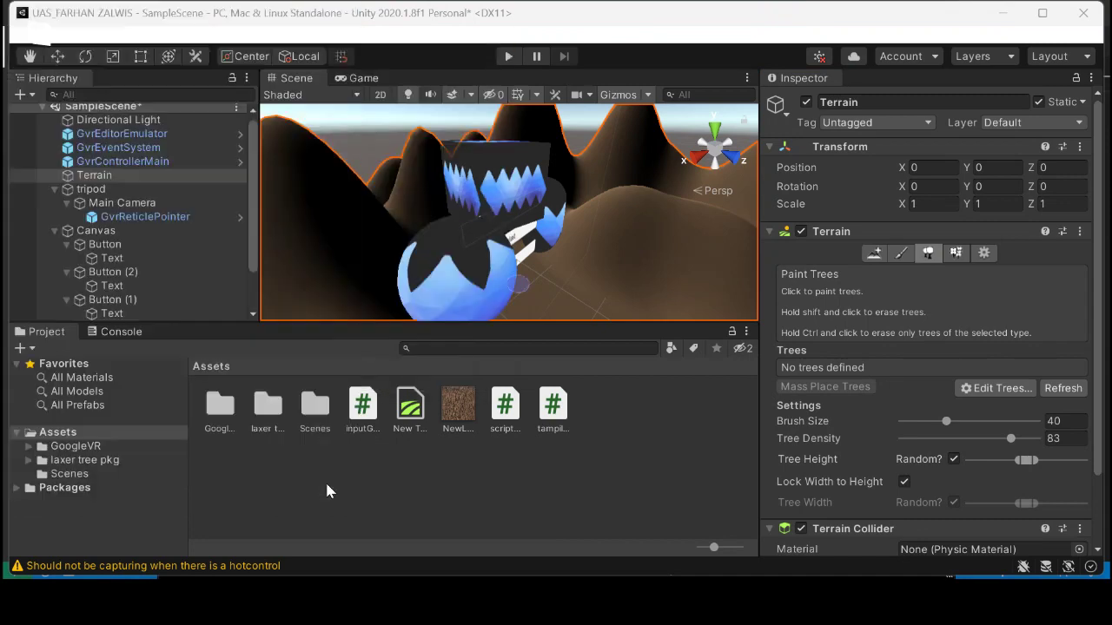
# - Add the baum ld0(enhanced) prefab as a second paintable tree on the Terrain
pyautogui.click(996, 433)
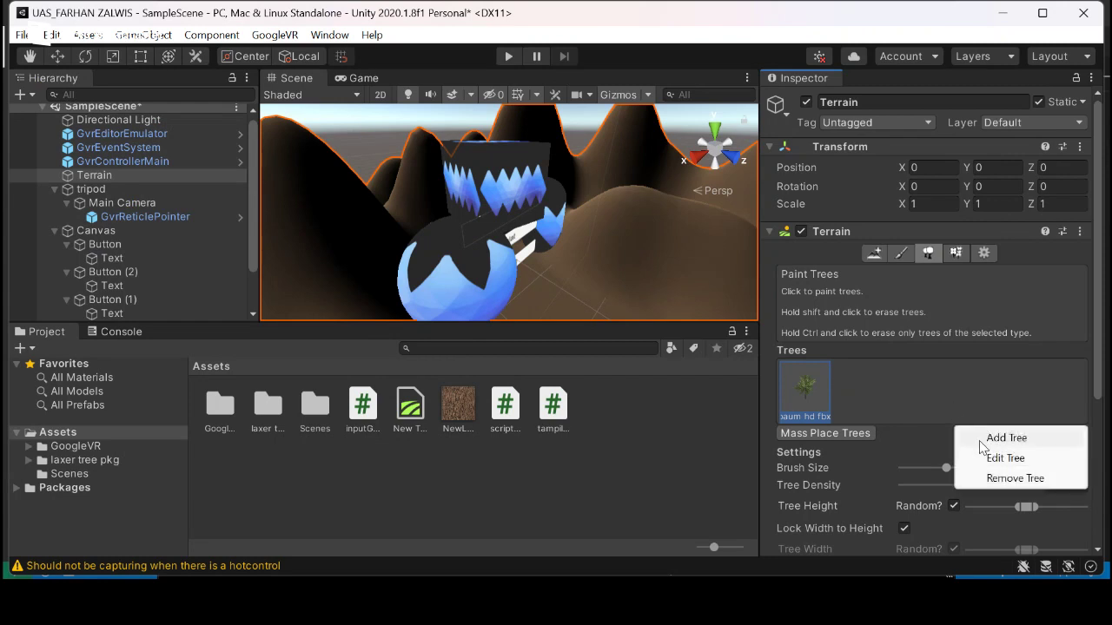
pyautogui.click(974, 437)
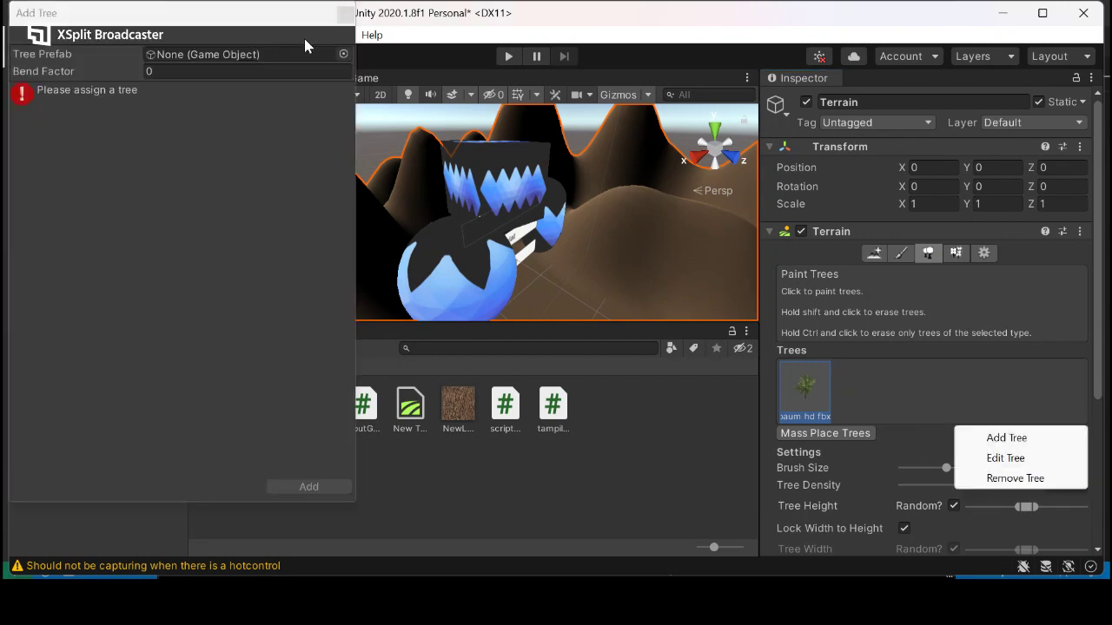
pyautogui.click(343, 54)
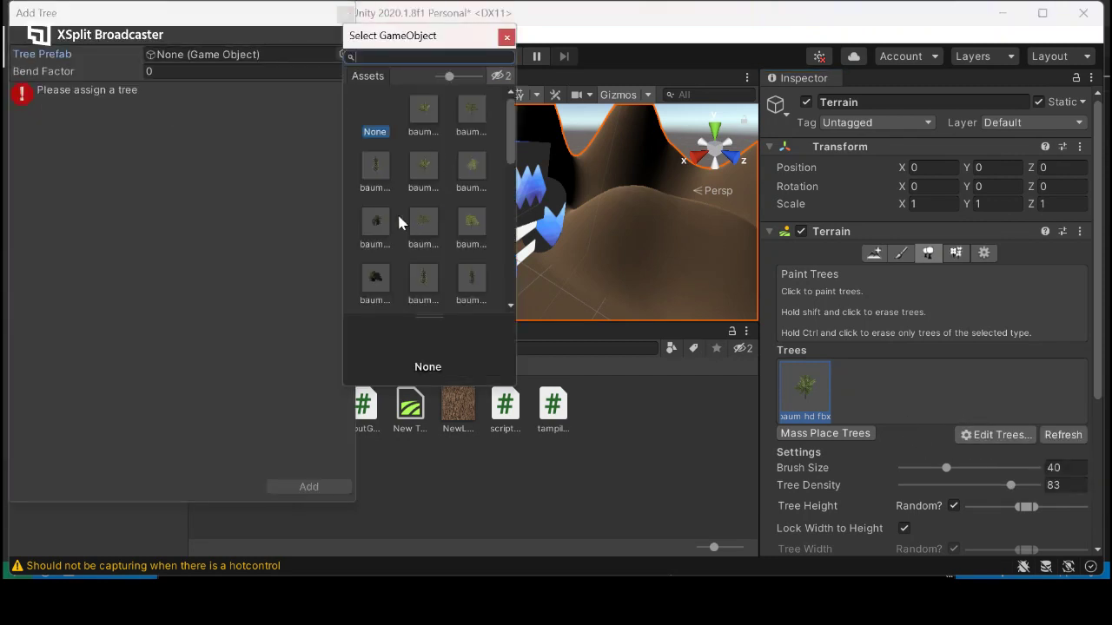
pyautogui.click(377, 223)
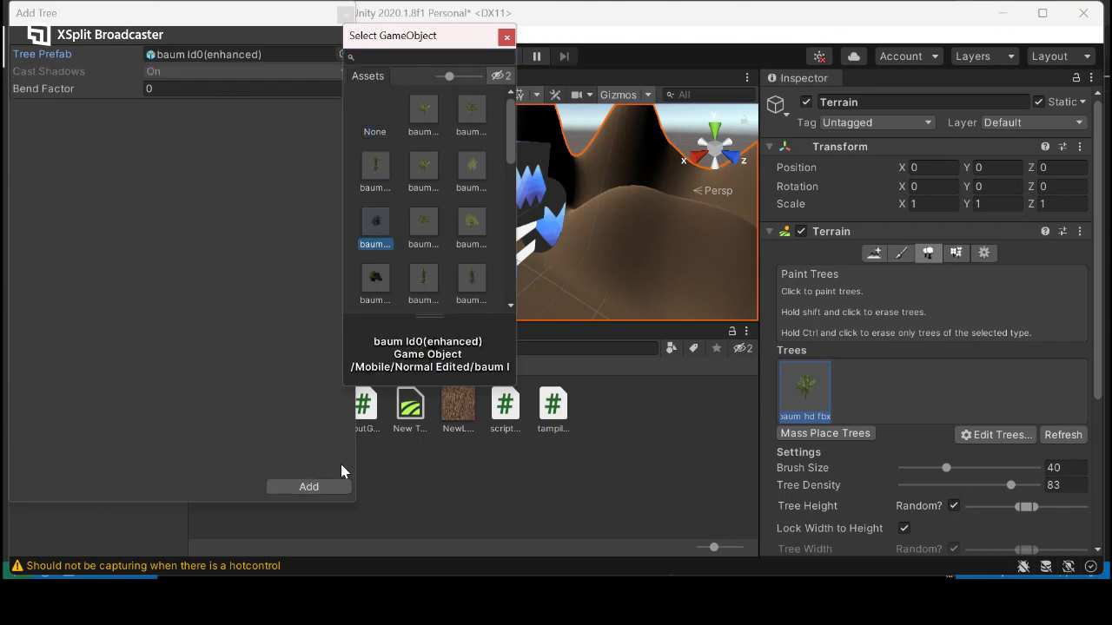
pyautogui.click(339, 486)
# - Set the tree brush size to 13 and paint baum ld0(enhanced) trees across the right-hand hill and the left-hand hills
pyautogui.scroll(-5, 925, 357)
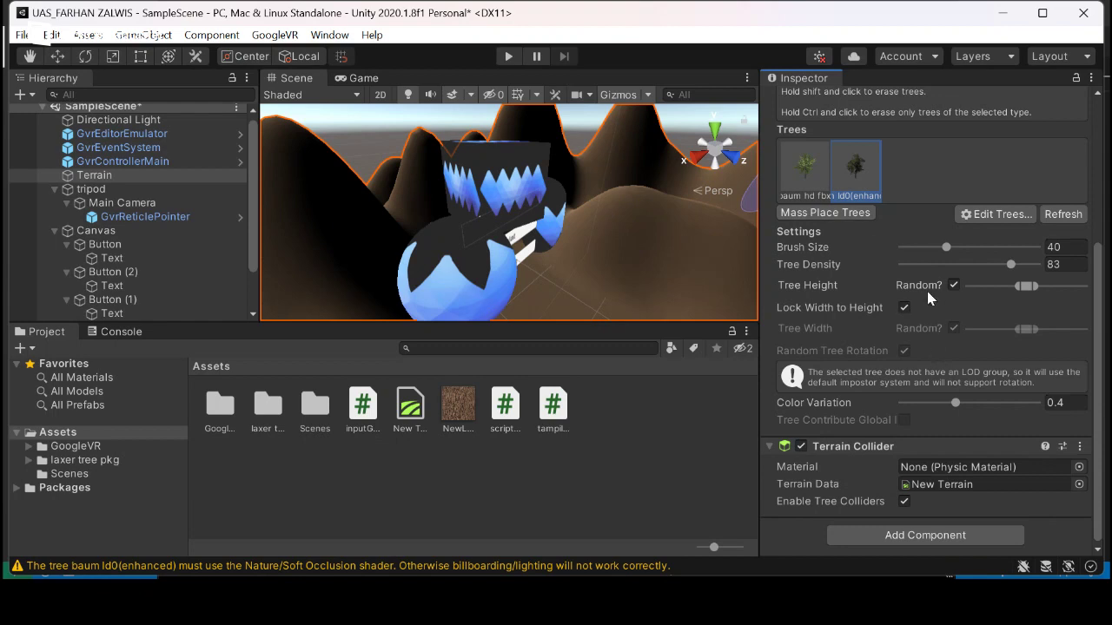
pyautogui.click(923, 246)
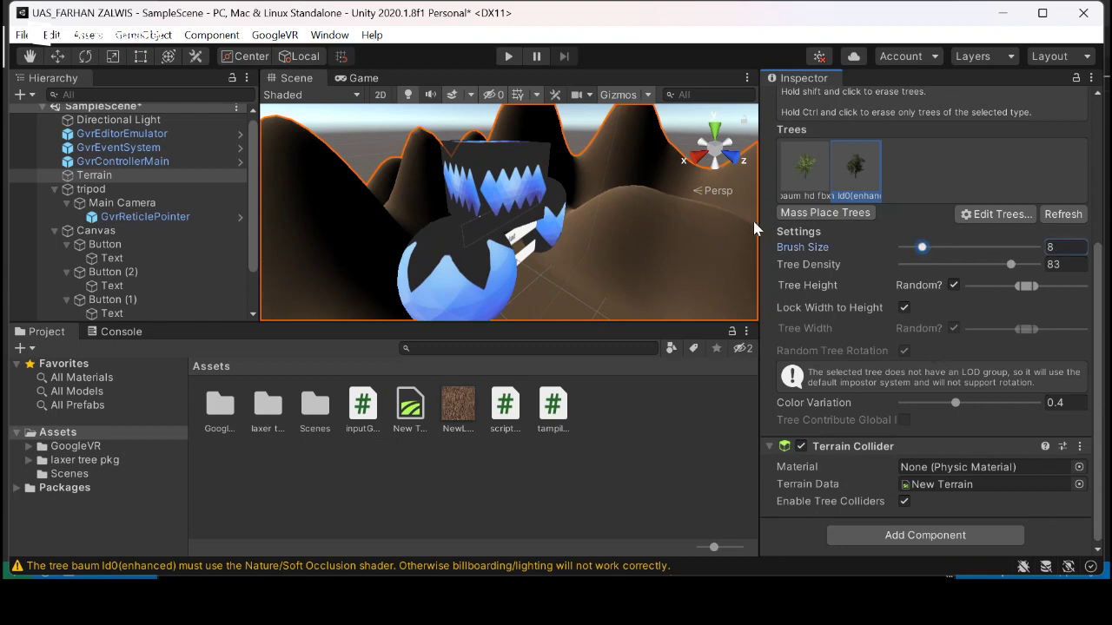
pyautogui.moveTo(918, 248); pyautogui.dragTo(924, 251)
pyautogui.moveTo(631, 202)
pyautogui.mouseDown()
pyautogui.moveTo(638, 193)
pyautogui.moveTo(699, 234)
pyautogui.moveTo(612, 209)
pyautogui.moveTo(732, 233)
pyautogui.mouseUp()
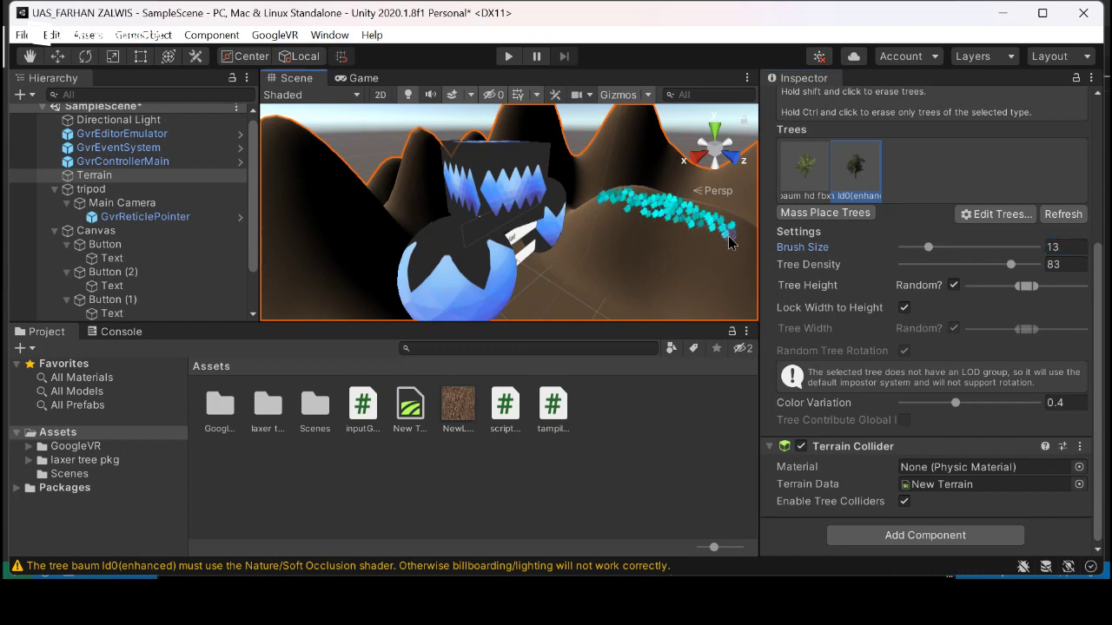
pyautogui.click(311, 181)
pyautogui.moveTo(312, 184)
pyautogui.mouseDown()
pyautogui.moveTo(356, 179)
pyautogui.moveTo(395, 209)
pyautogui.moveTo(415, 178)
pyautogui.mouseUp()
# - Paint baum hd fbx trees on the slope of the terrain's rear peak
pyautogui.click(801, 171)
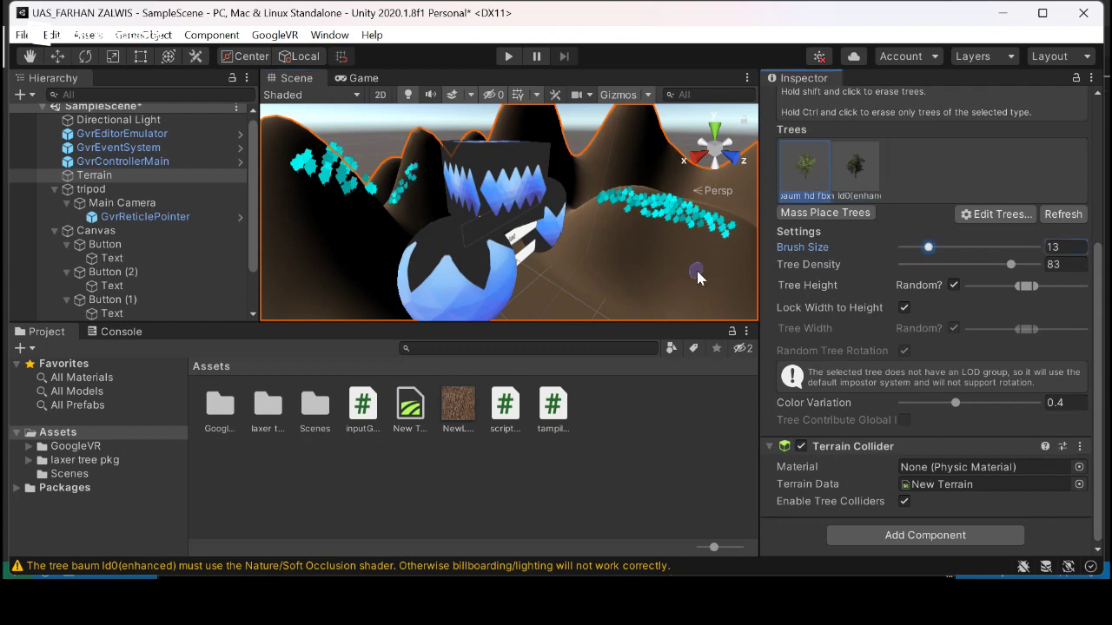
pyautogui.moveTo(597, 158)
pyautogui.mouseDown()
pyautogui.moveTo(644, 131)
pyautogui.moveTo(627, 141)
pyautogui.moveTo(612, 135)
pyautogui.moveTo(633, 124)
pyautogui.moveTo(615, 126)
pyautogui.moveTo(618, 184)
pyautogui.mouseUp()
pyautogui.scroll(-4, 576, 146)
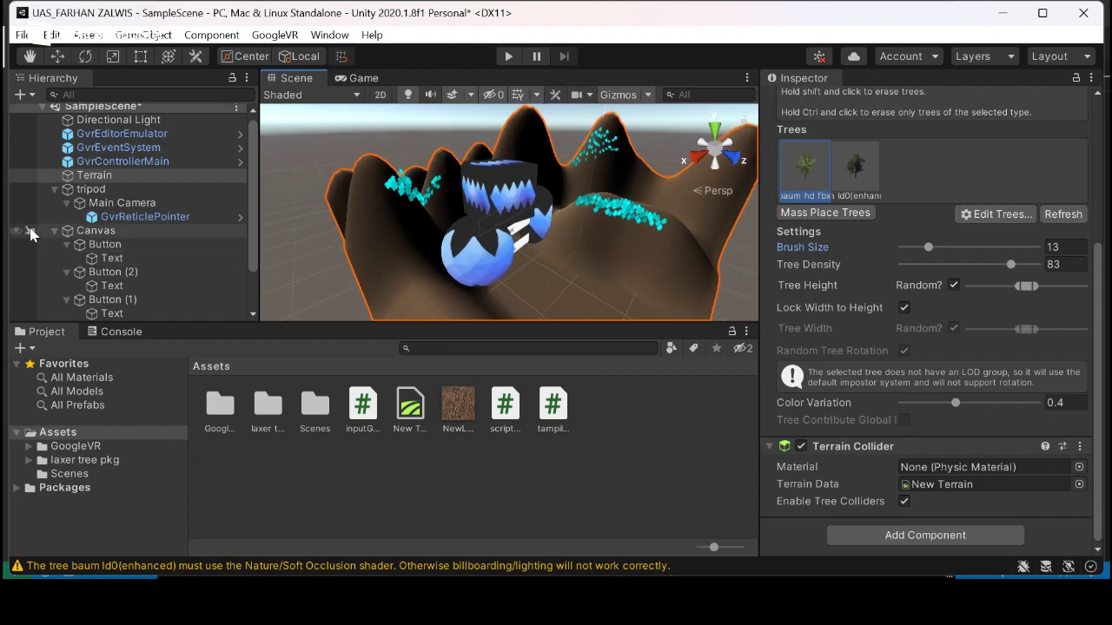
# - Hide the Object and Canvas groups with all their children in the Scene view
pyautogui.scroll(-2, 28, 239)
pyautogui.click(17, 271)
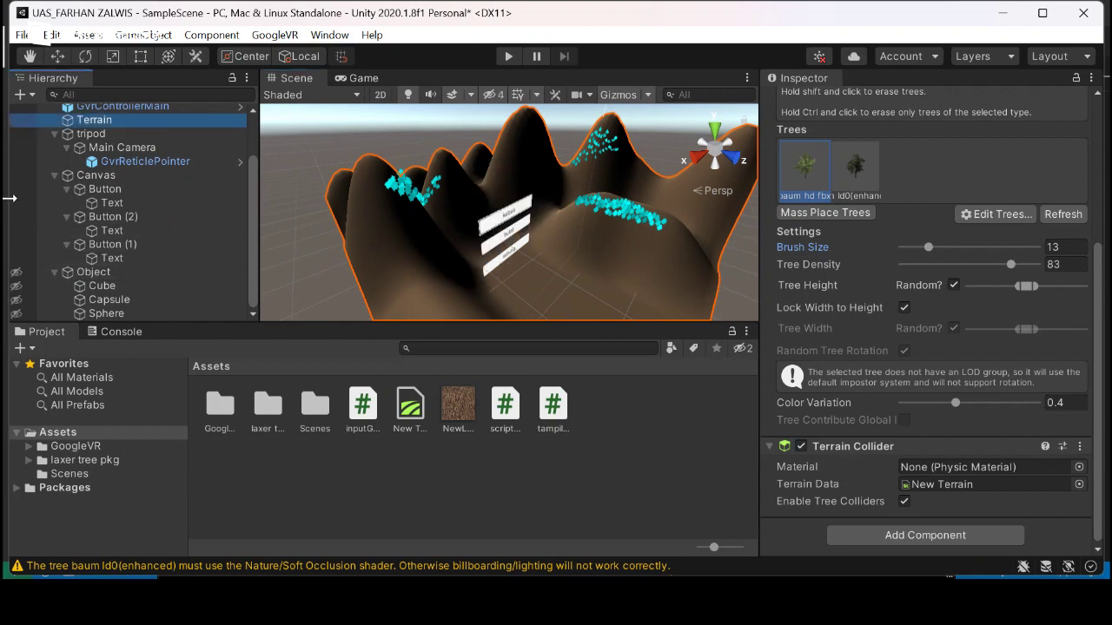
pyautogui.click(17, 175)
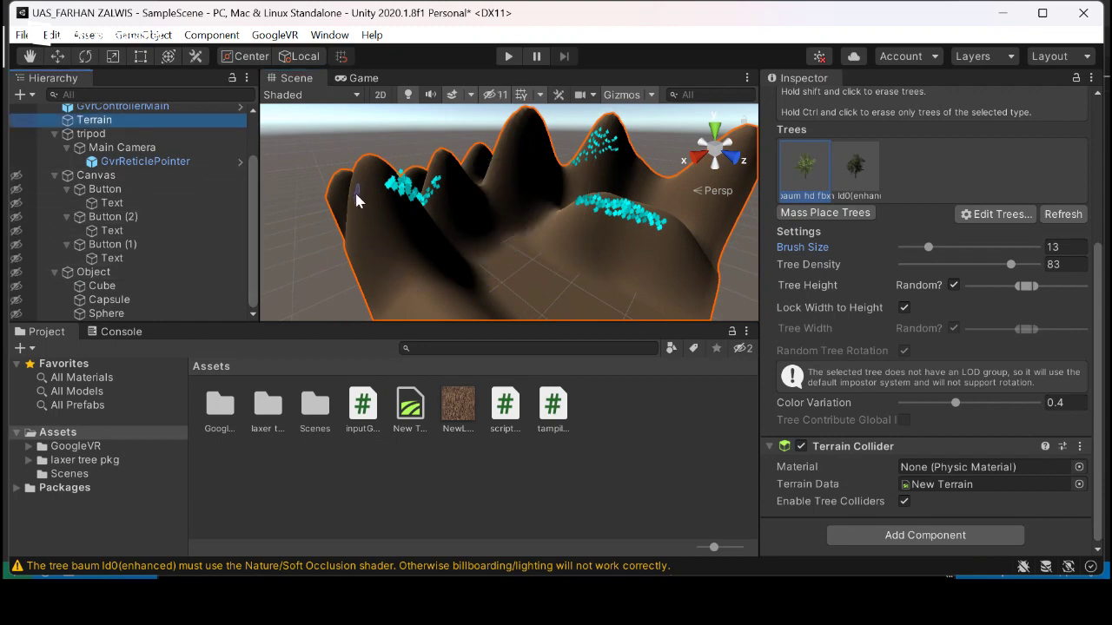
# - Paint baum hd fbx trees down the left slopes and baum ld0(enhanced) trees over the tall central peak's slope
pyautogui.moveTo(356, 200)
pyautogui.mouseDown()
pyautogui.moveTo(396, 249)
pyautogui.moveTo(423, 241)
pyautogui.moveTo(408, 228)
pyautogui.moveTo(393, 239)
pyautogui.moveTo(425, 243)
pyautogui.moveTo(399, 284)
pyautogui.moveTo(435, 282)
pyautogui.mouseUp()
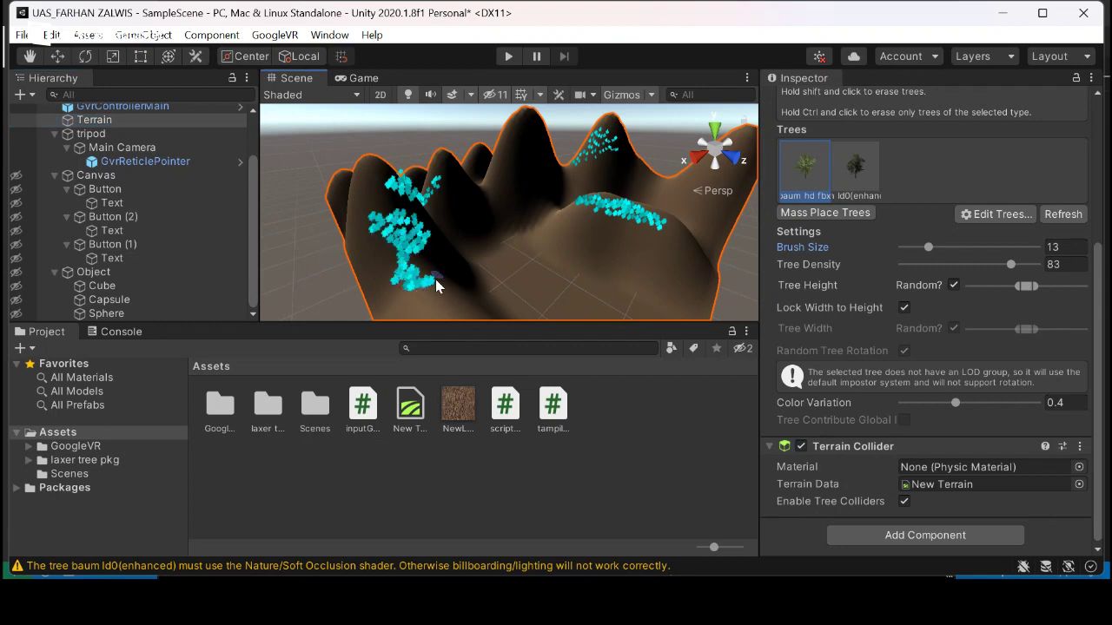
pyautogui.click(847, 182)
pyautogui.moveTo(479, 246)
pyautogui.mouseDown()
pyautogui.moveTo(528, 194)
pyautogui.moveTo(515, 165)
pyautogui.moveTo(465, 201)
pyautogui.moveTo(524, 163)
pyautogui.moveTo(484, 228)
pyautogui.moveTo(508, 192)
pyautogui.moveTo(461, 202)
pyautogui.moveTo(511, 180)
pyautogui.mouseUp()
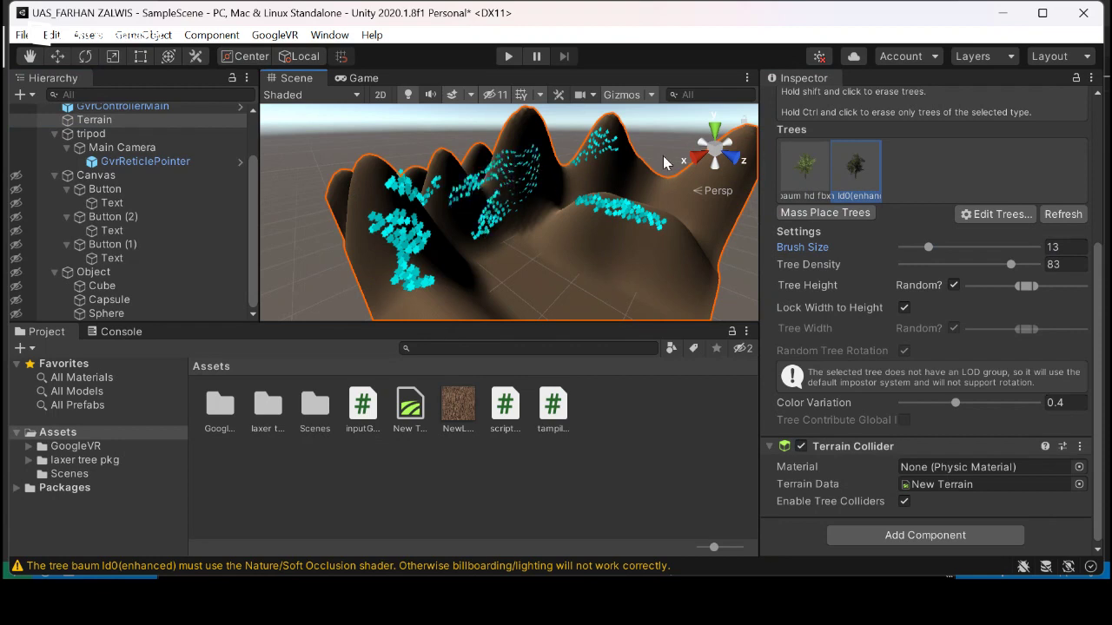
pyautogui.click(787, 167)
pyautogui.moveTo(464, 219)
pyautogui.mouseDown()
pyautogui.moveTo(459, 244)
pyautogui.moveTo(435, 217)
pyautogui.moveTo(465, 222)
pyautogui.moveTo(453, 239)
pyautogui.moveTo(478, 207)
pyautogui.moveTo(463, 228)
pyautogui.moveTo(441, 224)
pyautogui.mouseUp()
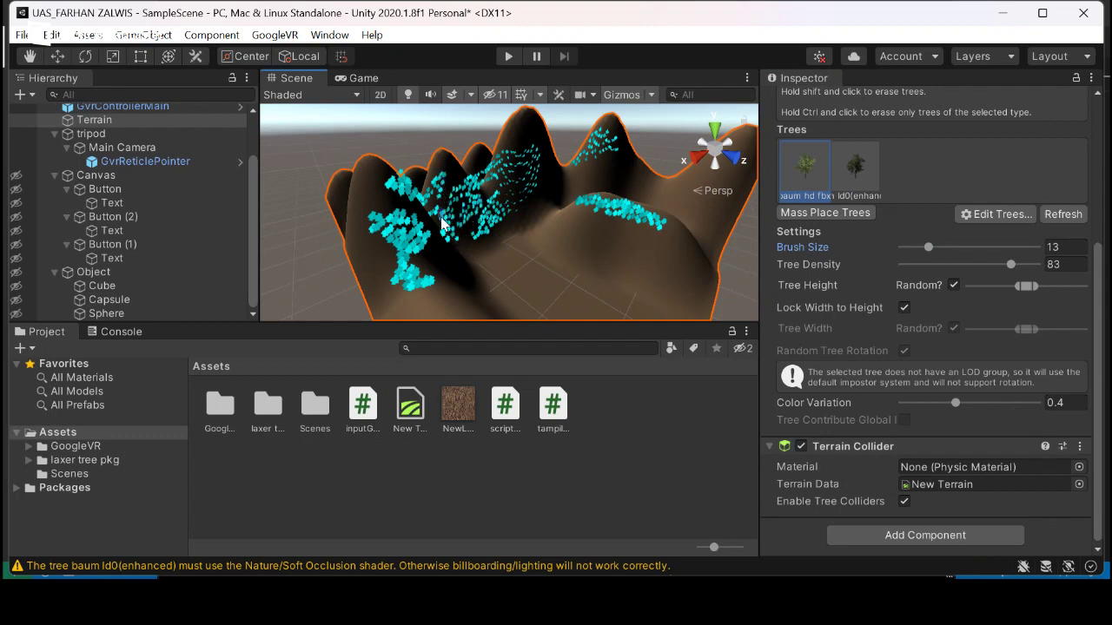
# - Paint more baum hd fbx trees over the right-hand peaks, along the terrain's front edge and on the far-left hill
pyautogui.scroll(-4, 582, 249)
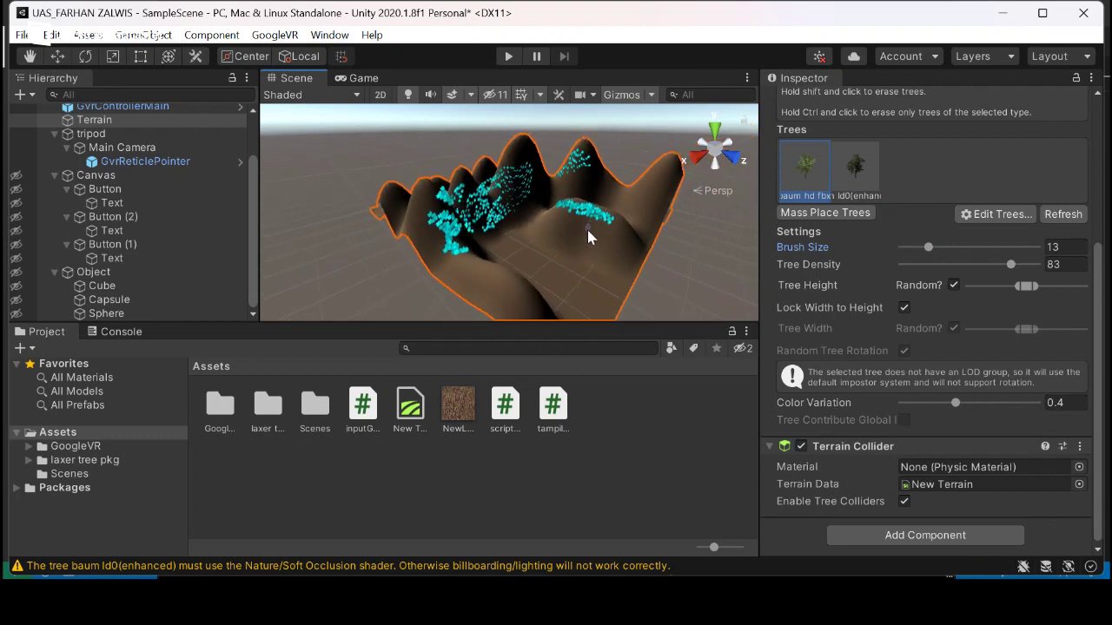
pyautogui.moveTo(606, 187)
pyautogui.mouseDown()
pyautogui.moveTo(644, 192)
pyautogui.moveTo(673, 174)
pyautogui.mouseUp()
pyautogui.moveTo(469, 250)
pyautogui.mouseDown()
pyautogui.moveTo(485, 286)
pyautogui.moveTo(533, 319)
pyautogui.moveTo(566, 319)
pyautogui.moveTo(632, 291)
pyautogui.moveTo(655, 258)
pyautogui.moveTo(639, 274)
pyautogui.moveTo(656, 225)
pyautogui.mouseUp()
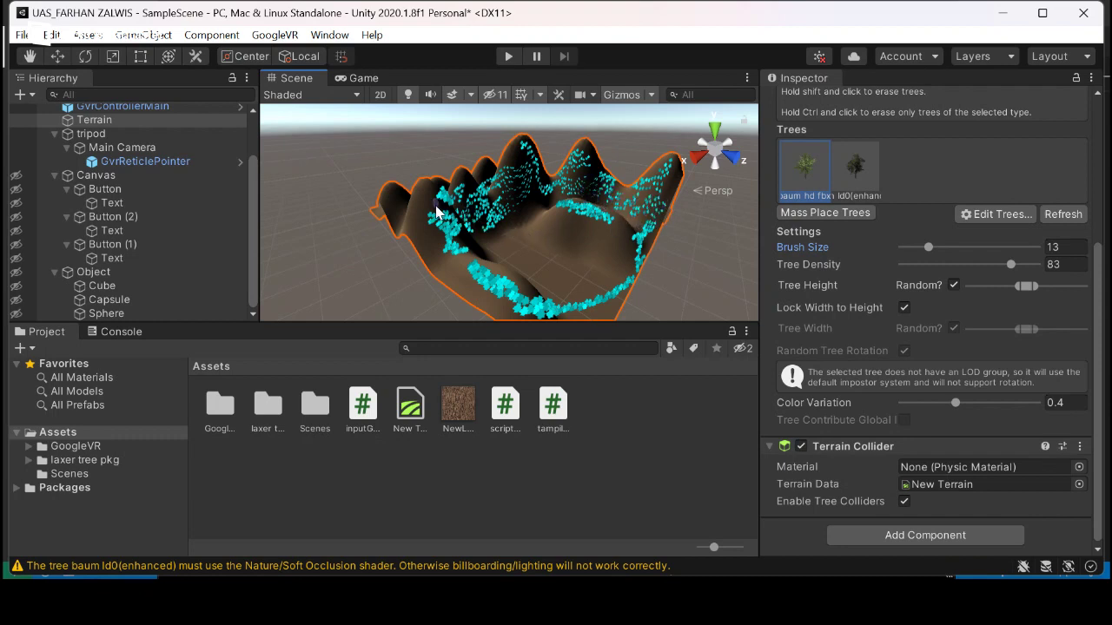
pyautogui.moveTo(396, 207)
pyautogui.mouseDown()
pyautogui.moveTo(405, 235)
pyautogui.moveTo(396, 208)
pyautogui.moveTo(398, 217)
pyautogui.mouseUp()
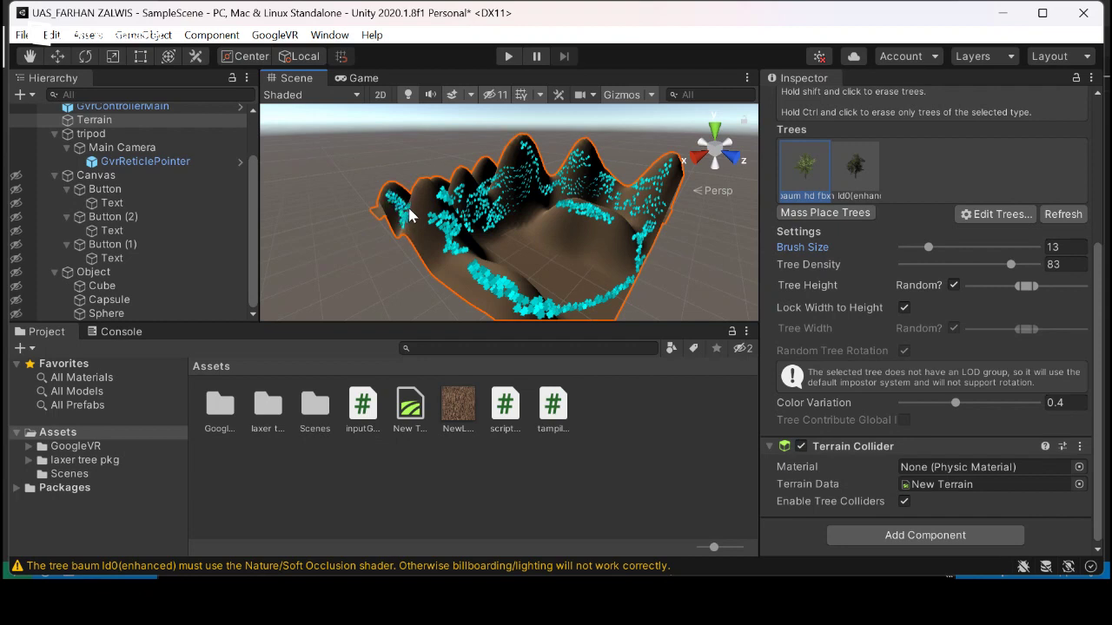
# - Paint baum hd fbx trees down the terrain's left slopes and baum ld0(enhanced) trees along the front-left edge and over the low central hill
pyautogui.moveTo(409, 215)
pyautogui.mouseDown()
pyautogui.moveTo(426, 203)
pyautogui.moveTo(416, 240)
pyautogui.moveTo(423, 219)
pyautogui.moveTo(426, 251)
pyautogui.moveTo(416, 221)
pyautogui.moveTo(425, 251)
pyautogui.mouseUp()
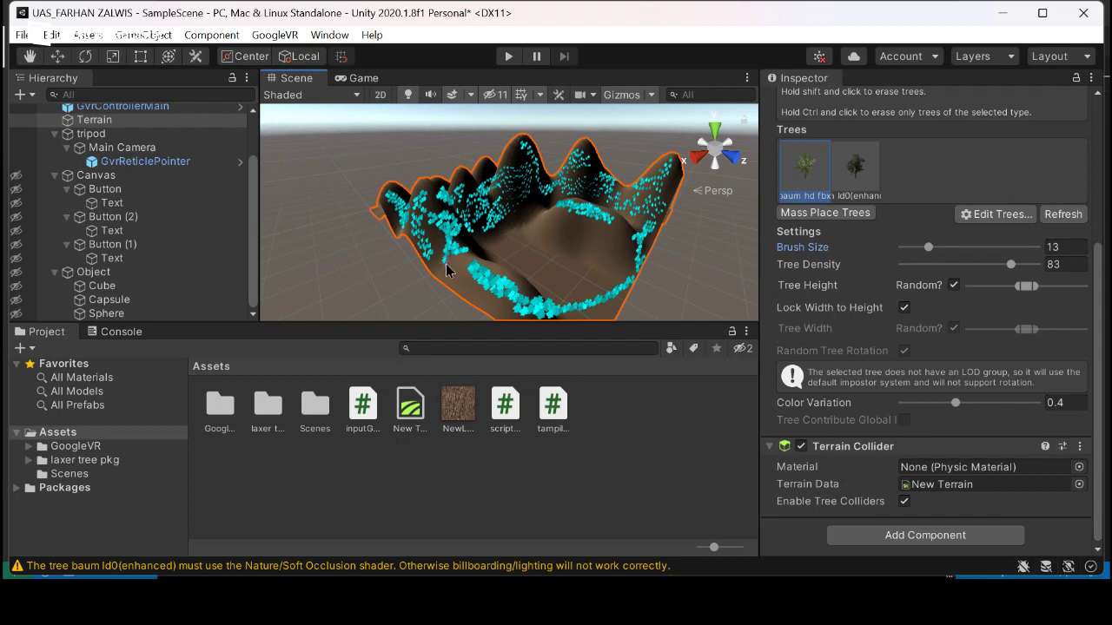
pyautogui.moveTo(432, 205)
pyautogui.mouseDown()
pyautogui.moveTo(423, 195)
pyautogui.moveTo(443, 198)
pyautogui.mouseUp()
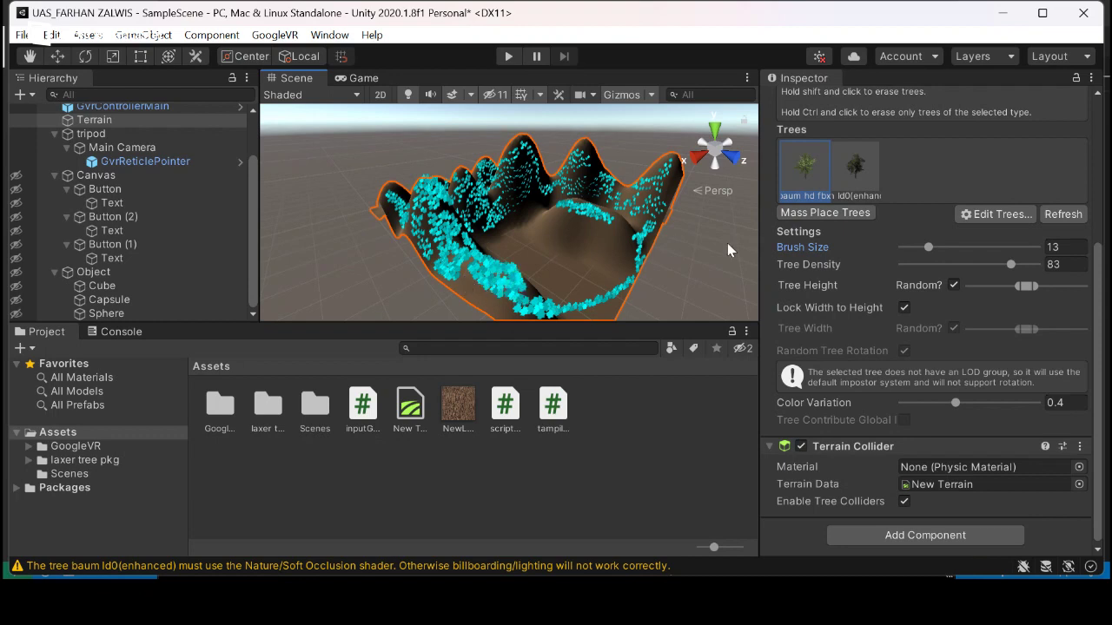
pyautogui.click(835, 172)
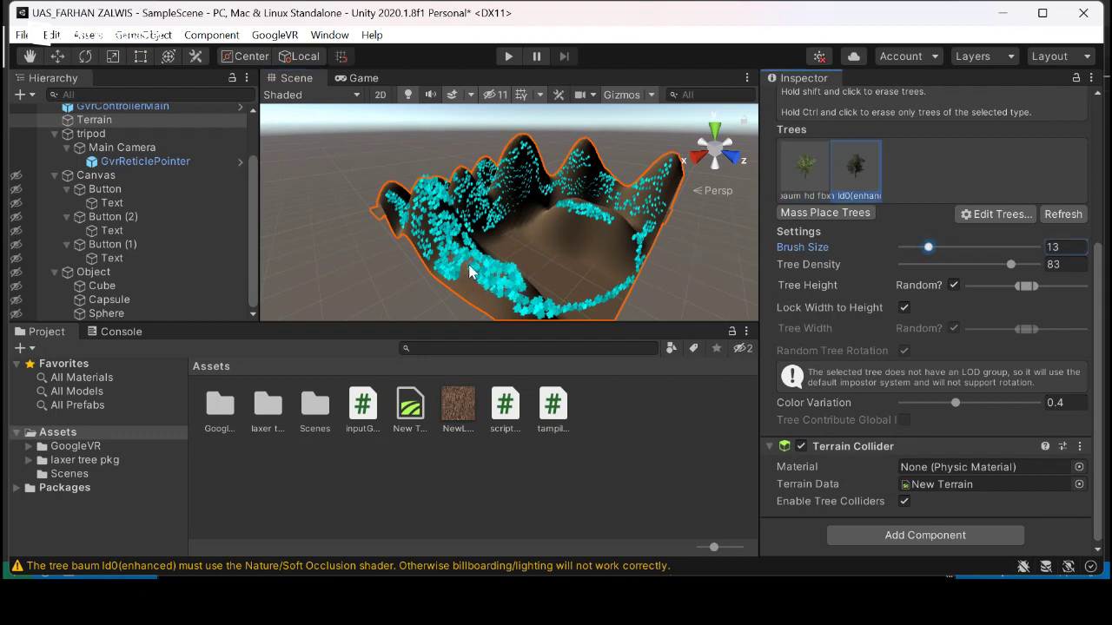
pyautogui.moveTo(469, 271)
pyautogui.mouseDown()
pyautogui.moveTo(511, 316)
pyautogui.moveTo(611, 314)
pyautogui.moveTo(631, 263)
pyautogui.moveTo(620, 232)
pyautogui.moveTo(629, 224)
pyautogui.moveTo(630, 243)
pyautogui.moveTo(615, 249)
pyautogui.moveTo(612, 229)
pyautogui.moveTo(578, 245)
pyautogui.moveTo(564, 224)
pyautogui.moveTo(576, 223)
pyautogui.moveTo(583, 233)
pyautogui.moveTo(561, 238)
pyautogui.moveTo(555, 226)
pyautogui.moveTo(566, 221)
pyautogui.moveTo(552, 241)
pyautogui.moveTo(543, 233)
pyautogui.moveTo(608, 241)
pyautogui.mouseUp()
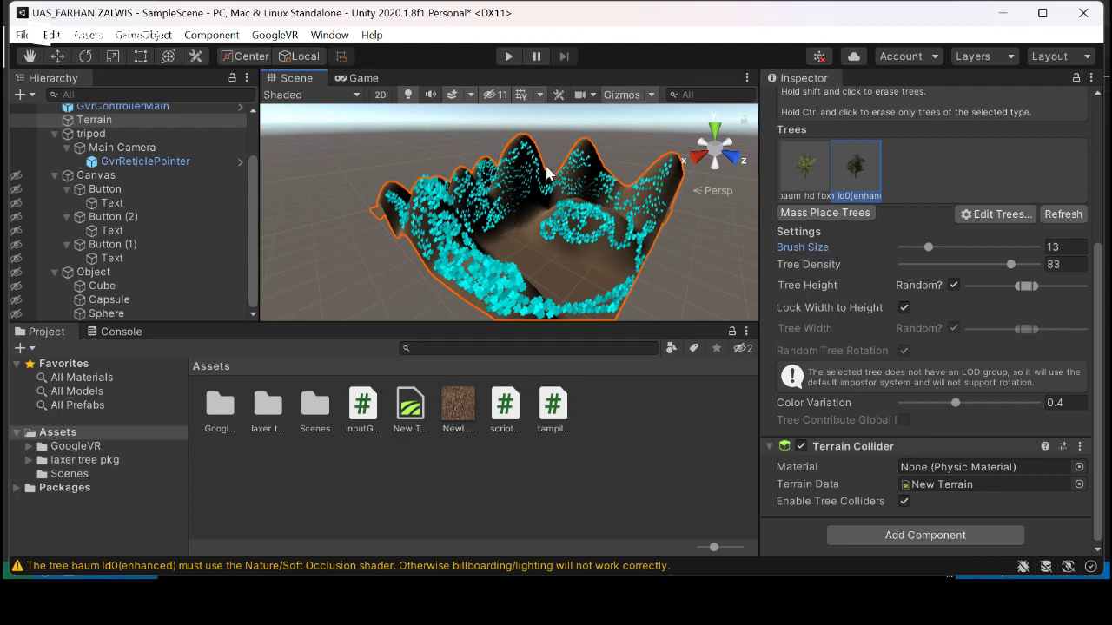
# - Run the scene and look around at the canvas buttons and painted trees, then stop play mode
pyautogui.click(509, 57)
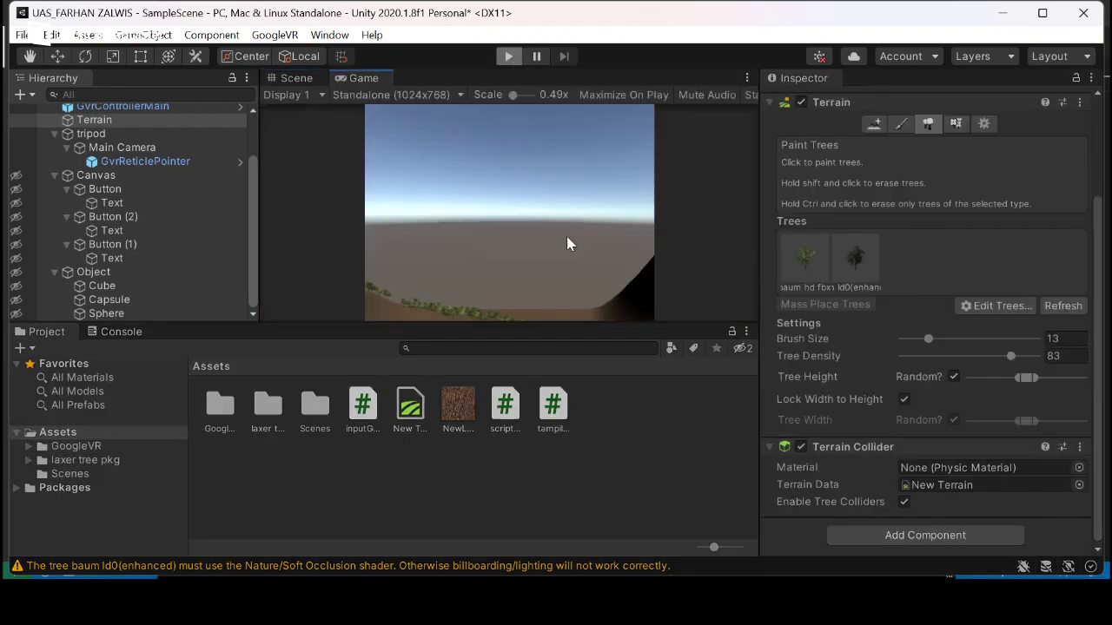
pyautogui.press('alt')
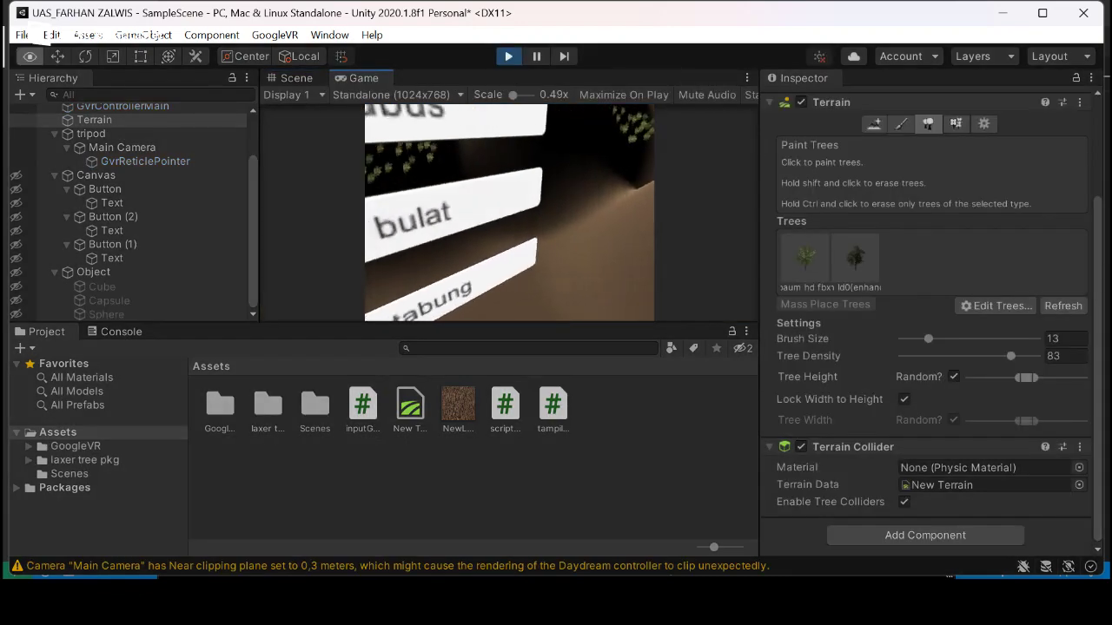
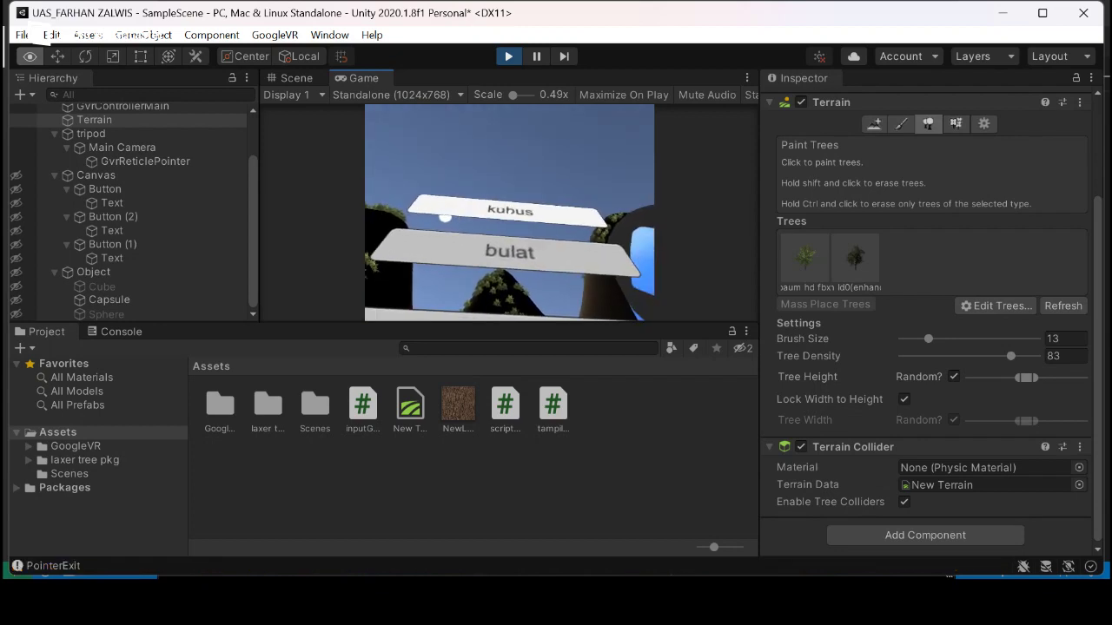
pyautogui.click(509, 57)
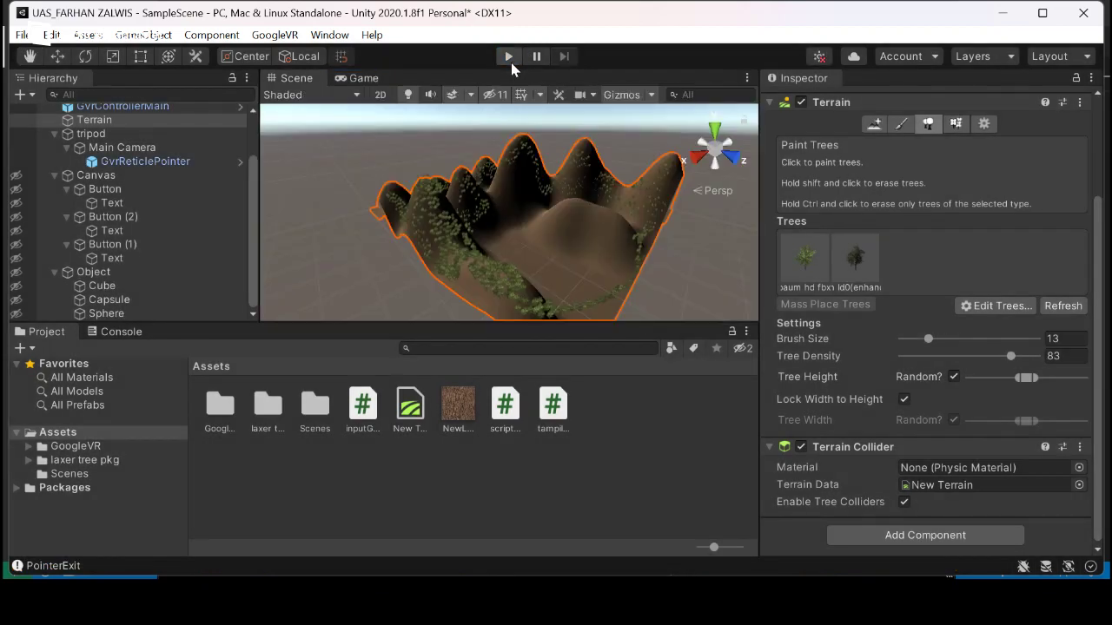
# - Examine the first Button's Input Gaze script and its Pointer Enter, Pointer Exit and Pointer Down events
pyautogui.click(106, 189)
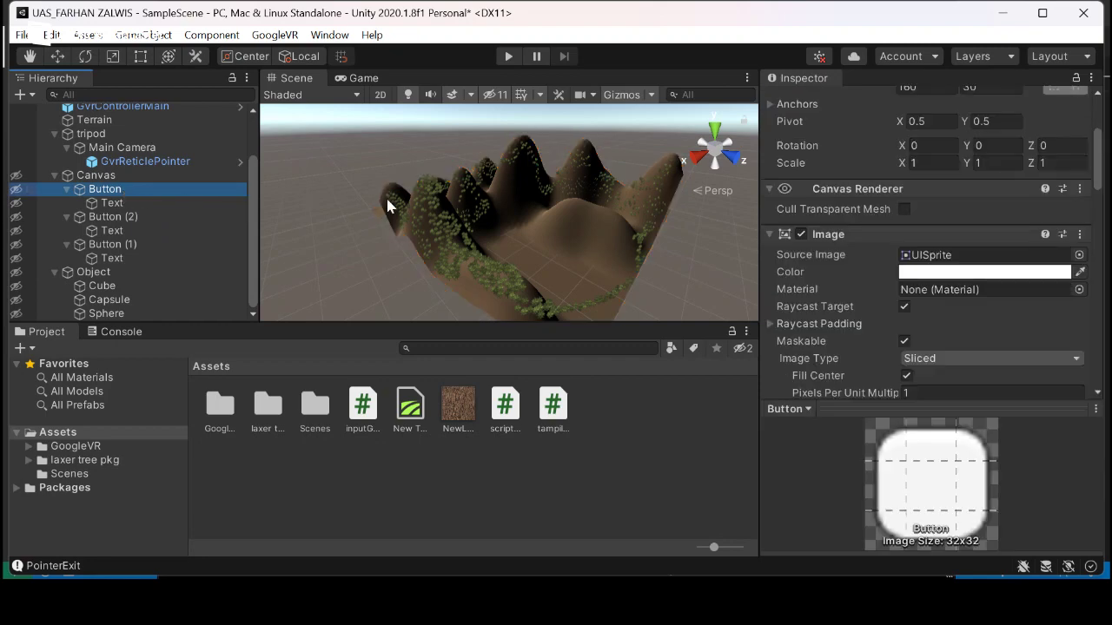
pyautogui.scroll(-8, 956, 323)
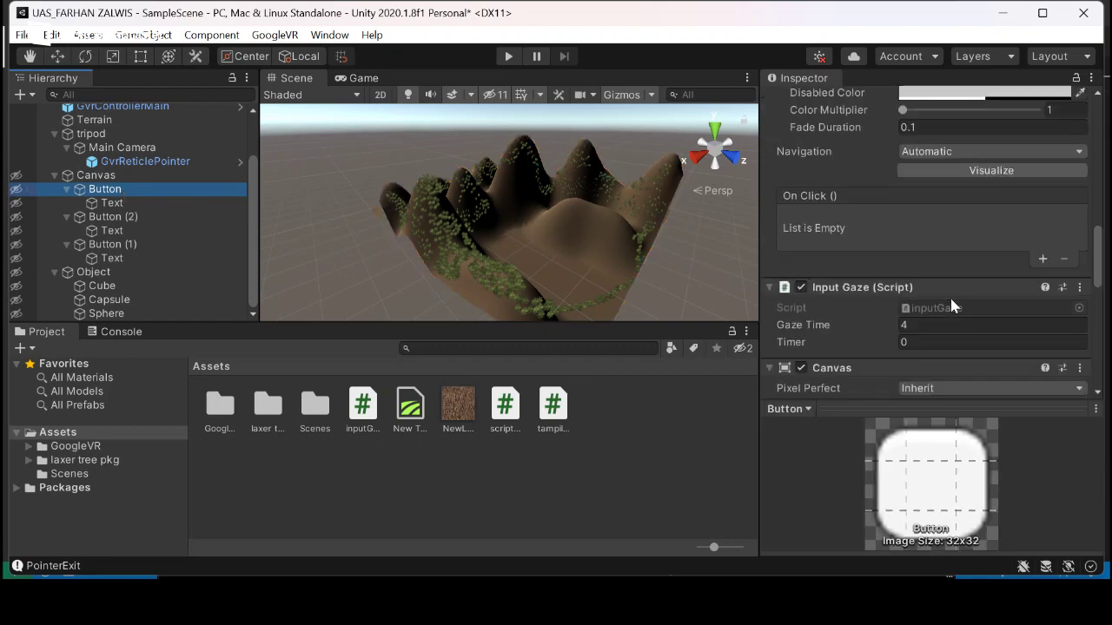
pyautogui.scroll(-5, 952, 296)
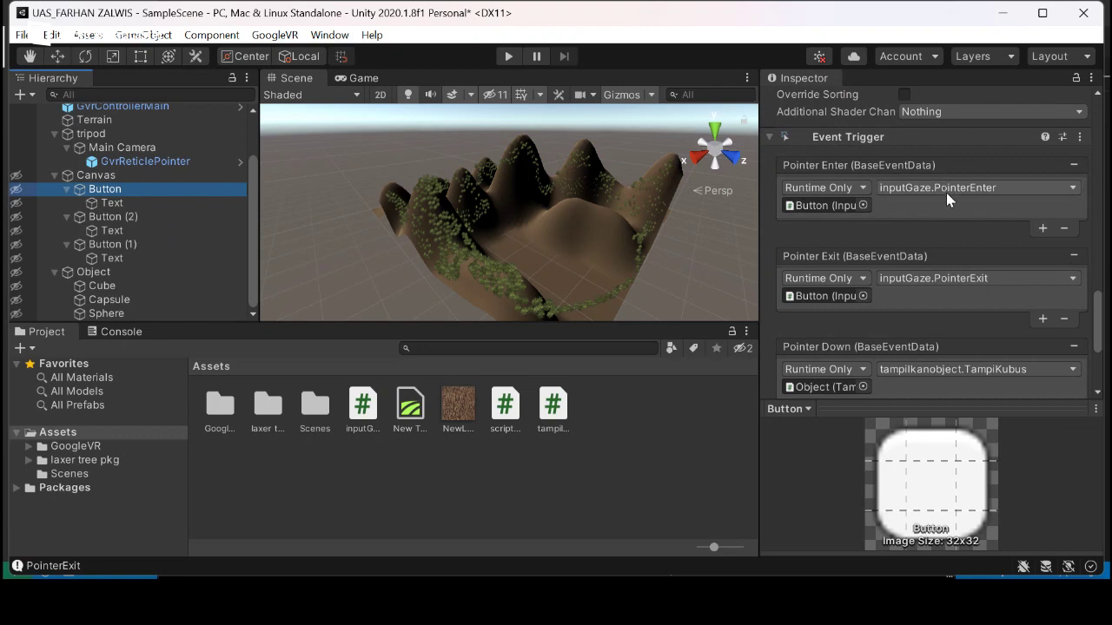
pyautogui.click(959, 376)
pyautogui.click(956, 374)
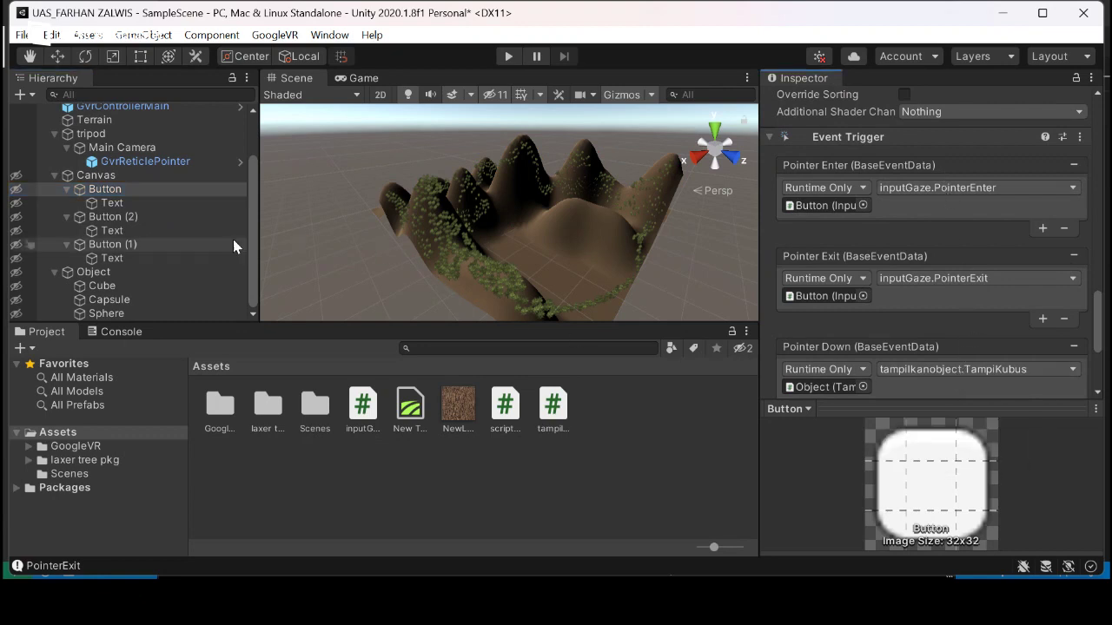
# - Show the Canvas with its children in the Scene view again and replace the tabung label text of Button (2)
pyautogui.click(130, 176)
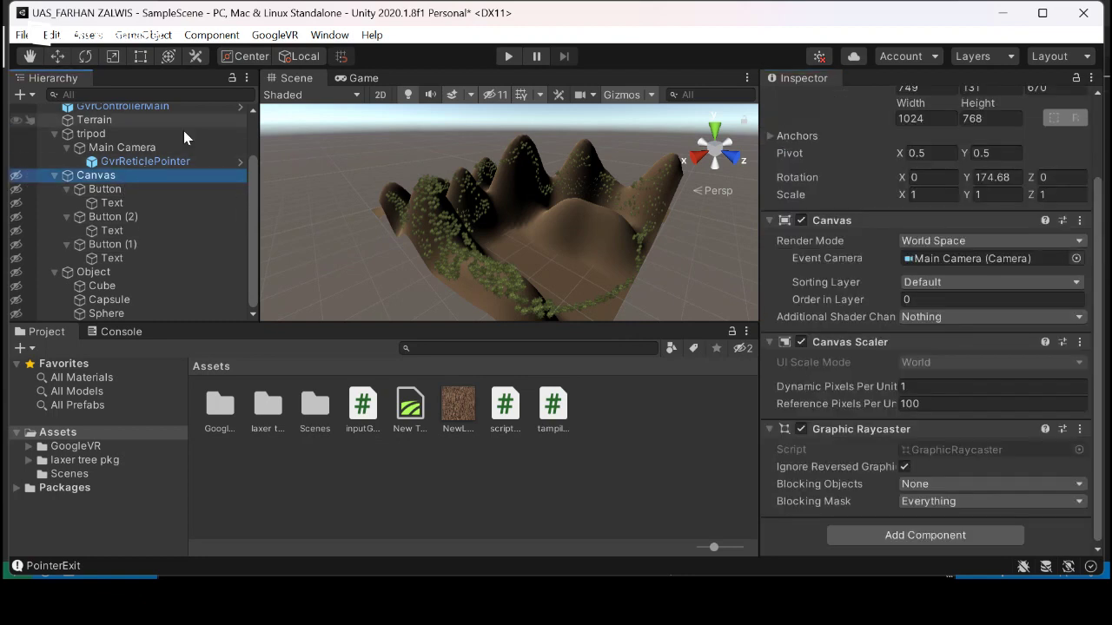
pyautogui.click(17, 175)
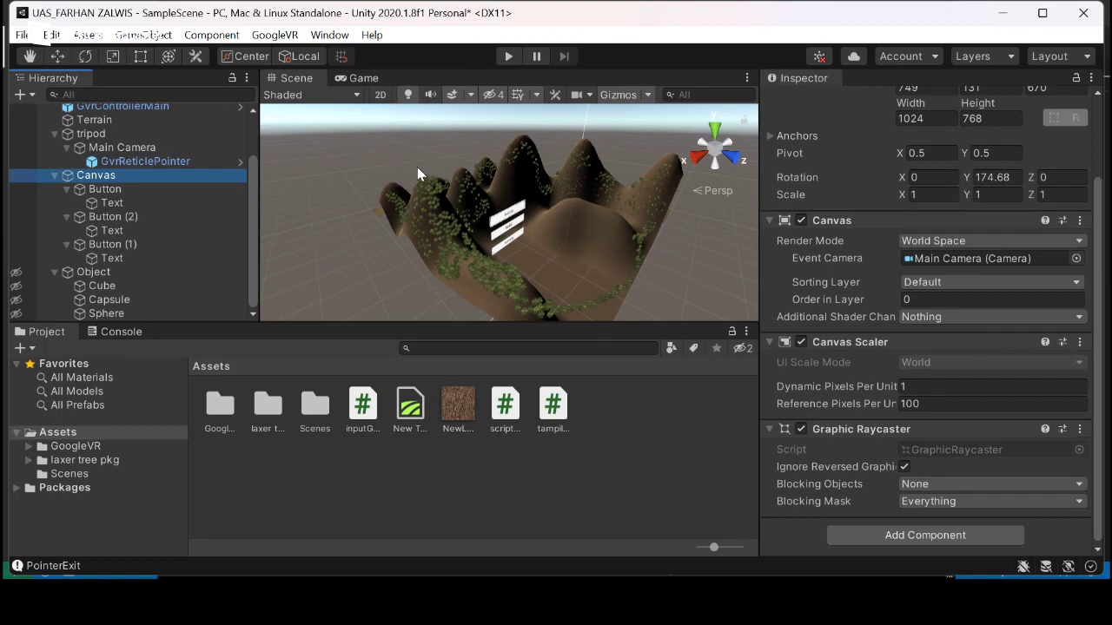
pyautogui.click(135, 228)
pyautogui.click(904, 311)
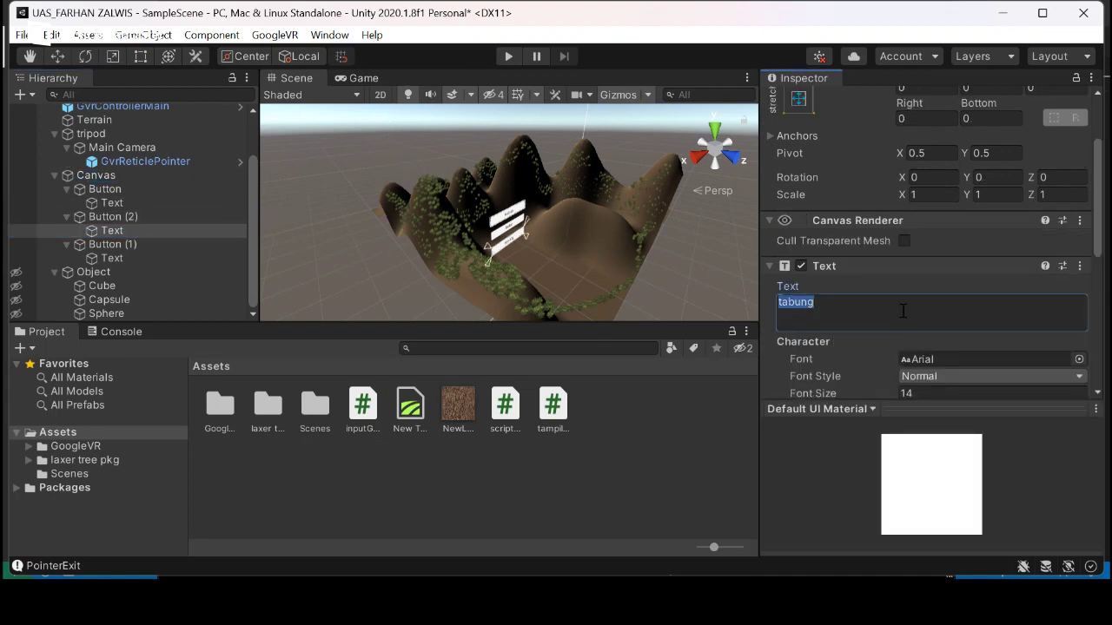
pyautogui.press('BackSpace')
# - Set the label text of Button (1) to tabung and clear the selection
pyautogui.click(95, 258)
pyautogui.click(830, 300)
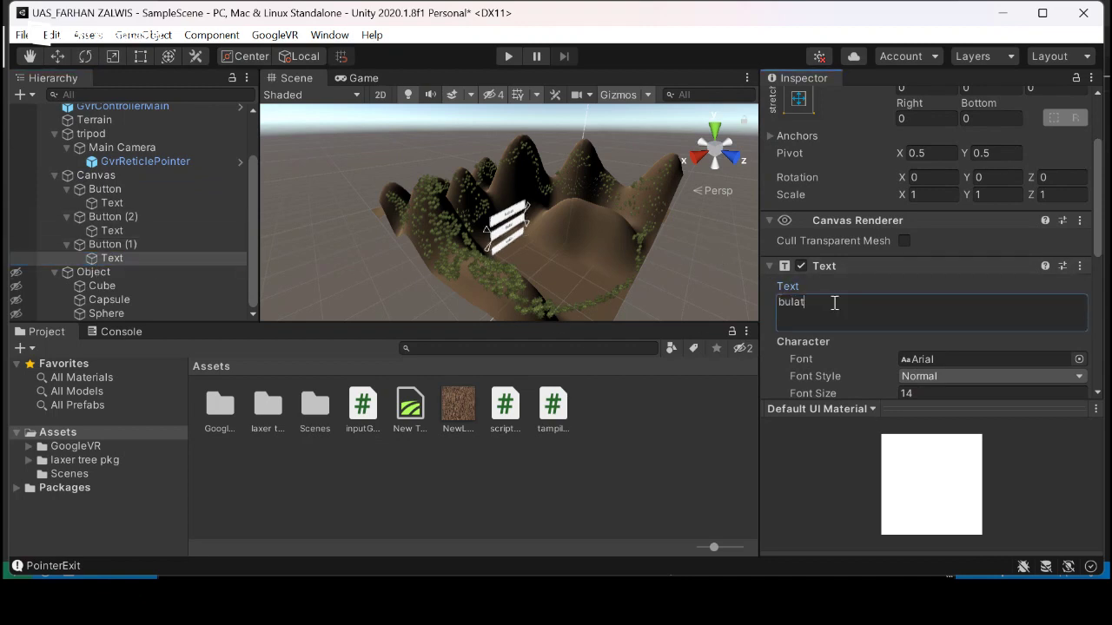
pyautogui.press('BackSpace')
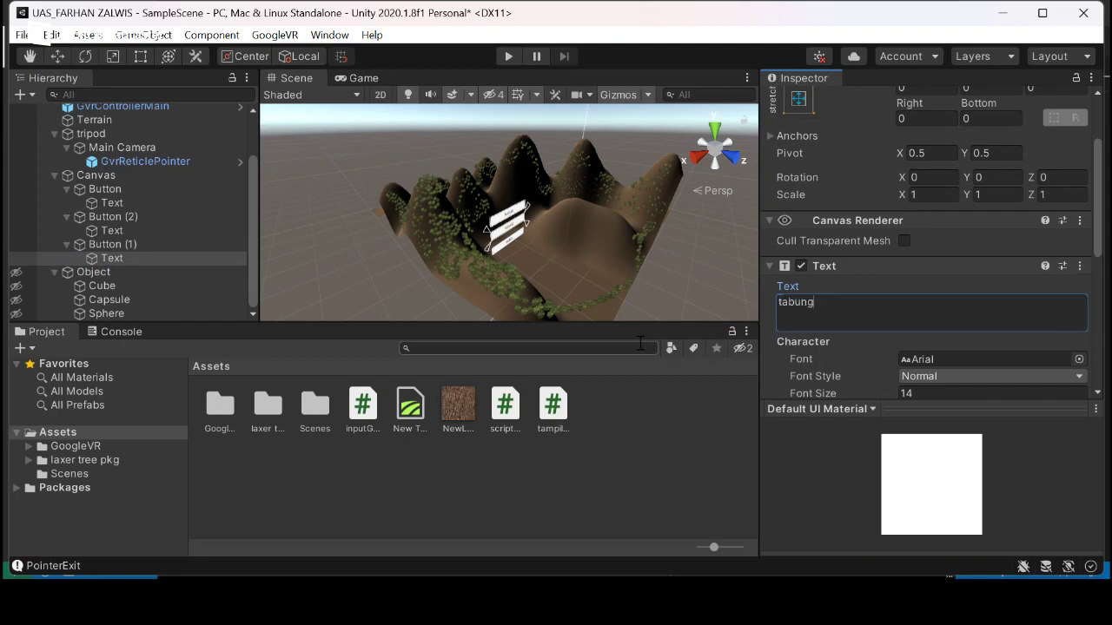
pyautogui.click(653, 298)
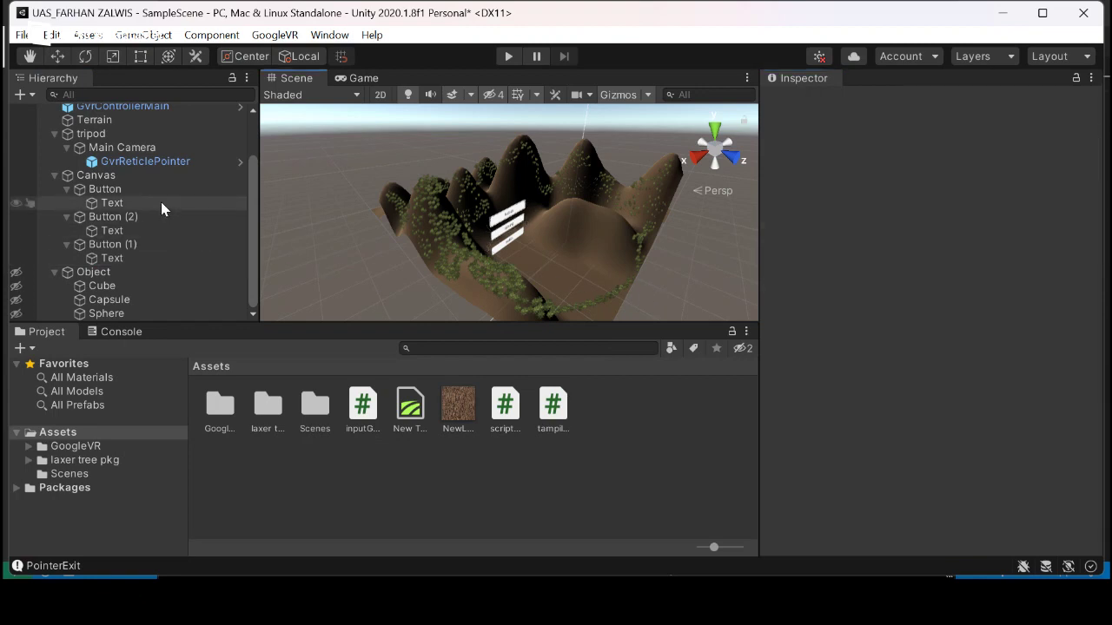
# - Lower the first Button closer to the other two and move Button (1) down to a Pos Y of about -74
pyautogui.click(131, 191)
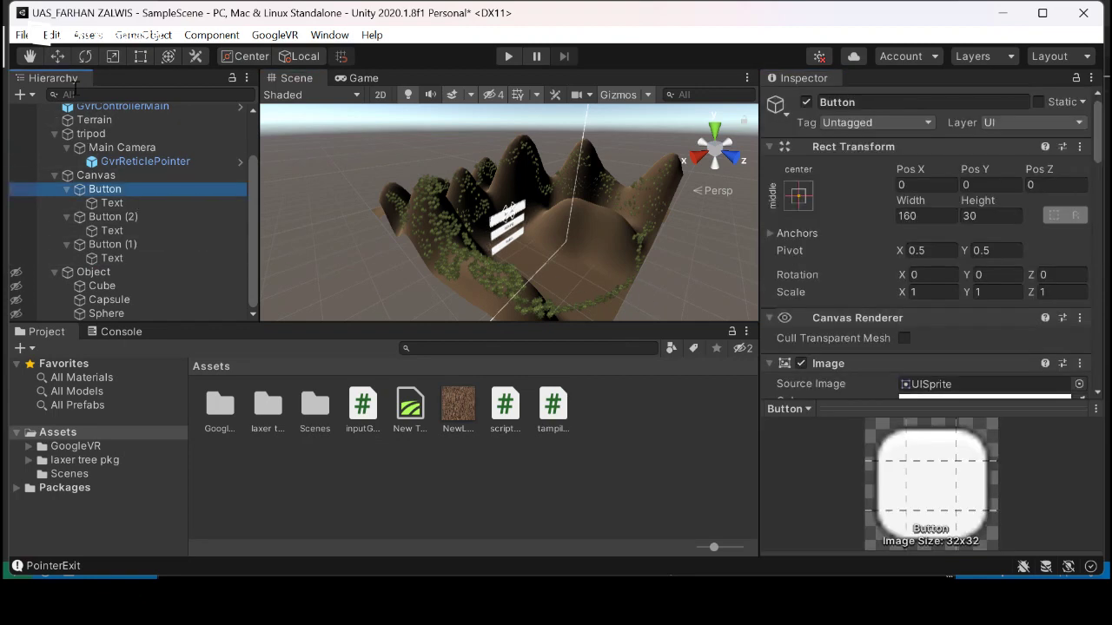
pyautogui.click(57, 58)
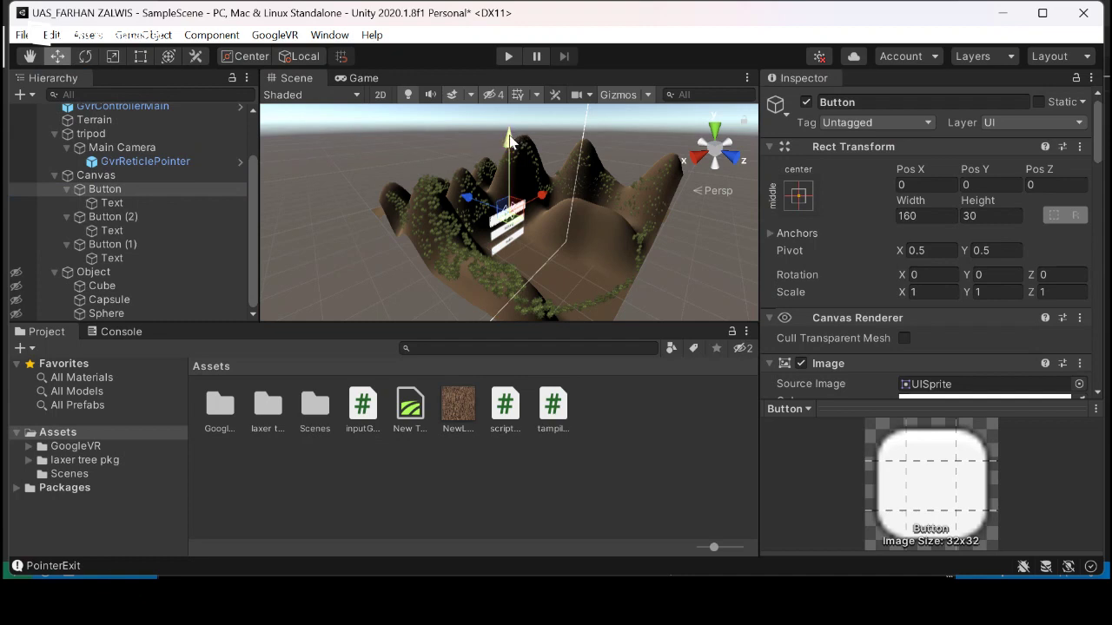
pyautogui.moveTo(511, 141); pyautogui.dragTo(511, 174)
pyautogui.click(231, 217)
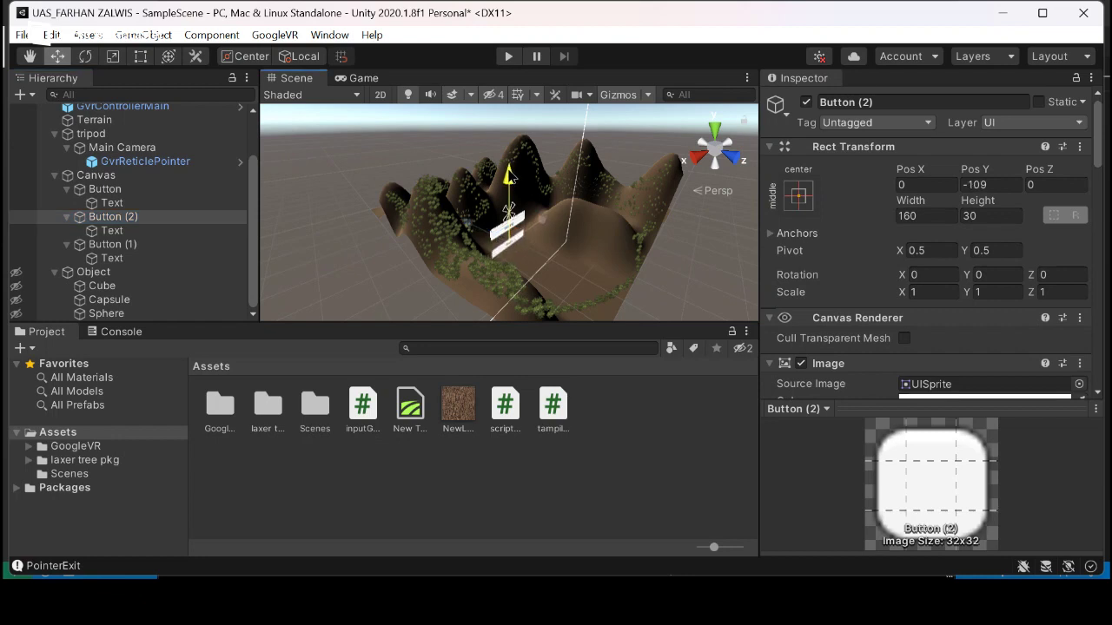
pyautogui.click(183, 244)
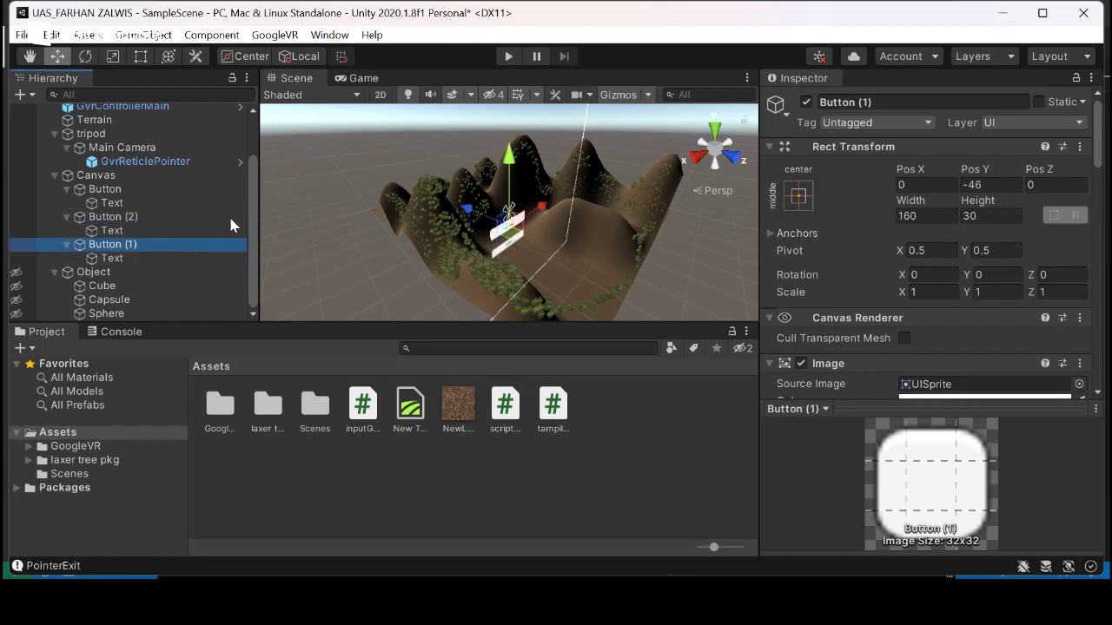
pyautogui.moveTo(501, 149); pyautogui.dragTo(516, 161)
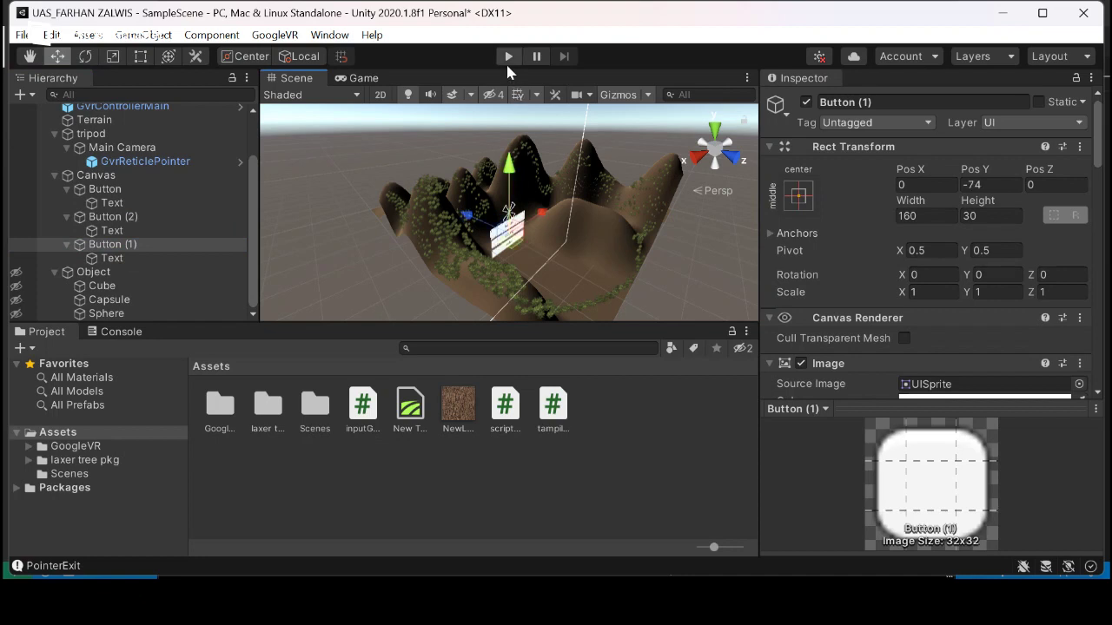
pyautogui.click(391, 221)
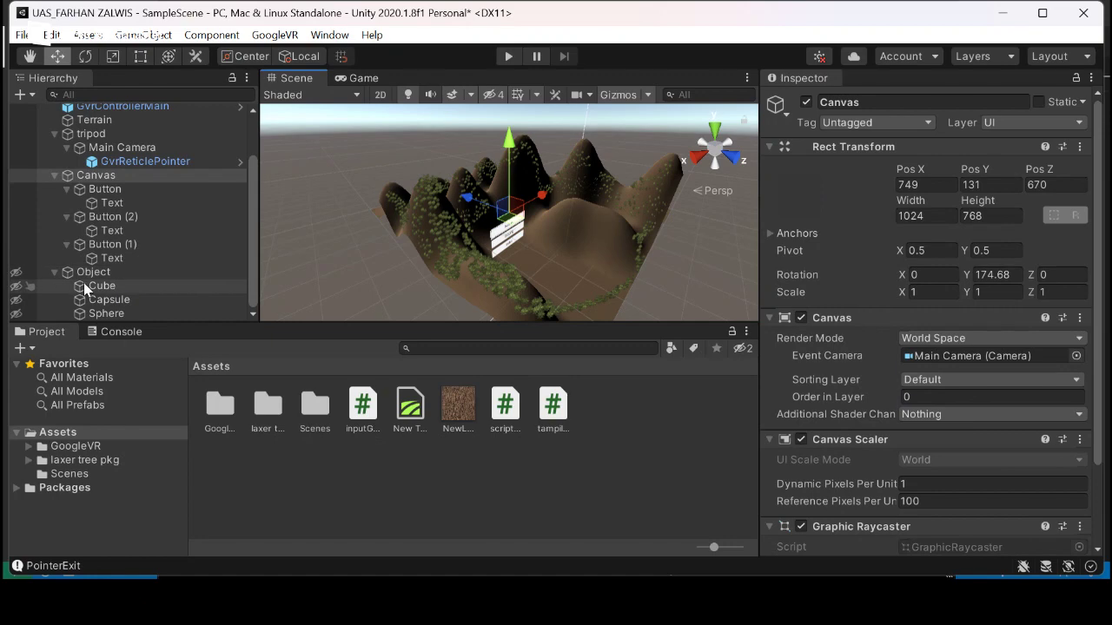
# - Run the scene to test the relabelled and repositioned gaze buttons, then stop play mode
pyautogui.click(510, 56)
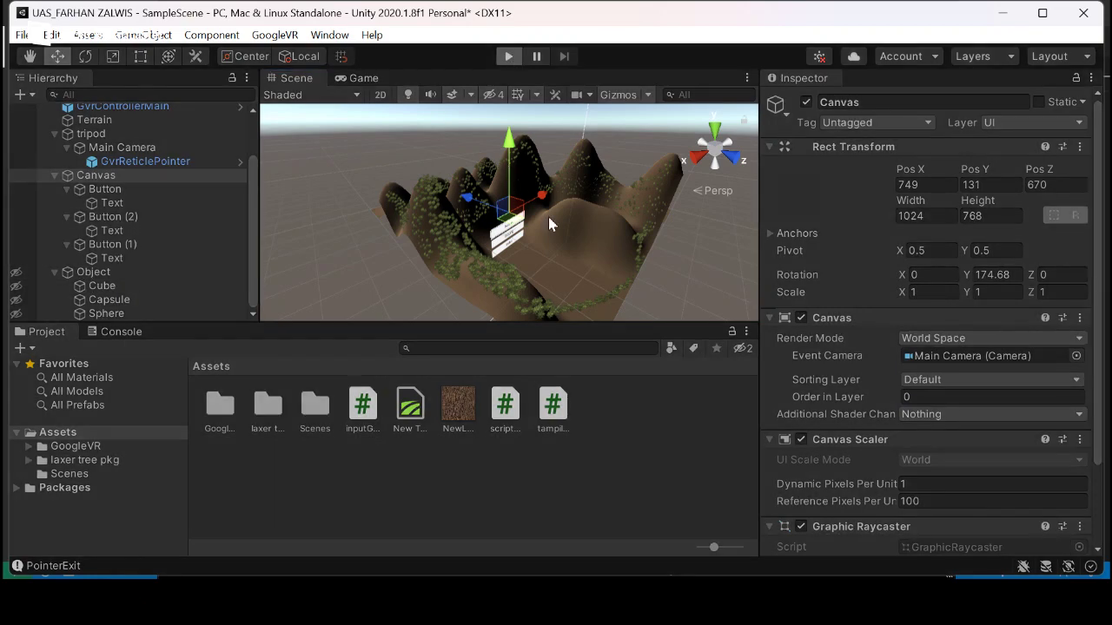
pyautogui.press('alt')
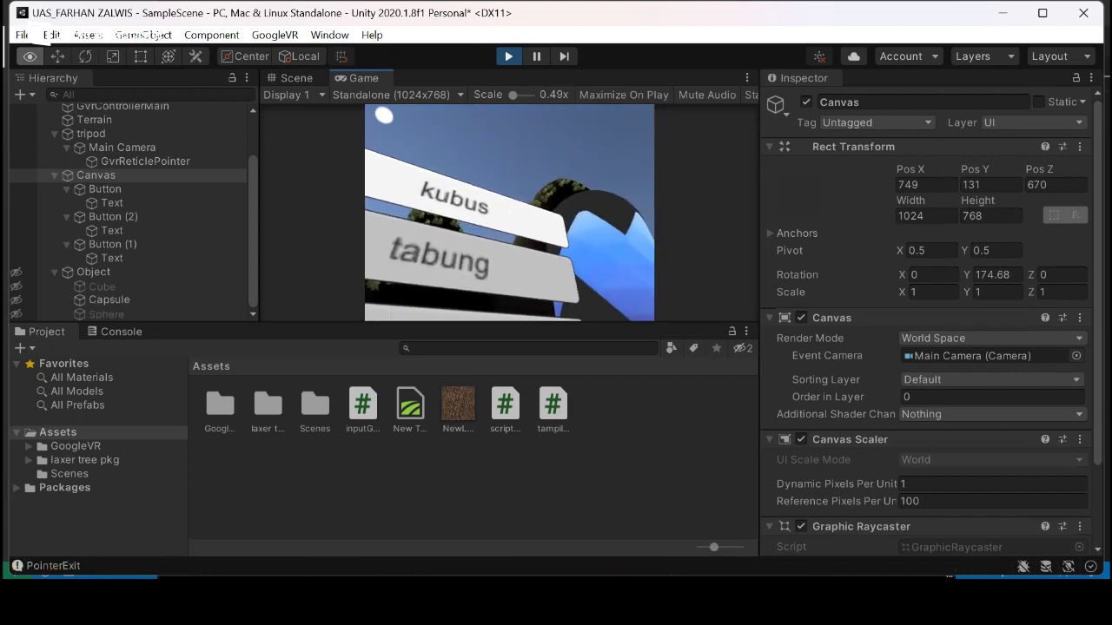
pyautogui.click(508, 55)
# - Review the first Button's components from its image and color settings through Input Gaze, Canvas and Event Trigger
pyautogui.click(179, 189)
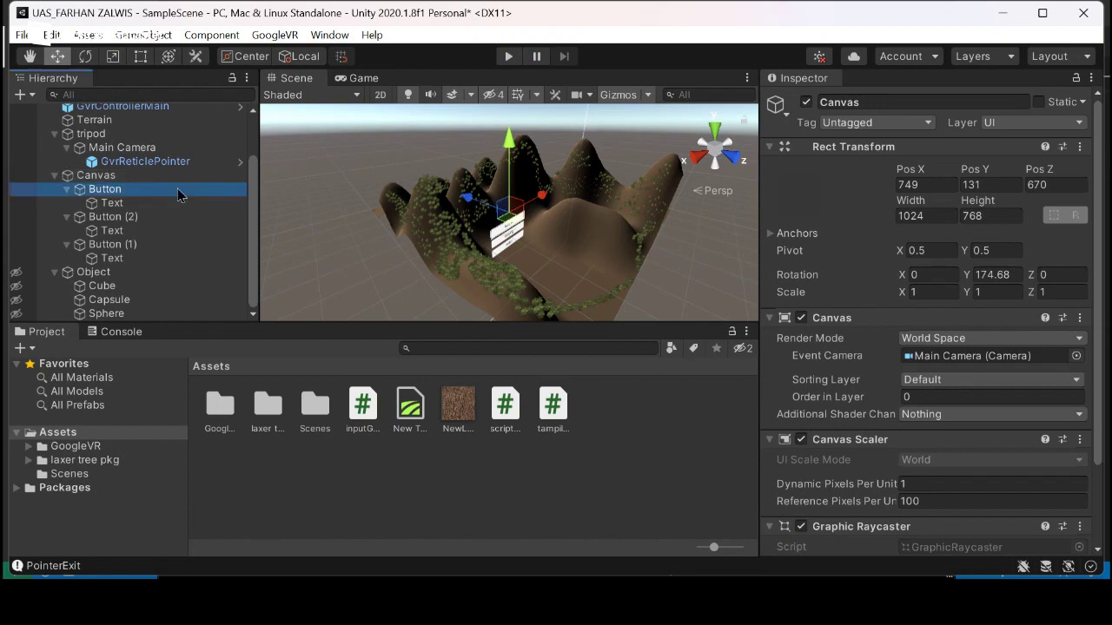
pyautogui.scroll(-9, 882, 288)
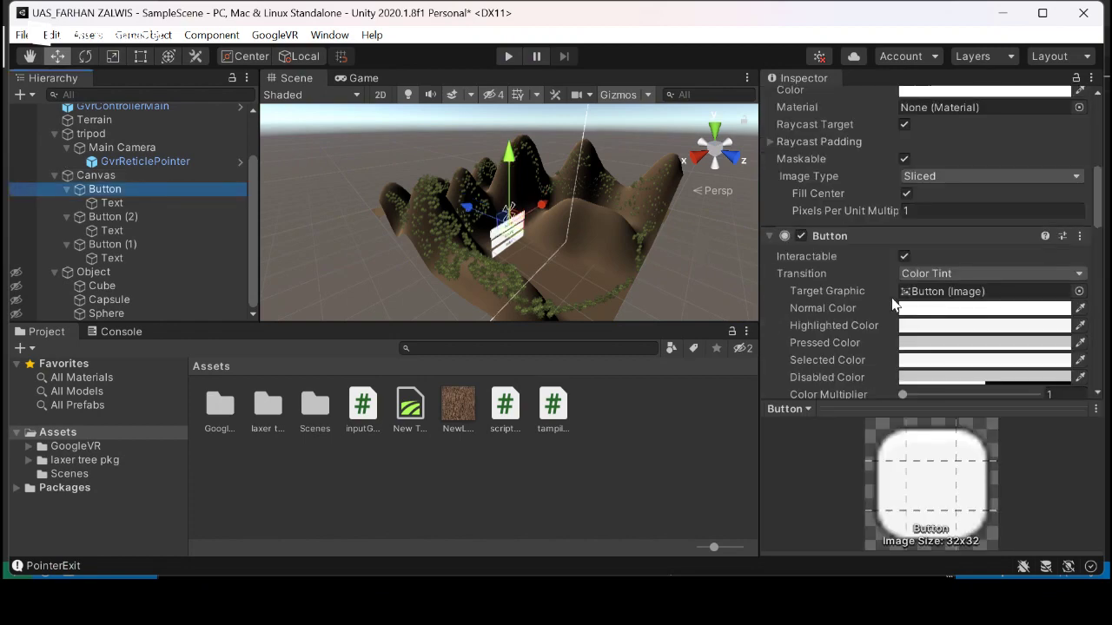
pyautogui.scroll(3, 891, 282)
pyautogui.scroll(-9, 891, 278)
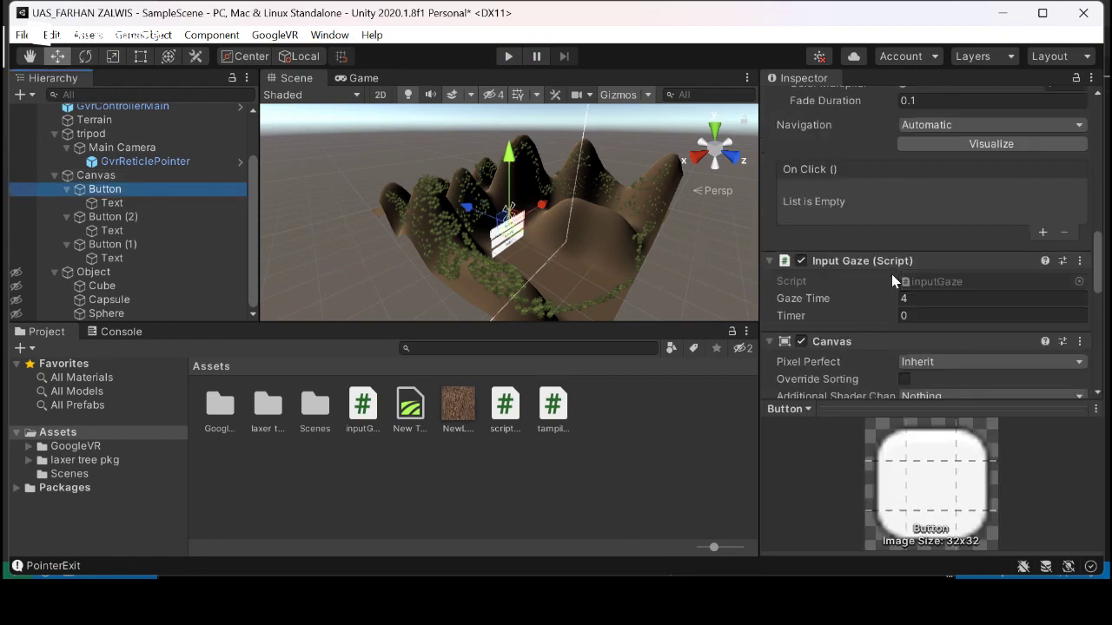
pyautogui.scroll(-8, 891, 273)
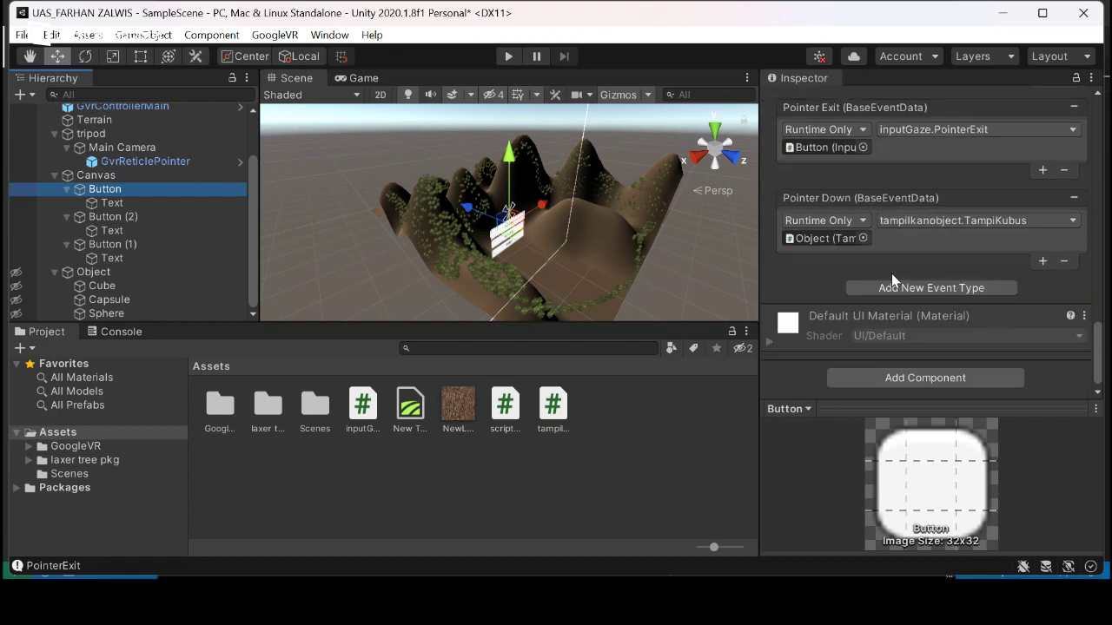
pyautogui.scroll(6, 895, 280)
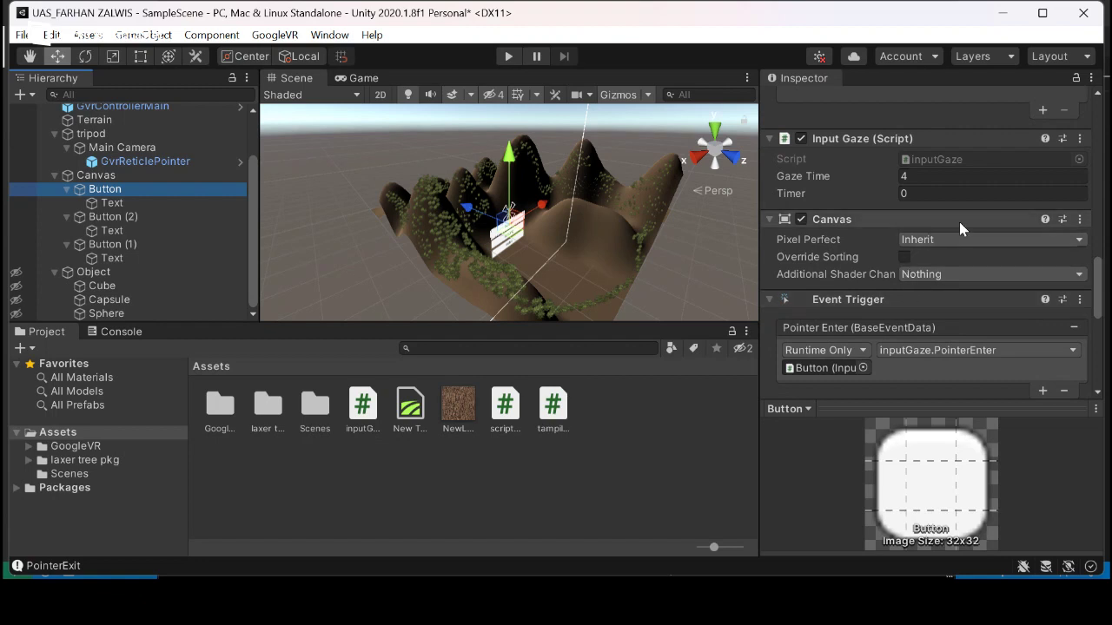
pyautogui.scroll(-4, 962, 223)
pyautogui.scroll(4, 963, 223)
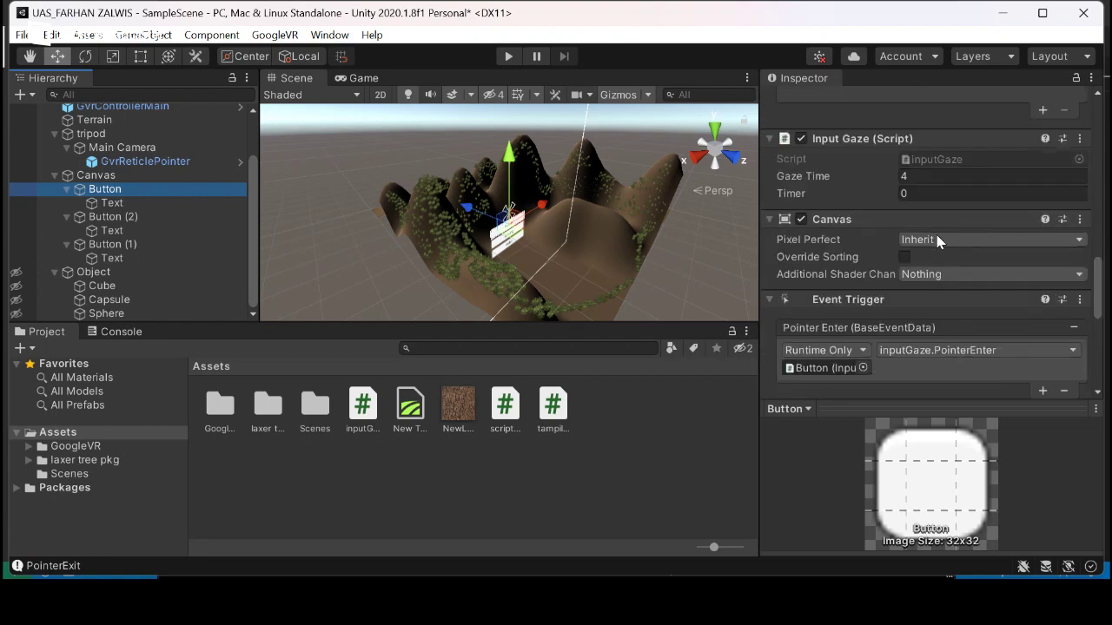
# - Review Button (2)'s Rect Transform, Image and Button component settings
pyautogui.click(67, 190)
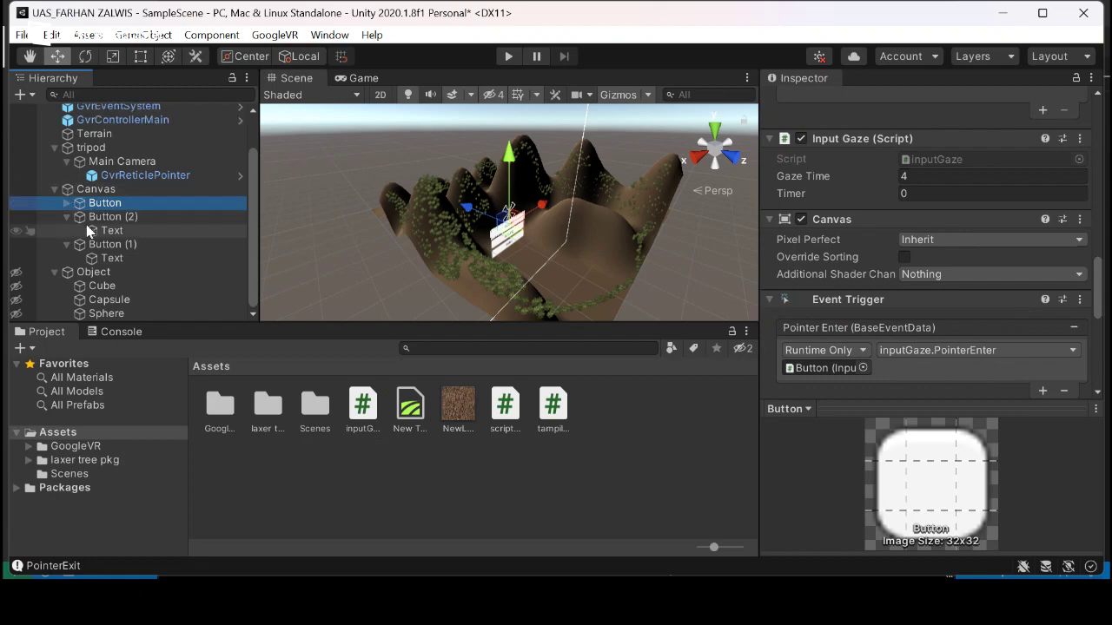
pyautogui.click(91, 218)
pyautogui.scroll(15, 817, 185)
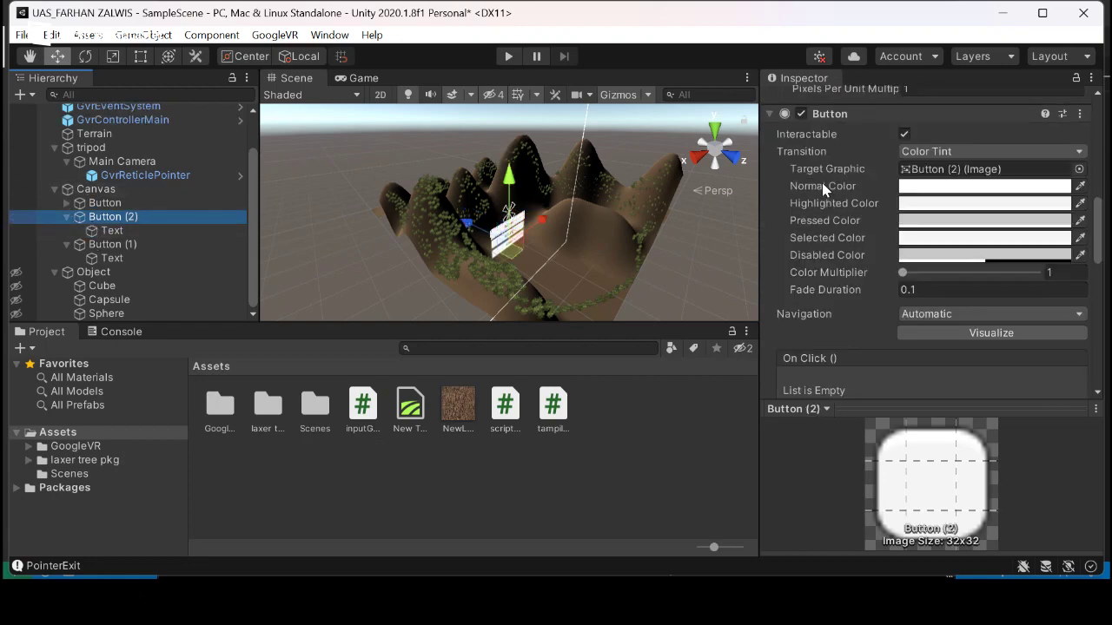
pyautogui.scroll(3, 830, 191)
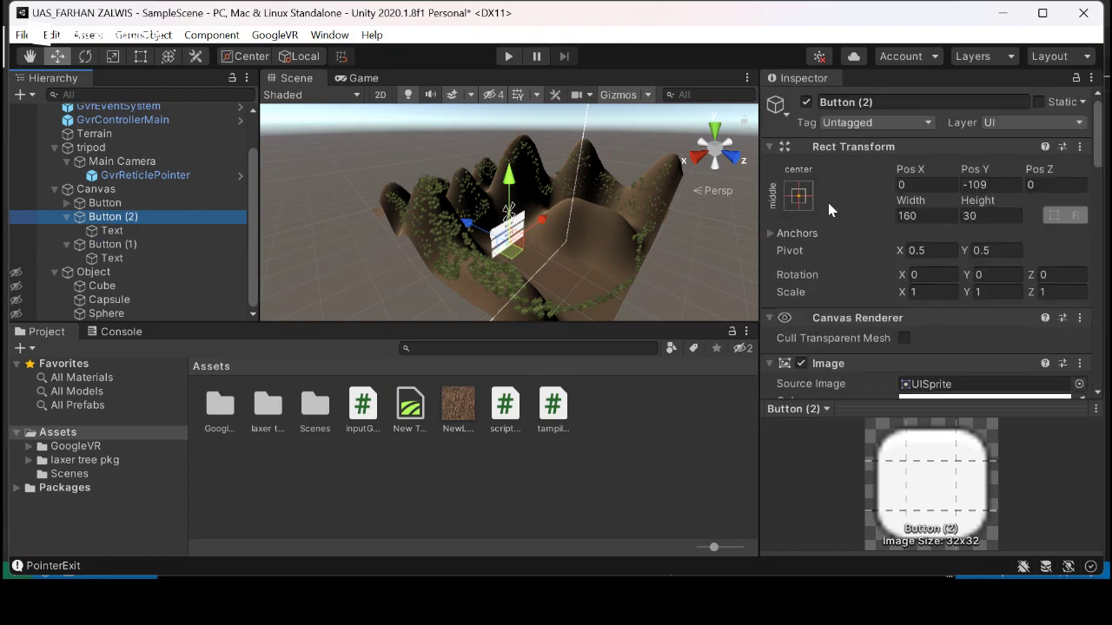
pyautogui.scroll(-7, 873, 296)
pyautogui.scroll(4, 864, 301)
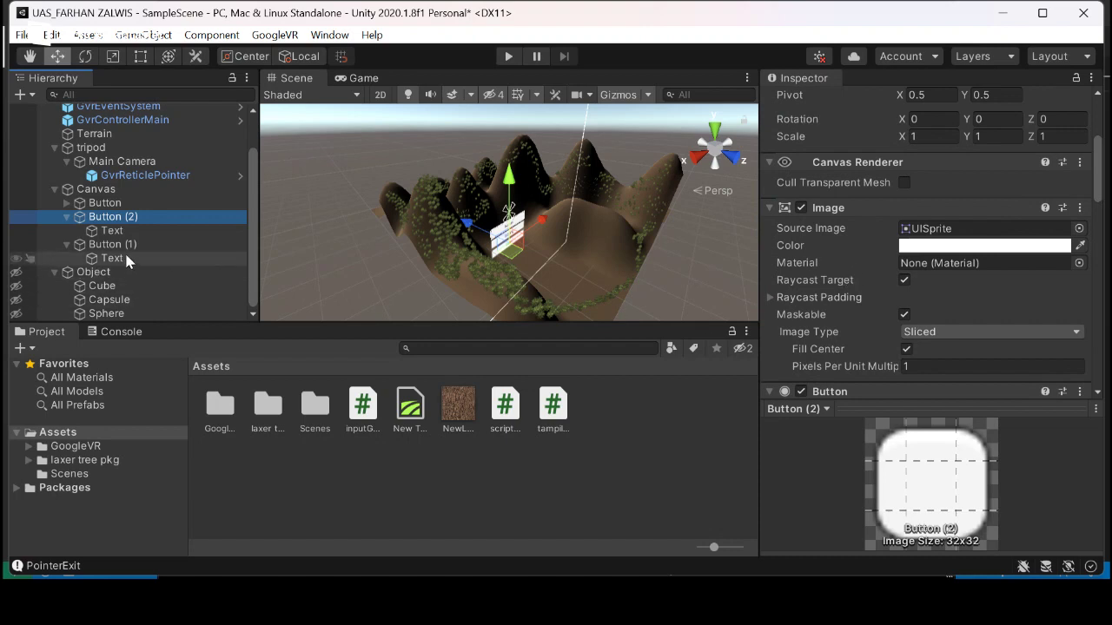
# - Delete the first Button from the Canvas and duplicate Button (2) to replace it
pyautogui.click(131, 202)
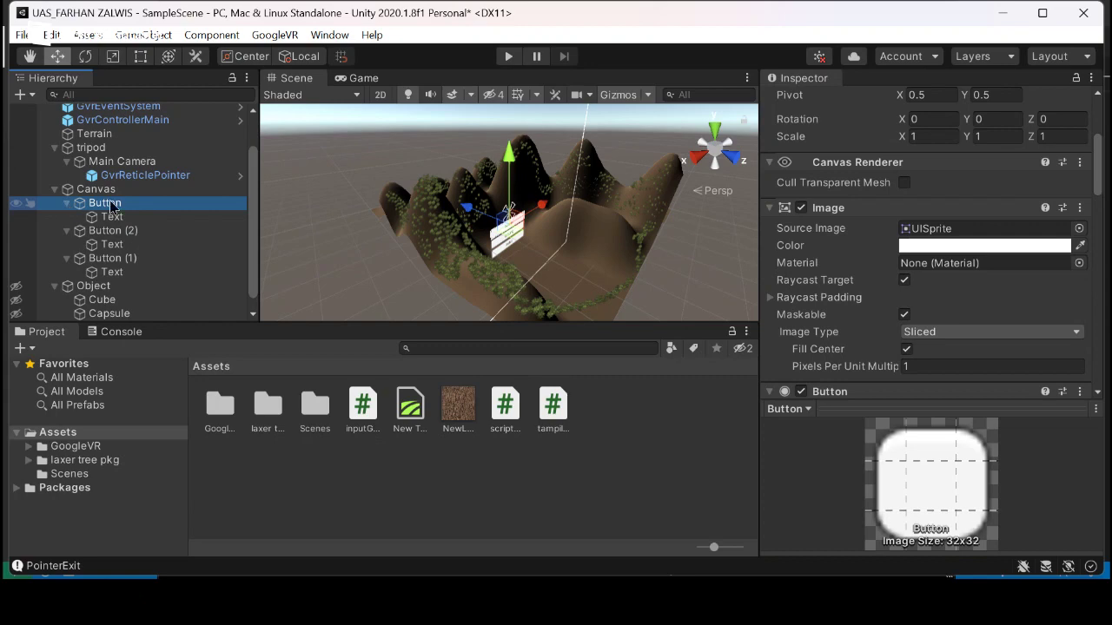
pyautogui.rightClick(110, 202)
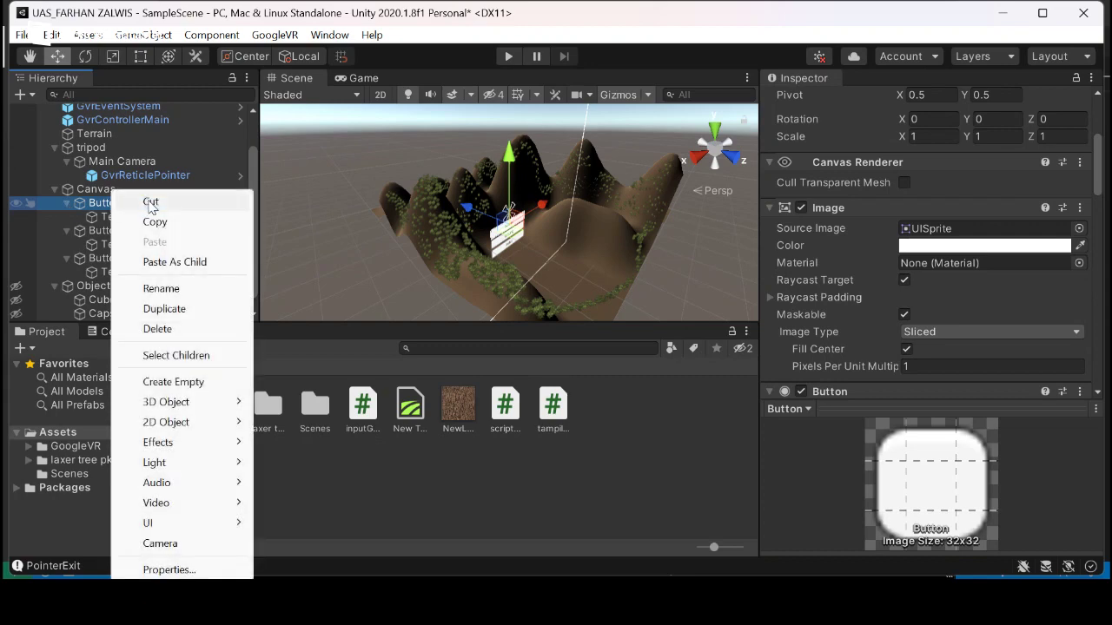
pyautogui.click(179, 328)
pyautogui.rightClick(135, 218)
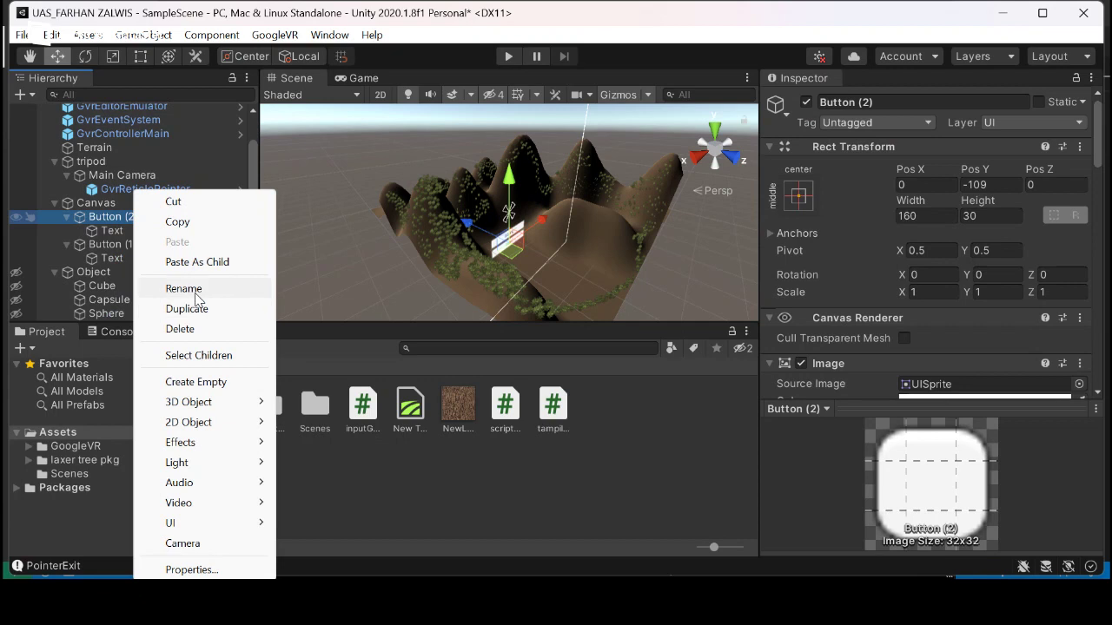
pyautogui.press('Escape')
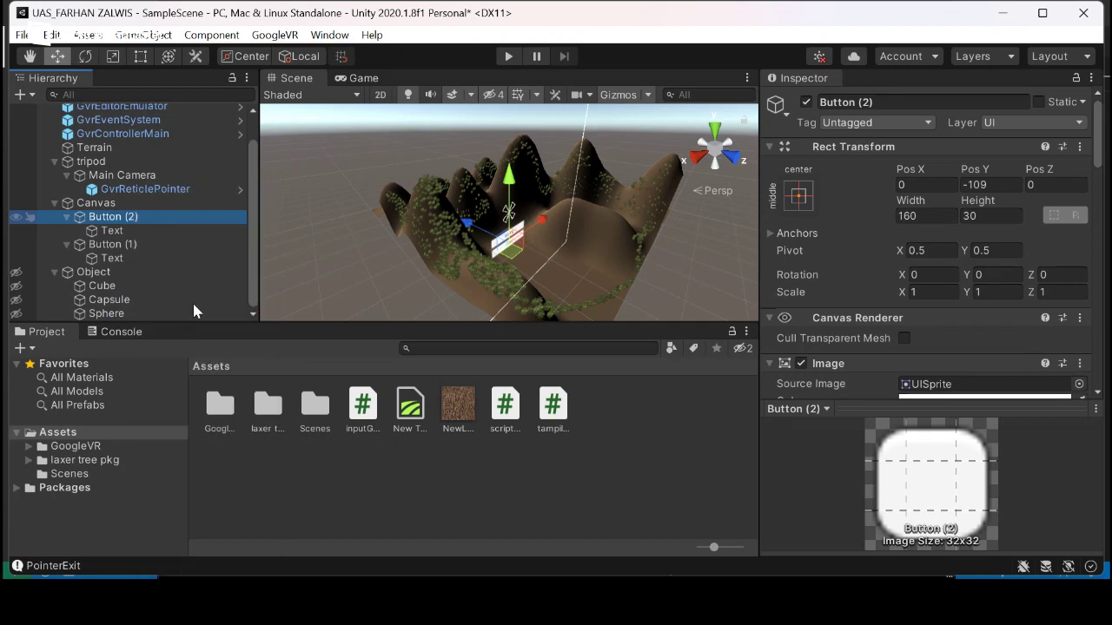
pyautogui.hotkey('ctrl', 'd')
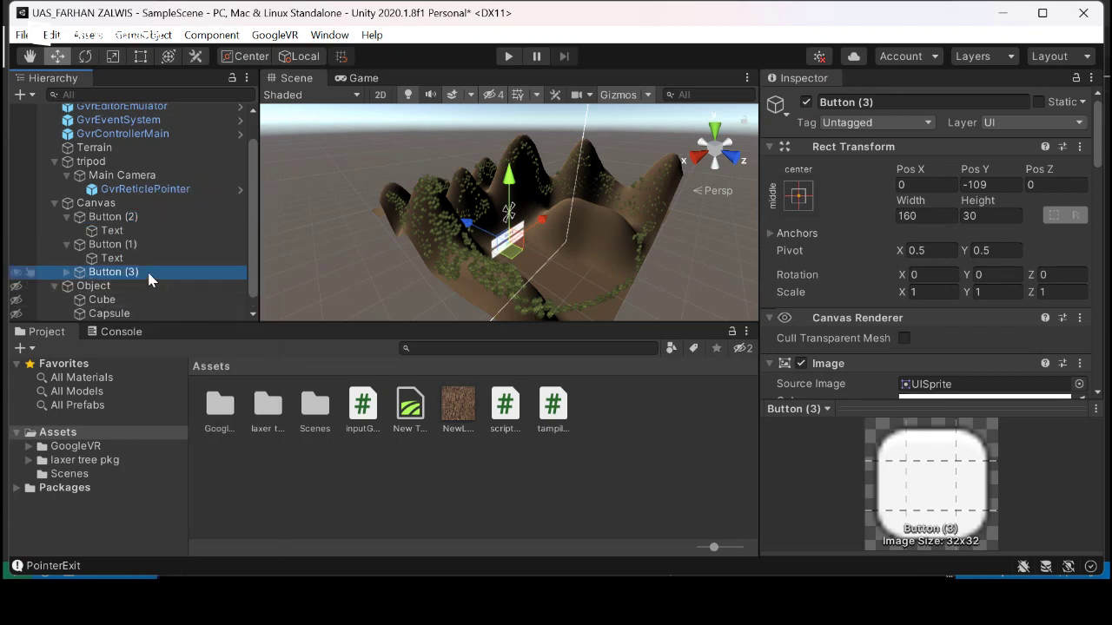
# - Expand the duplicated Button (3) and inspect the text settings of its child Text object
pyautogui.click(67, 273)
pyautogui.click(96, 285)
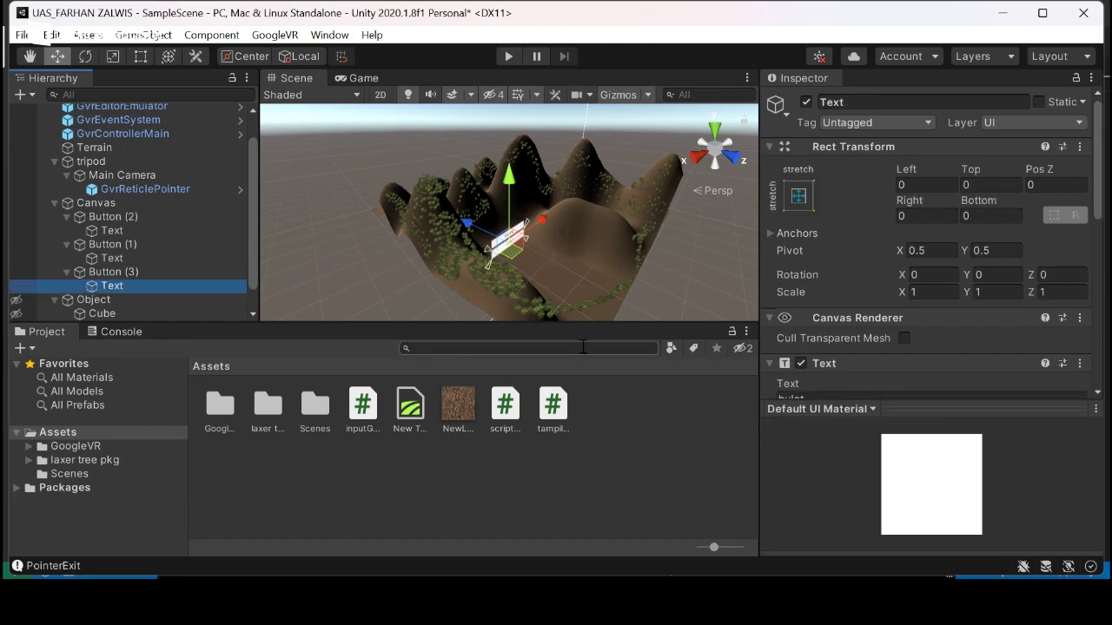
pyautogui.scroll(-10, 894, 355)
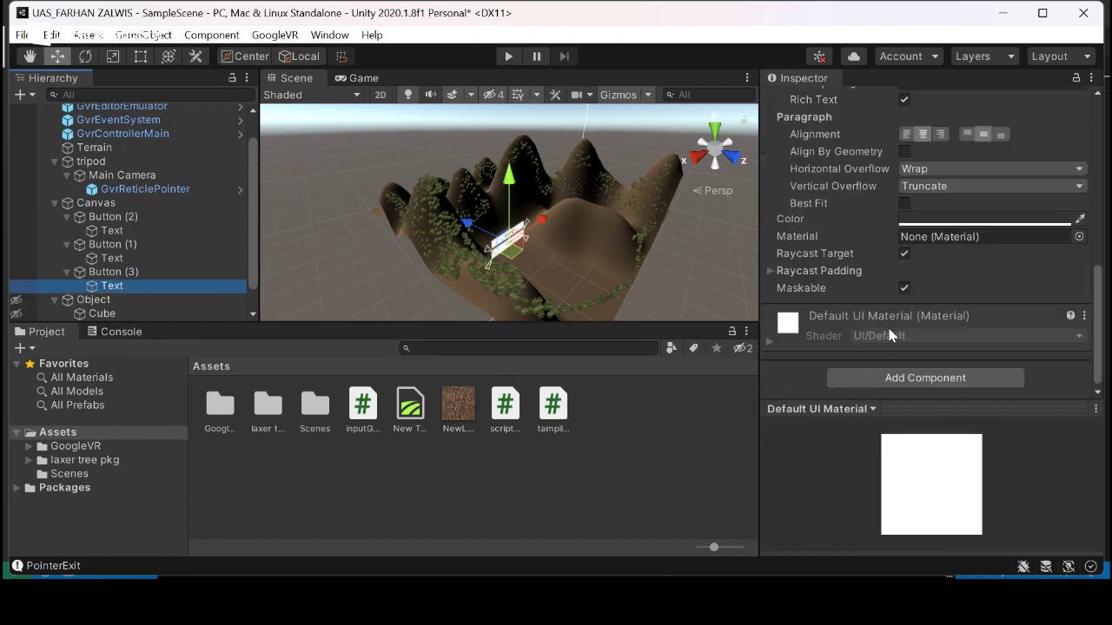
pyautogui.scroll(10, 912, 307)
pyautogui.scroll(-10, 912, 306)
pyautogui.click(375, 424)
pyautogui.moveTo(274, 354); pyautogui.dragTo(421, 452)
# - Set Button (3)'s Pointer Down event to tampilkanobject.TampiKubus and raise the button above the other two
pyautogui.click(189, 245)
pyautogui.scroll(-10, 871, 246)
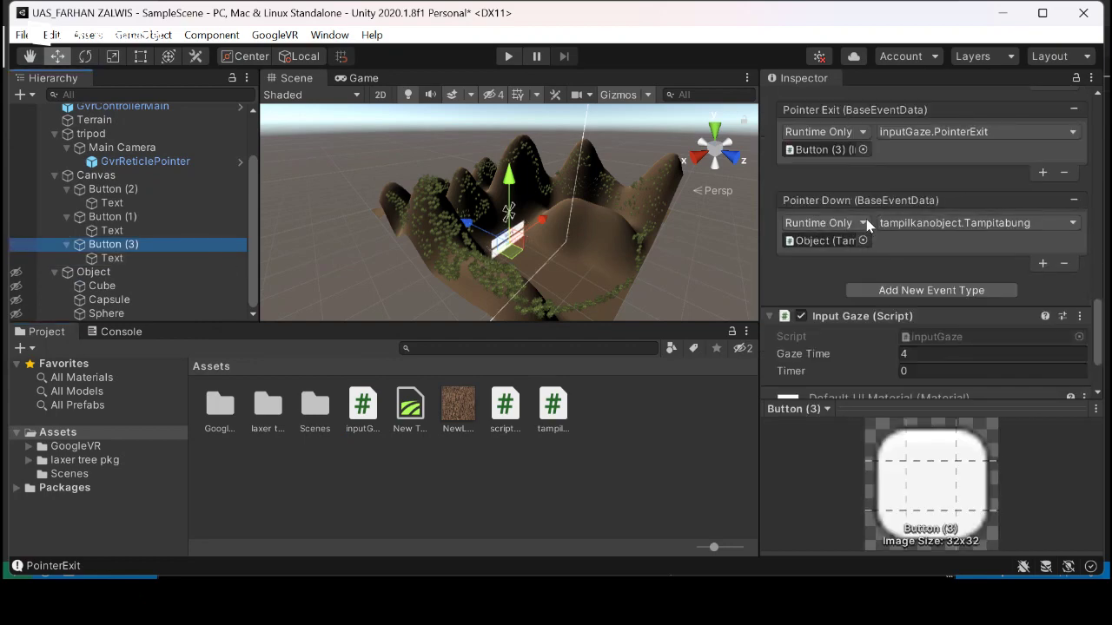
pyautogui.scroll(3, 877, 245)
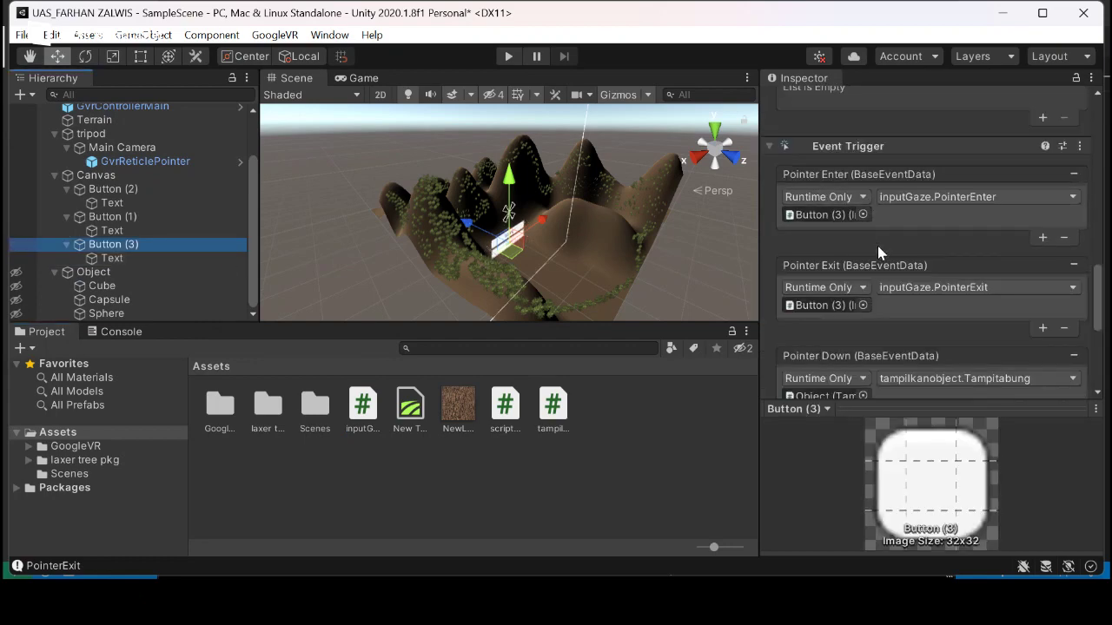
pyautogui.click(974, 380)
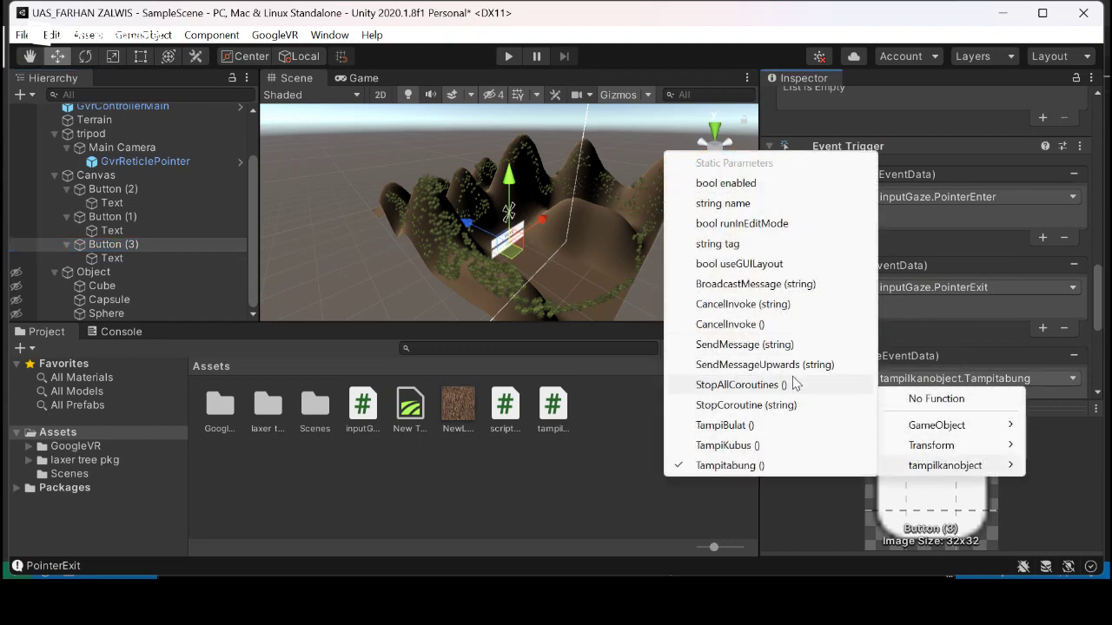
pyautogui.click(769, 446)
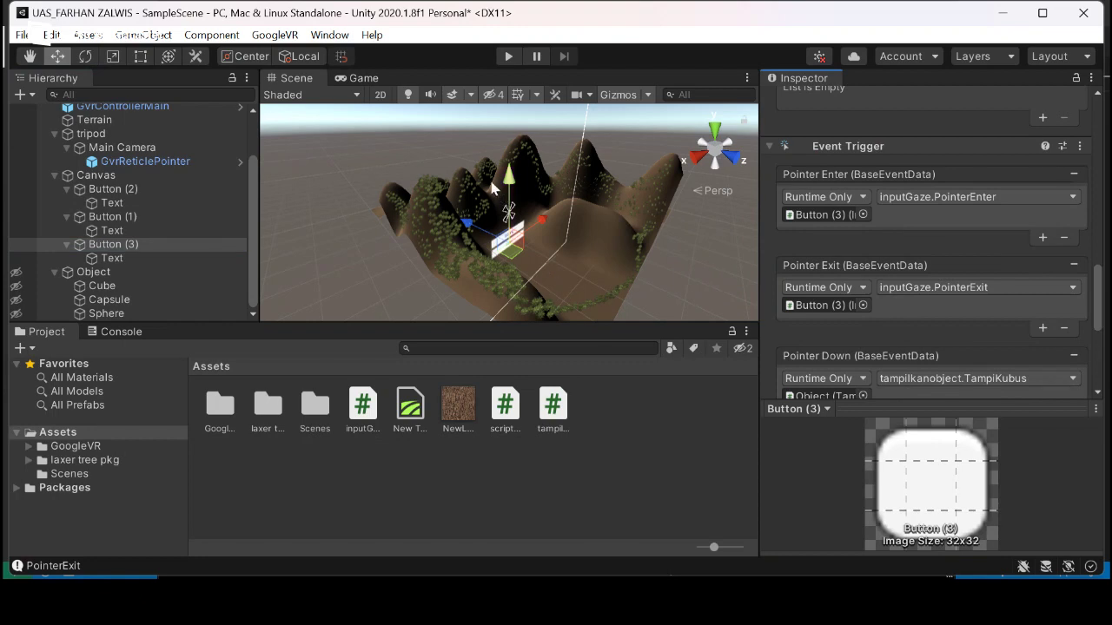
pyautogui.moveTo(515, 186); pyautogui.dragTo(518, 165)
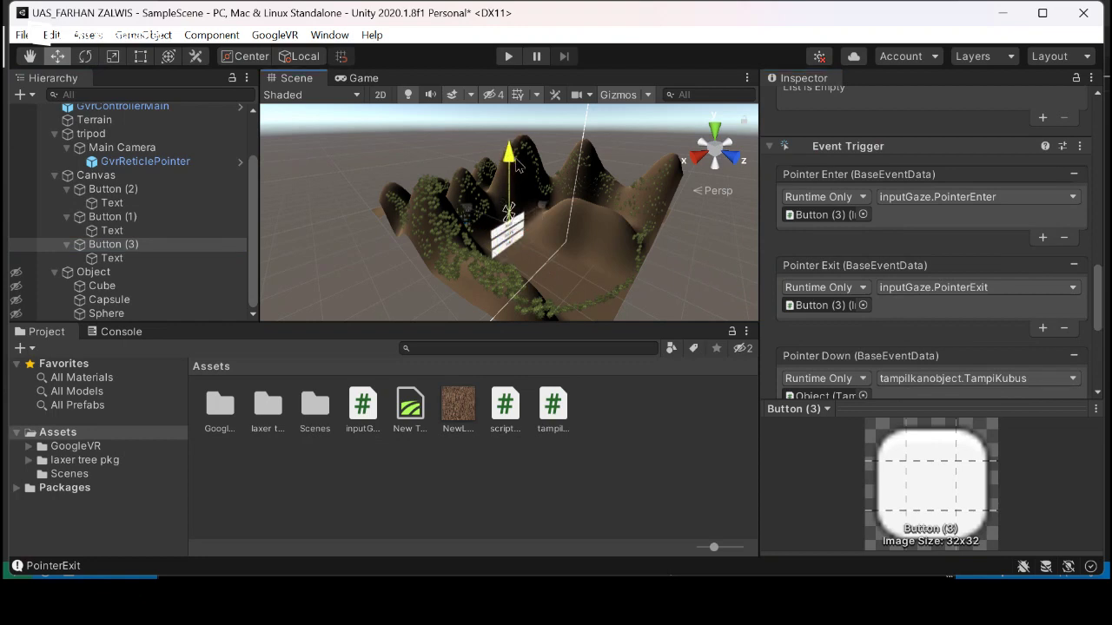
# - Set the label text of Button (3) to kubus
pyautogui.click(184, 259)
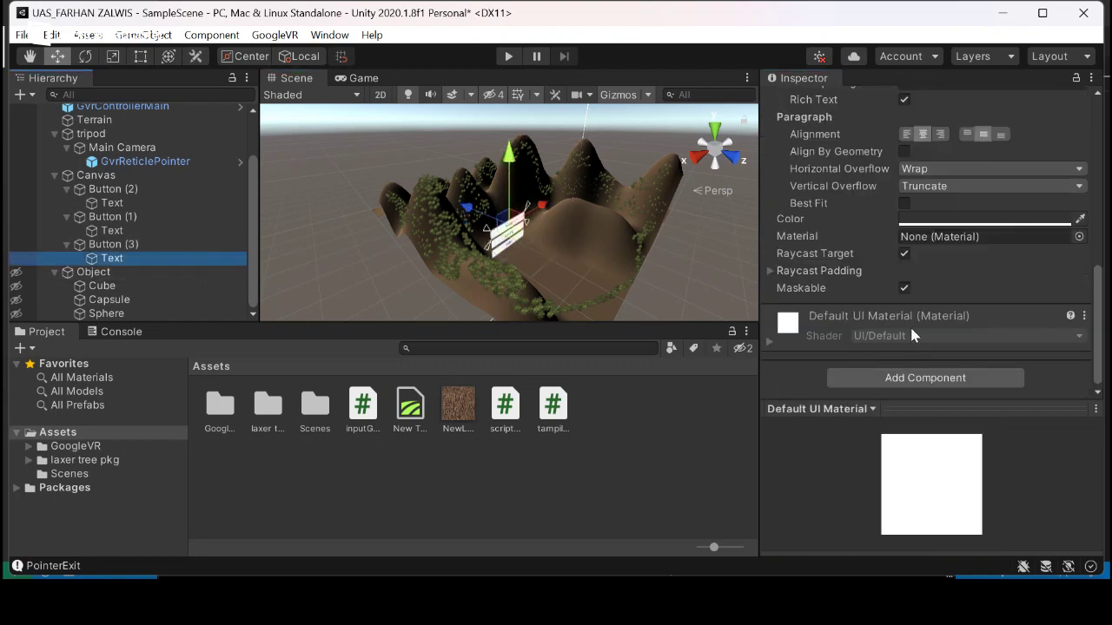
pyautogui.scroll(8, 909, 325)
pyautogui.scroll(-6, 906, 287)
pyautogui.scroll(3, 900, 243)
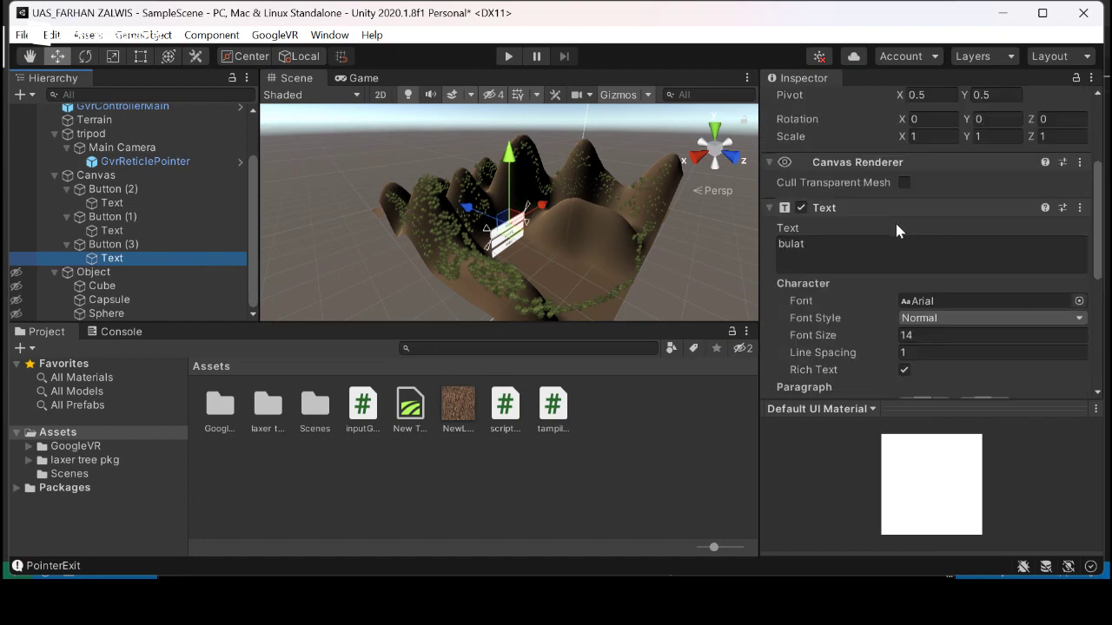
pyautogui.click(896, 249)
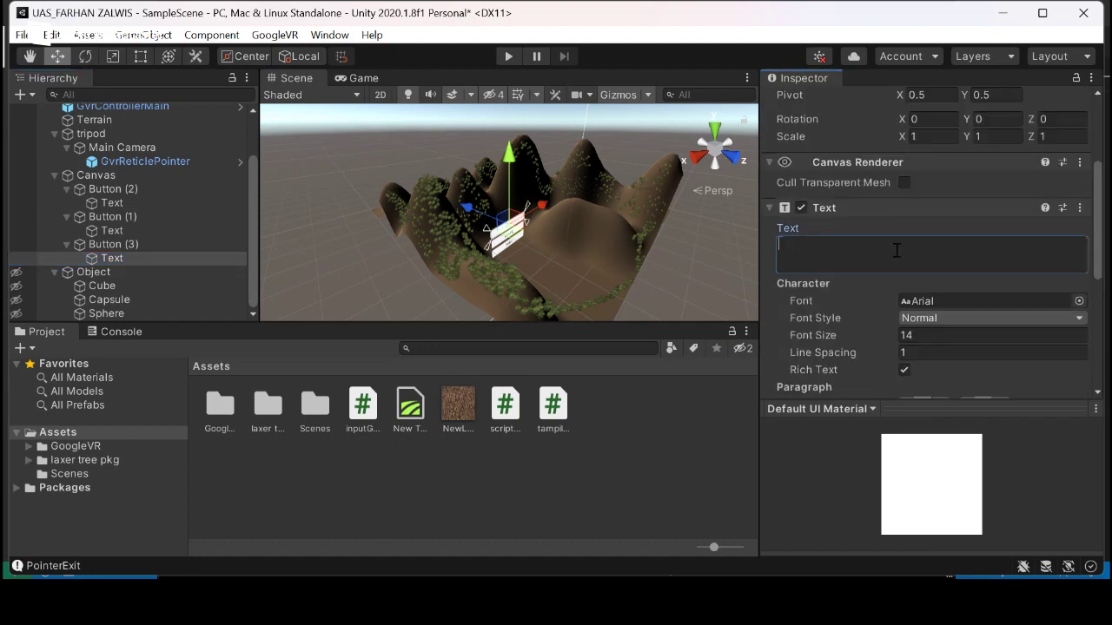
pyautogui.click(605, 525)
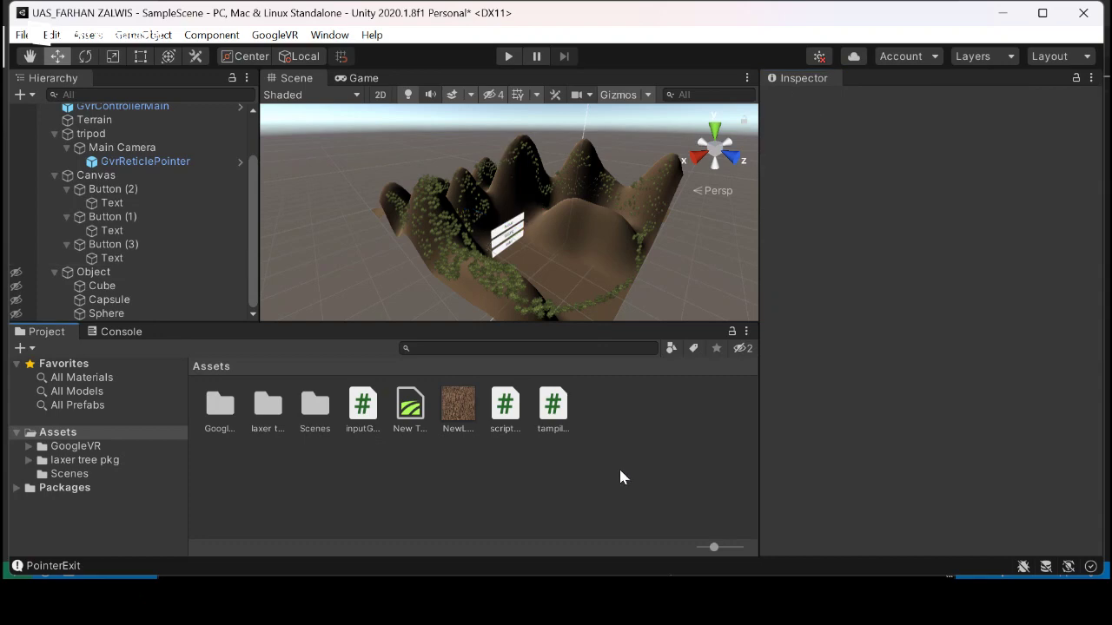
pyautogui.click(182, 257)
# - Run the scene to test the three gaze buttons, including the new kubus button, and stop play mode
pyautogui.click(511, 56)
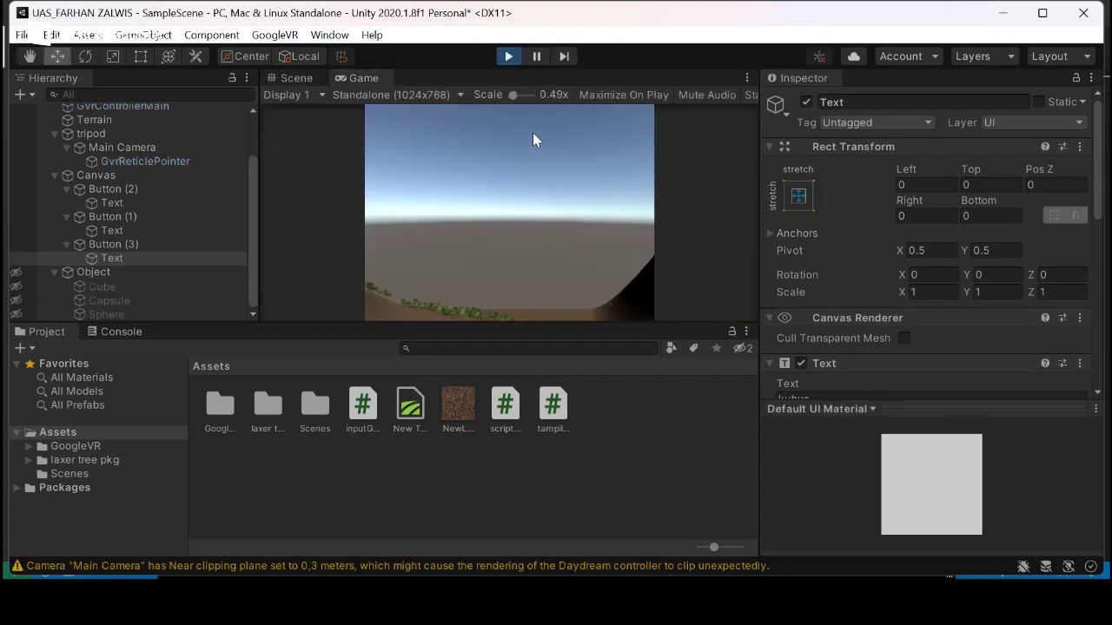
pyautogui.press('alt')
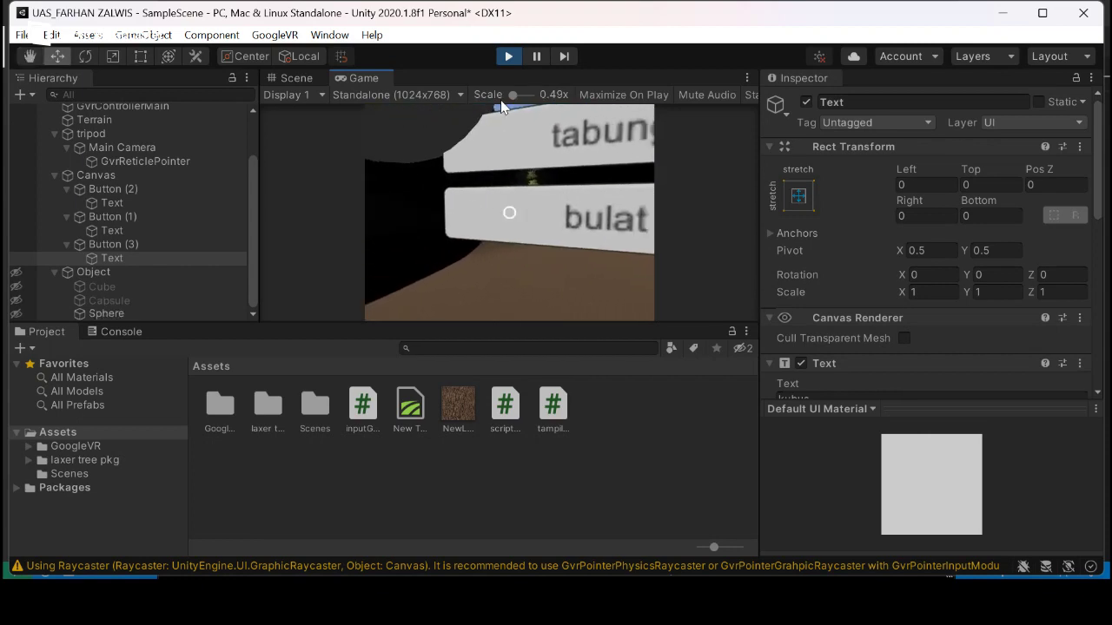
pyautogui.click(505, 57)
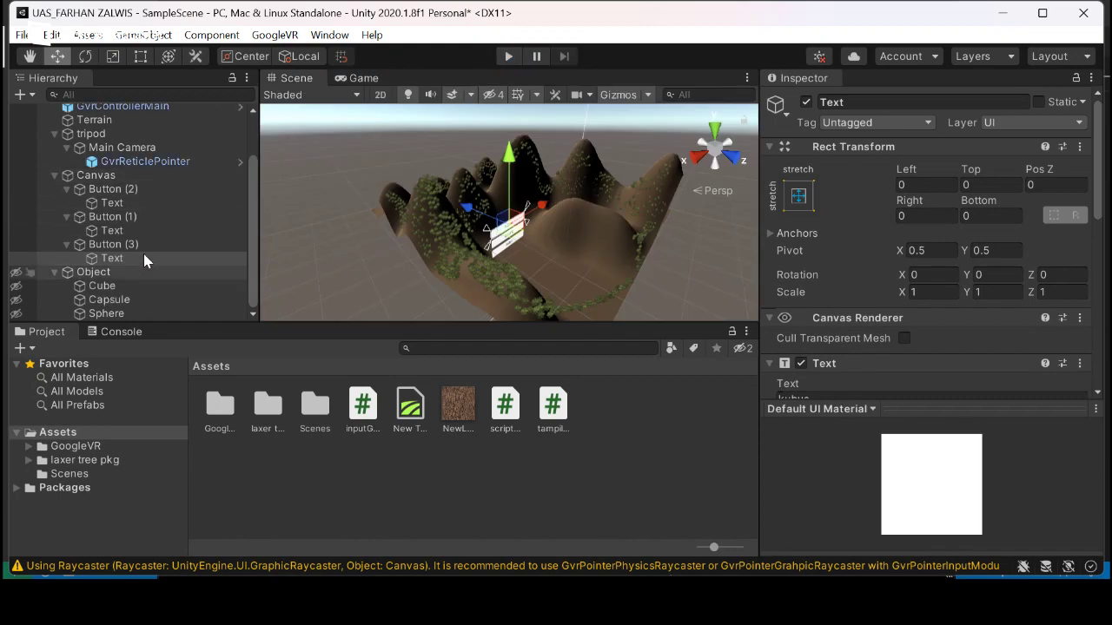
# - Shift the tripod along Z to 857 and rotate it to about 89.3 degrees on Y
pyautogui.click(139, 133)
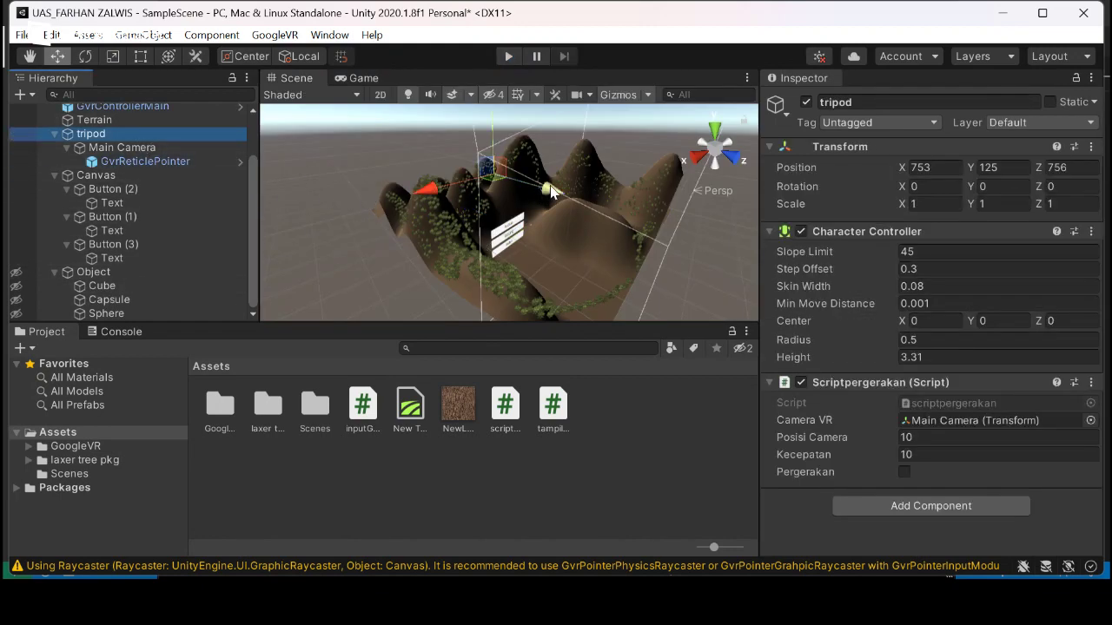
pyautogui.moveTo(553, 191); pyautogui.dragTo(565, 193)
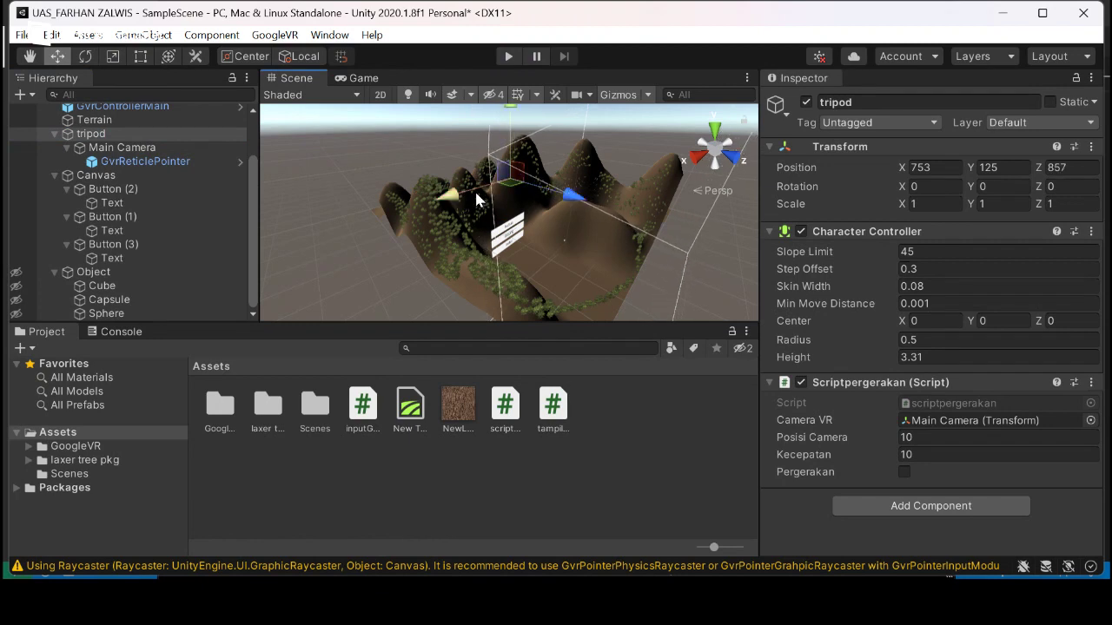
pyautogui.click(169, 55)
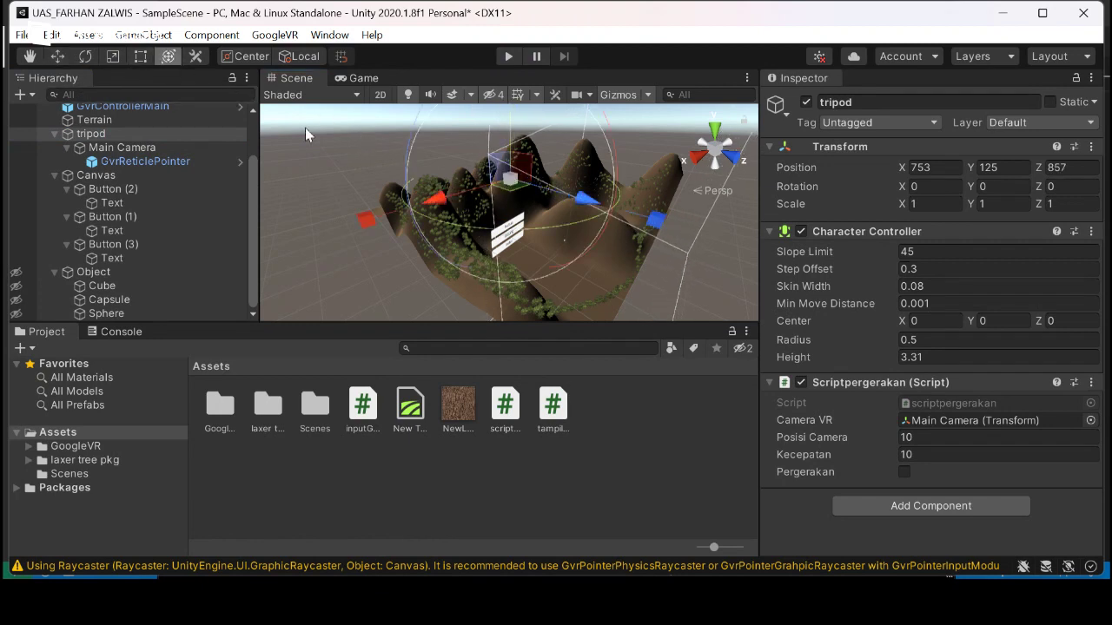
pyautogui.moveTo(550, 226); pyautogui.dragTo(344, 168)
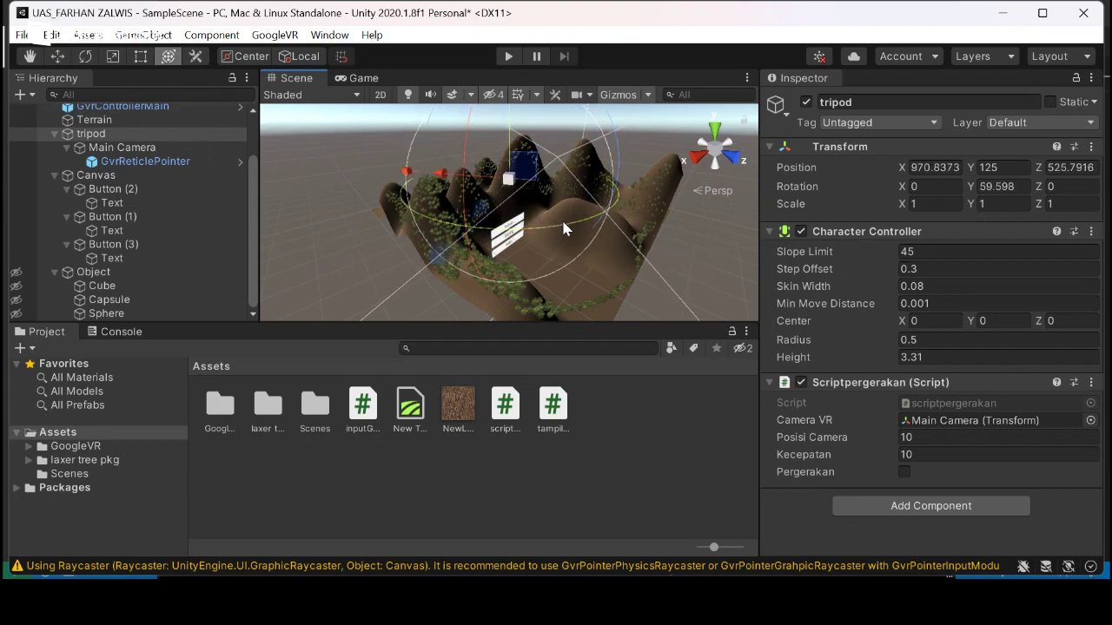
pyautogui.moveTo(564, 228); pyautogui.dragTo(391, 193)
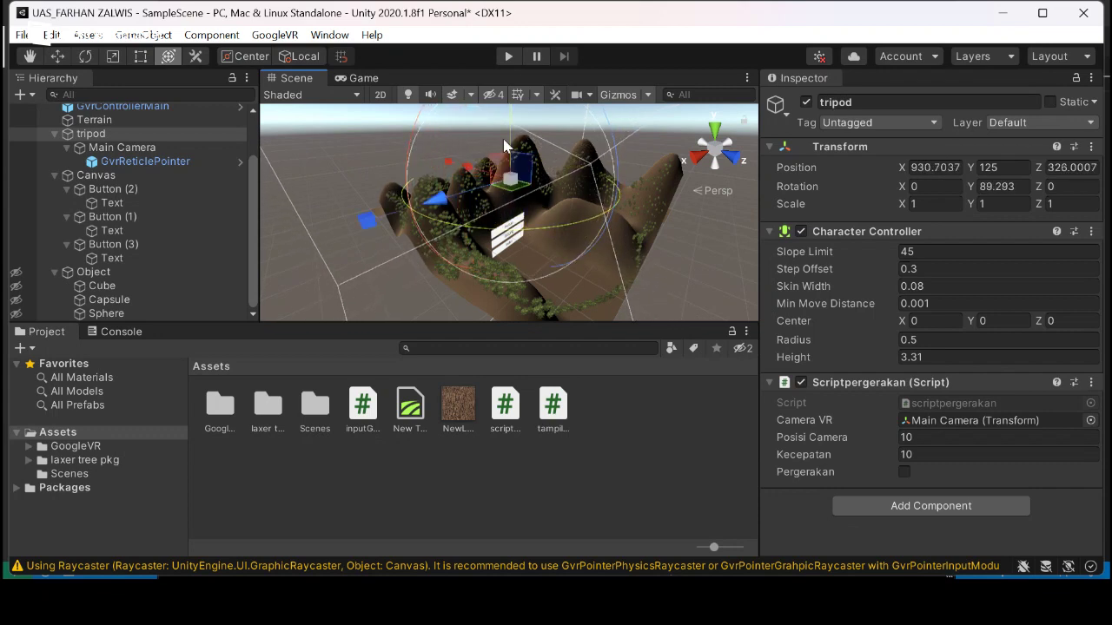
# - Run the scene and look around from the rotated tripod to check the starting view, then stop play mode
pyautogui.click(508, 57)
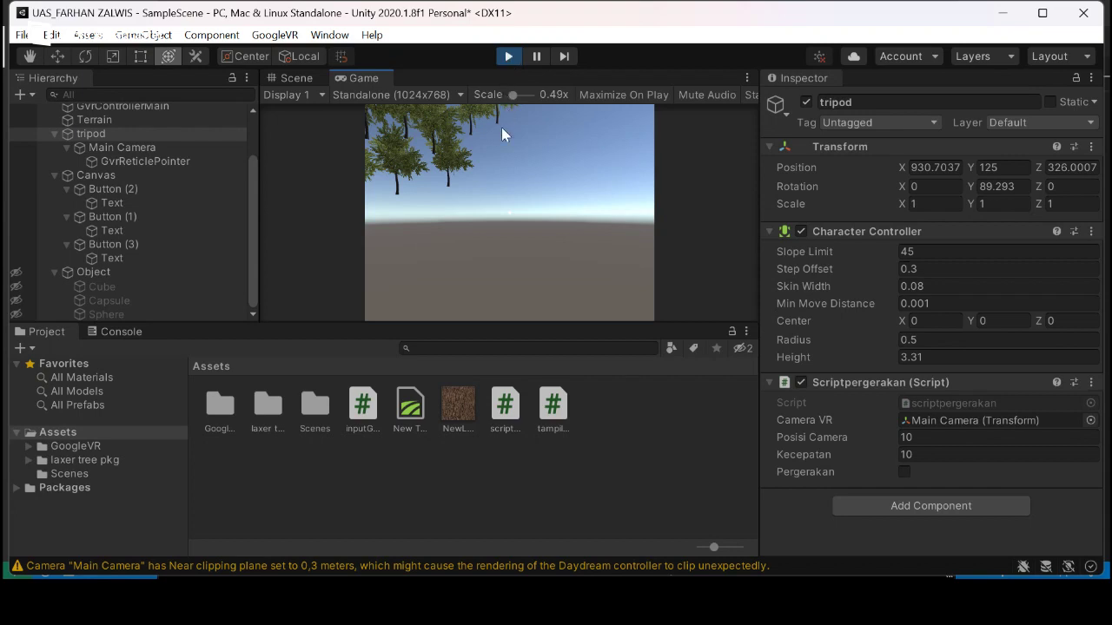
pyautogui.click(534, 231)
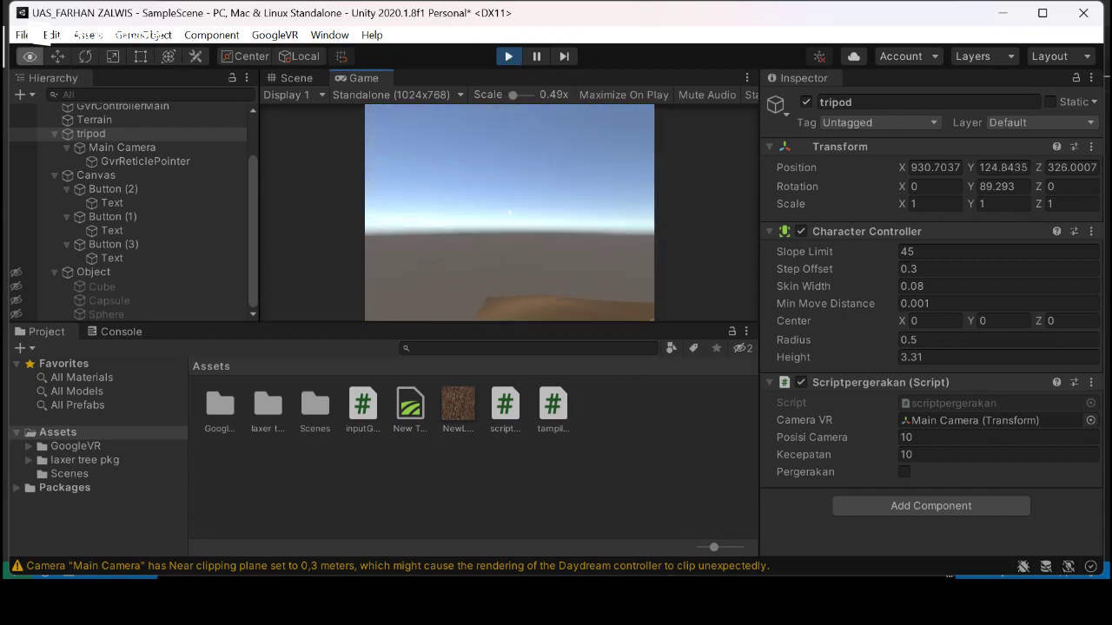
pyautogui.click(509, 217)
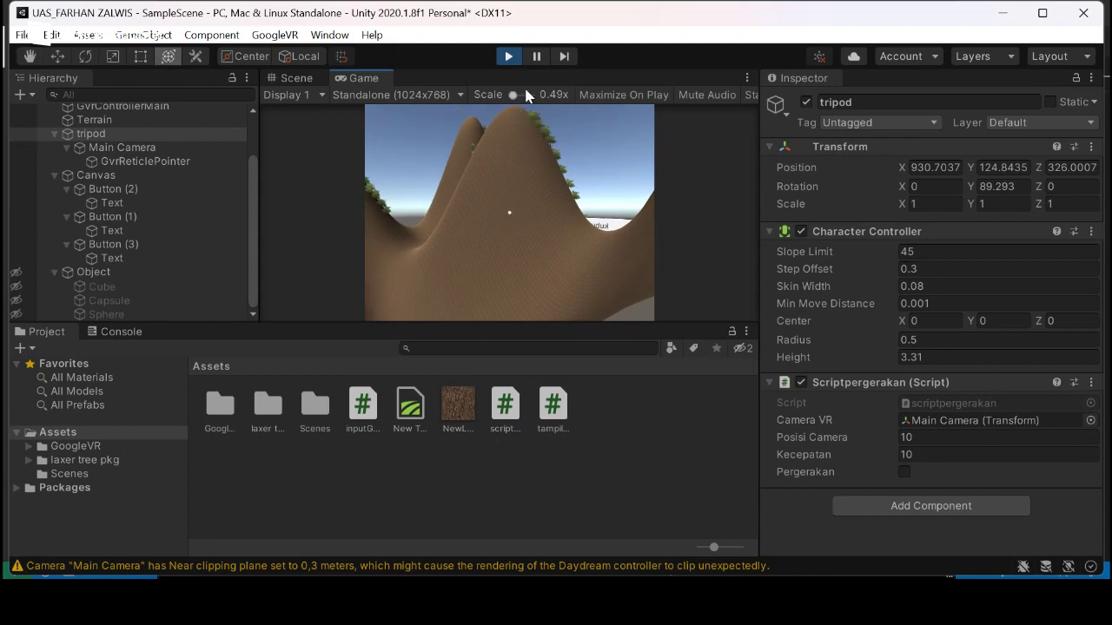
pyautogui.click(510, 57)
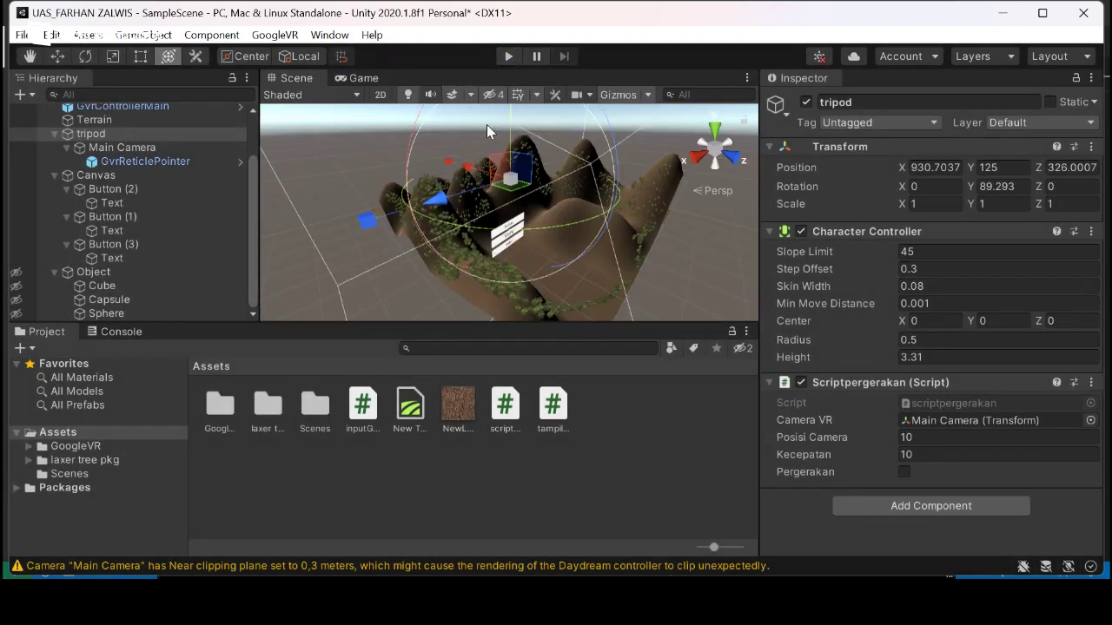
# - Move the tripod to X 660 and Z 769, and briefly run the scene to check the view towards the buttons
pyautogui.moveTo(469, 176); pyautogui.dragTo(548, 189, button='middle')
pyautogui.moveTo(549, 184); pyautogui.dragTo(547, 180)
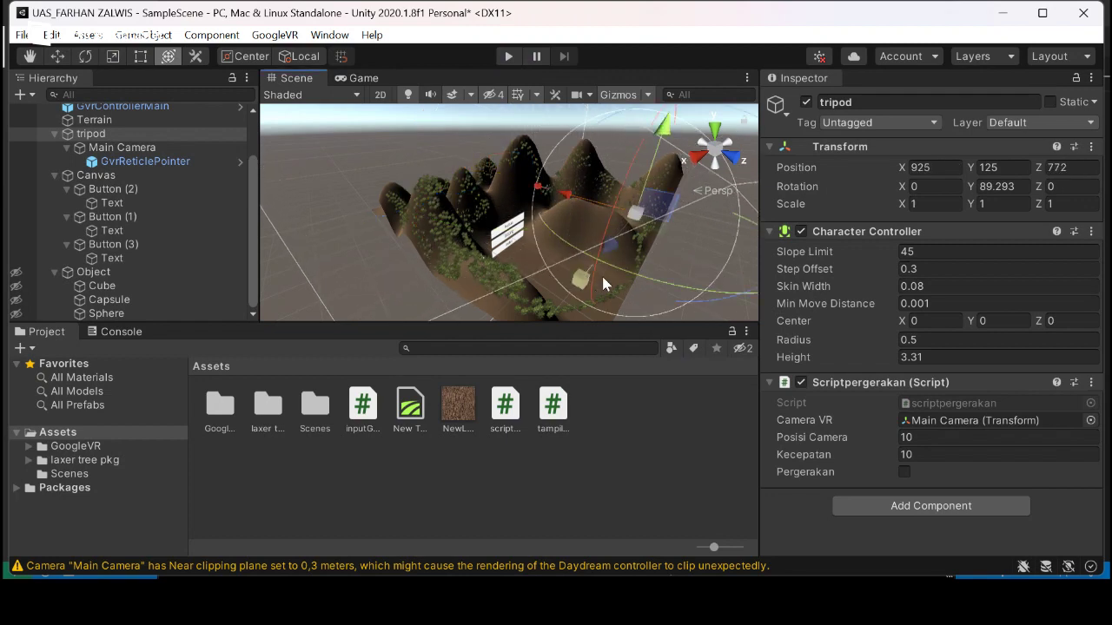
pyautogui.moveTo(600, 254); pyautogui.dragTo(643, 231)
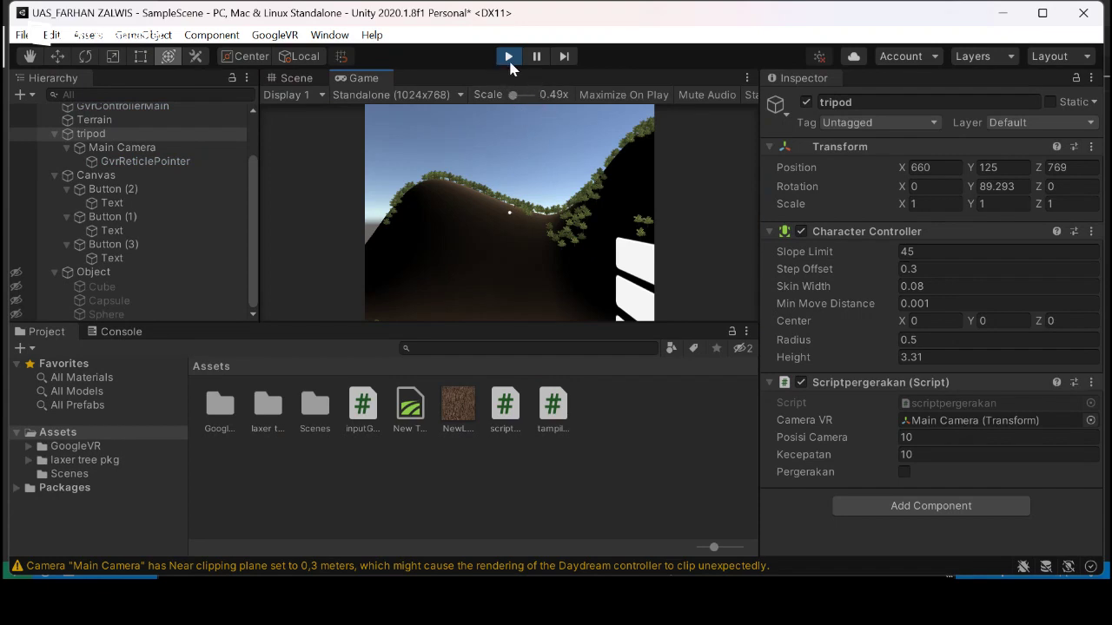
pyautogui.click(509, 59)
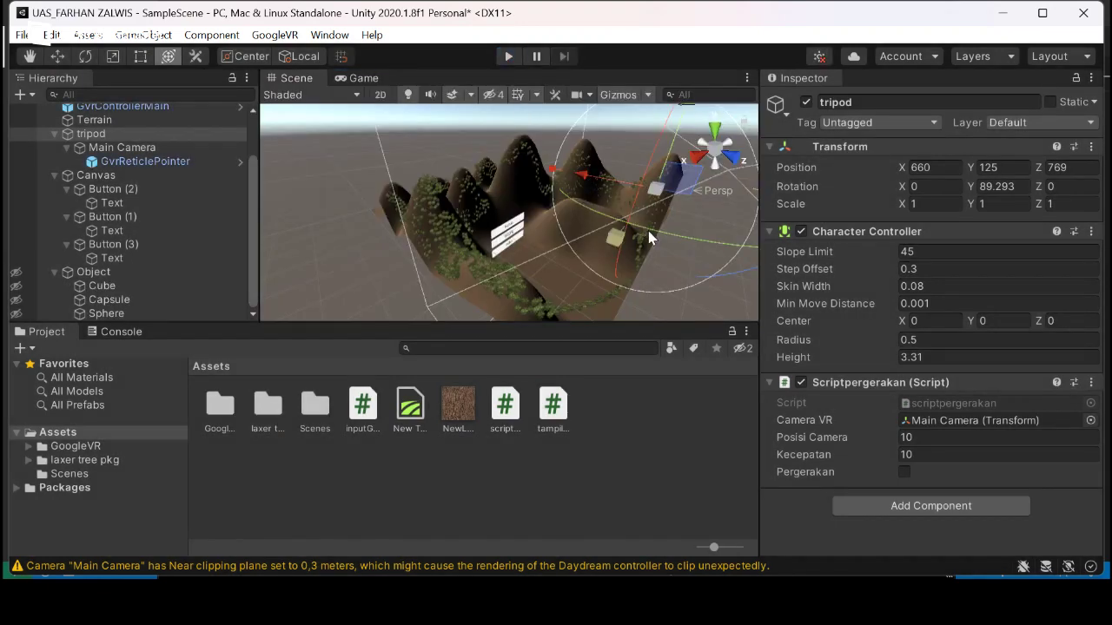
# - Shift the tripod to about X 470 and Z 571, rotate it to 129.8 degrees on Y, and briefly run the scene to check the view
pyautogui.moveTo(648, 230); pyautogui.dragTo(412, 130)
pyautogui.click(505, 57)
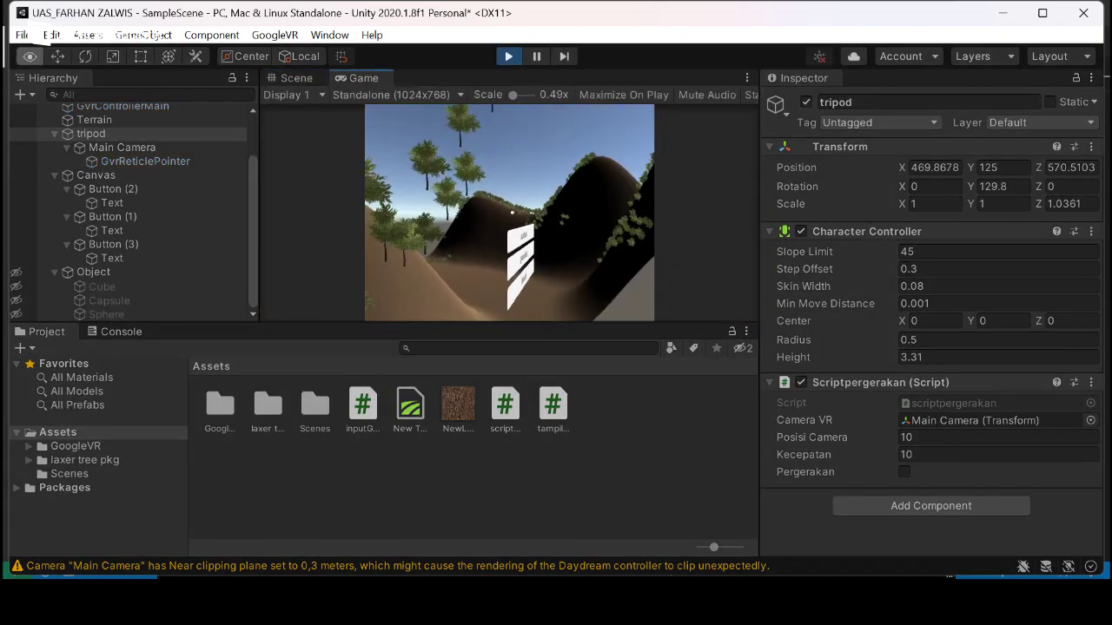
pyautogui.press('alt')
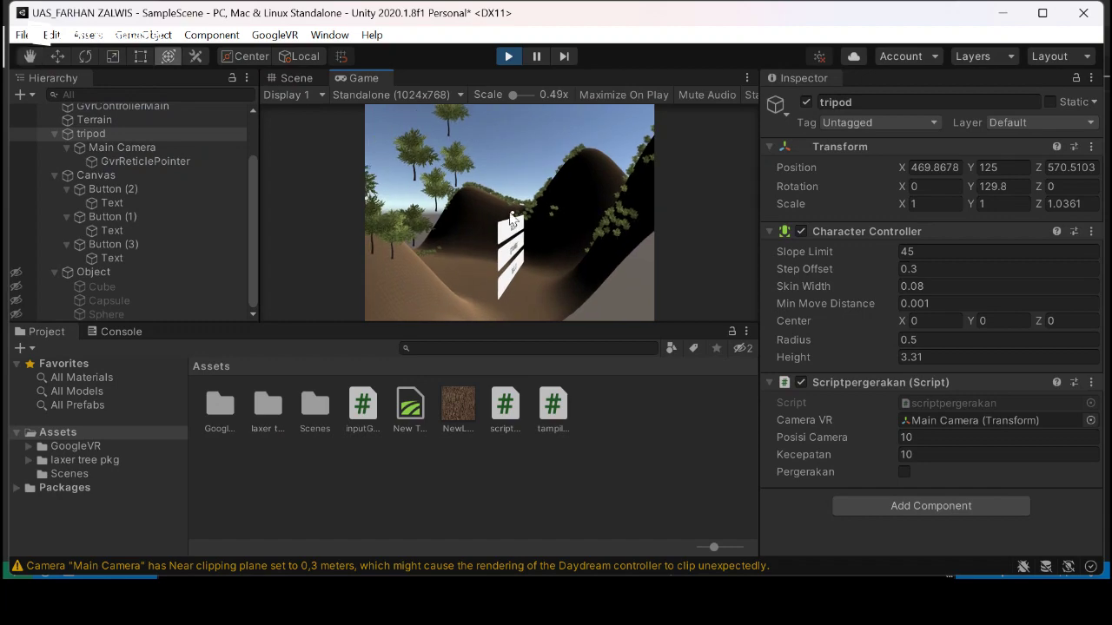
pyautogui.click(508, 56)
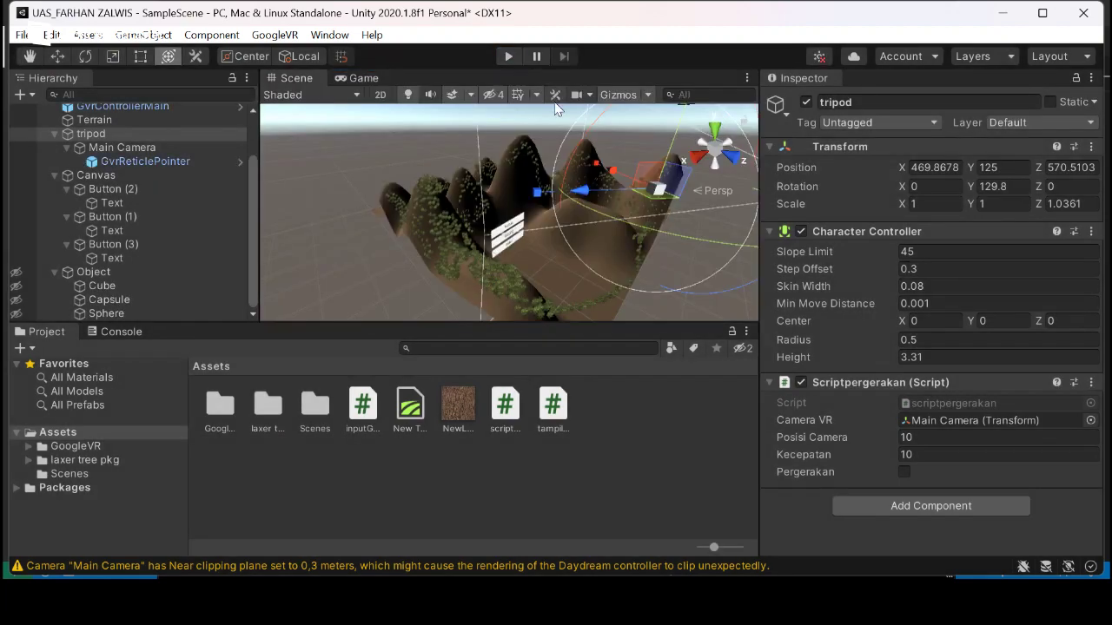
# - Move the tripod to X 341, Y -136 and Z 678, and briefly run the scene to check the starting view
pyautogui.click(57, 57)
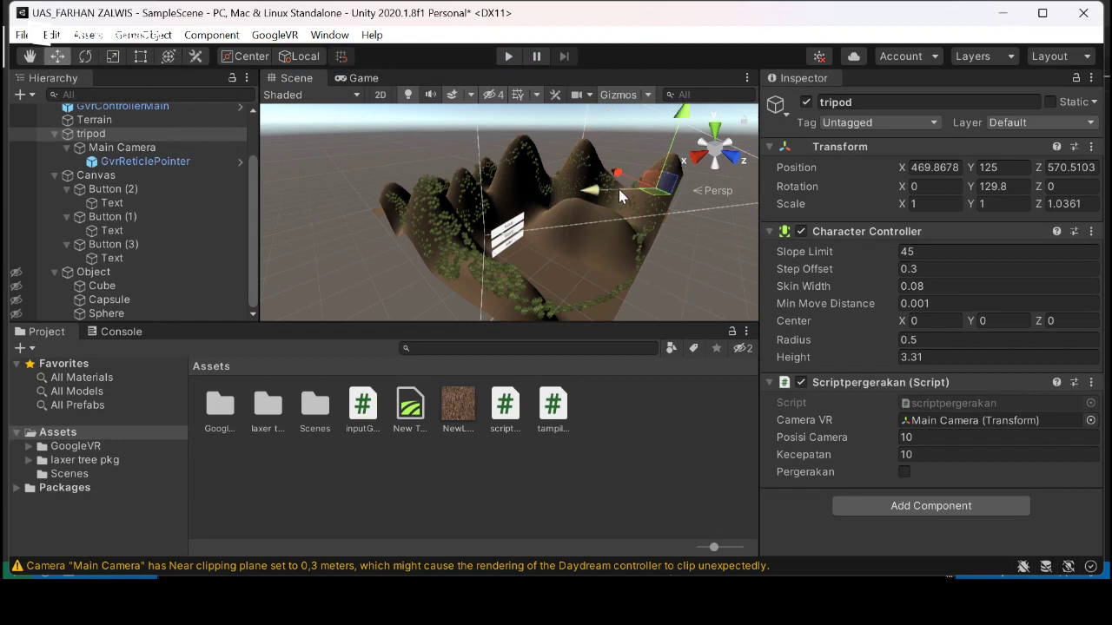
pyautogui.moveTo(620, 189); pyautogui.dragTo(641, 236)
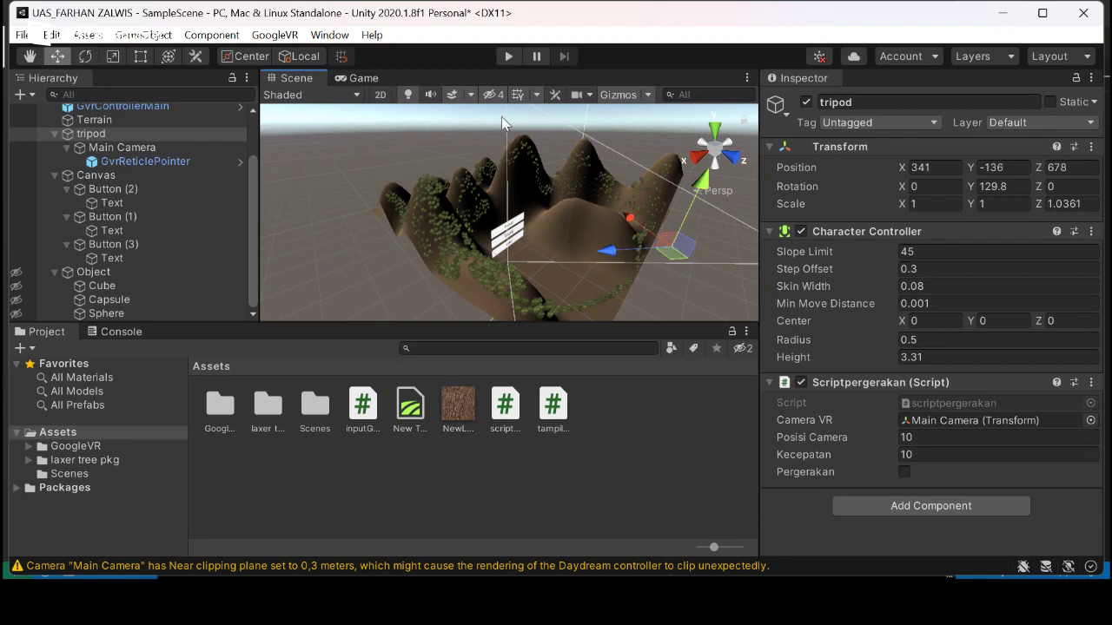
pyautogui.click(509, 57)
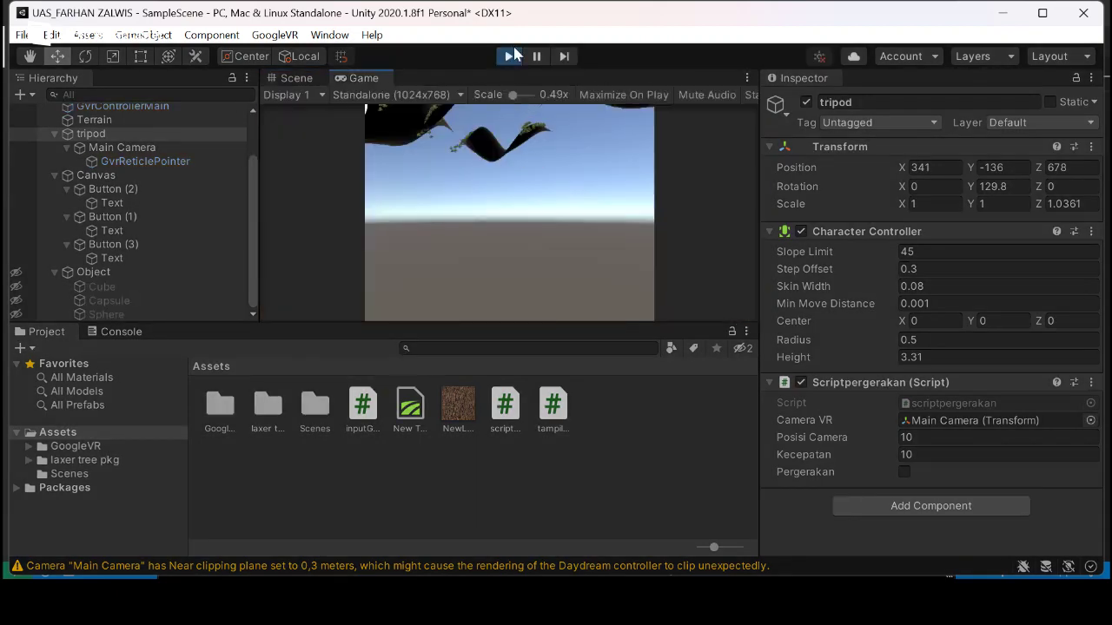
pyautogui.click(511, 57)
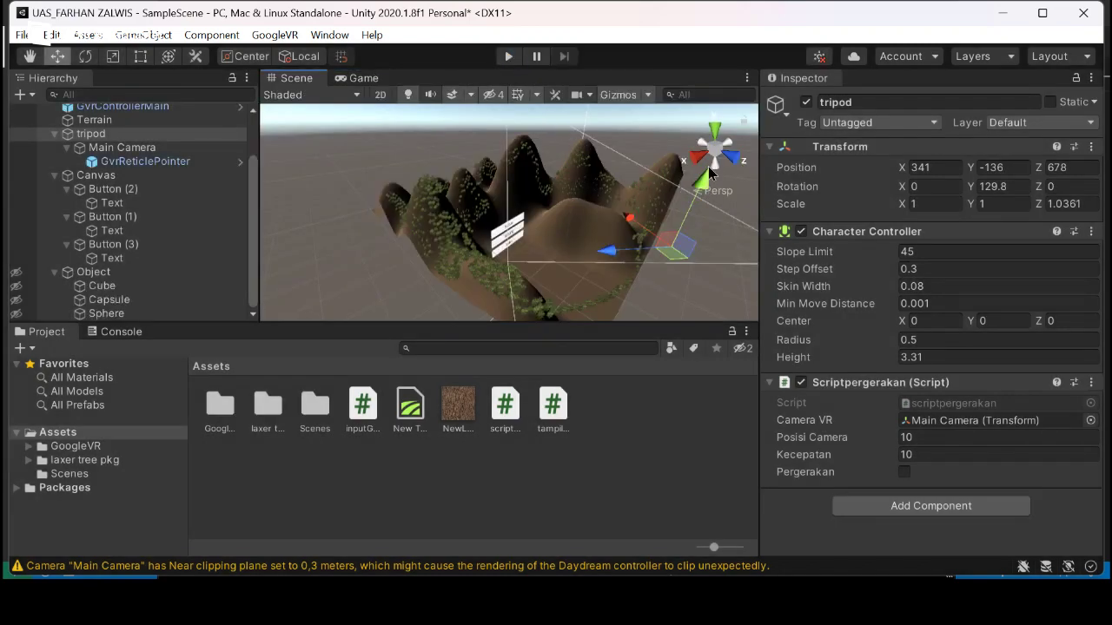
# - Move the tripod to X 751, Y 93 and Z 803, in front of the buttons
pyautogui.moveTo(700, 200); pyautogui.dragTo(634, 263)
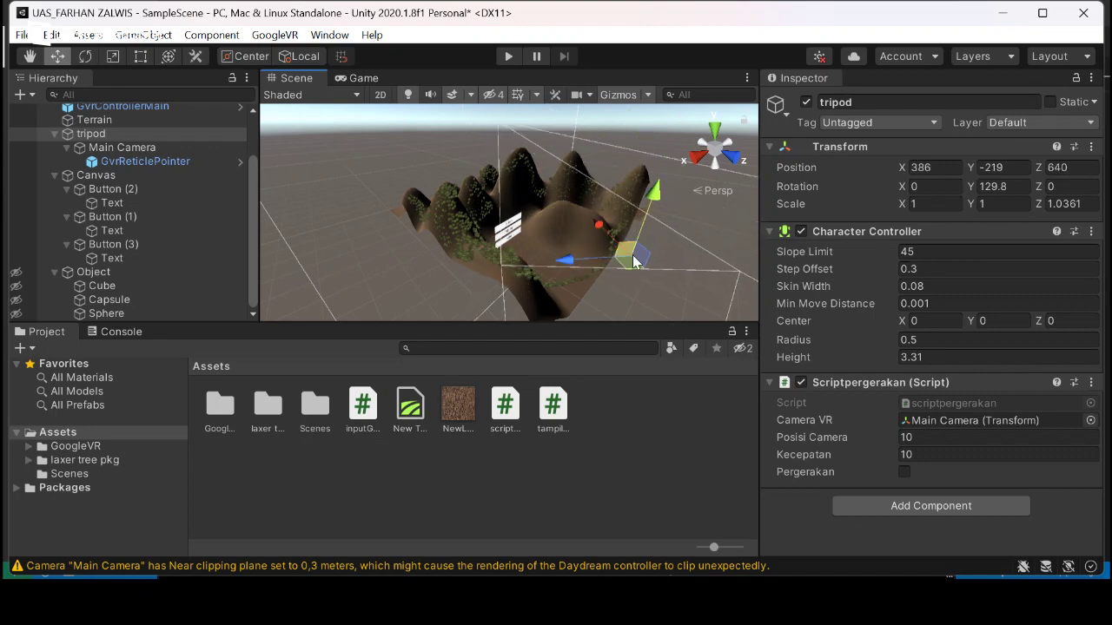
pyautogui.scroll(6, 576, 246)
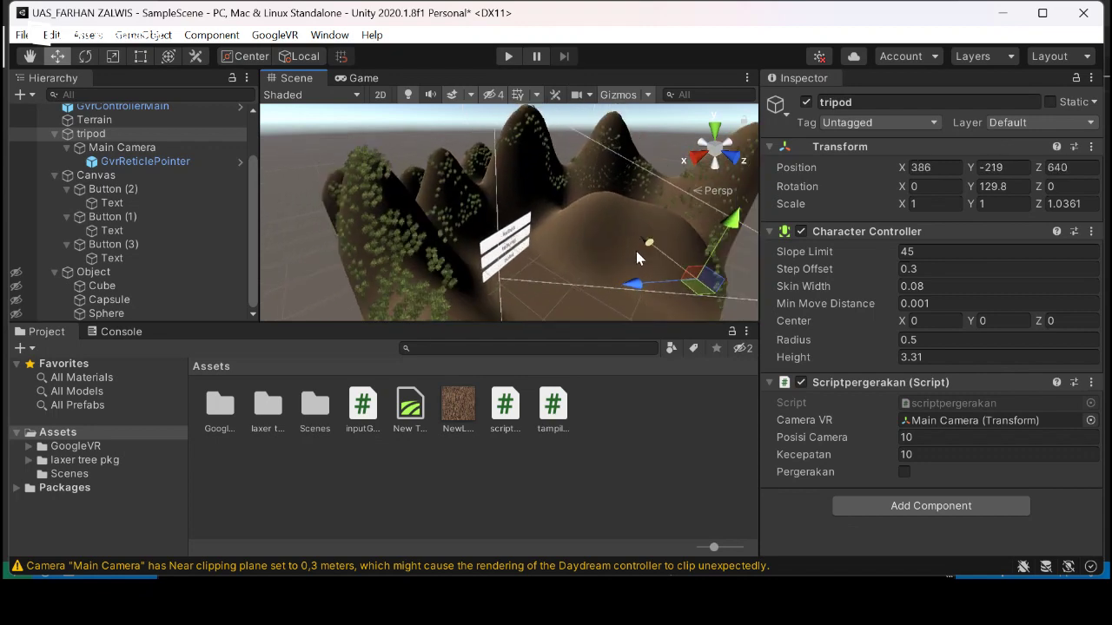
pyautogui.scroll(-3, 695, 229)
pyautogui.moveTo(695, 230); pyautogui.dragTo(752, 216)
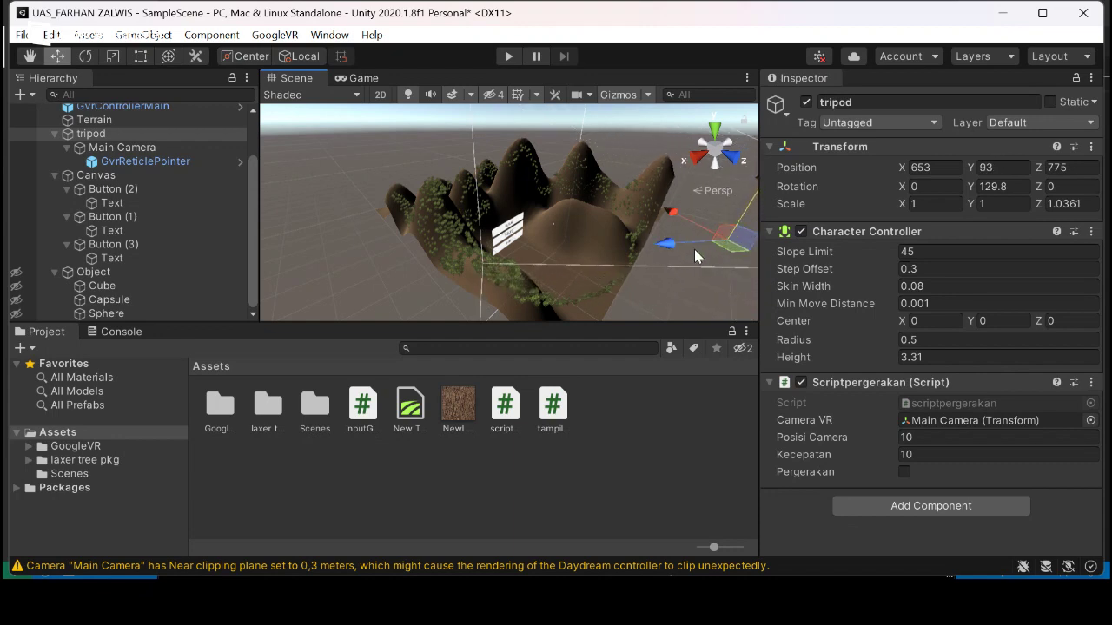
pyautogui.click(684, 247)
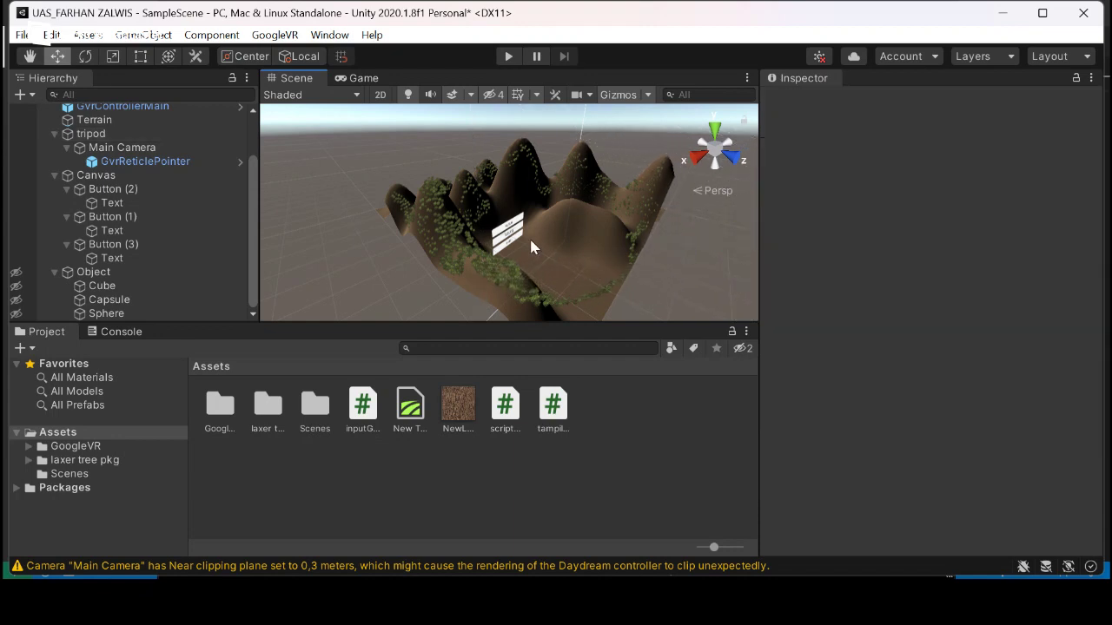
pyautogui.click(184, 136)
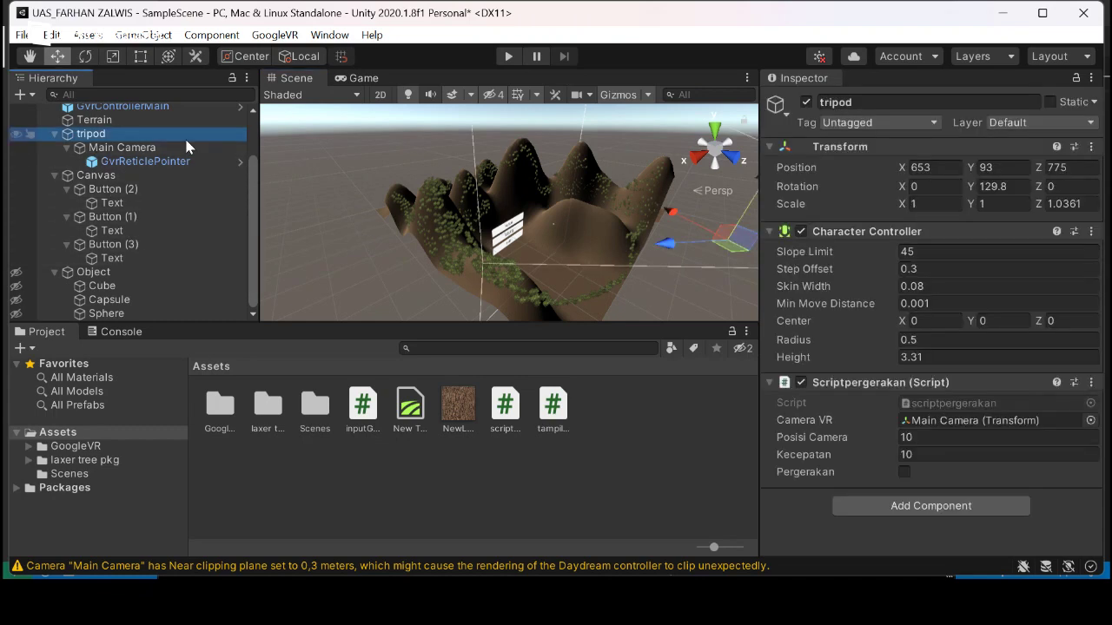
pyautogui.moveTo(676, 243); pyautogui.dragTo(549, 259)
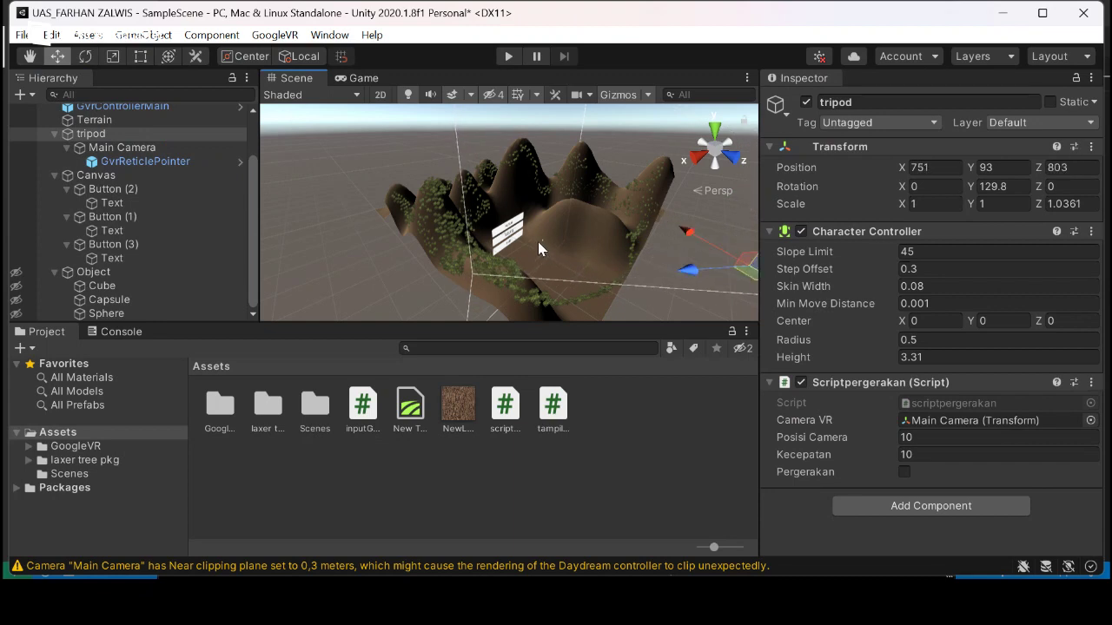
# - Run the scene to check how the three buttons appear from the tripod's new position, and stop play mode
pyautogui.click(510, 55)
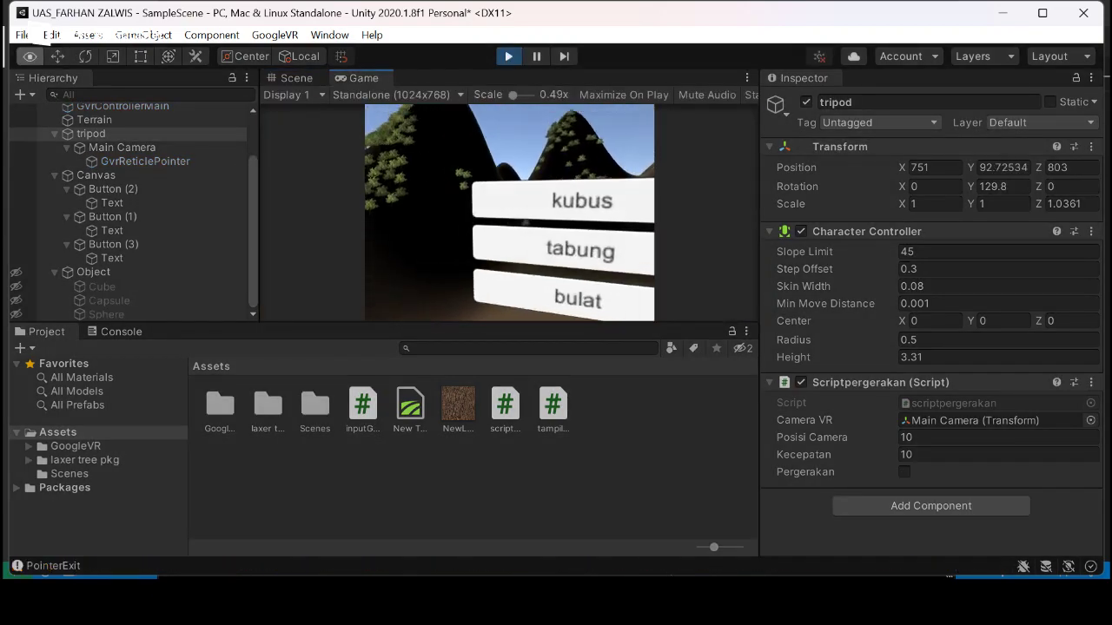
pyautogui.press('alt')
pyautogui.click(510, 56)
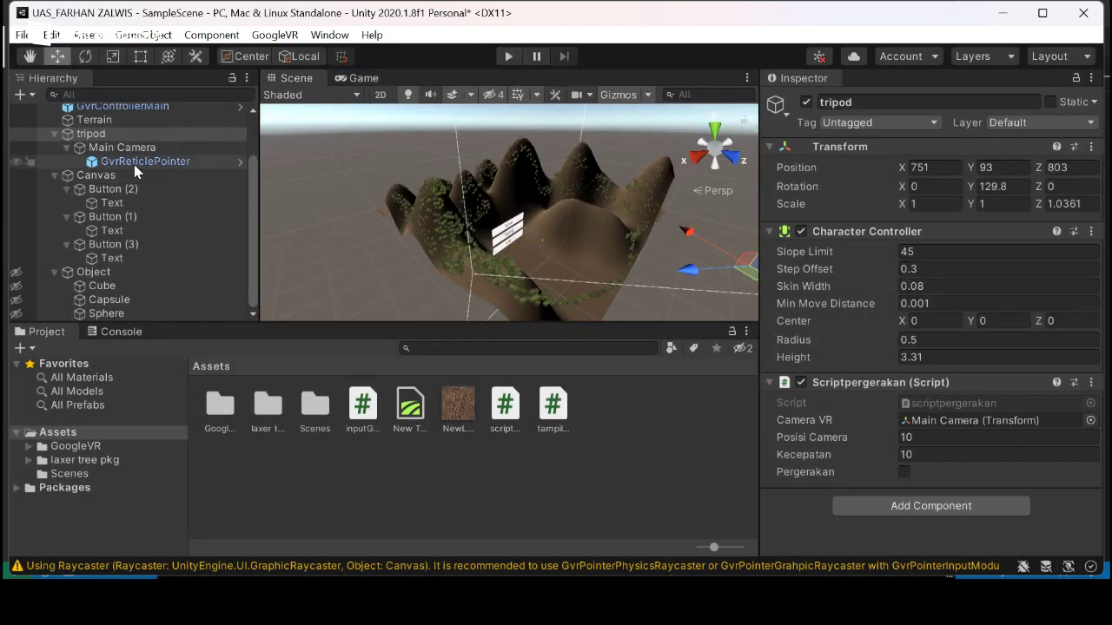
# - Rotate the tripod to about 141 degrees on Y at about X 676 and Z 777, and run the scene to test the gaze buttons
pyautogui.click(170, 56)
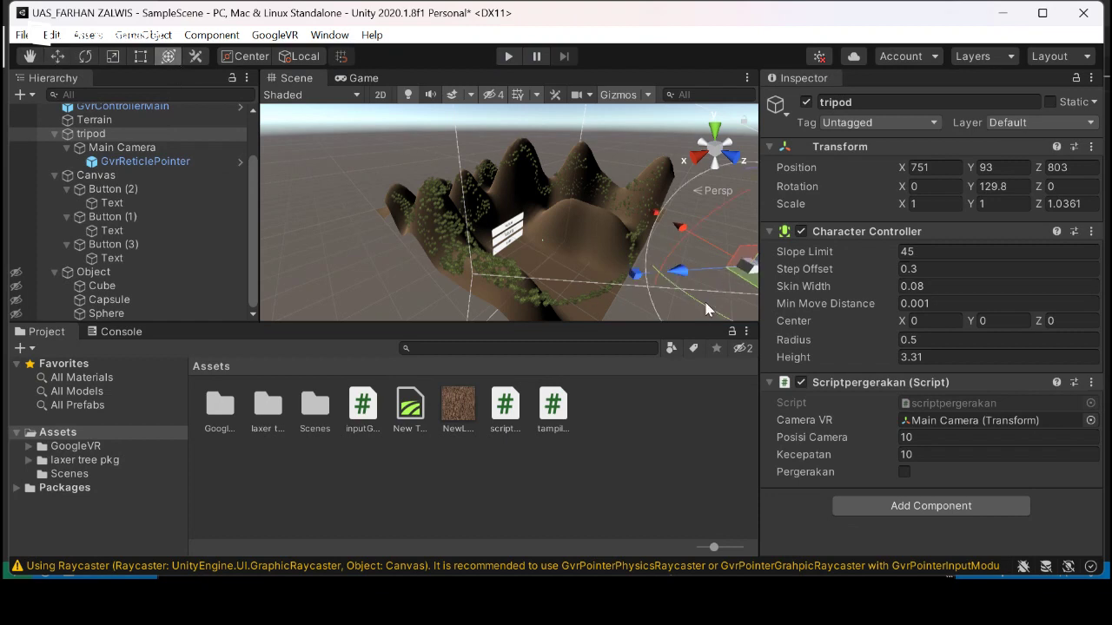
pyautogui.moveTo(710, 313); pyautogui.dragTo(654, 263)
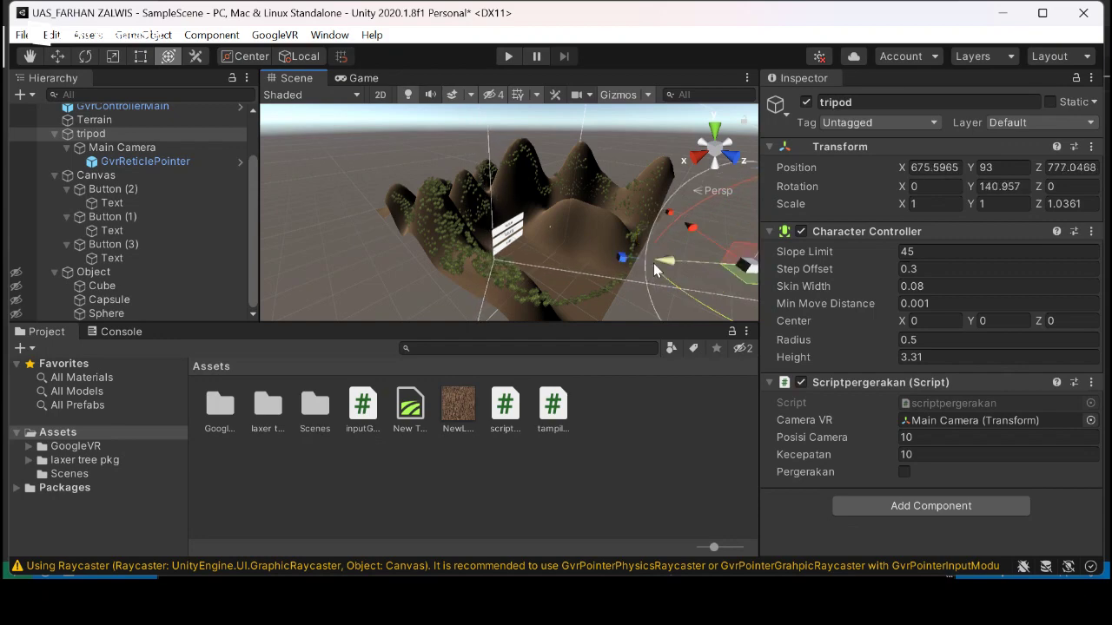
pyautogui.click(508, 56)
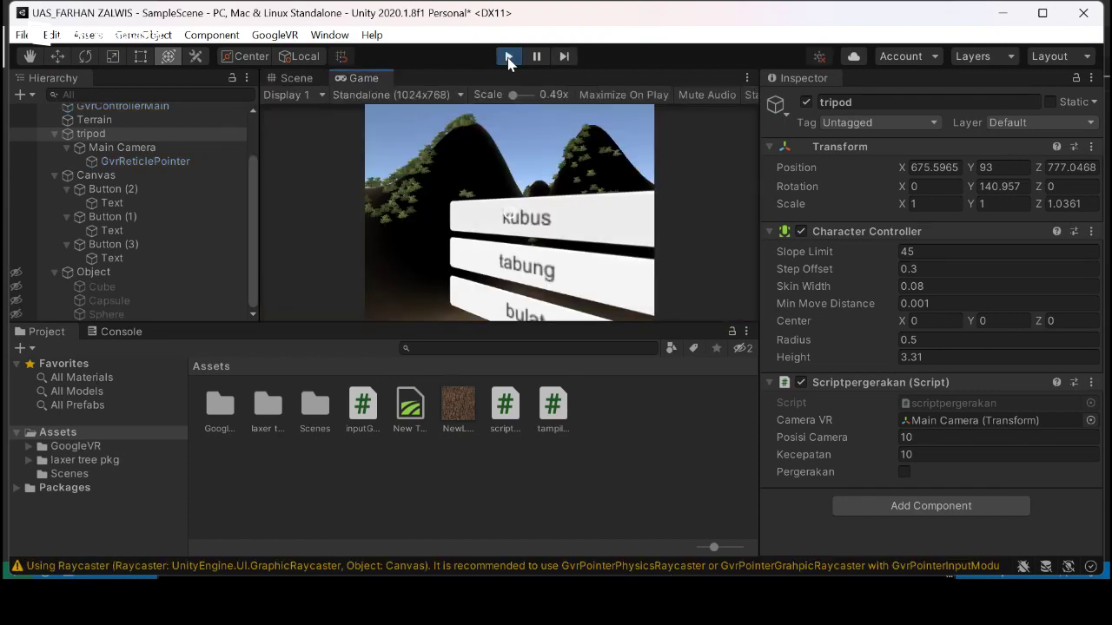
pyautogui.press('alt')
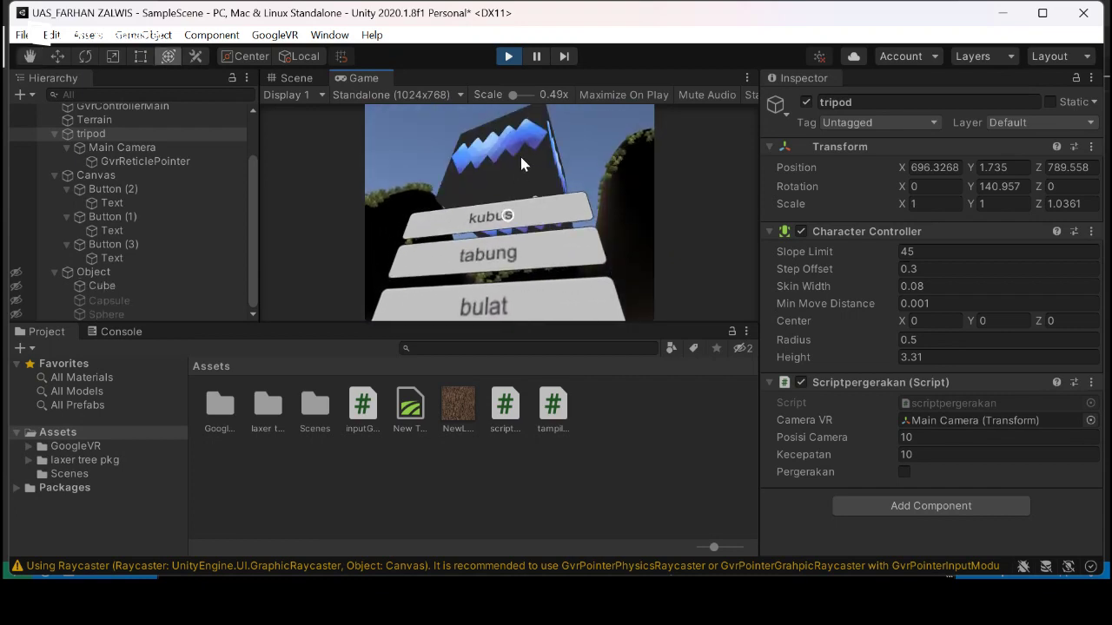
pyautogui.click(510, 56)
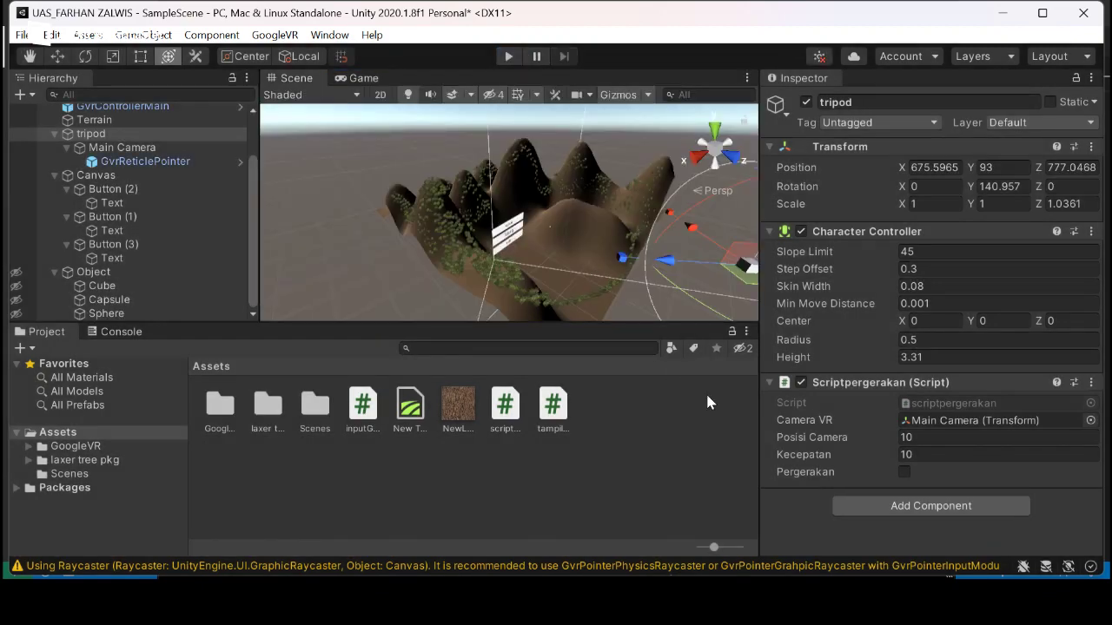